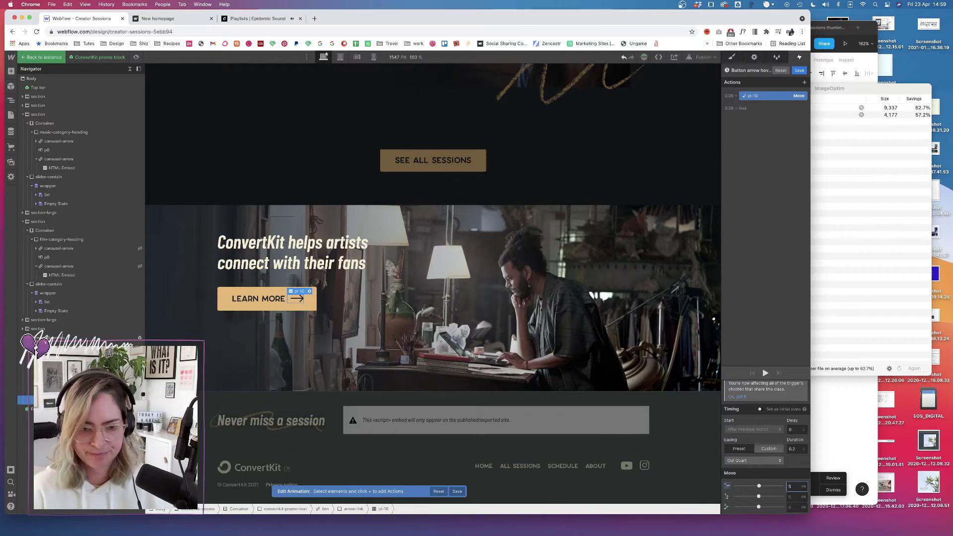
- Save the Button arrow hover animation and preview the page to check the Learn More button
{"action": "left_click", "coordinate": [799, 70]}
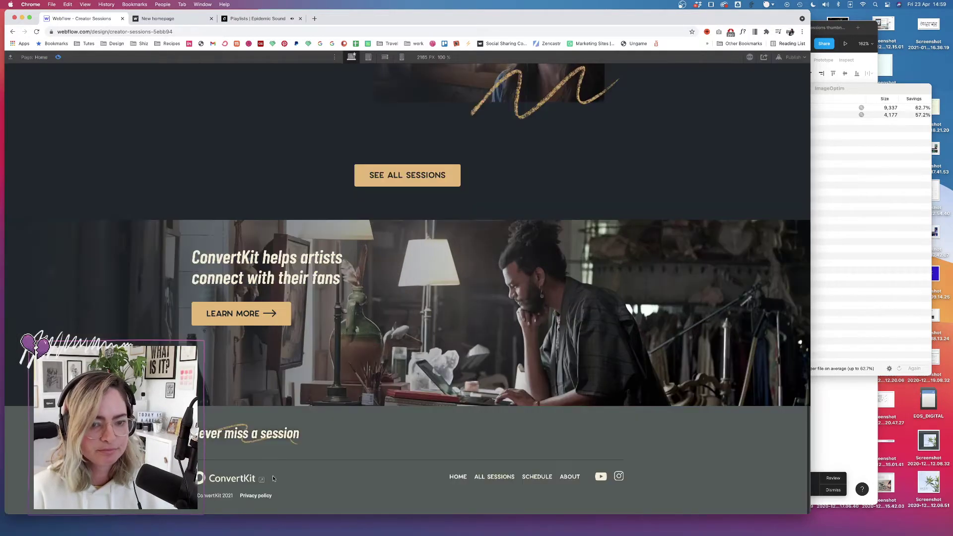
{"action": "left_click", "coordinate": [136, 57]}
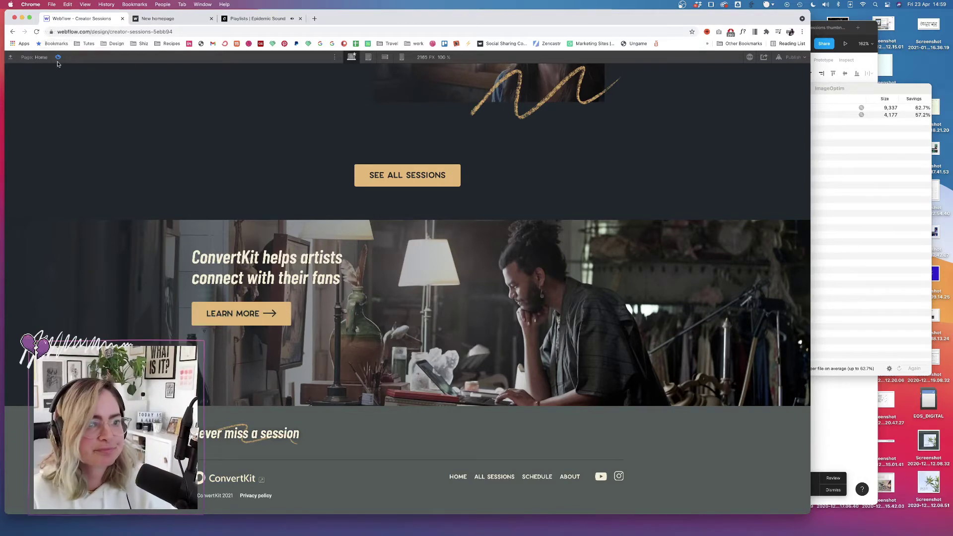
{"action": "key", "text": "super+shift+p"}
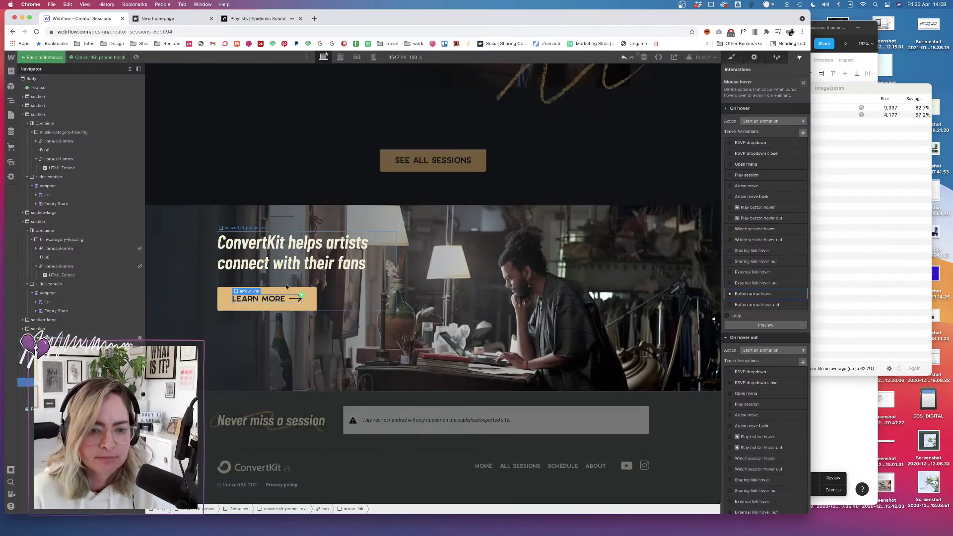
- Check the link settings of the Learn More button, closing the ConvertKit promo block when finished
{"action": "left_click", "coordinate": [314, 293]}
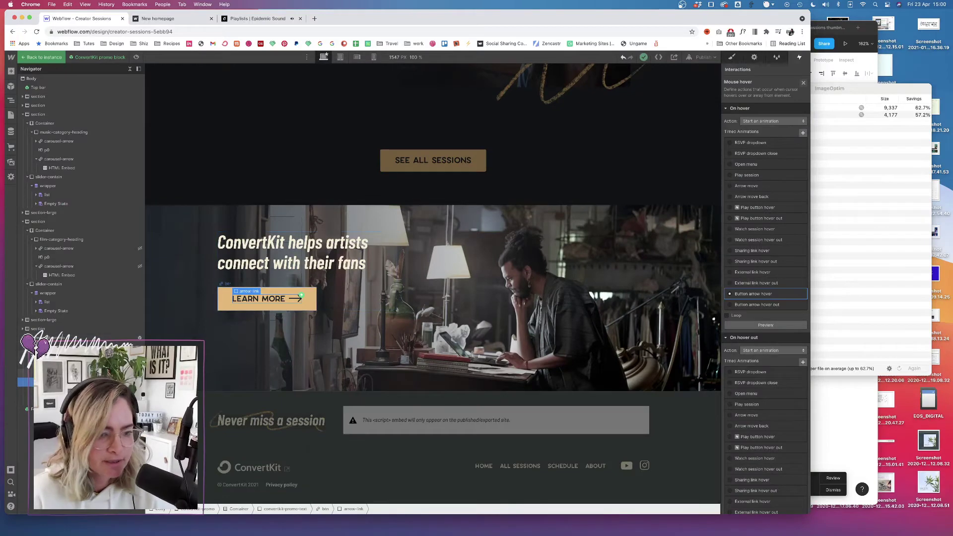
{"action": "left_click", "coordinate": [732, 57]}
{"action": "left_click", "coordinate": [758, 59]}
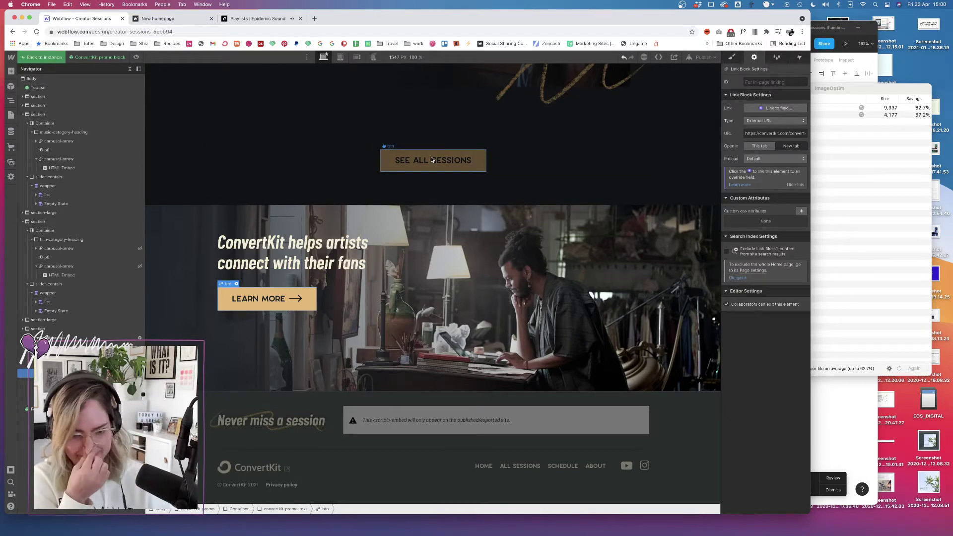
{"action": "left_click", "coordinate": [217, 181]}
- Open the Lady Wray item in the Sessions CMS collection
{"action": "scroll", "coordinate": [287, 221], "scroll_direction": "up", "scroll_amount": 20}
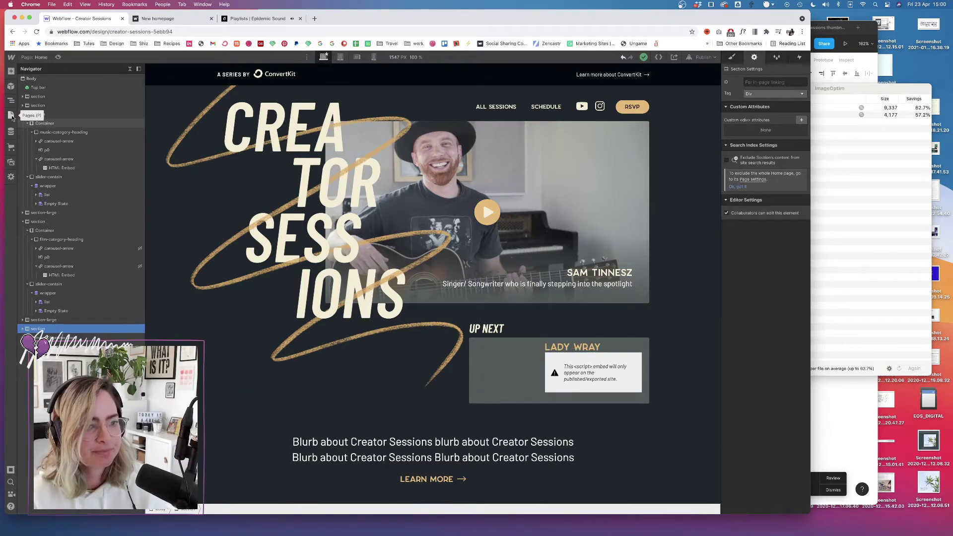
{"action": "left_click", "coordinate": [11, 131]}
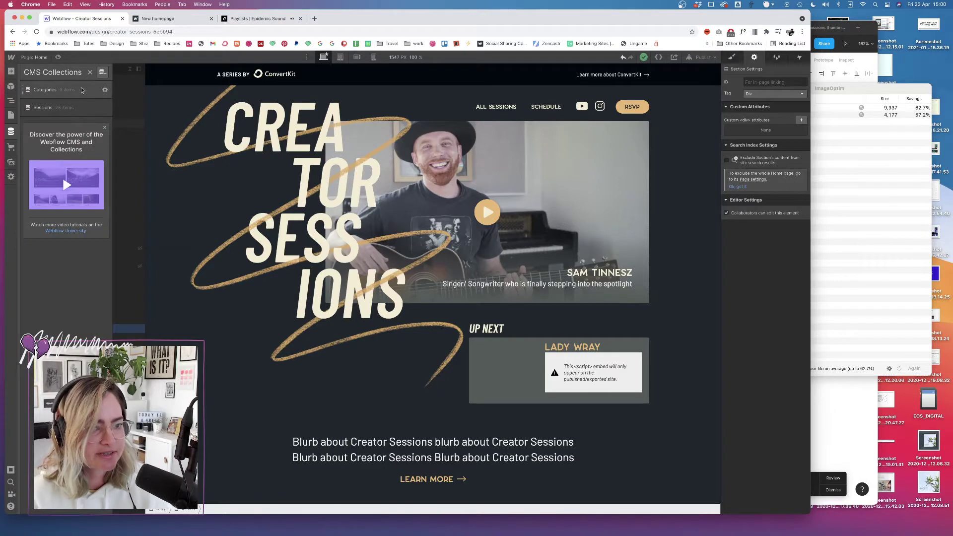
{"action": "left_click", "coordinate": [87, 108]}
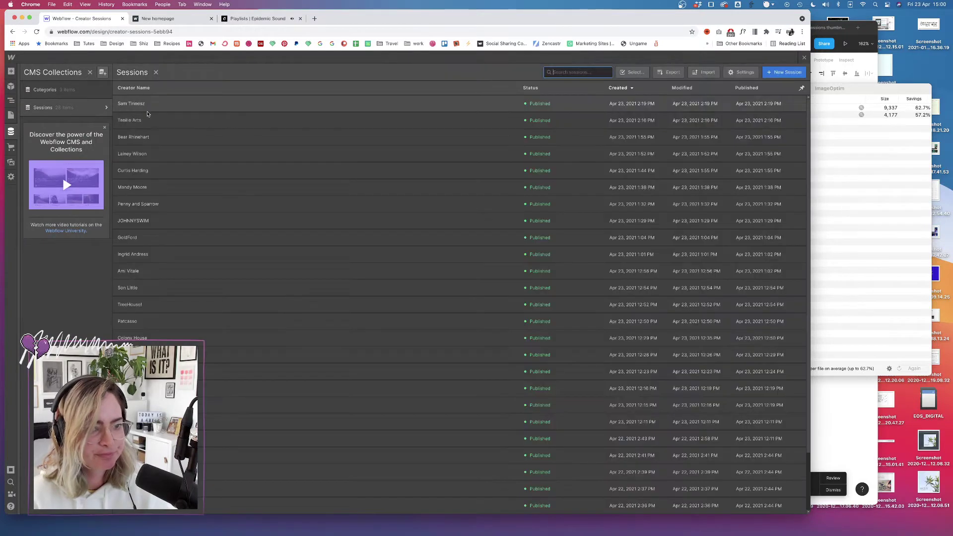
{"action": "scroll", "coordinate": [336, 340], "scroll_direction": "down", "scroll_amount": 3}
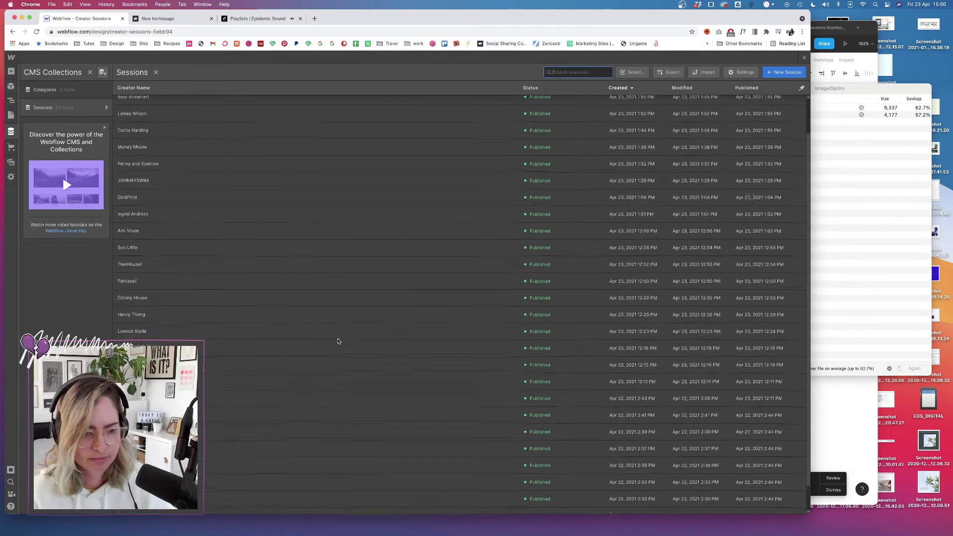
{"action": "left_click", "coordinate": [202, 397]}
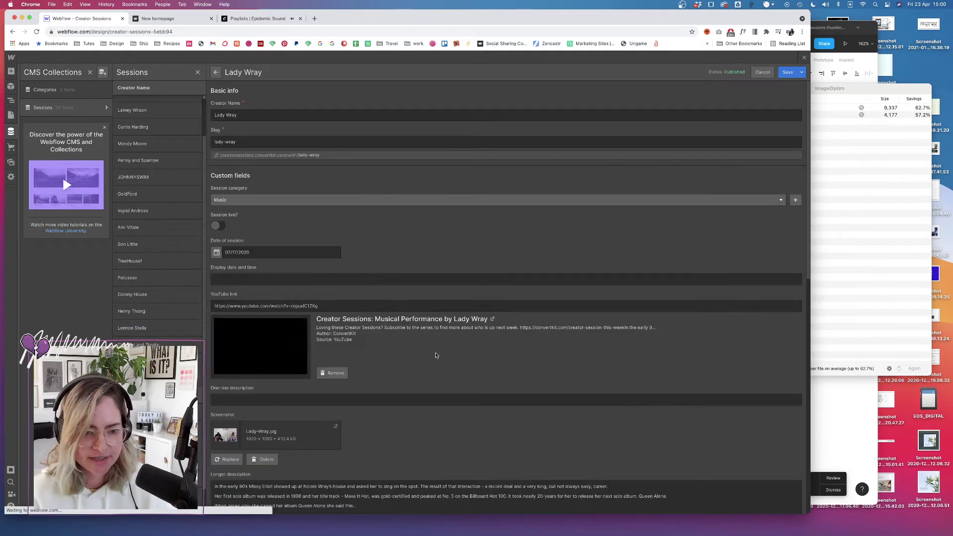
- Upload Lady-Wray.jpg from the Creator Sessions > Website > _exports > Sessions folder as the item's press photo
{"action": "scroll", "coordinate": [386, 368], "scroll_direction": "down", "scroll_amount": 12}
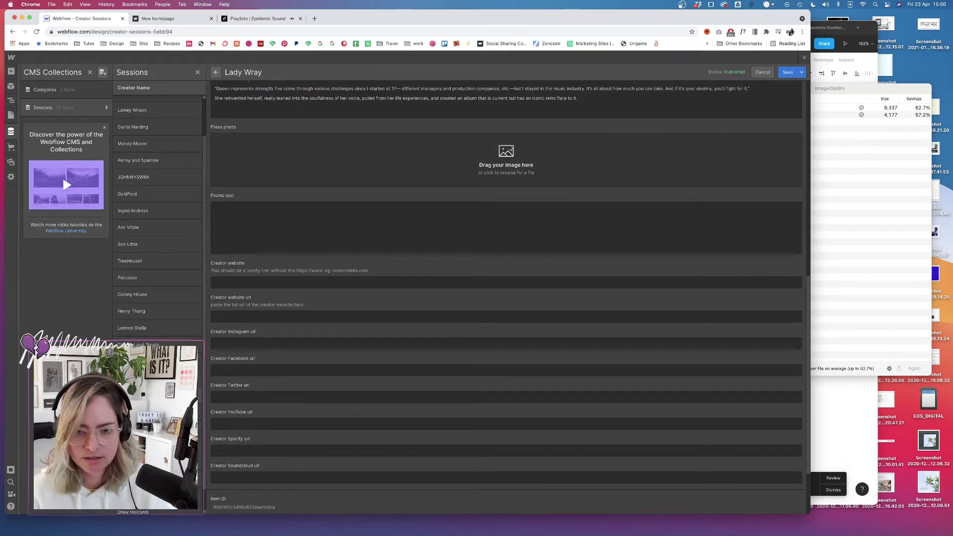
{"action": "left_click", "coordinate": [501, 172]}
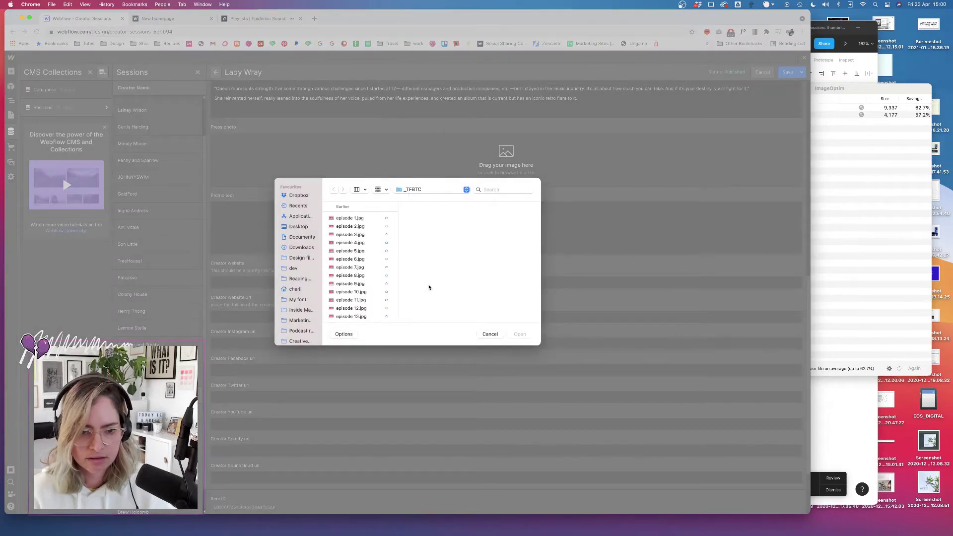
{"action": "left_click", "coordinate": [301, 257]}
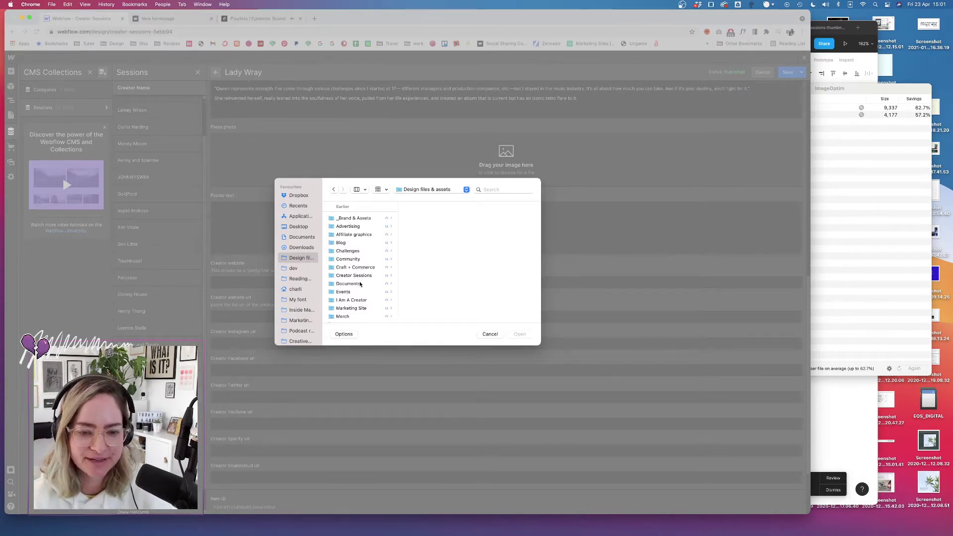
{"action": "scroll", "coordinate": [361, 278], "scroll_direction": "down", "scroll_amount": 2}
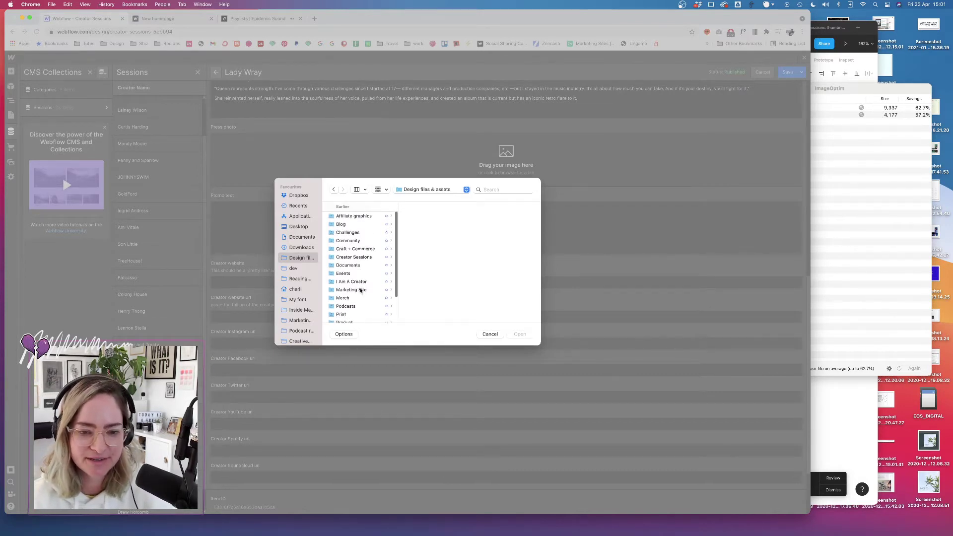
{"action": "left_click", "coordinate": [362, 256]}
{"action": "left_click", "coordinate": [437, 234]}
{"action": "left_click", "coordinate": [501, 220]}
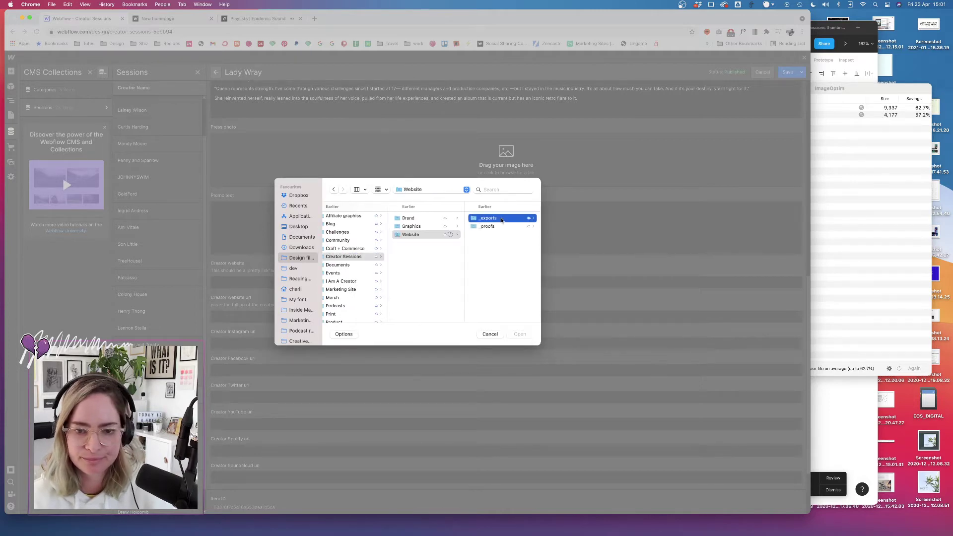
{"action": "scroll", "coordinate": [509, 248], "scroll_direction": "down", "scroll_amount": 2}
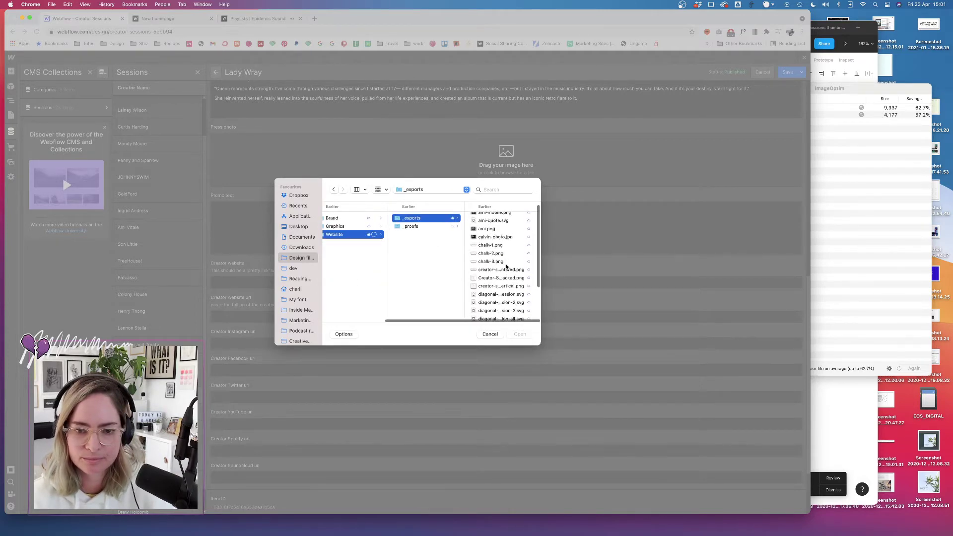
{"action": "scroll", "coordinate": [507, 267], "scroll_direction": "down", "scroll_amount": 5}
{"action": "left_click", "coordinate": [498, 308]}
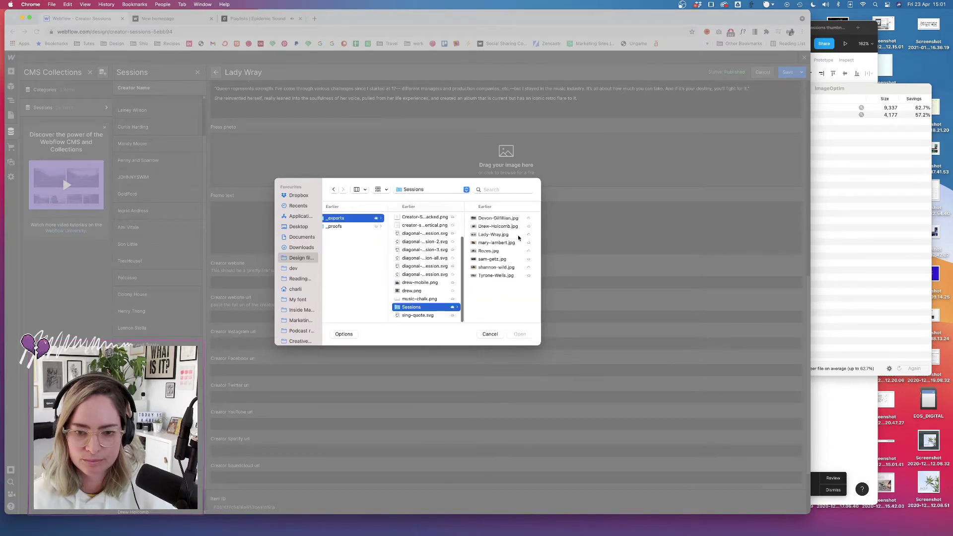
{"action": "left_click", "coordinate": [494, 235]}
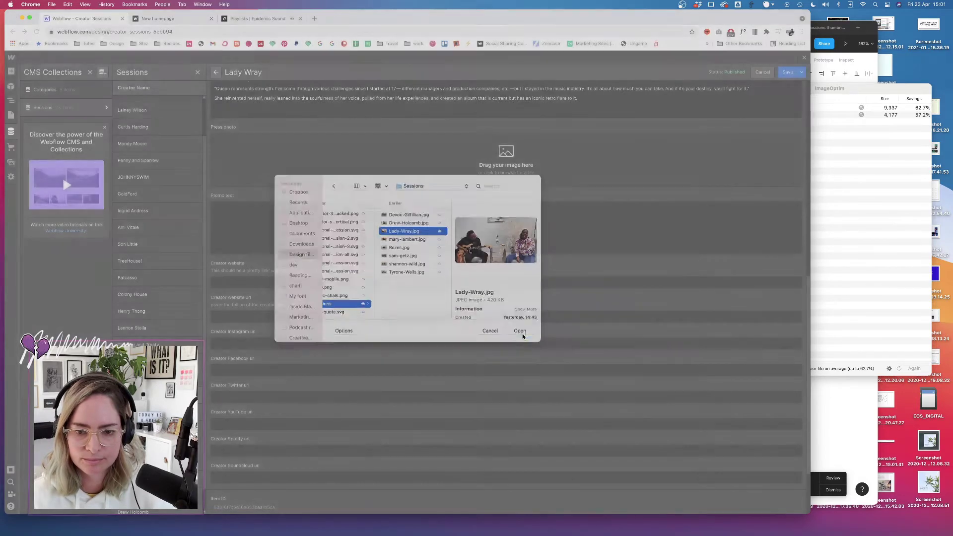
{"action": "left_click", "coordinate": [521, 335]}
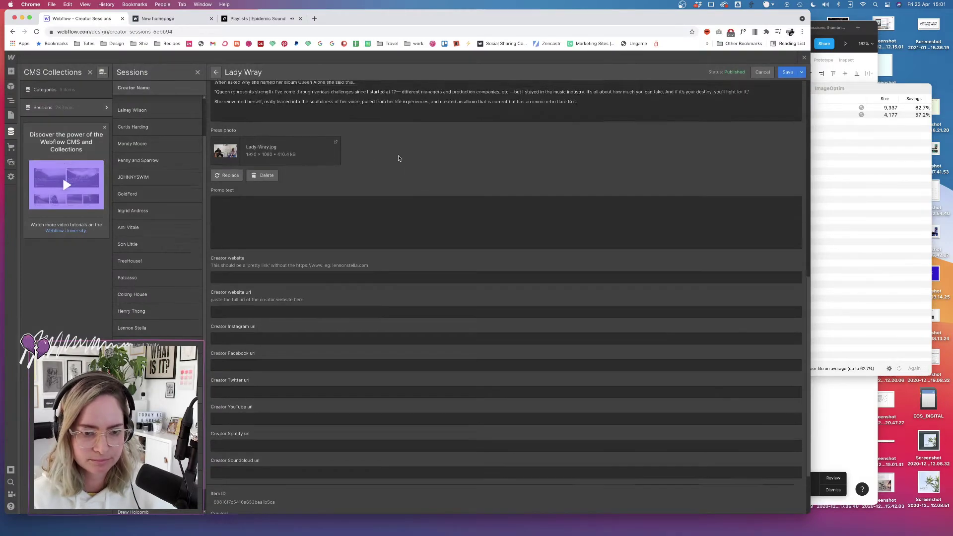
- Enter "Short line description" as the one-line description of the Lady Wray session
{"action": "scroll", "coordinate": [398, 157], "scroll_direction": "up", "scroll_amount": 3}
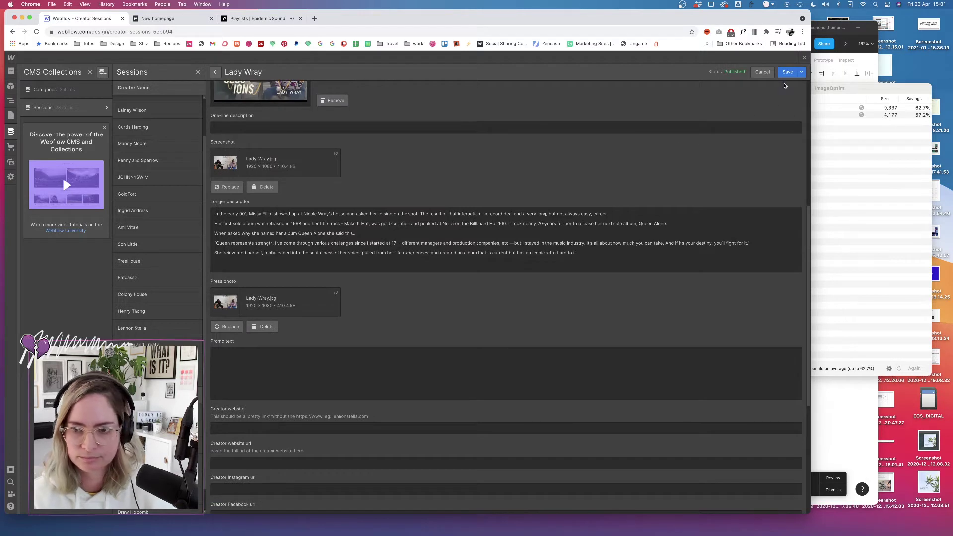
{"action": "scroll", "coordinate": [392, 181], "scroll_direction": "up", "scroll_amount": 1}
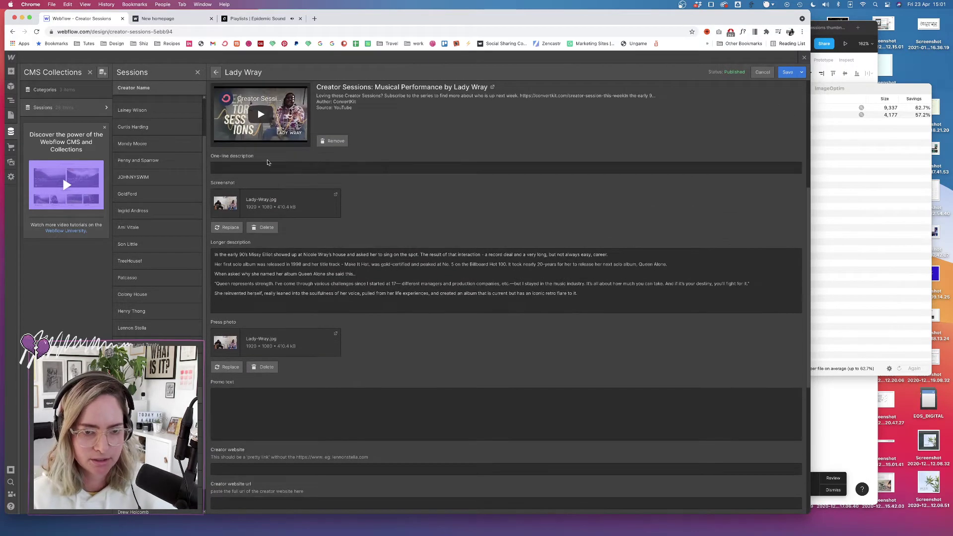
{"action": "left_click", "coordinate": [266, 168]}
{"action": "type", "text": "Short"}
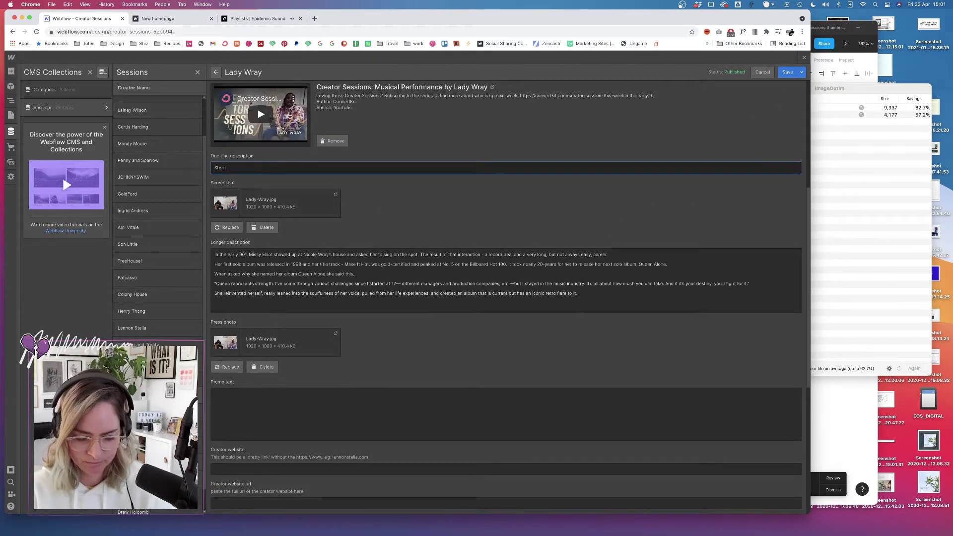
{"action": "type", "text": " line descriptio"}
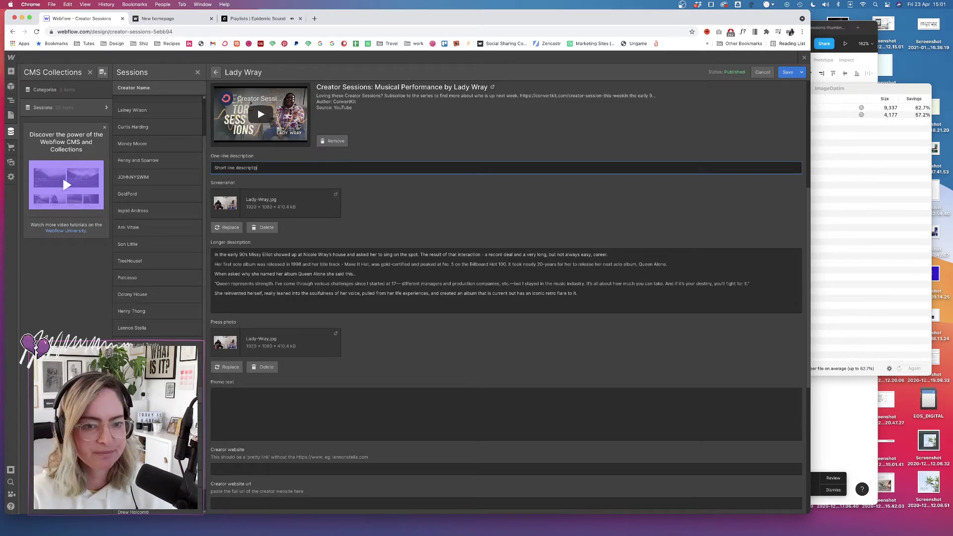
{"action": "type", "text": "n"}
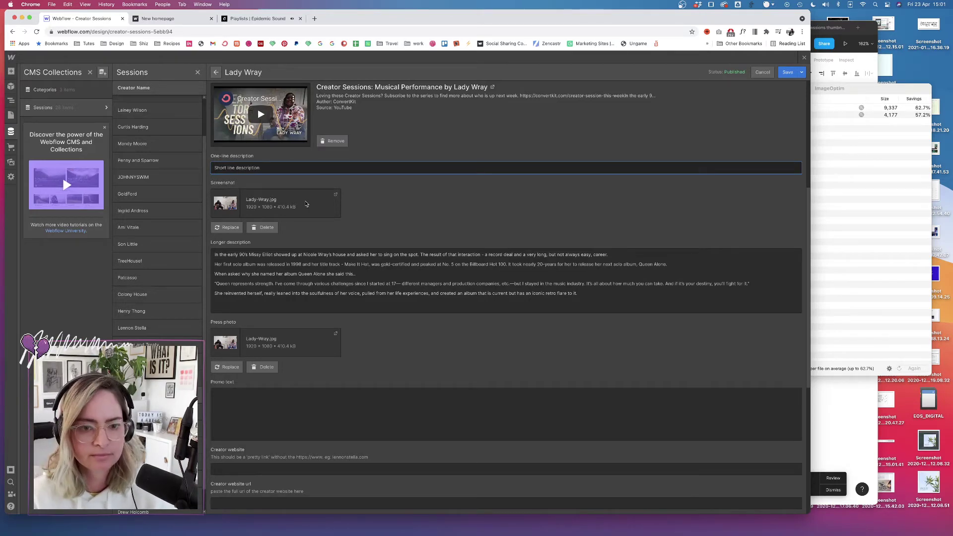
- Set the display date and time to "Friday 16th June | 6pm PST", save the session item and return to the page design
{"action": "scroll", "coordinate": [381, 210], "scroll_direction": "up", "scroll_amount": 5}
{"action": "left_click", "coordinate": [249, 278]}
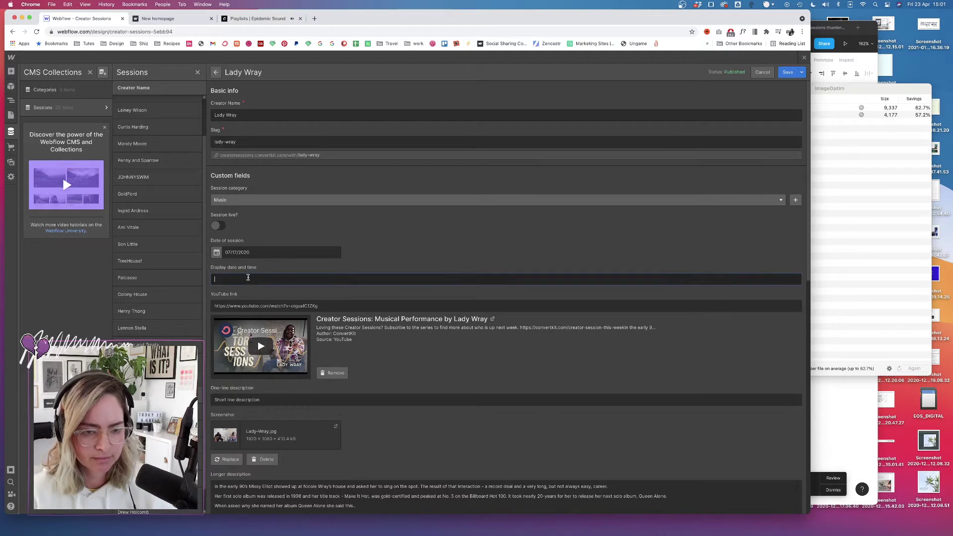
{"action": "type", "text": "F"}
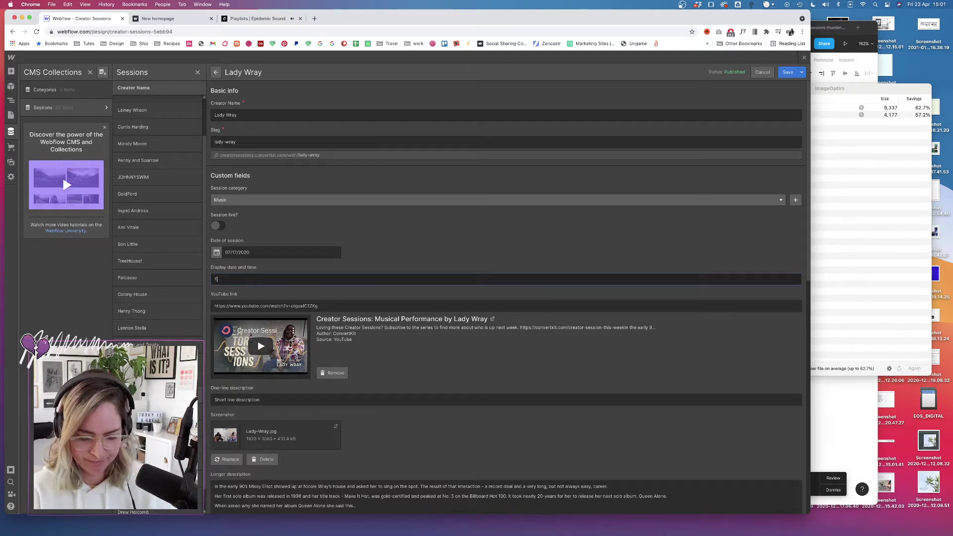
{"action": "type", "text": "riday 16th"}
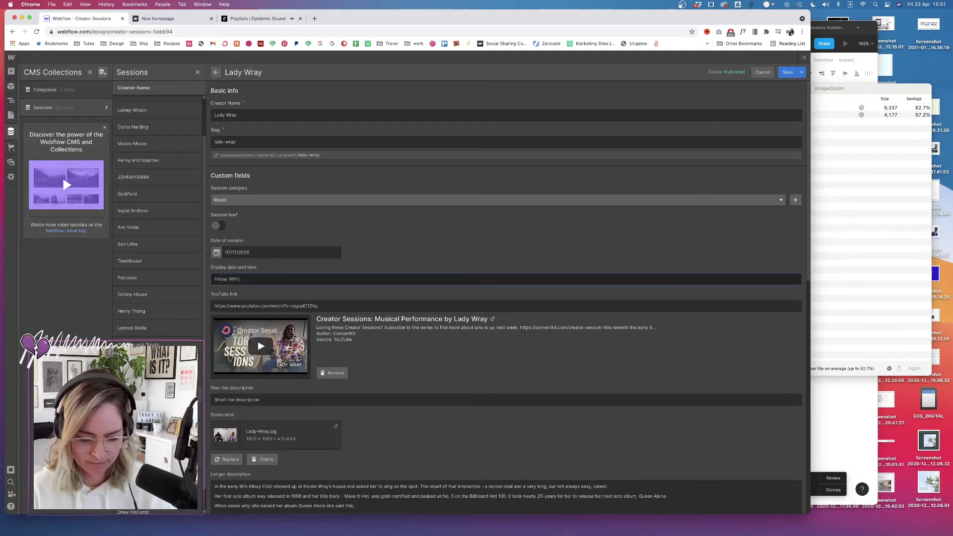
{"action": "type", "text": " June"}
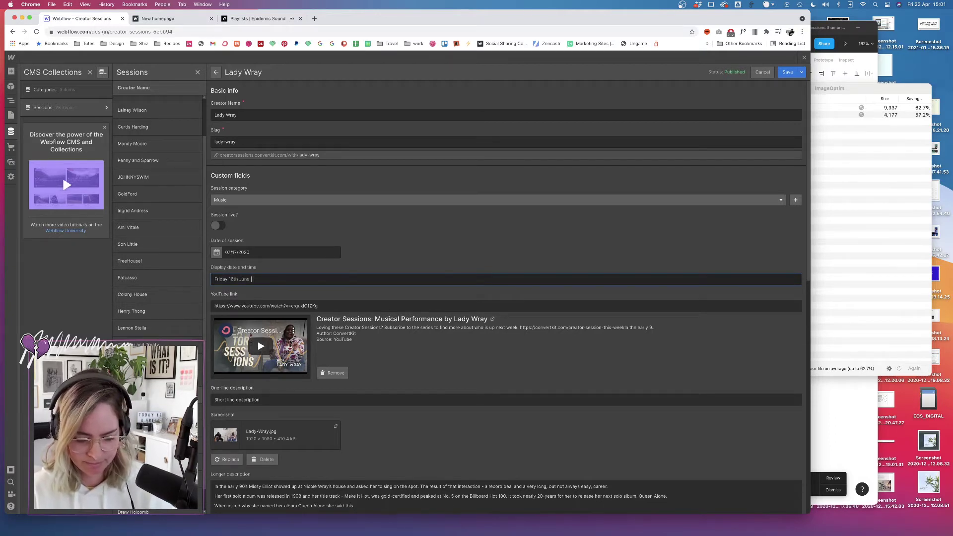
{"action": "type", "text": " | 6pm PST"}
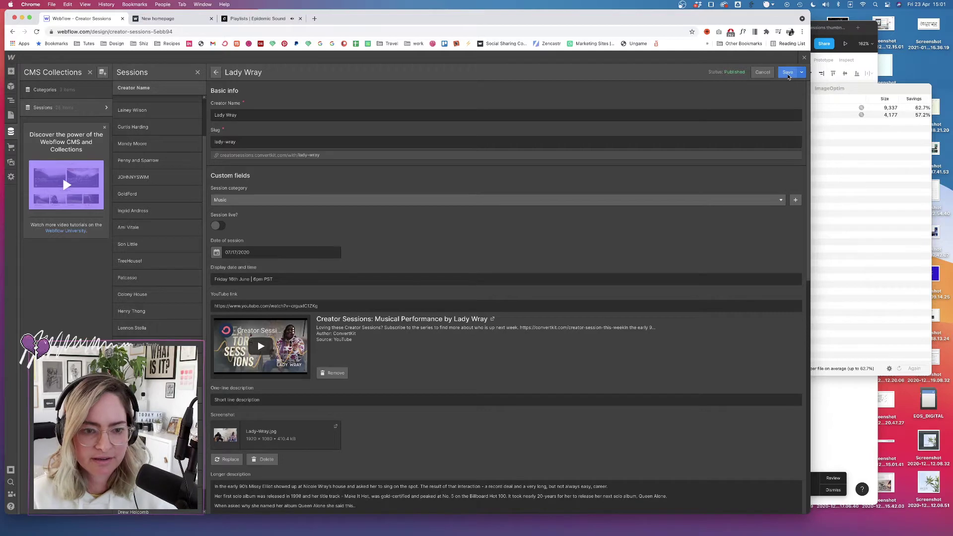
{"action": "left_click", "coordinate": [788, 73]}
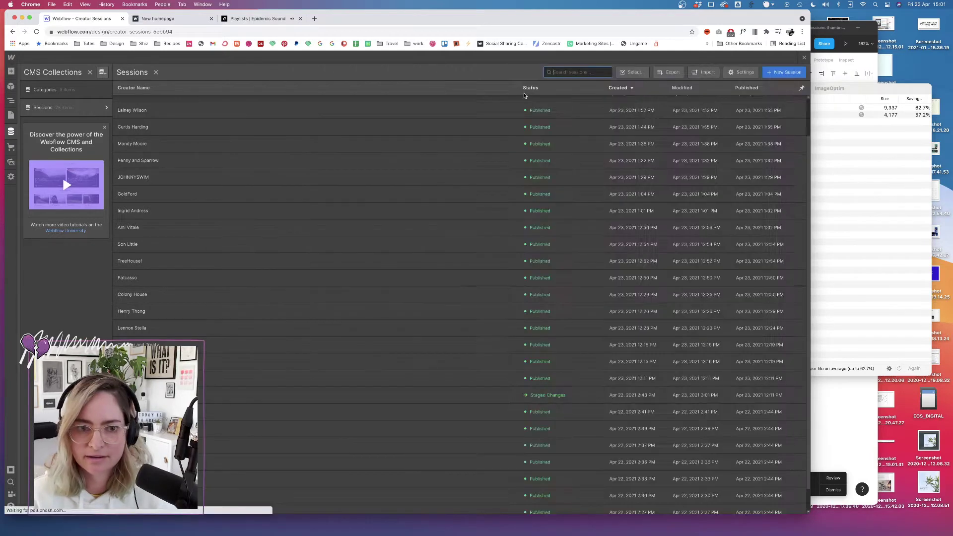
{"action": "left_click", "coordinate": [805, 58]}
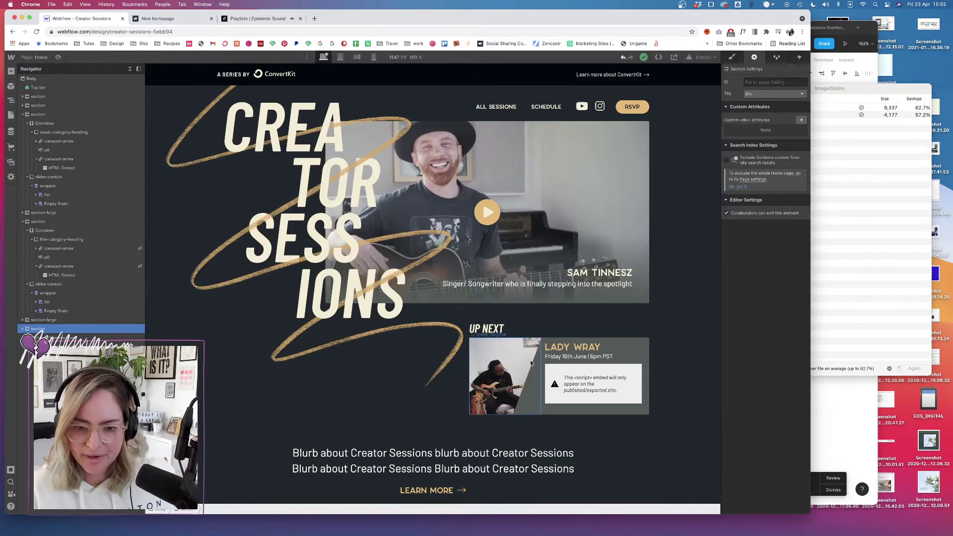
- Examine the Up Next card's picture block, including its child layers, background image settings and CMS image binding
{"action": "left_click", "coordinate": [511, 341]}
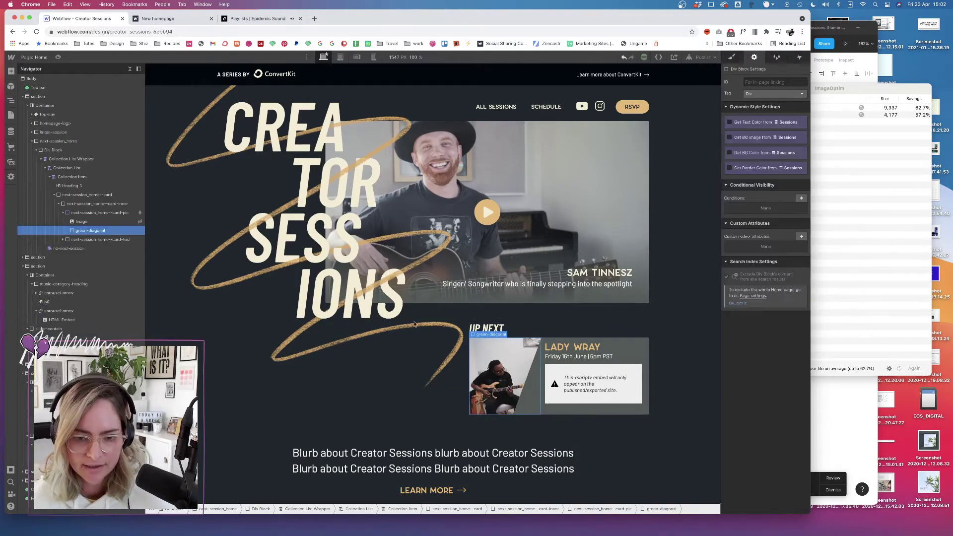
{"action": "left_click", "coordinate": [114, 221]}
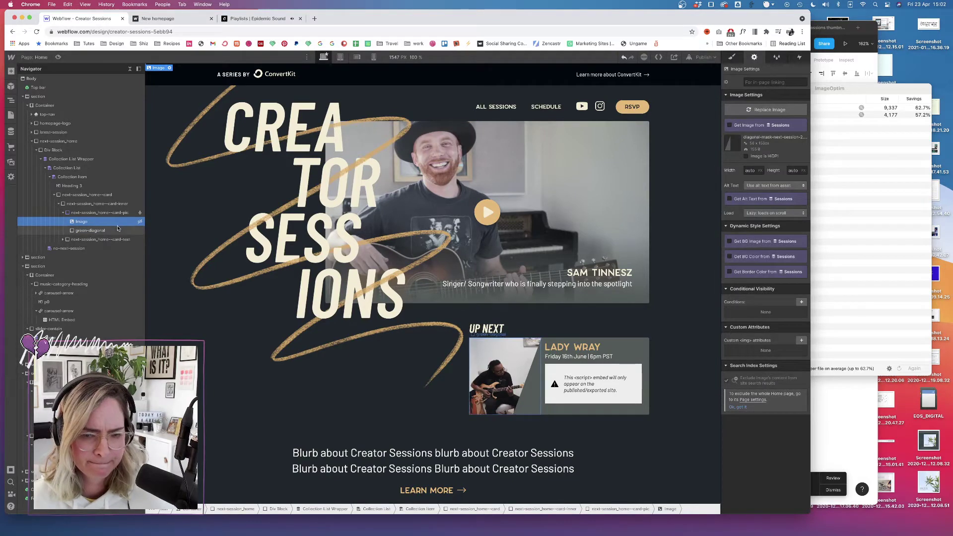
{"action": "left_click", "coordinate": [117, 230]}
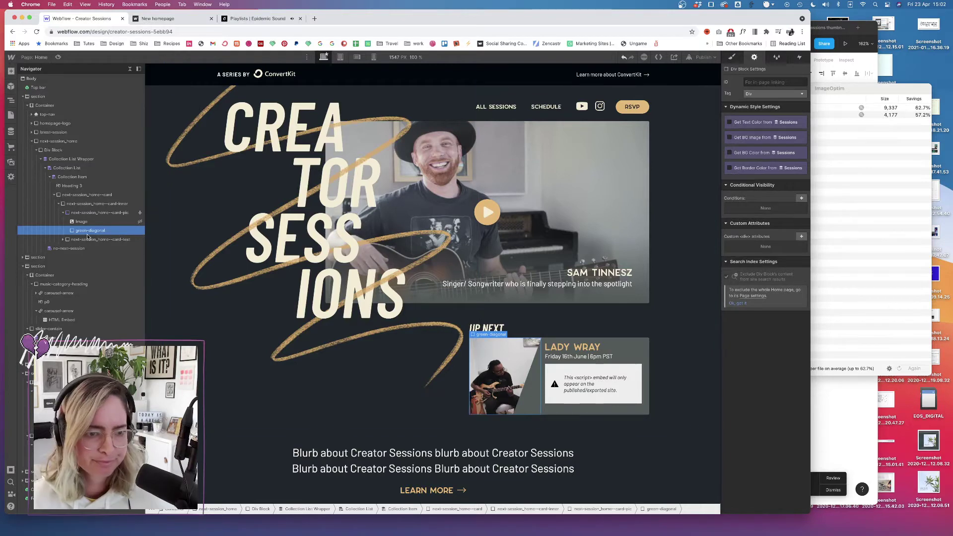
{"action": "left_click", "coordinate": [110, 212]}
{"action": "left_click", "coordinate": [732, 57]}
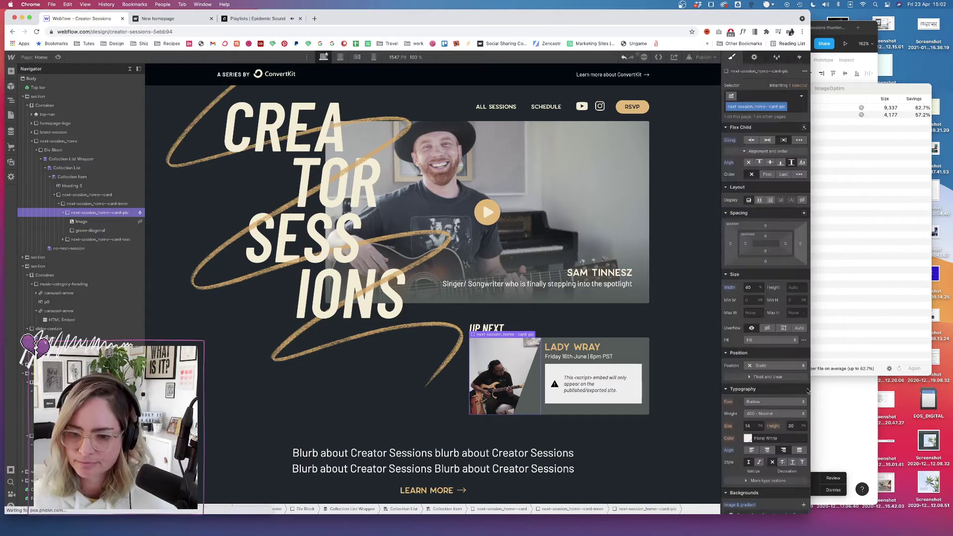
{"action": "scroll", "coordinate": [743, 432], "scroll_direction": "down", "scroll_amount": 5}
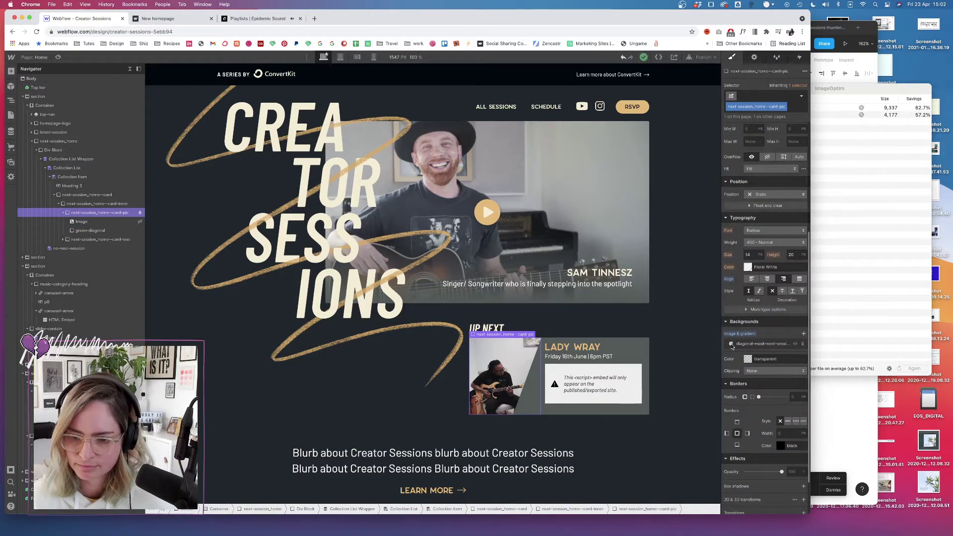
{"action": "left_click", "coordinate": [739, 344]}
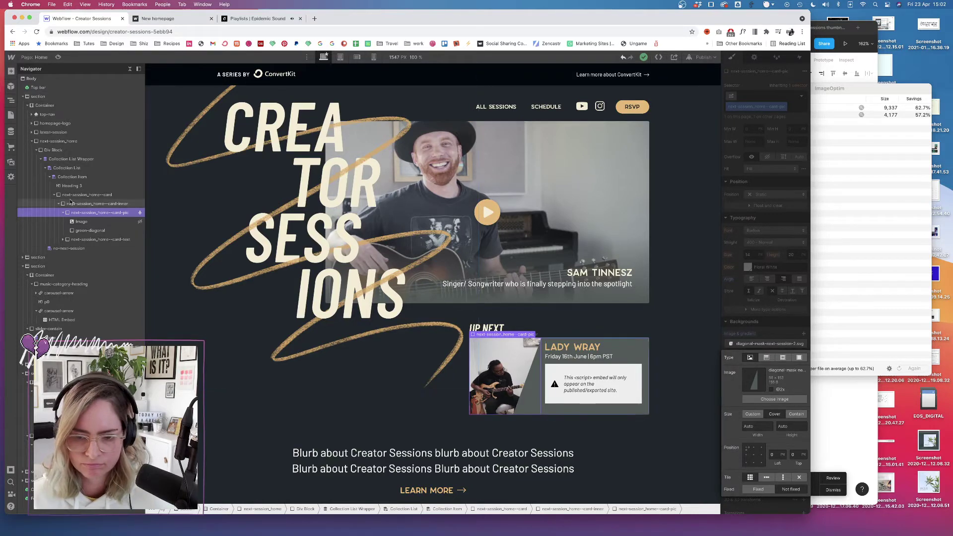
{"action": "left_click", "coordinate": [755, 58]}
{"action": "left_click", "coordinate": [755, 59]}
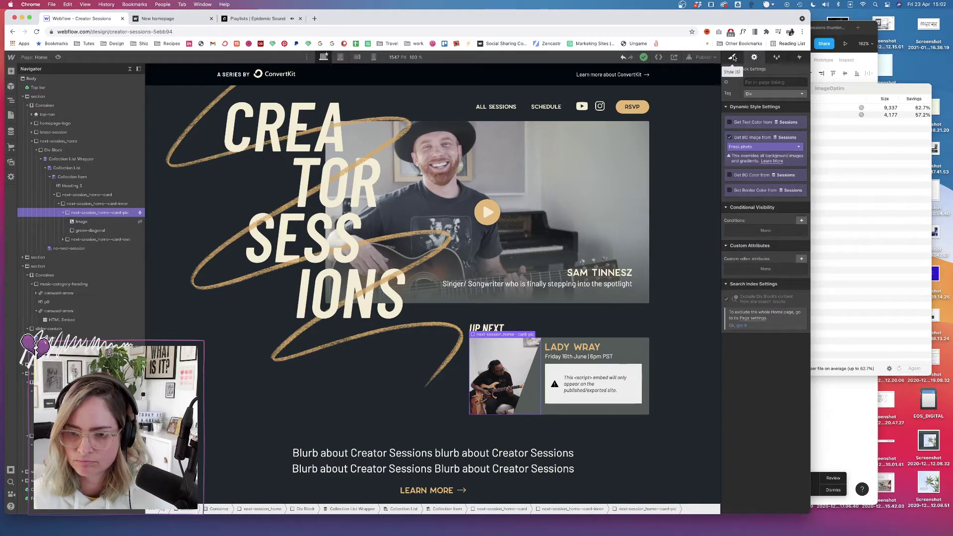
{"action": "left_click", "coordinate": [733, 58]}
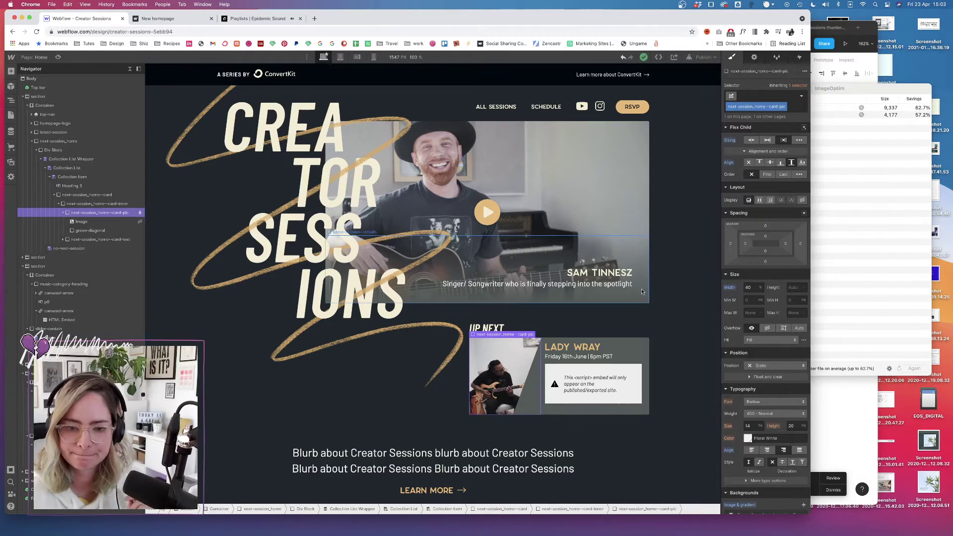
- Publish the site to the webflow.io staging domain and check the Up Next card on the freshly opened live page, closing the old preview
{"action": "scroll", "coordinate": [555, 320], "scroll_direction": "down", "scroll_amount": 7}
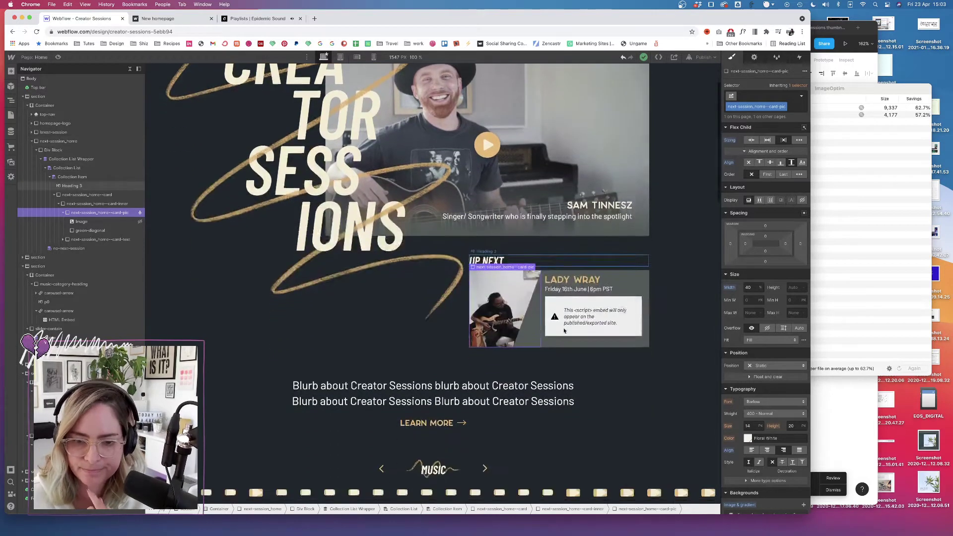
{"action": "left_click", "coordinate": [704, 57]}
{"action": "left_click", "coordinate": [674, 150]}
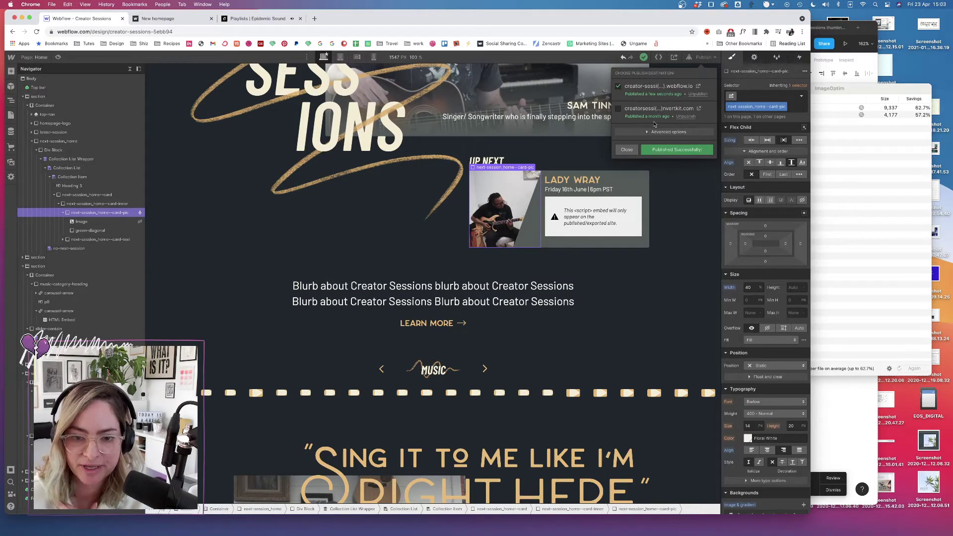
{"action": "left_click", "coordinate": [698, 86]}
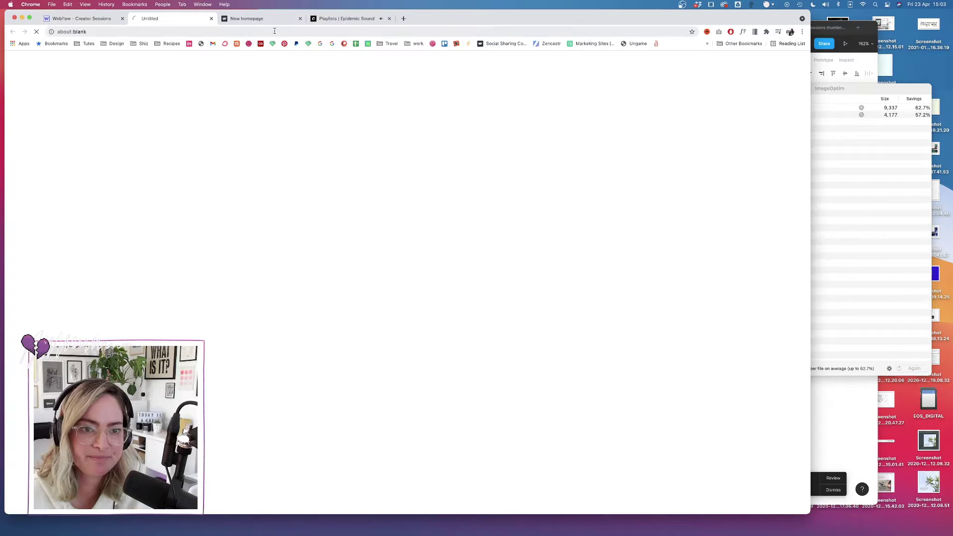
{"action": "left_click", "coordinate": [300, 19]}
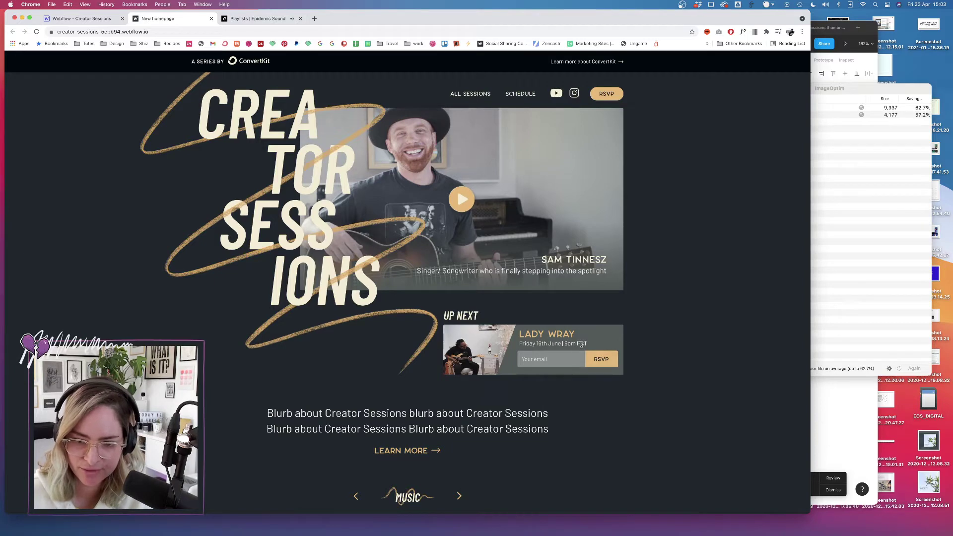
{"action": "left_click_drag", "start_coordinate": [587, 344], "coordinate": [519, 330]}
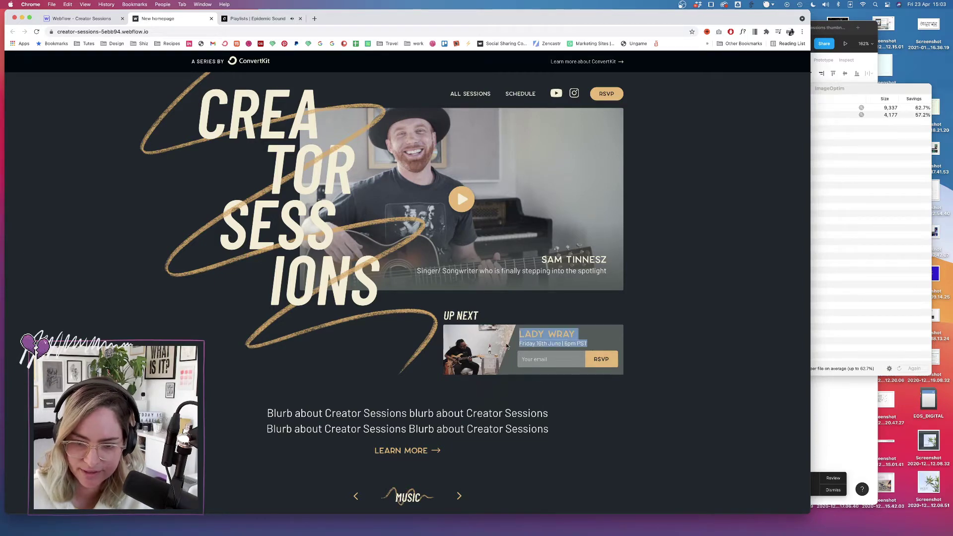
{"action": "left_click", "coordinate": [570, 346]}
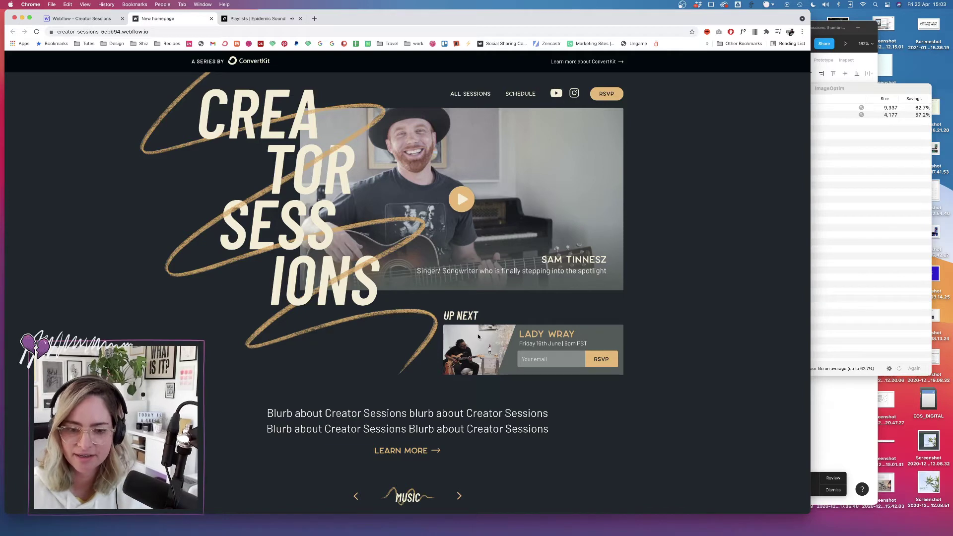
- Back in the page design, centre the background image of the Up Next card's picture block at 50% left and 50% top
{"action": "left_click", "coordinate": [94, 21]}
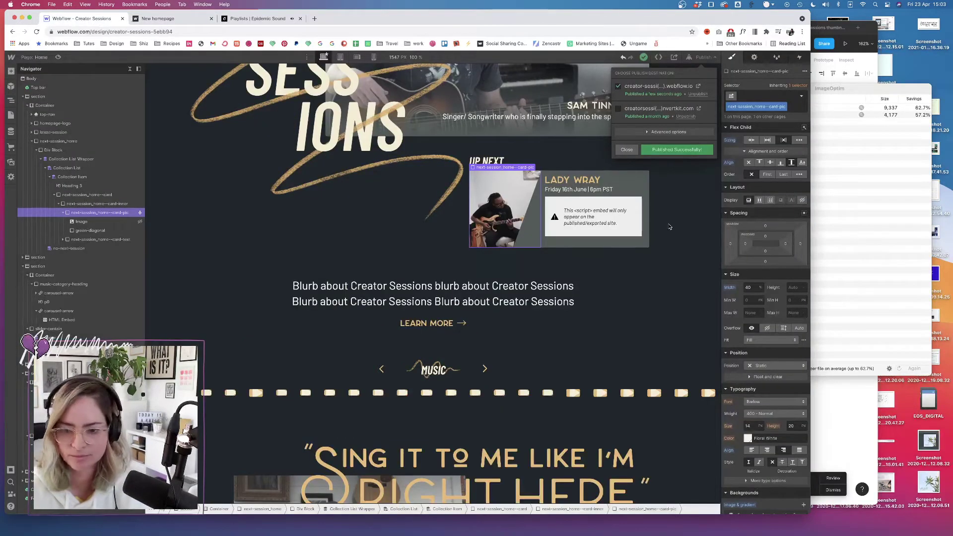
{"action": "left_click", "coordinate": [110, 217]}
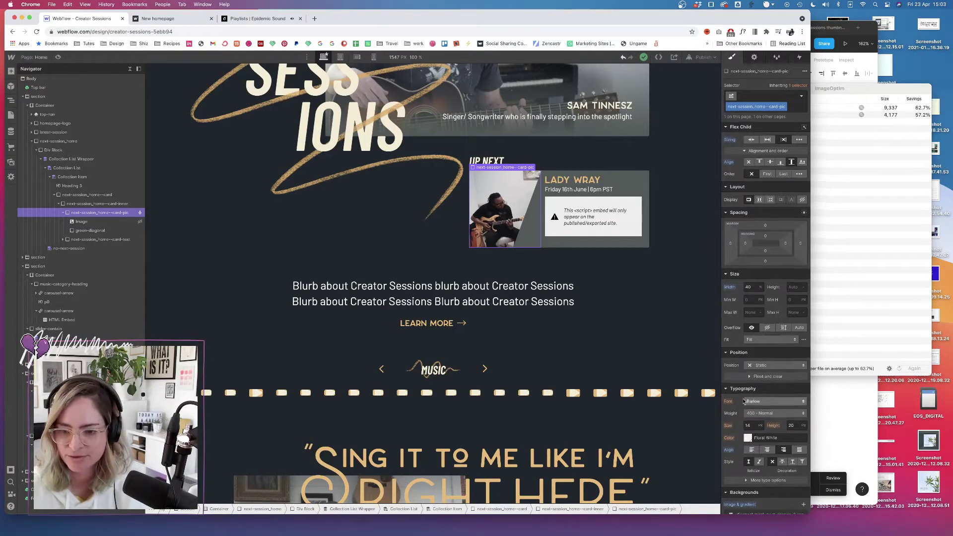
{"action": "scroll", "coordinate": [749, 363], "scroll_direction": "down", "scroll_amount": 3}
{"action": "left_click", "coordinate": [755, 370]}
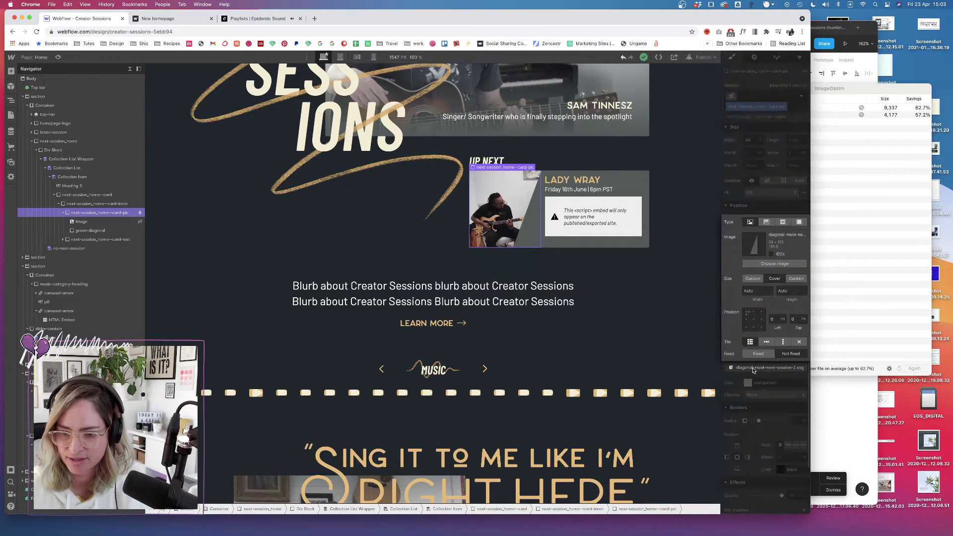
{"action": "left_click", "coordinate": [754, 320]}
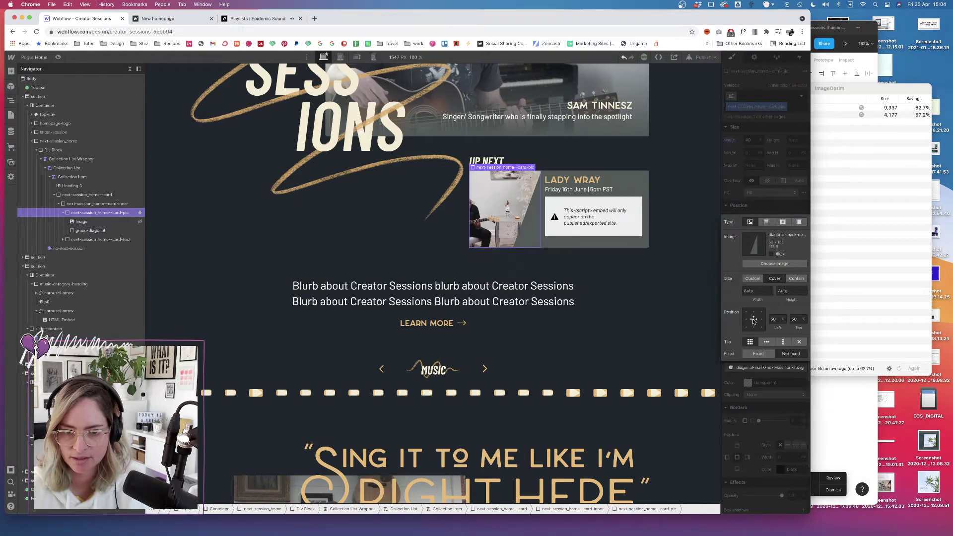
{"action": "left_click", "coordinate": [760, 204]}
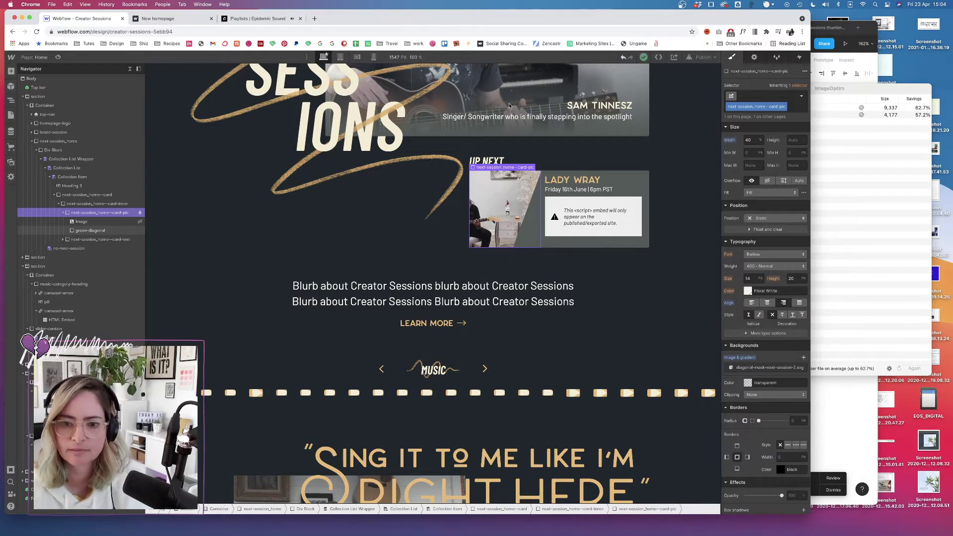
- Remove the mb-10 combo class from the Up Next card's date text and increase the bottom margin on its date-text class
{"action": "left_click", "coordinate": [576, 189]}
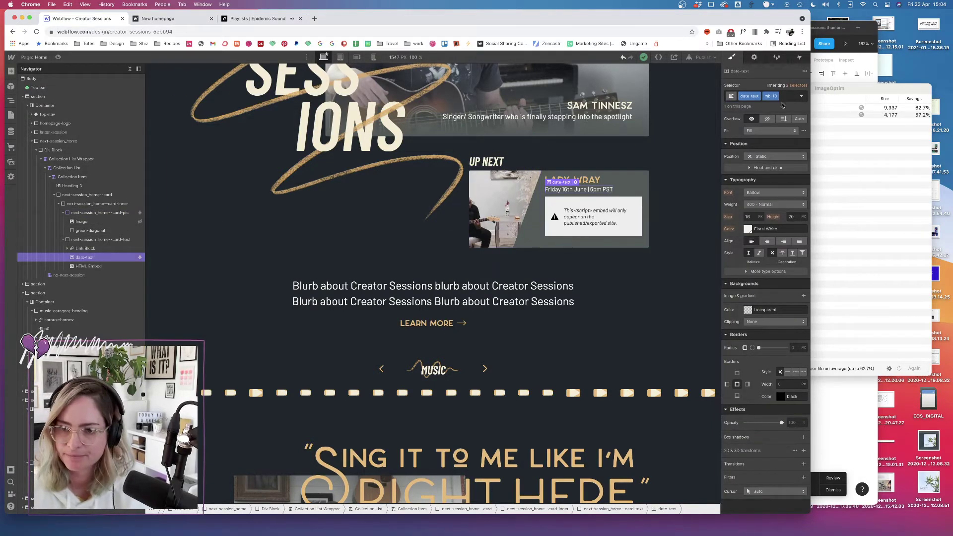
{"action": "scroll", "coordinate": [767, 193], "scroll_direction": "up", "scroll_amount": 3}
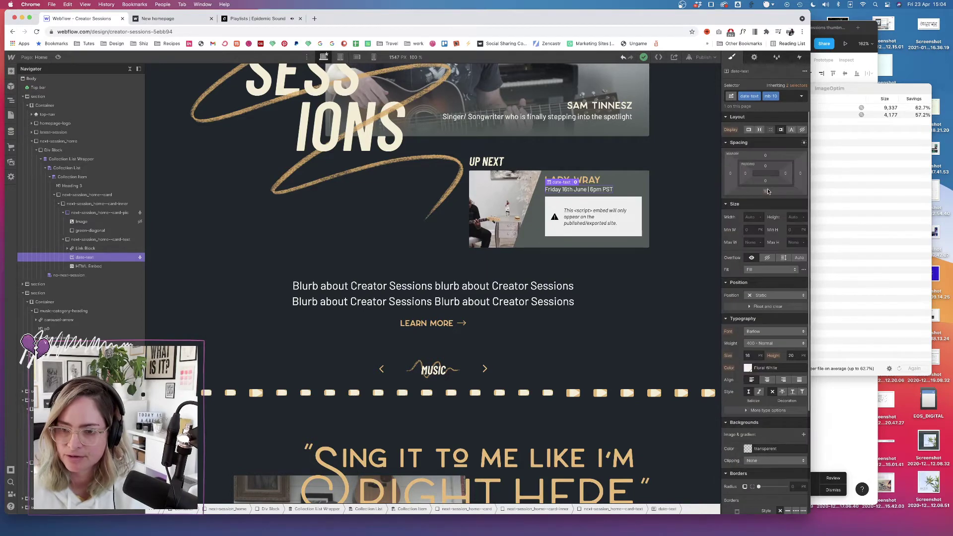
{"action": "left_click", "coordinate": [782, 98]}
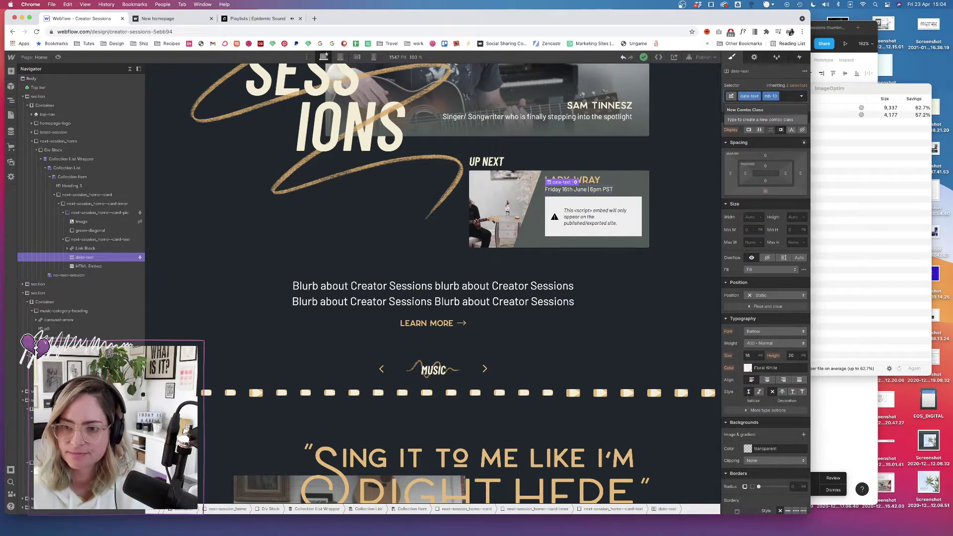
{"action": "key", "text": "BackSpace"}
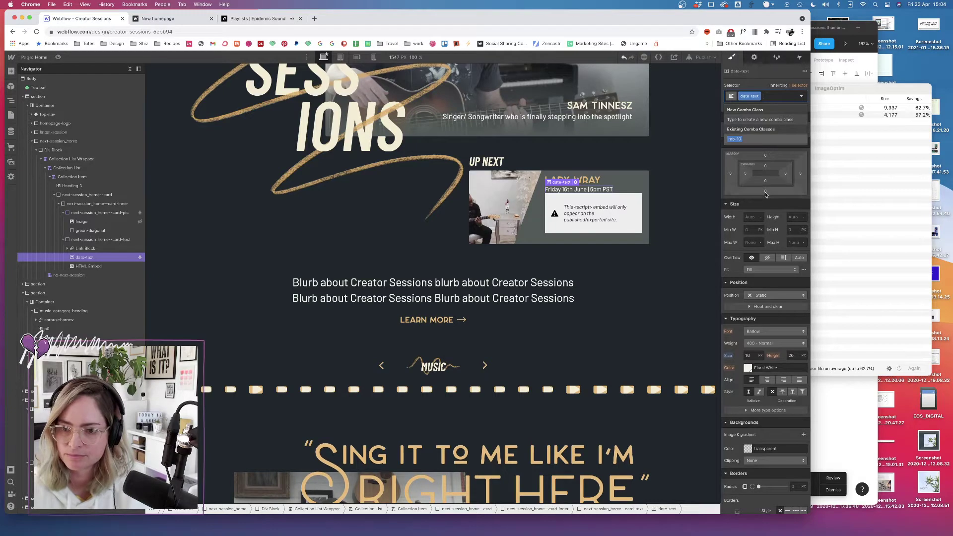
{"action": "left_click_drag", "start_coordinate": [766, 194], "coordinate": [766, 198]}
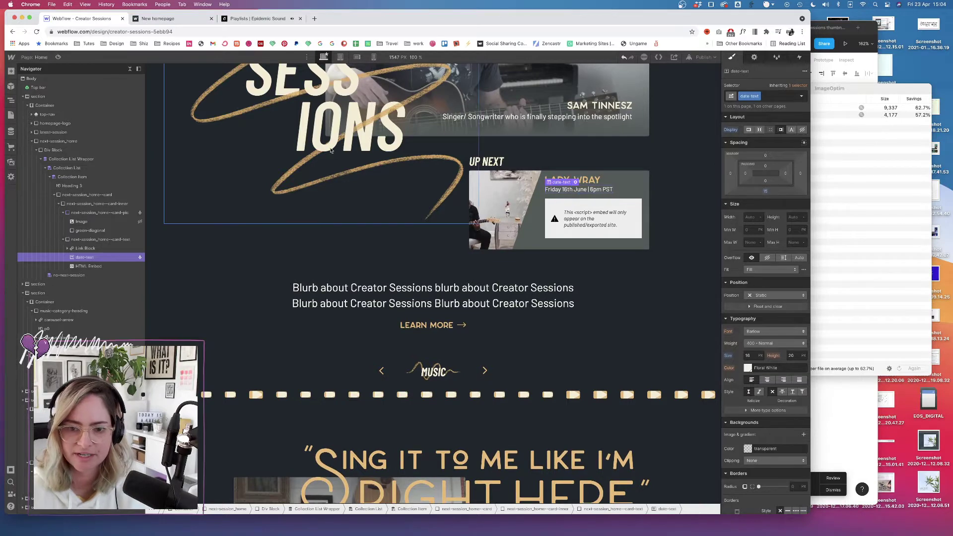
- Republish to the webflow.io staging domain, reload the live page and check the RSVP email field and the Music carousel arrow
{"action": "left_click", "coordinate": [703, 57]}
{"action": "left_click", "coordinate": [680, 151]}
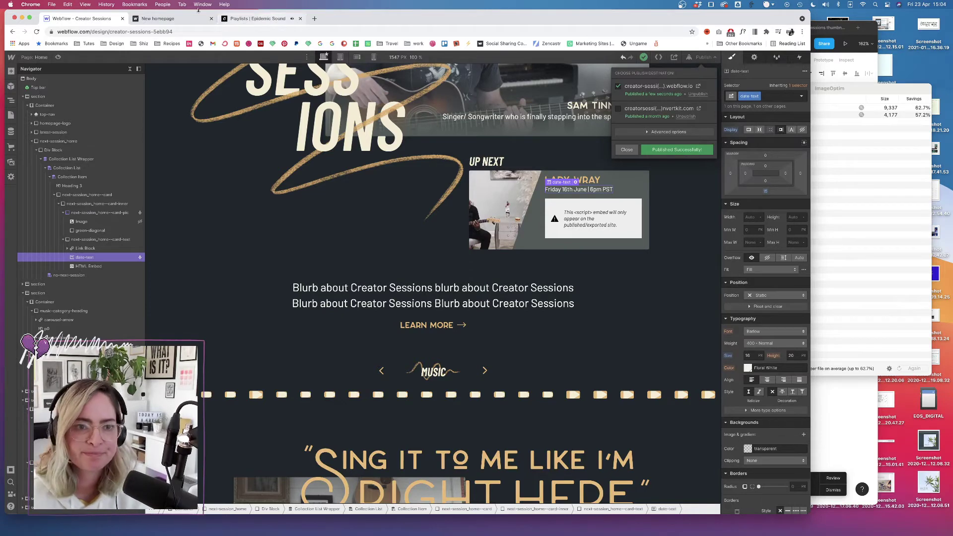
{"action": "left_click", "coordinate": [158, 18]}
{"action": "left_click", "coordinate": [37, 32]}
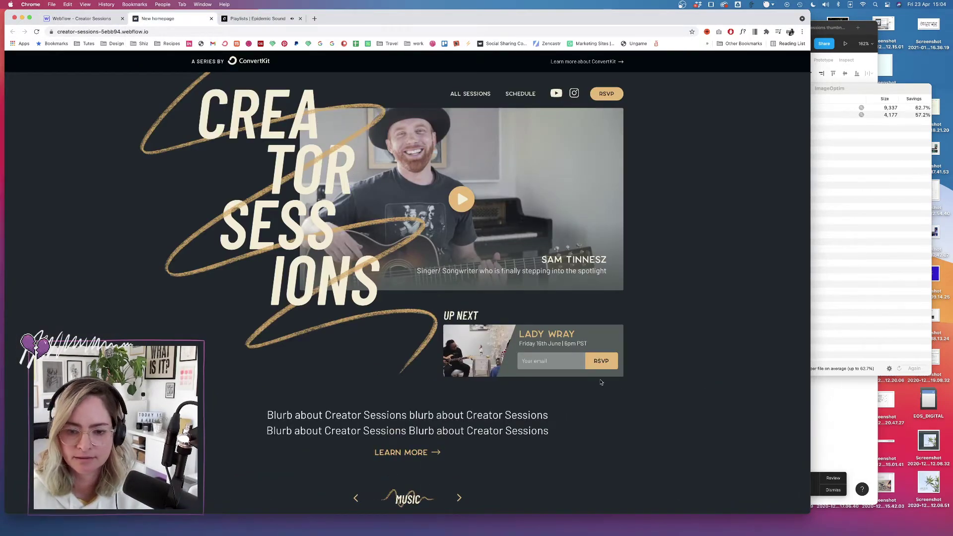
{"action": "left_click", "coordinate": [545, 362]}
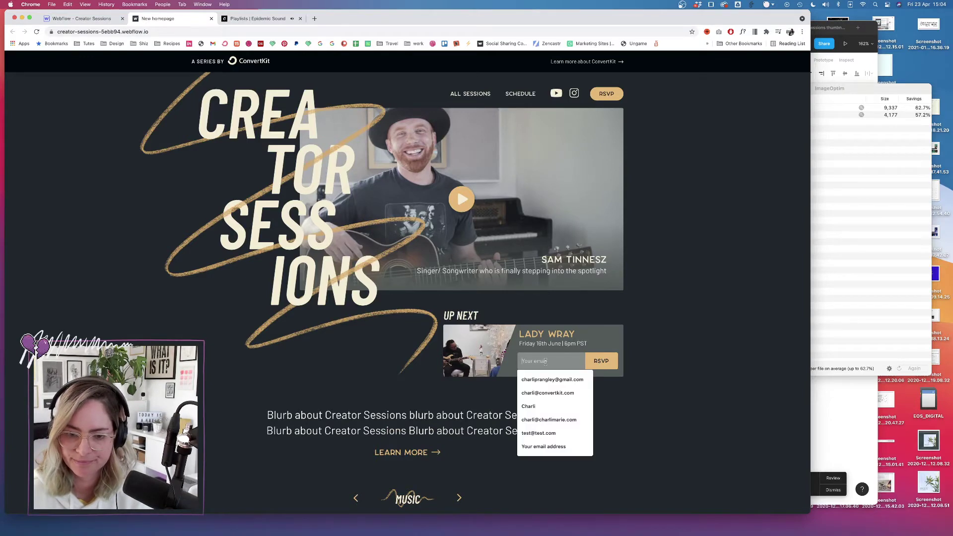
{"action": "left_click", "coordinate": [706, 364]}
{"action": "scroll", "coordinate": [418, 408], "scroll_direction": "down", "scroll_amount": 5}
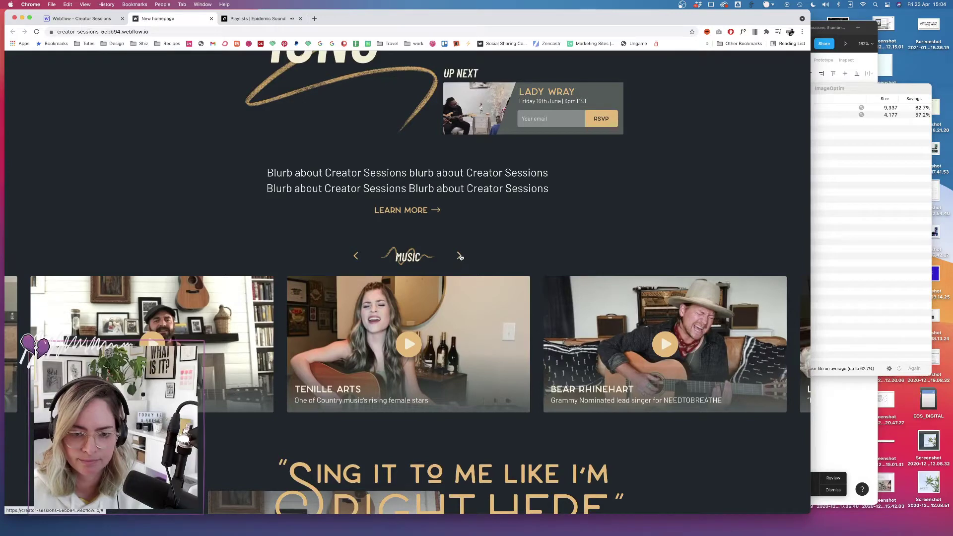
- Return to the page design and inspect the Hover state styling of the Music carousel's next arrow link
{"action": "key", "text": "ctrl+shift+Tab"}
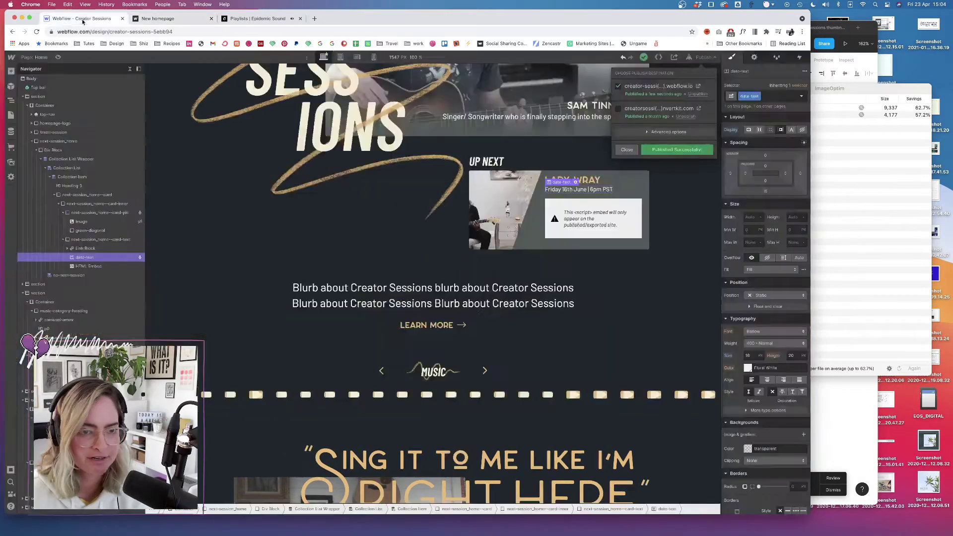
{"action": "left_click", "coordinate": [485, 377]}
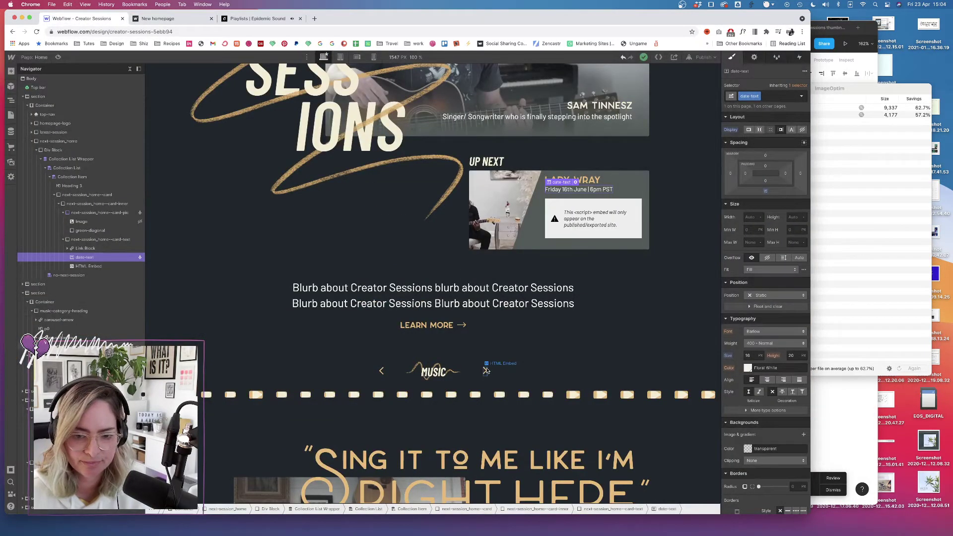
{"action": "left_click", "coordinate": [486, 372]}
{"action": "left_click", "coordinate": [485, 372]}
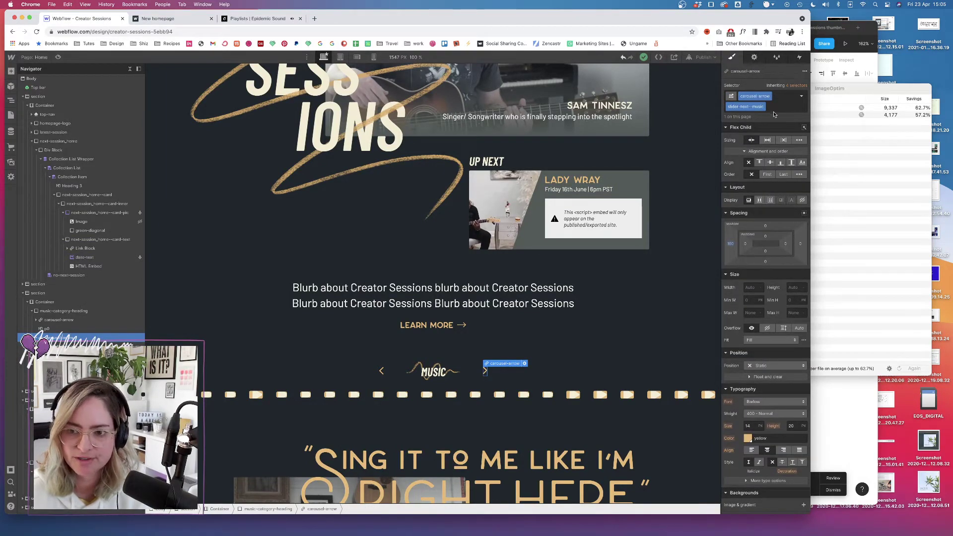
{"action": "left_click", "coordinate": [804, 98]}
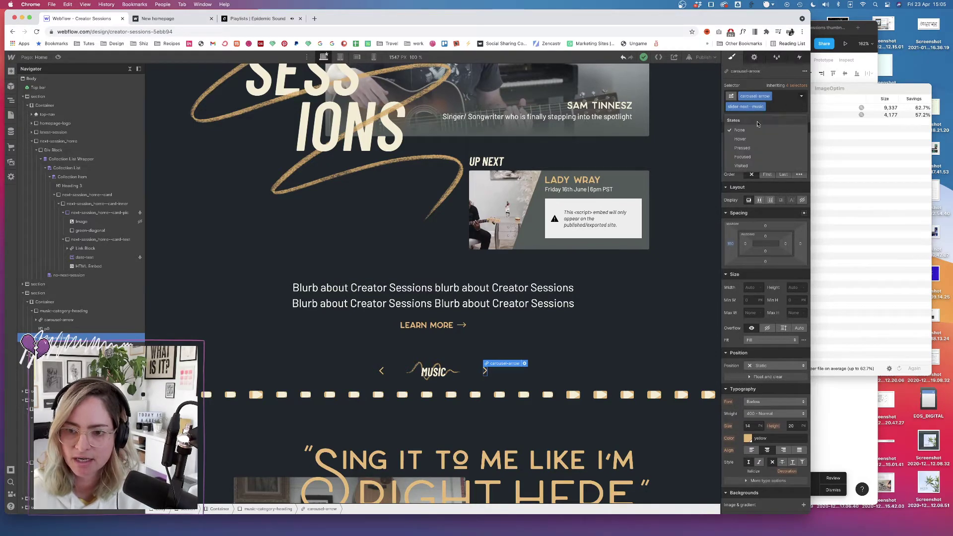
{"action": "left_click", "coordinate": [765, 141]}
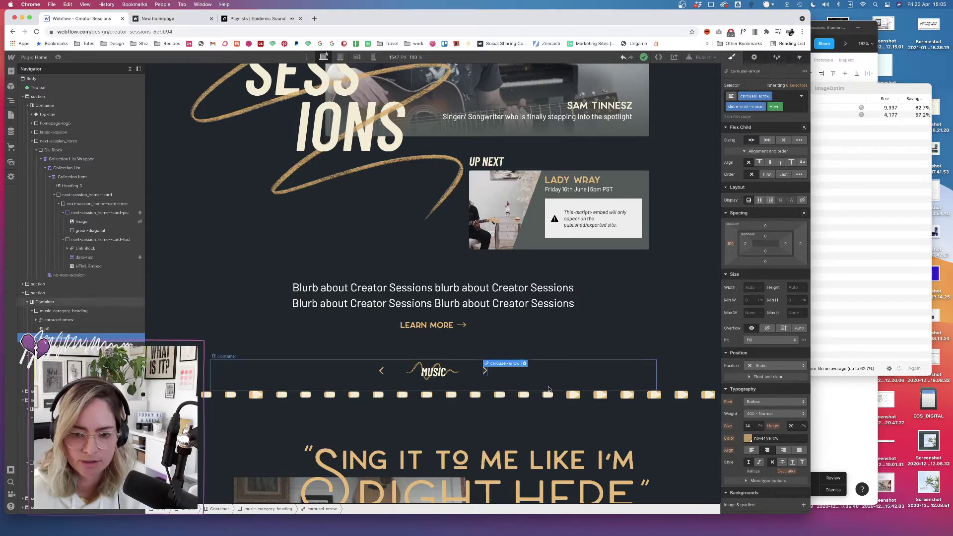
- Set the SVG path fill in the Music carousel next arrow's HTML embed to currentColor and save the code
{"action": "left_click", "coordinate": [524, 363]}
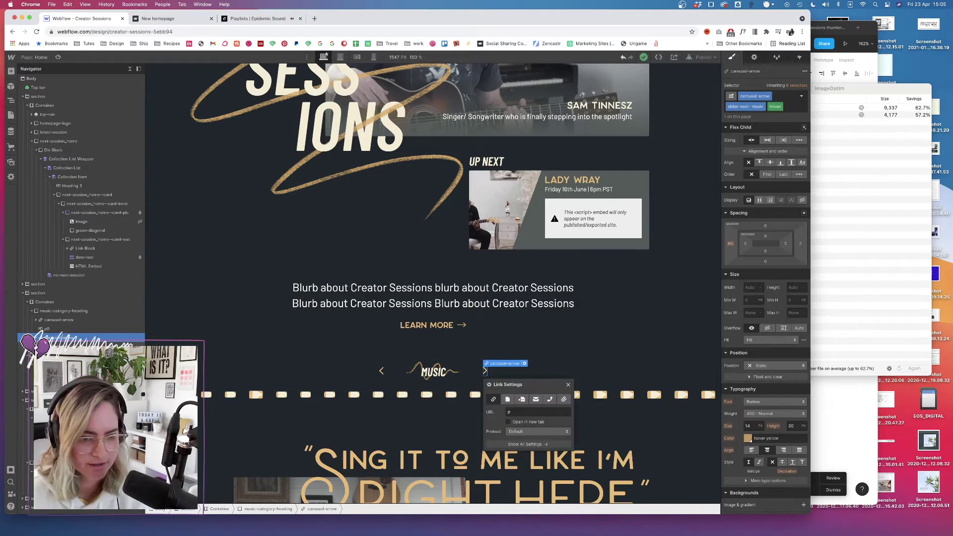
{"action": "left_click", "coordinate": [485, 371]}
{"action": "left_click", "coordinate": [521, 364]}
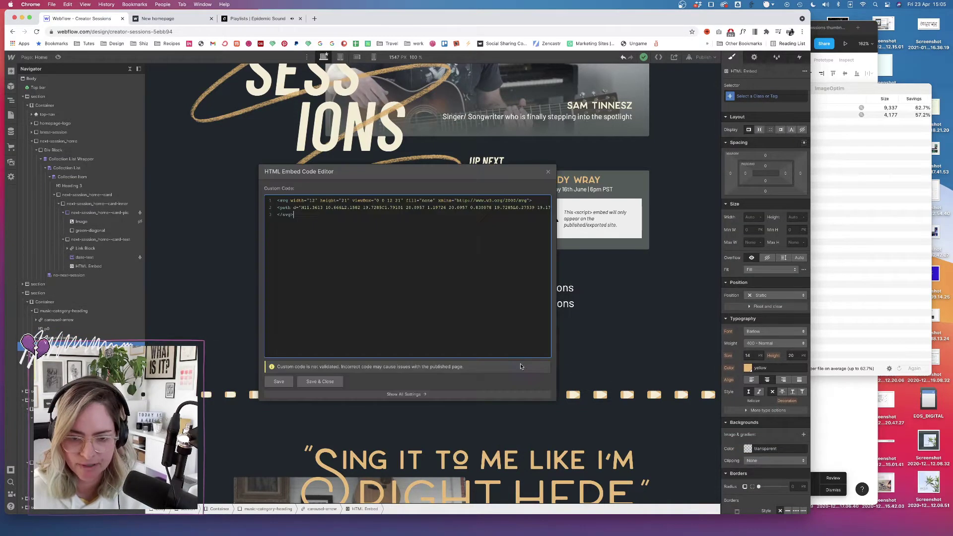
{"action": "scroll", "coordinate": [496, 210], "scroll_direction": "right", "scroll_amount": 10}
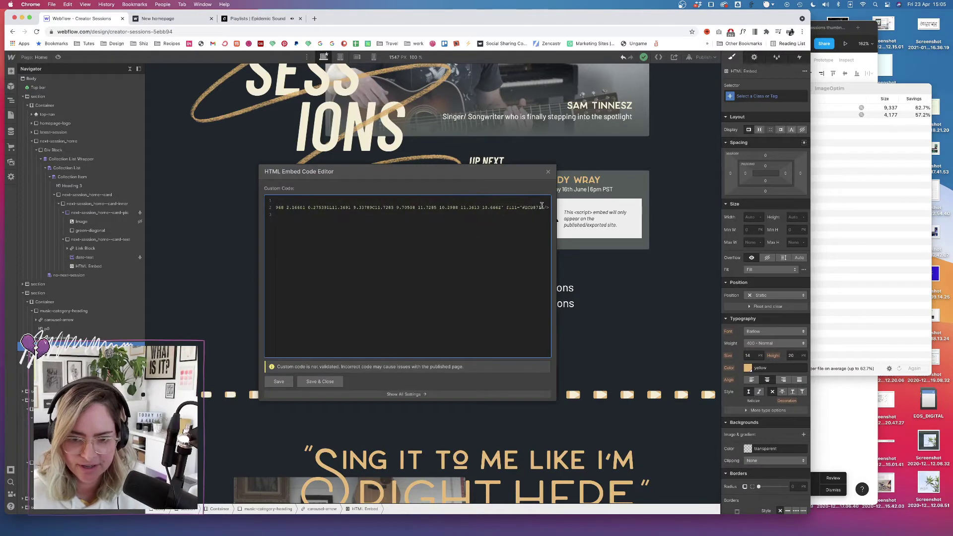
{"action": "double_click", "coordinate": [537, 208]}
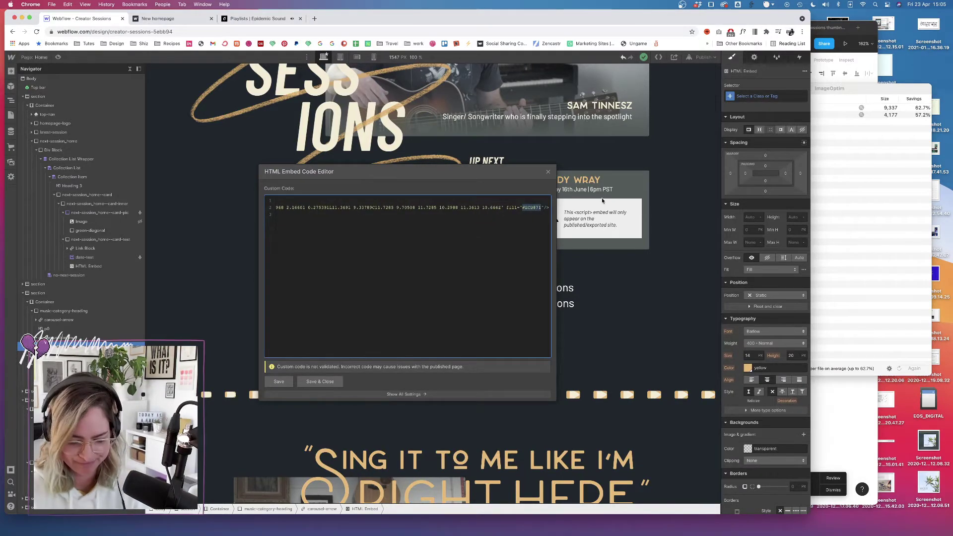
{"action": "type", "text": "currentColor"}
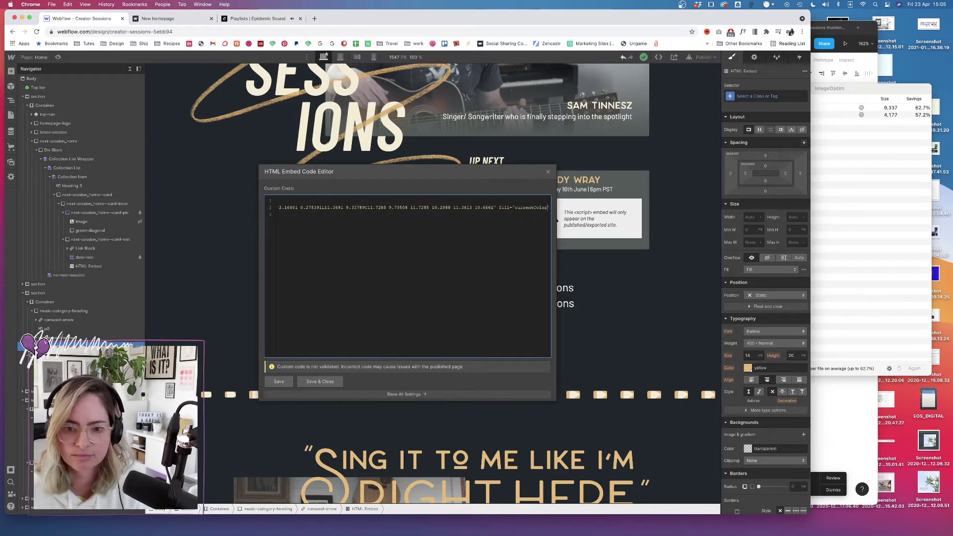
{"action": "left_click", "coordinate": [320, 382]}
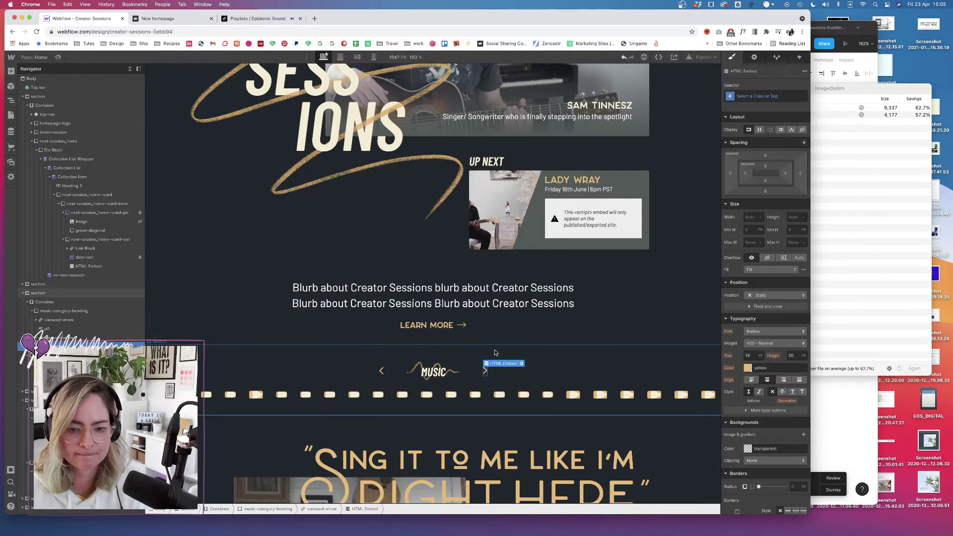
- Replace the hard-coded fill colour in the Music carousel previous arrow's HTML embed with currentColor and save it
{"action": "left_click", "coordinate": [382, 371]}
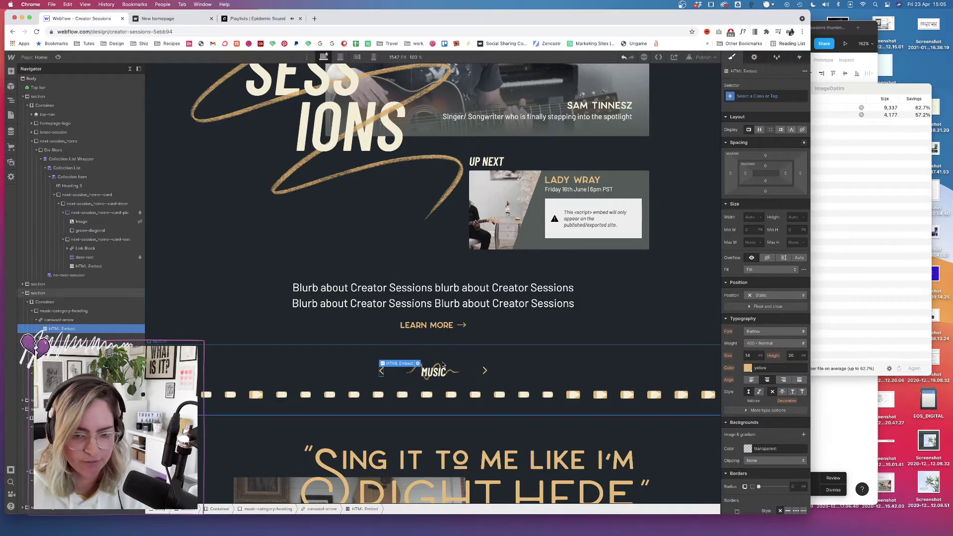
{"action": "left_click", "coordinate": [418, 364]}
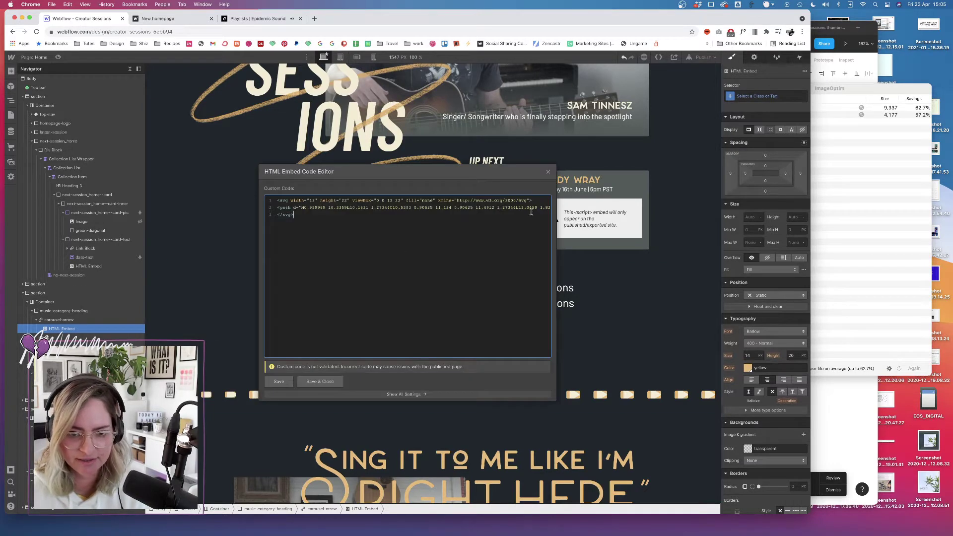
{"action": "scroll", "coordinate": [527, 214], "scroll_direction": "right", "scroll_amount": 10}
{"action": "left_click_drag", "start_coordinate": [541, 206], "coordinate": [525, 207]}
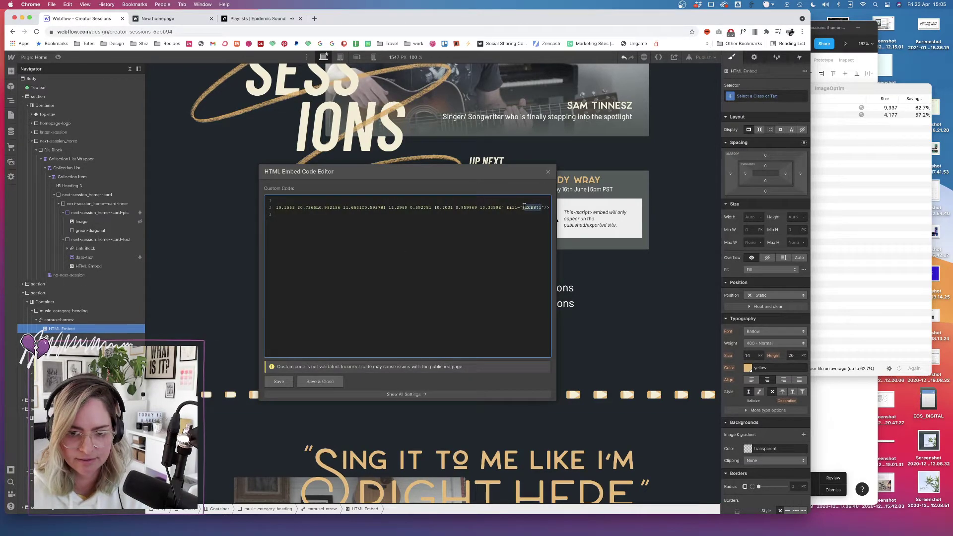
{"action": "type", "text": "currentColor"}
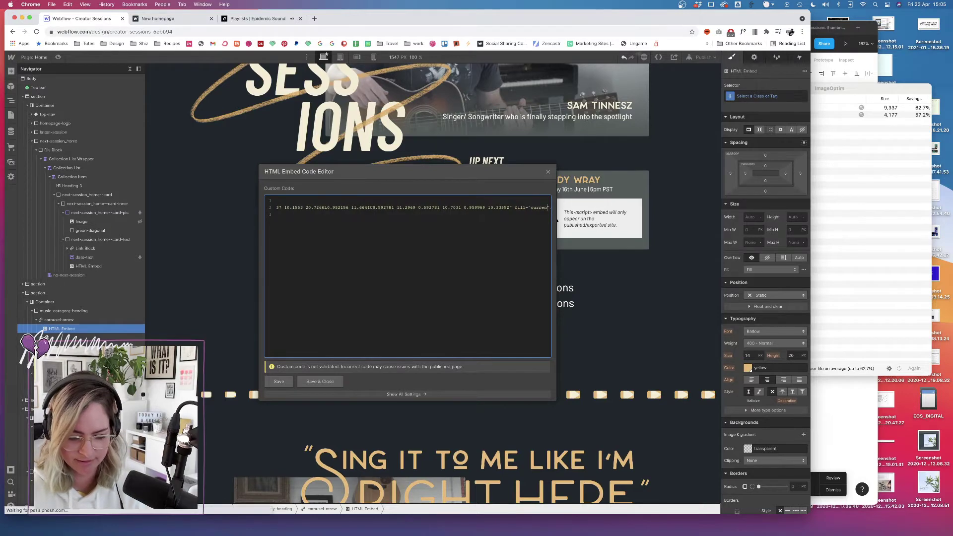
{"action": "left_click", "coordinate": [320, 382]}
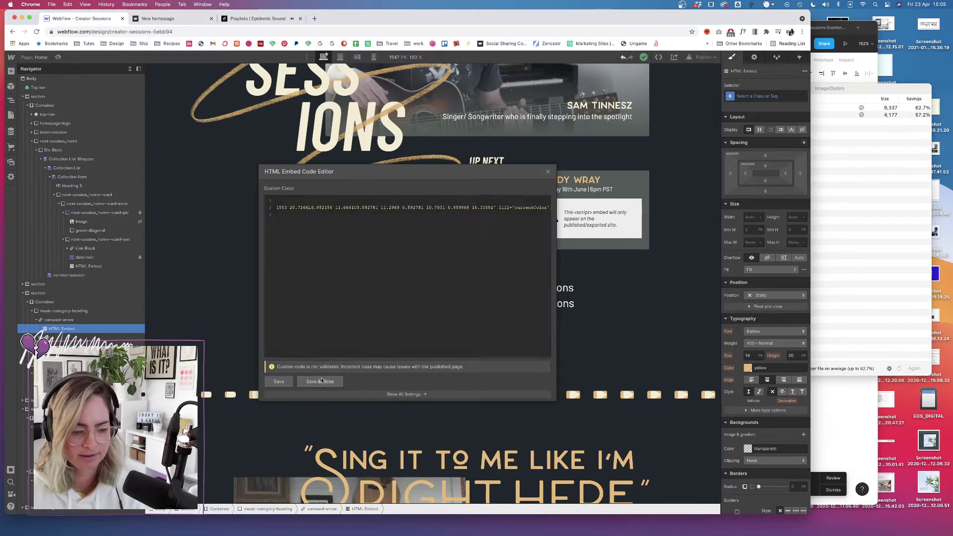
- Reveal the hidden previous arrow beside the Film & Photography heading by setting its display to block
{"action": "scroll", "coordinate": [417, 396], "scroll_direction": "down", "scroll_amount": 3}
{"action": "scroll", "coordinate": [418, 395], "scroll_direction": "down", "scroll_amount": 1}
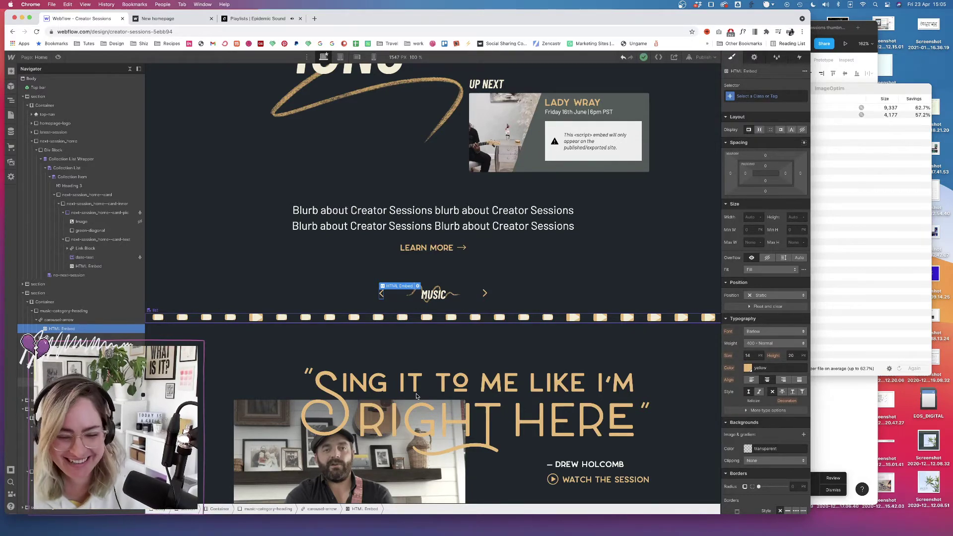
{"action": "scroll", "coordinate": [417, 396], "scroll_direction": "down", "scroll_amount": 10}
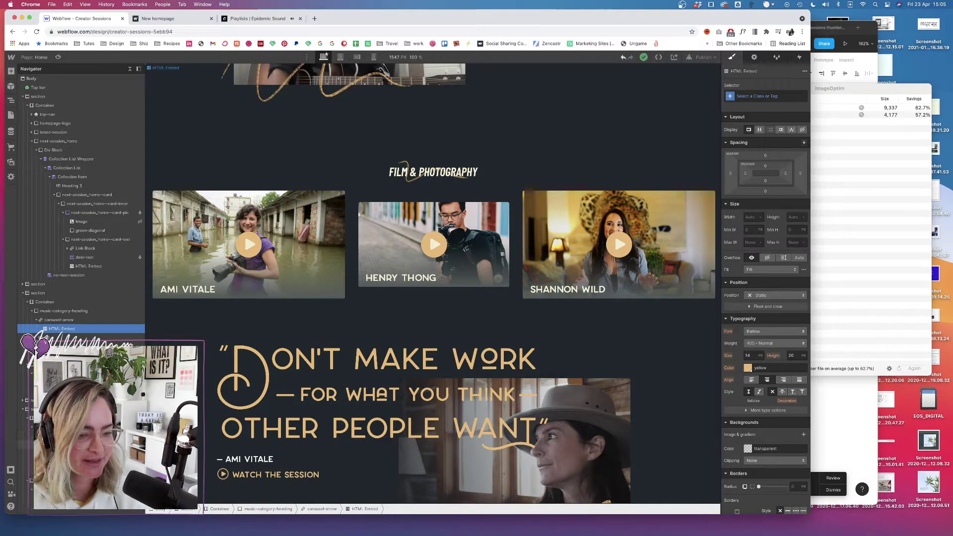
{"action": "left_click", "coordinate": [60, 444]}
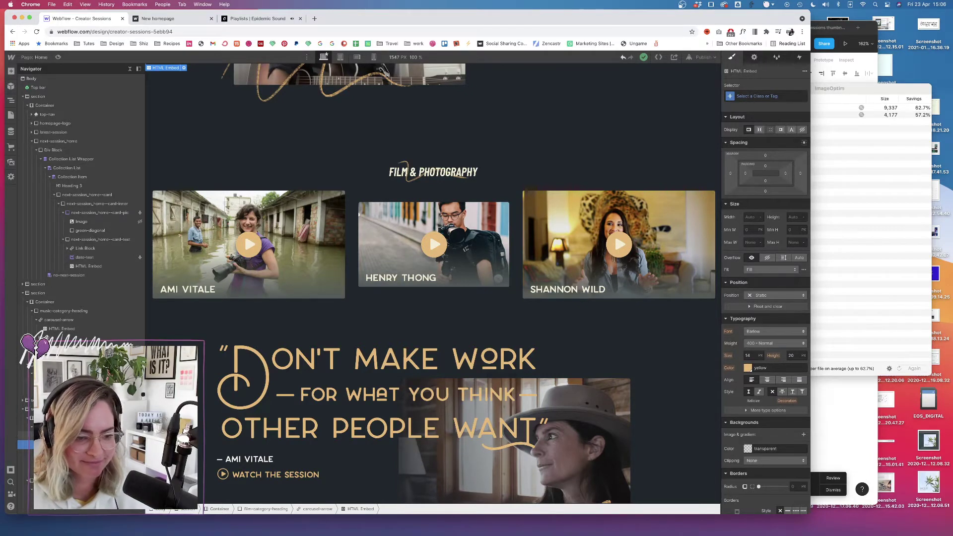
{"action": "left_click", "coordinate": [74, 436]}
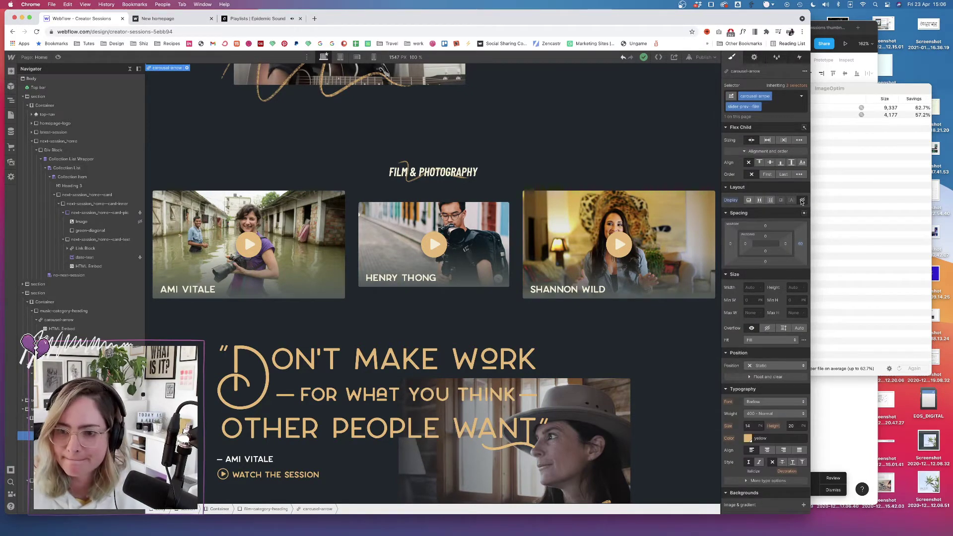
{"action": "left_click", "coordinate": [748, 200]}
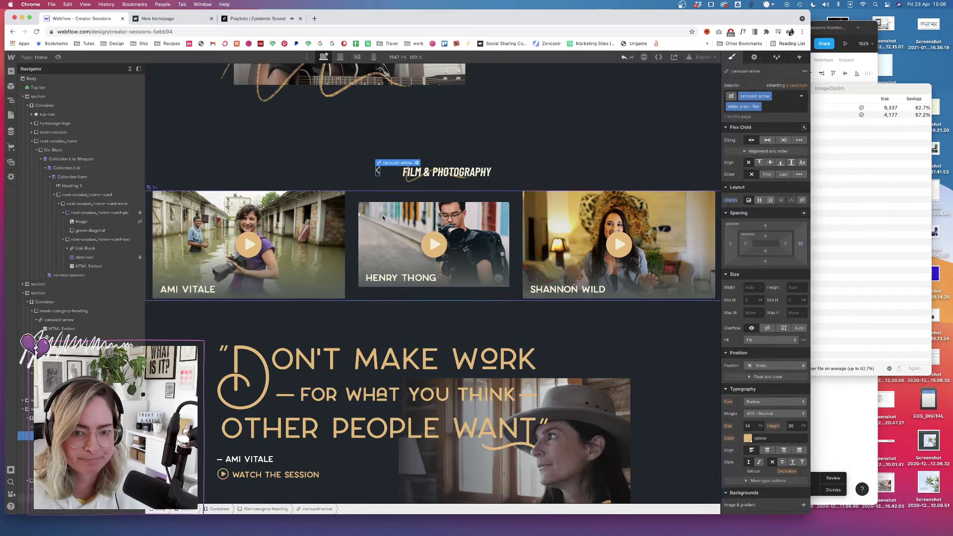
- Set the SVG path fill in the Film & Photography previous arrow's HTML embed to currentColor and save the code
{"action": "left_click", "coordinate": [417, 163]}
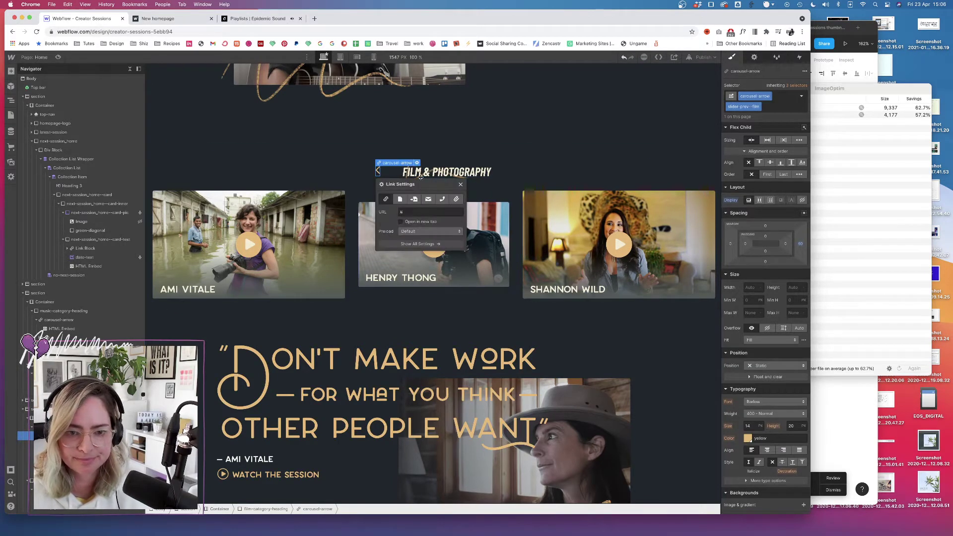
{"action": "left_click", "coordinate": [377, 171]}
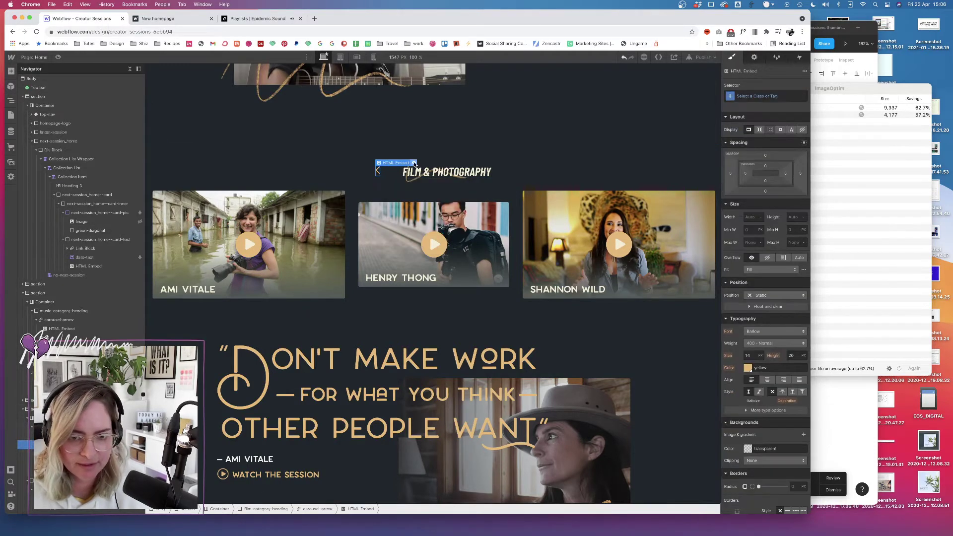
{"action": "left_click", "coordinate": [414, 163]}
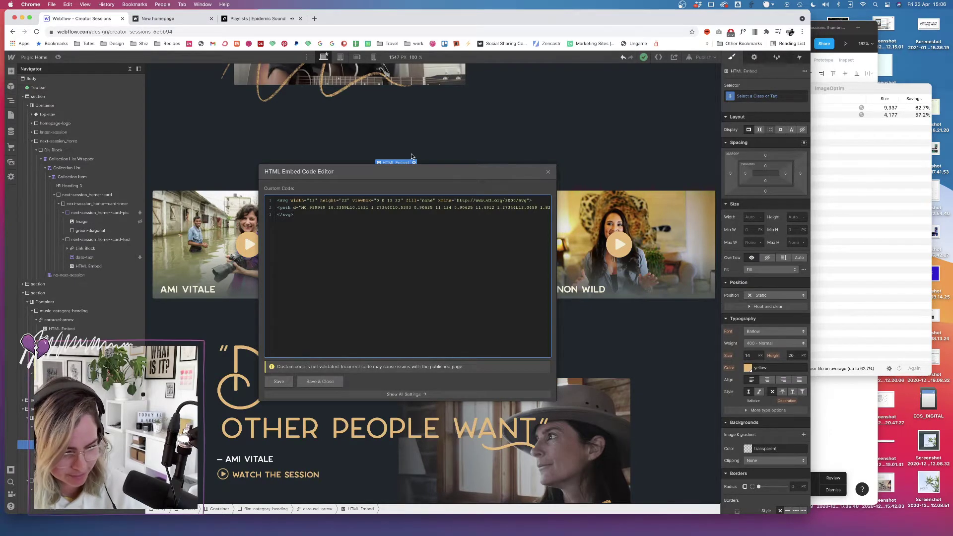
{"action": "scroll", "coordinate": [531, 208], "scroll_direction": "right", "scroll_amount": 5}
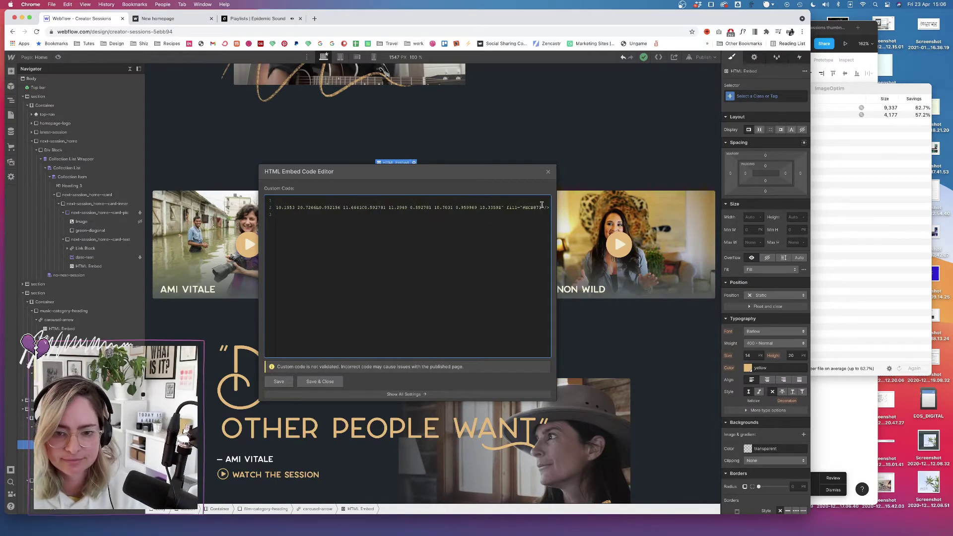
{"action": "left_click_drag", "start_coordinate": [542, 205], "coordinate": [524, 205]}
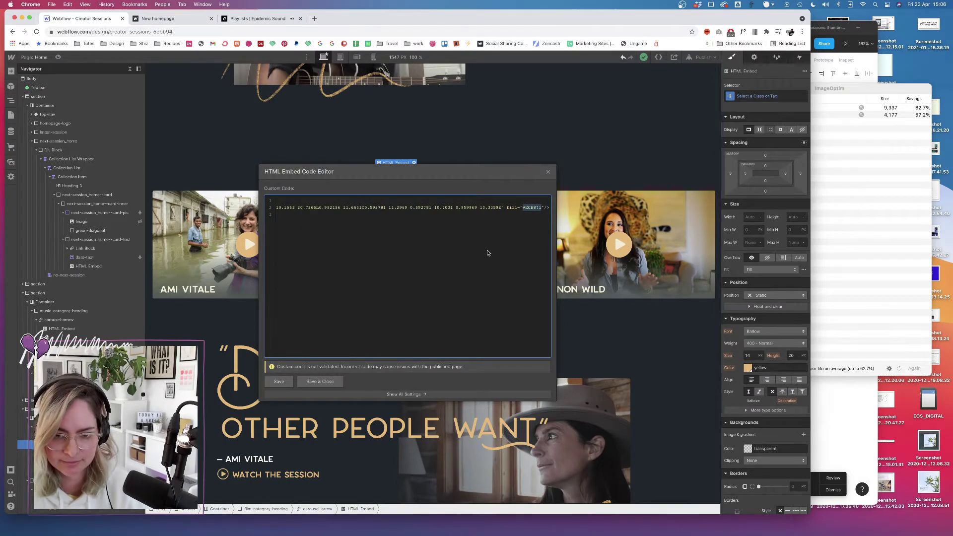
{"action": "type", "text": "curre"}
{"action": "type", "text": "Color"}
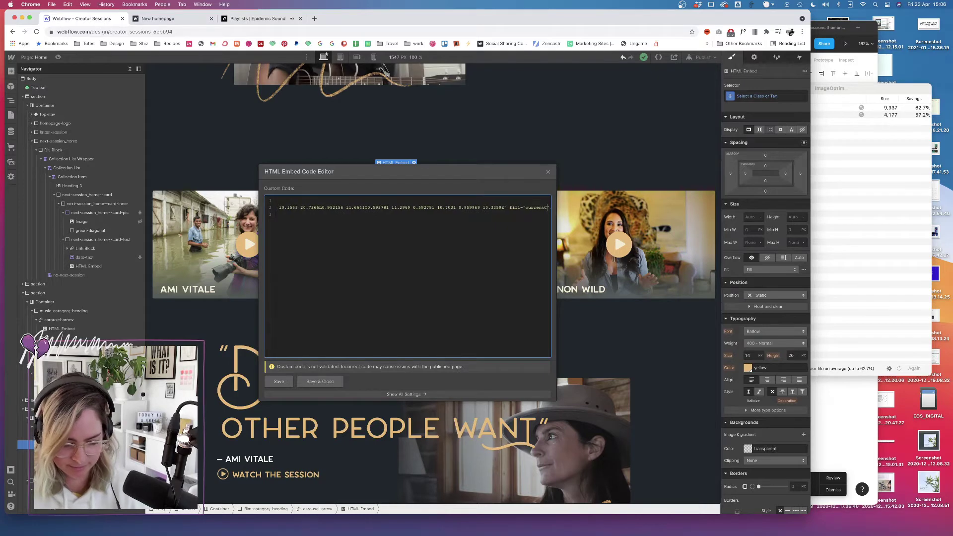
{"action": "left_click", "coordinate": [324, 382]}
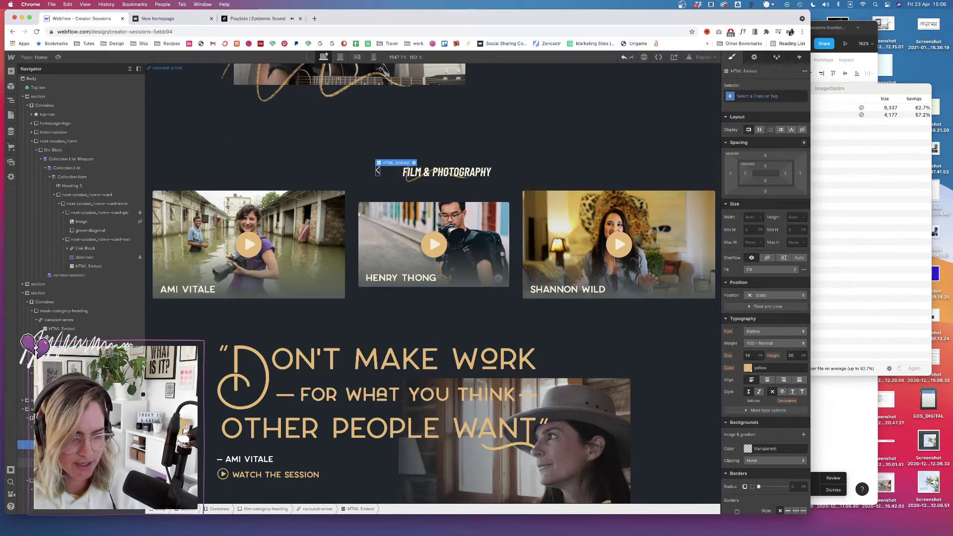
- Hide the Film & Photography previous arrow with display none, and set the section's next arrow to display block
{"action": "left_click", "coordinate": [377, 170]}
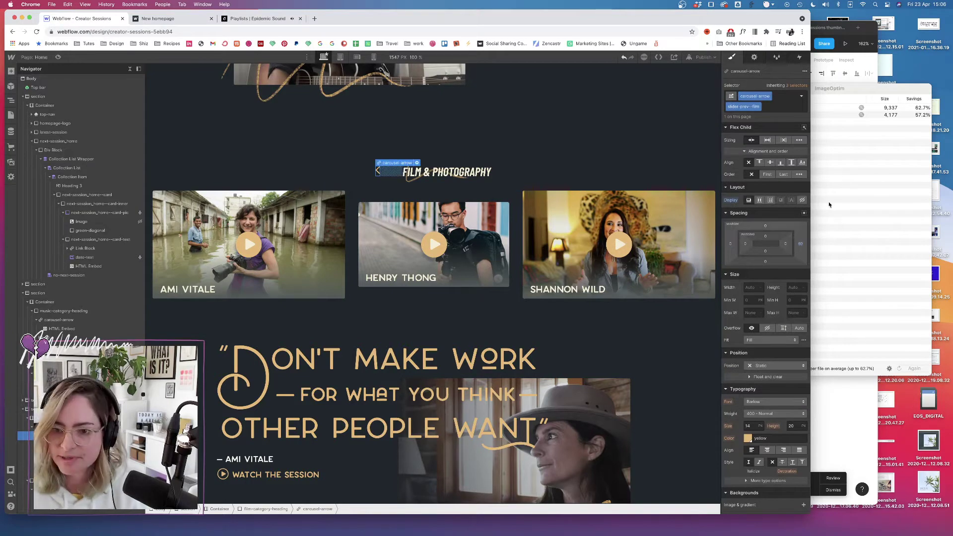
{"action": "left_click", "coordinate": [54, 463]}
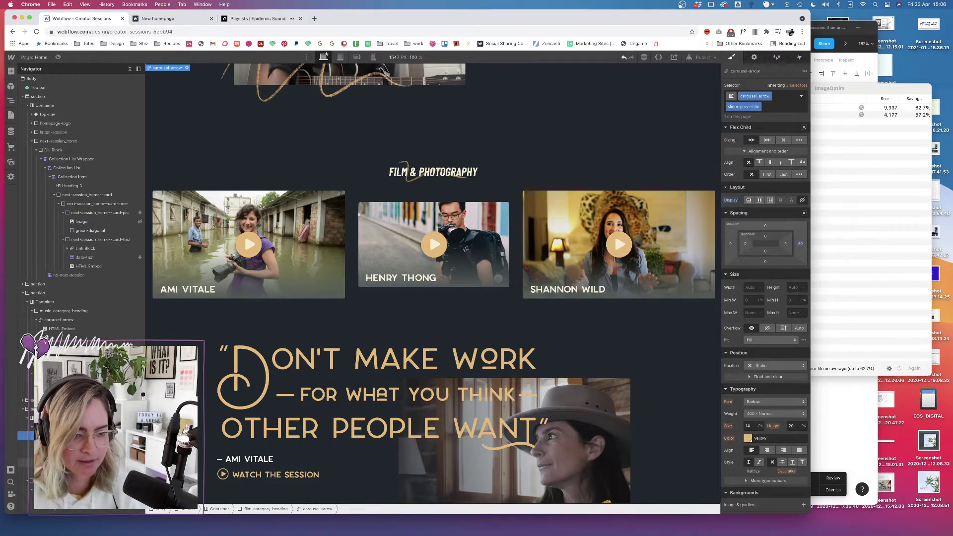
{"action": "left_click", "coordinate": [749, 200]}
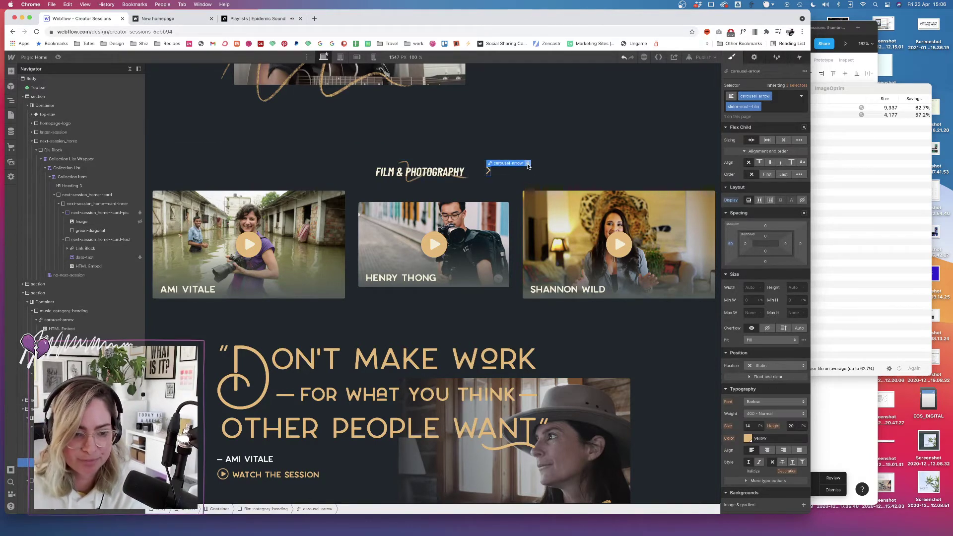
- Change the SVG path fill in the Film & Photography next arrow's embed to currentColor, save it and hide the arrow with display none
{"action": "left_click", "coordinate": [60, 471]}
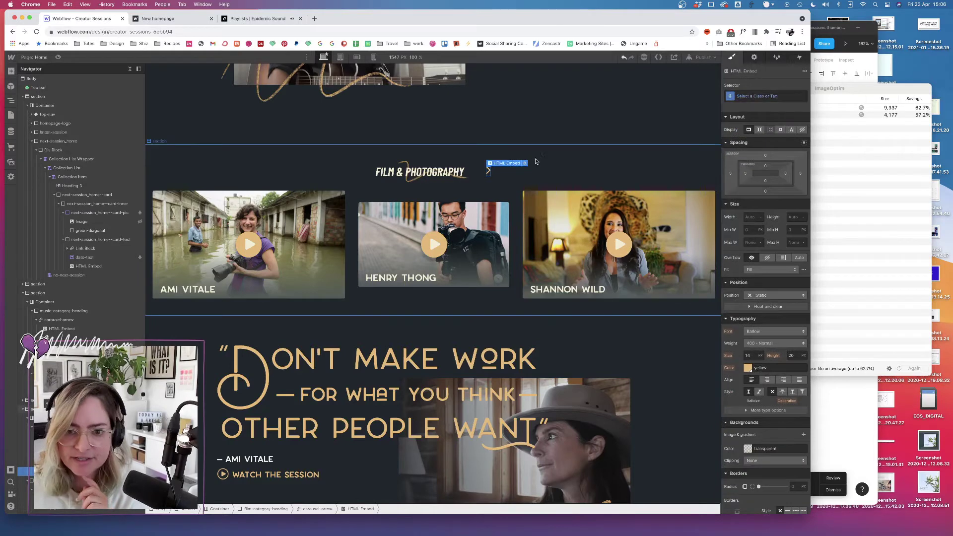
{"action": "left_click", "coordinate": [525, 163]}
{"action": "scroll", "coordinate": [512, 211], "scroll_direction": "right", "scroll_amount": 5}
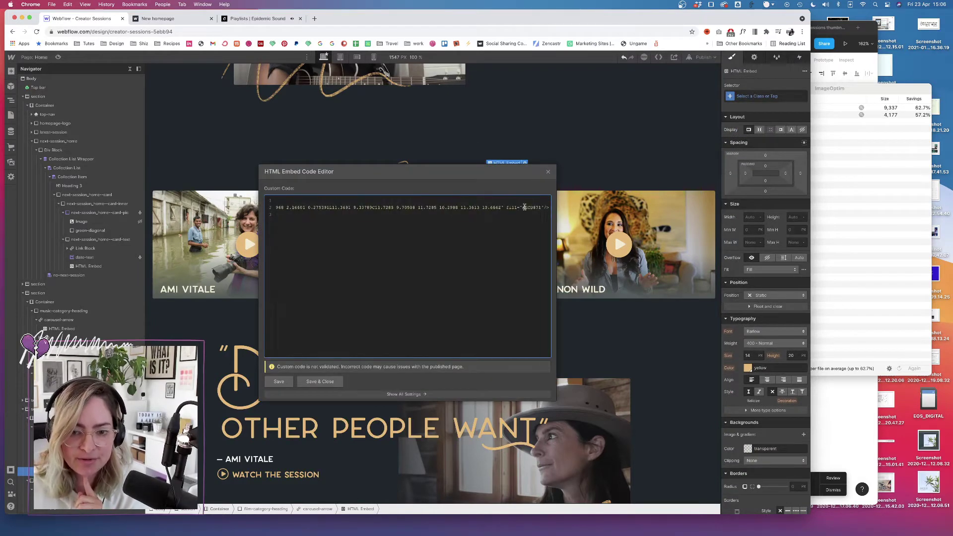
{"action": "left_click_drag", "start_coordinate": [541, 207], "coordinate": [524, 208]}
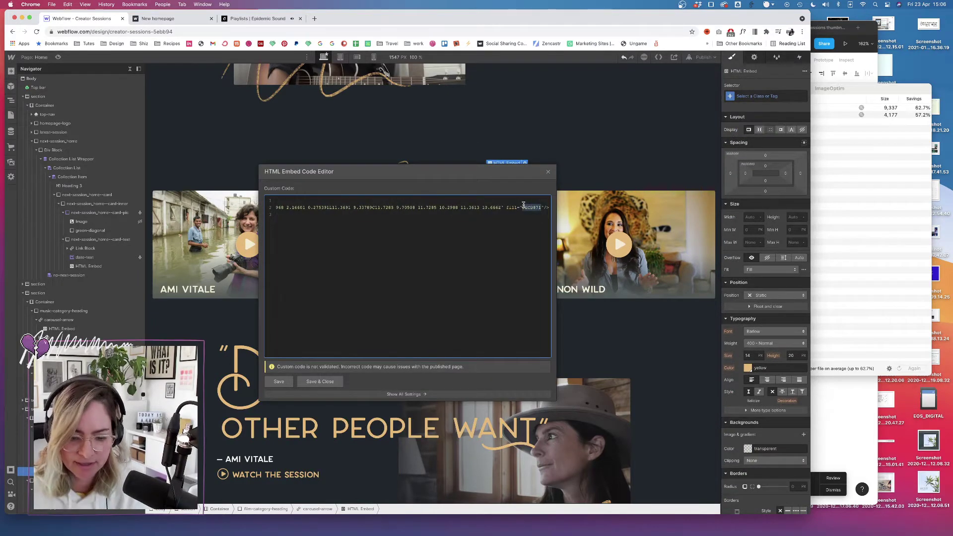
{"action": "type", "text": "currentColo"}
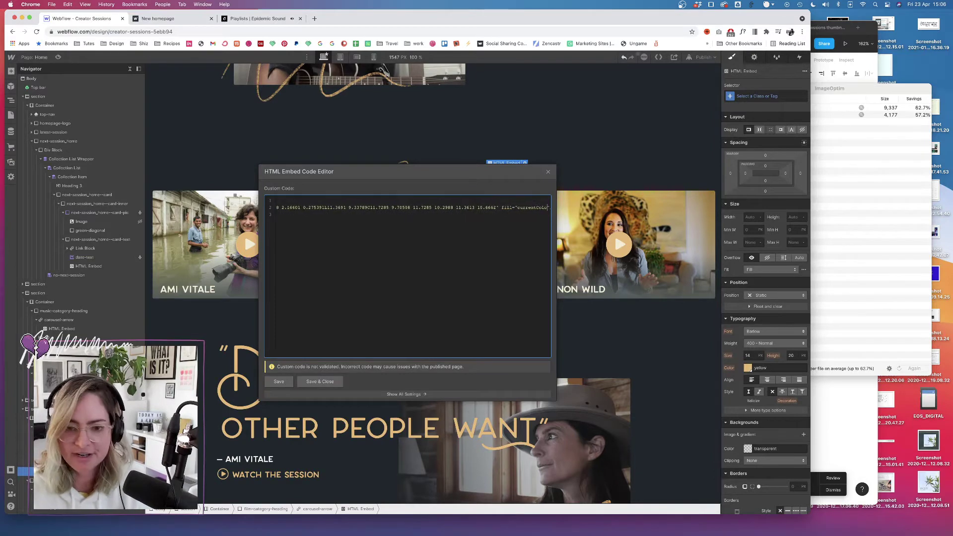
{"action": "type", "text": "r"}
{"action": "left_click", "coordinate": [321, 382]}
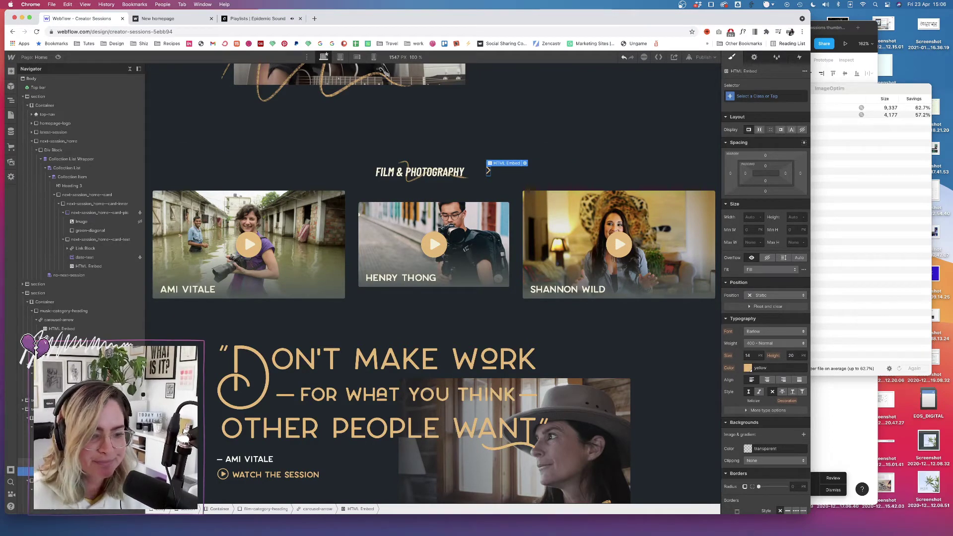
{"action": "left_click", "coordinate": [803, 200]}
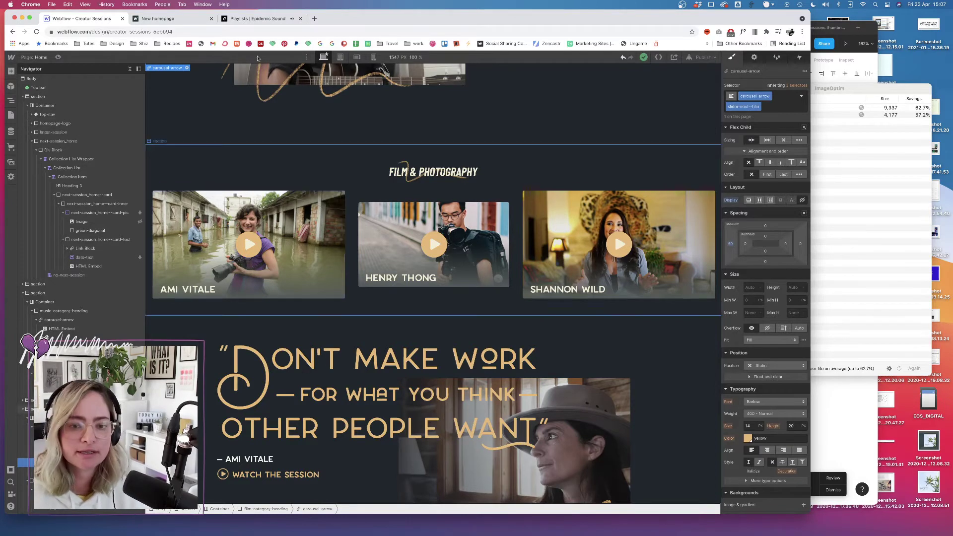
- Preview the homepage to check the Film & Photography heading and the Music carousel arrows
{"action": "left_click", "coordinate": [58, 58]}
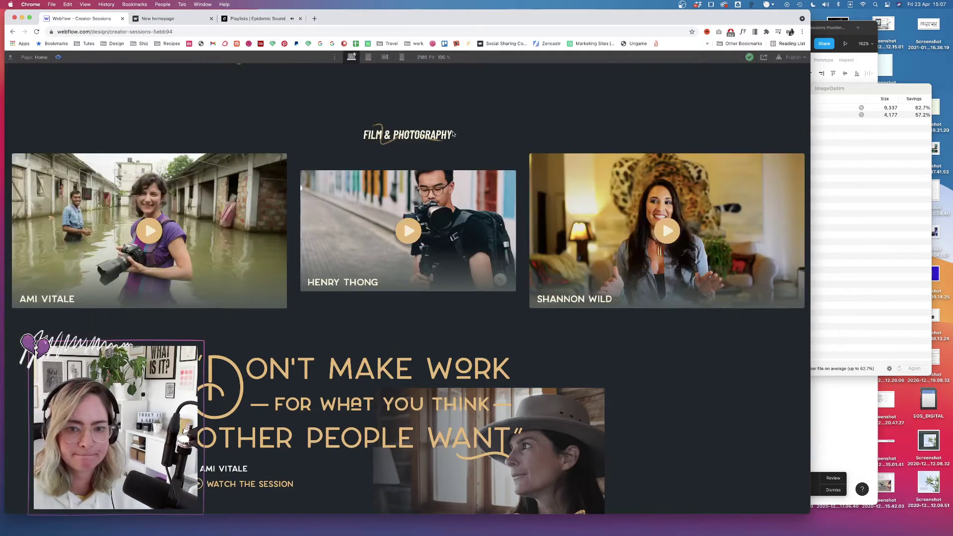
{"action": "left_click", "coordinate": [58, 57]}
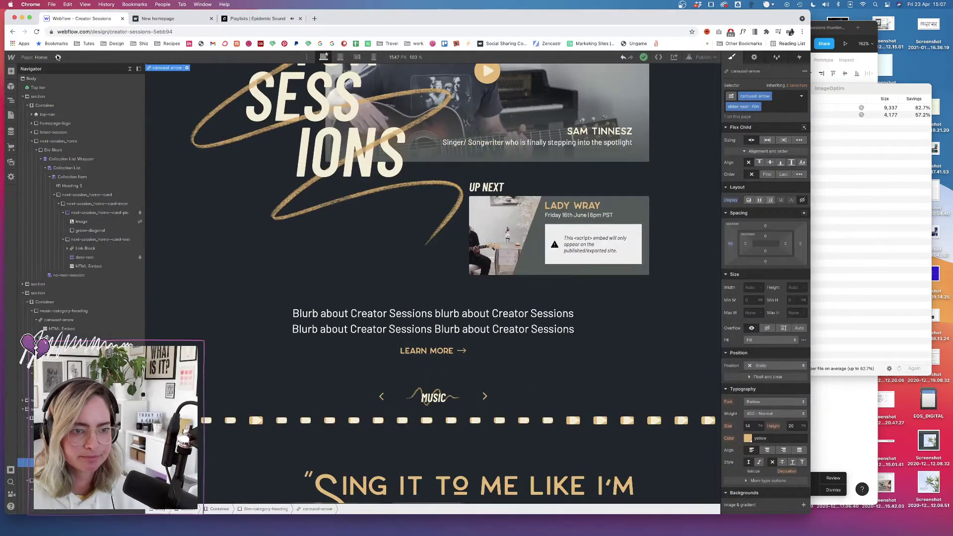
{"action": "key", "text": "super+shift+p"}
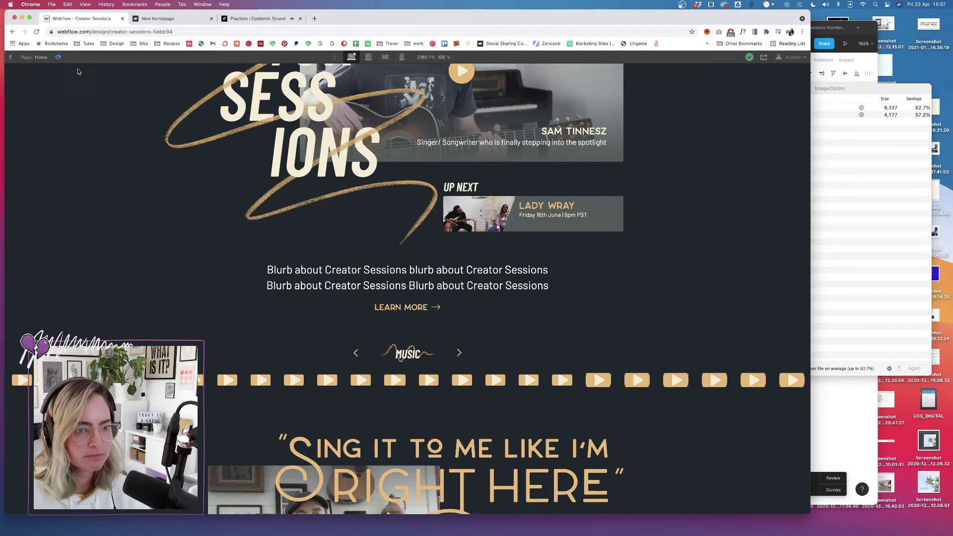
- Leave the preview and add a mouse hover element trigger to the Music section's next carousel arrow link
{"action": "left_click", "coordinate": [58, 58]}
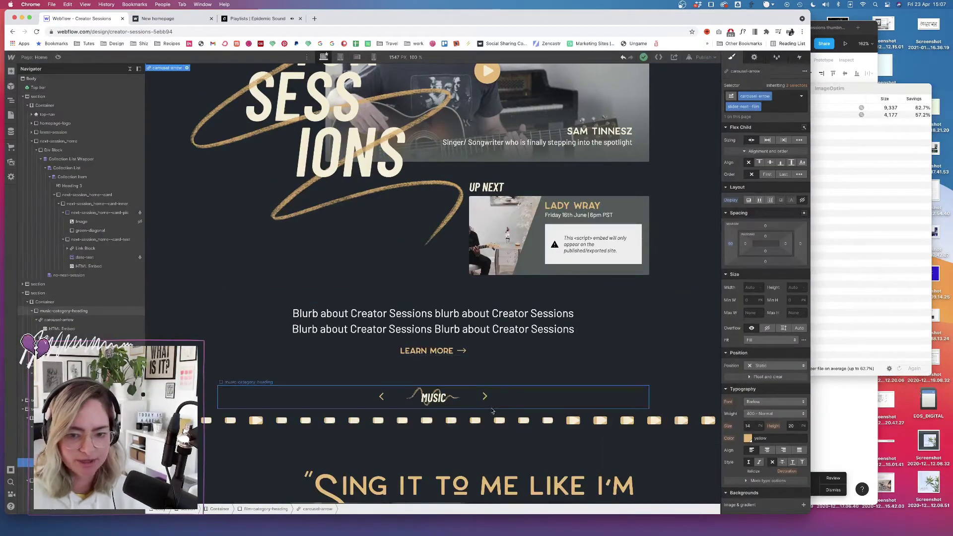
{"action": "left_click", "coordinate": [485, 396]}
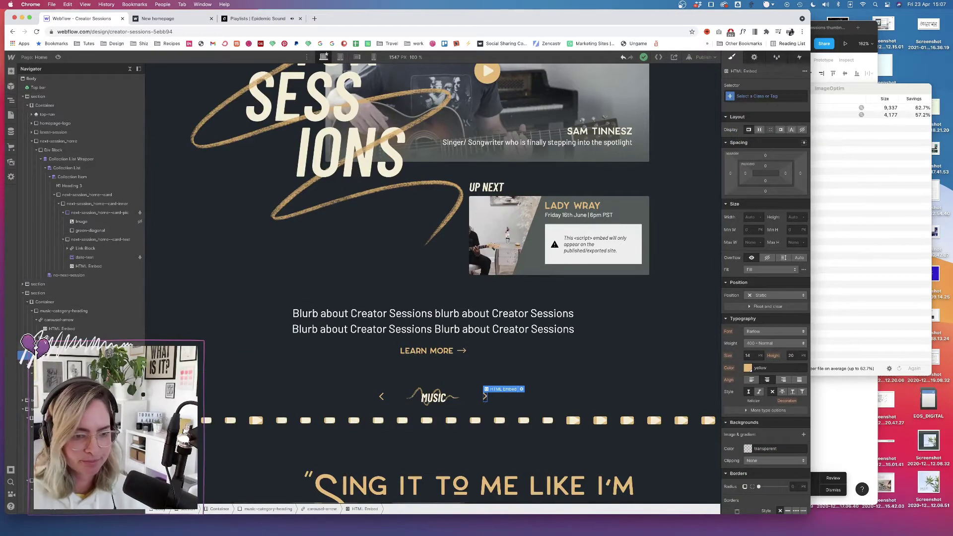
{"action": "left_click", "coordinate": [799, 57]}
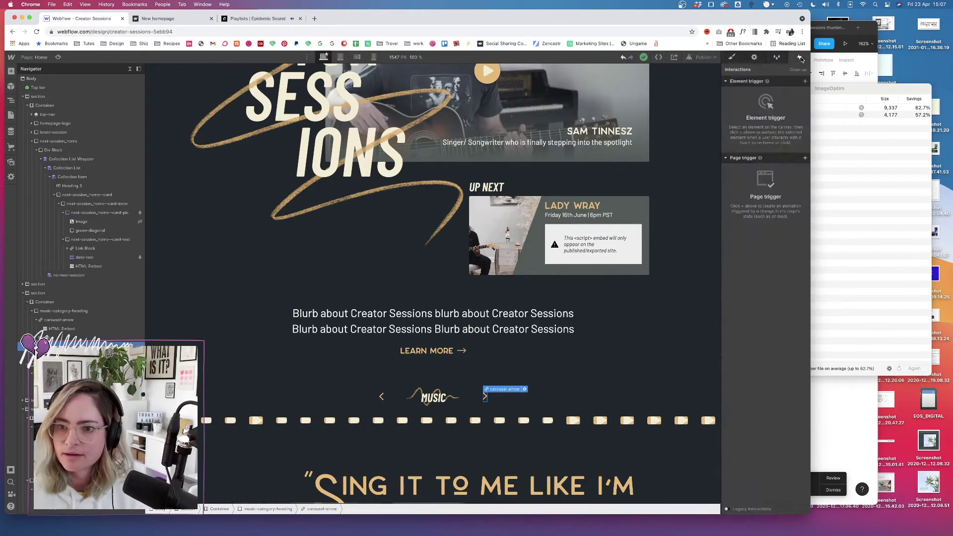
{"action": "left_click", "coordinate": [806, 81]}
{"action": "left_click", "coordinate": [769, 104]}
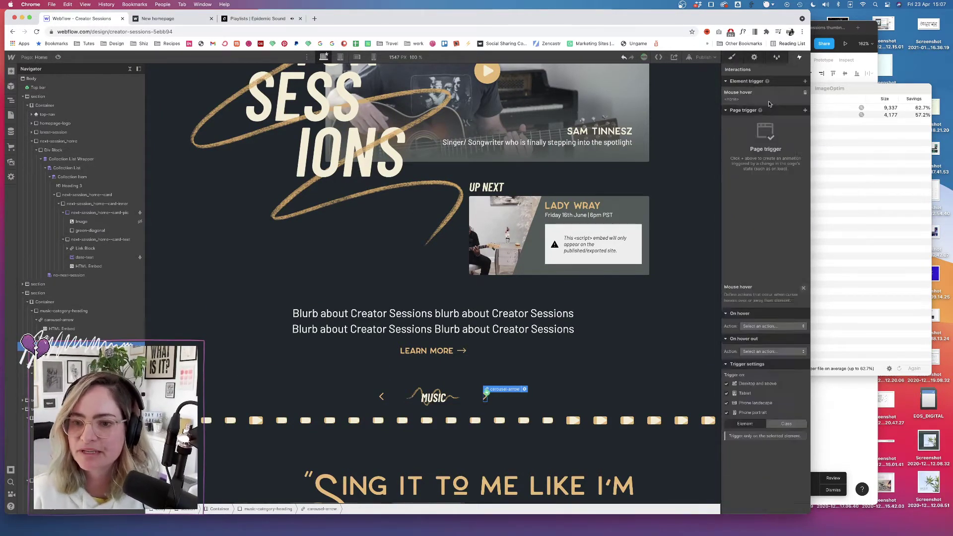
- Set the on-hover action to start an animation and create a new timed animation named "Carousel arrow hover"
{"action": "left_click", "coordinate": [772, 122]}
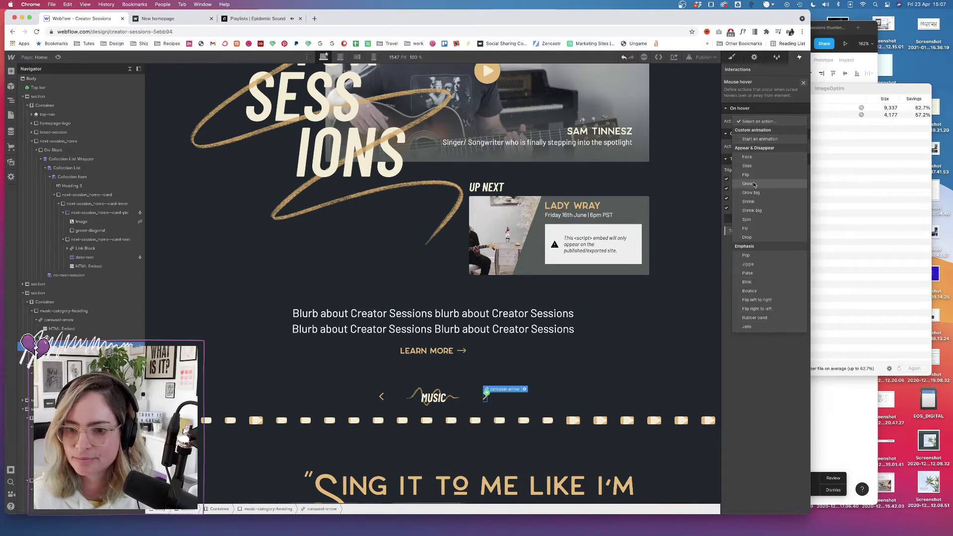
{"action": "left_click", "coordinate": [761, 140]}
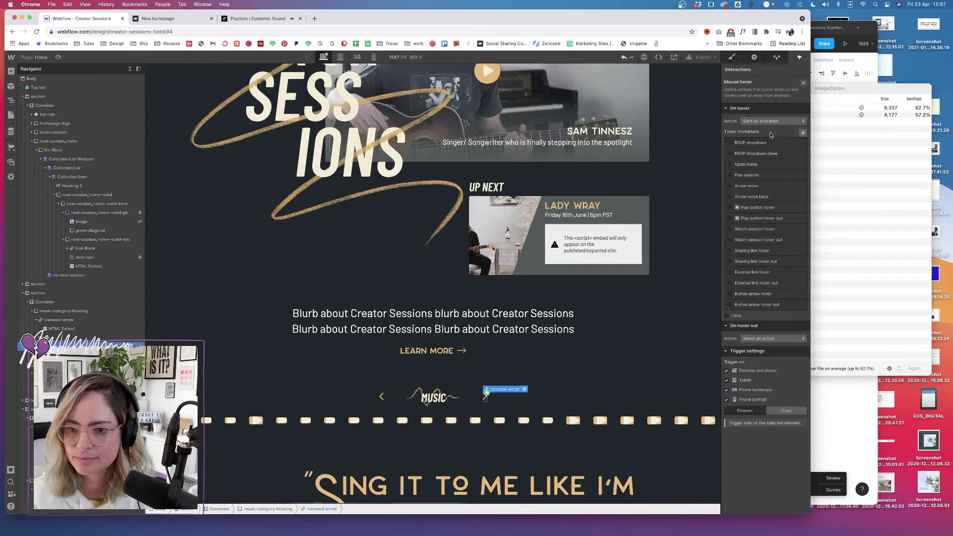
{"action": "left_click", "coordinate": [803, 133]}
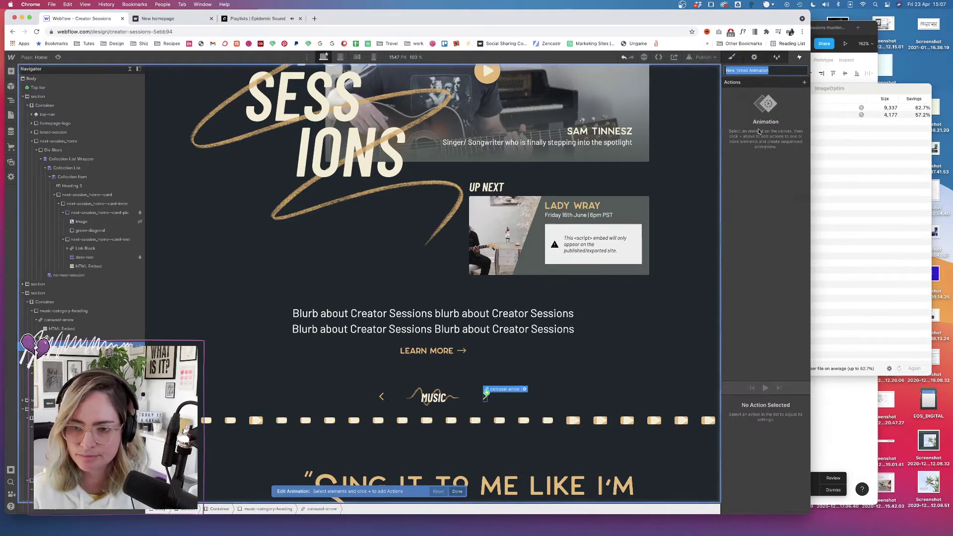
{"action": "type", "text": "Carousel ar"}
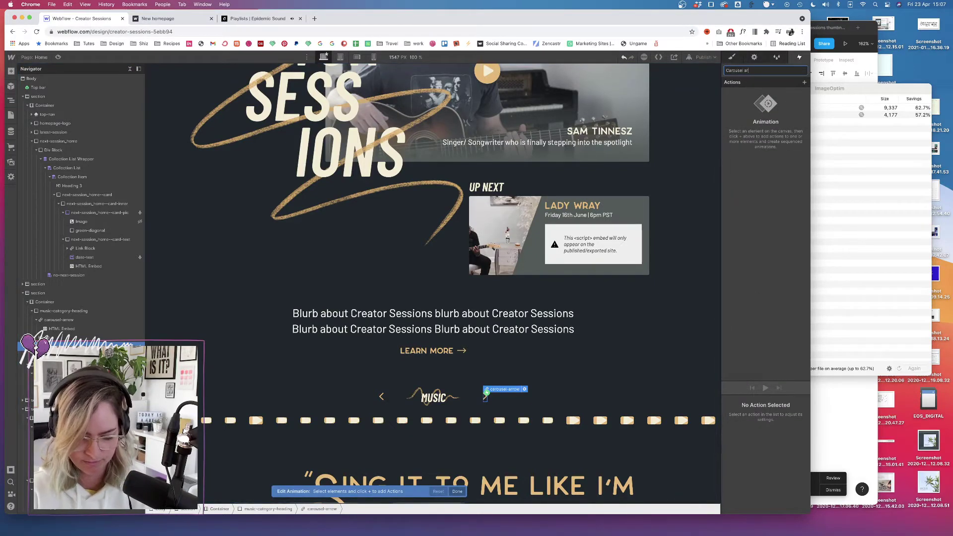
{"action": "type", "text": "row hover"}
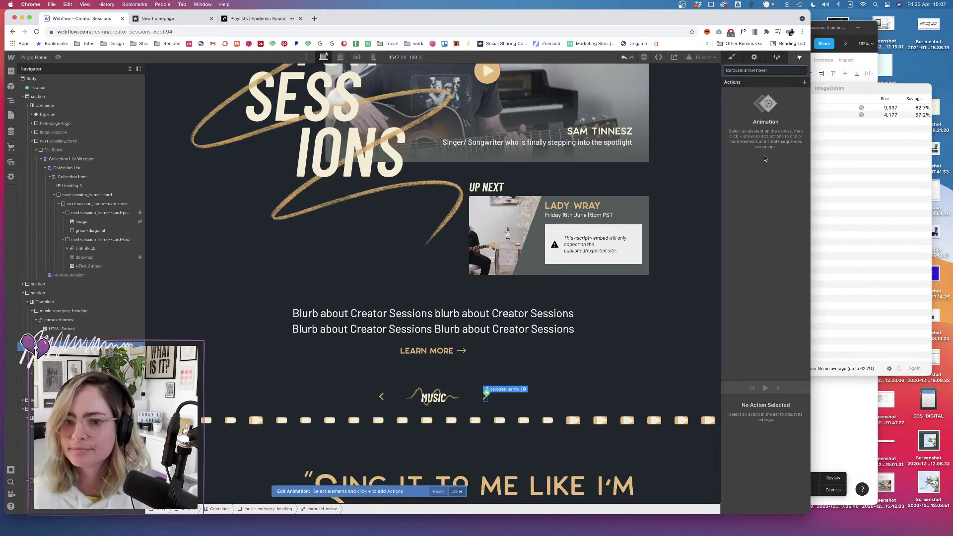
{"action": "key", "text": "Return"}
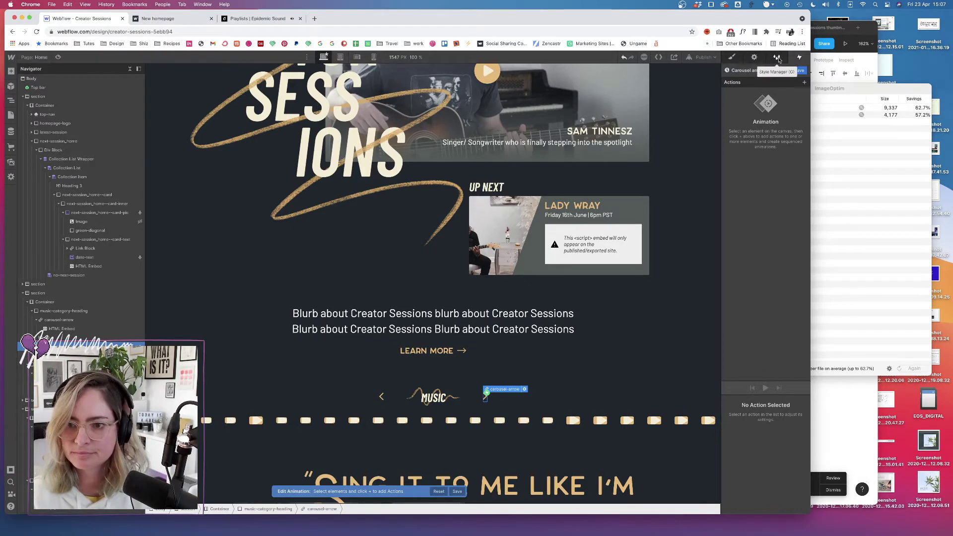
- Add a Scale action of 1.2 on X and Y for the carousel arrow to the hover animation and save it
{"action": "left_click", "coordinate": [804, 83]}
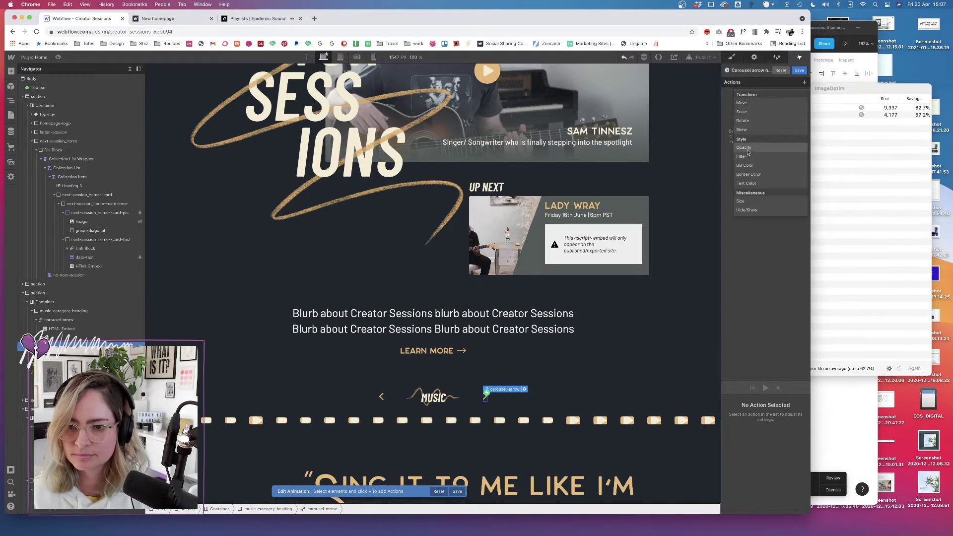
{"action": "left_click", "coordinate": [752, 112]}
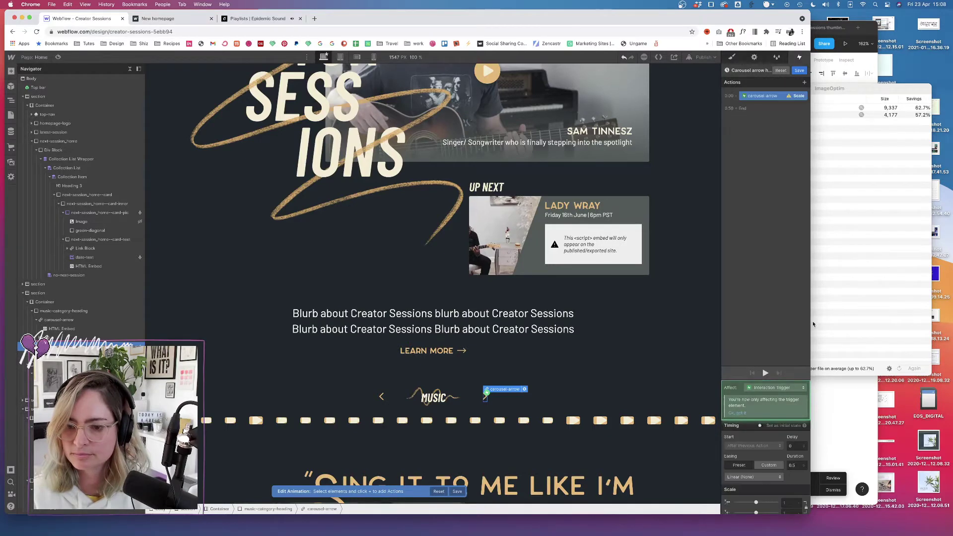
{"action": "left_click", "coordinate": [791, 504]}
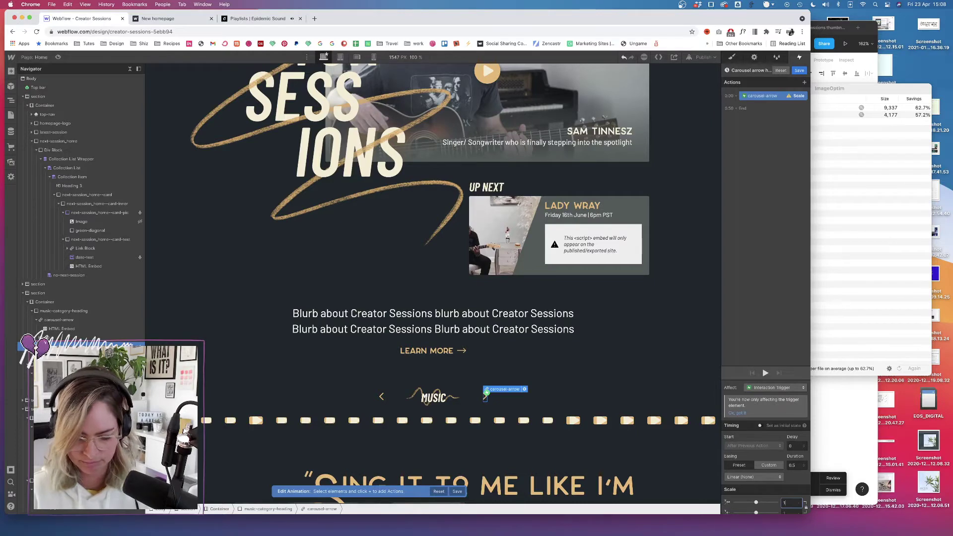
{"action": "key", "text": "Tab"}
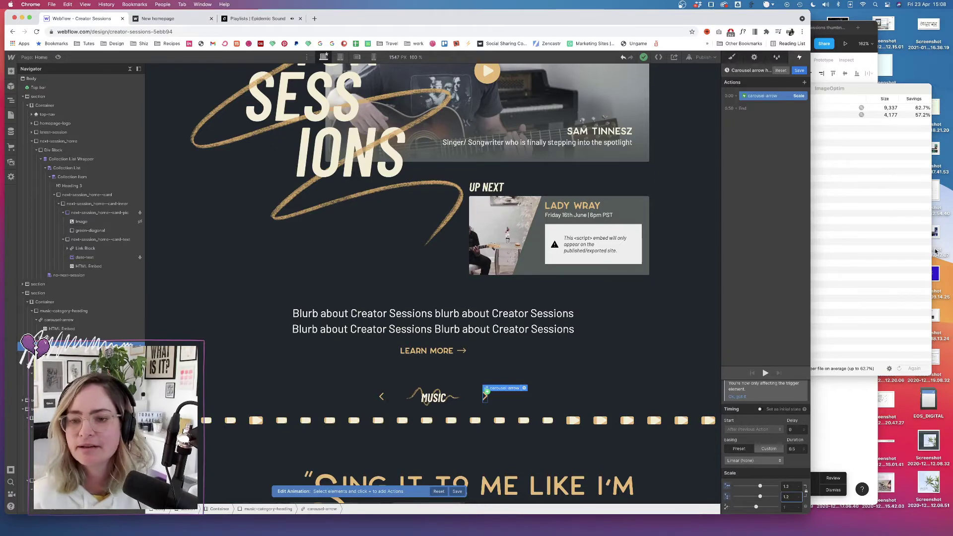
{"action": "left_click", "coordinate": [778, 272]}
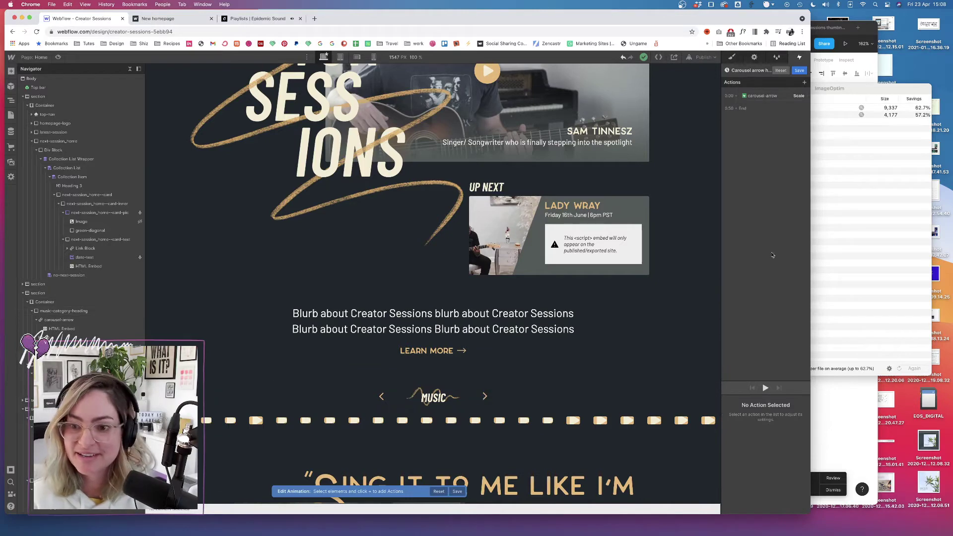
{"action": "left_click", "coordinate": [800, 71]}
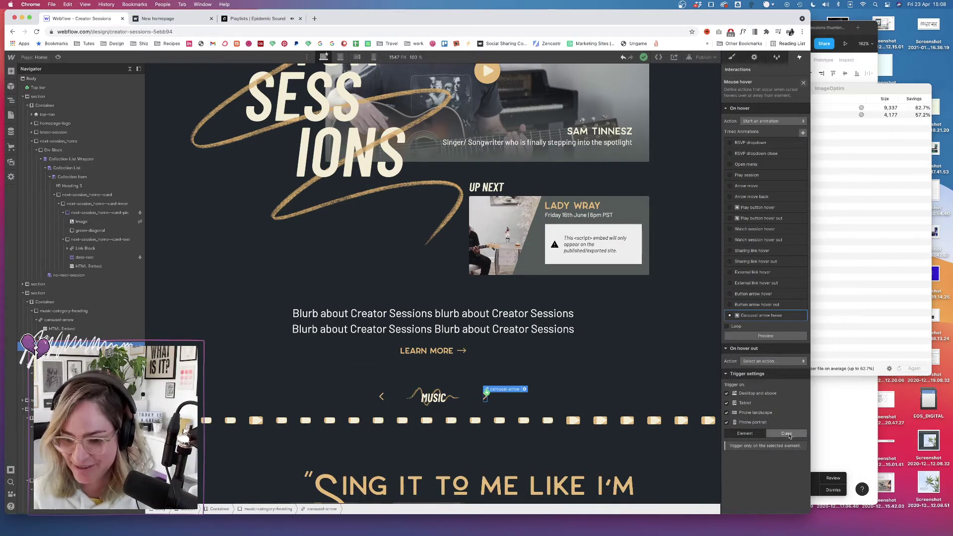
- Make the mouse hover trigger apply by class, using only the carousel-arrow class
{"action": "left_click", "coordinate": [789, 434]}
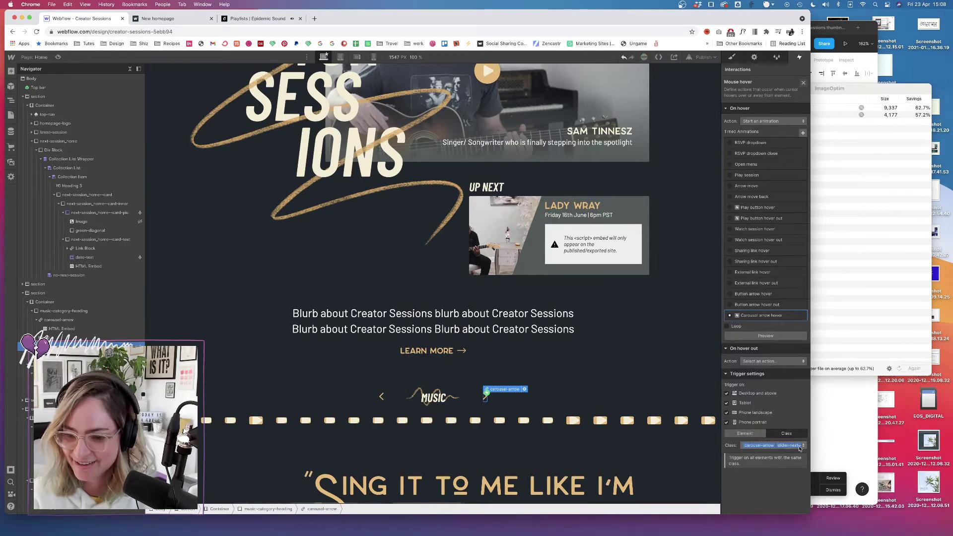
{"action": "left_click", "coordinate": [791, 450]}
{"action": "key", "text": "BackSpace"}
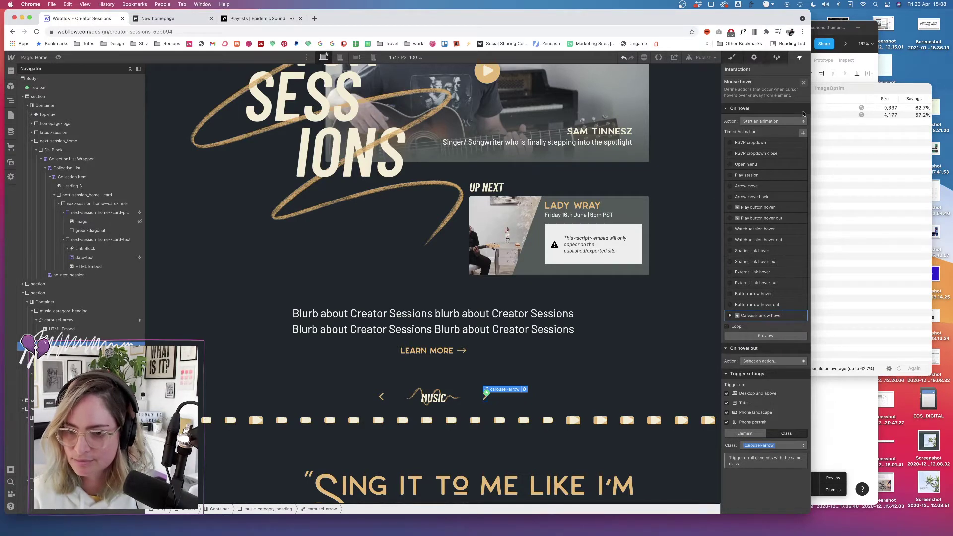
- Set the hover-out action to start an animation, and duplicate "Carousel arrow hover" as "Carousel arrow hover out"
{"action": "left_click", "coordinate": [786, 362]}
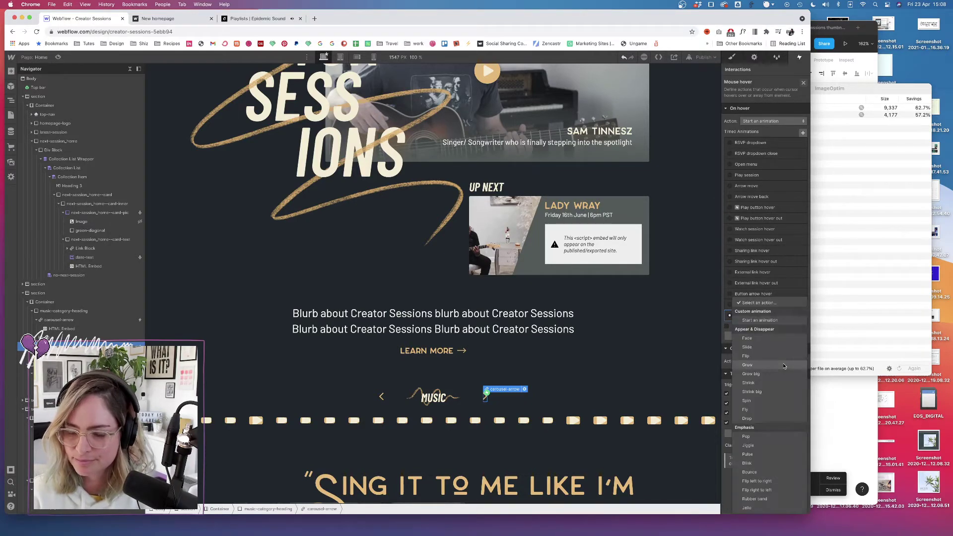
{"action": "left_click", "coordinate": [759, 320]}
{"action": "scroll", "coordinate": [787, 437], "scroll_direction": "down", "scroll_amount": 4}
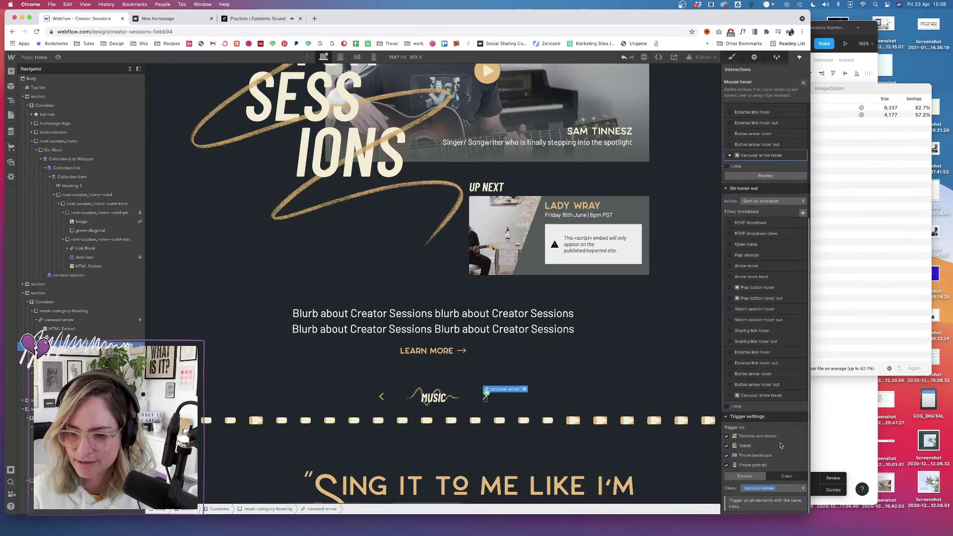
{"action": "left_click", "coordinate": [802, 395]}
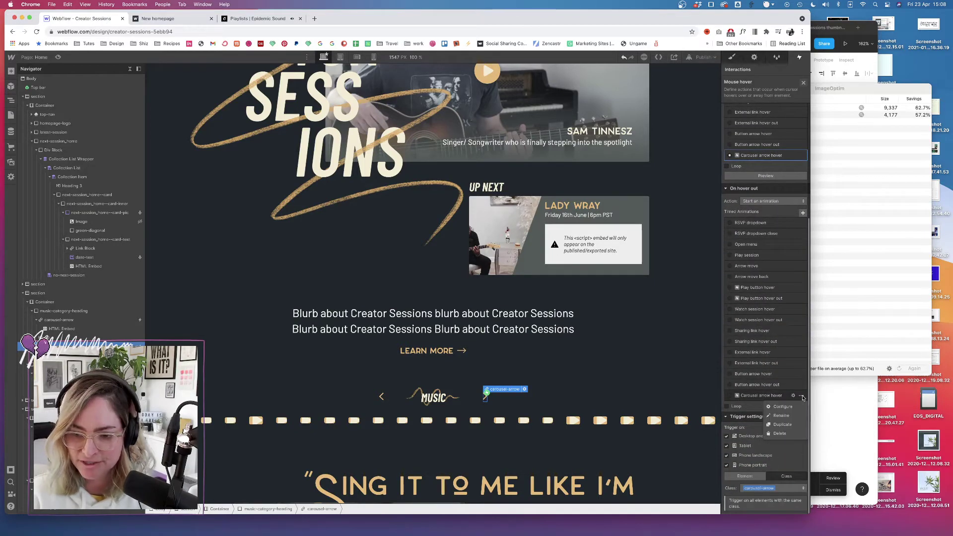
{"action": "left_click", "coordinate": [788, 427]}
{"action": "left_click", "coordinate": [793, 417]}
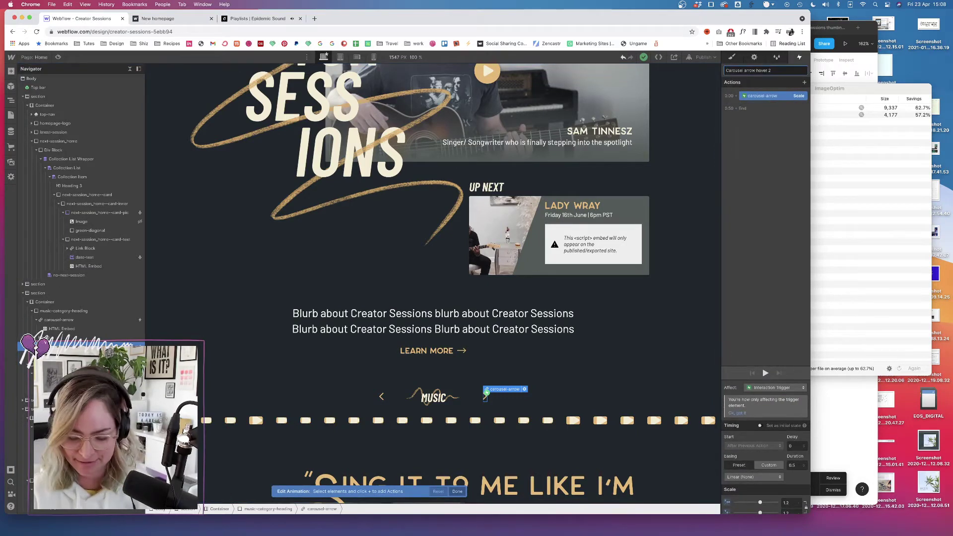
{"action": "key", "text": "Return"}
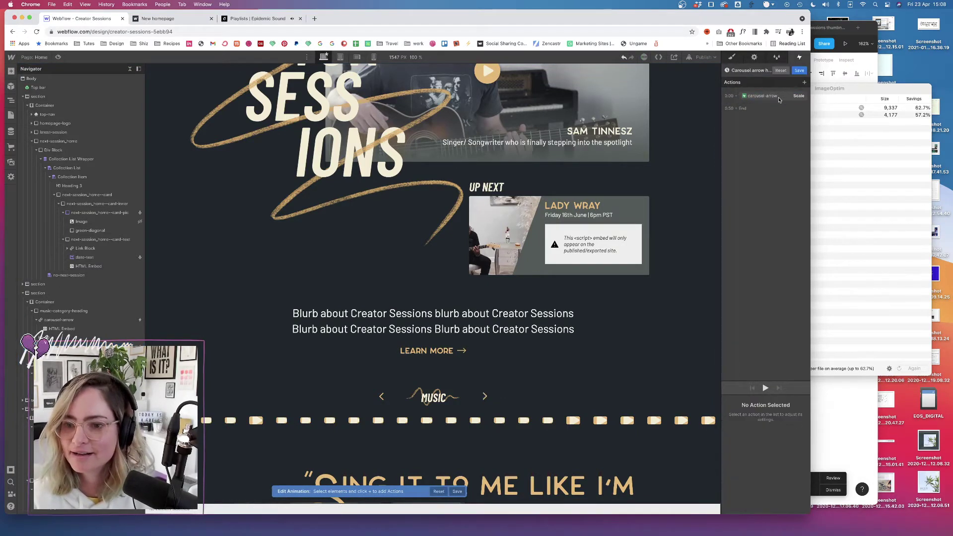
- Set the hover-out animation's scale to 1 on X and Y with a 0.2 s duration and Out Quart easing, and save it
{"action": "double_click", "coordinate": [791, 503]}
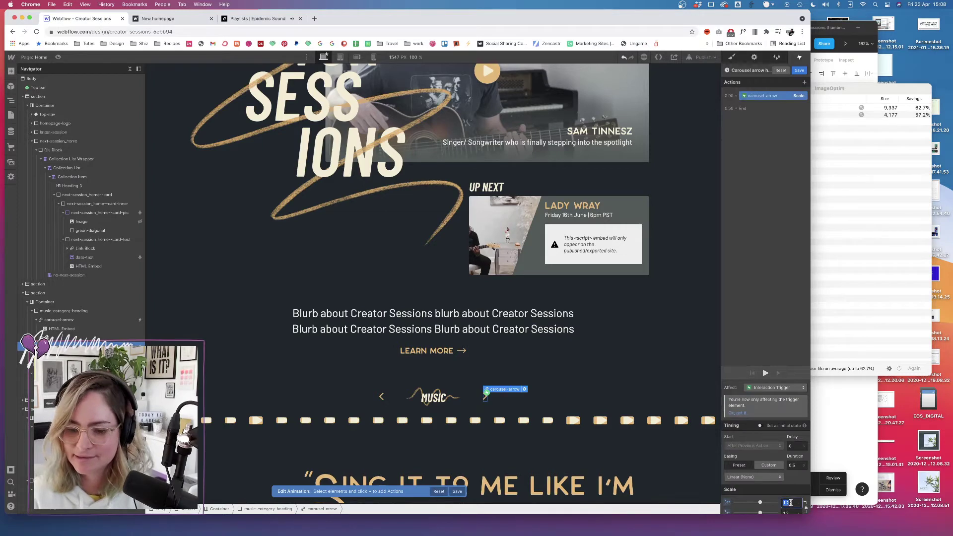
{"action": "type", "text": "1"}
{"action": "key", "text": "Tab"}
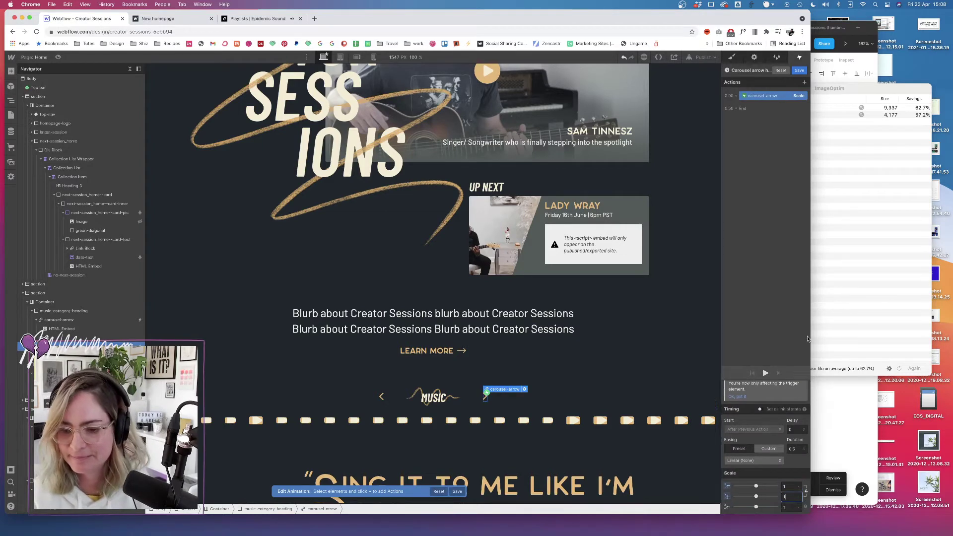
{"action": "double_click", "coordinate": [794, 448]}
{"action": "type", "text": "0.2"}
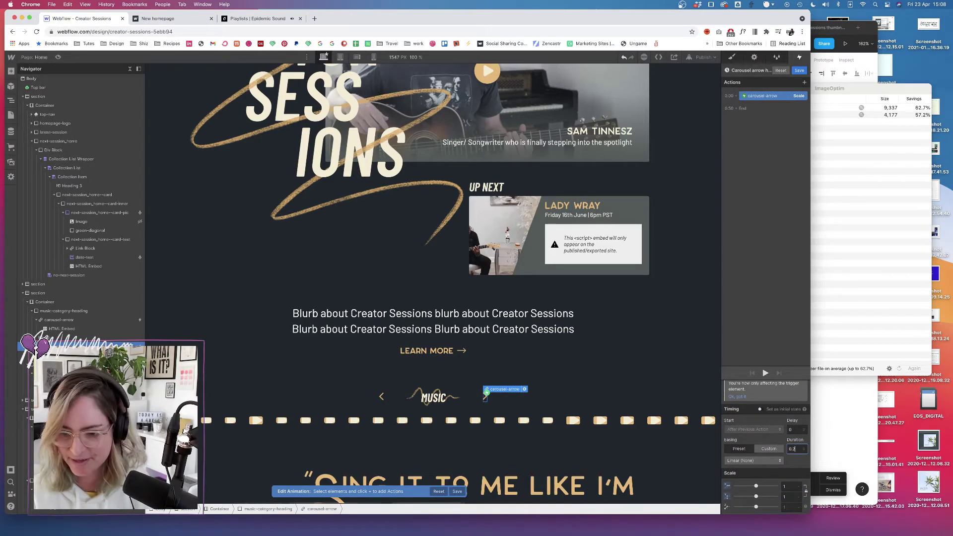
{"action": "left_click", "coordinate": [753, 460]}
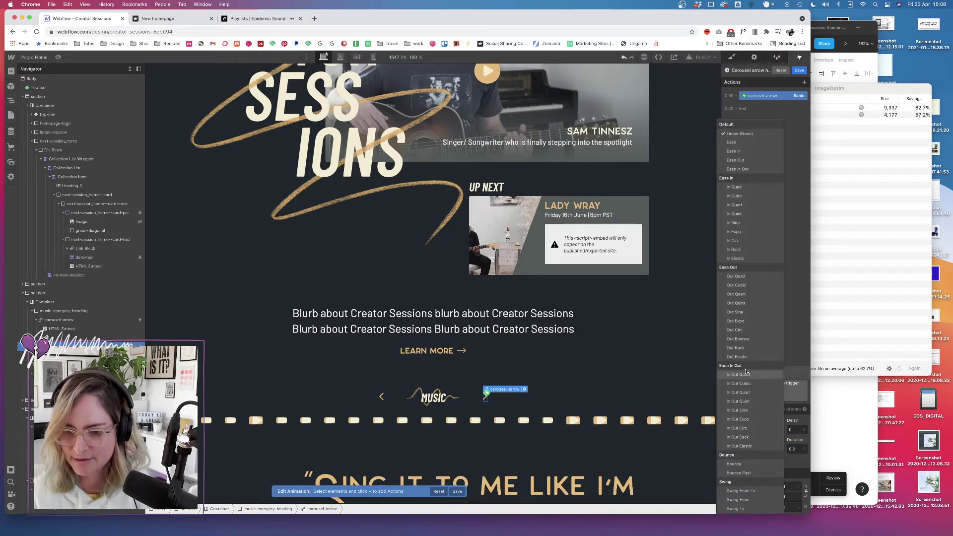
{"action": "left_click", "coordinate": [742, 294]}
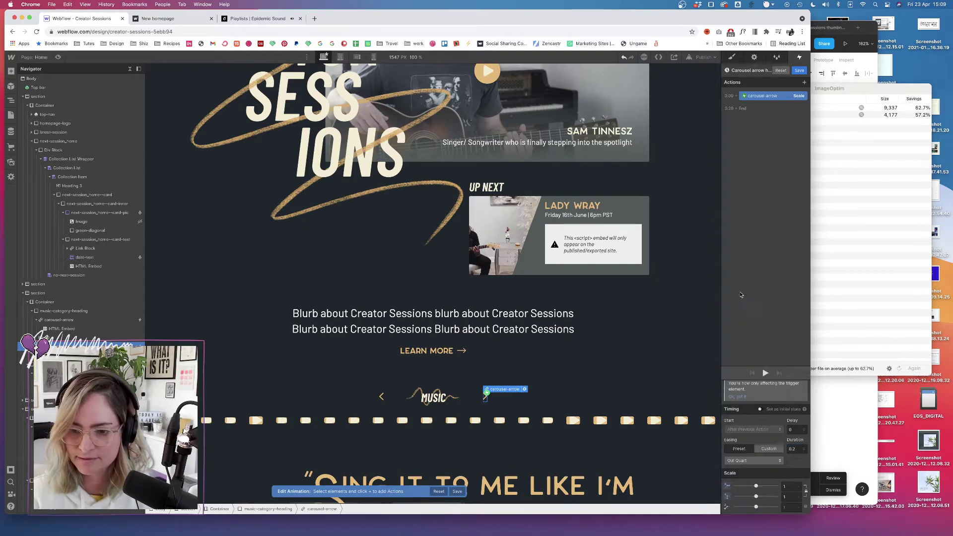
{"action": "left_click", "coordinate": [799, 70]}
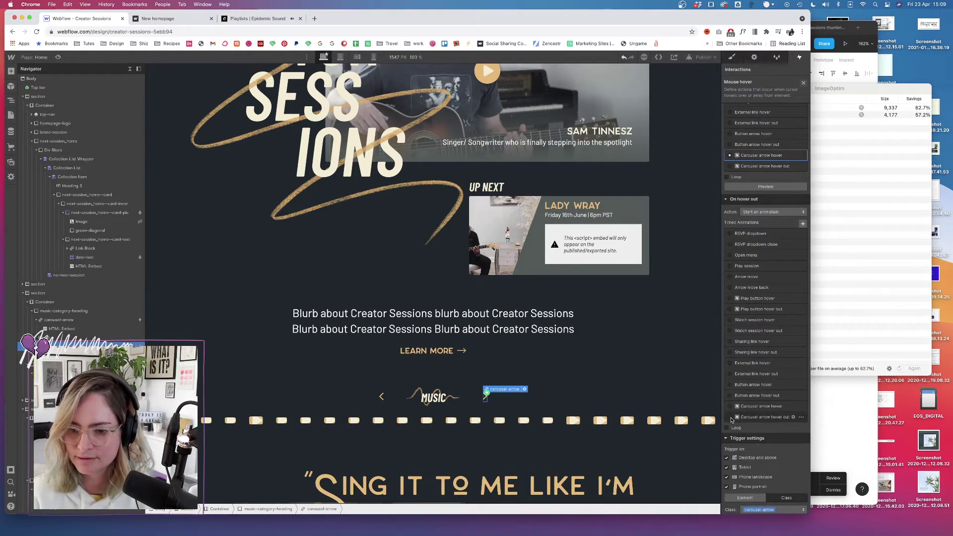
- Set the "Carousel arrow hover" scale action to a 0.2 s duration with Out Quart easing, save it and preview the homepage
{"action": "left_click", "coordinate": [794, 158]}
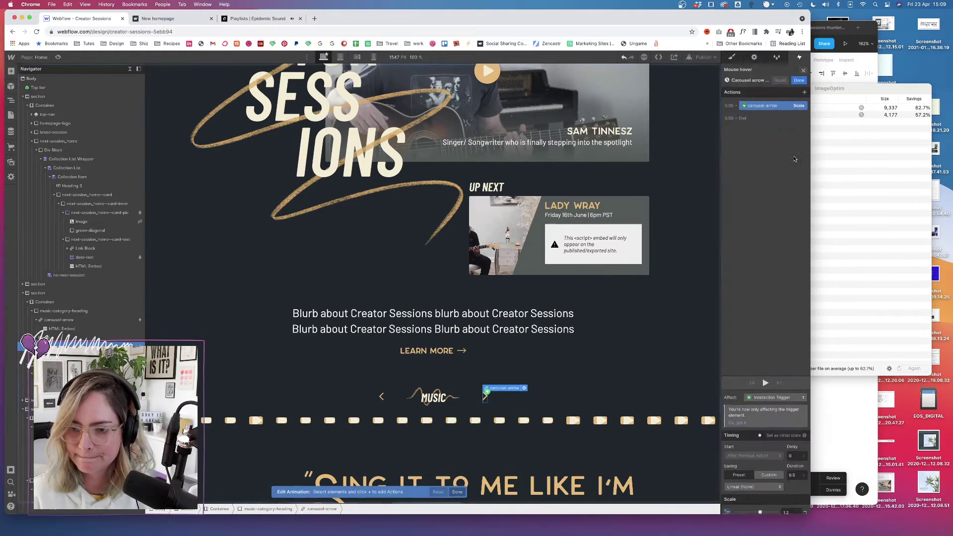
{"action": "double_click", "coordinate": [793, 465]}
{"action": "type", "text": "0"}
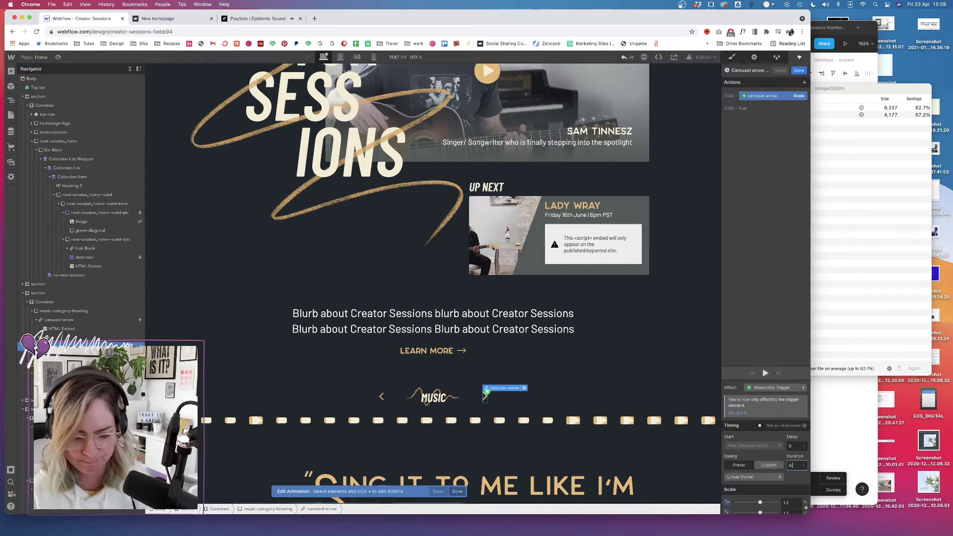
{"action": "type", "text": ".2"}
{"action": "left_click", "coordinate": [759, 478]}
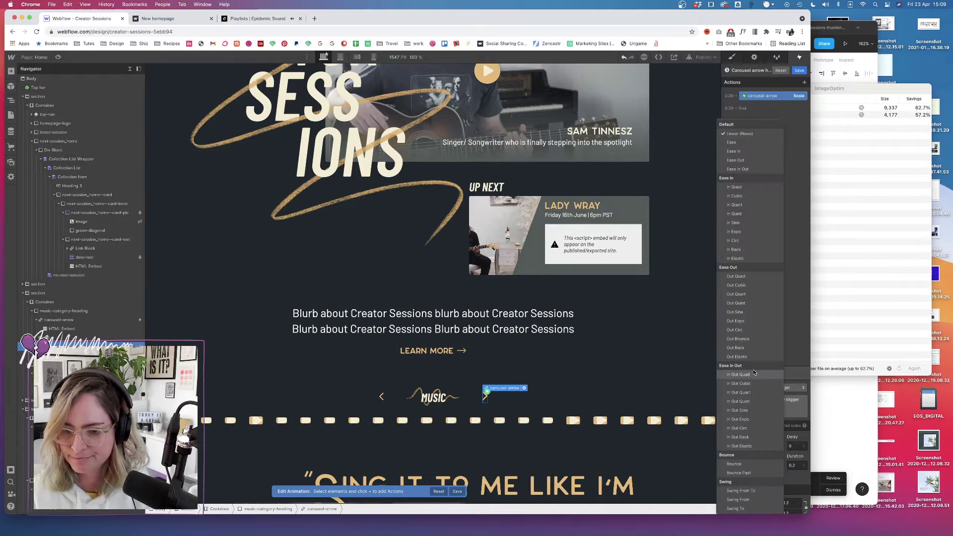
{"action": "left_click", "coordinate": [750, 292]}
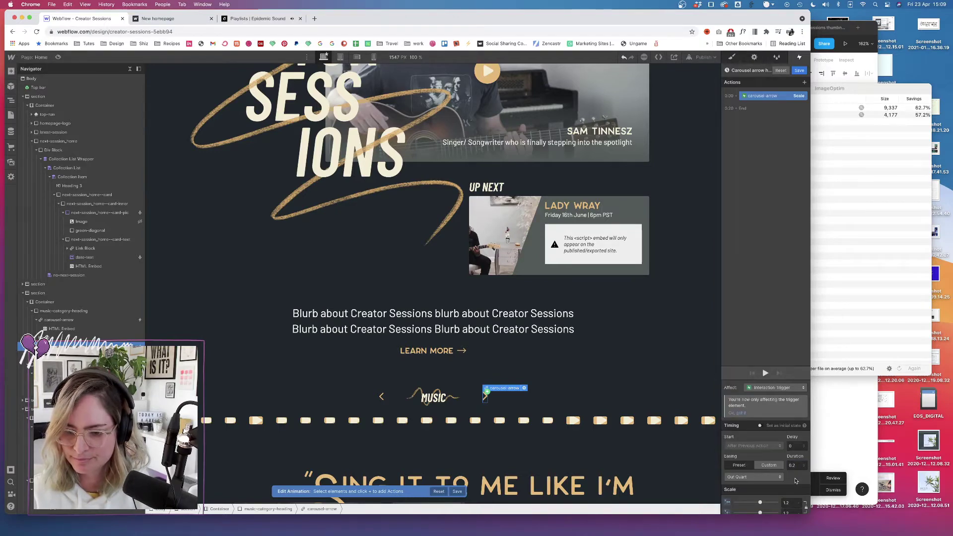
{"action": "left_click", "coordinate": [800, 71]}
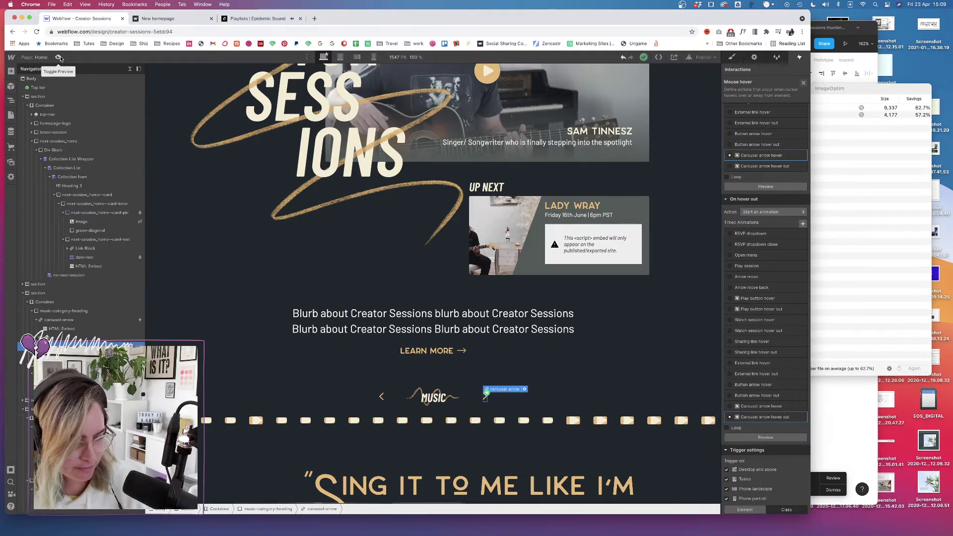
{"action": "left_click", "coordinate": [58, 57]}
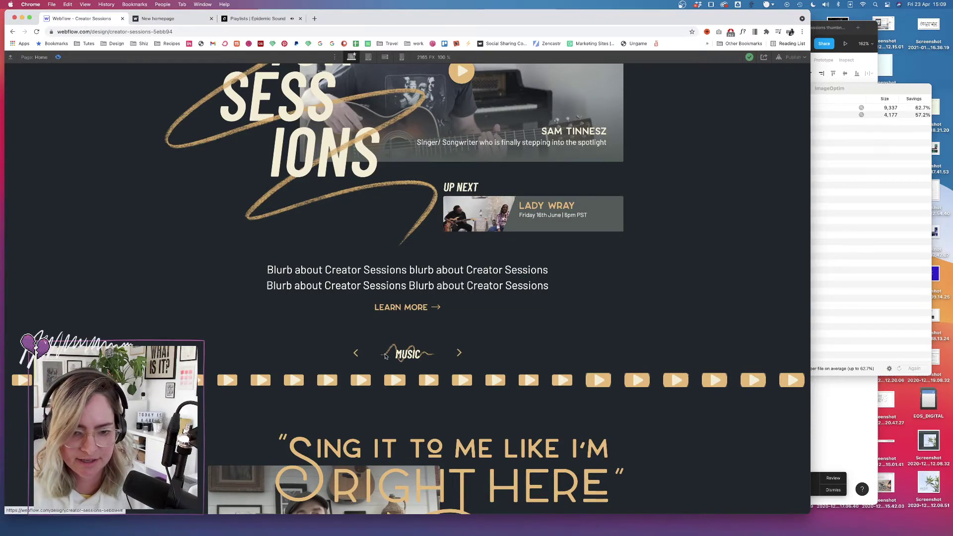
- Check the Music and Film & Photography carousel headings and arrows in preview at desktop and tablet widths
{"action": "scroll", "coordinate": [370, 359], "scroll_direction": "down", "scroll_amount": 10}
{"action": "scroll", "coordinate": [546, 298], "scroll_direction": "up", "scroll_amount": 2}
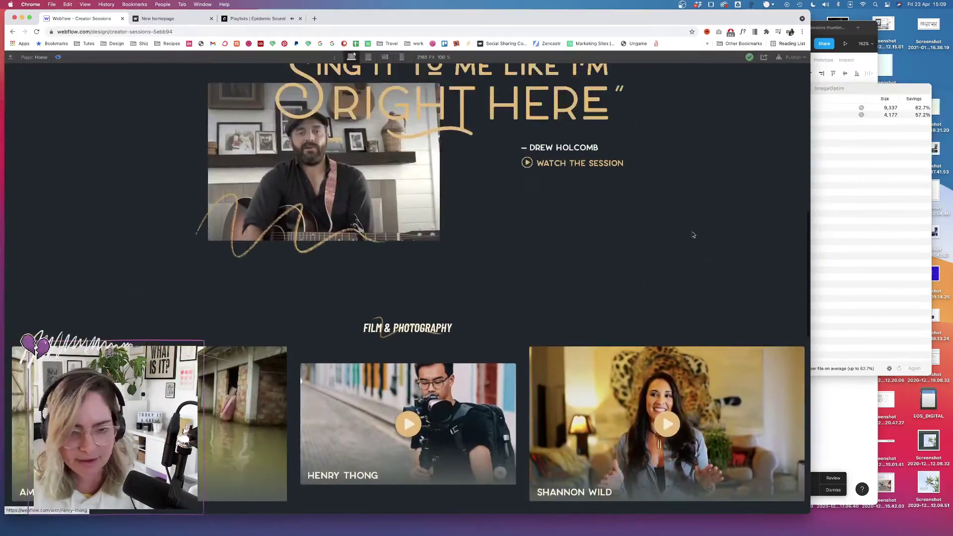
{"action": "left_click_drag", "start_coordinate": [811, 208], "coordinate": [798, 207]}
{"action": "left_click_drag", "start_coordinate": [668, 194], "coordinate": [809, 317]}
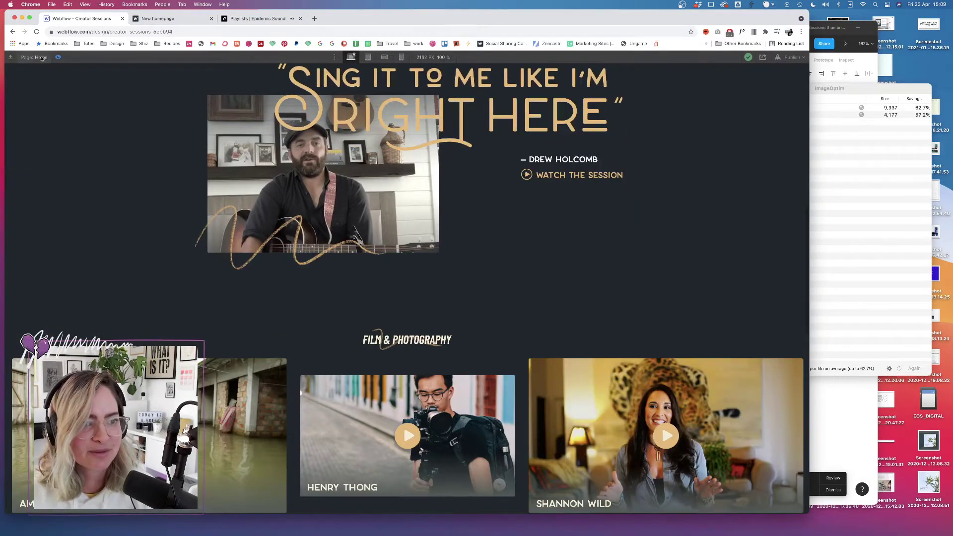
{"action": "left_click", "coordinate": [58, 57]}
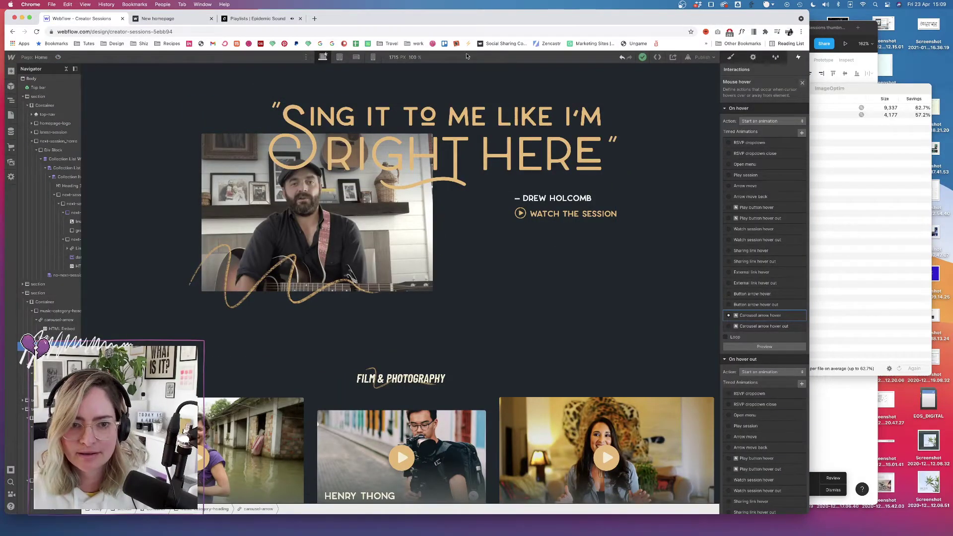
{"action": "left_click", "coordinate": [339, 57]}
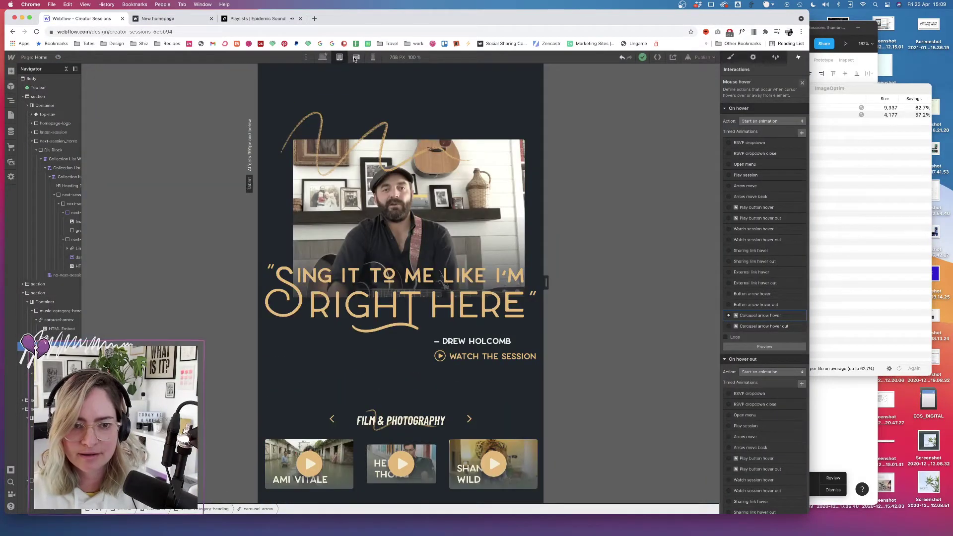
{"action": "left_click", "coordinate": [58, 57]}
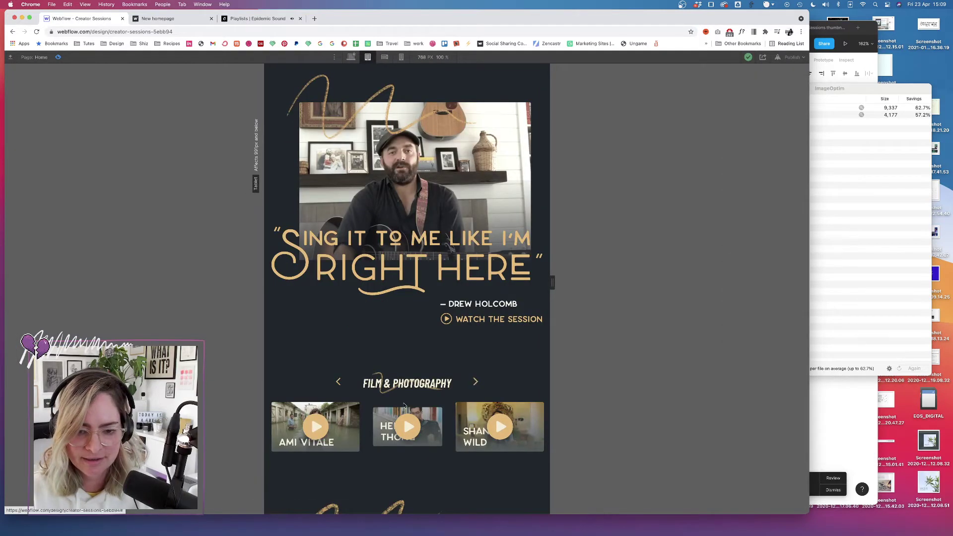
{"action": "scroll", "coordinate": [484, 171], "scroll_direction": "up", "scroll_amount": 4}
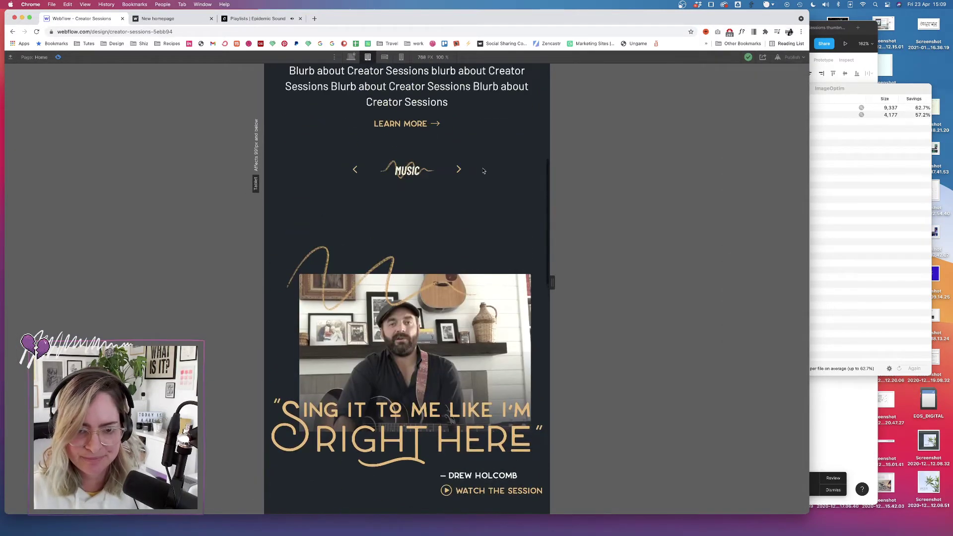
{"action": "left_click", "coordinate": [353, 57]}
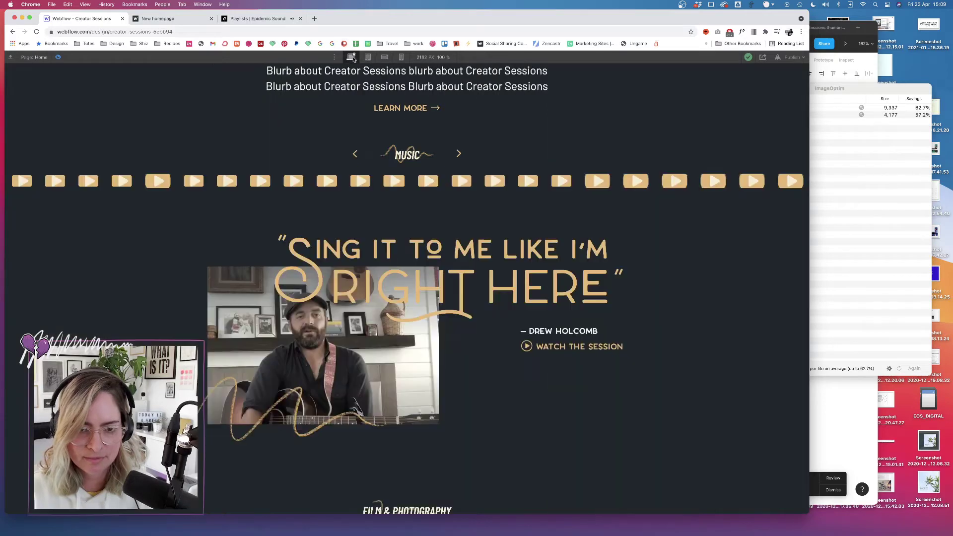
{"action": "left_click", "coordinate": [58, 57]}
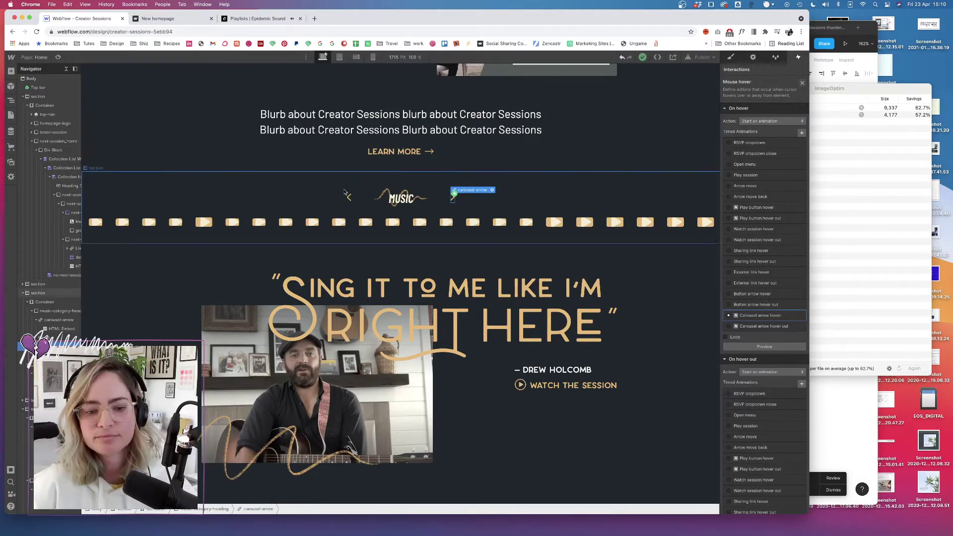
- Open the top bar component for editing and select the link block around its ConvertKit logo for styling
{"action": "scroll", "coordinate": [348, 213], "scroll_direction": "up", "scroll_amount": 7}
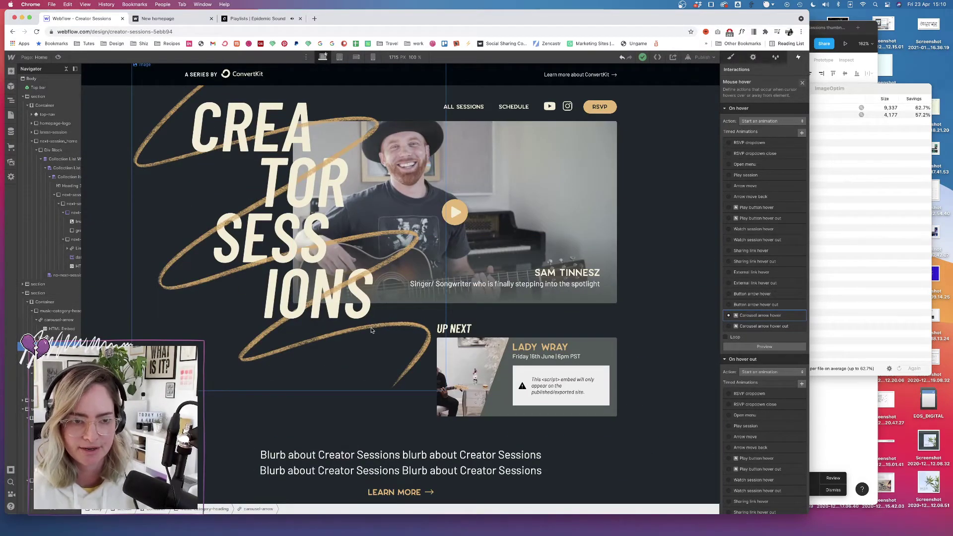
{"action": "double_click", "coordinate": [252, 79]}
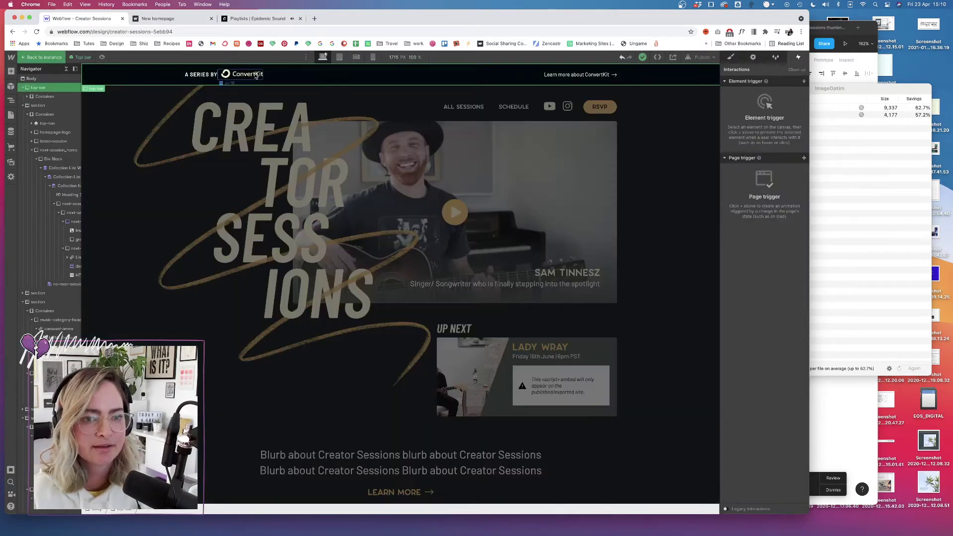
{"action": "left_click", "coordinate": [103, 58]}
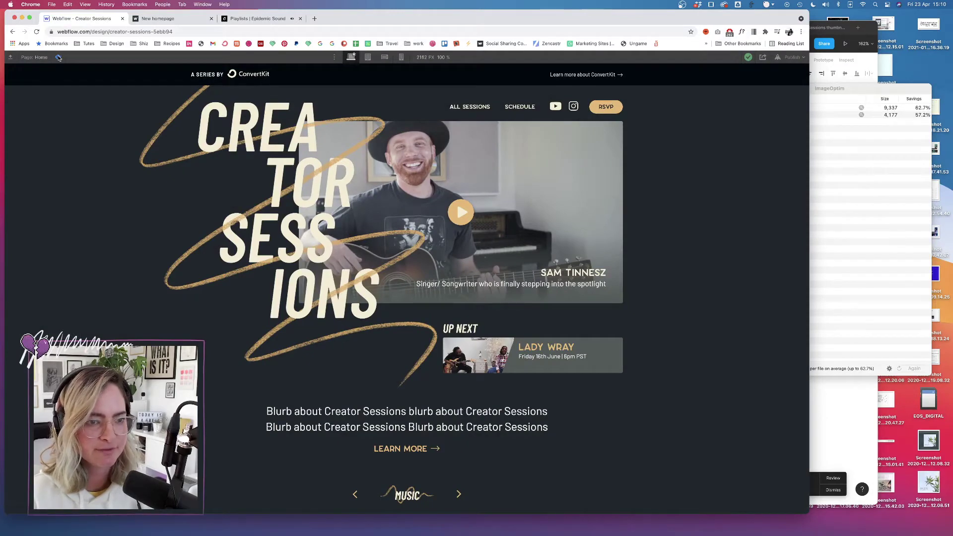
{"action": "key", "text": "super+shift+p"}
{"action": "left_click", "coordinate": [240, 78]}
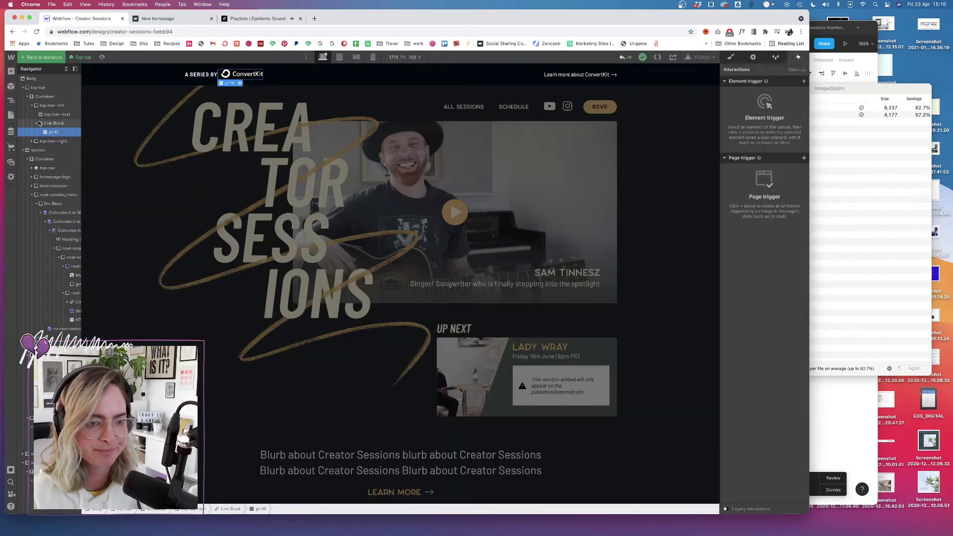
{"action": "left_click", "coordinate": [58, 123]}
{"action": "key", "text": "s"}
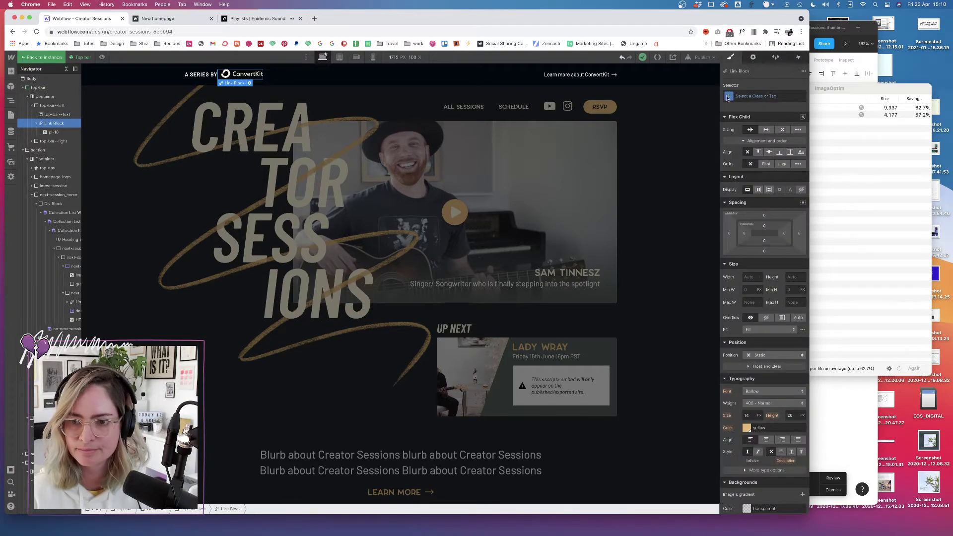
- Give the ConvertKit logo's link block a new class named logo-top-bar
{"action": "left_click", "coordinate": [756, 94]}
{"action": "key", "text": "Escape"}
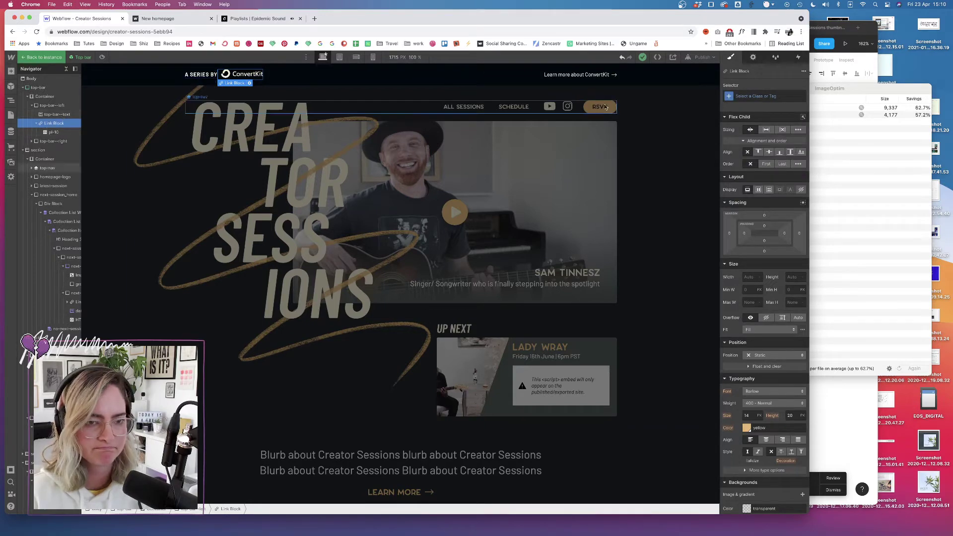
{"action": "left_click", "coordinate": [765, 96]}
{"action": "type", "text": "logo"}
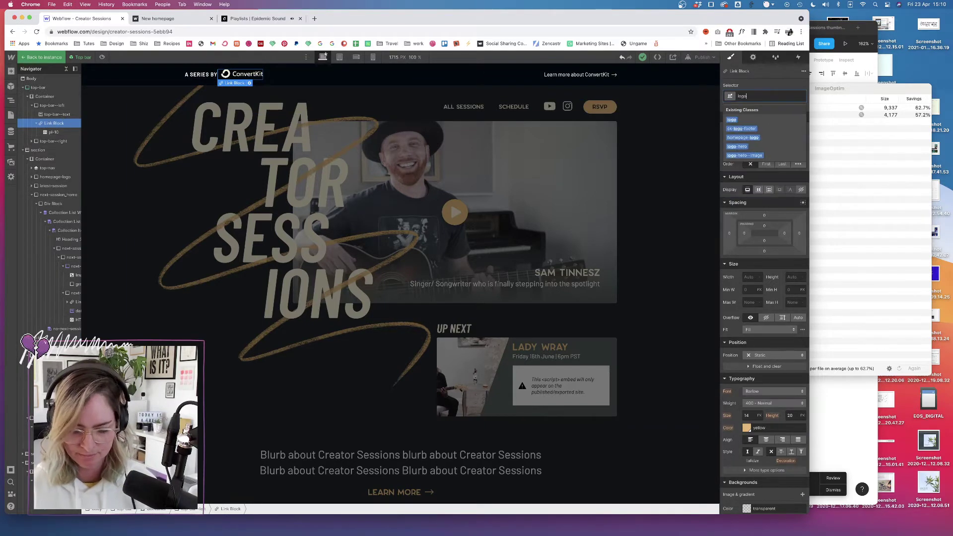
{"action": "type", "text": "-top-bar"}
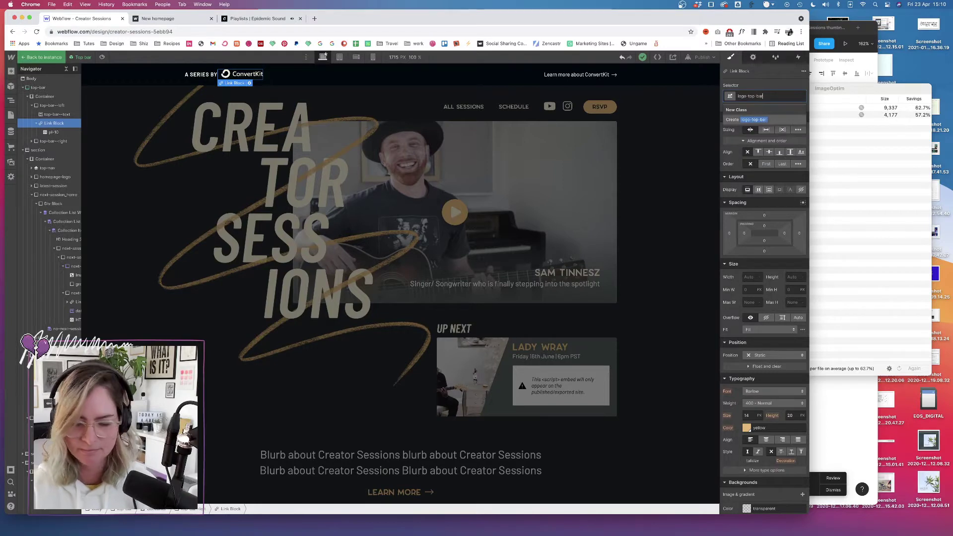
{"action": "key", "text": "Return"}
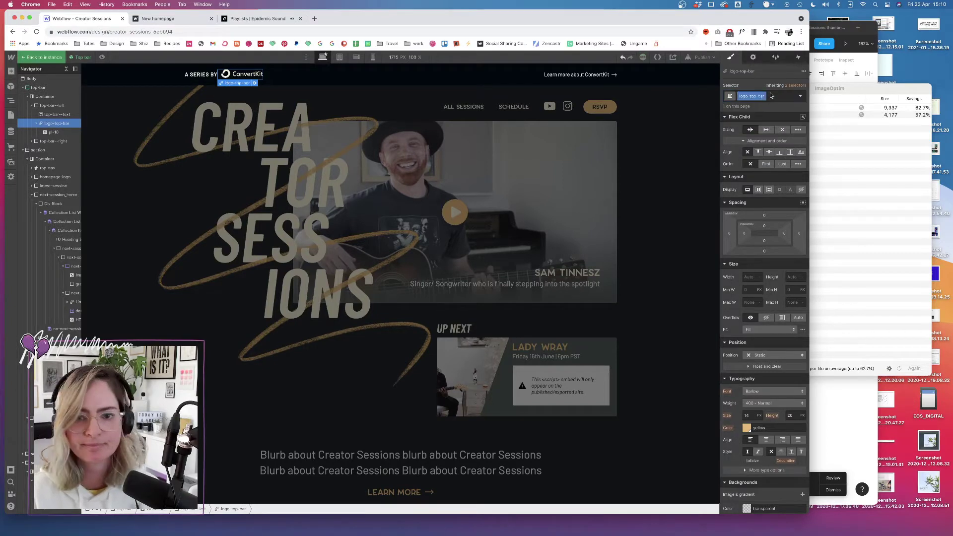
- Set the opacity of the logo-top-bar class to 80% in its hover state
{"action": "left_click", "coordinate": [800, 96]}
{"action": "left_click", "coordinate": [740, 129]}
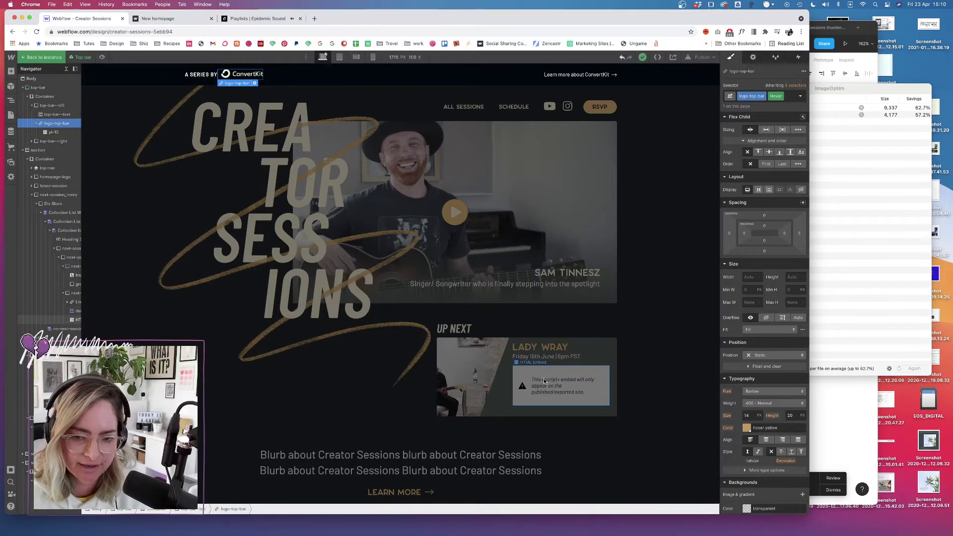
{"action": "scroll", "coordinate": [546, 392], "scroll_direction": "down", "scroll_amount": 15}
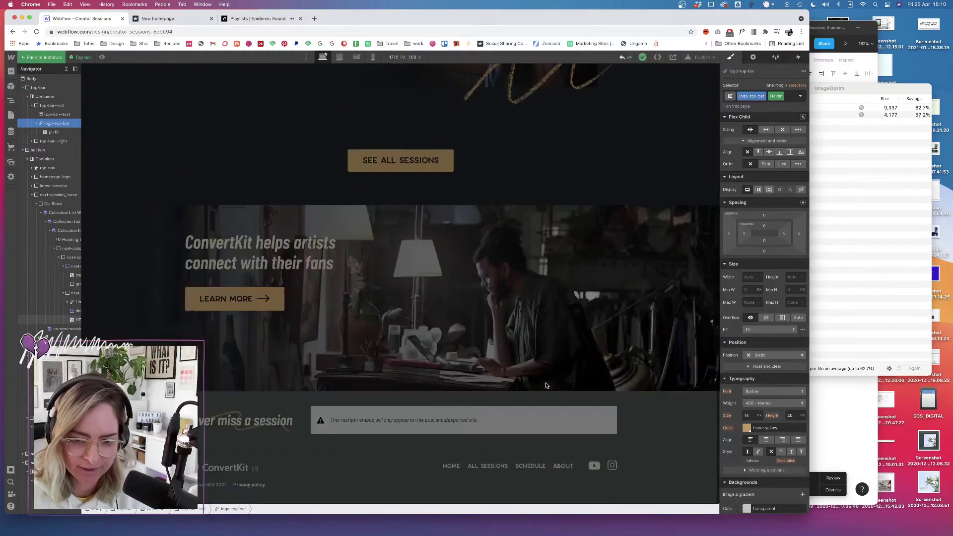
{"action": "scroll", "coordinate": [512, 374], "scroll_direction": "up", "scroll_amount": 15}
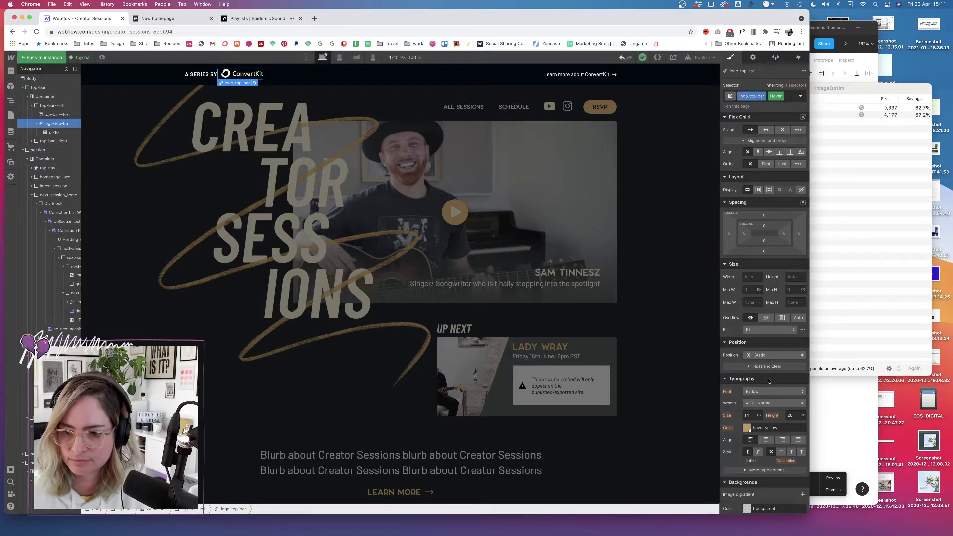
{"action": "scroll", "coordinate": [768, 379], "scroll_direction": "down", "scroll_amount": 5}
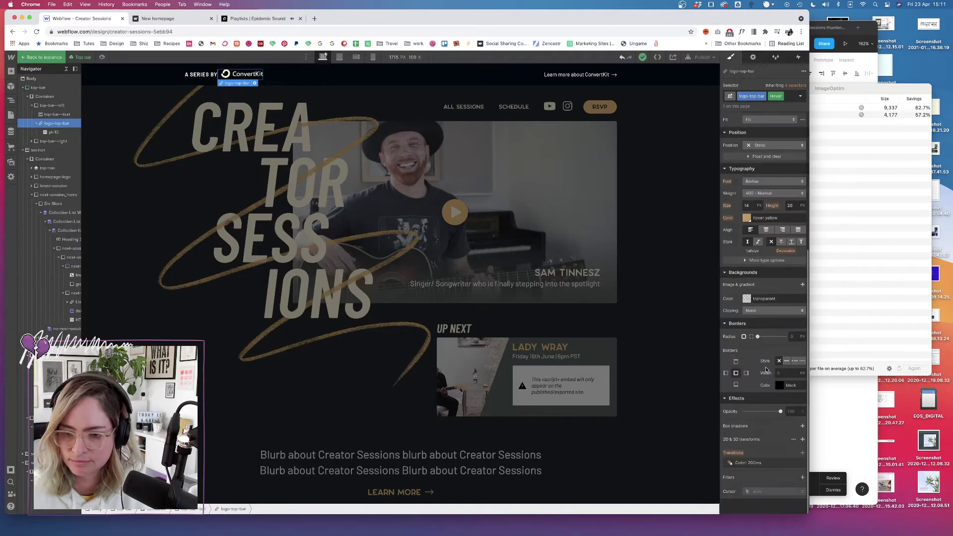
{"action": "left_click_drag", "start_coordinate": [781, 411], "coordinate": [781, 412]}
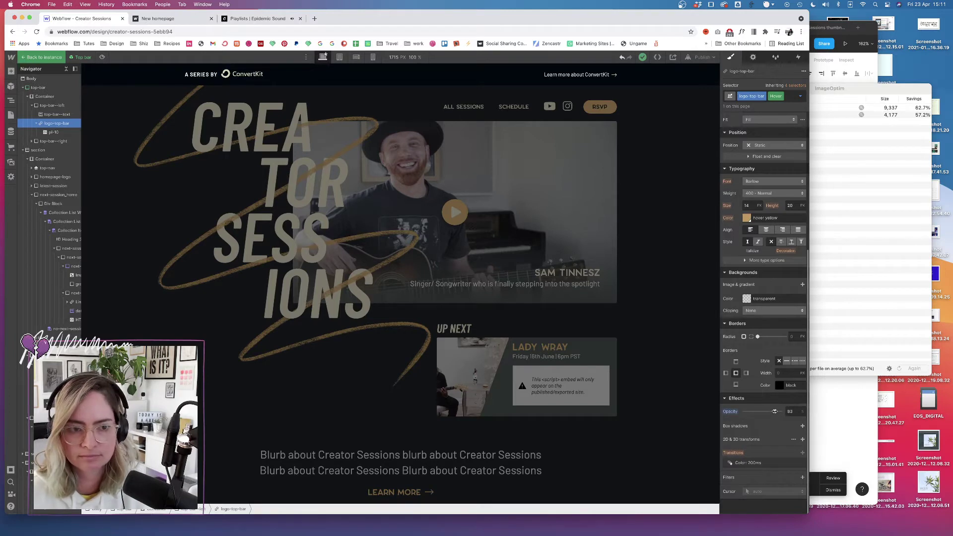
{"action": "left_click_drag", "start_coordinate": [773, 412], "coordinate": [774, 411]}
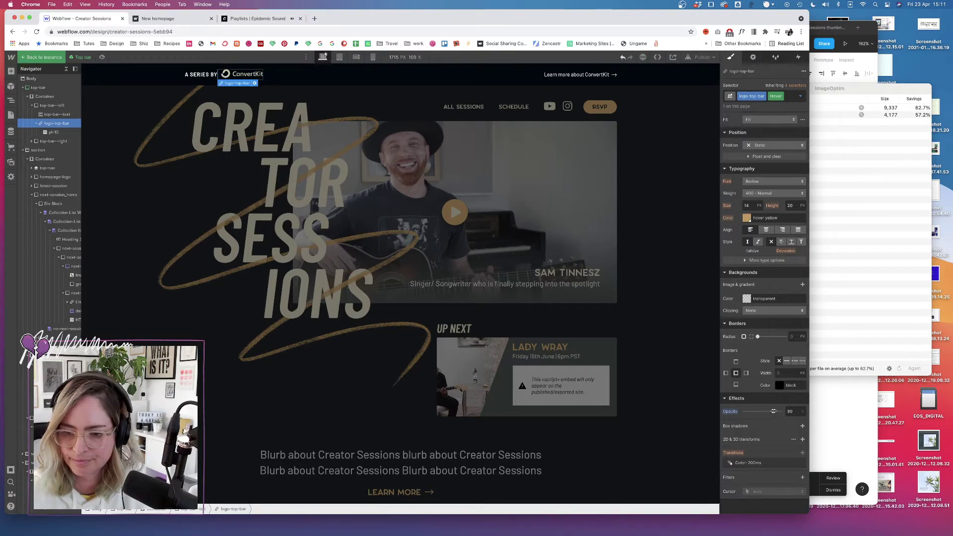
- Add a 200 ms opacity transition with ease easing to logo-top-bar's base state, and make the logo link open in this tab
{"action": "left_click", "coordinate": [801, 98]}
{"action": "left_click", "coordinate": [747, 118]}
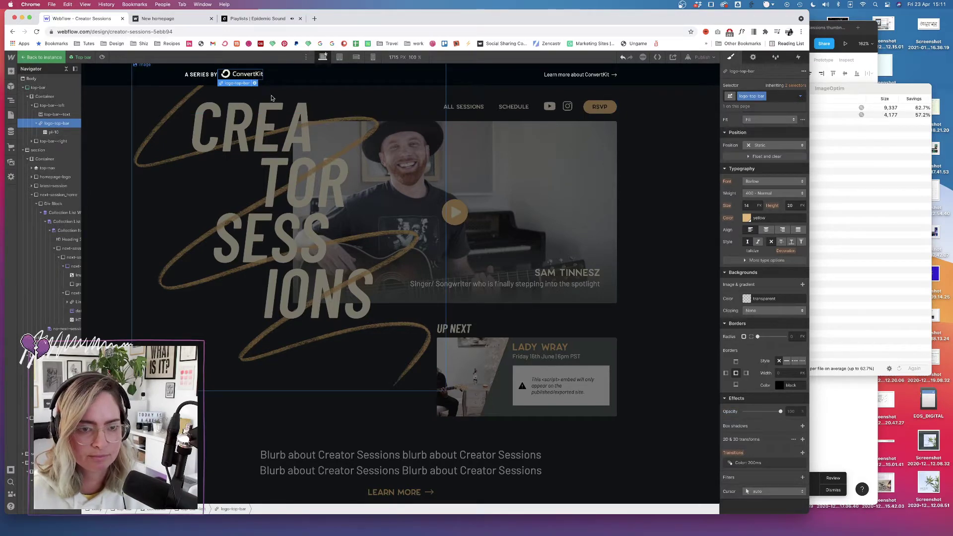
{"action": "left_click", "coordinate": [803, 453]}
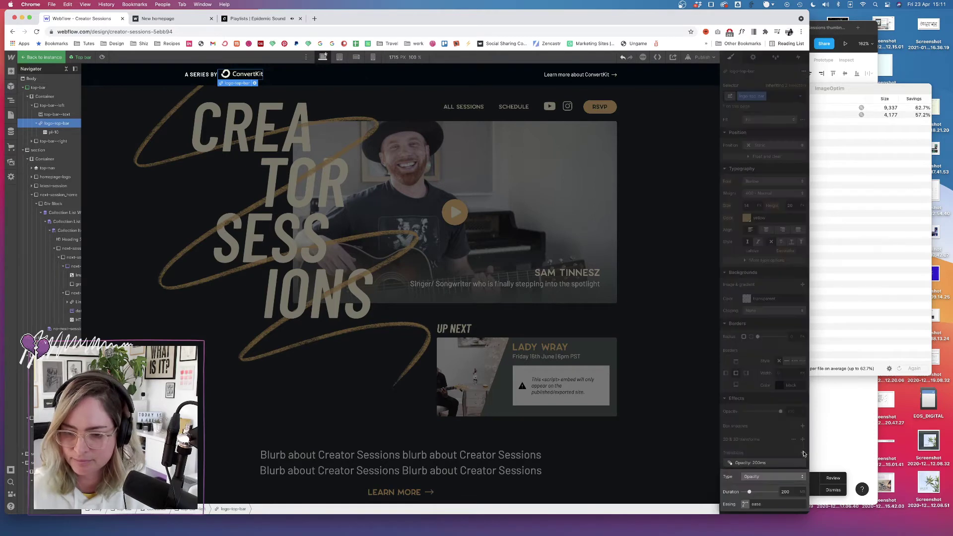
{"action": "left_click", "coordinate": [776, 444]}
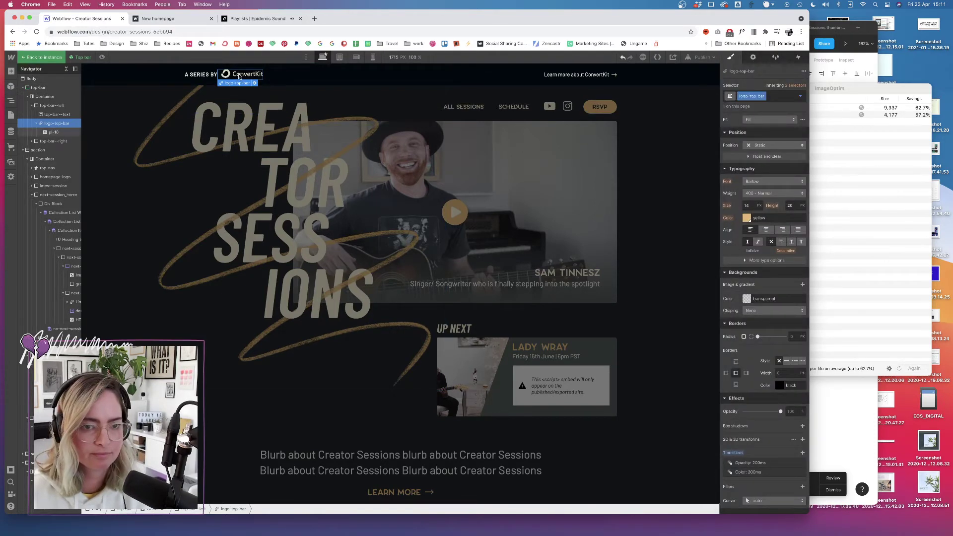
{"action": "left_click", "coordinate": [754, 58]}
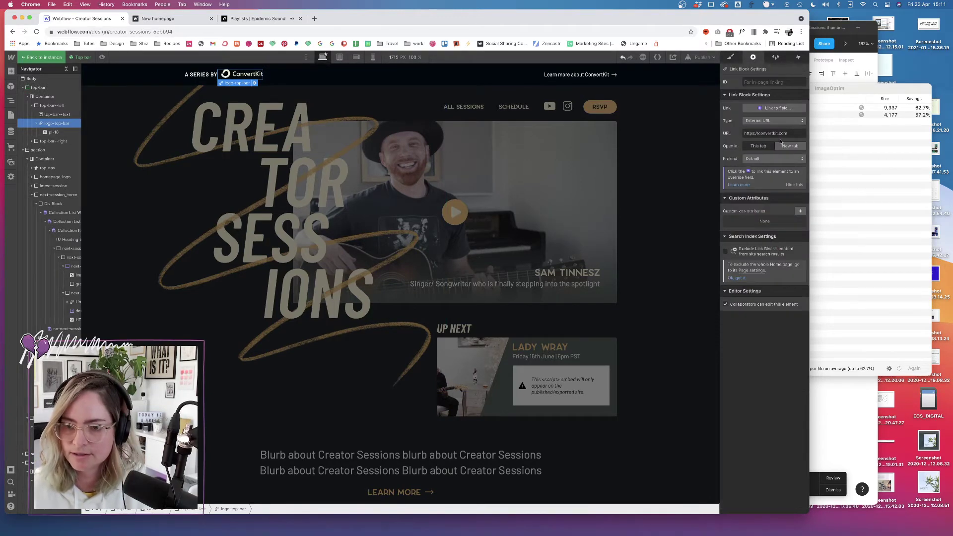
{"action": "left_click", "coordinate": [758, 146]}
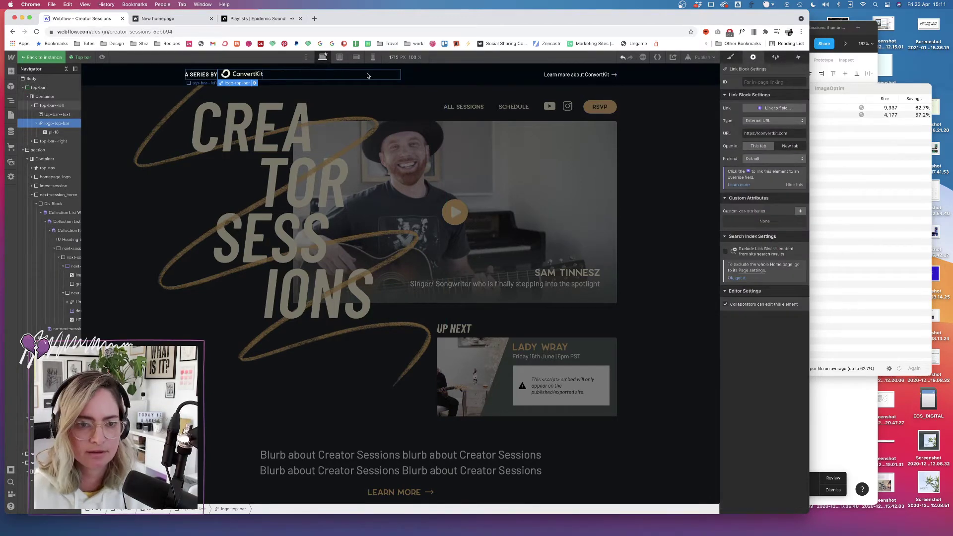
- Select the arrow-link block around "Learn more about ConvertKit" and add a mouse hover trigger that starts an animation on hover
{"action": "left_click", "coordinate": [580, 74]}
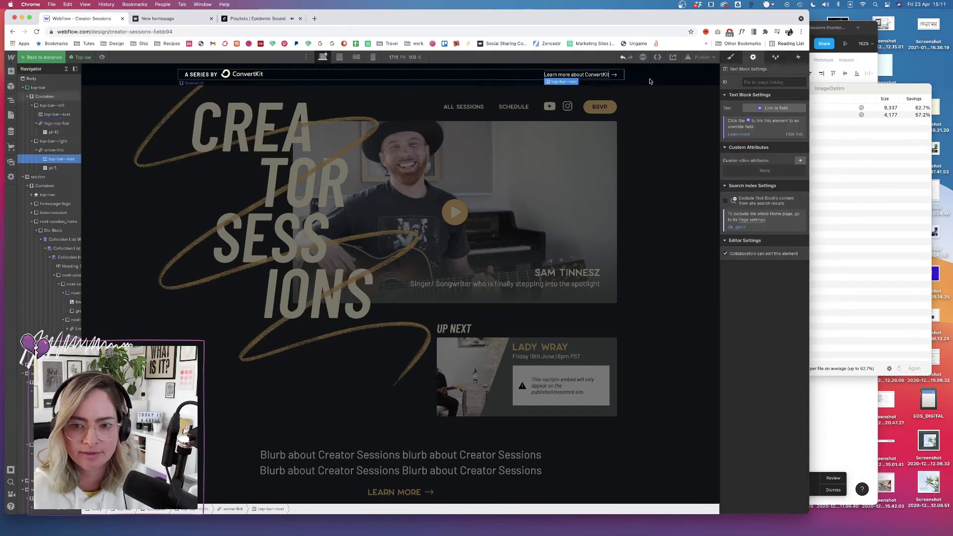
{"action": "left_click", "coordinate": [60, 149]}
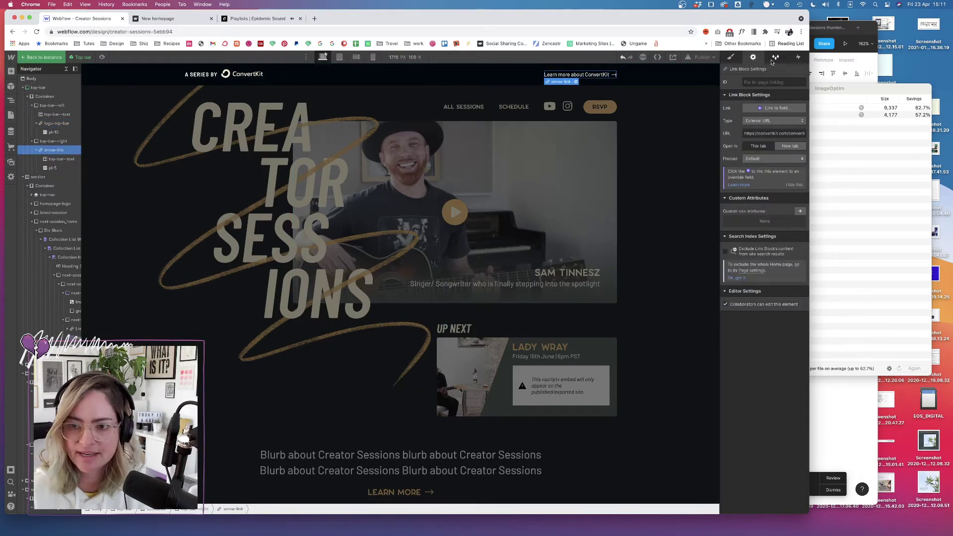
{"action": "left_click", "coordinate": [733, 58]}
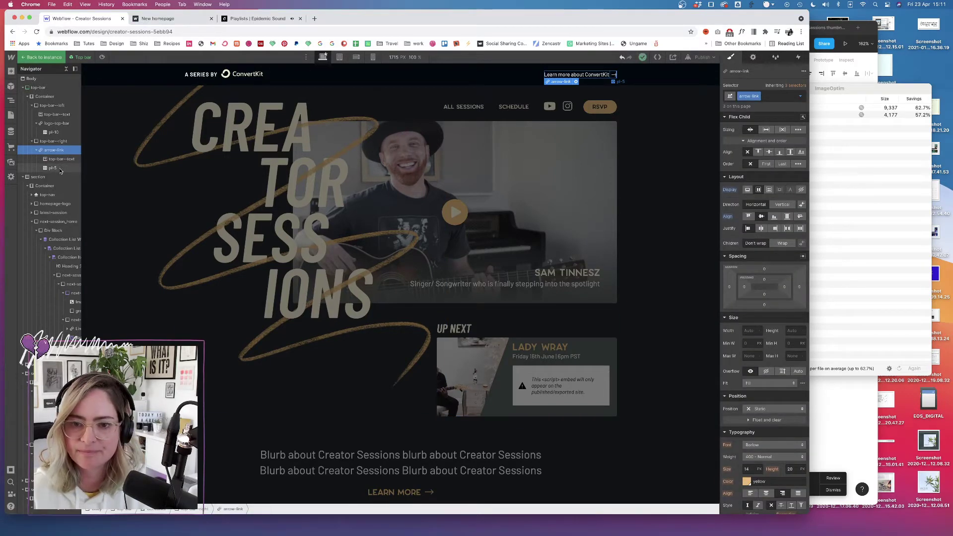
{"action": "left_click", "coordinate": [799, 57]}
{"action": "left_click", "coordinate": [805, 82]}
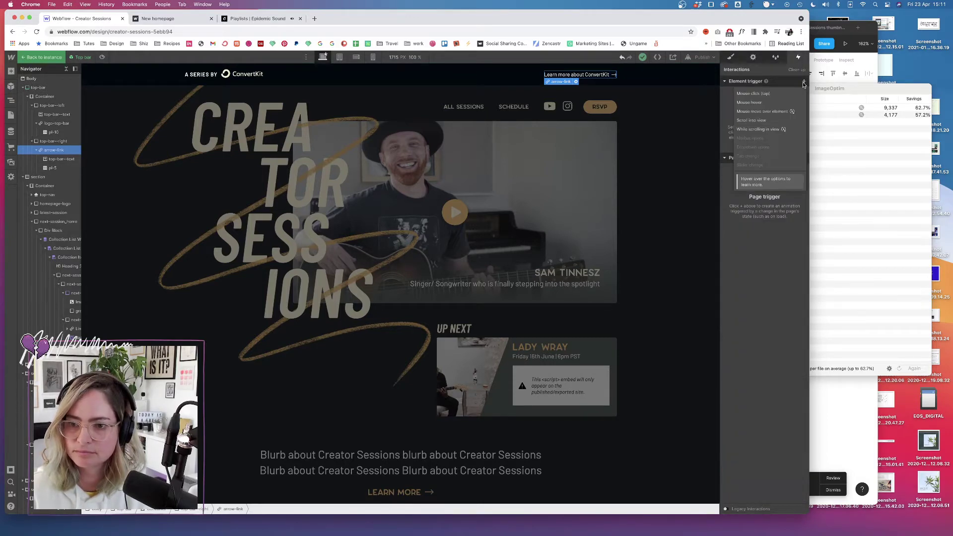
{"action": "left_click", "coordinate": [788, 102]}
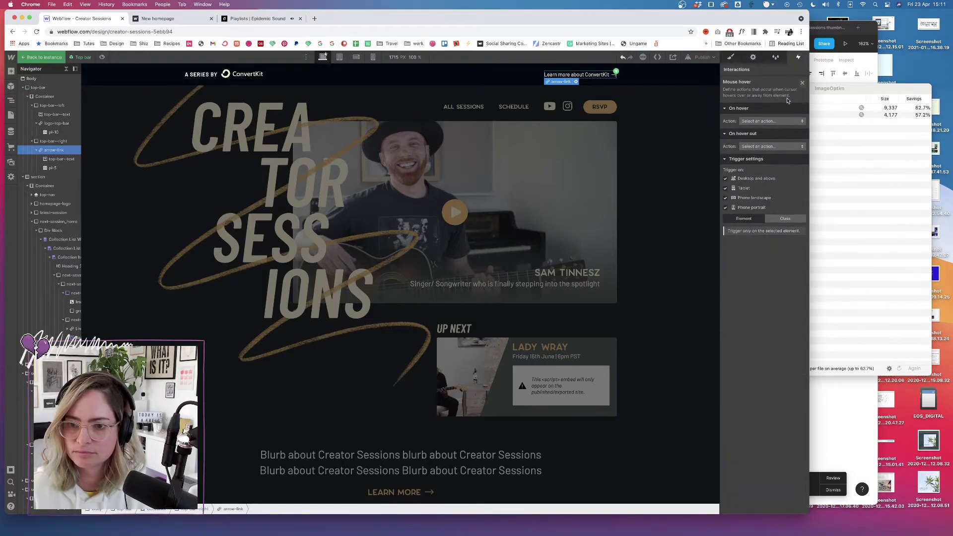
{"action": "left_click", "coordinate": [767, 123]}
{"action": "left_click", "coordinate": [759, 139]}
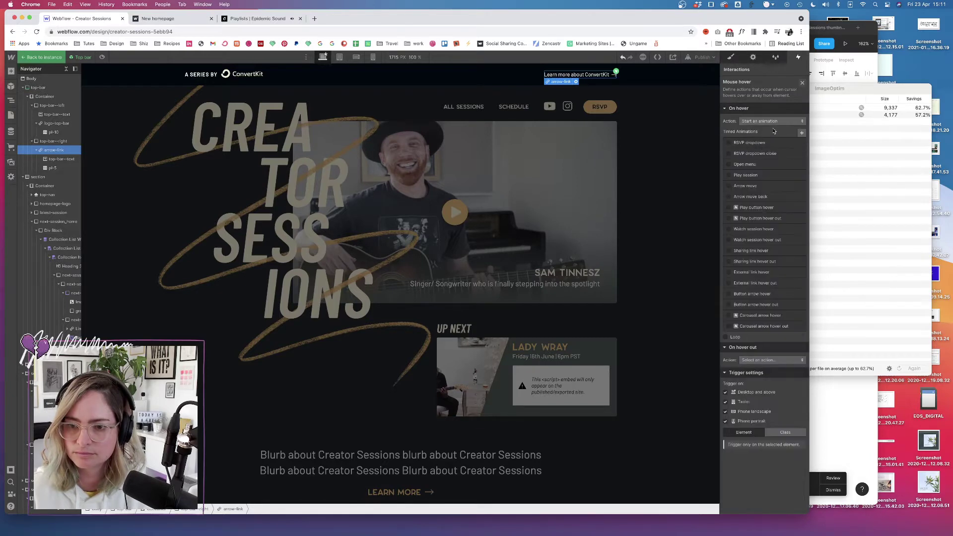
- Create a new timed animation named "Top bar arrow link hover" for the hover action
{"action": "left_click", "coordinate": [802, 133]}
{"action": "type", "text": "To"}
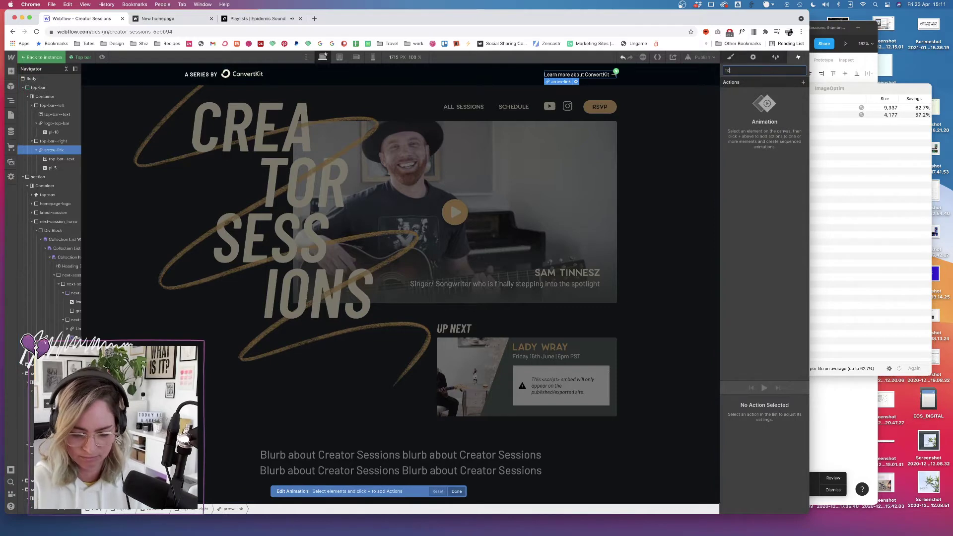
{"action": "type", "text": "p bar arrow lin"}
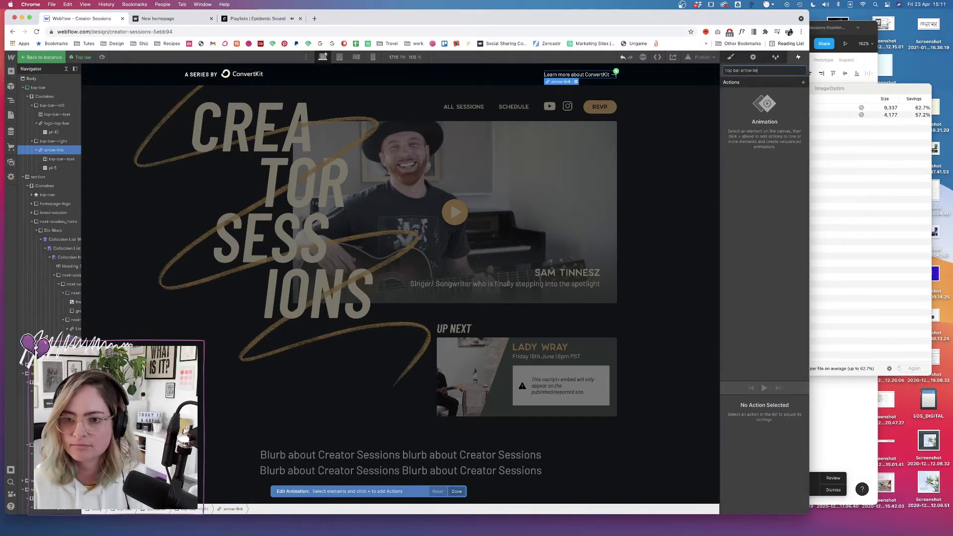
{"action": "type", "text": "k hover"}
{"action": "key", "text": "Return"}
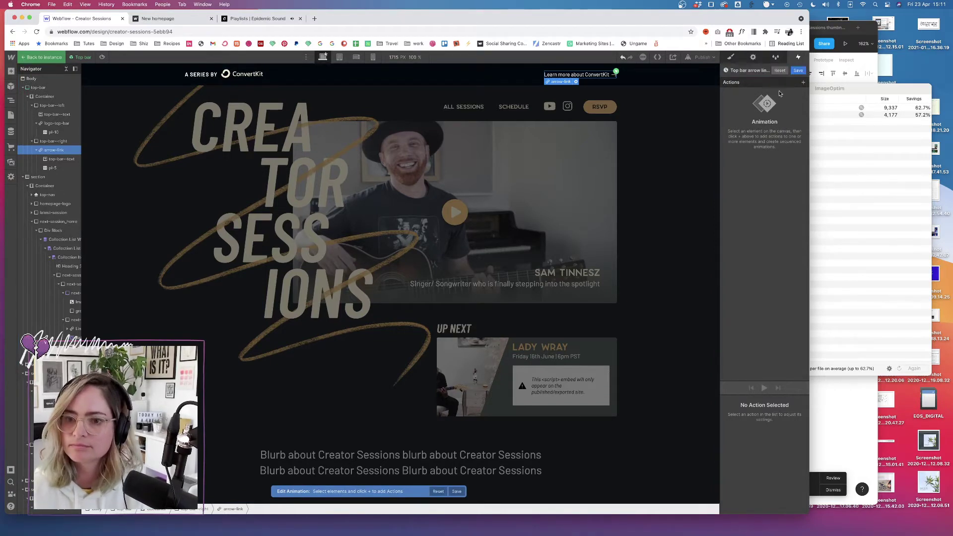
- Add a Move action for the arrow beside the link text, shifting it 5 px along the X axis
{"action": "left_click", "coordinate": [803, 82]}
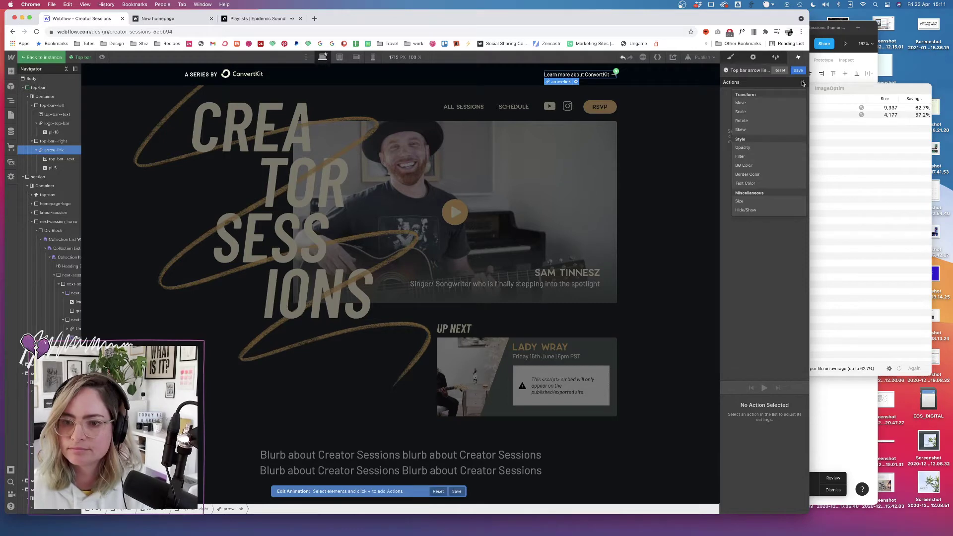
{"action": "left_click", "coordinate": [58, 168]}
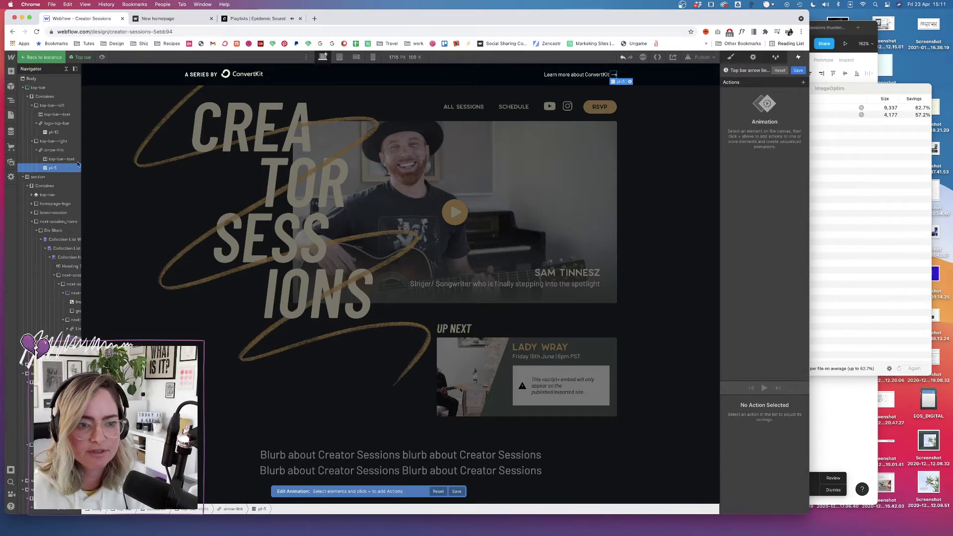
{"action": "left_click", "coordinate": [803, 82]}
{"action": "left_click", "coordinate": [747, 112]}
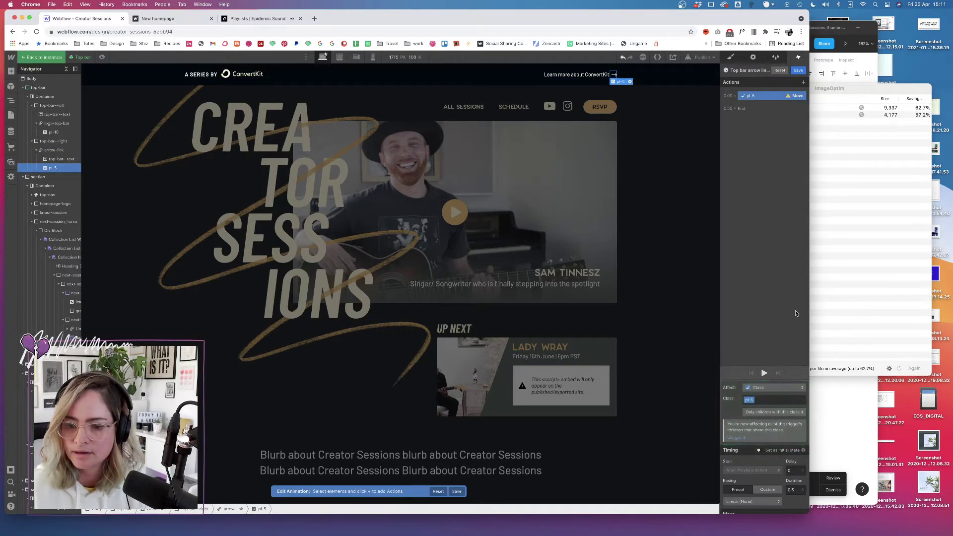
{"action": "scroll", "coordinate": [769, 479], "scroll_direction": "down", "scroll_amount": 2}
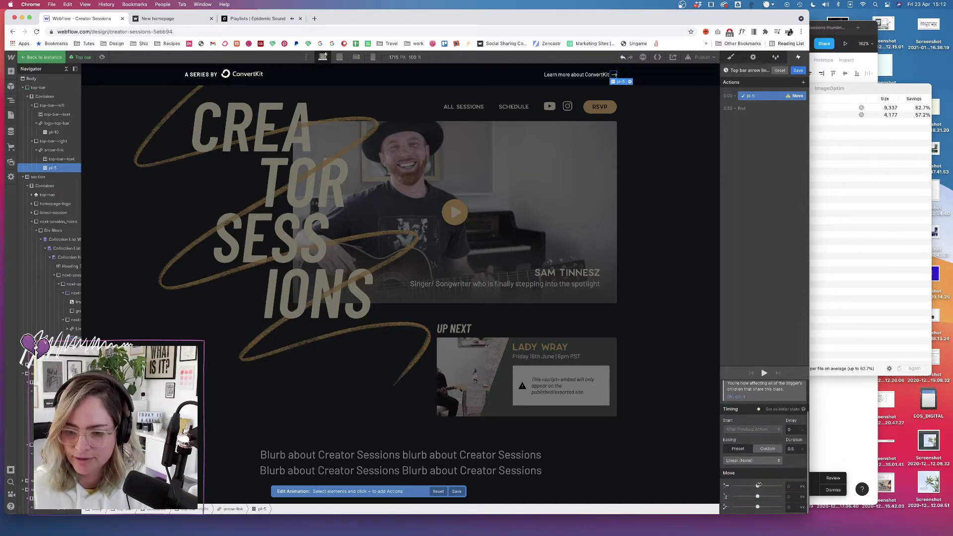
{"action": "left_click_drag", "start_coordinate": [759, 486], "coordinate": [772, 486]}
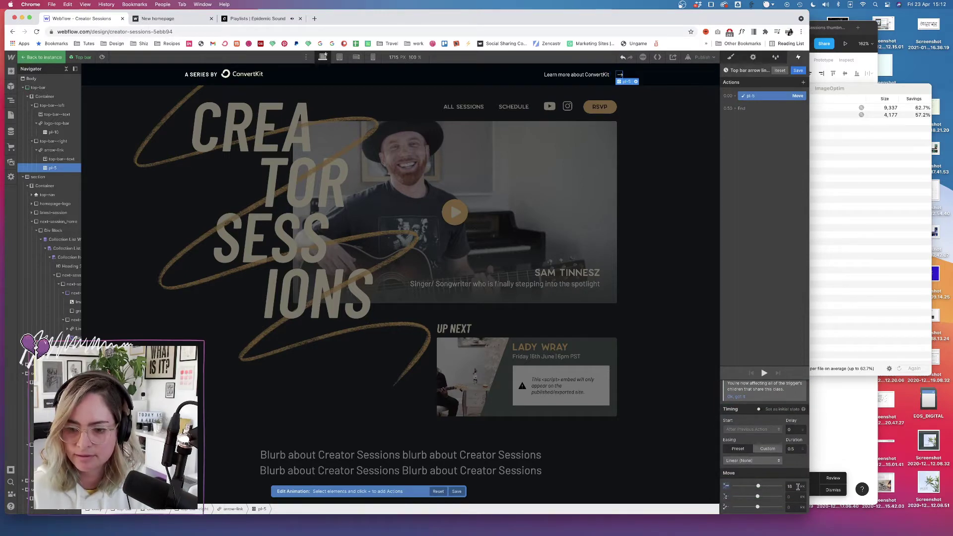
{"action": "left_click", "coordinate": [797, 487]}
{"action": "type", "text": "5"}
{"action": "key", "text": "Tab"}
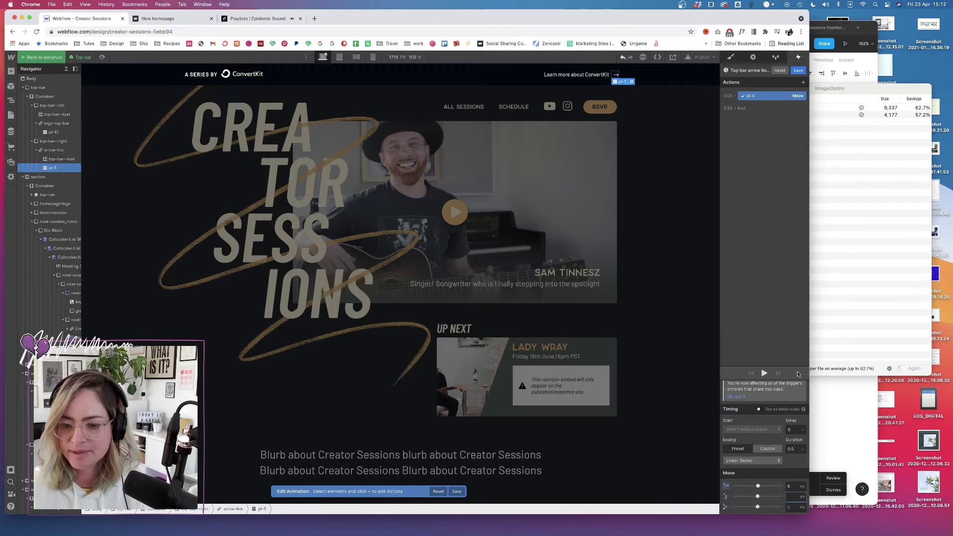
- Set the arrow move's duration to 0.2 s and its easing to Out Quart, save the animation and preview it
{"action": "left_click", "coordinate": [793, 450]}
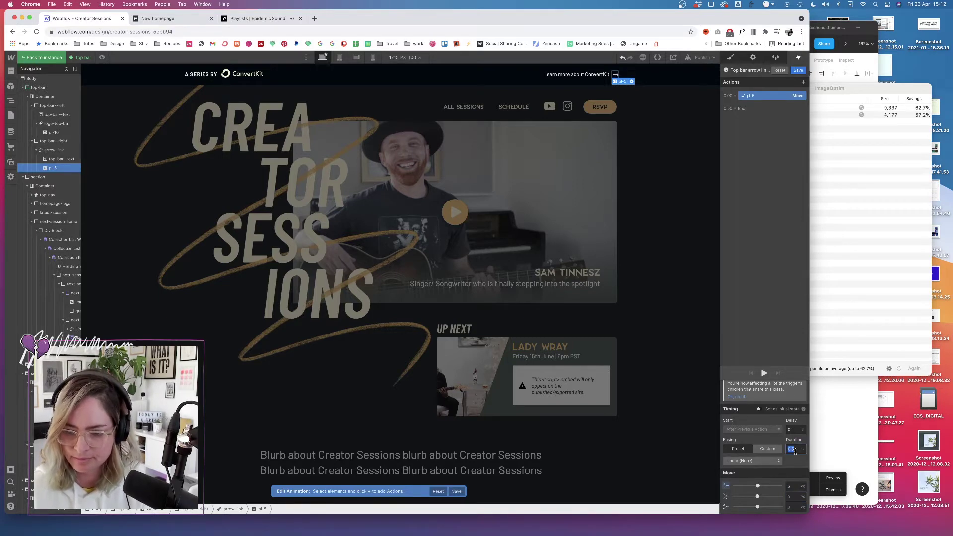
{"action": "key", "text": "BackSpace"}
{"action": "type", "text": "2"}
{"action": "left_click", "coordinate": [758, 461]}
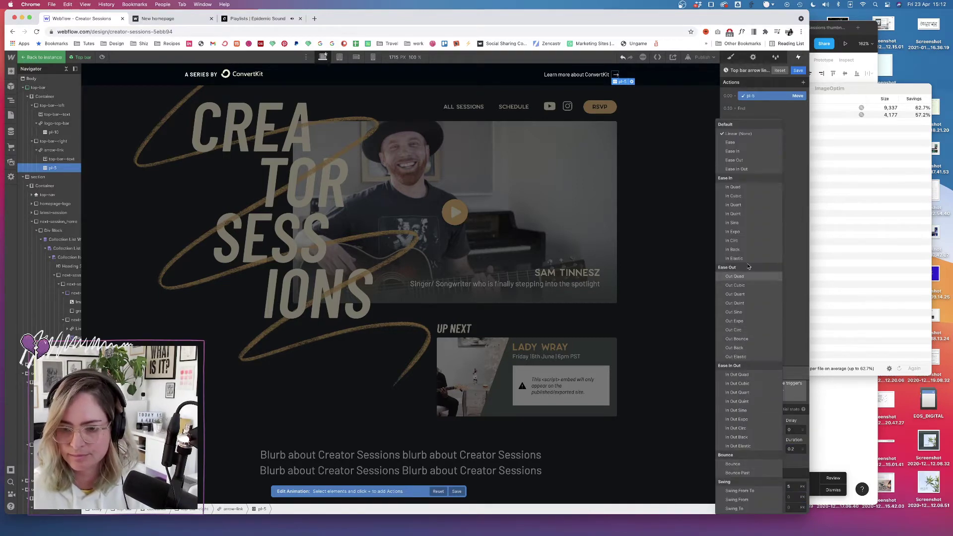
{"action": "left_click", "coordinate": [741, 295]}
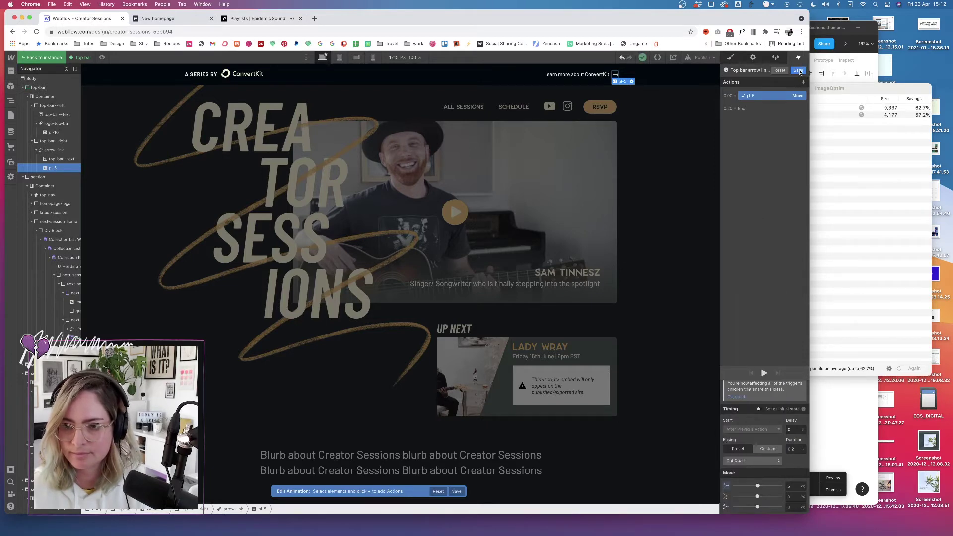
{"action": "left_click", "coordinate": [799, 71]}
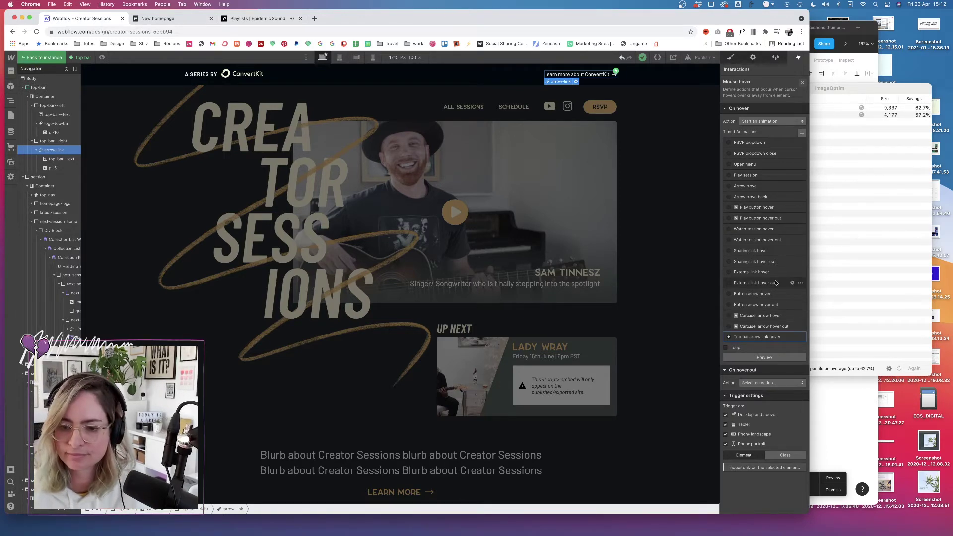
{"action": "left_click", "coordinate": [781, 357]}
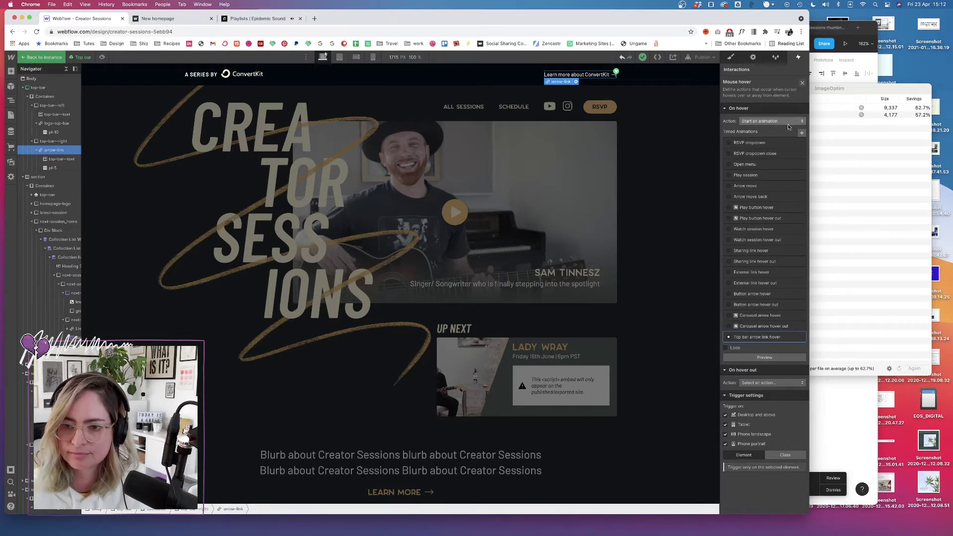
- Set the hover-out action to start an animation and duplicate the "Top bar arrow link hover" animation
{"action": "left_click", "coordinate": [785, 380]}
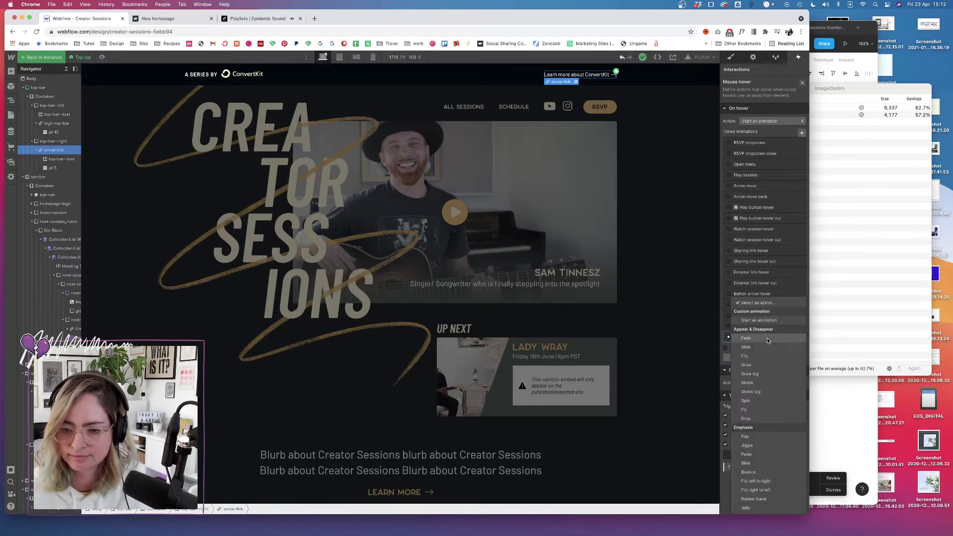
{"action": "left_click", "coordinate": [767, 321]}
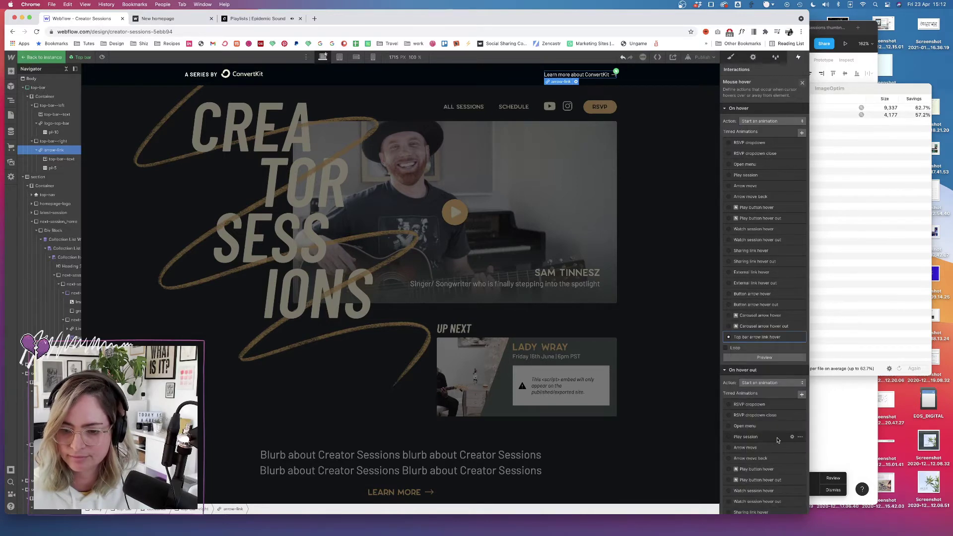
{"action": "scroll", "coordinate": [778, 440], "scroll_direction": "down", "scroll_amount": 5}
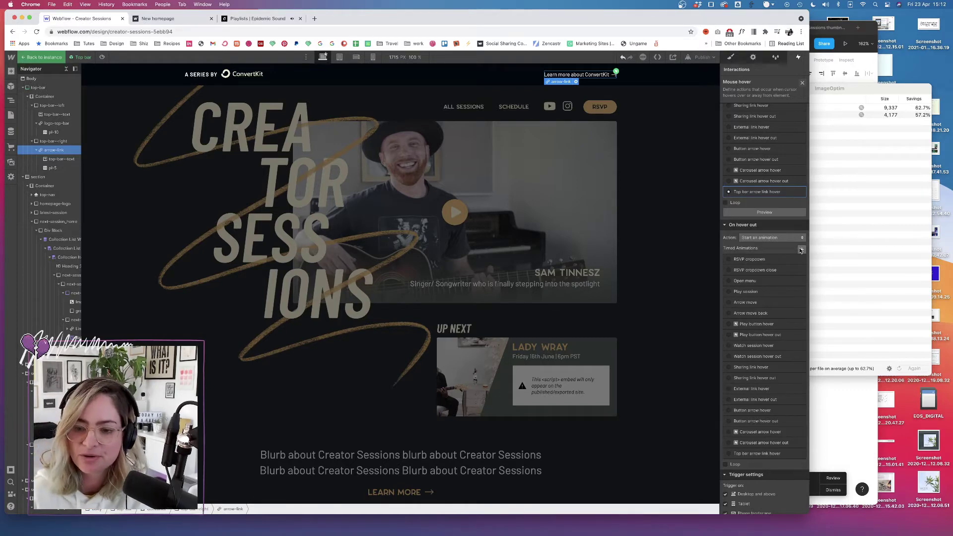
{"action": "left_click", "coordinate": [800, 454]}
{"action": "left_click", "coordinate": [789, 483]}
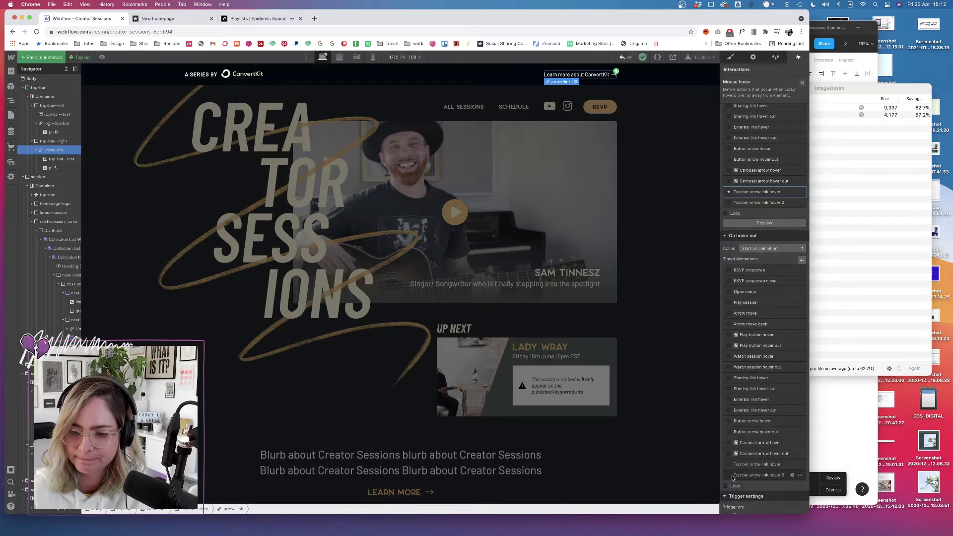
- Open the duplicated animation and rename it "Top bar arrow link hover out"
{"action": "left_click", "coordinate": [793, 475]}
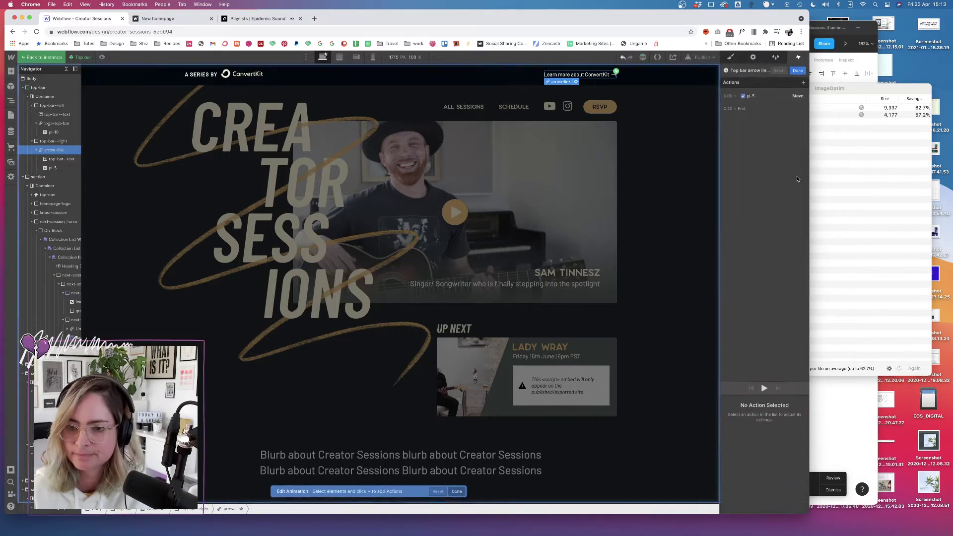
{"action": "left_click", "coordinate": [764, 70]}
{"action": "key", "text": "BackSpace"}
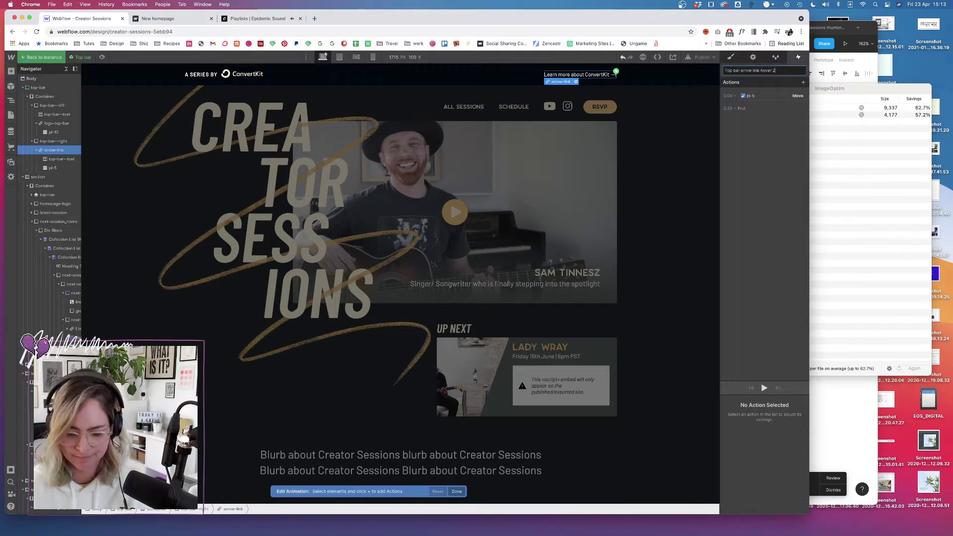
{"action": "type", "text": "out"}
{"action": "key", "text": "Return"}
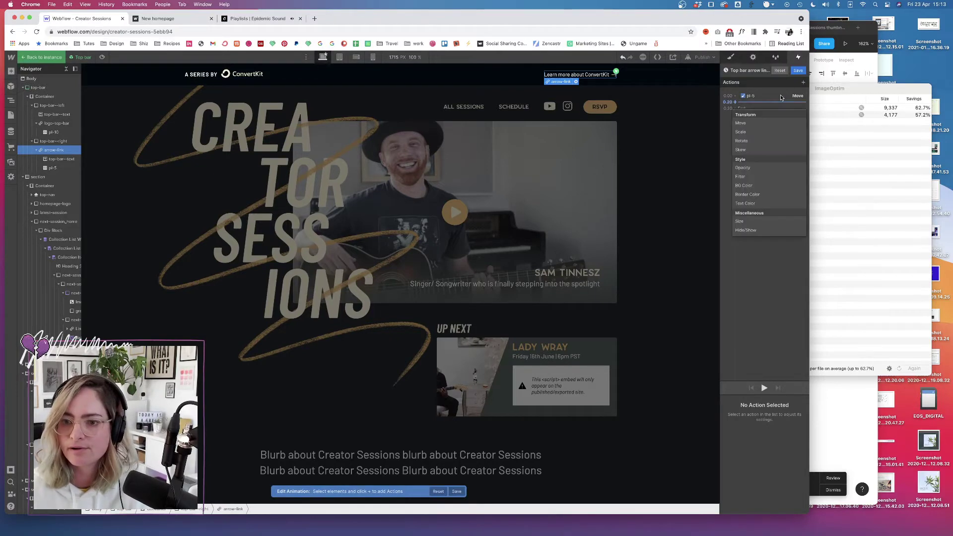
- Set the arrow's X move to 0 px in the hover-out animation, save it and test the link in page preview
{"action": "left_click", "coordinate": [771, 96]}
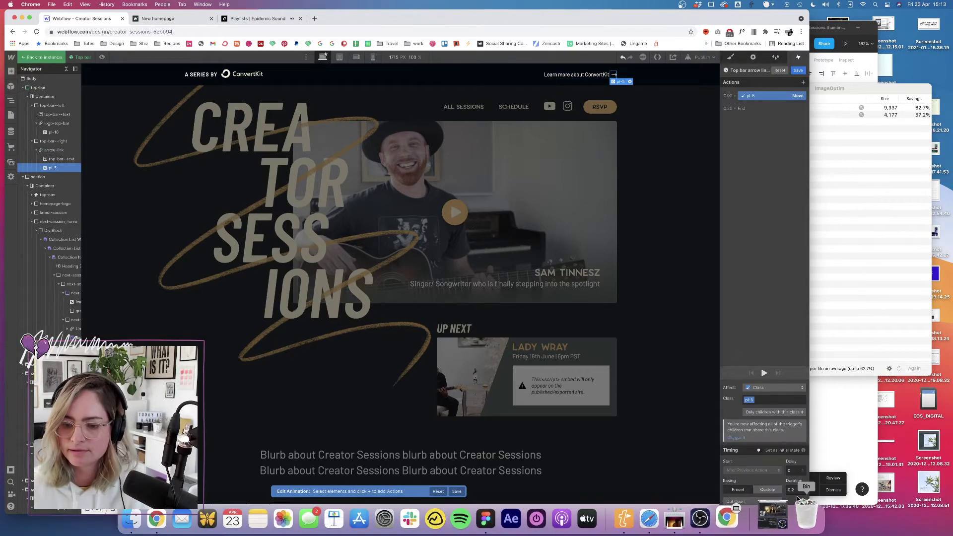
{"action": "scroll", "coordinate": [797, 469], "scroll_direction": "down", "scroll_amount": 2}
{"action": "scroll", "coordinate": [797, 469], "scroll_direction": "down", "scroll_amount": 2}
{"action": "type", "text": "0"}
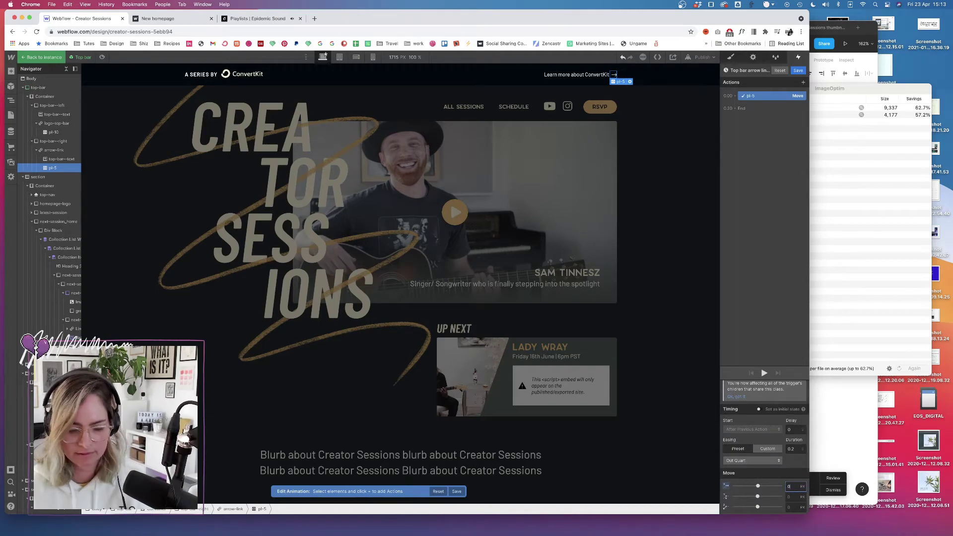
{"action": "key", "text": "Tab"}
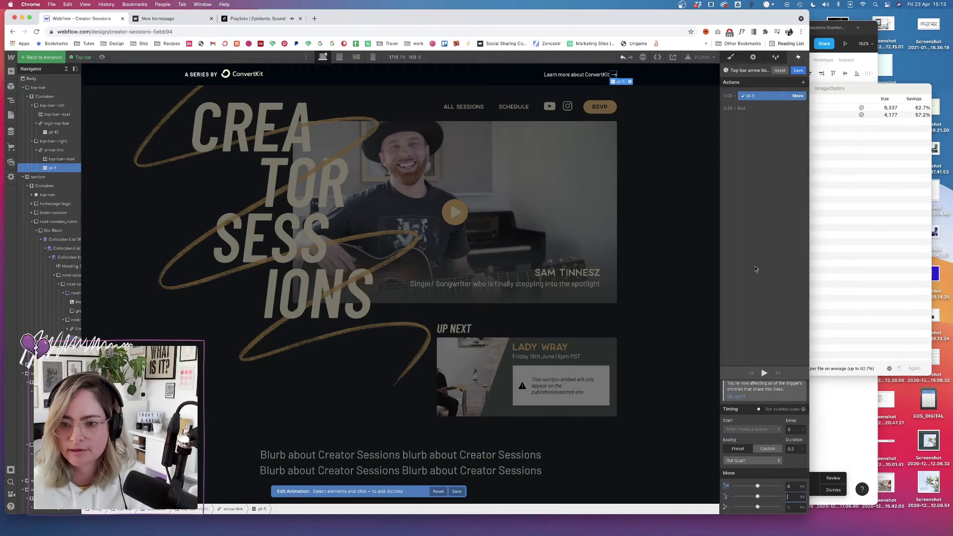
{"action": "left_click", "coordinate": [798, 71]}
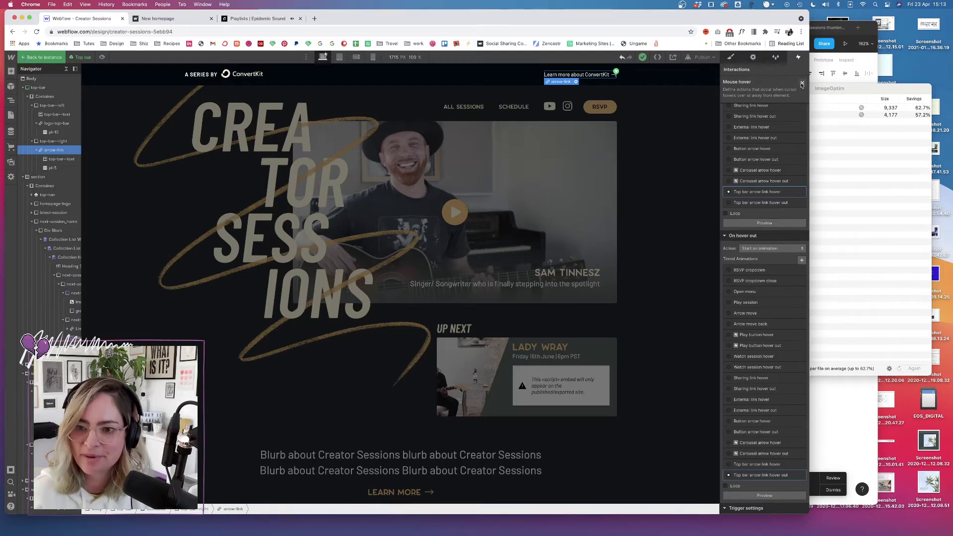
{"action": "left_click", "coordinate": [101, 58]}
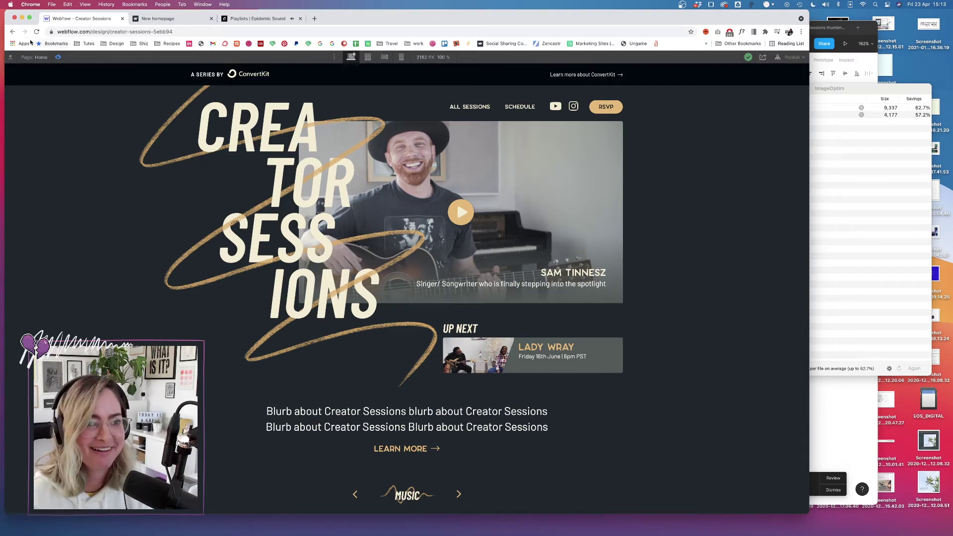
{"action": "left_click", "coordinate": [58, 58]}
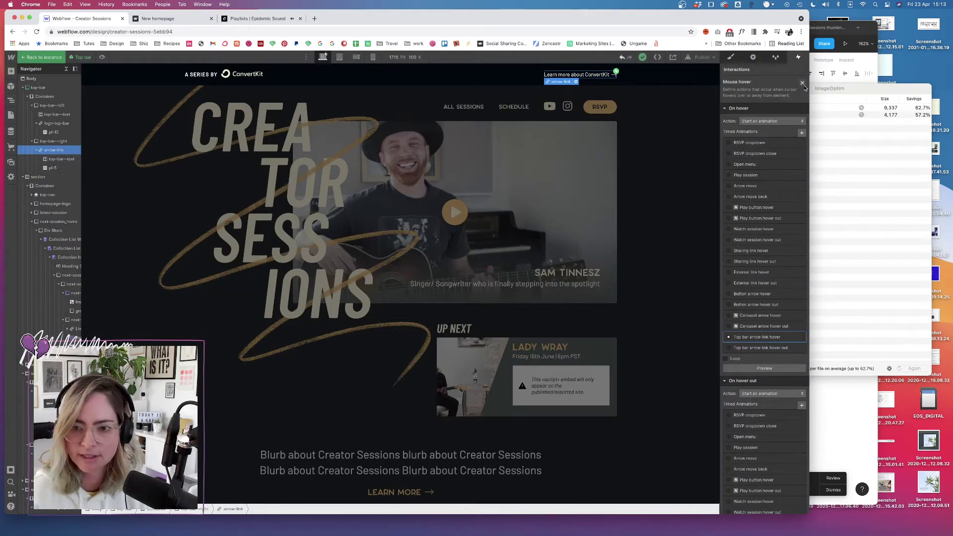
- Inspect the arrow-link class's hover-state styles and return to its None state
{"action": "left_click", "coordinate": [732, 58]}
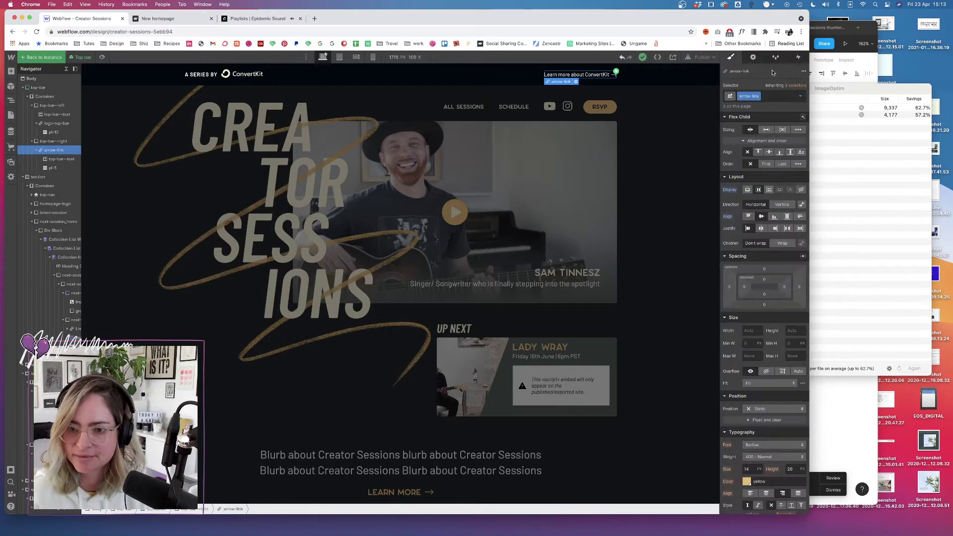
{"action": "left_click", "coordinate": [801, 96]}
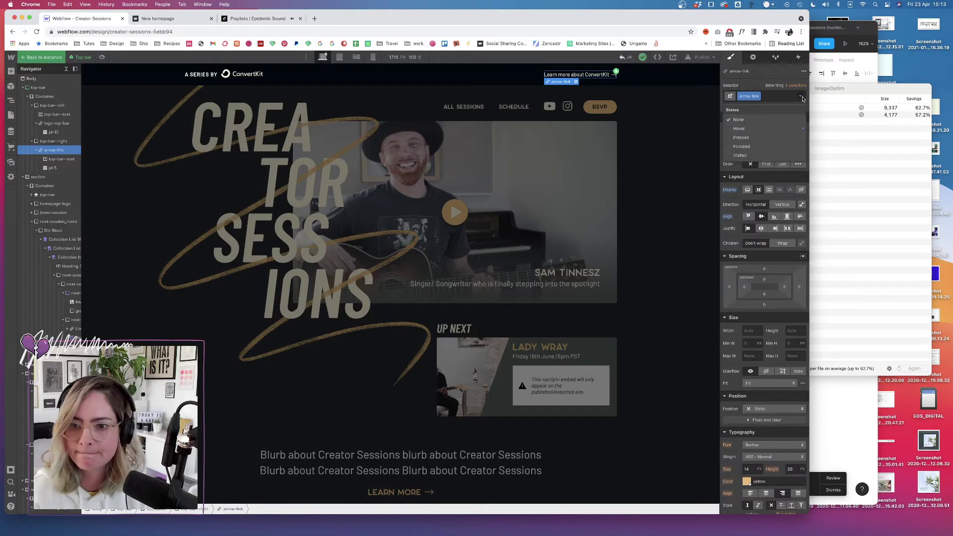
{"action": "left_click", "coordinate": [740, 128]}
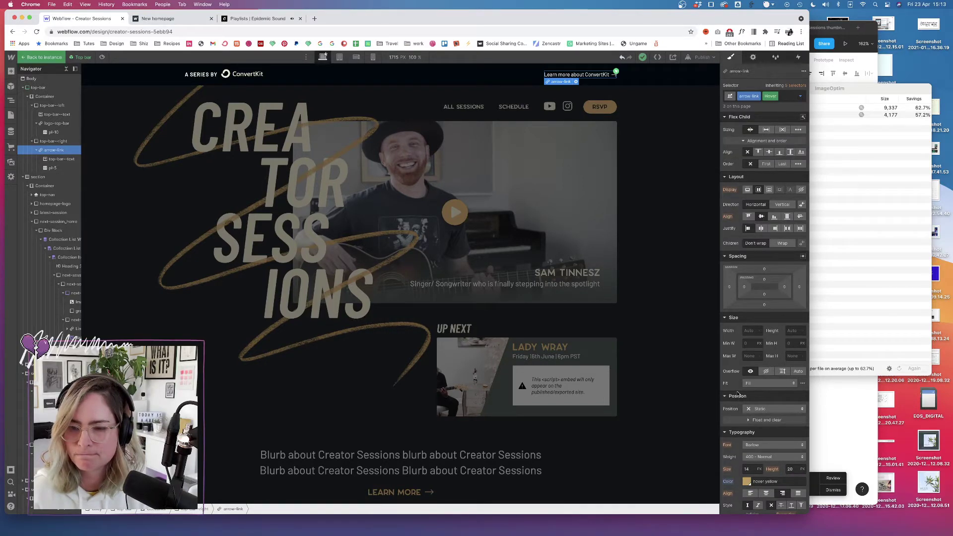
{"action": "left_click", "coordinate": [800, 96]}
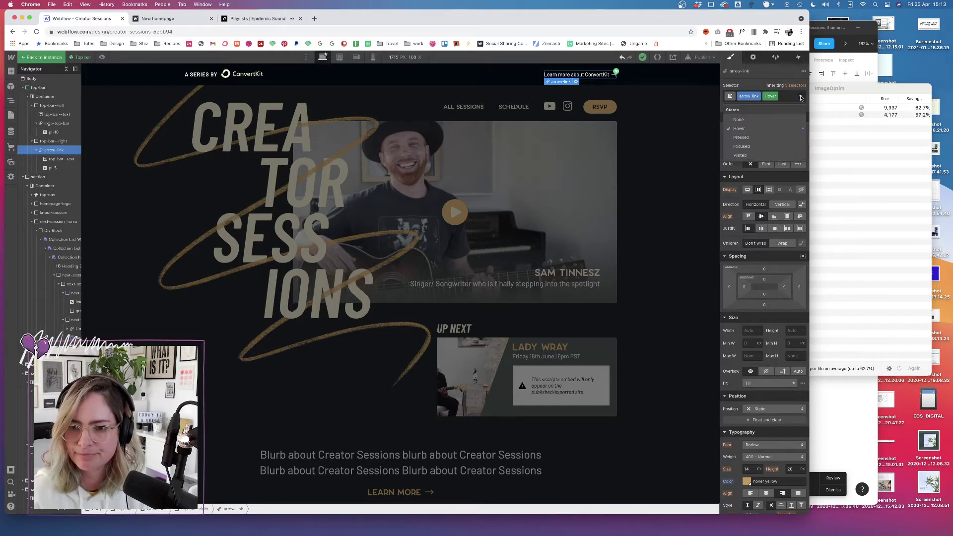
{"action": "left_click", "coordinate": [745, 120]}
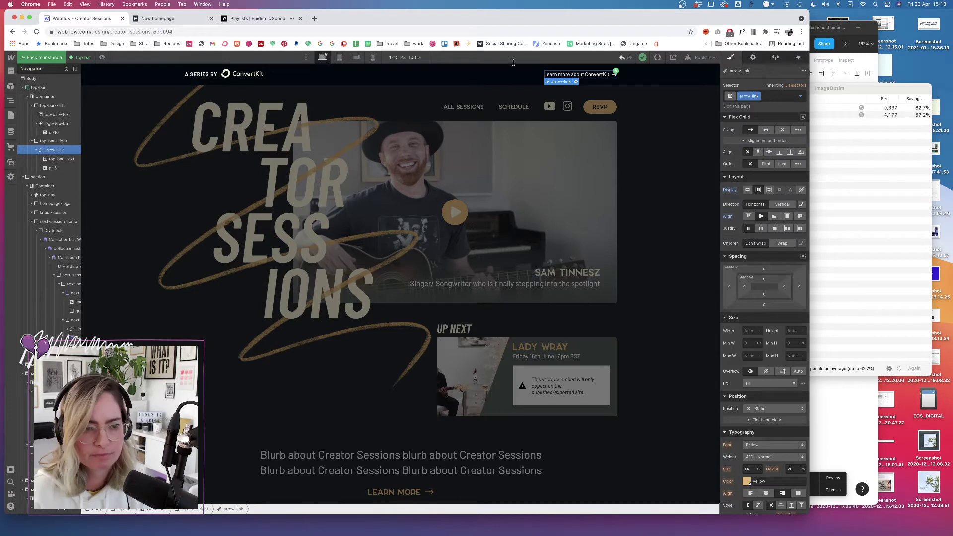
- Replace the top bar link's arrow-link class with a new class named "top-bar--arrow-link"
{"action": "left_click", "coordinate": [772, 94]}
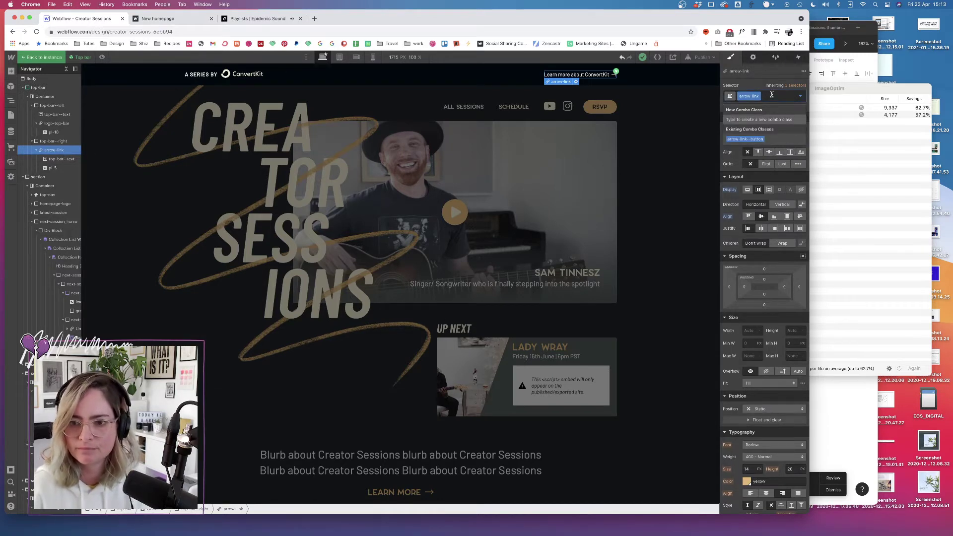
{"action": "key", "text": "BackSpace"}
{"action": "type", "text": "to"}
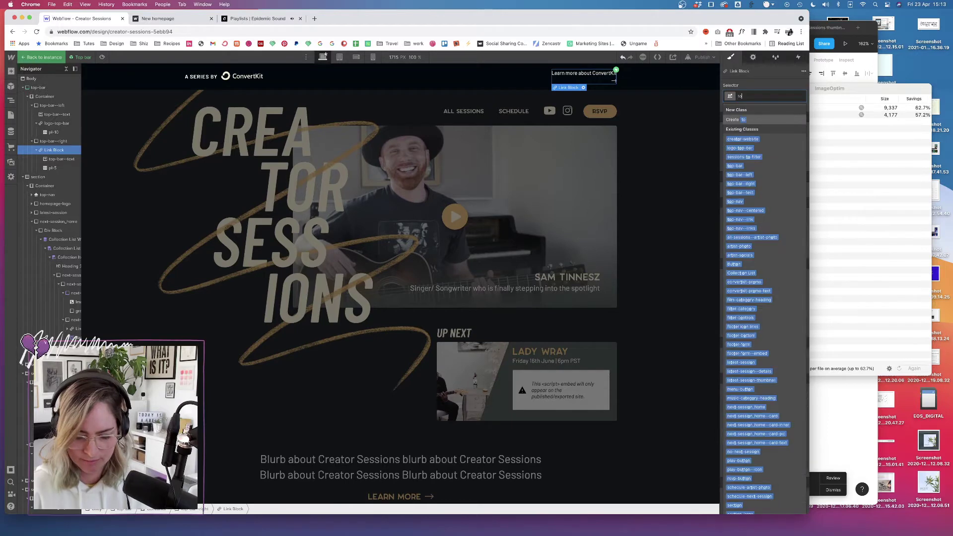
{"action": "type", "text": "p-bar--arrow"}
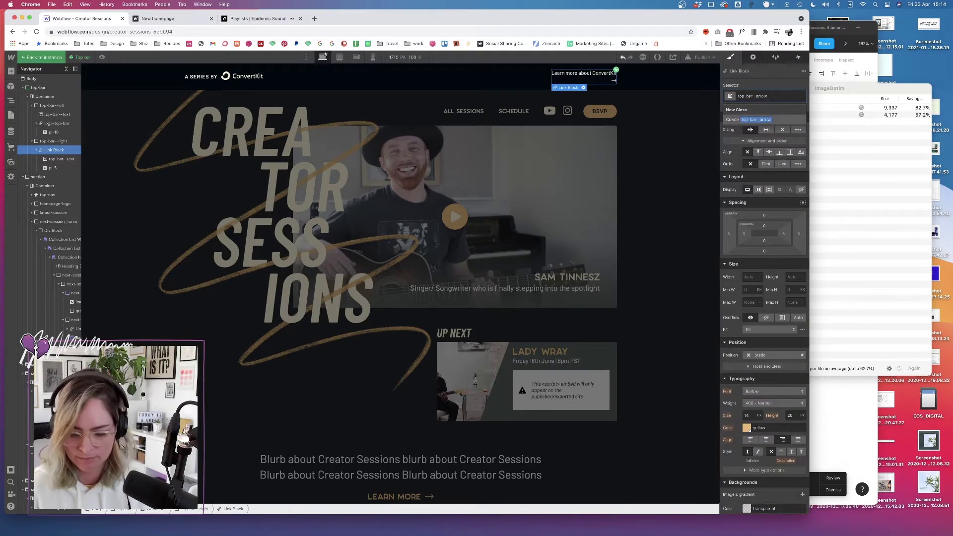
{"action": "type", "text": "-link"}
{"action": "key", "text": "Return"}
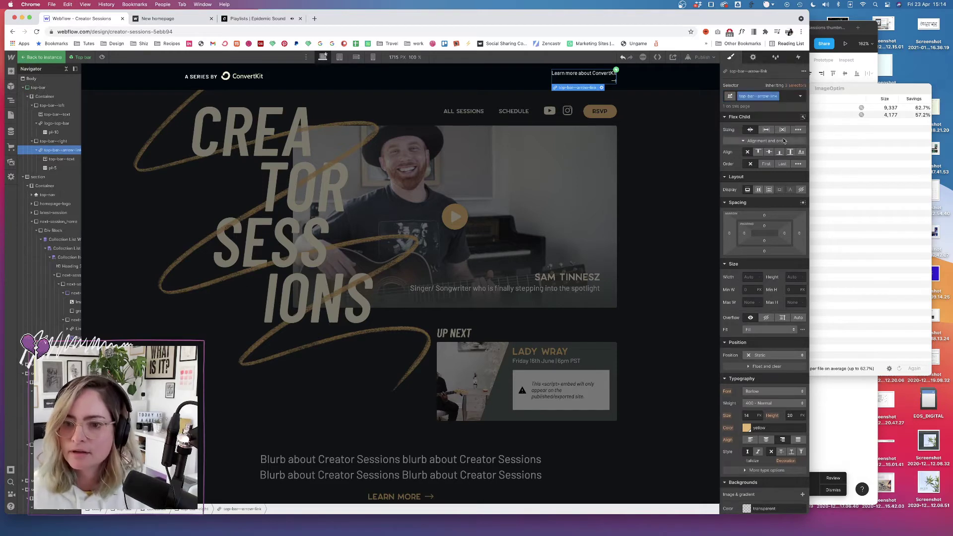
- Set the top bar arrow link to a horizontal flex layout with centred alignment and check it in page preview
{"action": "left_click", "coordinate": [758, 190]}
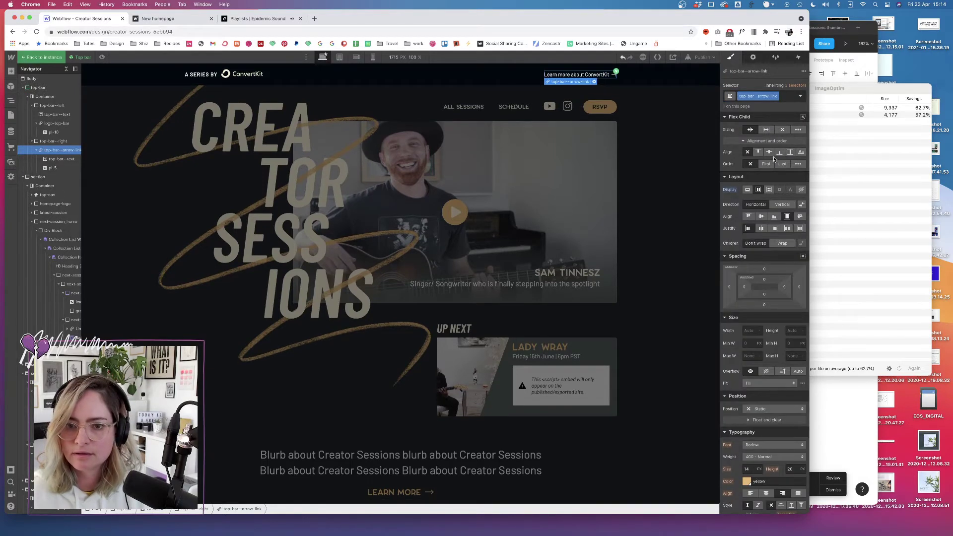
{"action": "left_click", "coordinate": [761, 217]}
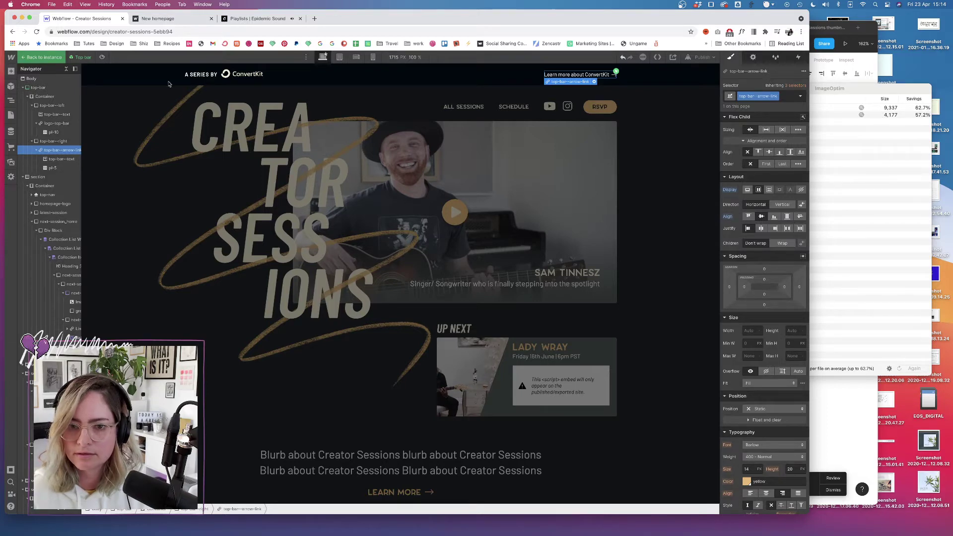
{"action": "left_click", "coordinate": [102, 58]}
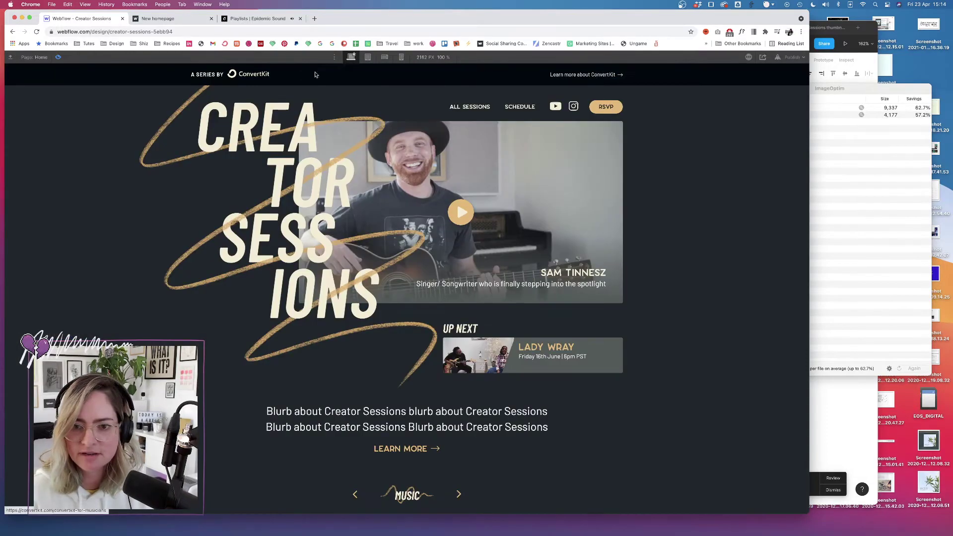
{"action": "left_click", "coordinate": [59, 57]}
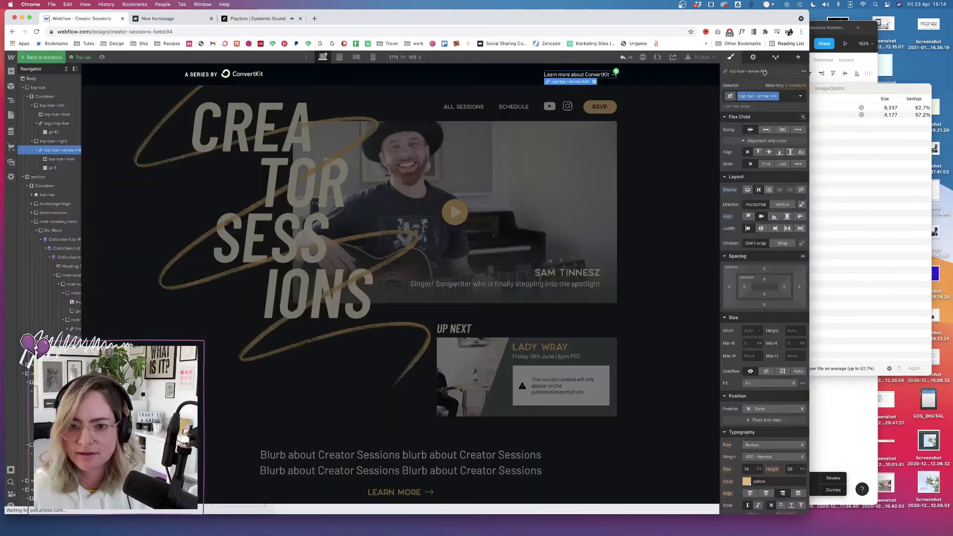
- Lower the opacity of the top bar arrow link's hover state to 80%
{"action": "left_click", "coordinate": [803, 97]}
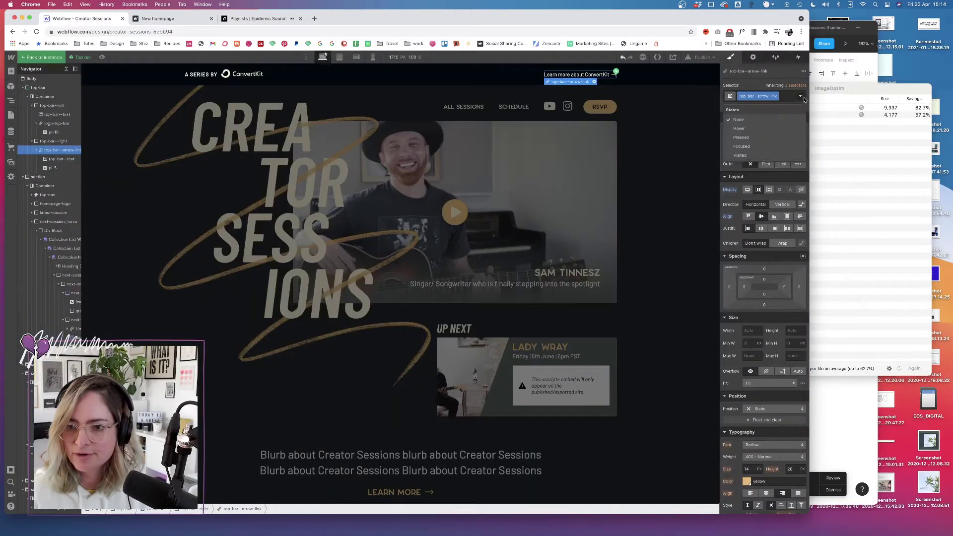
{"action": "left_click", "coordinate": [751, 129]}
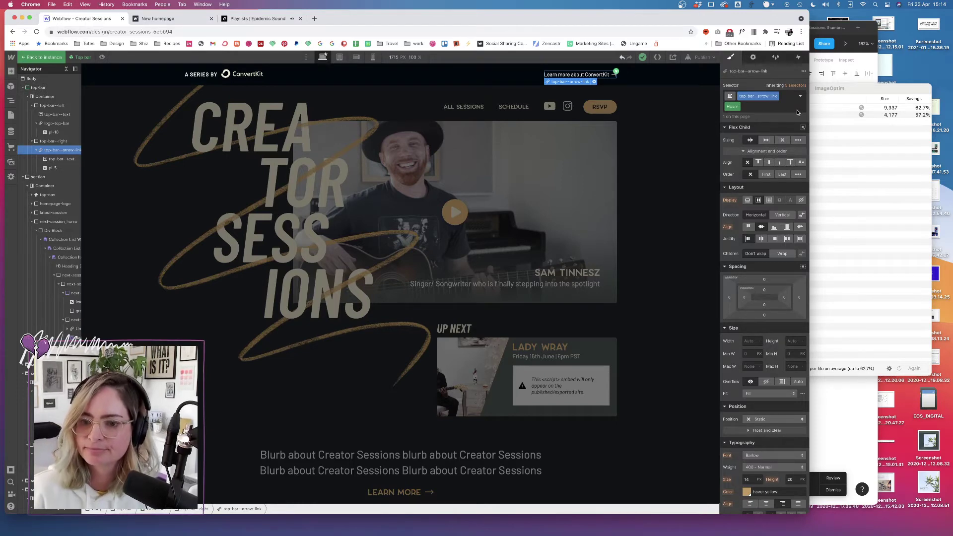
{"action": "scroll", "coordinate": [780, 265], "scroll_direction": "down", "scroll_amount": 3}
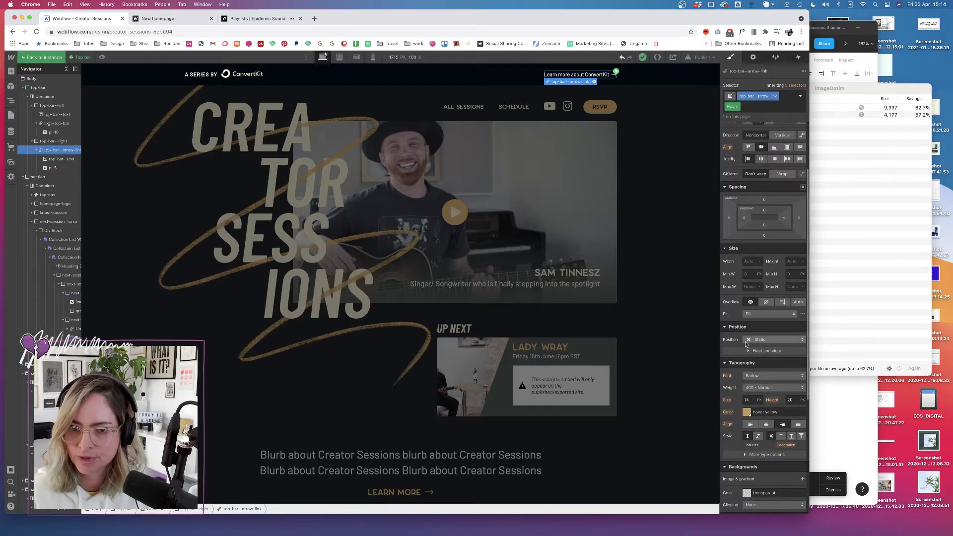
{"action": "scroll", "coordinate": [761, 368], "scroll_direction": "down", "scroll_amount": 7}
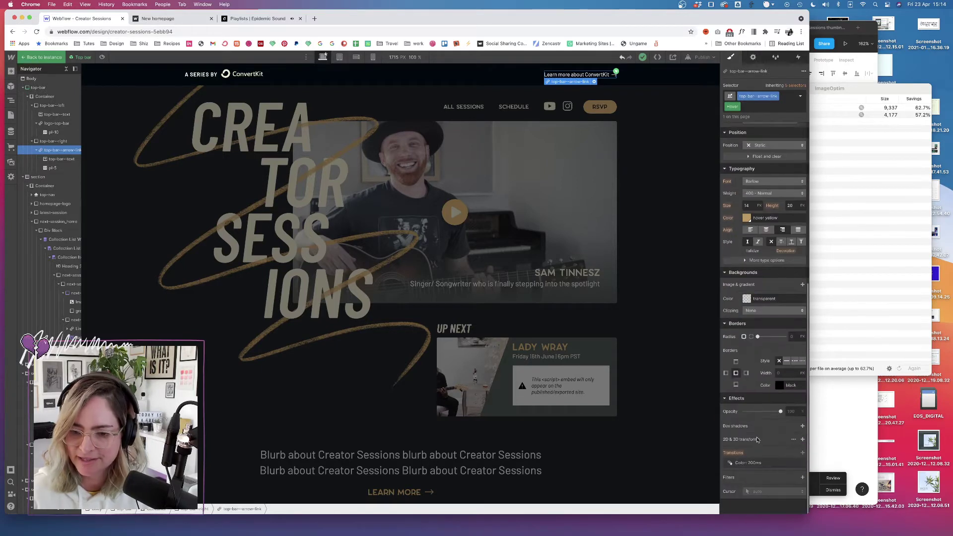
{"action": "left_click_drag", "start_coordinate": [781, 411], "coordinate": [777, 412]}
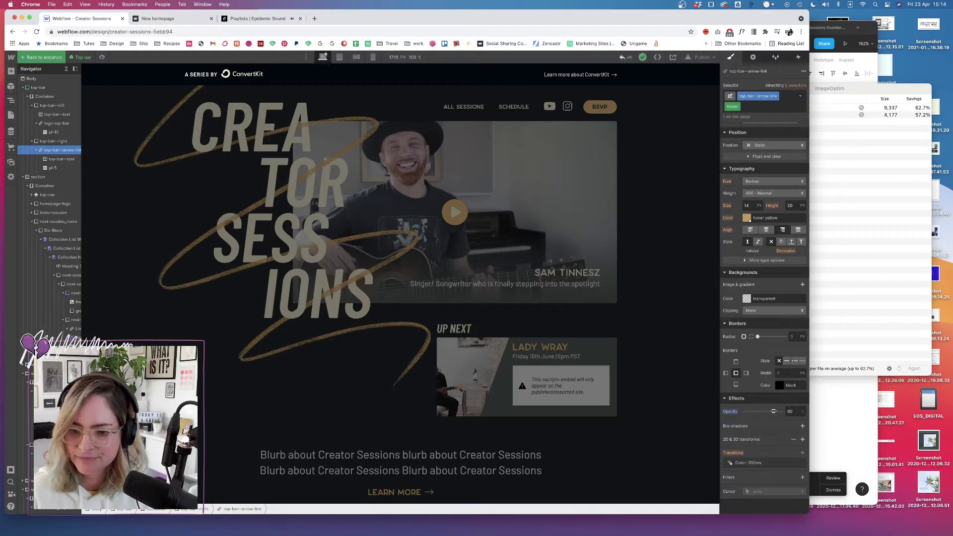
{"action": "left_click_drag", "start_coordinate": [774, 411], "coordinate": [773, 411]}
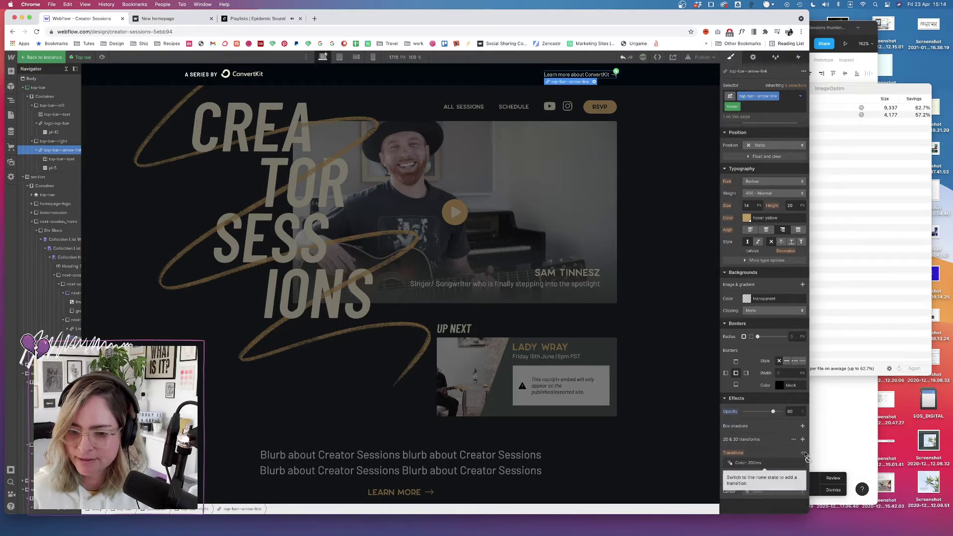
- Add an opacity transition of 200 ms with ease easing to the top bar arrow link's None state
{"action": "left_click", "coordinate": [800, 96]}
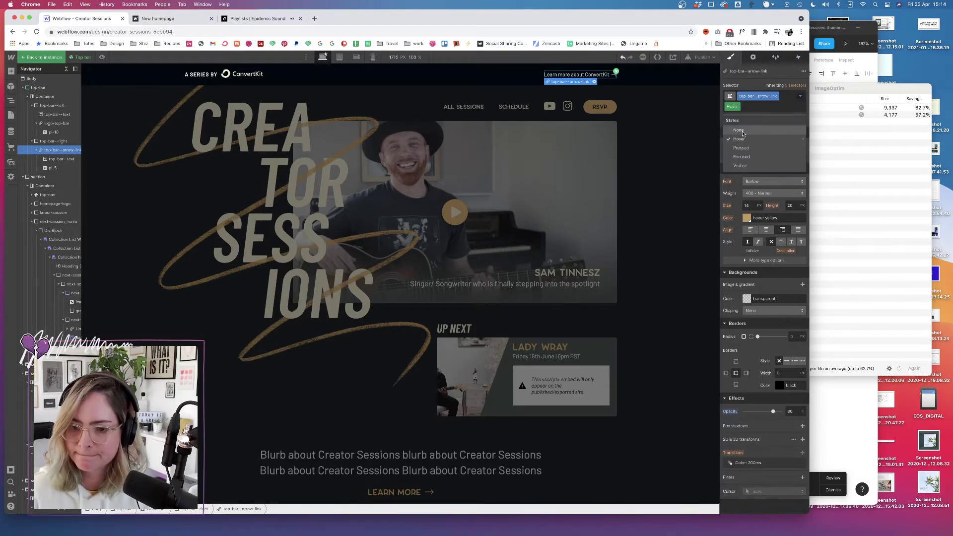
{"action": "left_click", "coordinate": [744, 132]}
{"action": "left_click", "coordinate": [801, 454]}
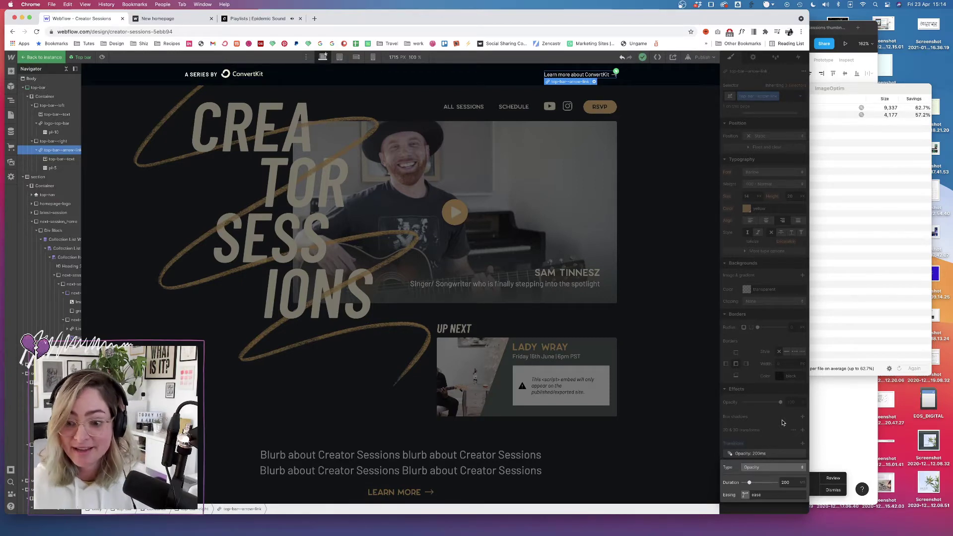
{"action": "left_click", "coordinate": [769, 400]}
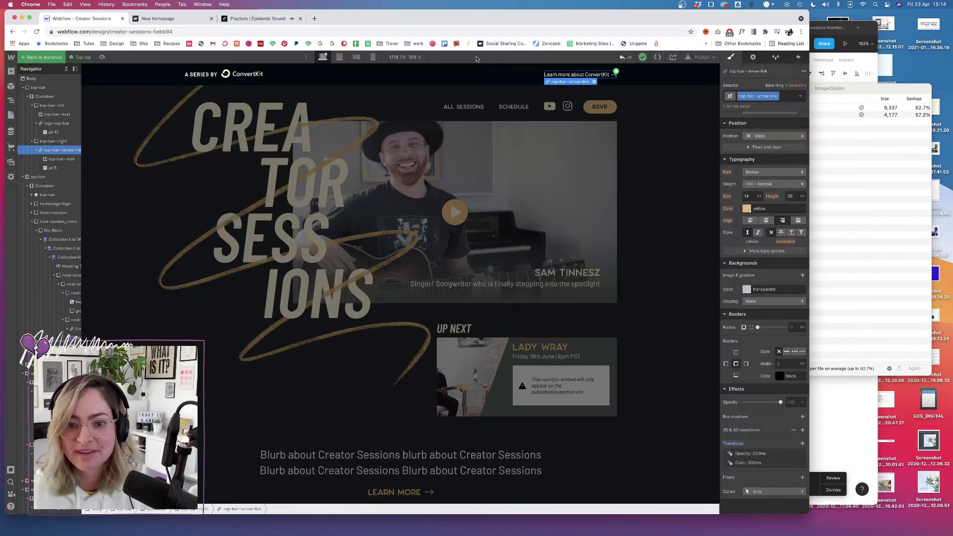
- Test the top bar arrow link's hover in page preview and look at the All Sessions page
{"action": "left_click", "coordinate": [102, 57]}
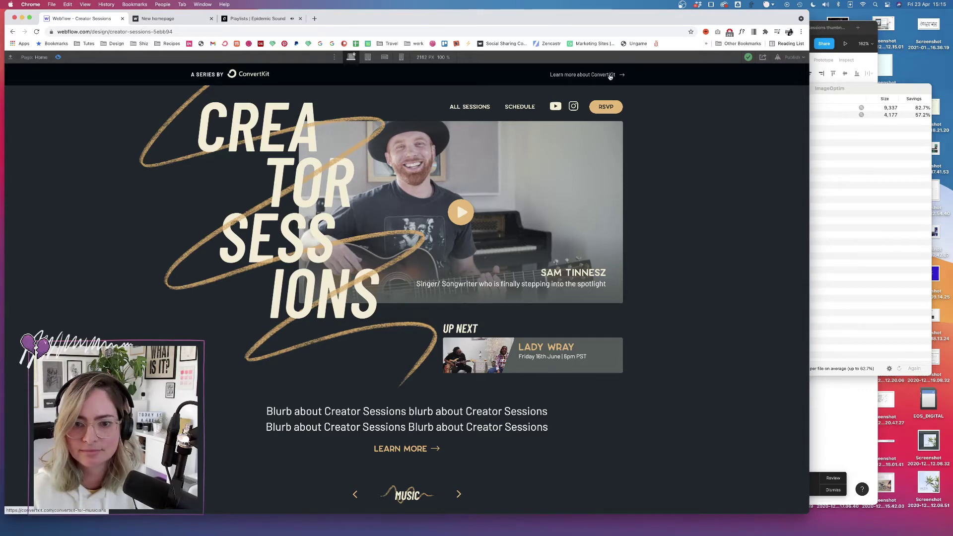
{"action": "left_click", "coordinate": [451, 107]}
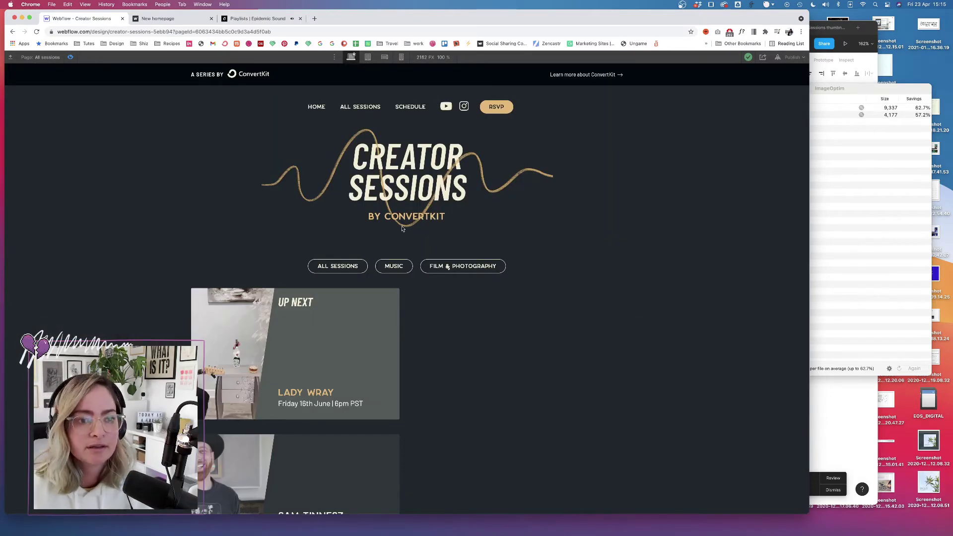
{"action": "left_click", "coordinate": [70, 58]}
- Publish the site to the webflow.io staging domain only and reload the published homepage
{"action": "left_click", "coordinate": [702, 57]}
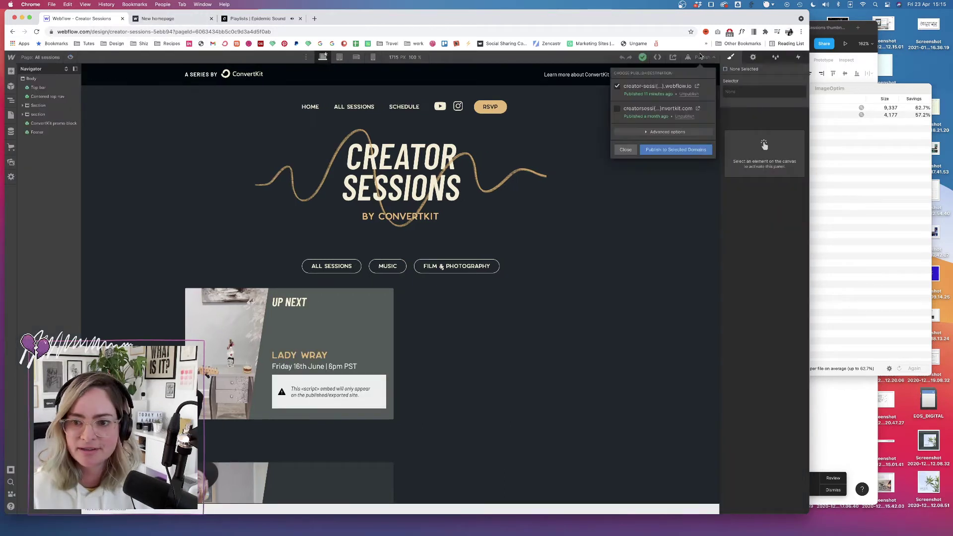
{"action": "left_click", "coordinate": [681, 150]}
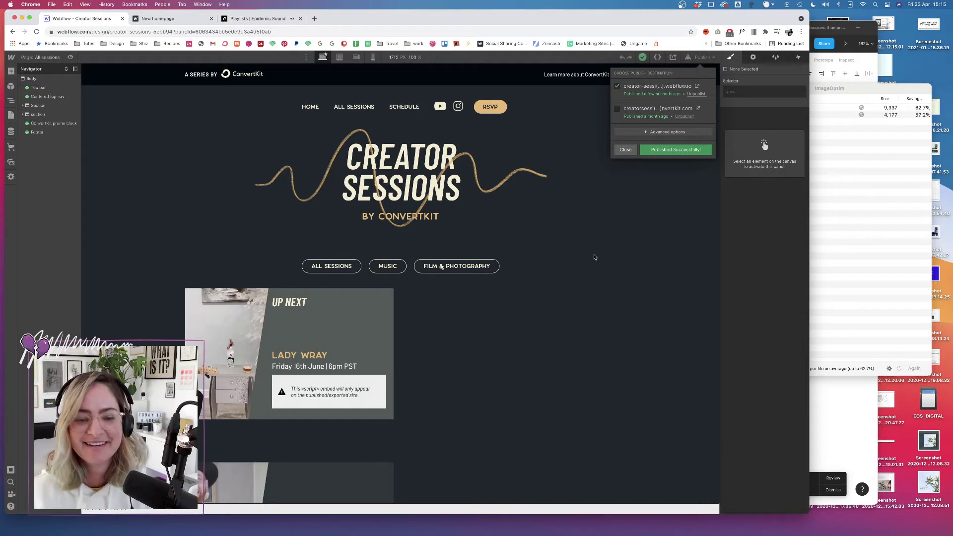
{"action": "left_click", "coordinate": [159, 18]}
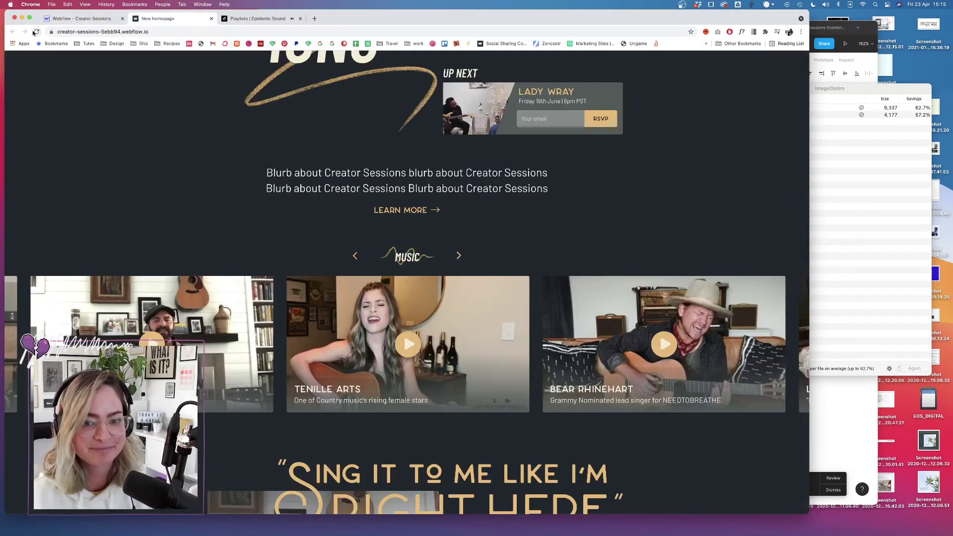
{"action": "left_click", "coordinate": [36, 32]}
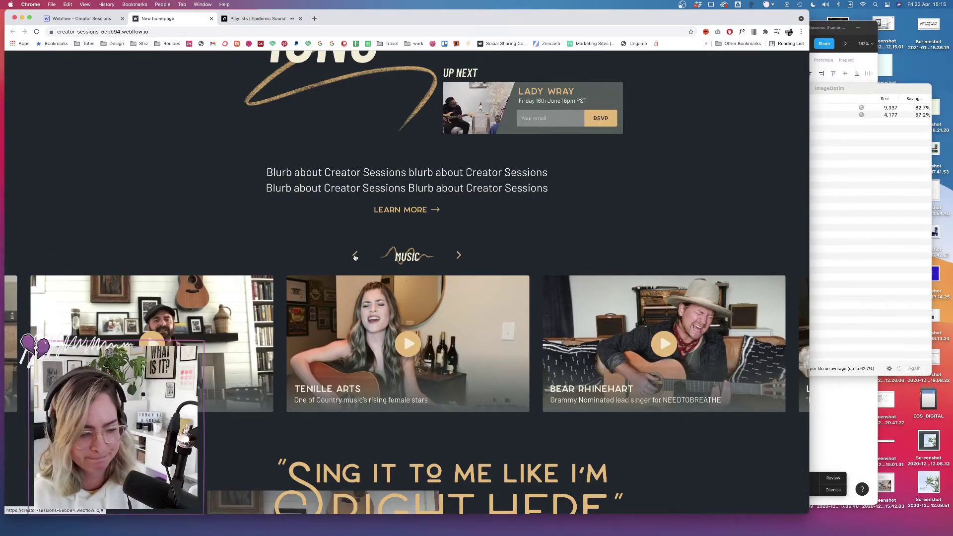
- Examine the hover effects on the published homepage's top bar, navigation links and carousel arrows
{"action": "scroll", "coordinate": [326, 225], "scroll_direction": "up", "scroll_amount": 2}
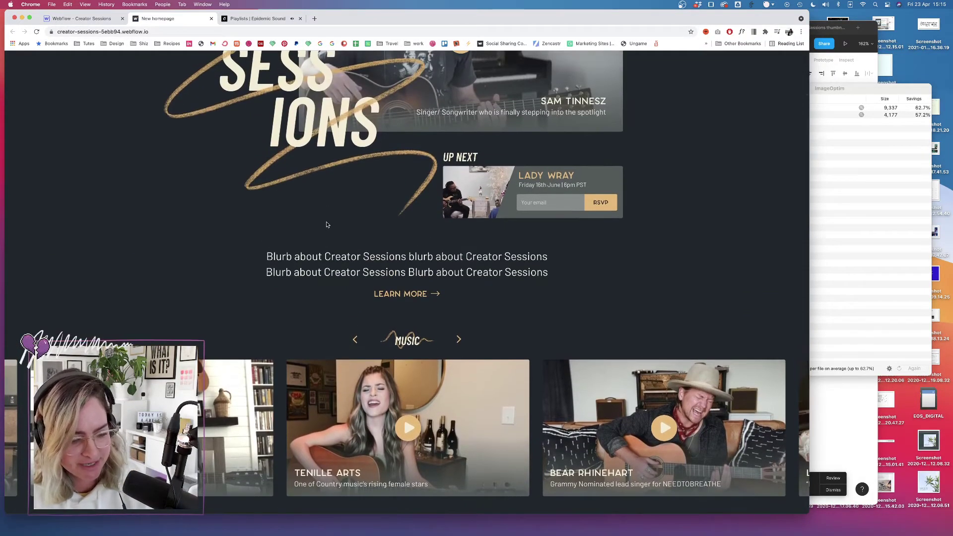
{"action": "scroll", "coordinate": [334, 197], "scroll_direction": "up", "scroll_amount": 4}
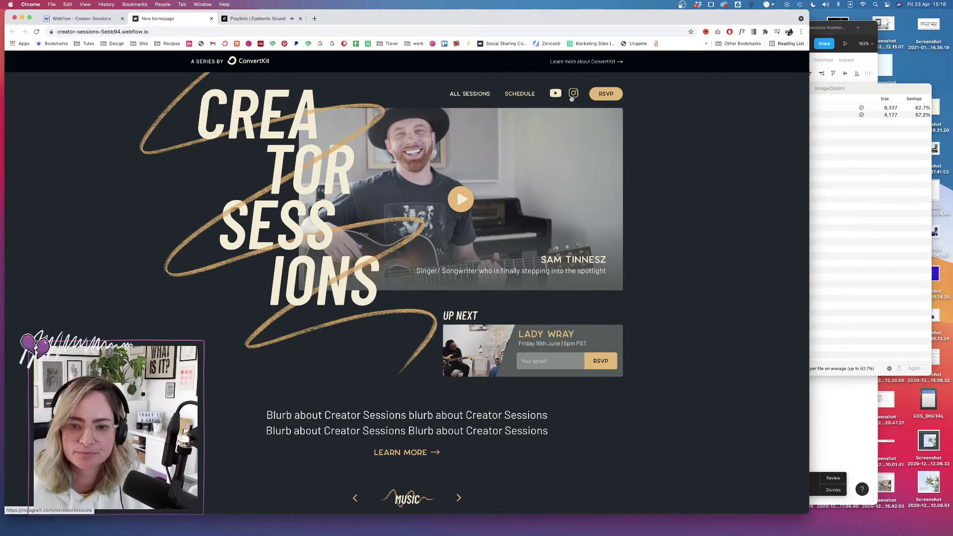
{"action": "scroll", "coordinate": [652, 227], "scroll_direction": "down", "scroll_amount": 3}
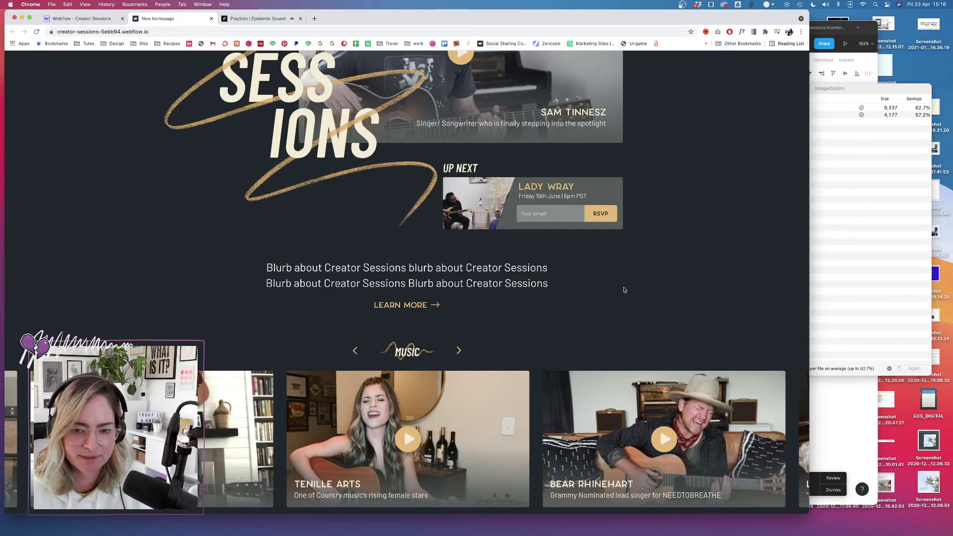
{"action": "scroll", "coordinate": [573, 302], "scroll_direction": "down", "scroll_amount": 3}
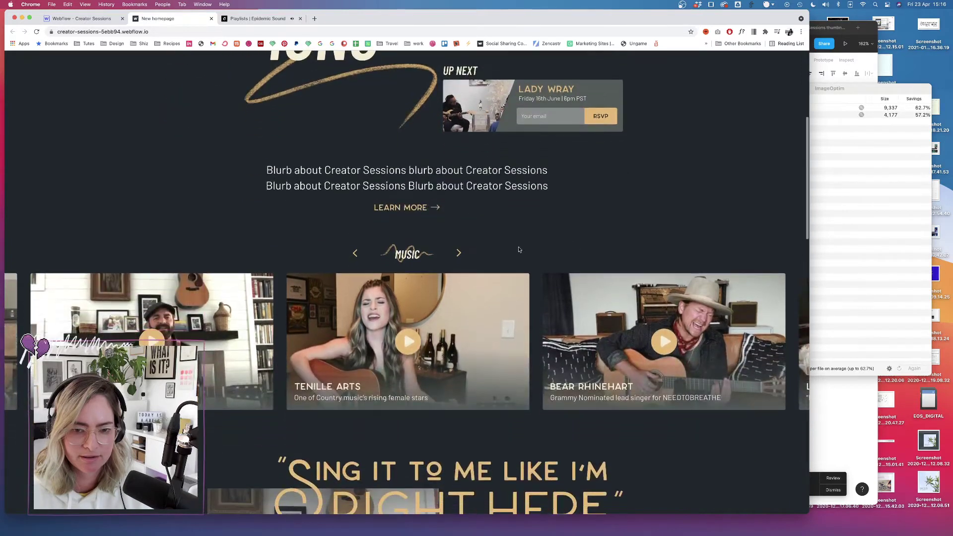
- Open the Tenille Arts session page from the carousel and examine its sharing and follow links
{"action": "left_click", "coordinate": [410, 344]}
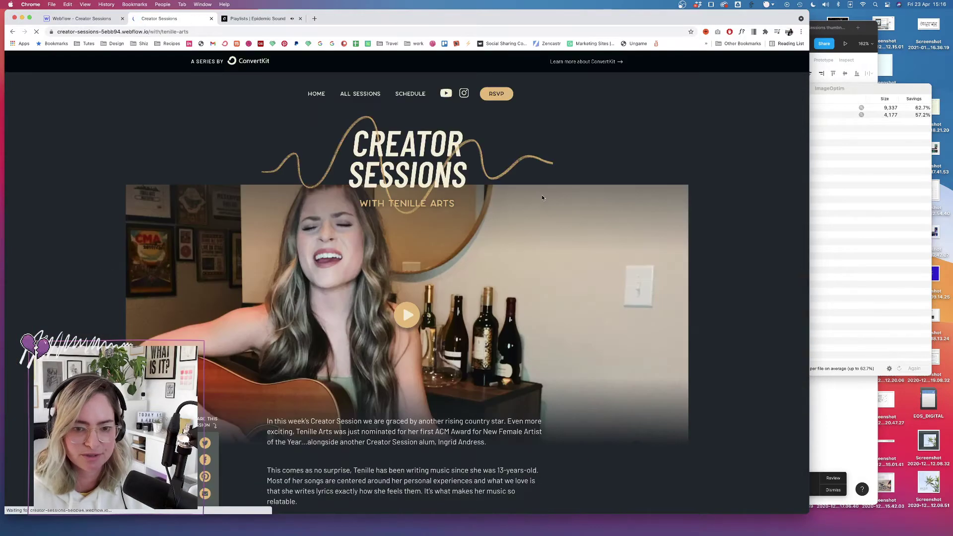
{"action": "scroll", "coordinate": [509, 284], "scroll_direction": "down", "scroll_amount": 4}
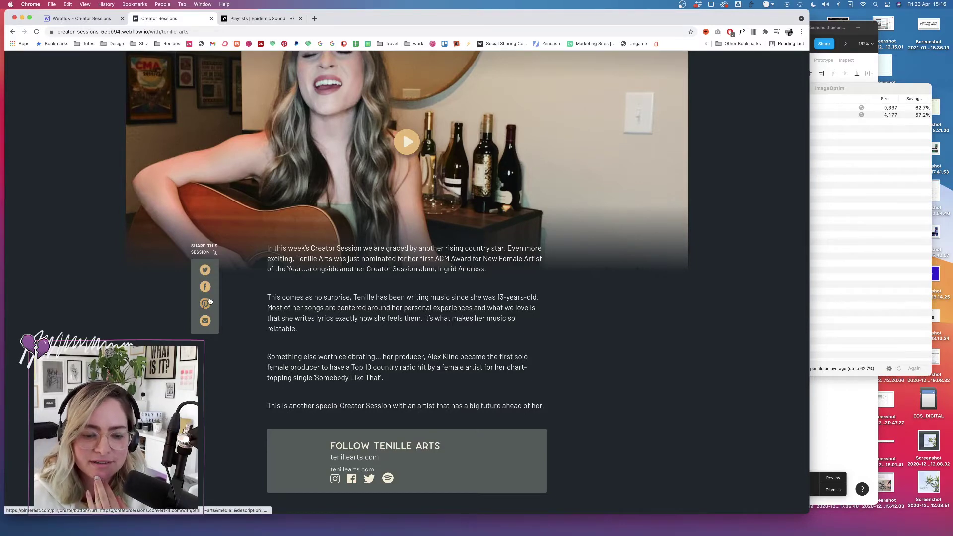
{"action": "scroll", "coordinate": [222, 324], "scroll_direction": "down", "scroll_amount": 4}
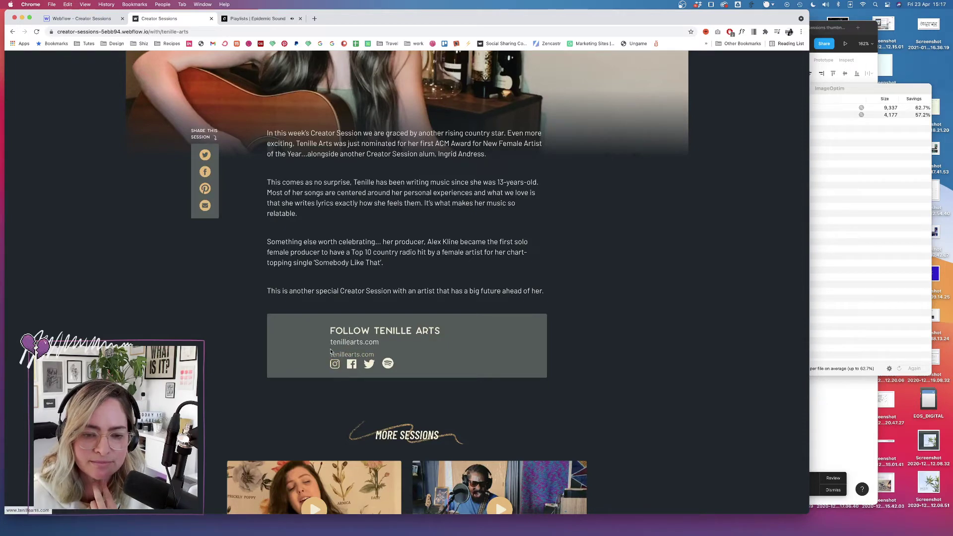
- Examine the More Sessions section and the share links on the published Tenille Arts page
{"action": "scroll", "coordinate": [298, 308], "scroll_direction": "down", "scroll_amount": 5}
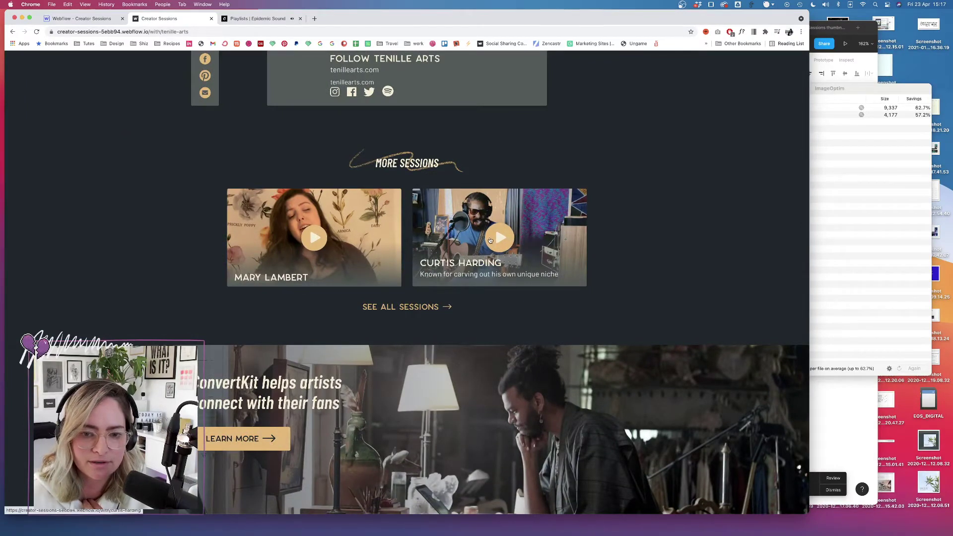
{"action": "scroll", "coordinate": [264, 134], "scroll_direction": "up", "scroll_amount": 2}
{"action": "scroll", "coordinate": [265, 134], "scroll_direction": "up", "scroll_amount": 2}
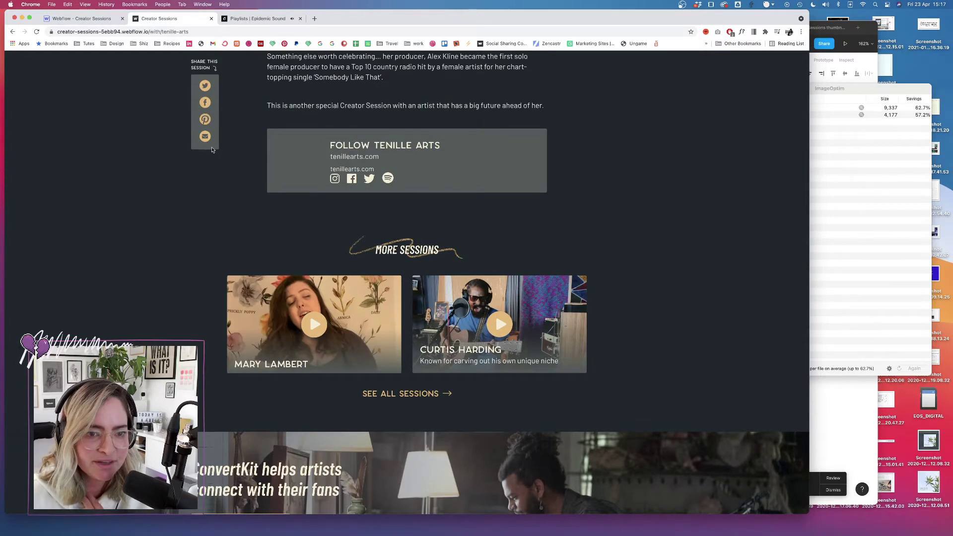
- Switch to the Webflow Designer, open the Sessions Template page and select the Twitter sharing link
{"action": "left_click", "coordinate": [97, 20]}
{"action": "key", "text": "Escape"}
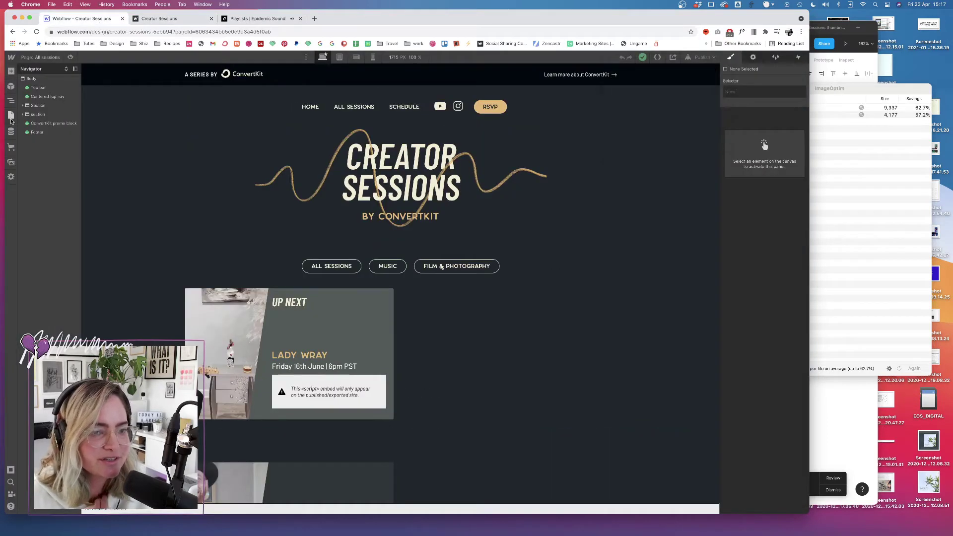
{"action": "left_click", "coordinate": [9, 116]}
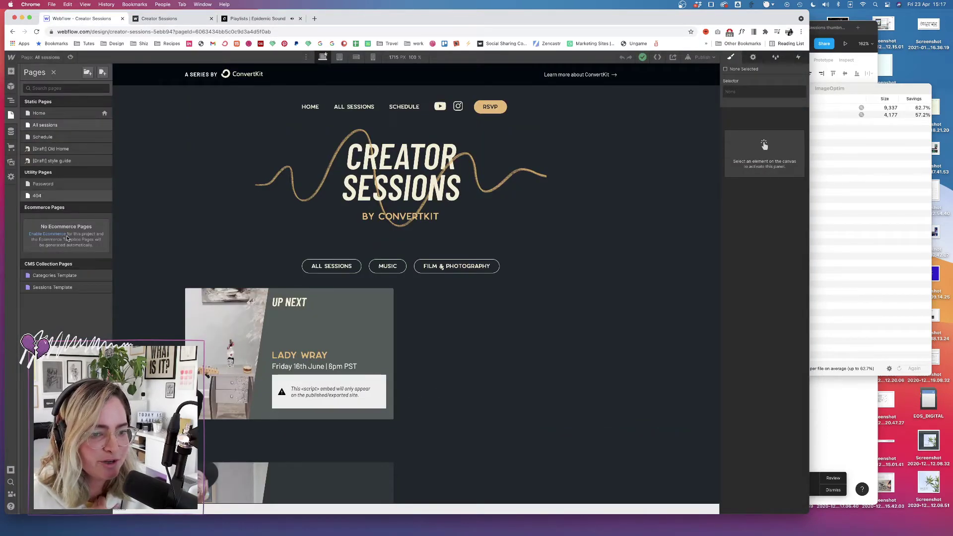
{"action": "left_click", "coordinate": [81, 290]}
{"action": "scroll", "coordinate": [447, 280], "scroll_direction": "down", "scroll_amount": 3}
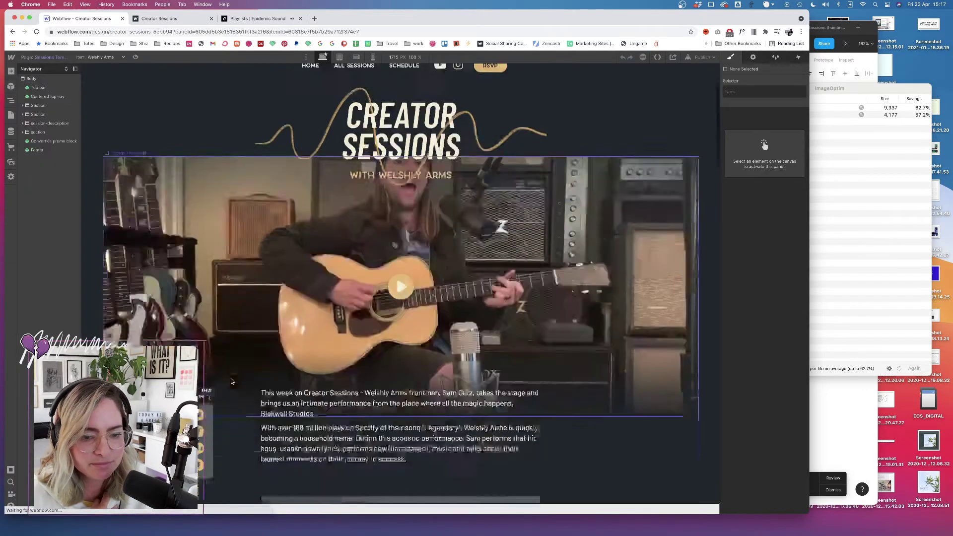
{"action": "left_click", "coordinate": [204, 331]}
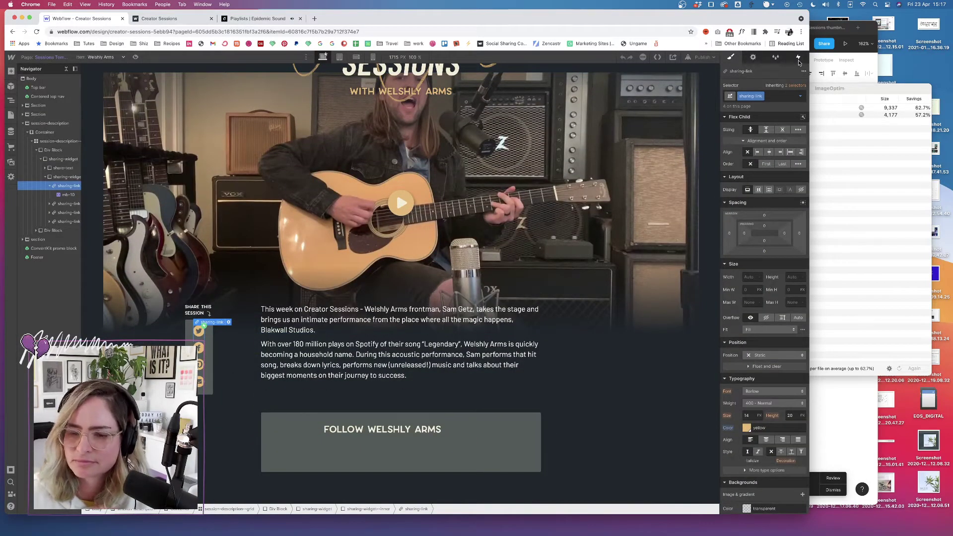
- Test the sharing icons' hover in page preview and inspect the Twitter sharing link and its nested embed
{"action": "scroll", "coordinate": [55, 186], "scroll_direction": "right", "scroll_amount": 2}
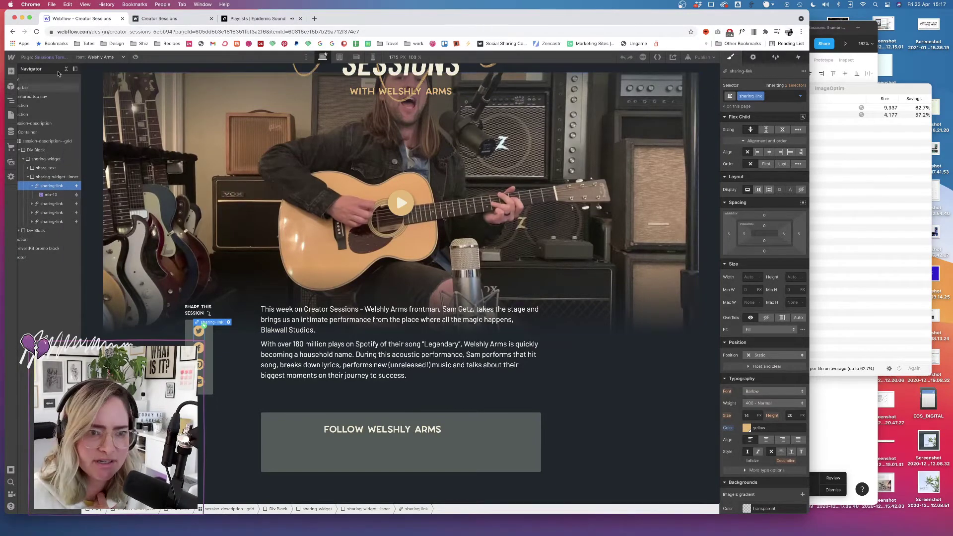
{"action": "key", "text": "super+shift+p"}
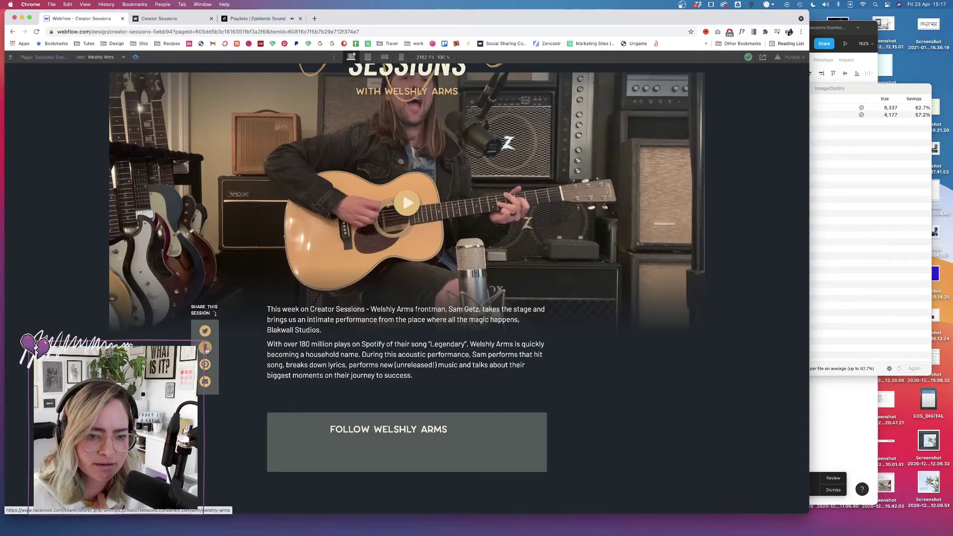
{"action": "left_click", "coordinate": [136, 58]}
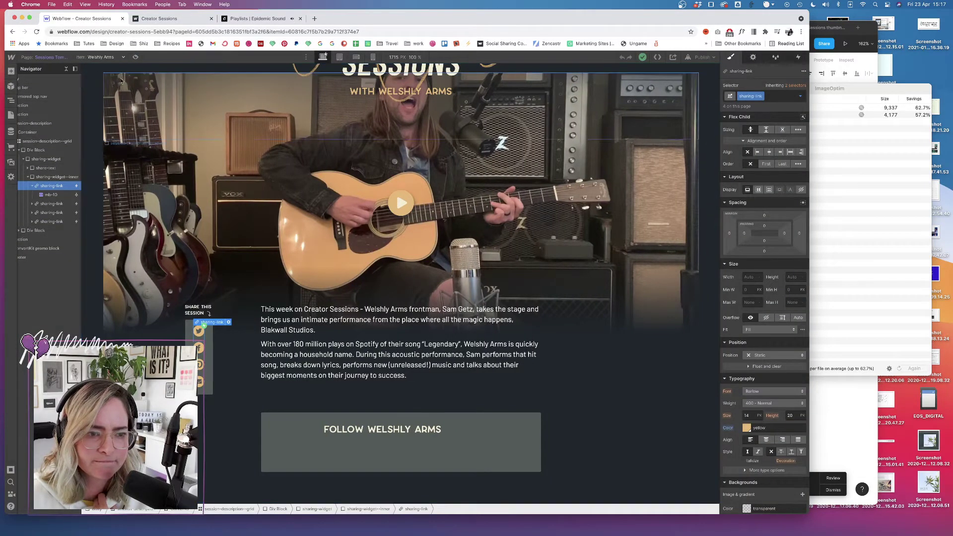
{"action": "left_click", "coordinate": [52, 195]}
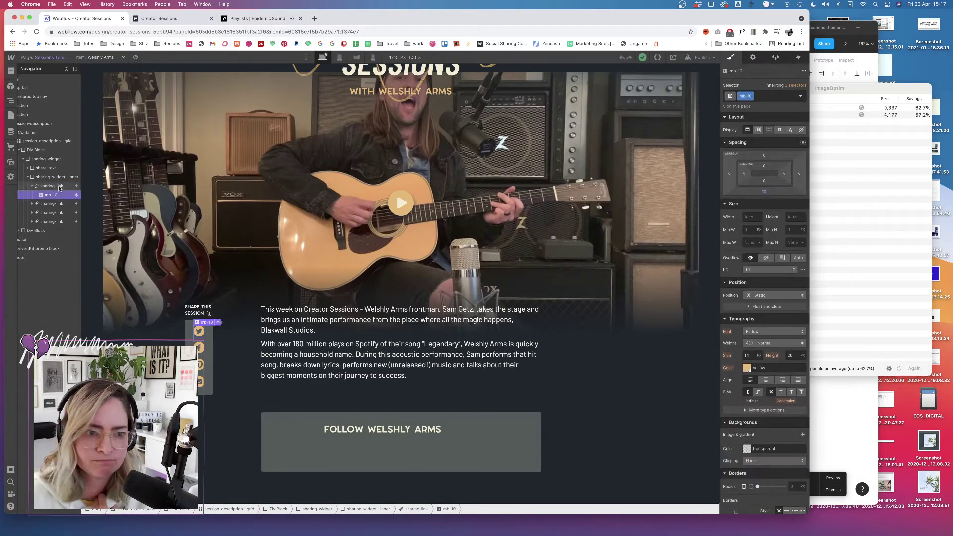
{"action": "left_click", "coordinate": [58, 186]}
- Reload the published Tenille Arts page and compare its sharing icons' hover with the Designer's page preview
{"action": "left_click", "coordinate": [182, 19]}
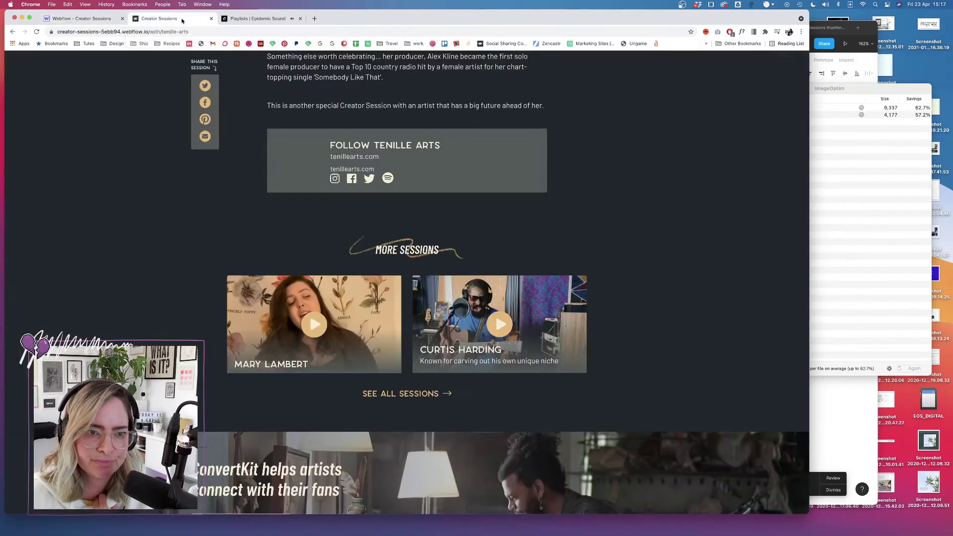
{"action": "left_click", "coordinate": [38, 31]}
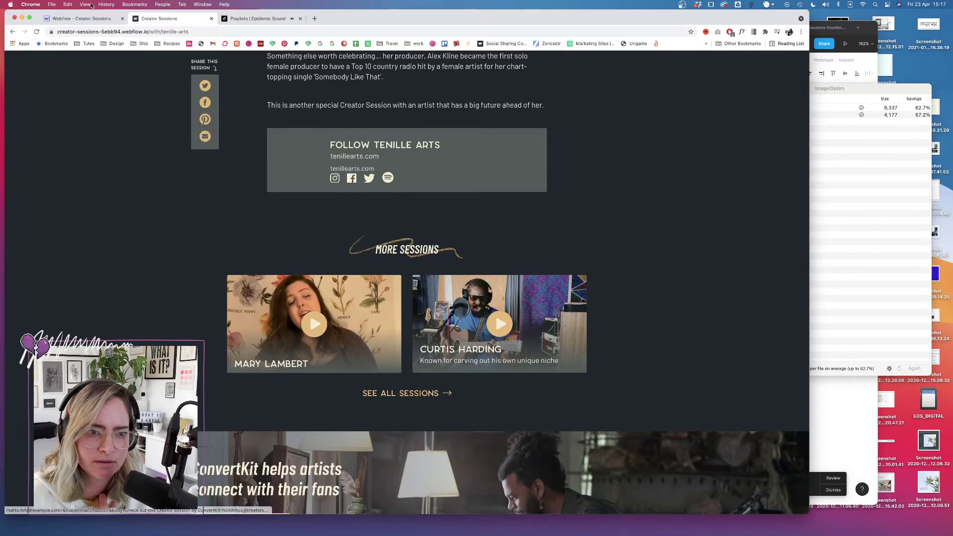
{"action": "left_click", "coordinate": [89, 18]}
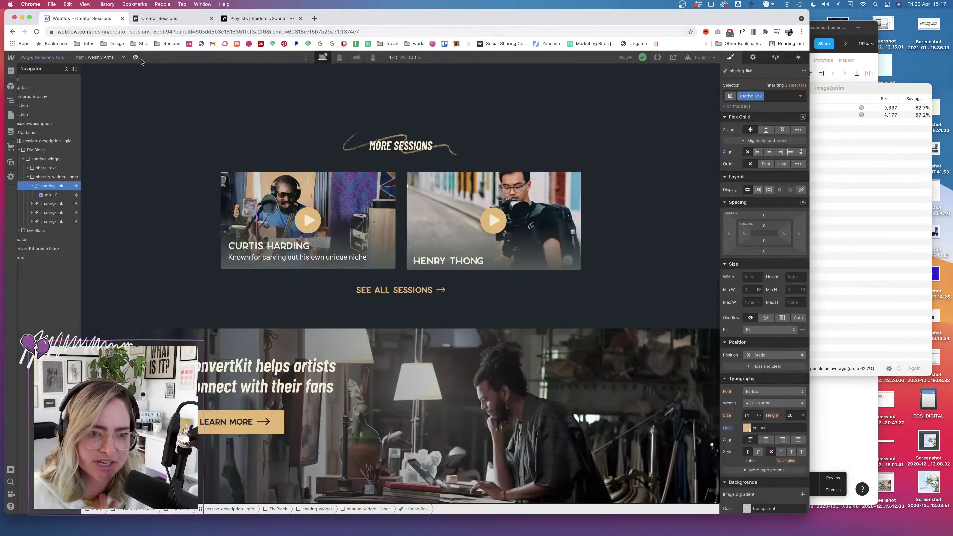
{"action": "left_click", "coordinate": [136, 58]}
{"action": "scroll", "coordinate": [407, 249], "scroll_direction": "up", "scroll_amount": 5}
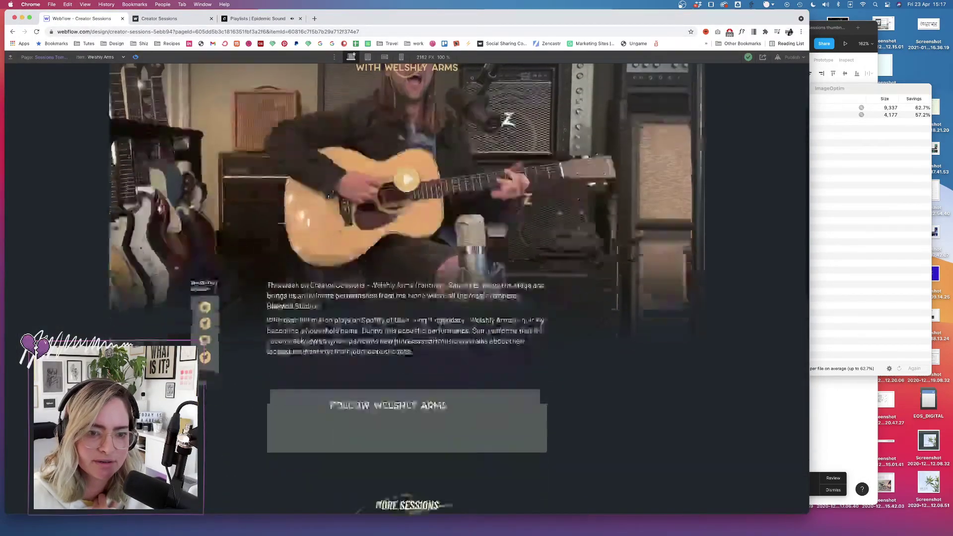
{"action": "scroll", "coordinate": [329, 197], "scroll_direction": "down", "scroll_amount": 3}
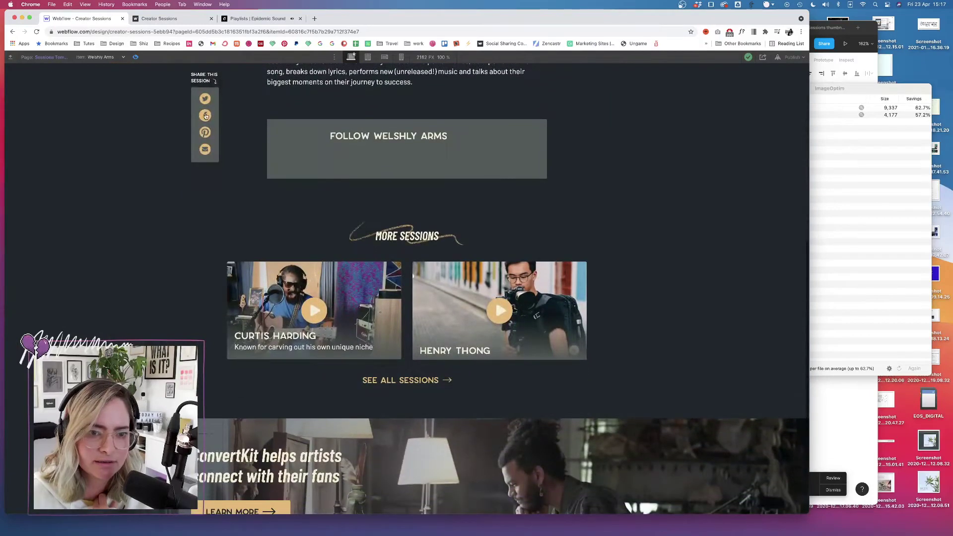
{"action": "left_click", "coordinate": [136, 58]}
- Switch the Sessions Template's displayed item to Tenille Arts
{"action": "scroll", "coordinate": [181, 128], "scroll_direction": "up", "scroll_amount": 8}
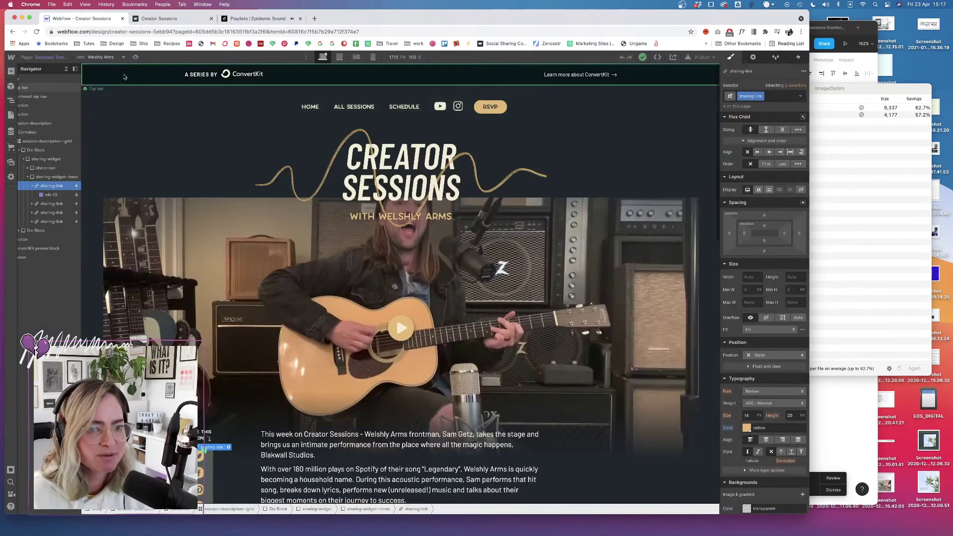
{"action": "left_click", "coordinate": [108, 60]}
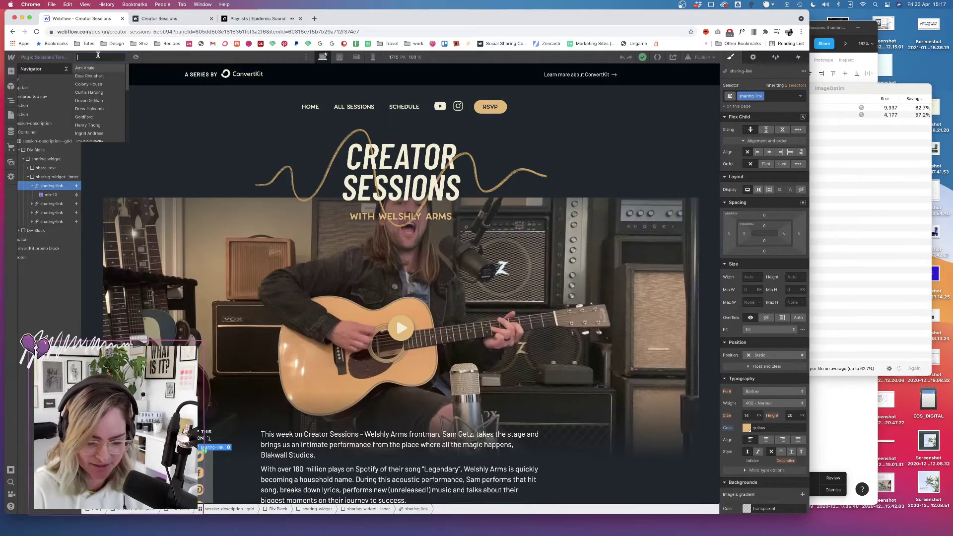
{"action": "type", "text": "teni"}
{"action": "left_click", "coordinate": [92, 68]}
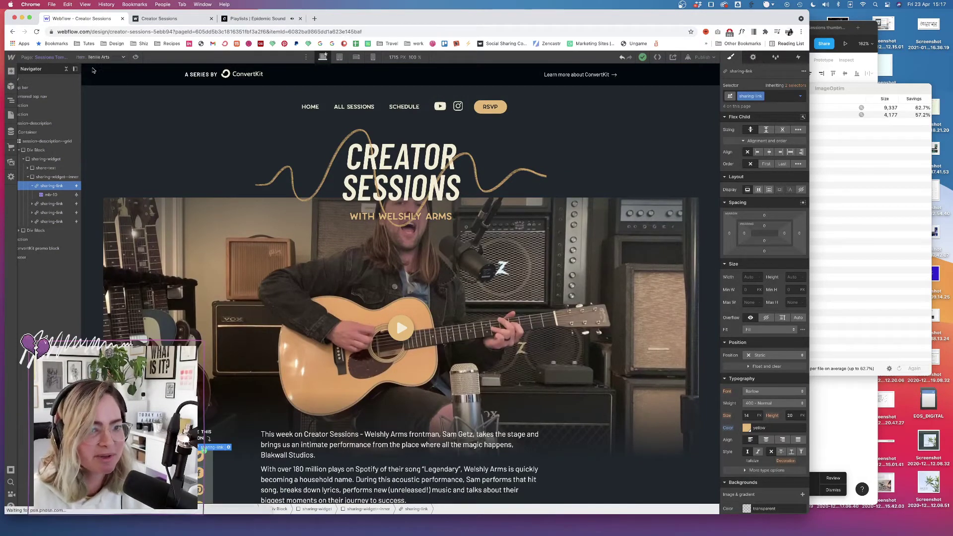
{"action": "scroll", "coordinate": [261, 321], "scroll_direction": "down", "scroll_amount": 4}
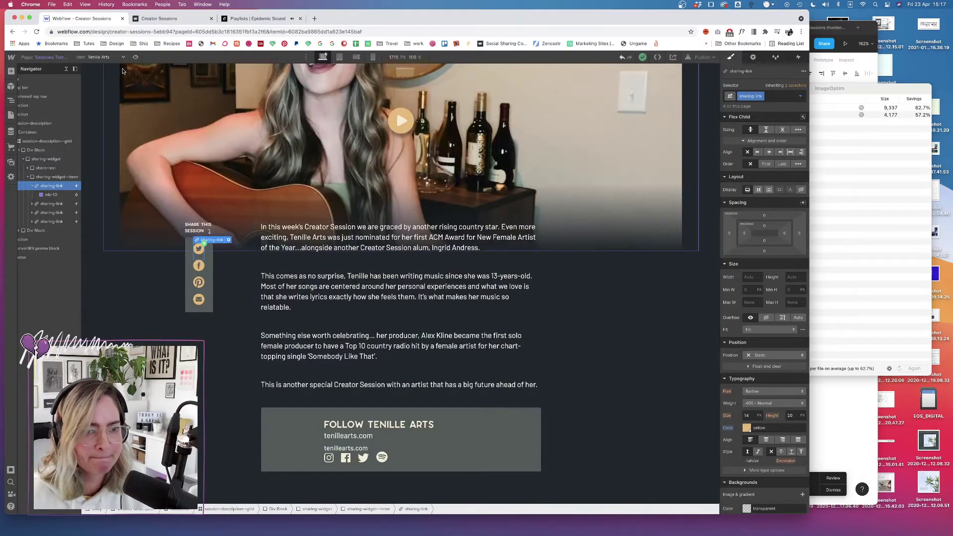
- Test the hover effects of the Tenille Arts sharing icons in page preview
{"action": "key", "text": "shift+p"}
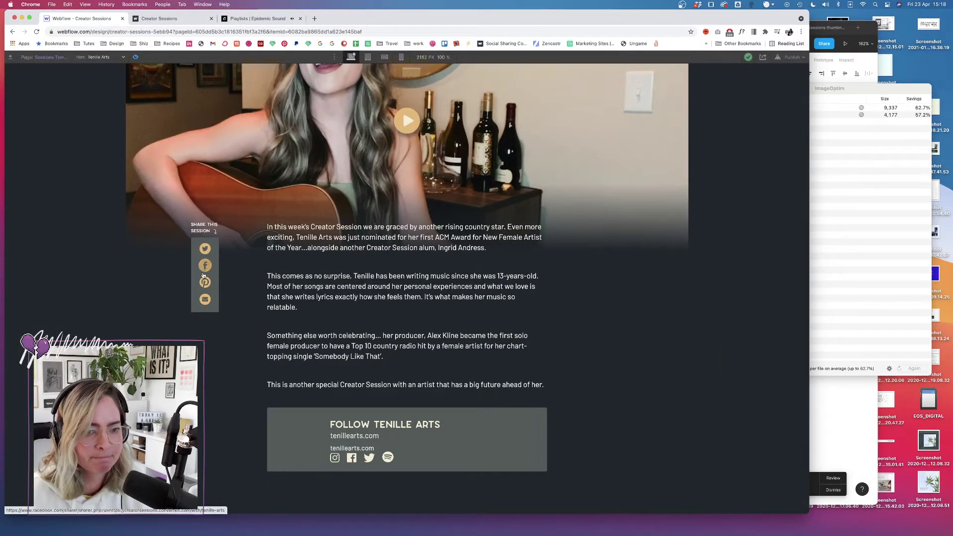
{"action": "left_click", "coordinate": [135, 57]}
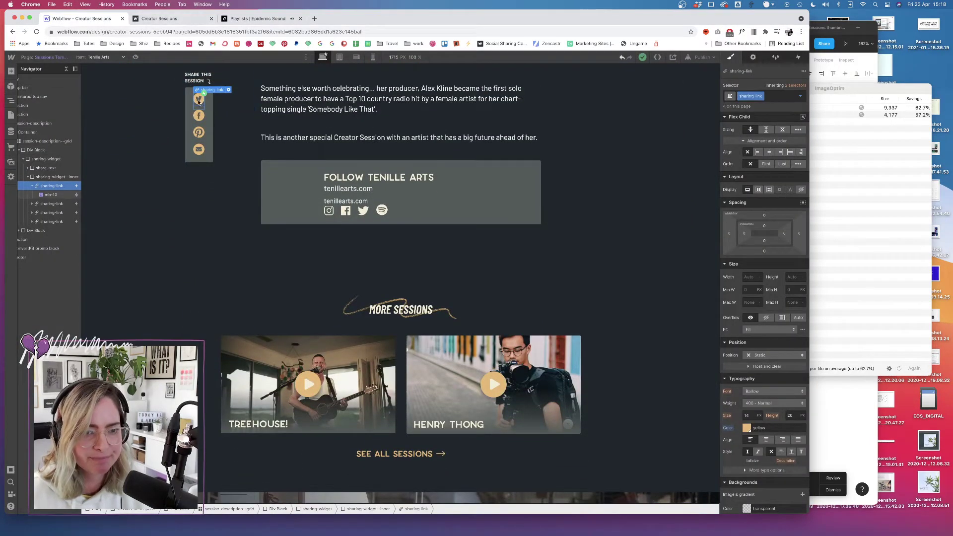
{"action": "left_click", "coordinate": [135, 57]}
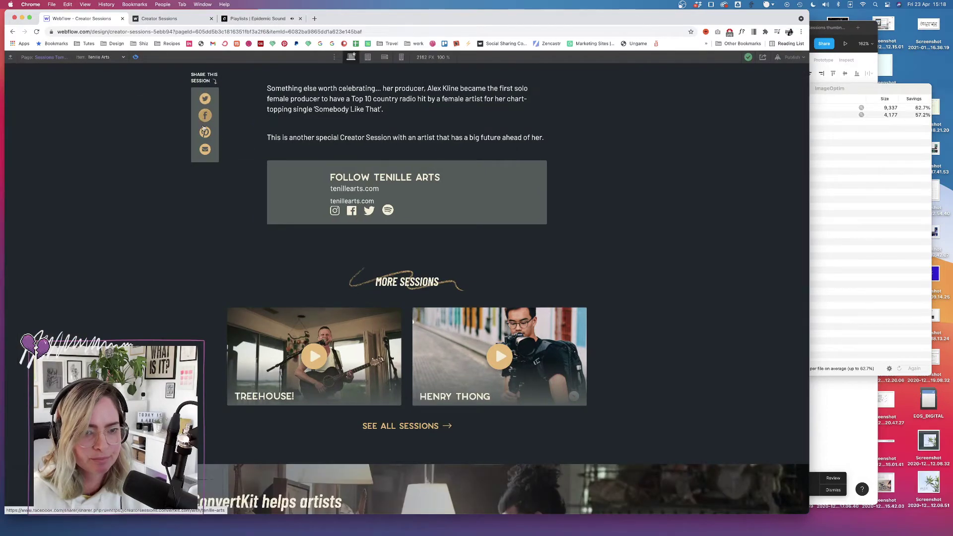
{"action": "left_click", "coordinate": [135, 58]}
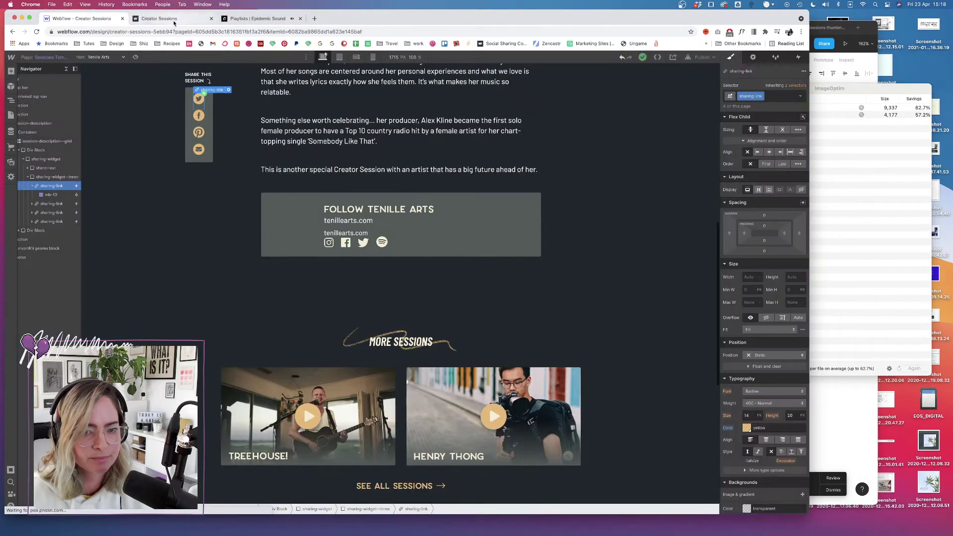
- Delete the duplicate website paragraph under the Follow Tenille Arts heading and check the remaining creator-website link's settings
{"action": "left_click", "coordinate": [342, 224]}
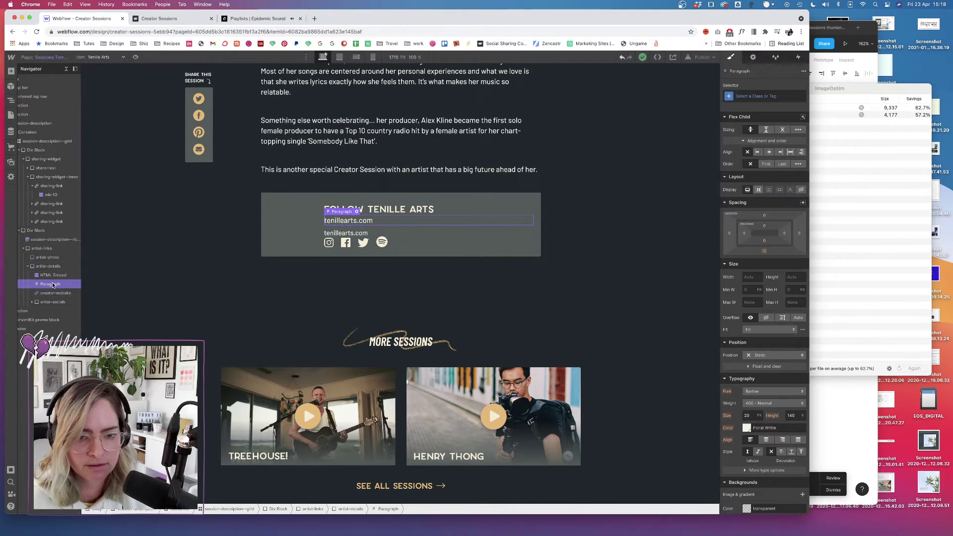
{"action": "key", "text": "Delete"}
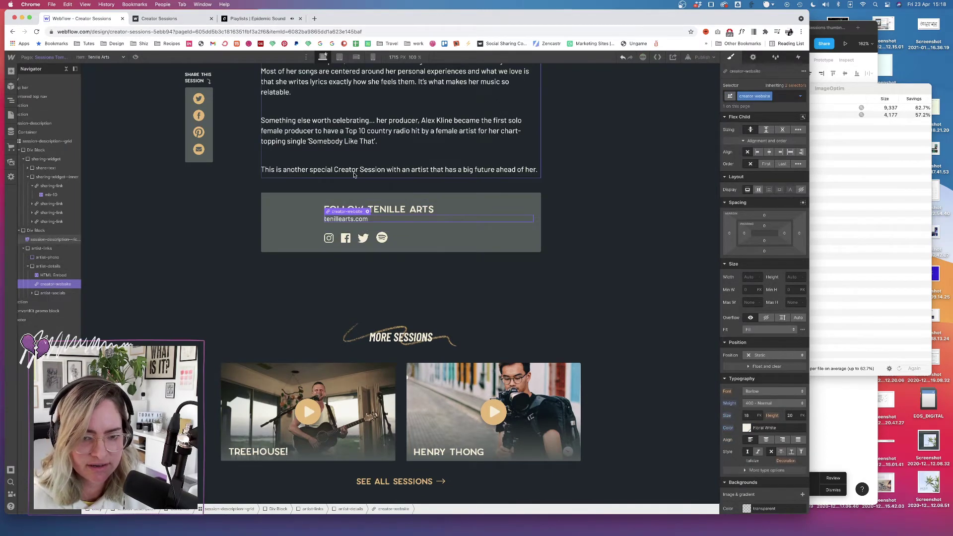
{"action": "left_click", "coordinate": [367, 212]}
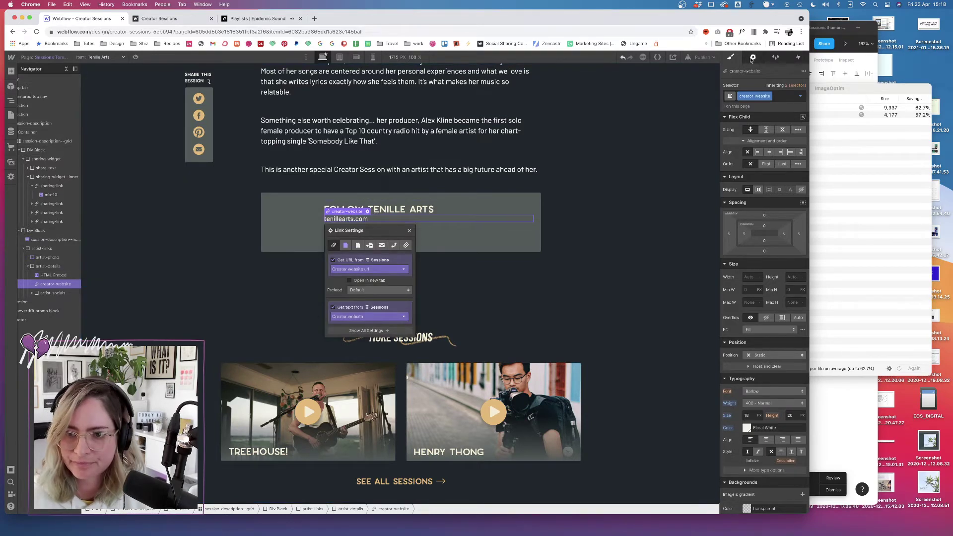
{"action": "left_click", "coordinate": [615, 269]}
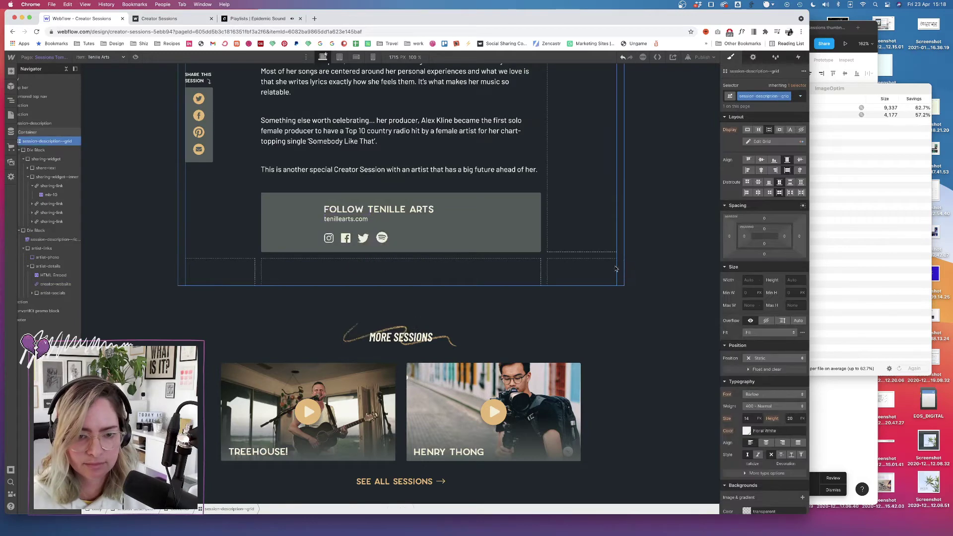
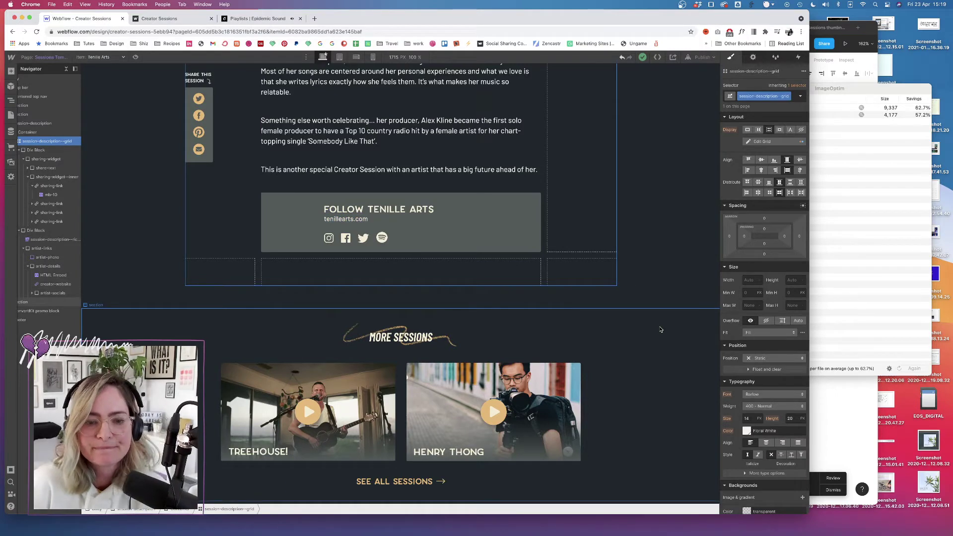
- Check the artist-photo block's background image binding and the Press photo field of the Tenille Arts item in the Sessions collection
{"action": "left_click", "coordinate": [294, 214]}
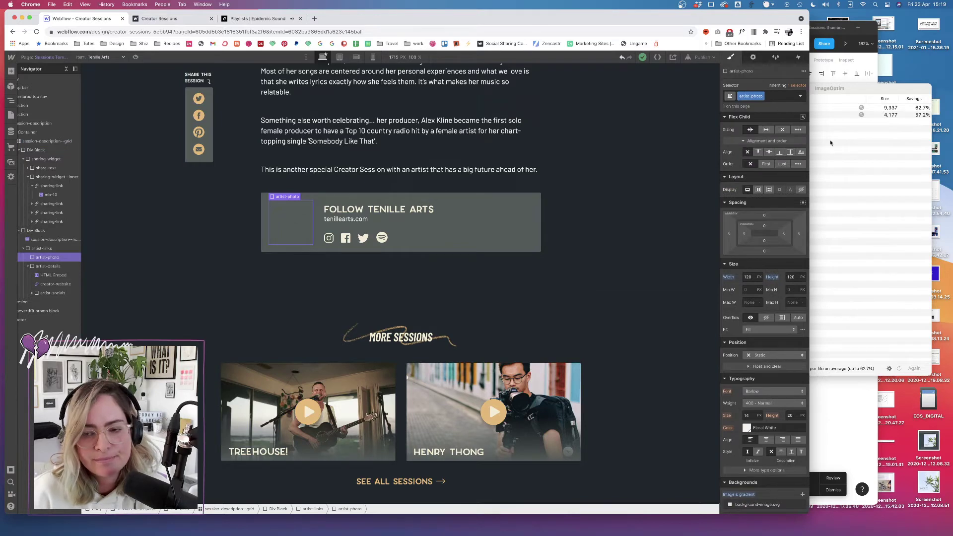
{"action": "left_click", "coordinate": [753, 58]}
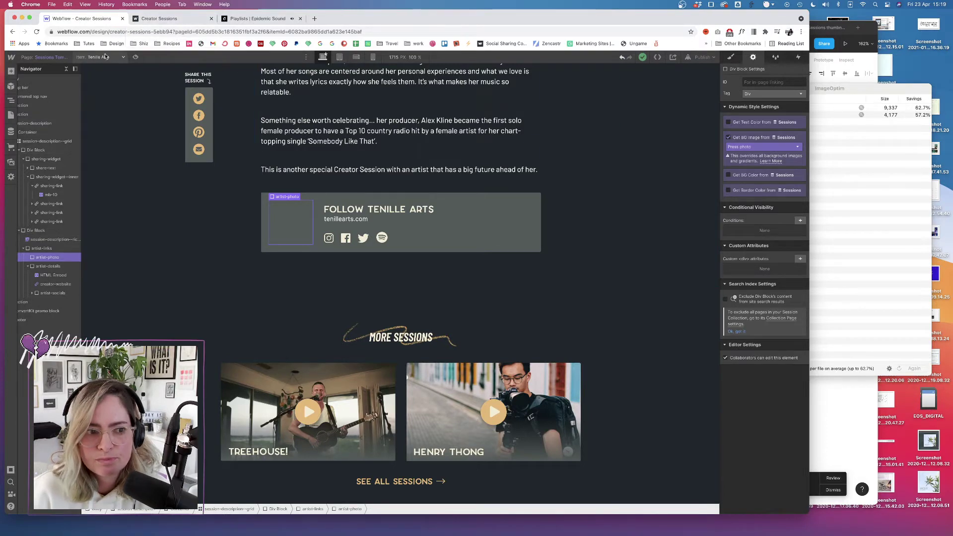
{"action": "left_click", "coordinate": [11, 132]}
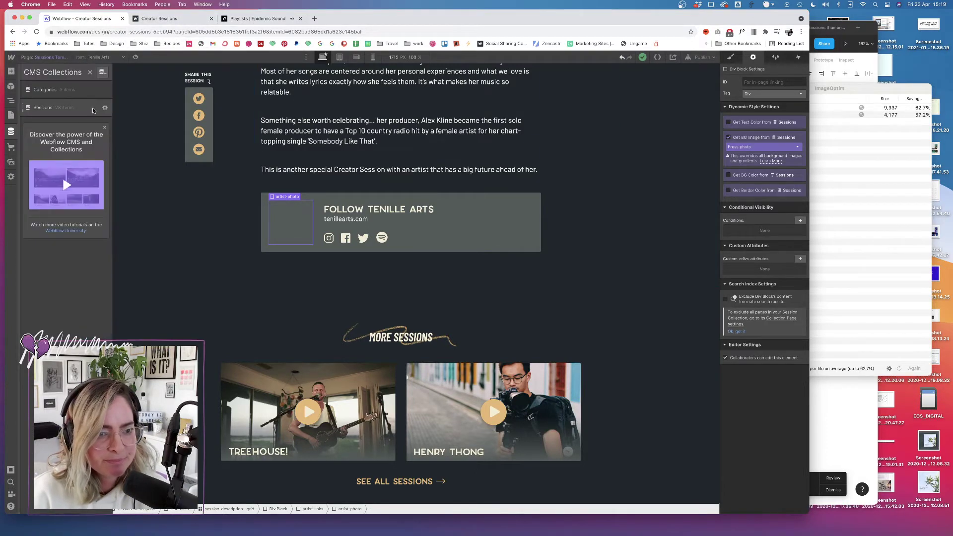
{"action": "left_click", "coordinate": [50, 108]}
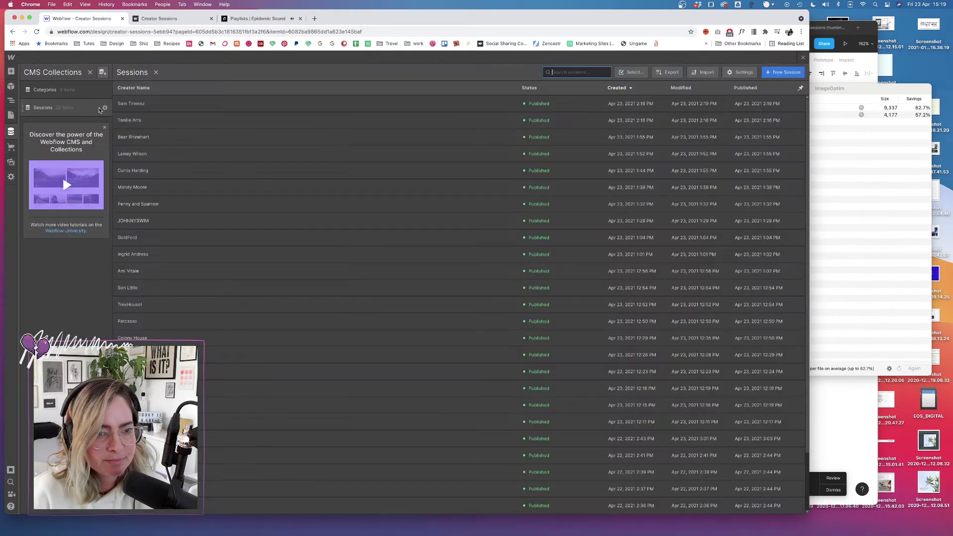
{"action": "left_click", "coordinate": [190, 124]}
{"action": "scroll", "coordinate": [397, 380], "scroll_direction": "down", "scroll_amount": 5}
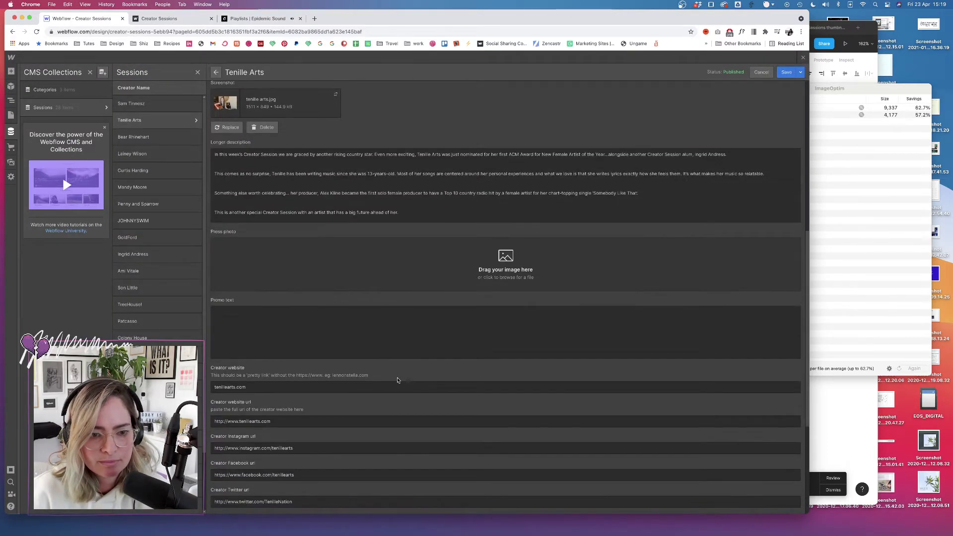
{"action": "mouse_move", "coordinate": [149, 521]}
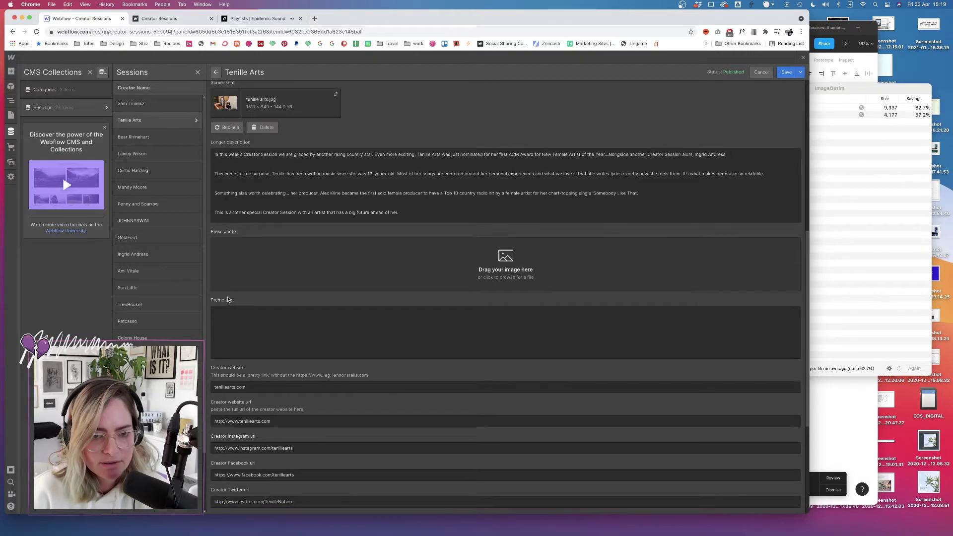
{"action": "left_click", "coordinate": [804, 59]}
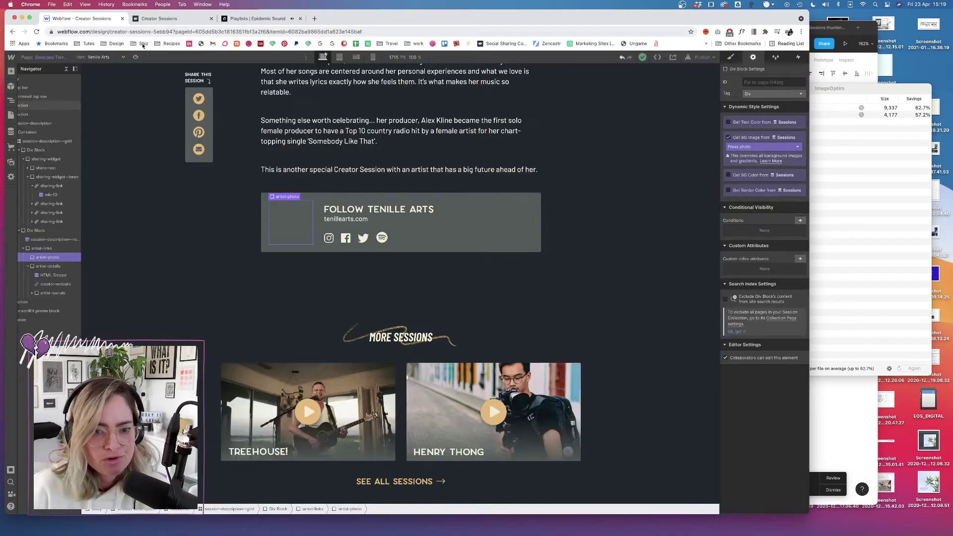
- Switch the Sessions Template's displayed item to Colony House and check its artist photo and follow links in preview
{"action": "left_click", "coordinate": [113, 57]}
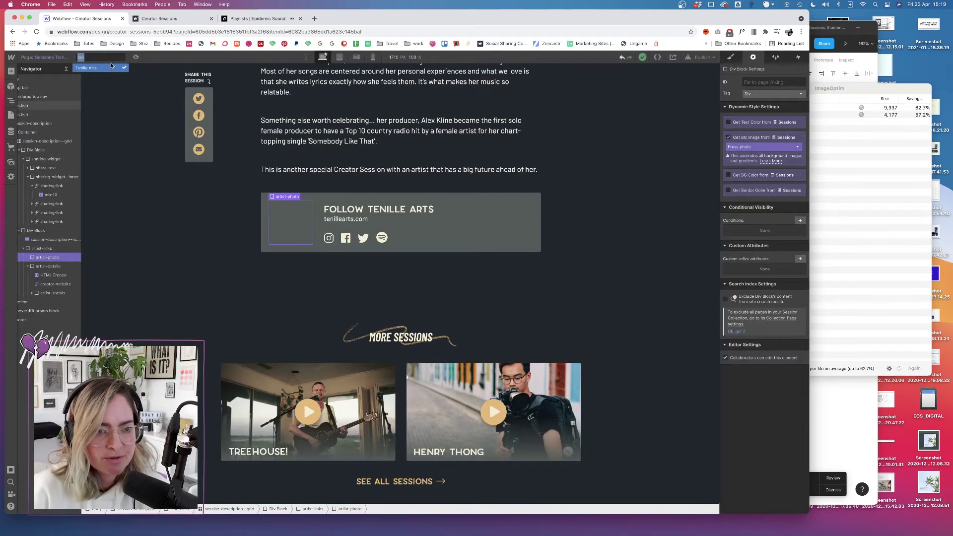
{"action": "key", "text": "BackSpace"}
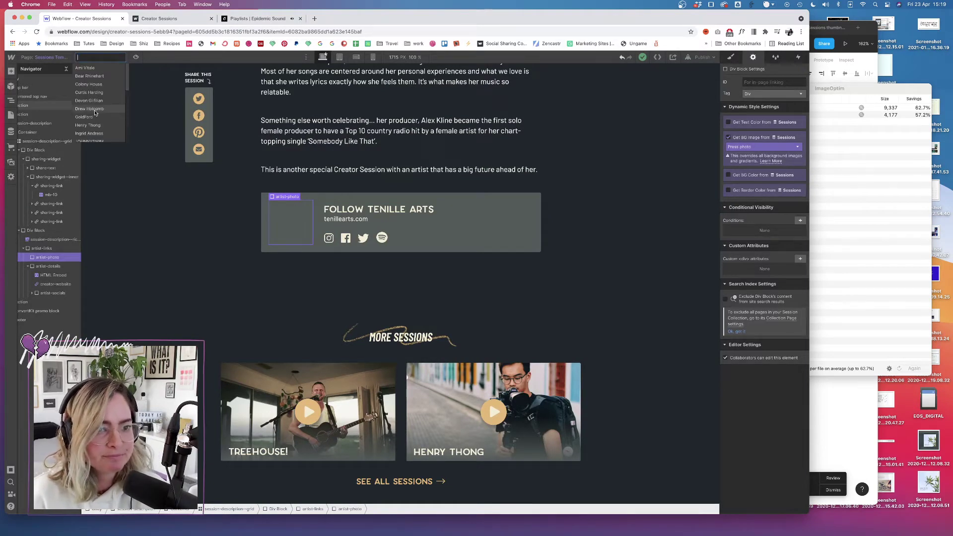
{"action": "left_click", "coordinate": [91, 84]}
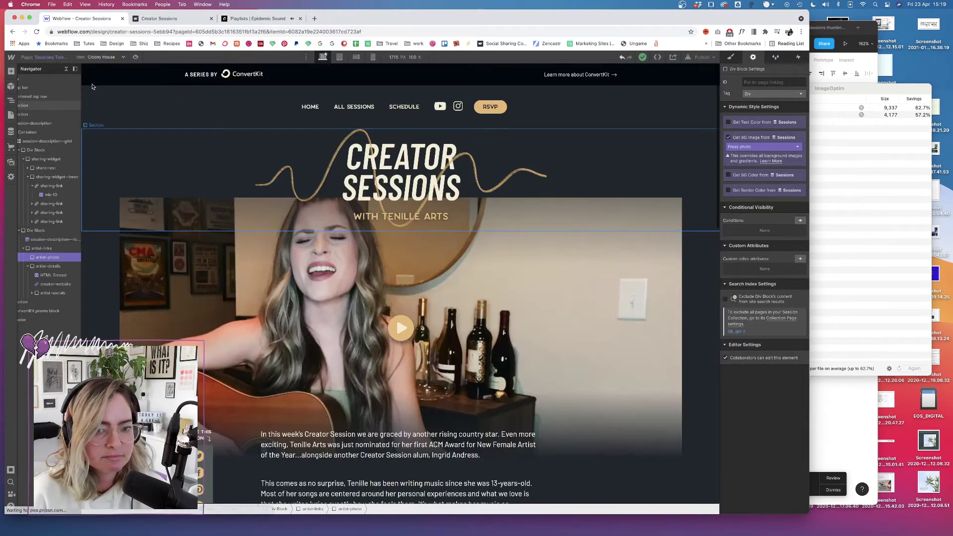
{"action": "scroll", "coordinate": [348, 254], "scroll_direction": "down", "scroll_amount": 8}
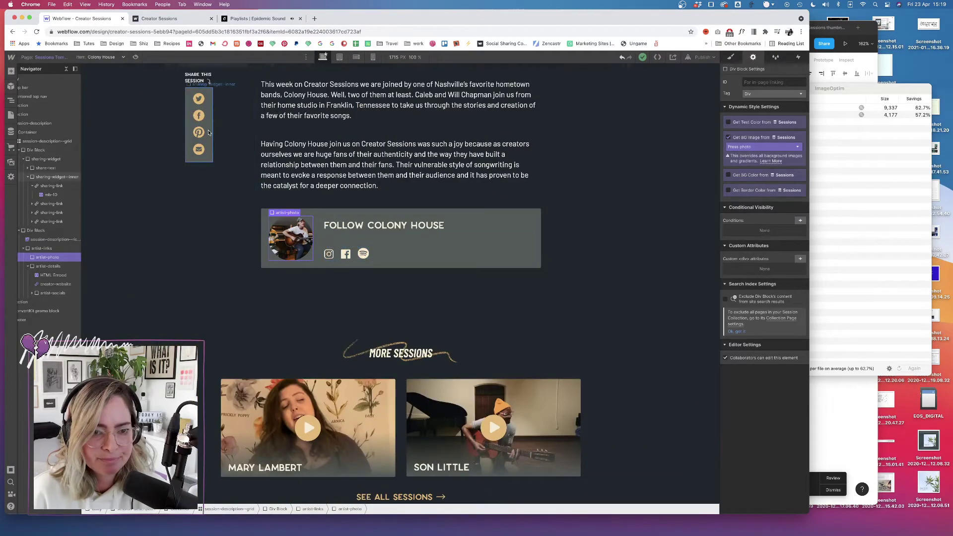
{"action": "scroll", "coordinate": [267, 189], "scroll_direction": "down", "scroll_amount": 3}
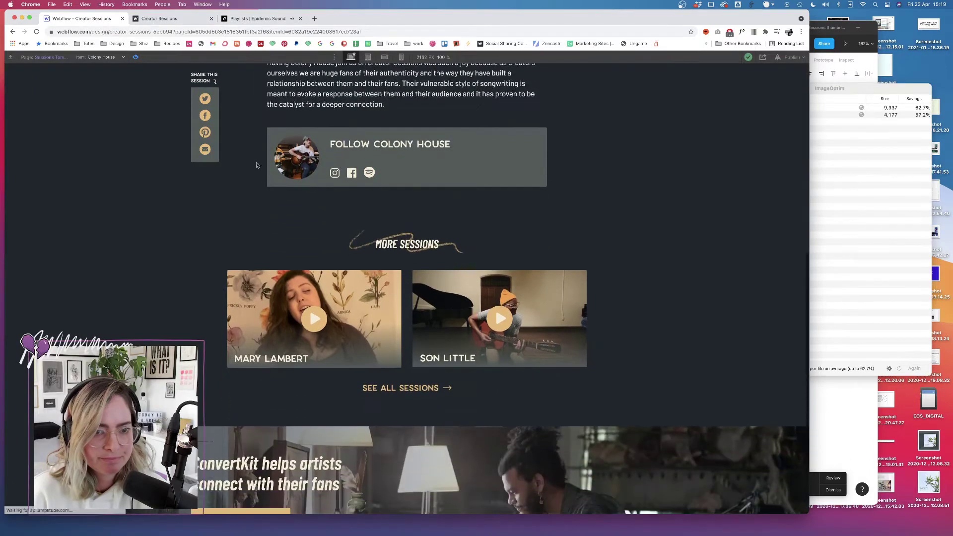
- Check the published Tenille Arts page and publish the site to its webflow.io staging domain only
{"action": "left_click", "coordinate": [191, 21]}
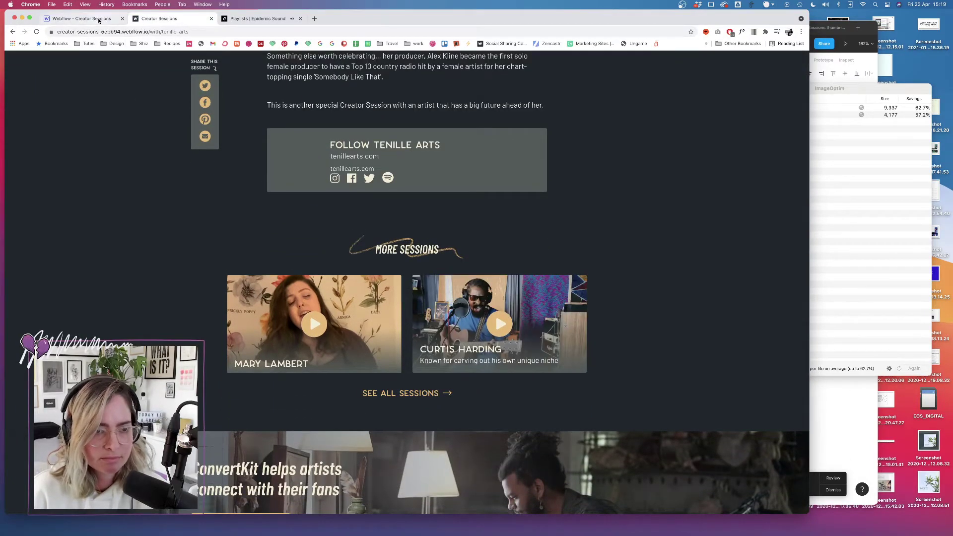
{"action": "left_click", "coordinate": [80, 19]}
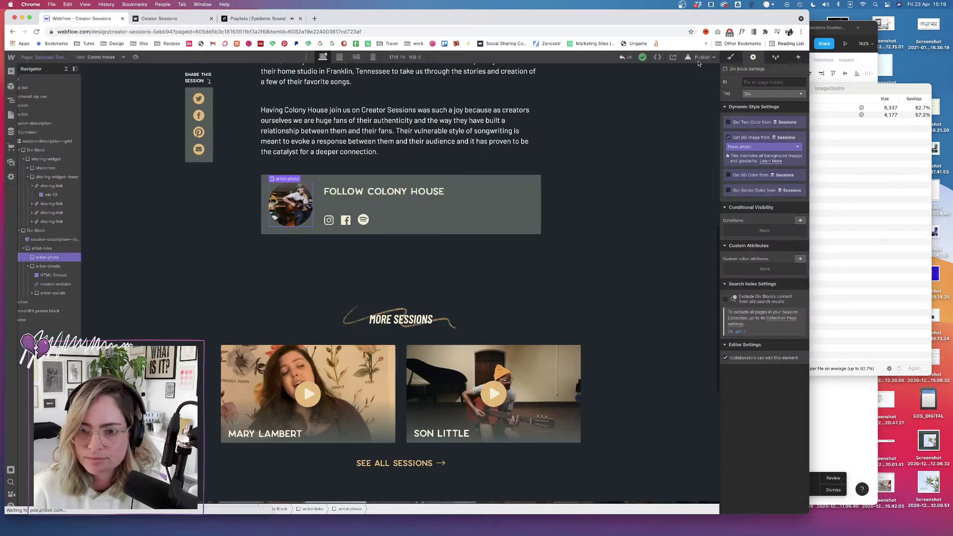
{"action": "left_click", "coordinate": [700, 58]}
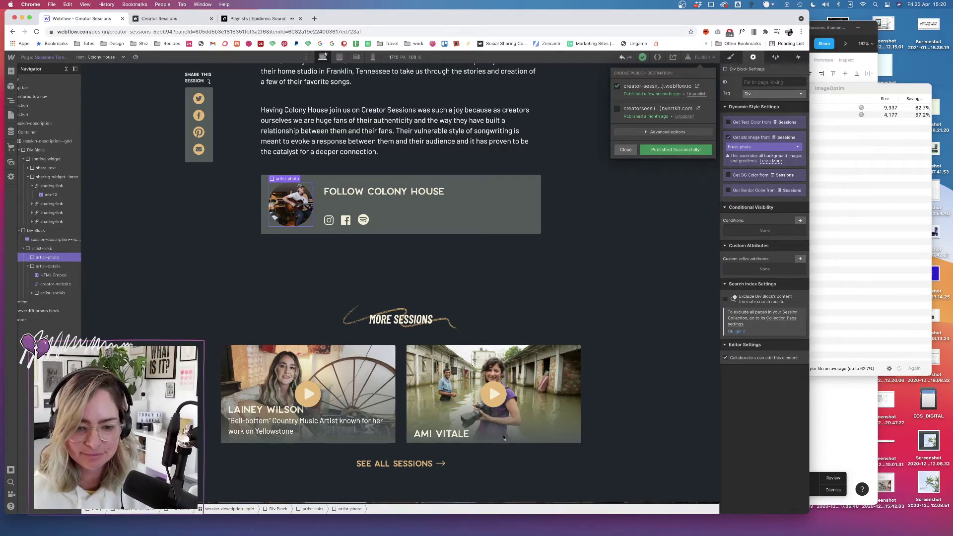
- Apply the existing p-small class to the one-line description paragraph in the More Sessions cards
{"action": "left_click", "coordinate": [450, 425]}
{"action": "left_click", "coordinate": [255, 412]}
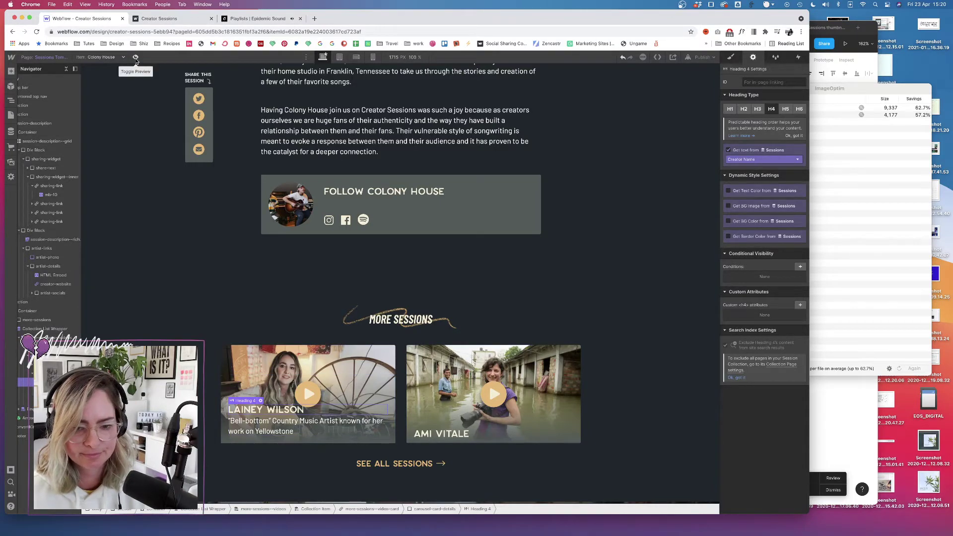
{"action": "left_click", "coordinate": [287, 426]}
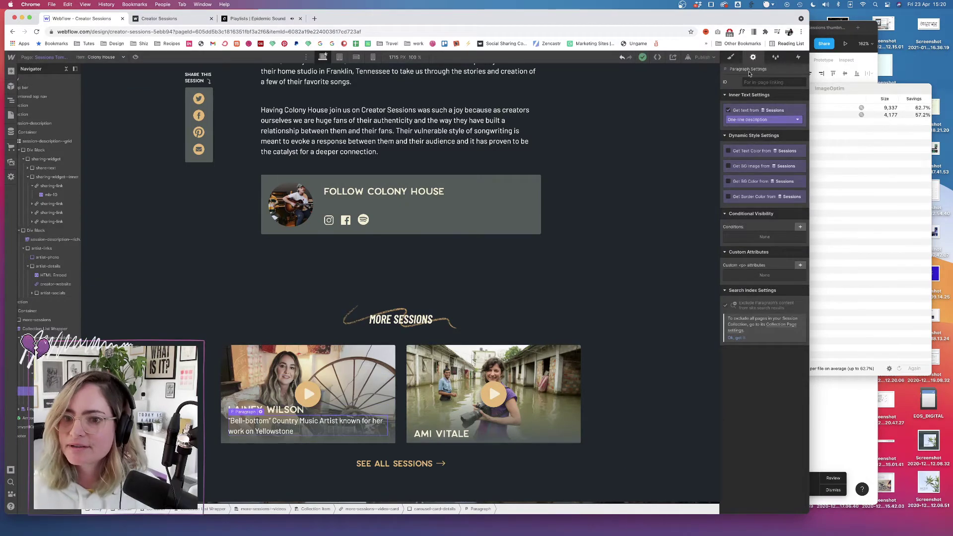
{"action": "left_click", "coordinate": [732, 58]}
{"action": "left_click", "coordinate": [751, 95]}
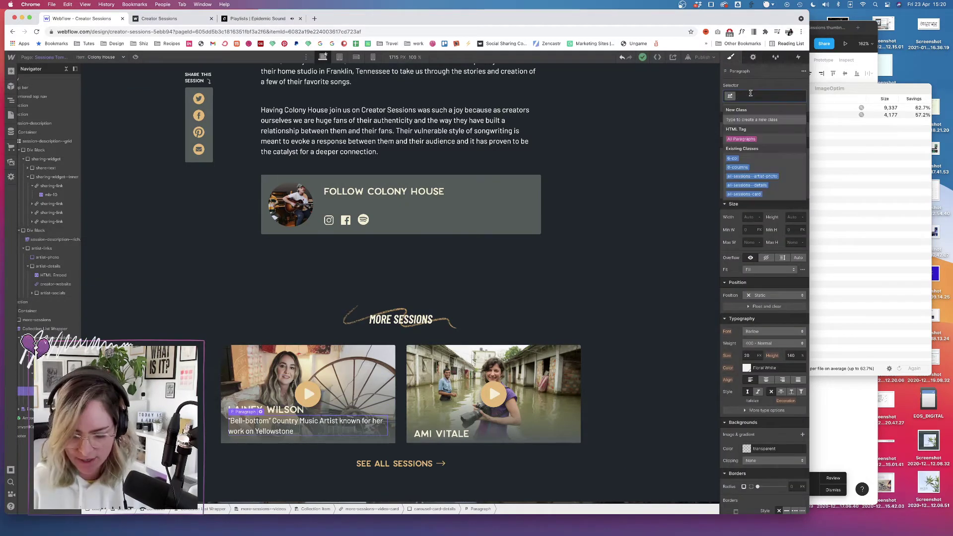
{"action": "type", "text": "p-"}
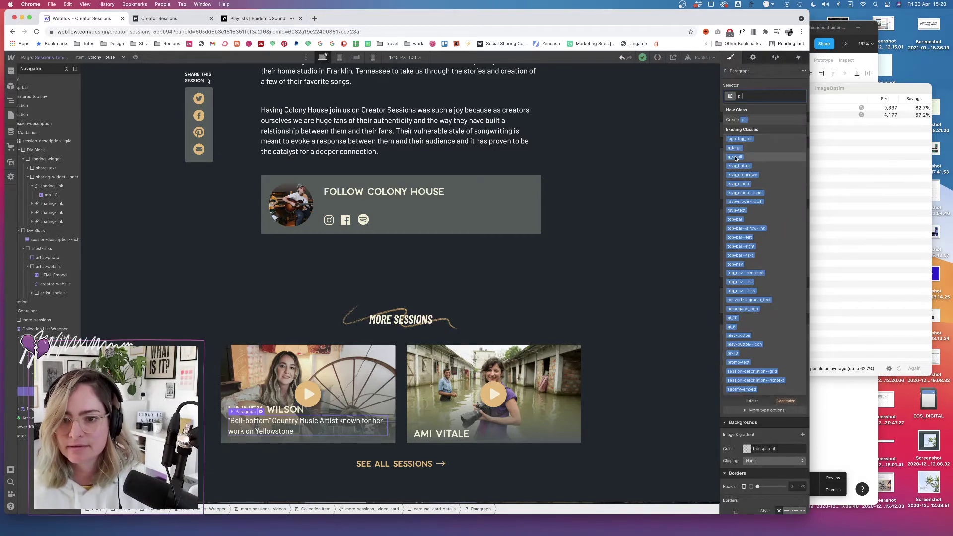
{"action": "left_click", "coordinate": [735, 157]}
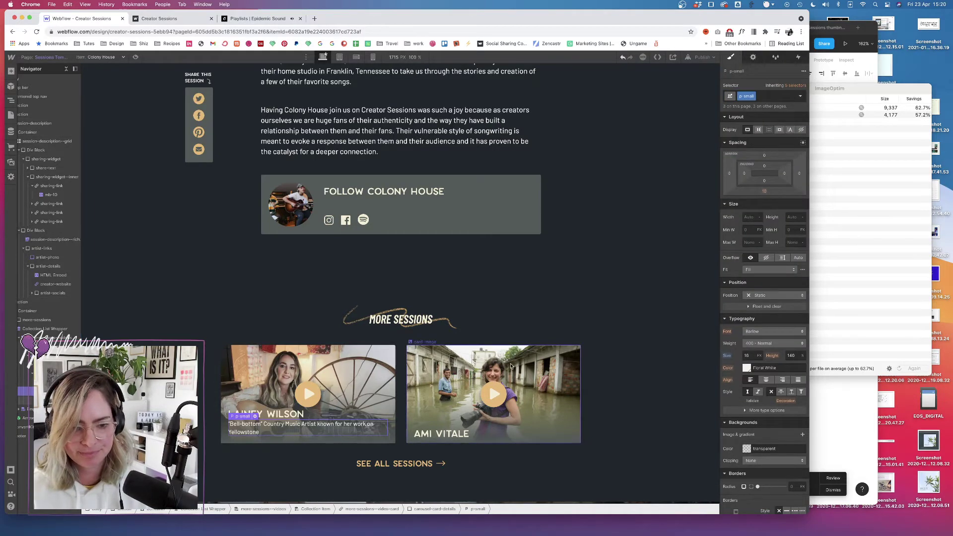
- Examine the Colony House session page from the video down to the footer, including the More Sessions card descriptions
{"action": "scroll", "coordinate": [256, 325], "scroll_direction": "down", "scroll_amount": 3}
{"action": "scroll", "coordinate": [256, 325], "scroll_direction": "up", "scroll_amount": 5}
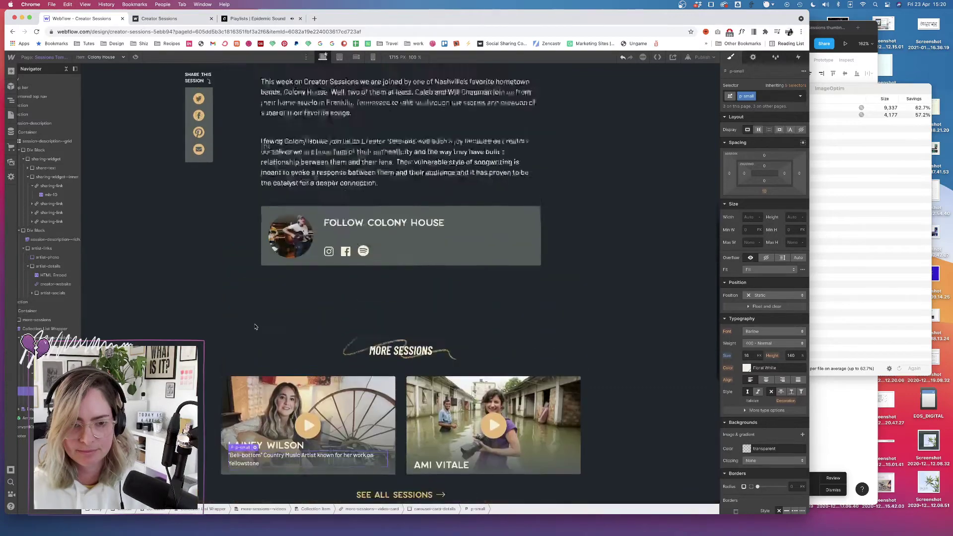
{"action": "scroll", "coordinate": [256, 327], "scroll_direction": "down", "scroll_amount": 6}
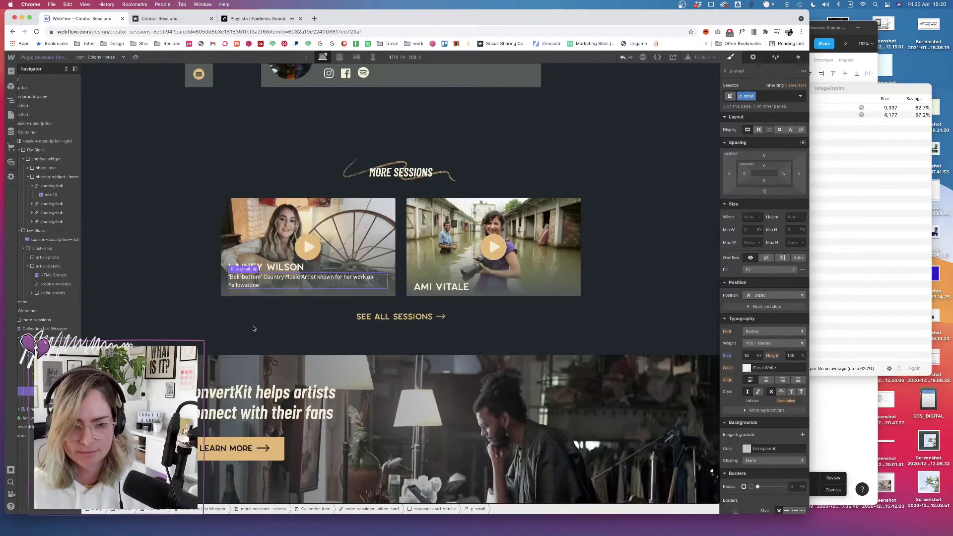
{"action": "scroll", "coordinate": [530, 288], "scroll_direction": "up", "scroll_amount": 5}
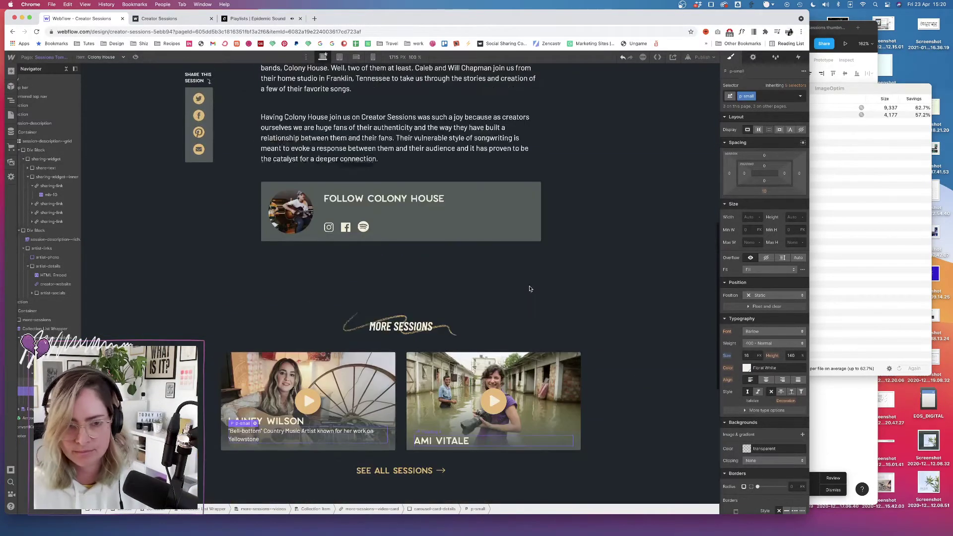
{"action": "scroll", "coordinate": [405, 354], "scroll_direction": "down", "scroll_amount": 3}
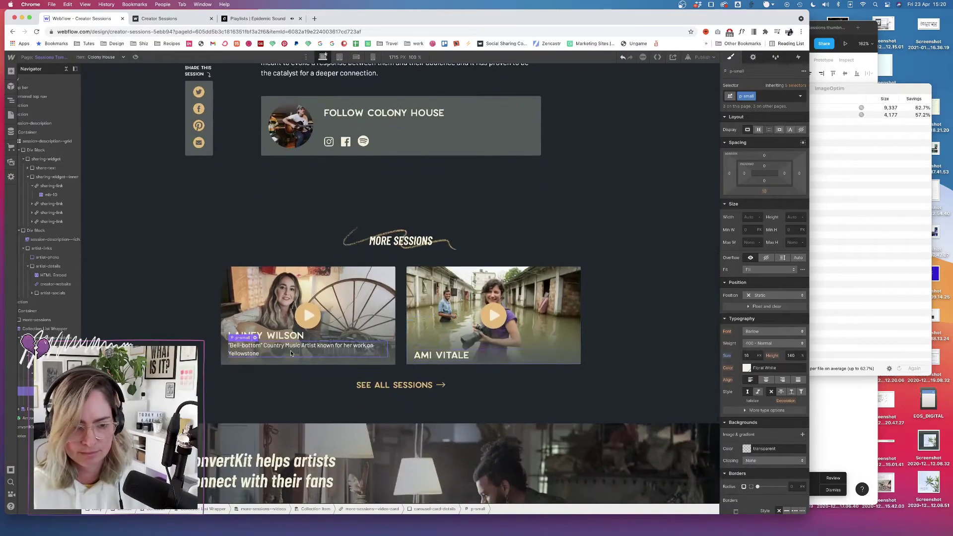
{"action": "scroll", "coordinate": [270, 391], "scroll_direction": "down", "scroll_amount": 4}
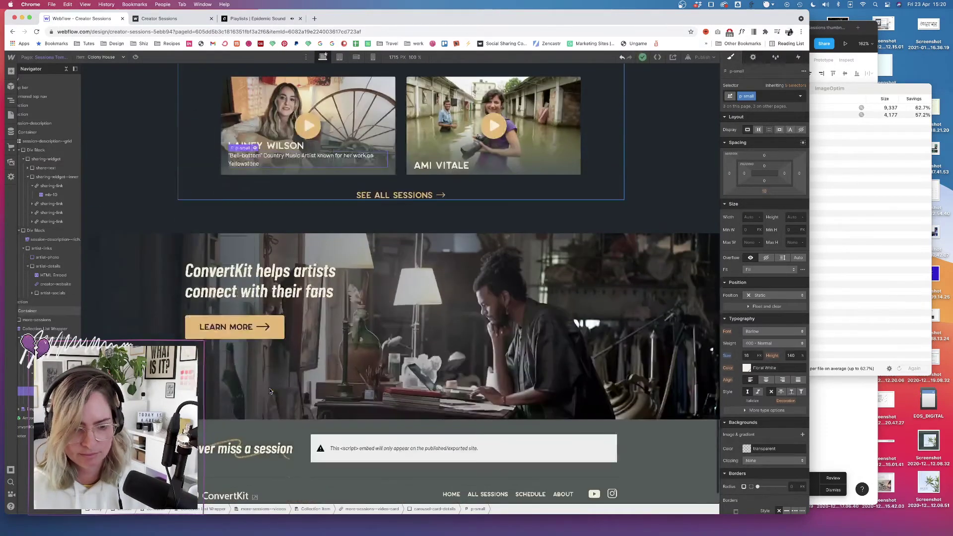
{"action": "scroll", "coordinate": [270, 391], "scroll_direction": "up", "scroll_amount": 12}
{"action": "scroll", "coordinate": [269, 390], "scroll_direction": "down", "scroll_amount": 5}
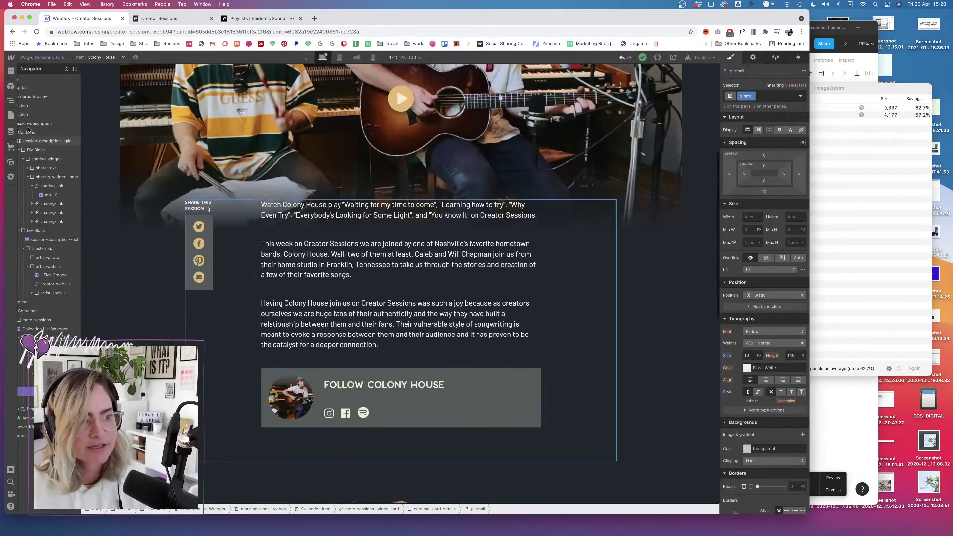
- Open the Home page and look over its Music carousel, quote and Film & Photography sections
{"action": "left_click", "coordinate": [11, 115]}
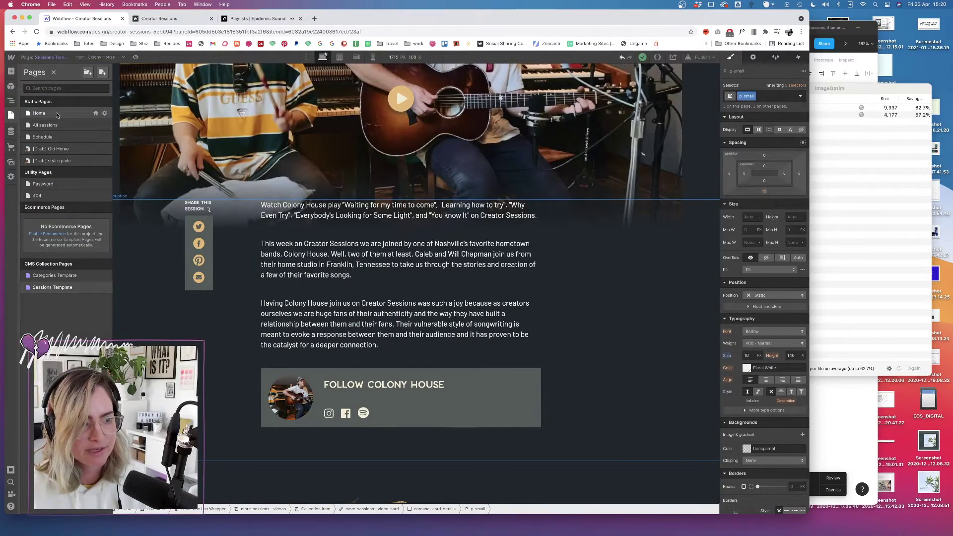
{"action": "left_click", "coordinate": [56, 113]}
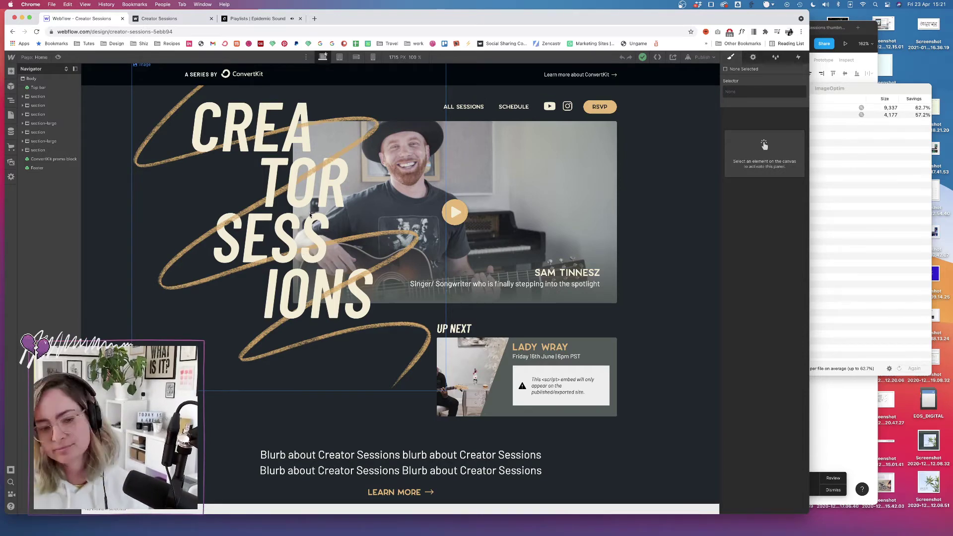
{"action": "scroll", "coordinate": [385, 403], "scroll_direction": "down", "scroll_amount": 3}
{"action": "scroll", "coordinate": [385, 403], "scroll_direction": "down", "scroll_amount": 3}
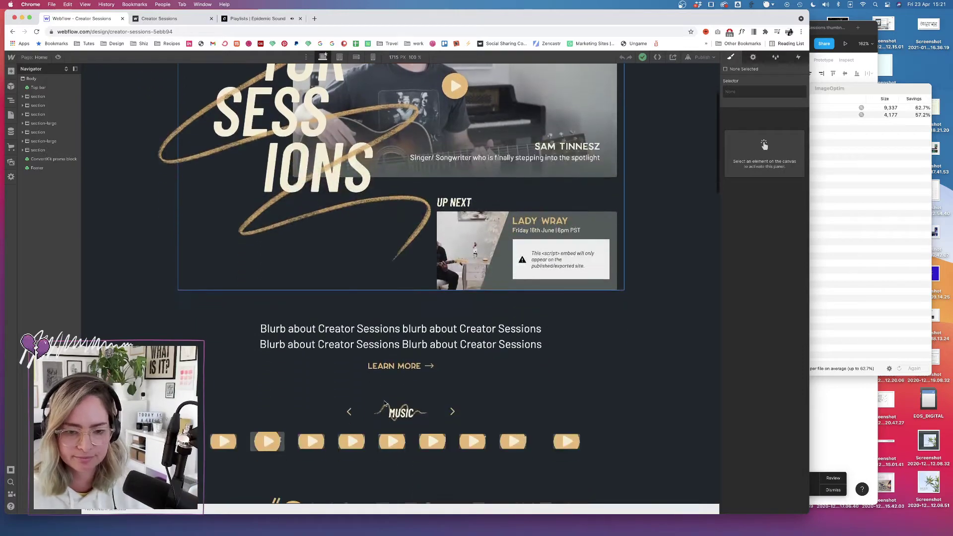
{"action": "scroll", "coordinate": [375, 379], "scroll_direction": "down", "scroll_amount": 8}
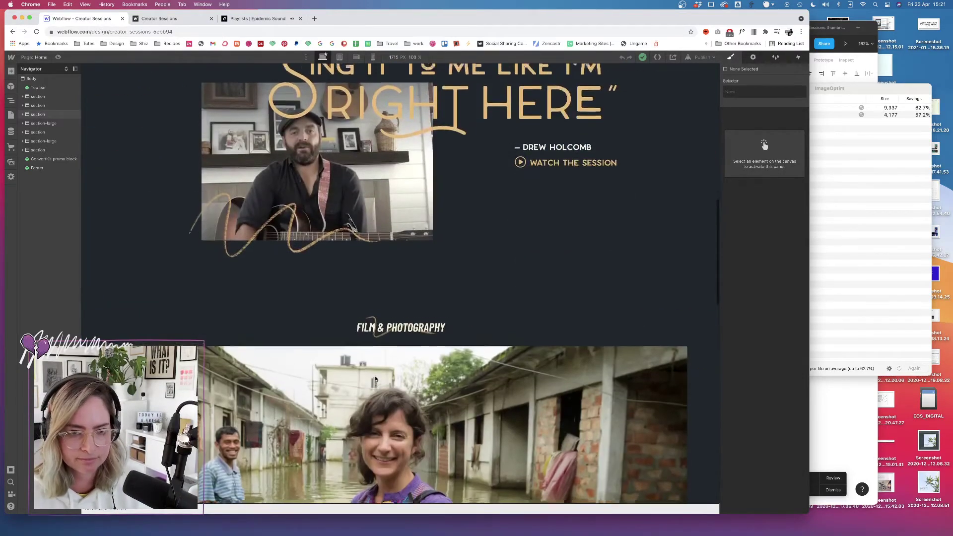
{"action": "scroll", "coordinate": [376, 379], "scroll_direction": "up", "scroll_amount": 9}
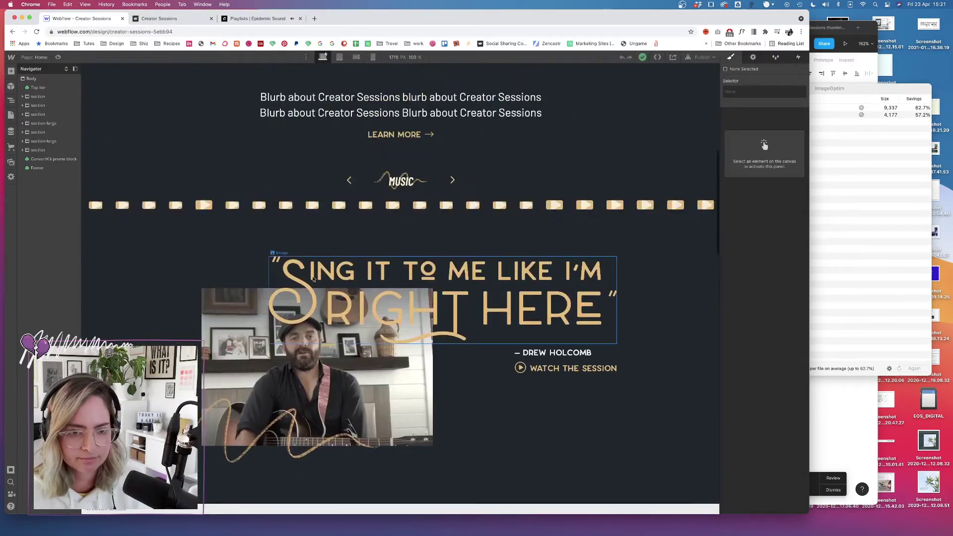
- Apply the existing p-small class to the one-line description paragraph in the Home page's Music carousel cards
{"action": "left_click", "coordinate": [287, 205]}
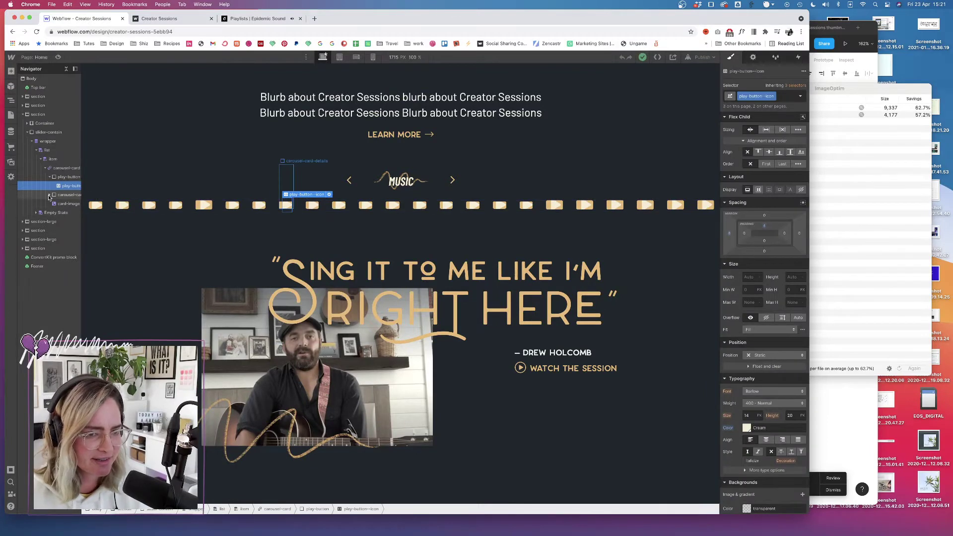
{"action": "left_click", "coordinate": [51, 195]}
{"action": "left_click", "coordinate": [69, 213]}
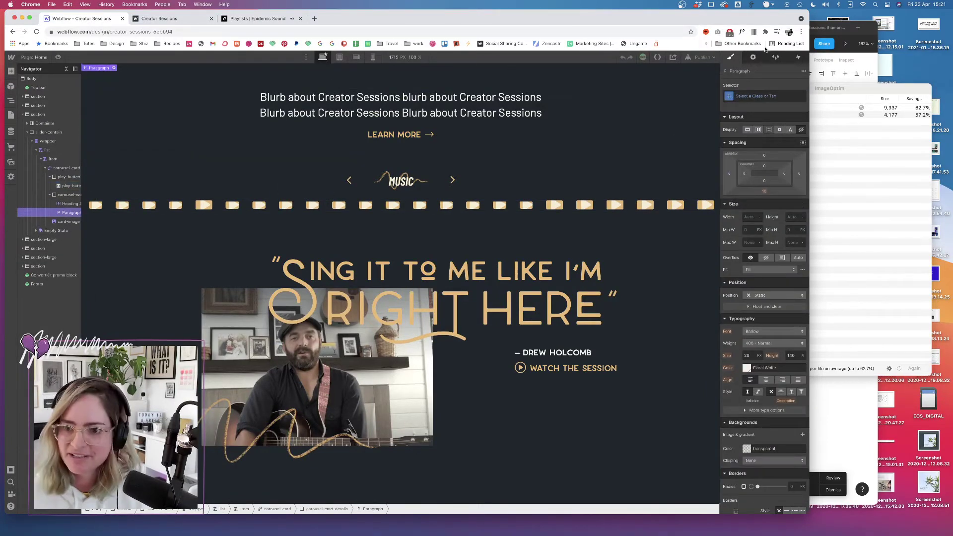
{"action": "left_click", "coordinate": [754, 57]}
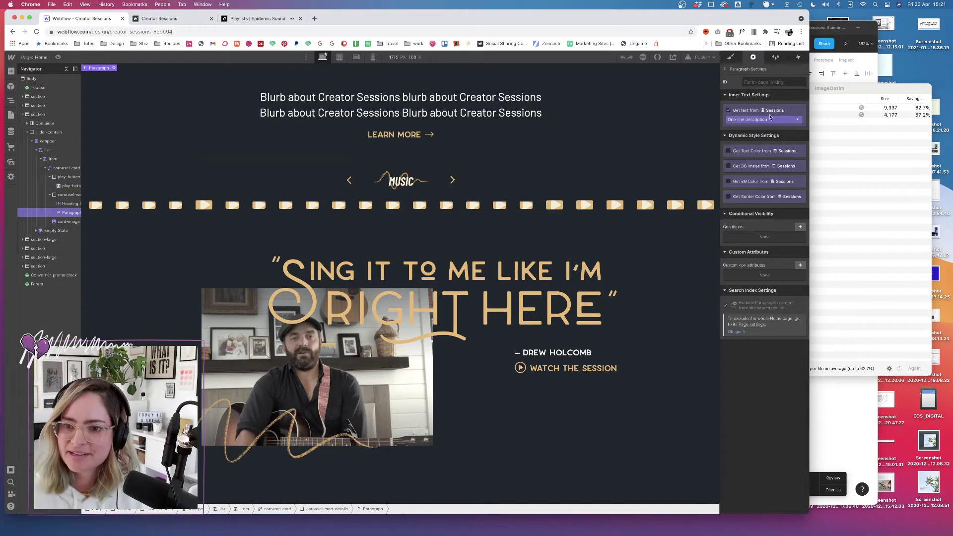
{"action": "left_click", "coordinate": [731, 57]}
{"action": "left_click", "coordinate": [752, 97]}
{"action": "type", "text": "p-"}
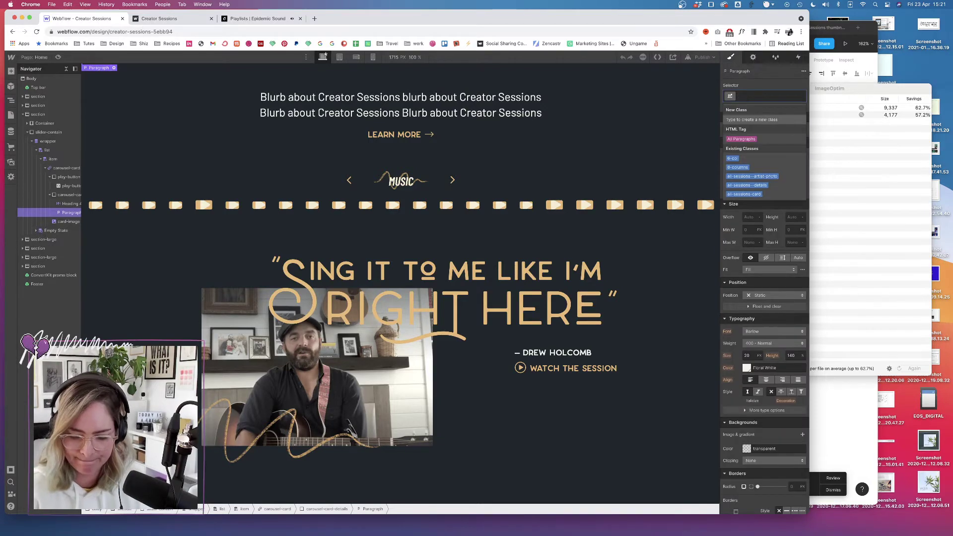
{"action": "left_click", "coordinate": [735, 157]}
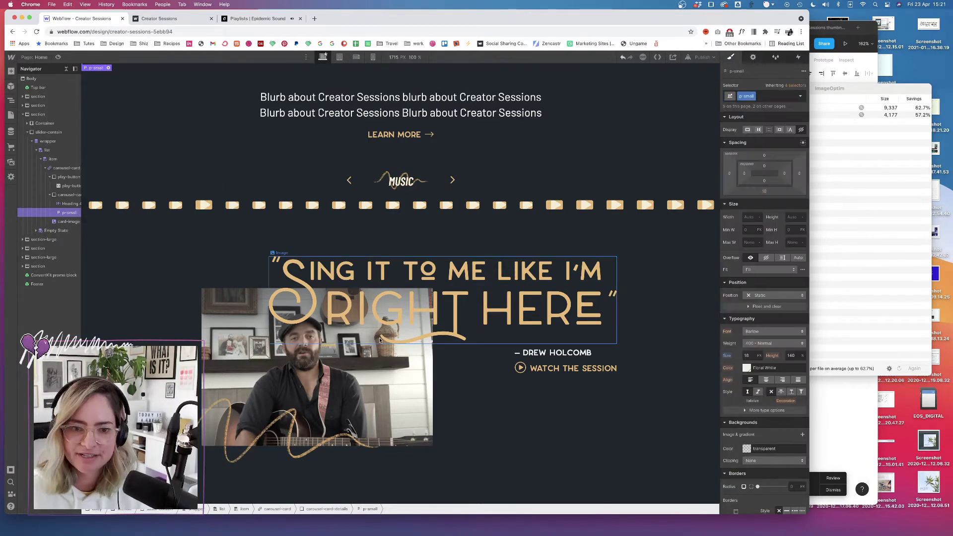
- Apply the p-small class to the description paragraph in the Film & Photography carousel cards
{"action": "scroll", "coordinate": [402, 354], "scroll_direction": "down", "scroll_amount": 10}
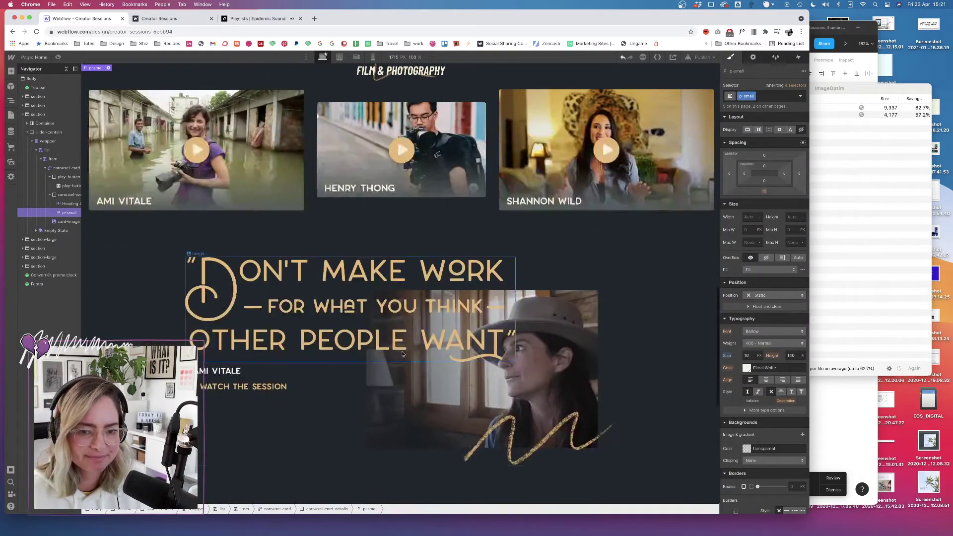
{"action": "left_click", "coordinate": [198, 204]}
{"action": "left_click", "coordinate": [70, 338]}
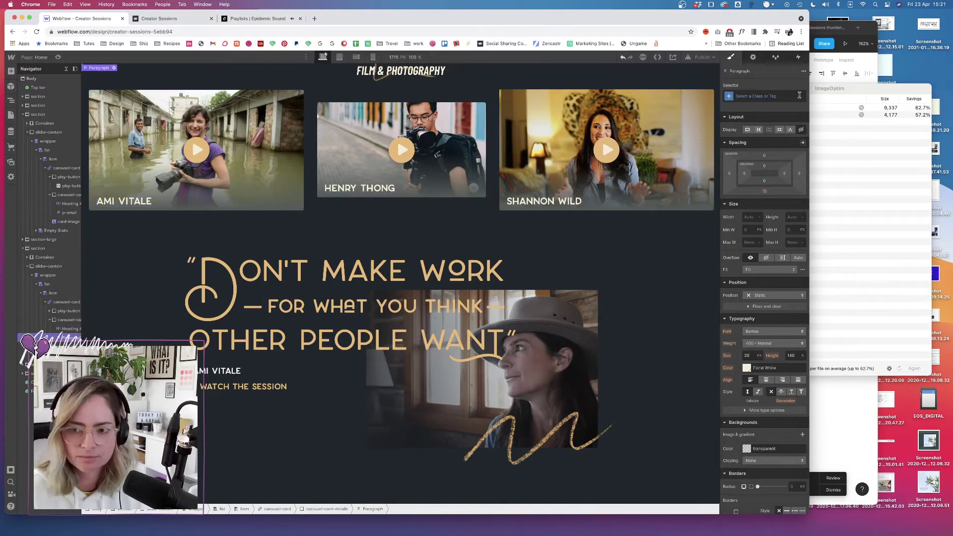
{"action": "left_click", "coordinate": [769, 92]}
{"action": "type", "text": "p-sm"}
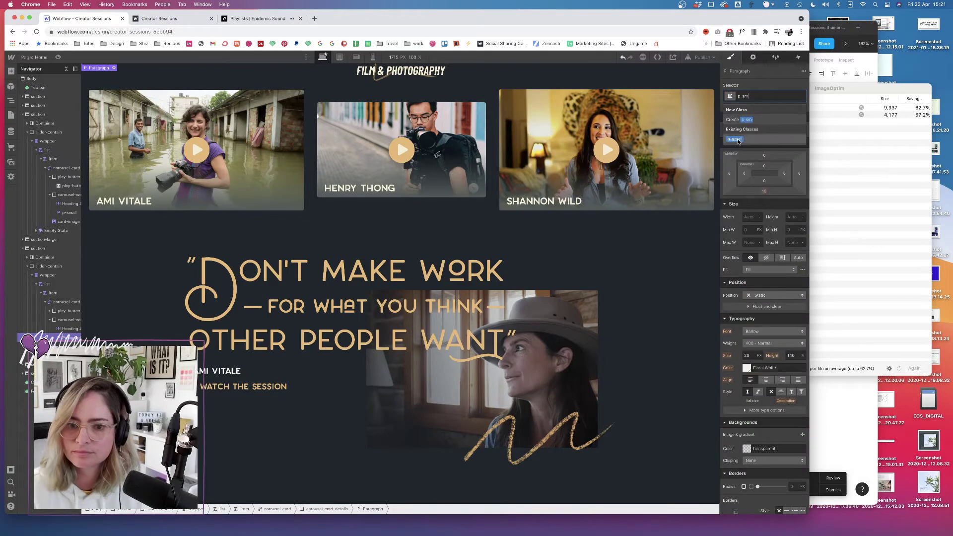
{"action": "key", "text": "Return"}
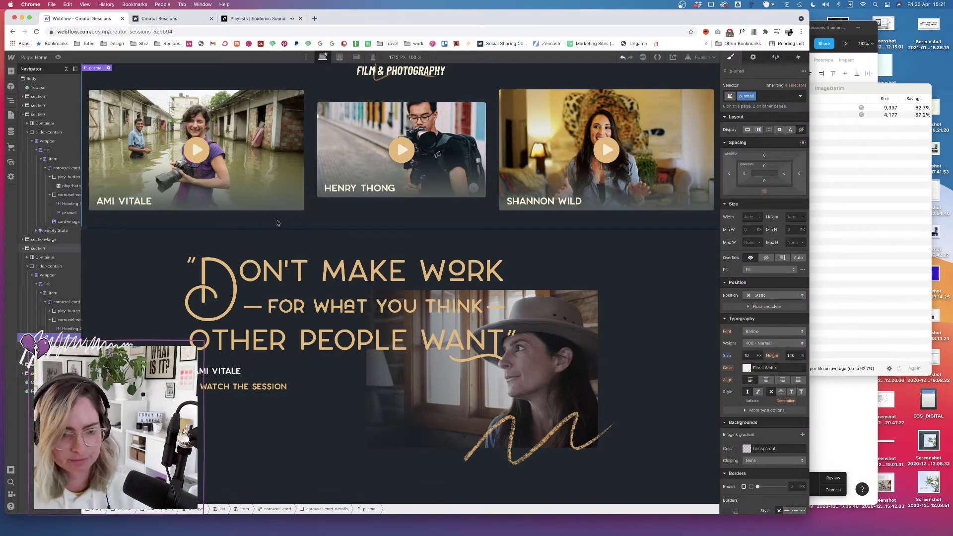
- Preview the Home page's card sections and publish the site to the webflow.io staging domain only
{"action": "scroll", "coordinate": [318, 238], "scroll_direction": "up", "scroll_amount": 5}
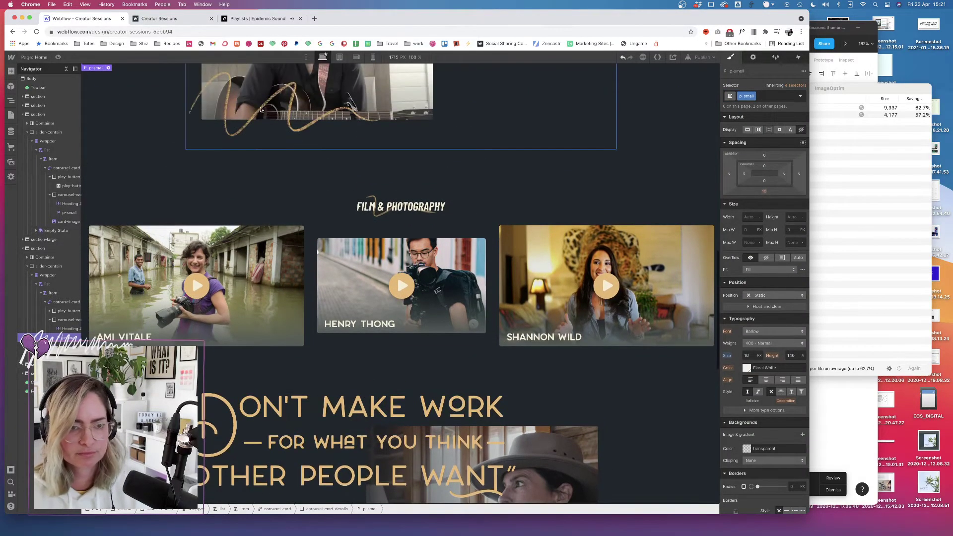
{"action": "left_click", "coordinate": [66, 70]}
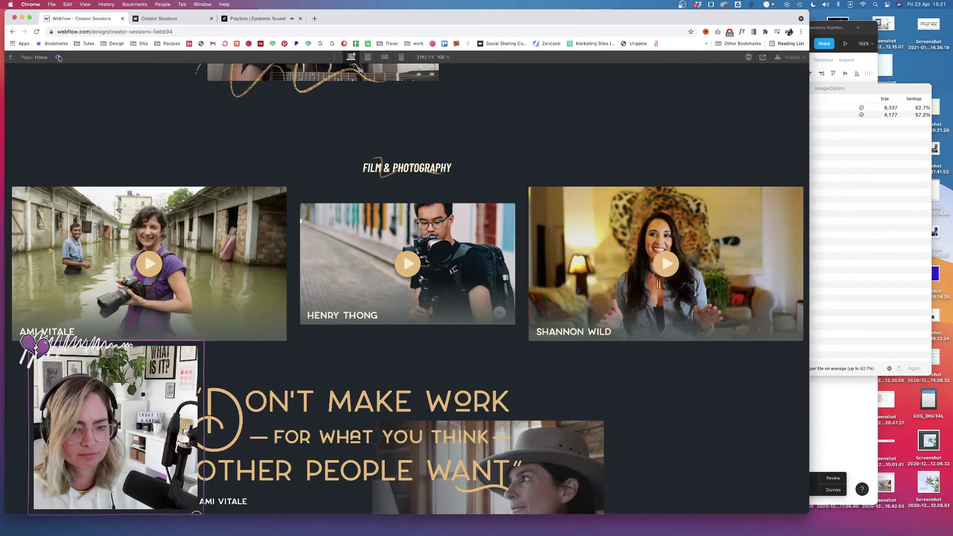
{"action": "key", "text": "z"}
{"action": "scroll", "coordinate": [334, 187], "scroll_direction": "up", "scroll_amount": 15}
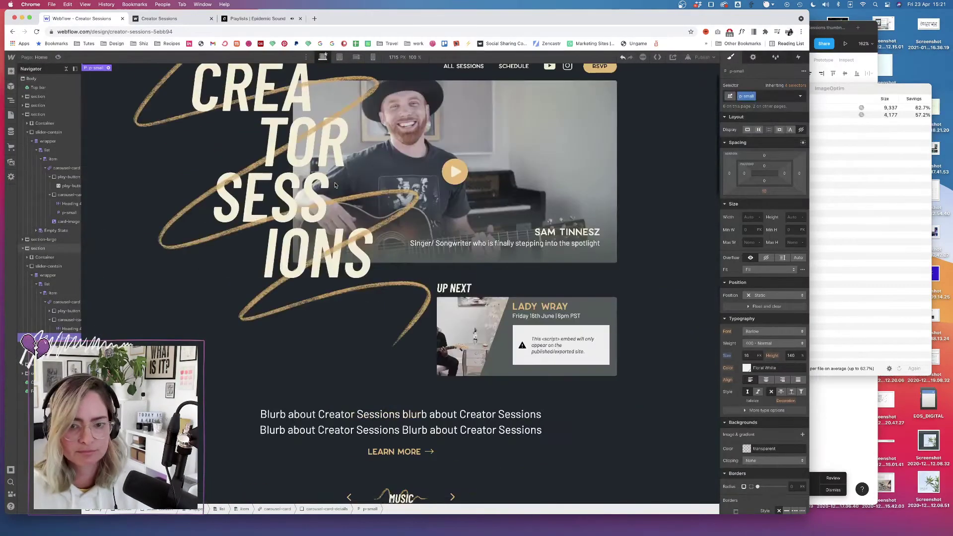
{"action": "left_click", "coordinate": [701, 56]}
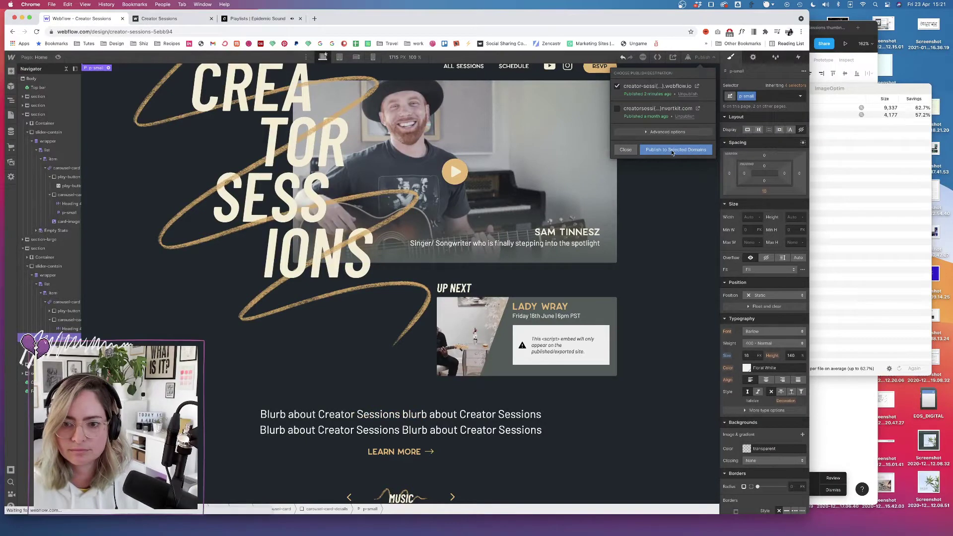
{"action": "left_click", "coordinate": [676, 150]}
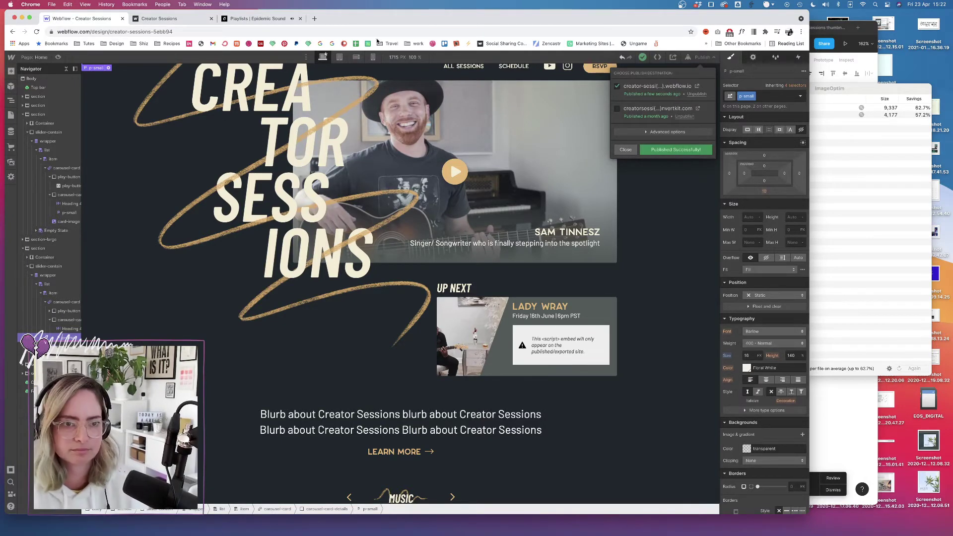
- Reload the published Tenille Arts session page and check its share links, follow box and More Sessions card descriptions
{"action": "left_click", "coordinate": [185, 21]}
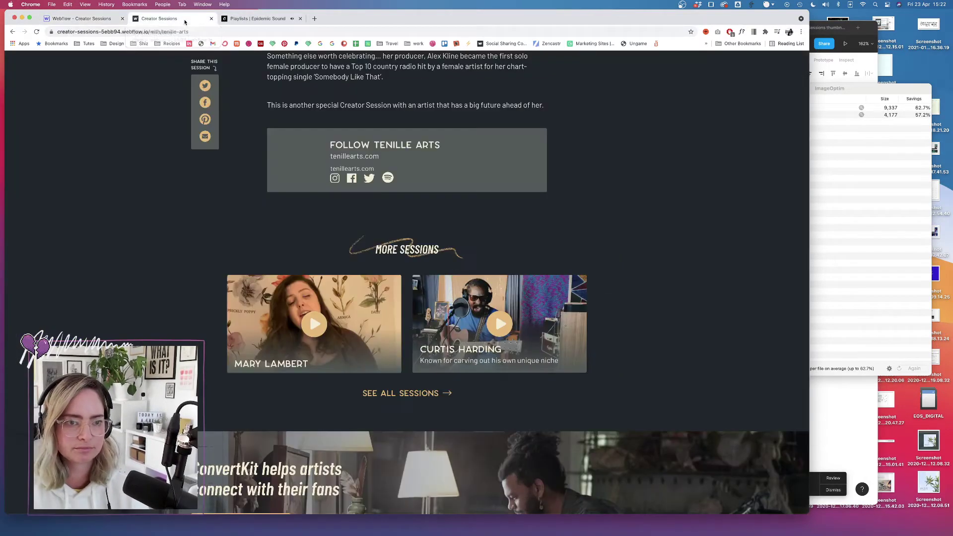
{"action": "left_click", "coordinate": [37, 32]}
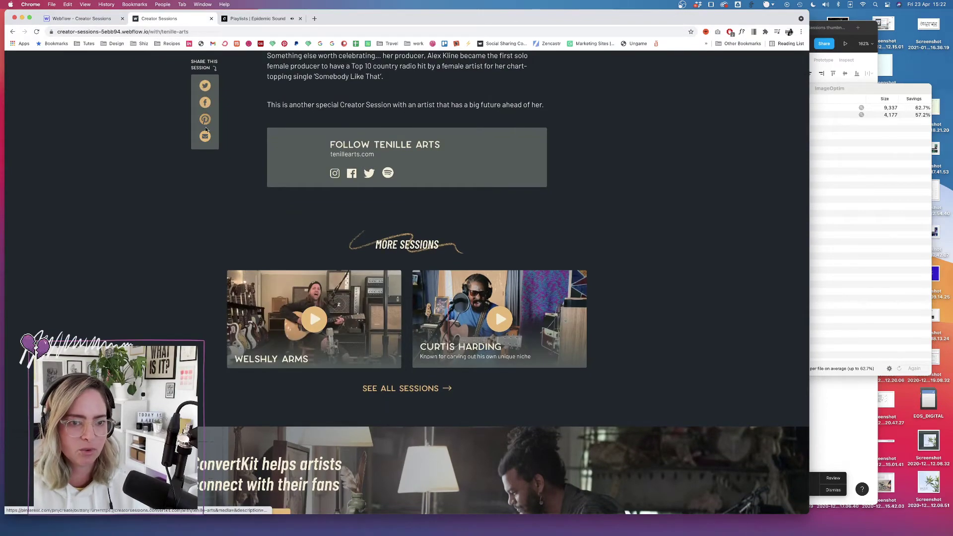
{"action": "scroll", "coordinate": [206, 129], "scroll_direction": "up", "scroll_amount": 15}
{"action": "scroll", "coordinate": [260, 255], "scroll_direction": "down", "scroll_amount": 20}
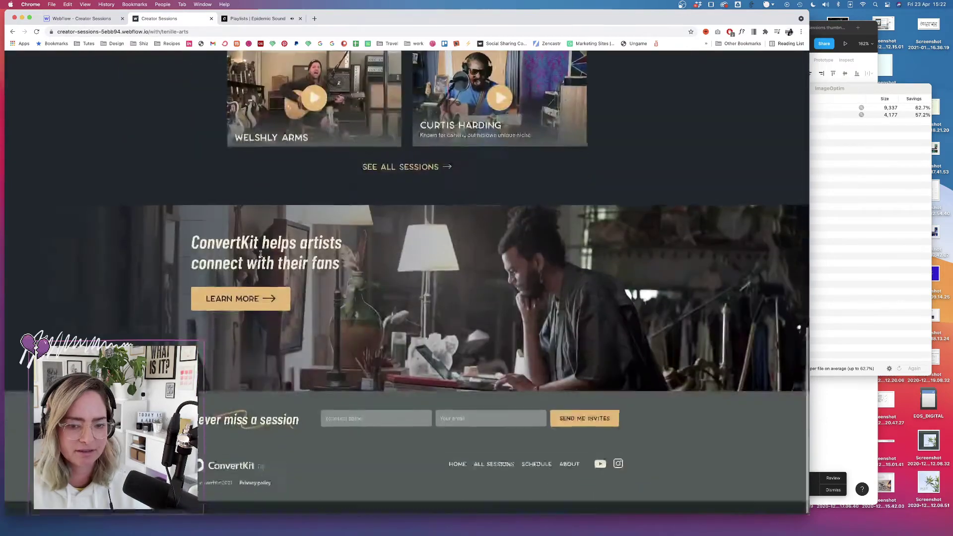
{"action": "scroll", "coordinate": [260, 254], "scroll_direction": "up", "scroll_amount": 8}
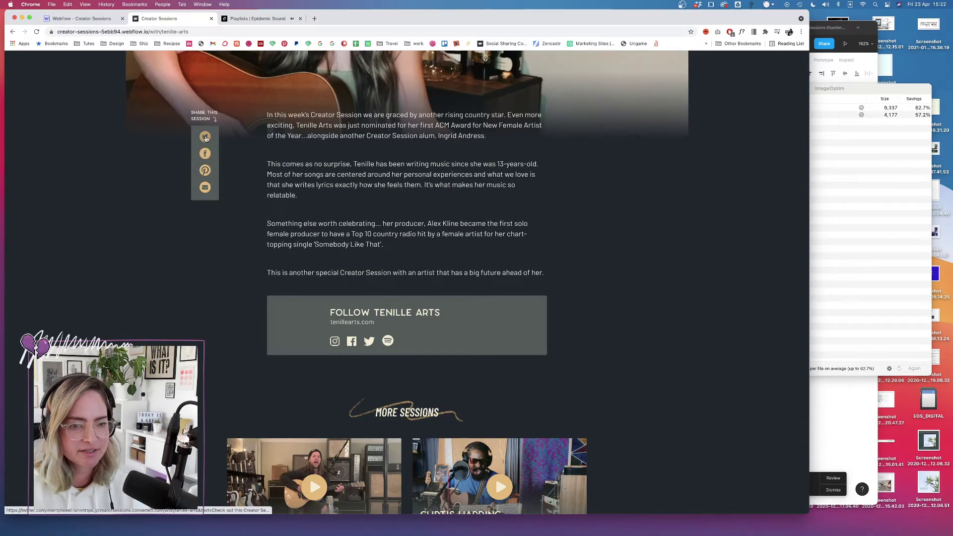
- Inspect the markup of the Twitter share icon, including the sharing-link anchor next to the embedded tweet link
{"action": "right_click", "coordinate": [206, 138]}
{"action": "left_click", "coordinate": [224, 221]}
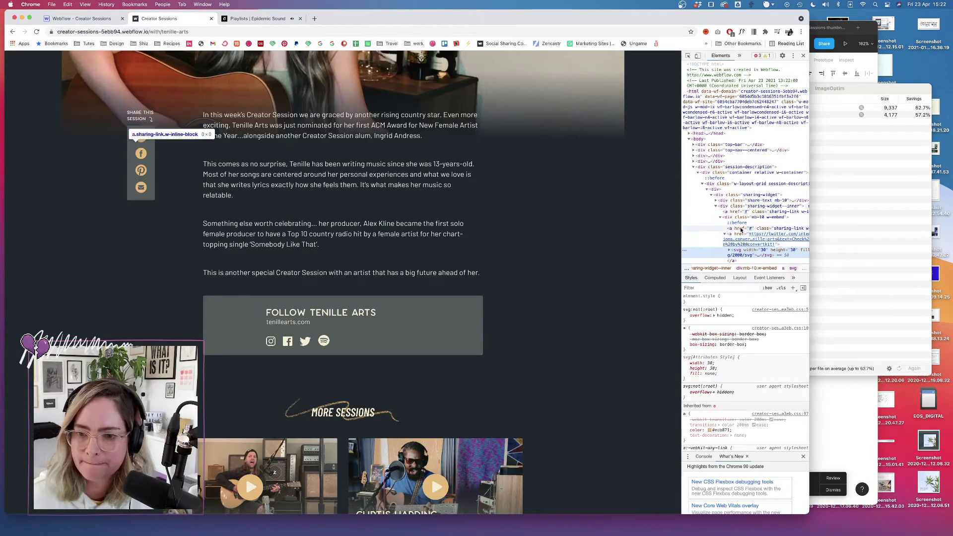
{"action": "scroll", "coordinate": [741, 230], "scroll_direction": "right", "scroll_amount": 5}
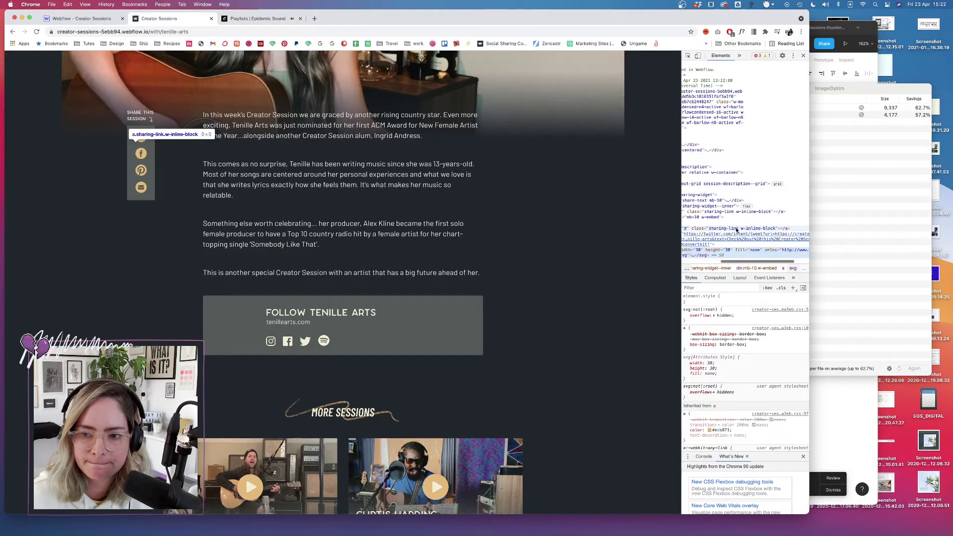
{"action": "scroll", "coordinate": [718, 229], "scroll_direction": "left", "scroll_amount": 5}
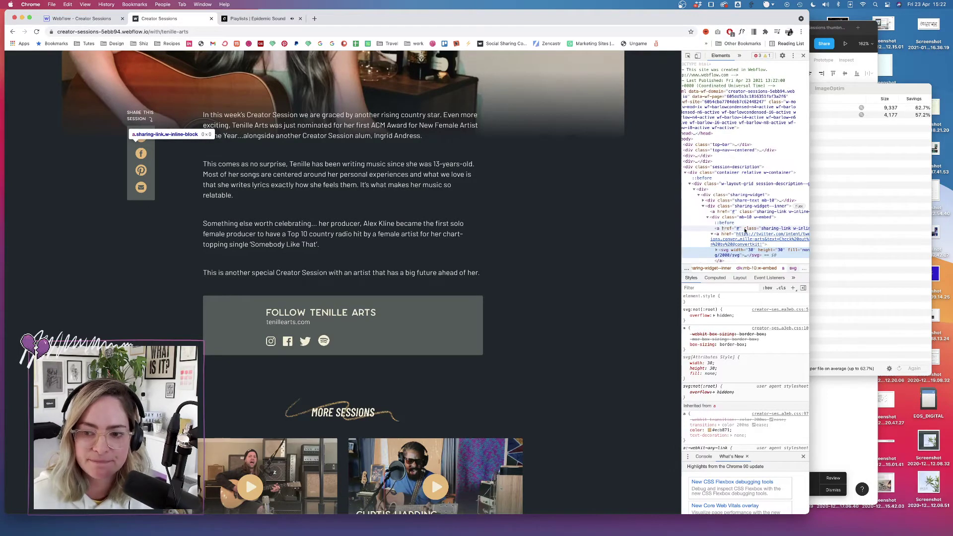
{"action": "scroll", "coordinate": [755, 230], "scroll_direction": "right", "scroll_amount": 2}
{"action": "left_click", "coordinate": [741, 229]}
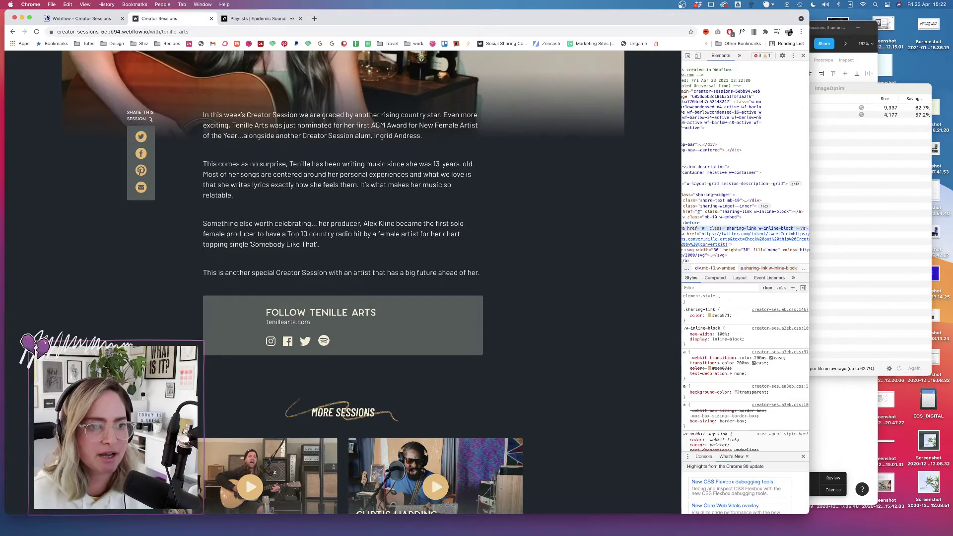
- Open the Sessions Template in the Webflow Designer and find the Share This Session widget
{"action": "left_click", "coordinate": [78, 23]}
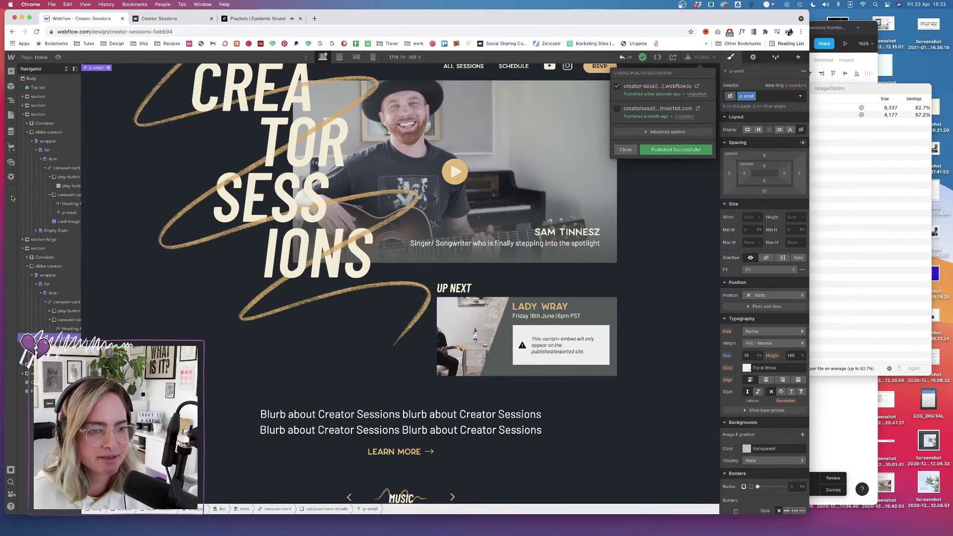
{"action": "left_click", "coordinate": [10, 116]}
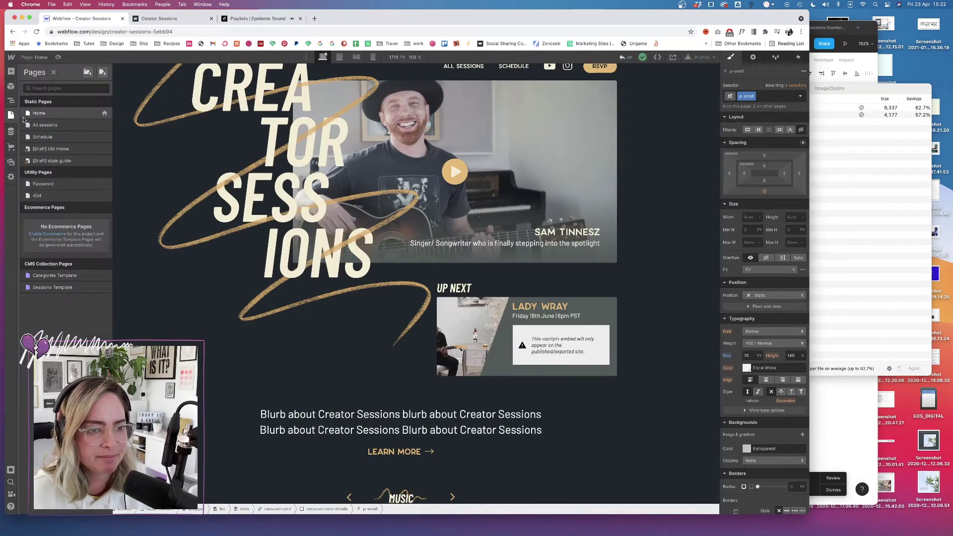
{"action": "left_click", "coordinate": [75, 288]}
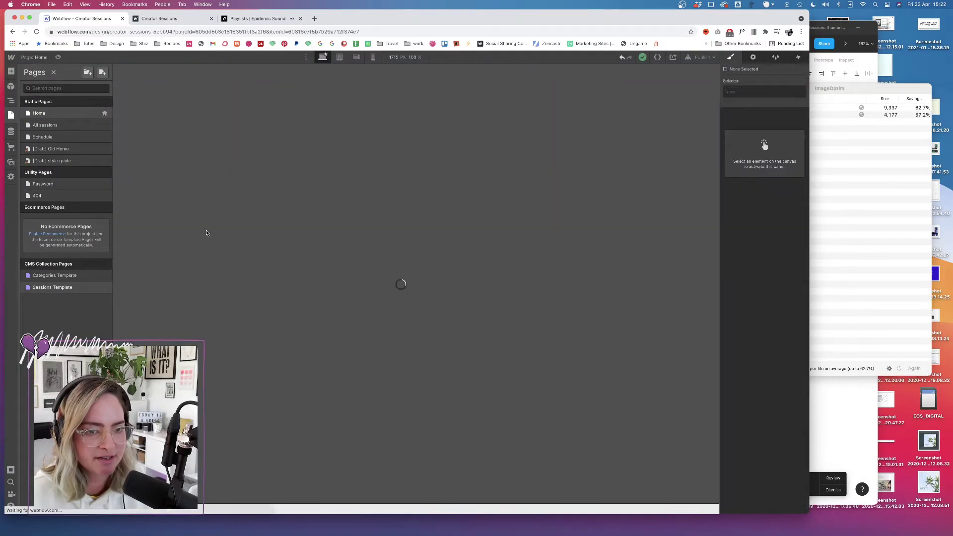
{"action": "scroll", "coordinate": [370, 234], "scroll_direction": "down", "scroll_amount": 5}
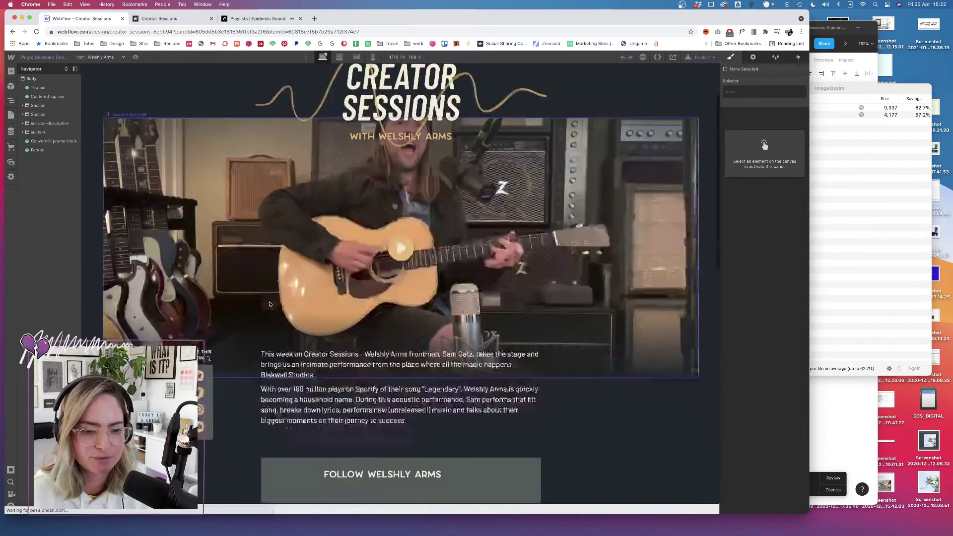
- Add class="sharing-link" to the anchor in the Twitter share icon's HTML embed and save the code
{"action": "left_click", "coordinate": [200, 321]}
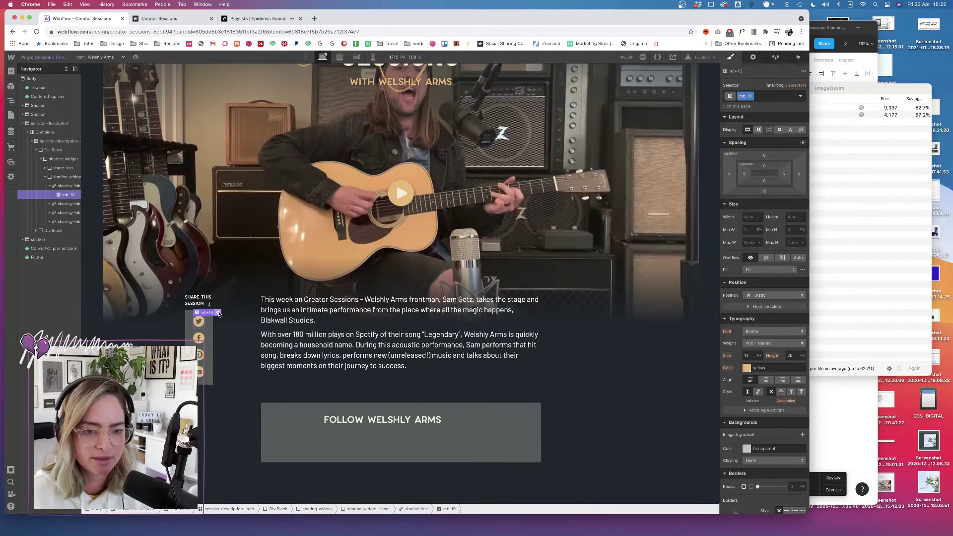
{"action": "double_click", "coordinate": [200, 321]}
{"action": "scroll", "coordinate": [415, 222], "scroll_direction": "left", "scroll_amount": 10}
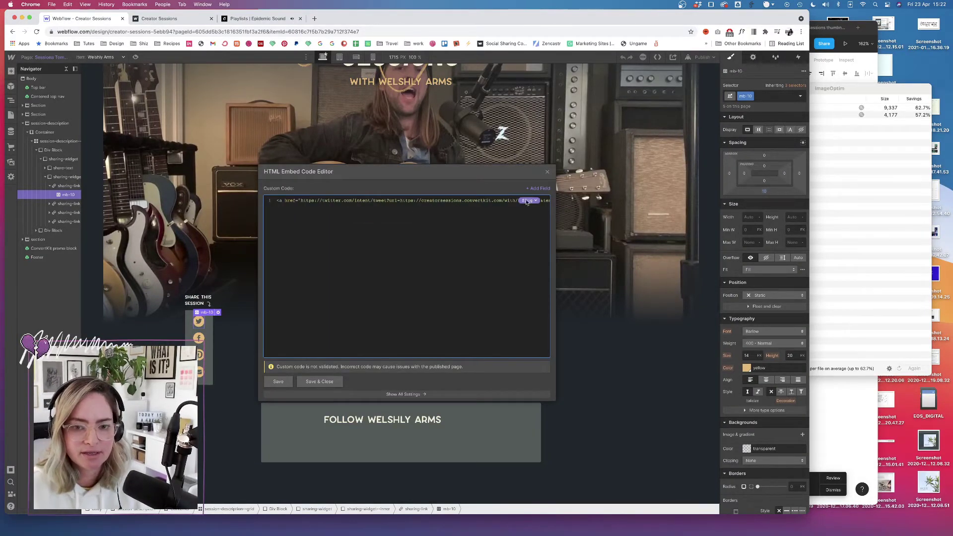
{"action": "left_click", "coordinate": [285, 200]}
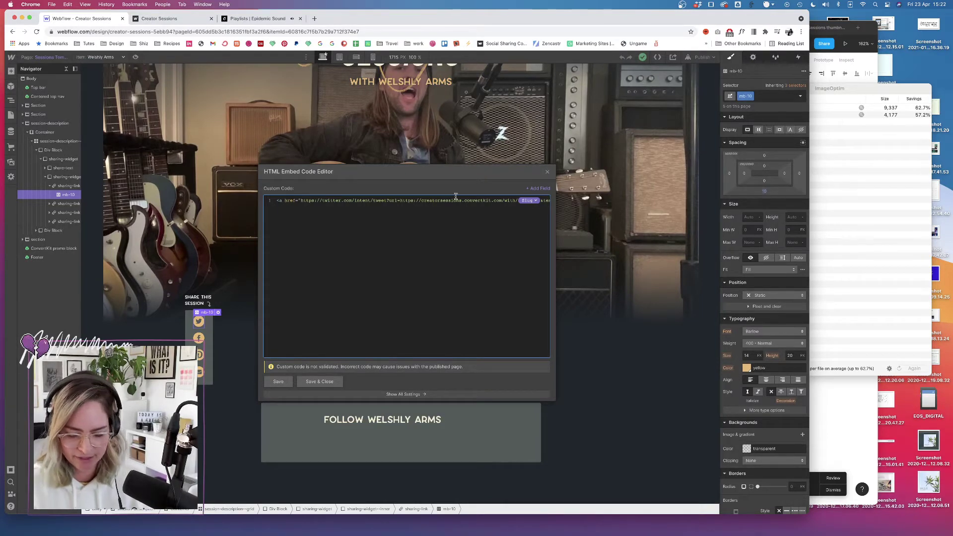
{"action": "type", "text": "class="}
{"action": "type", "text": "\"sharing-l"}
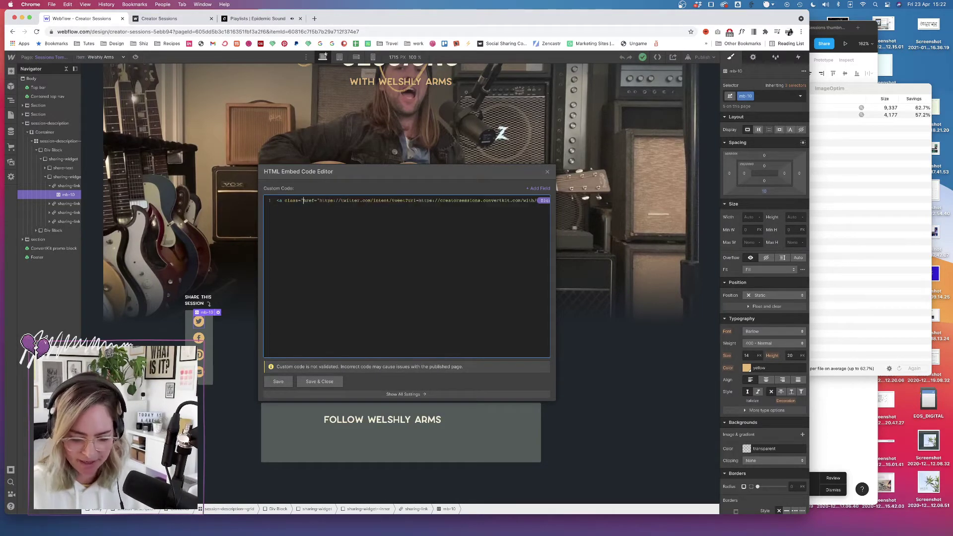
{"action": "type", "text": "ink\""}
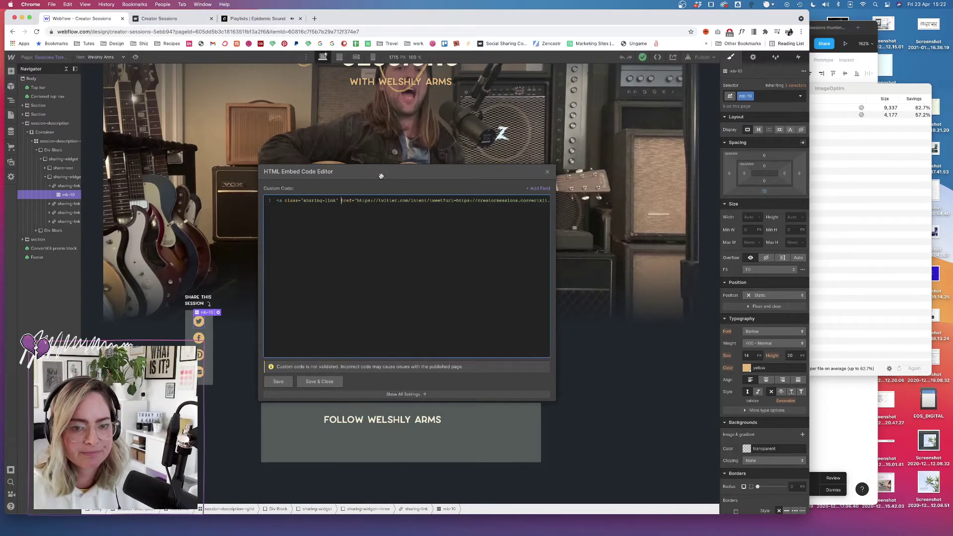
{"action": "left_click_drag", "start_coordinate": [339, 200], "coordinate": [283, 200]}
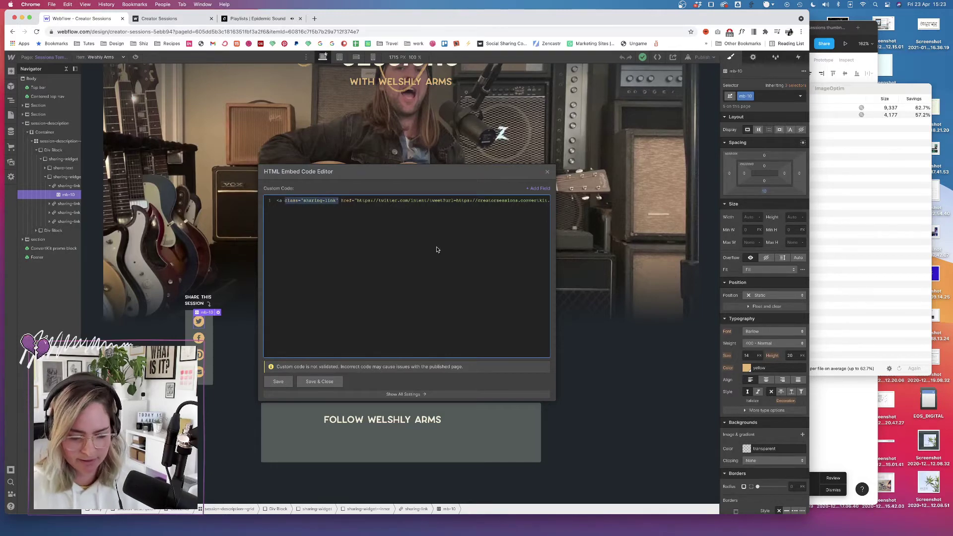
{"action": "left_click", "coordinate": [331, 385]}
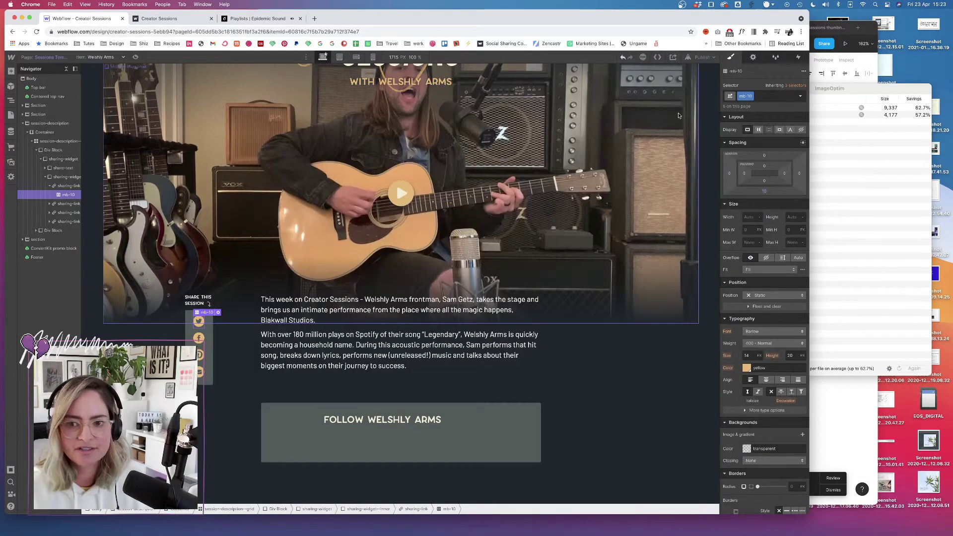
- Publish the template change to the webflow.io domain and return to the published Tenille Arts page
{"action": "left_click", "coordinate": [702, 57]}
{"action": "left_click", "coordinate": [700, 148]}
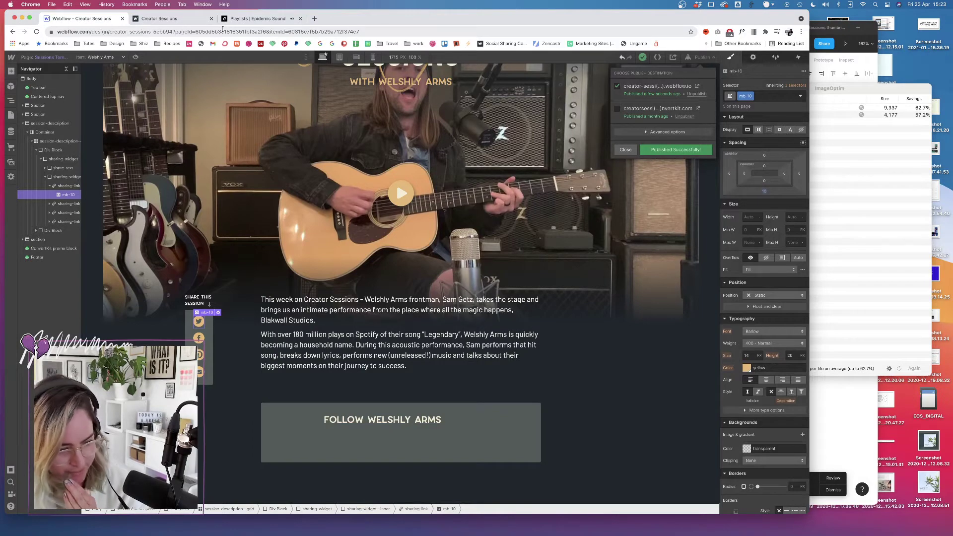
{"action": "left_click", "coordinate": [179, 20]}
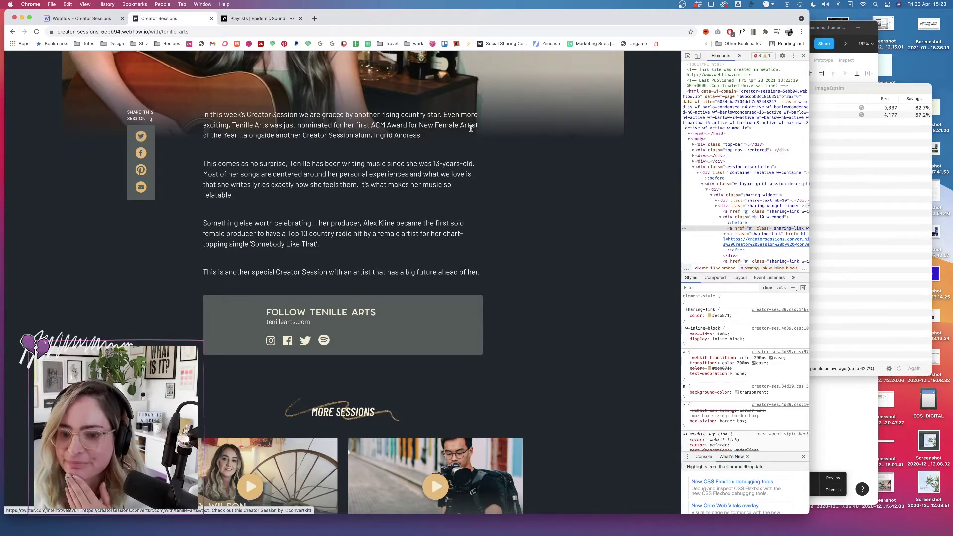
- Examine the updated Twitter share markup, comparing the outer sharing-link anchor with the embedded anchor and its SVG
{"action": "scroll", "coordinate": [779, 231], "scroll_direction": "right", "scroll_amount": 3}
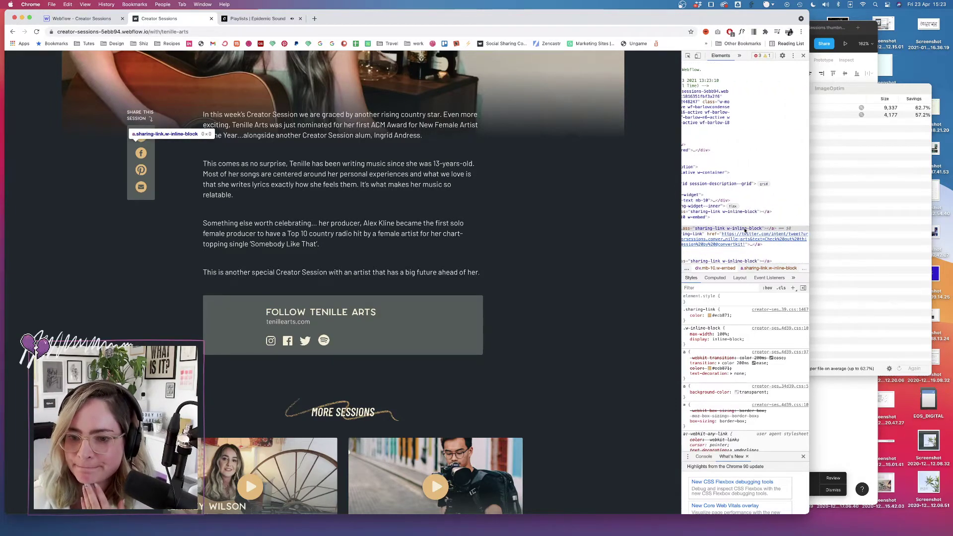
{"action": "scroll", "coordinate": [757, 238], "scroll_direction": "right", "scroll_amount": 3}
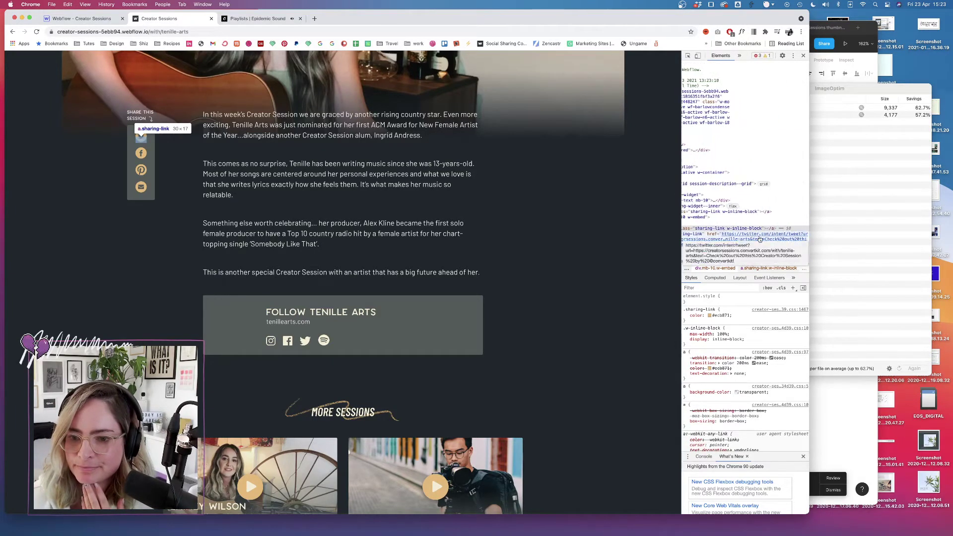
{"action": "scroll", "coordinate": [705, 236], "scroll_direction": "left", "scroll_amount": 5}
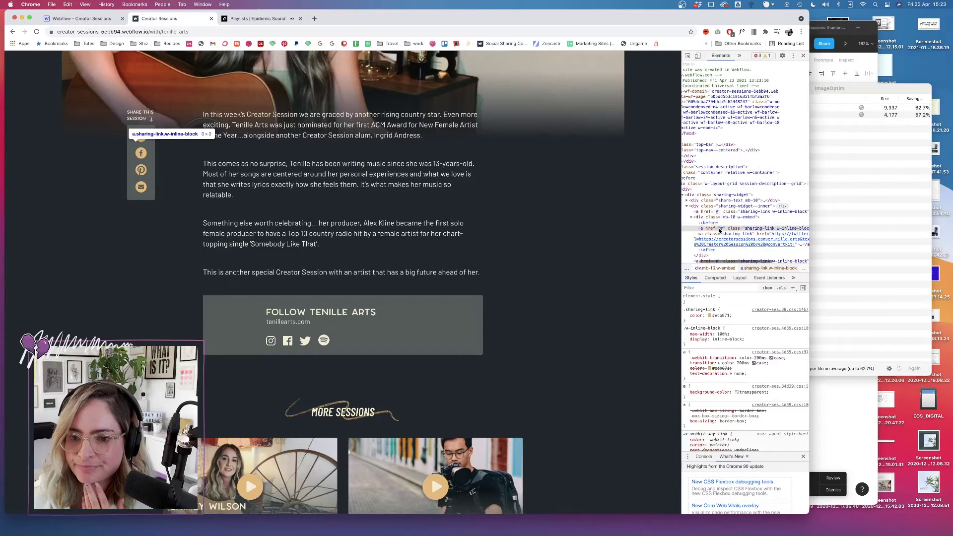
{"action": "left_click", "coordinate": [696, 235]}
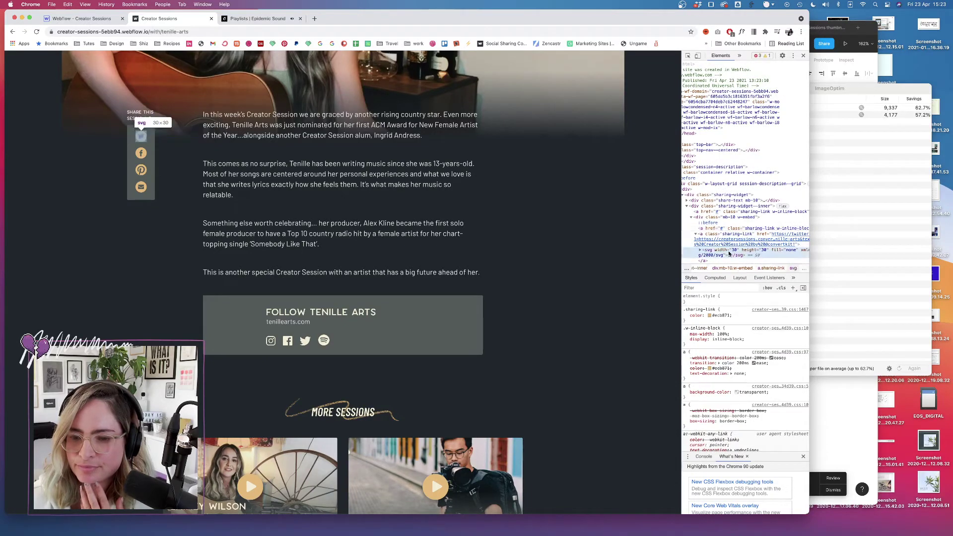
{"action": "left_click", "coordinate": [729, 252]}
{"action": "scroll", "coordinate": [729, 254], "scroll_direction": "right", "scroll_amount": 2}
{"action": "scroll", "coordinate": [730, 252], "scroll_direction": "left", "scroll_amount": 5}
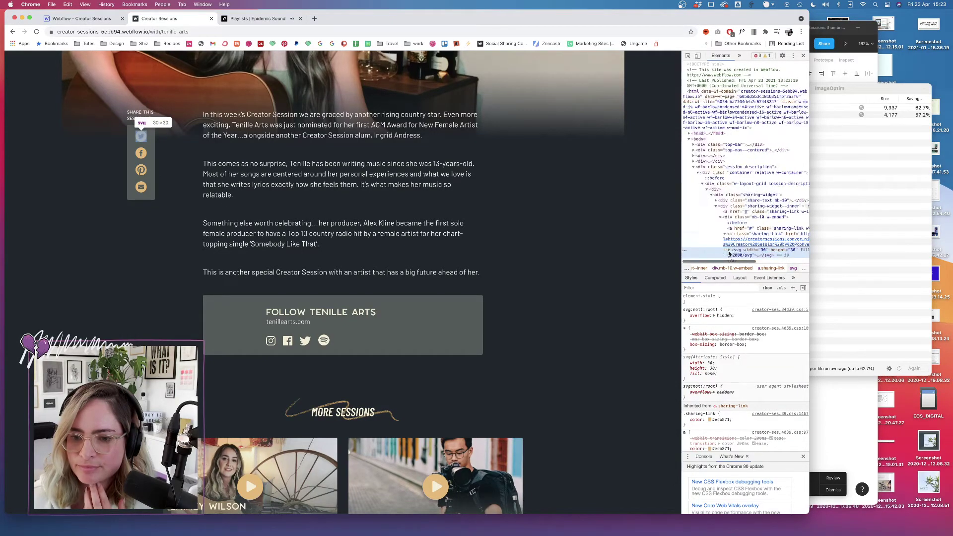
{"action": "scroll", "coordinate": [737, 249], "scroll_direction": "down", "scroll_amount": 1}
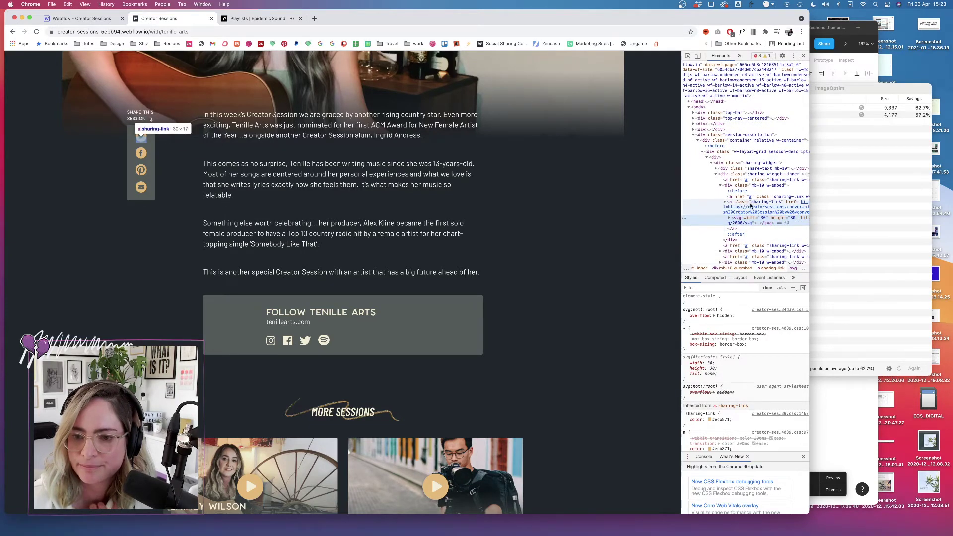
{"action": "scroll", "coordinate": [752, 205], "scroll_direction": "right", "scroll_amount": 3}
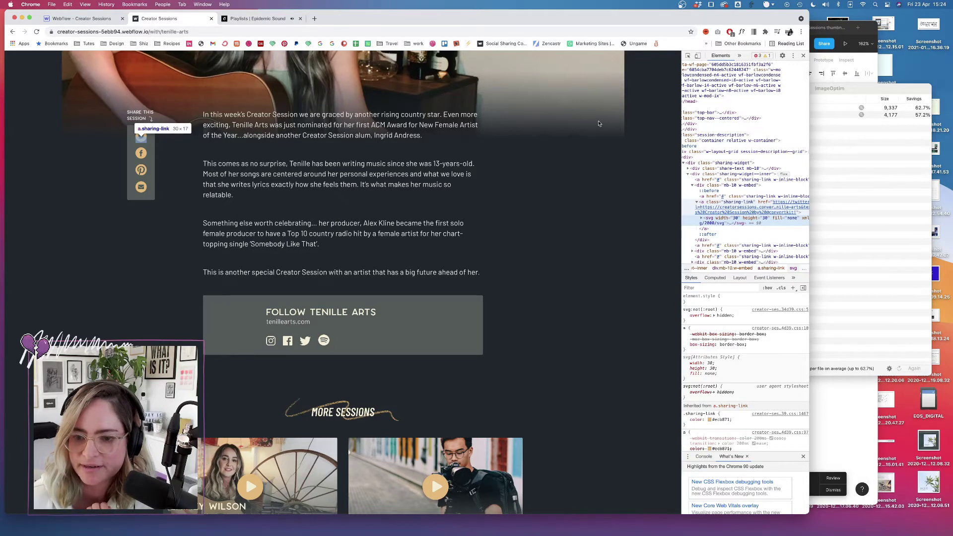
- Inspect the Twitter sharing-link's mouse hover interaction in the Webflow Designer, including the hover-out animation's Scale action and its Affect target
{"action": "key", "text": "ctrl+shift+Tab"}
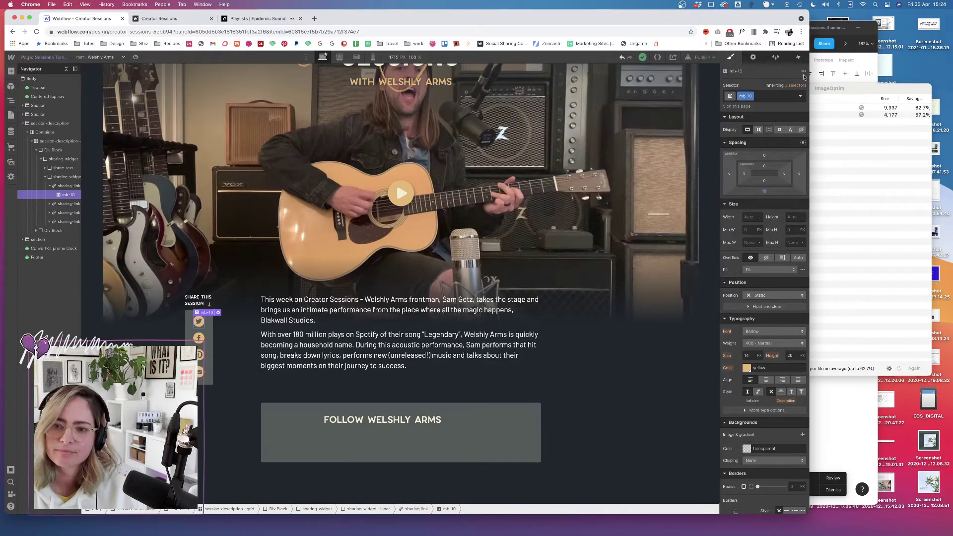
{"action": "left_click", "coordinate": [65, 185]}
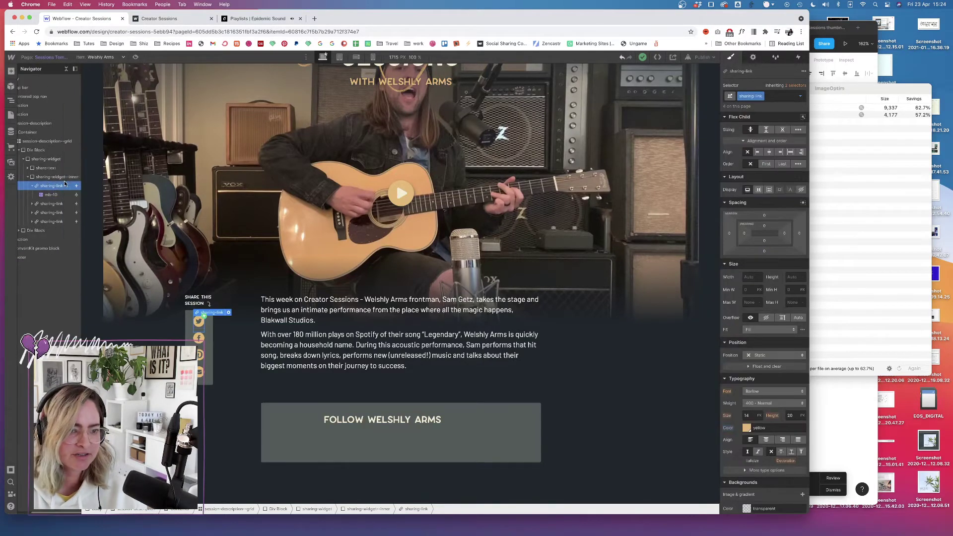
{"action": "left_click", "coordinate": [799, 58]}
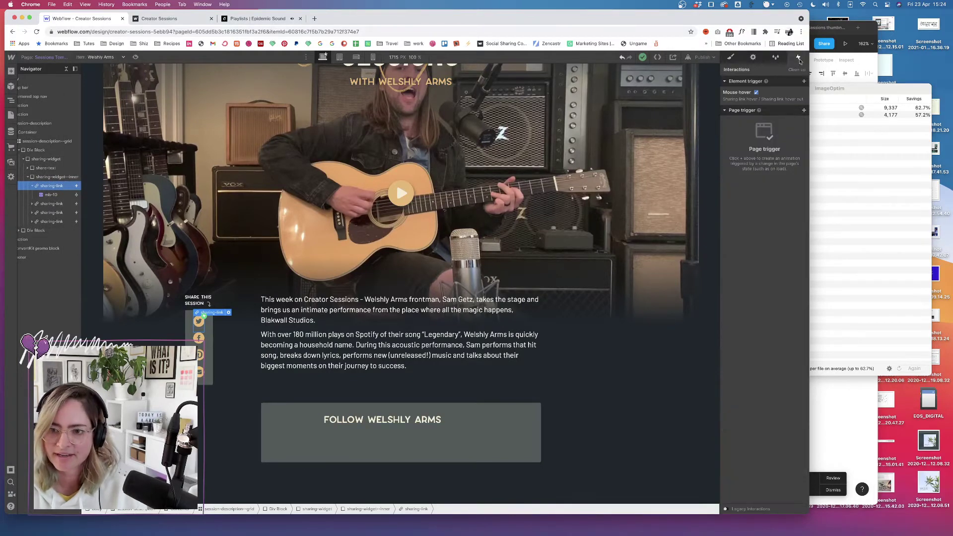
{"action": "left_click", "coordinate": [777, 96]}
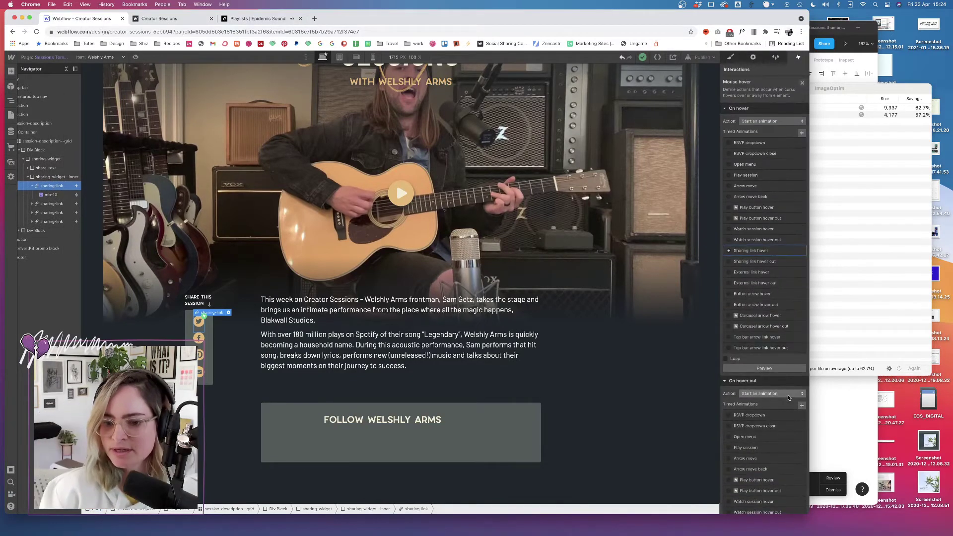
{"action": "scroll", "coordinate": [776, 223], "scroll_direction": "down", "scroll_amount": 5}
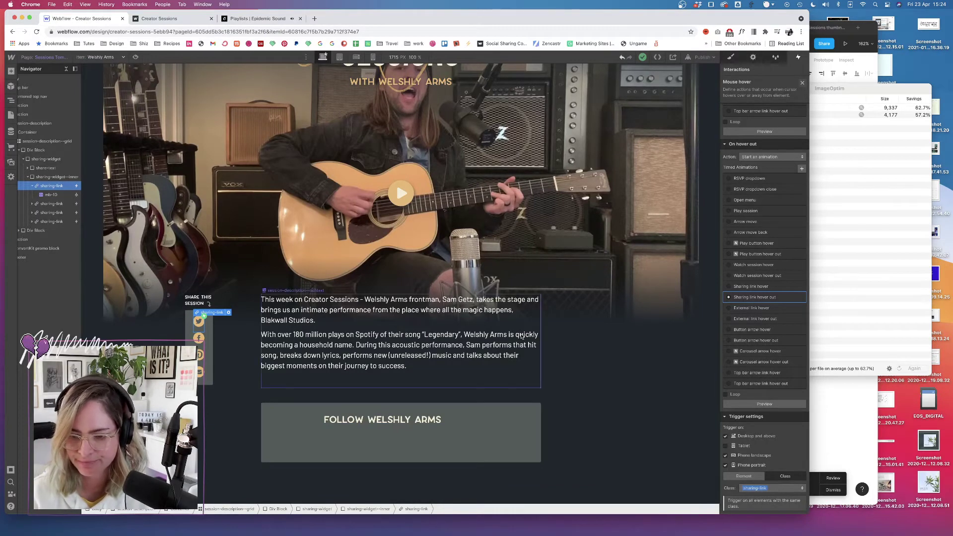
{"action": "left_click", "coordinate": [793, 299]}
{"action": "left_click", "coordinate": [776, 95]}
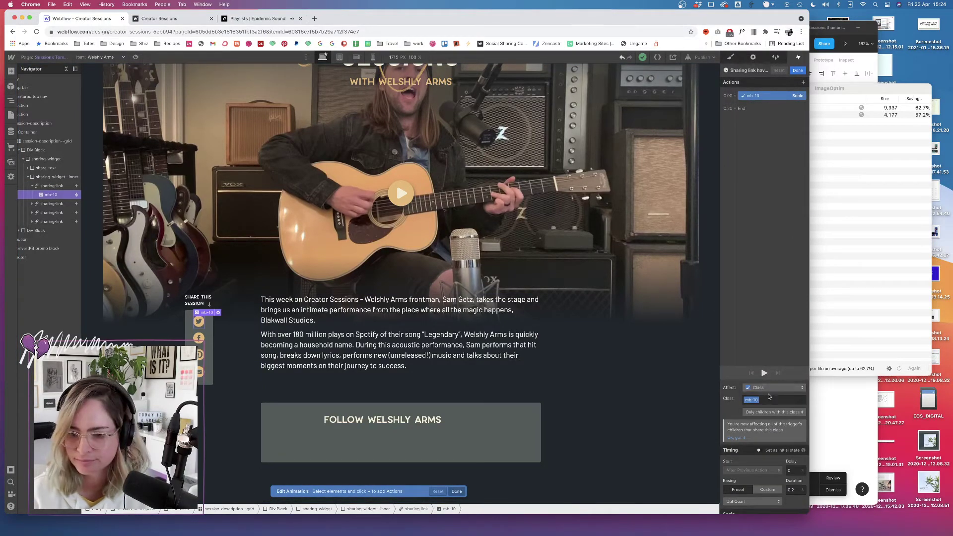
{"action": "left_click", "coordinate": [771, 387]}
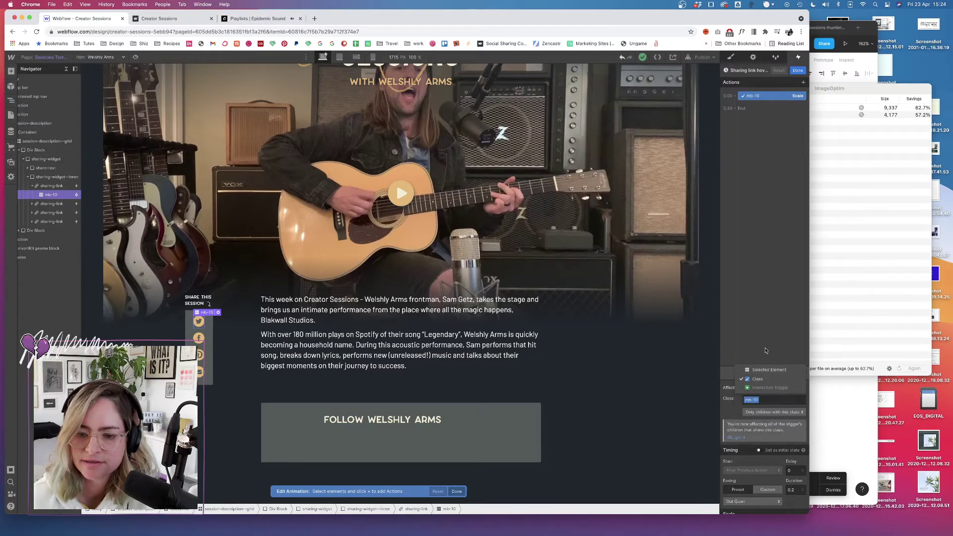
{"action": "left_click", "coordinate": [763, 331]}
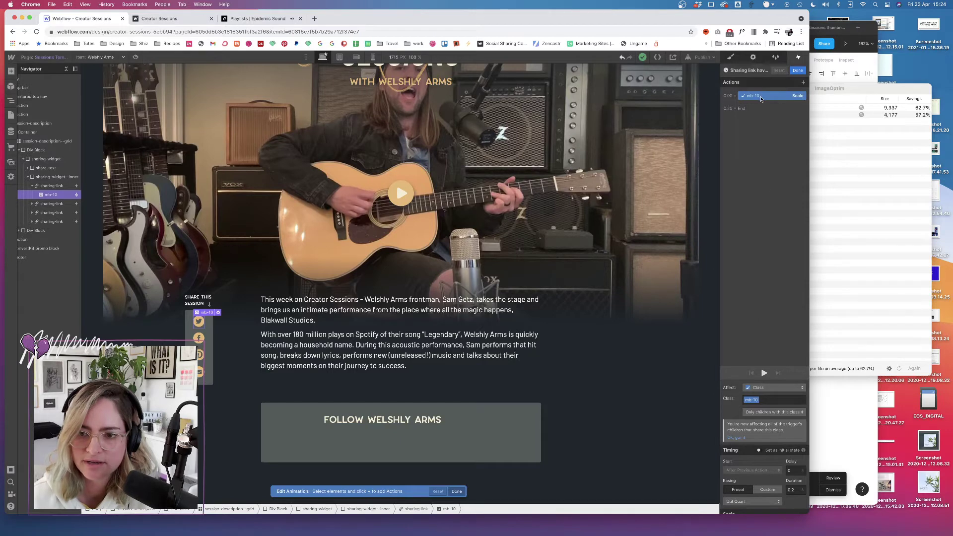
- On the published Tenille Arts page, compare the markup of the outer sharing-link anchor with the mb-10 embed div for the Twitter icon
{"action": "left_click", "coordinate": [195, 19]}
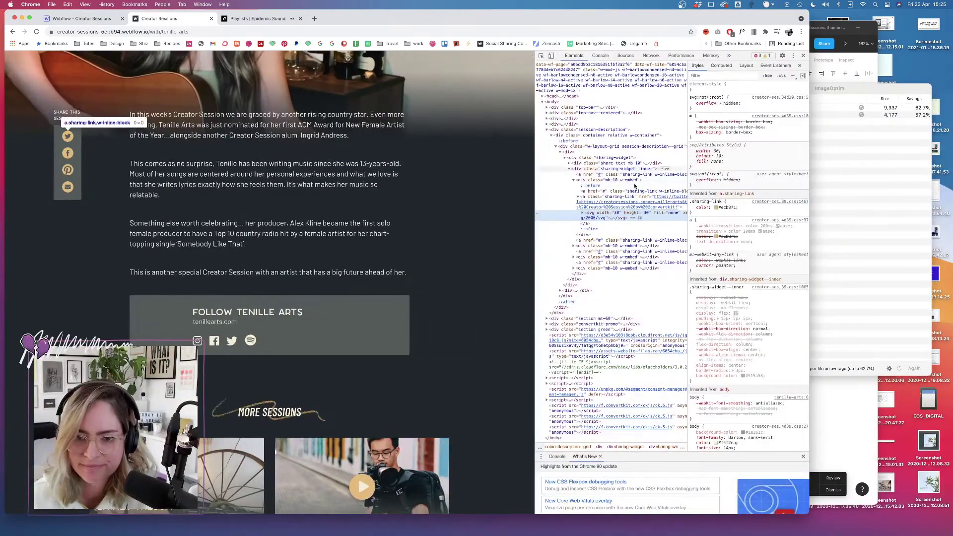
{"action": "left_click", "coordinate": [616, 181]}
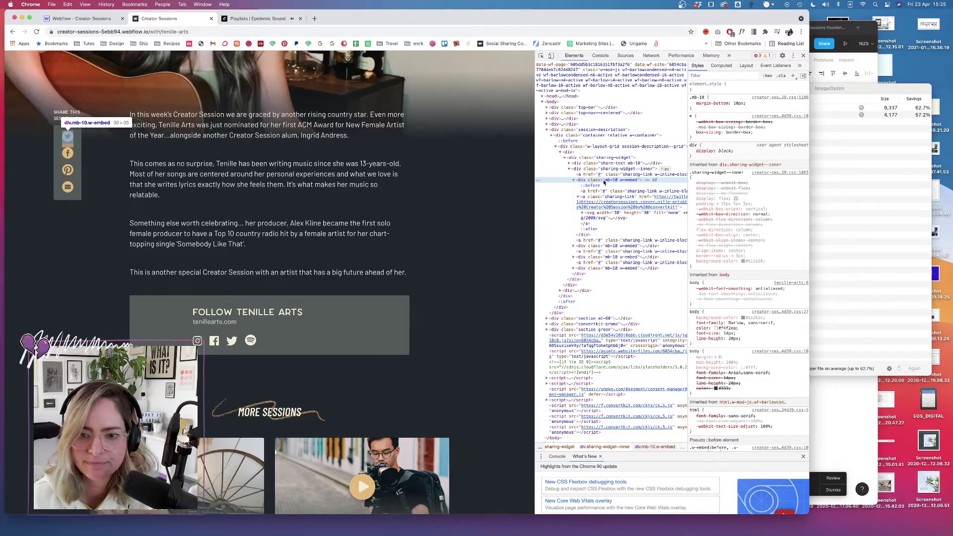
{"action": "scroll", "coordinate": [591, 179], "scroll_direction": "right", "scroll_amount": 3}
{"action": "scroll", "coordinate": [591, 177], "scroll_direction": "left", "scroll_amount": 3}
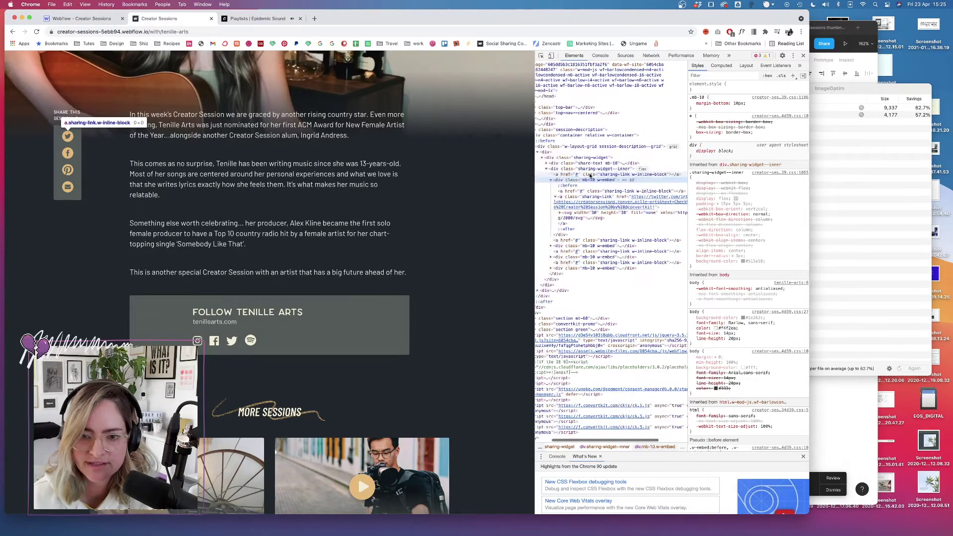
{"action": "left_click", "coordinate": [618, 175]}
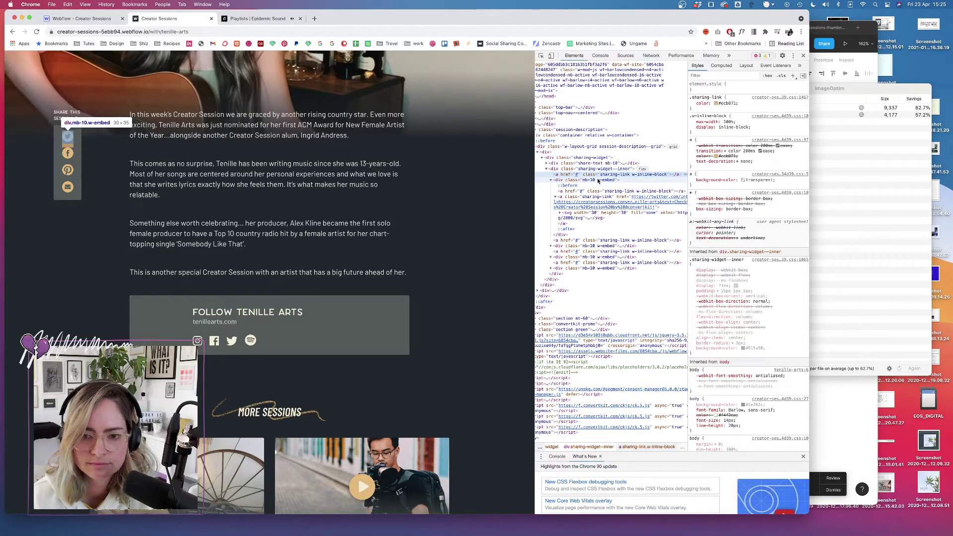
{"action": "left_click", "coordinate": [598, 180]}
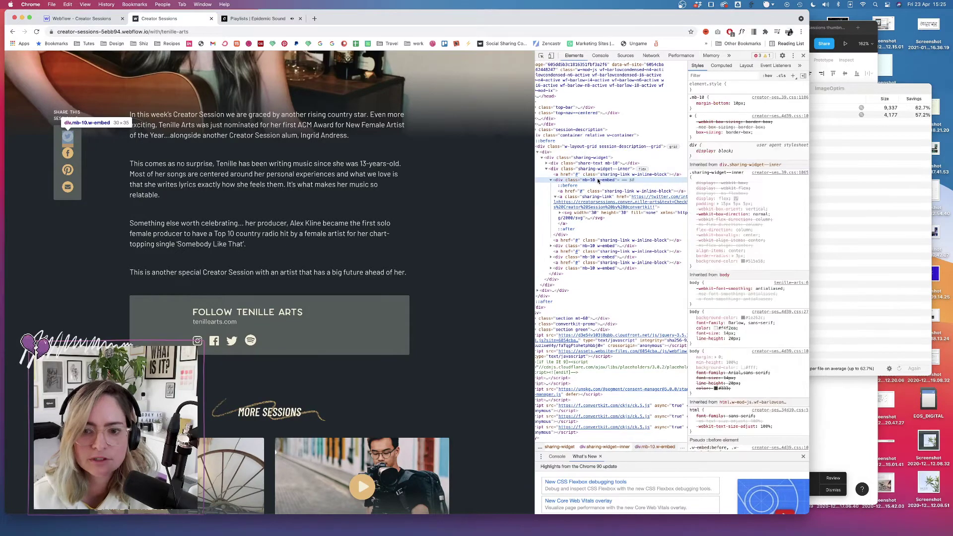
- Back in the Webflow Designer, remove class="sharing-link" from the anchor in the Twitter icon's HTML embed and save the code
{"action": "left_click", "coordinate": [92, 19]}
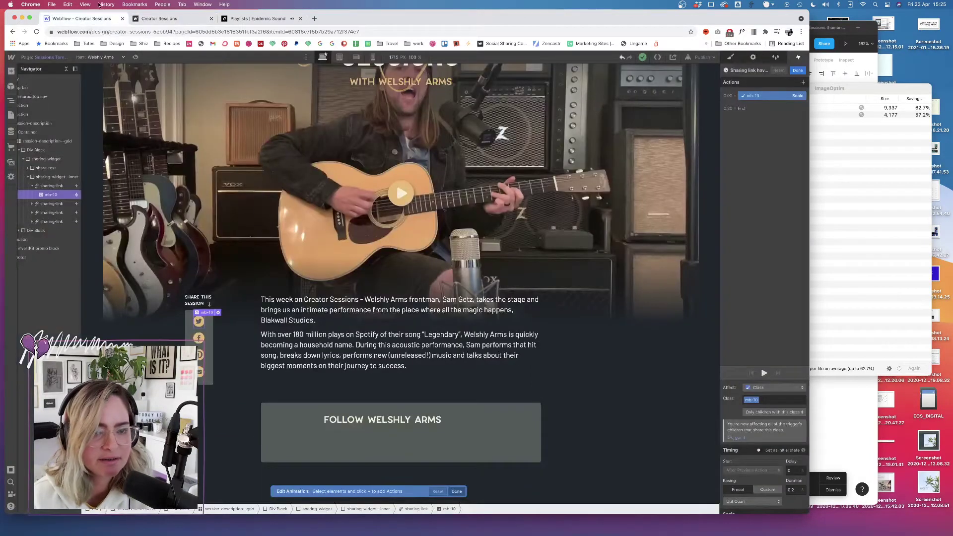
{"action": "left_click", "coordinate": [218, 313]}
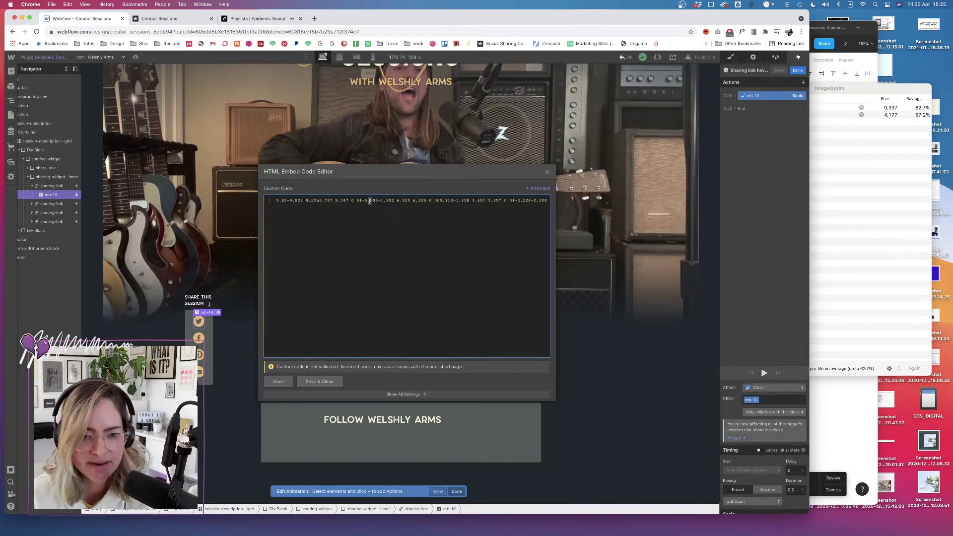
{"action": "scroll", "coordinate": [343, 201], "scroll_direction": "left", "scroll_amount": 10}
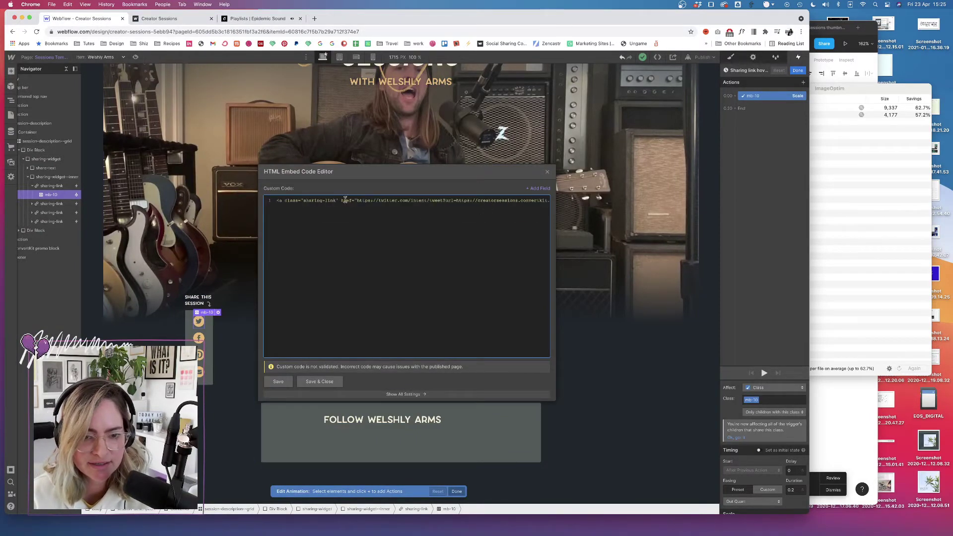
{"action": "left_click_drag", "start_coordinate": [338, 200], "coordinate": [285, 198]}
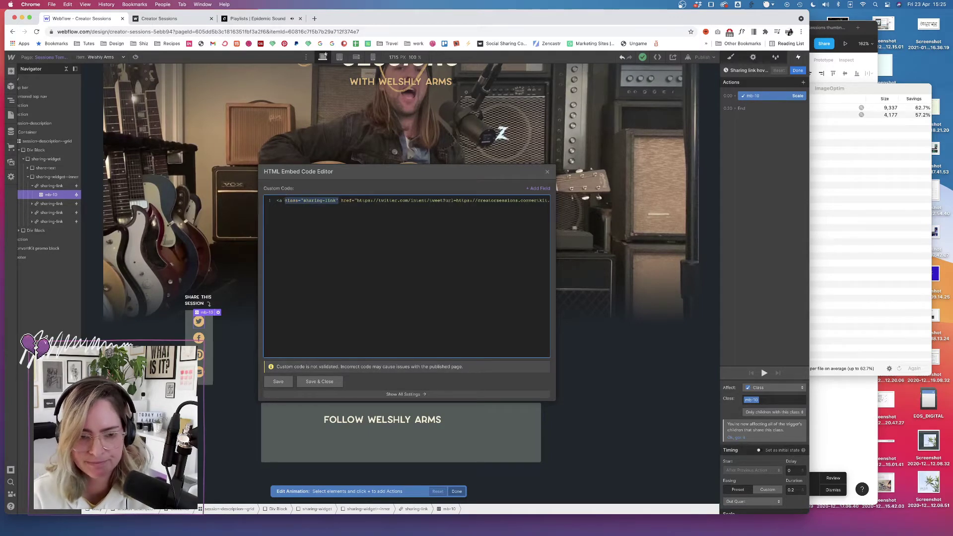
{"action": "key", "text": "BackSpace"}
{"action": "left_click", "coordinate": [320, 382]}
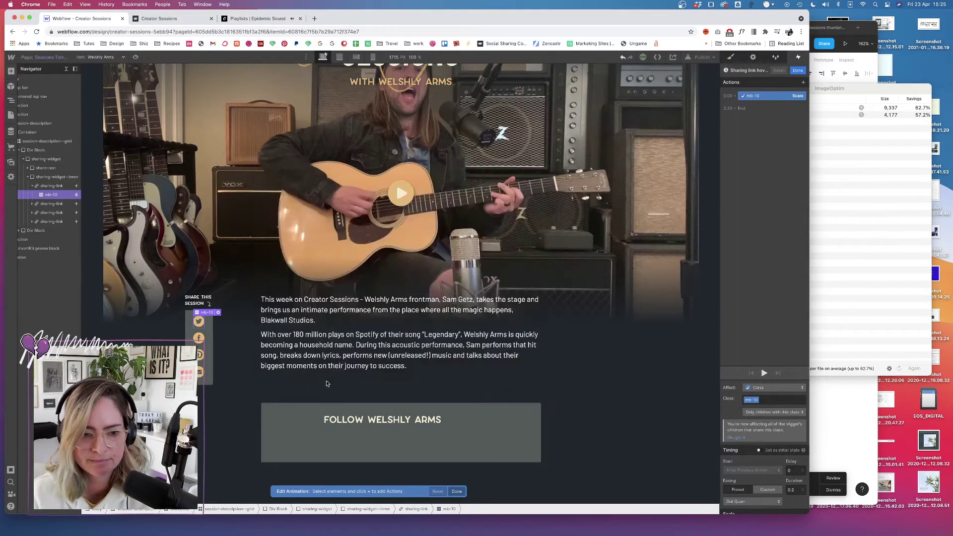
- Add the combo class sharing-link to the Twitter icon's mb-10 embed element
{"action": "left_click", "coordinate": [731, 57]}
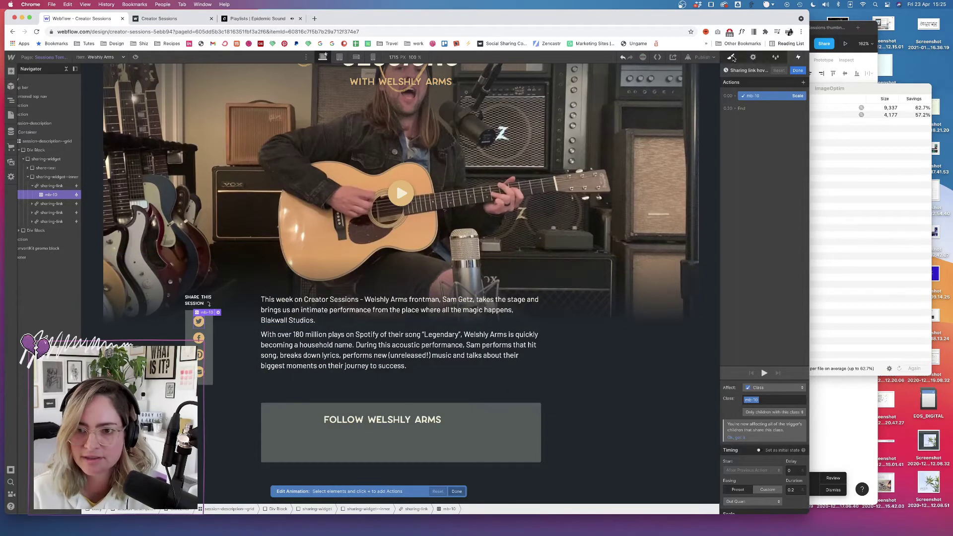
{"action": "left_click", "coordinate": [769, 96]}
{"action": "type", "text": "sh"}
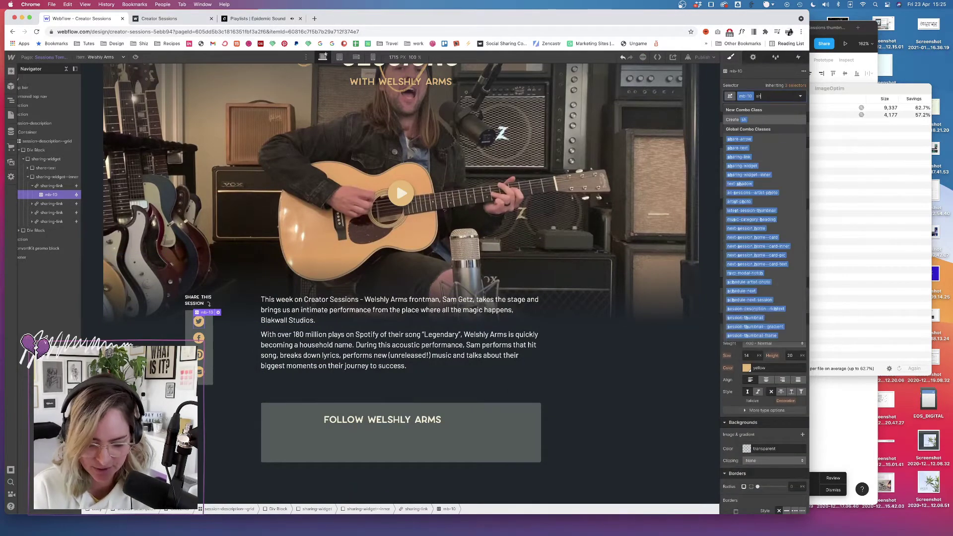
{"action": "type", "text": "aring0-link"}
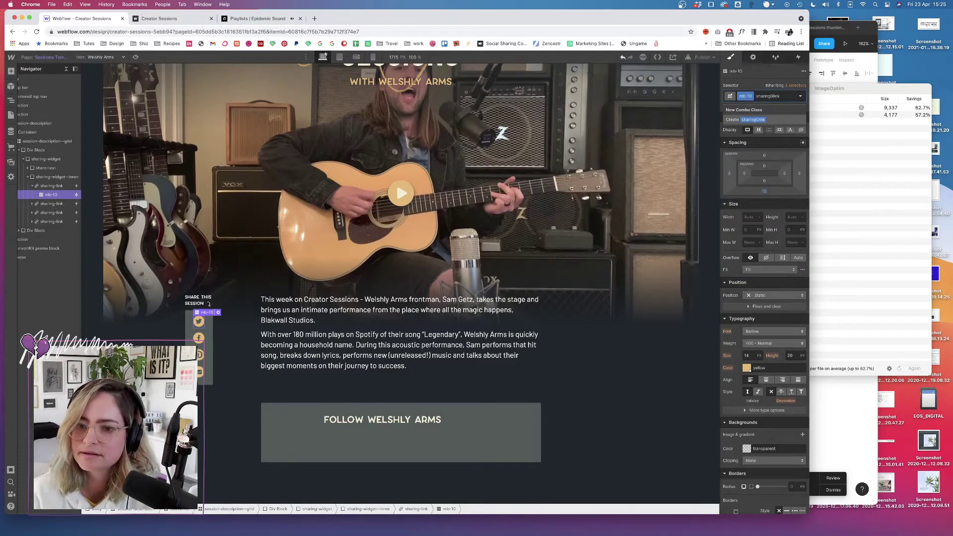
{"action": "key", "text": "Left"}
{"action": "key", "text": "Left"}
{"action": "key", "text": "Left"}
{"action": "key", "text": "Left"}
{"action": "key", "text": "BackSpace"}
{"action": "type", "text": "-"}
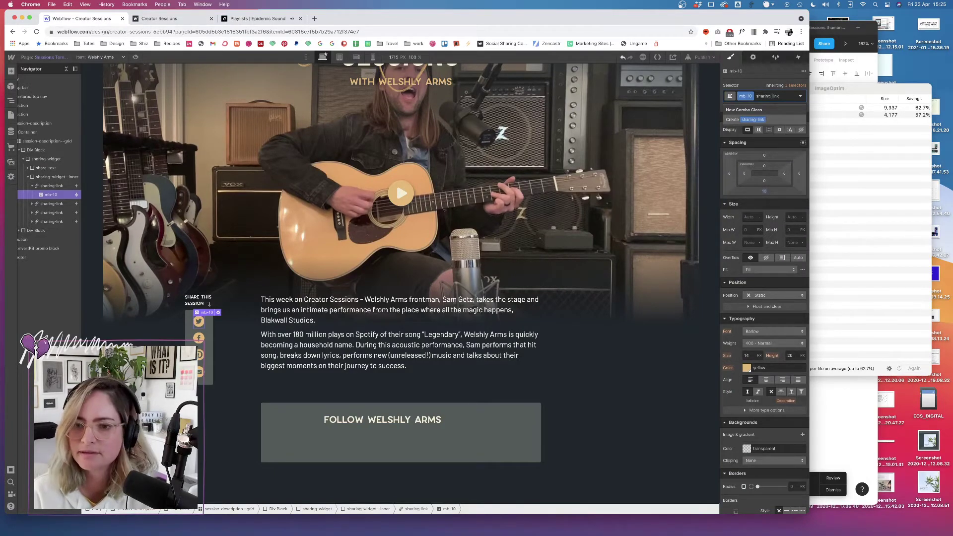
{"action": "left_click", "coordinate": [755, 121]}
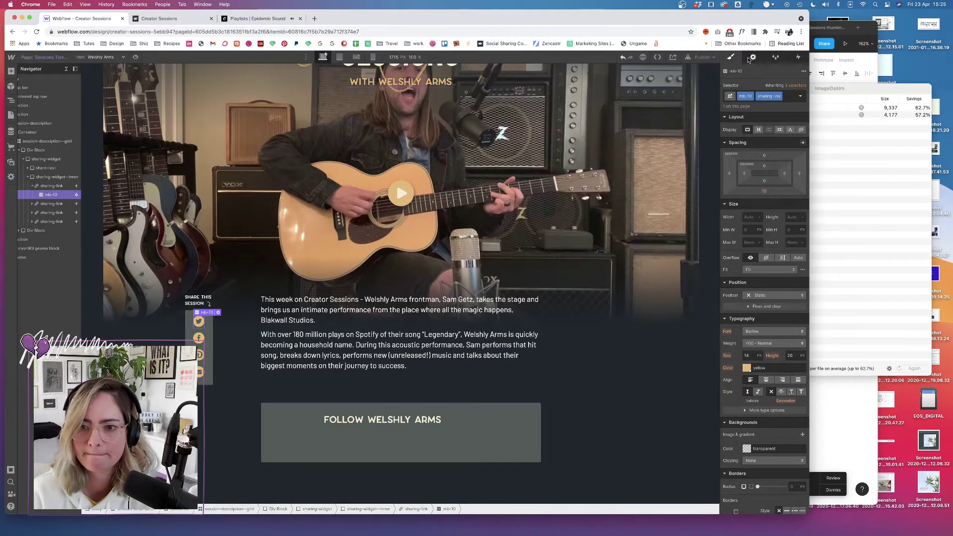
- Publish the site to the webflow.io domain and check the share icons on the published Welshly Arms page
{"action": "left_click", "coordinate": [709, 59]}
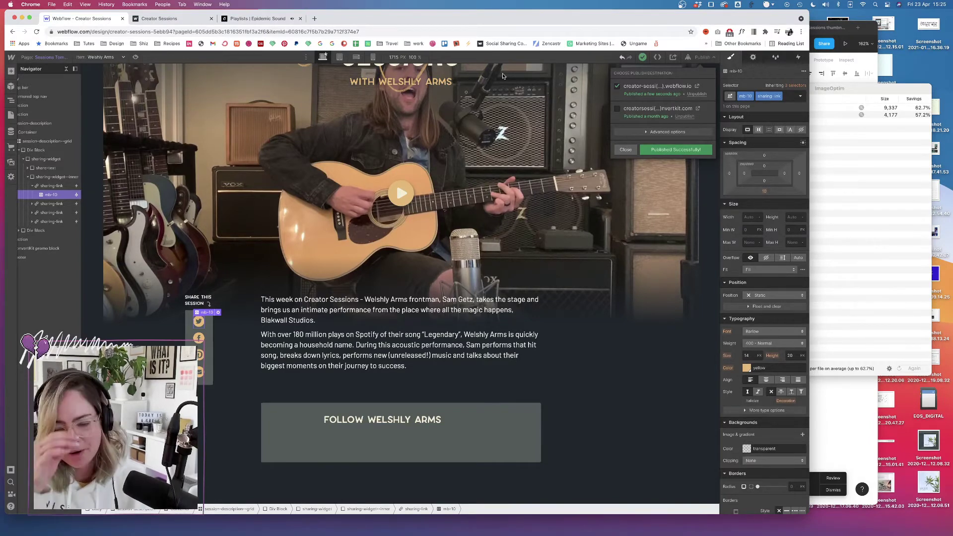
{"action": "left_click", "coordinate": [698, 87]}
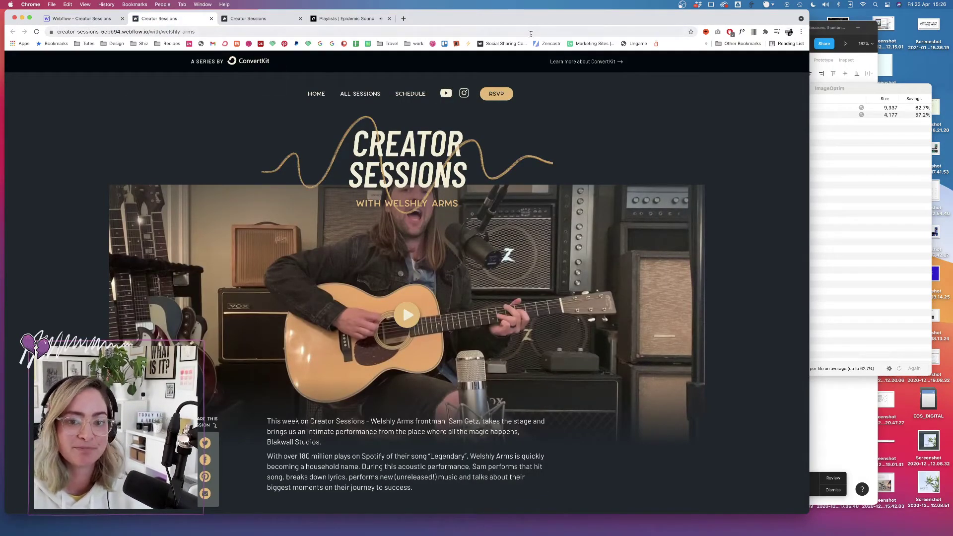
{"action": "scroll", "coordinate": [226, 149], "scroll_direction": "down", "scroll_amount": 5}
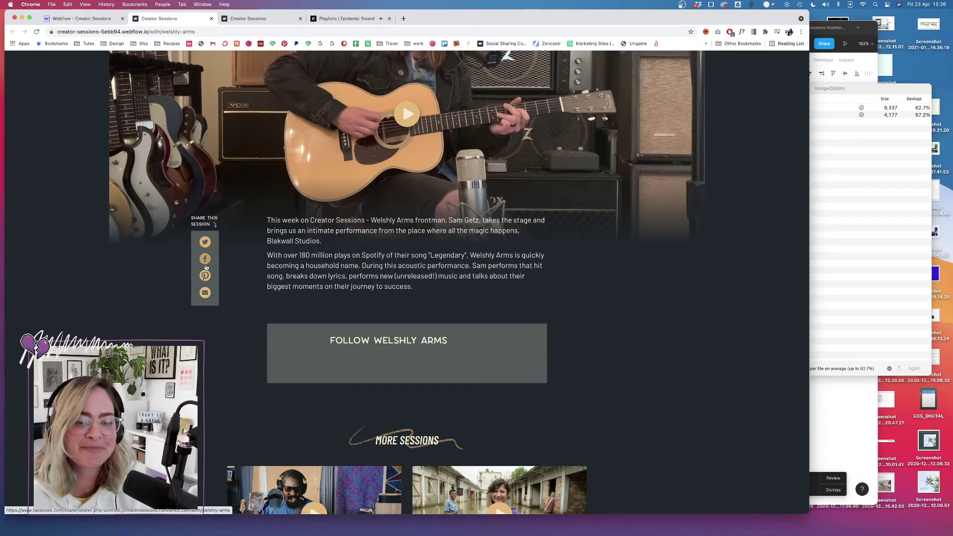
- In the Webflow Designer, add the existing sharing-link combo class to the Facebook icon's mb-10 embed
{"action": "left_click", "coordinate": [102, 19]}
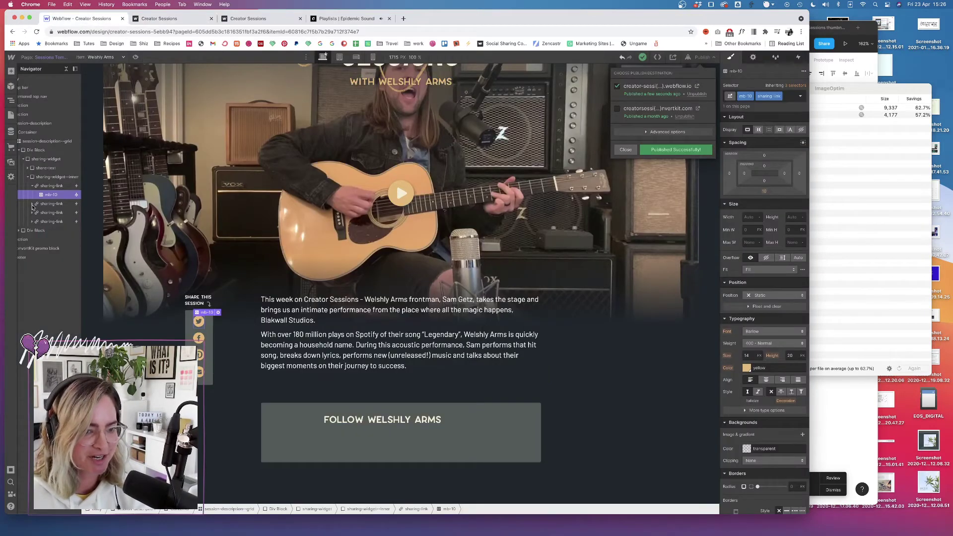
{"action": "left_click", "coordinate": [32, 203]}
{"action": "left_click", "coordinate": [58, 214]}
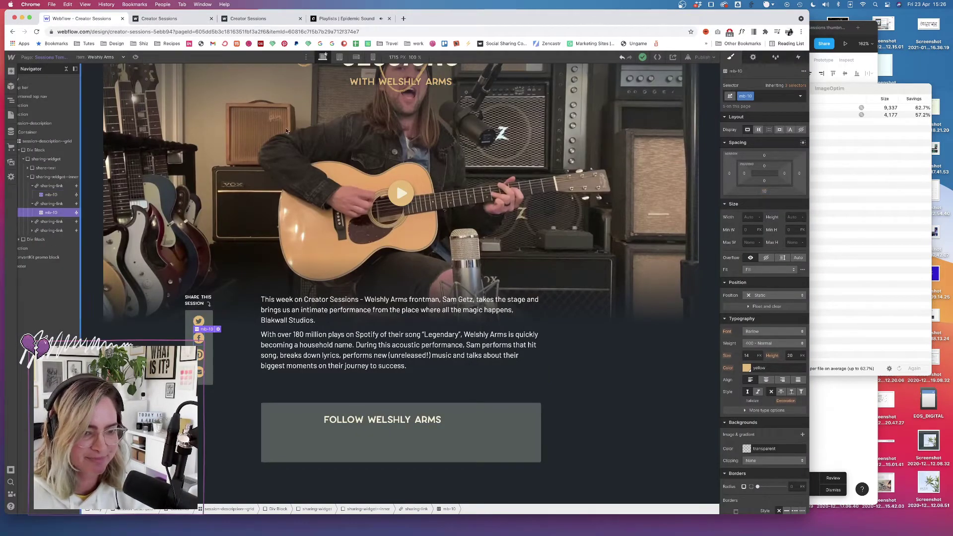
{"action": "left_click", "coordinate": [760, 97]}
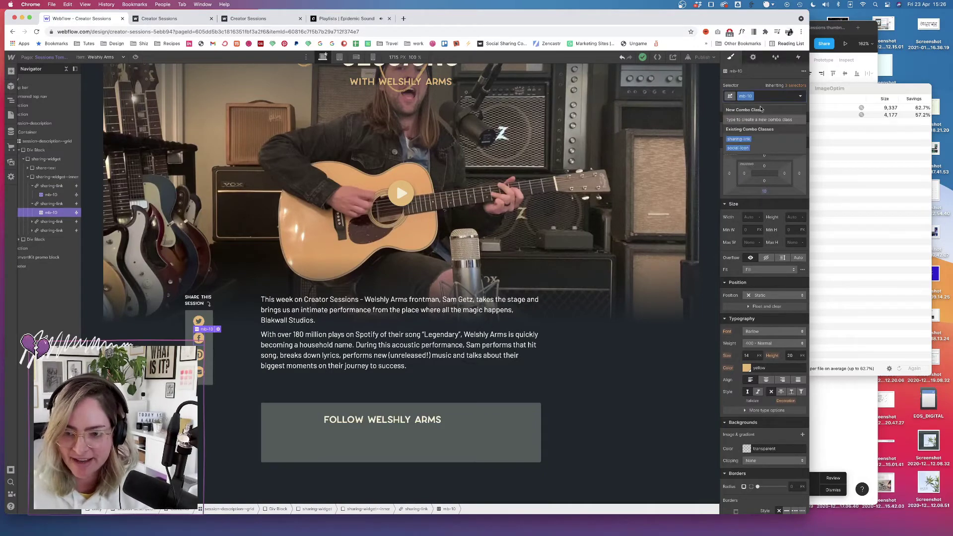
{"action": "left_click", "coordinate": [739, 139]}
- Apply the existing sharing-link combo class to the mb-10 embed of the Pinterest share icon
{"action": "left_click", "coordinate": [32, 221]}
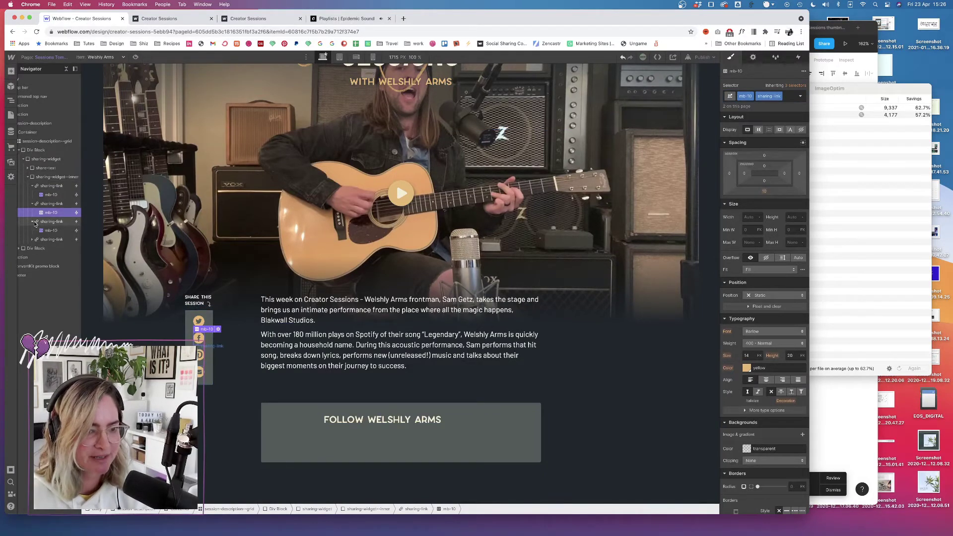
{"action": "left_click", "coordinate": [51, 230]}
{"action": "left_click", "coordinate": [770, 97]}
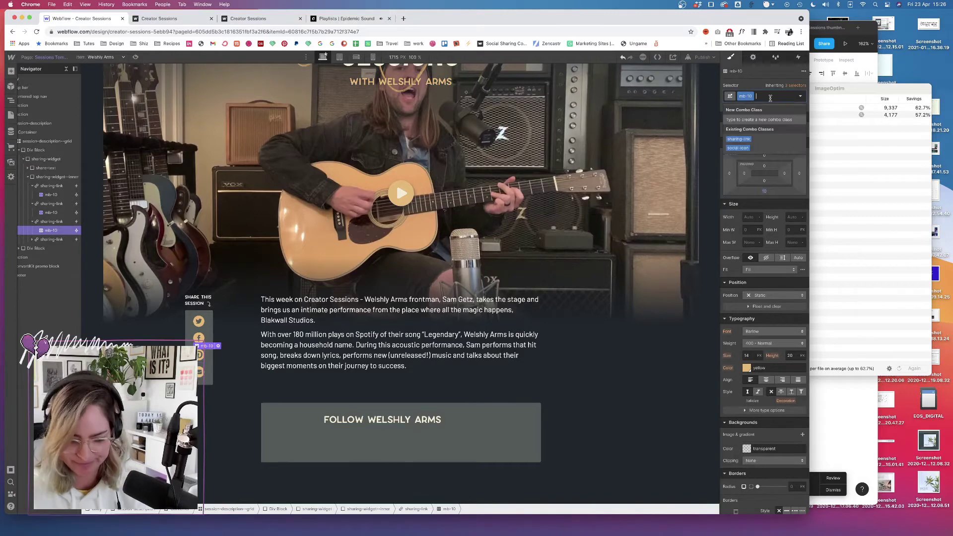
{"action": "type", "text": "sha"}
{"action": "left_click", "coordinate": [760, 139]}
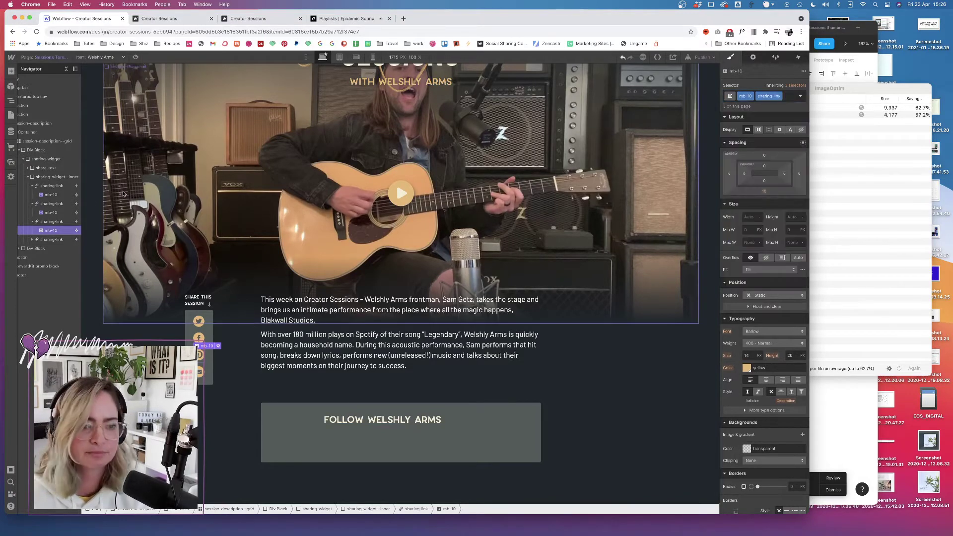
- Apply the existing sharing-link combo class to the mb-10 embed of the email share icon
{"action": "left_click", "coordinate": [32, 240]}
{"action": "left_click", "coordinate": [50, 249]}
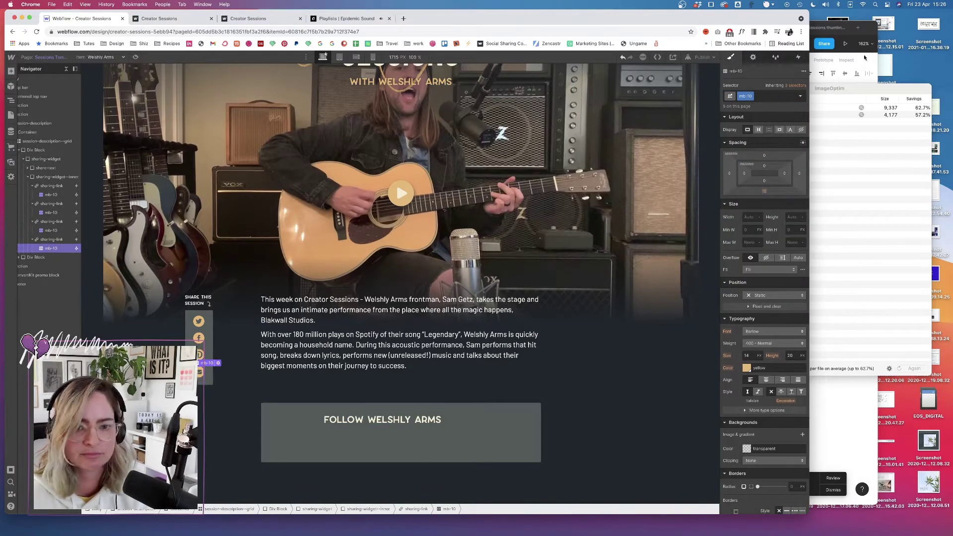
{"action": "left_click", "coordinate": [770, 96]}
{"action": "type", "text": "sha"}
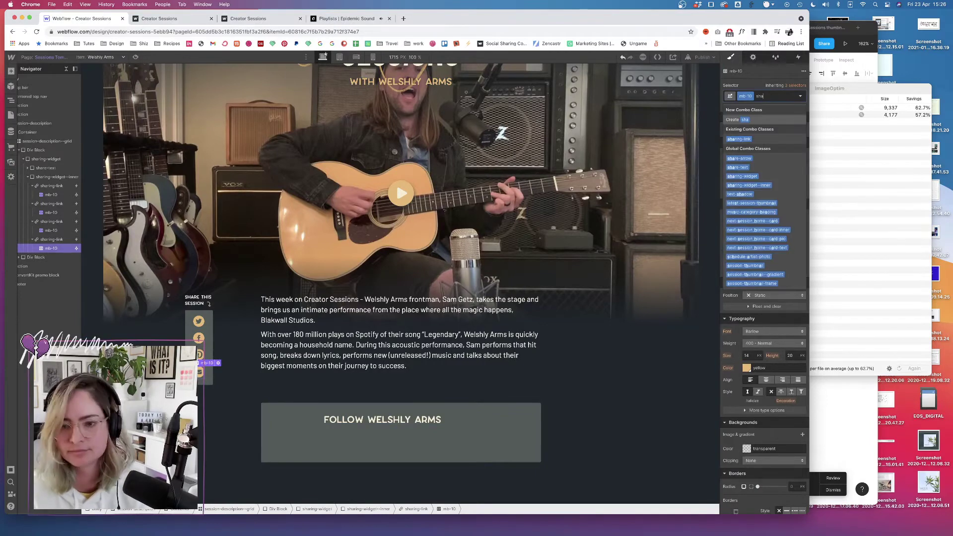
{"action": "left_click", "coordinate": [753, 139]}
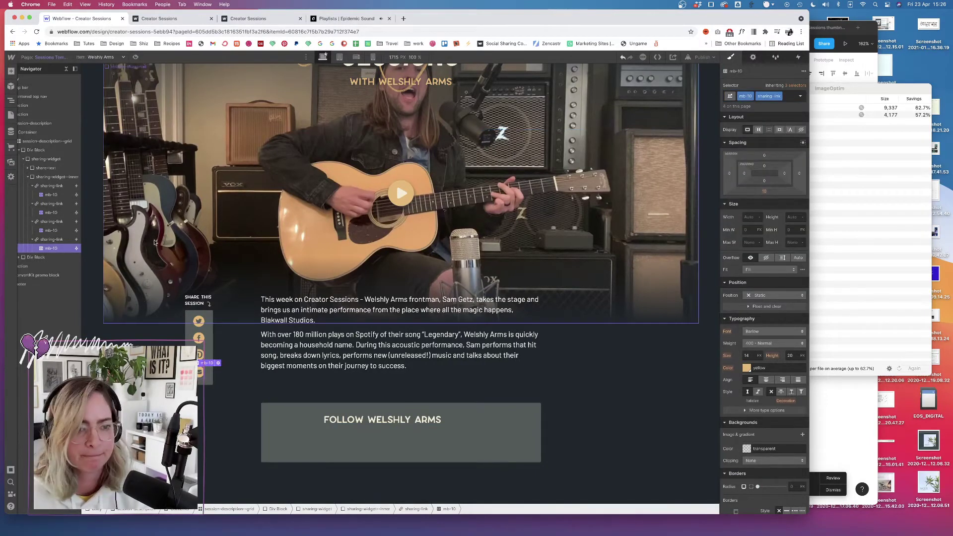
- Publish the site to the webflow.io domain and test the Twitter share link on the published Welshly Arms page
{"action": "left_click", "coordinate": [703, 57]}
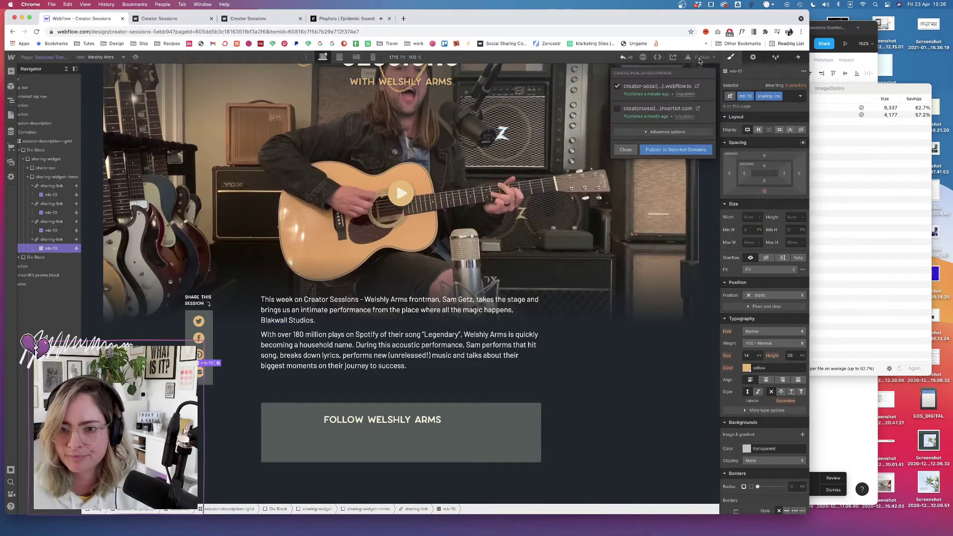
{"action": "left_click", "coordinate": [689, 150]}
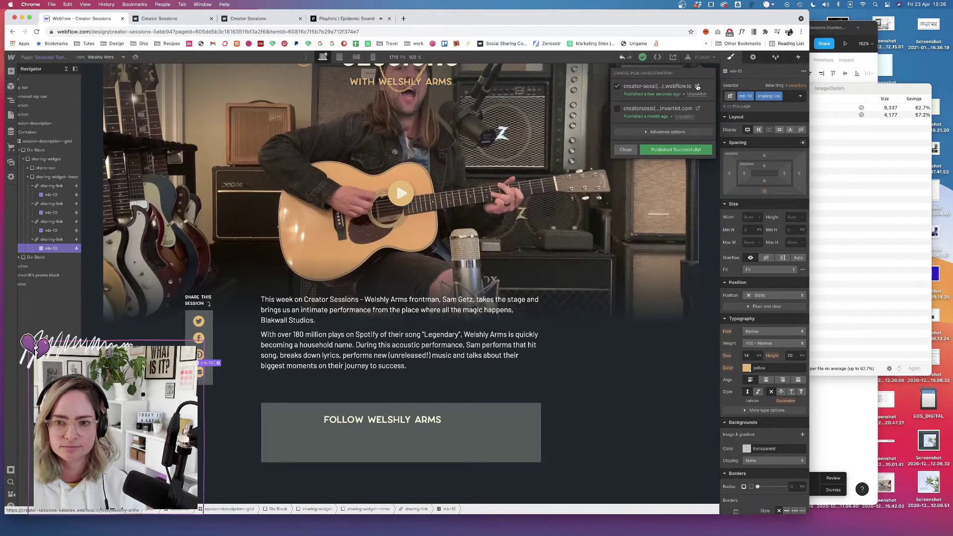
{"action": "left_click", "coordinate": [698, 87]}
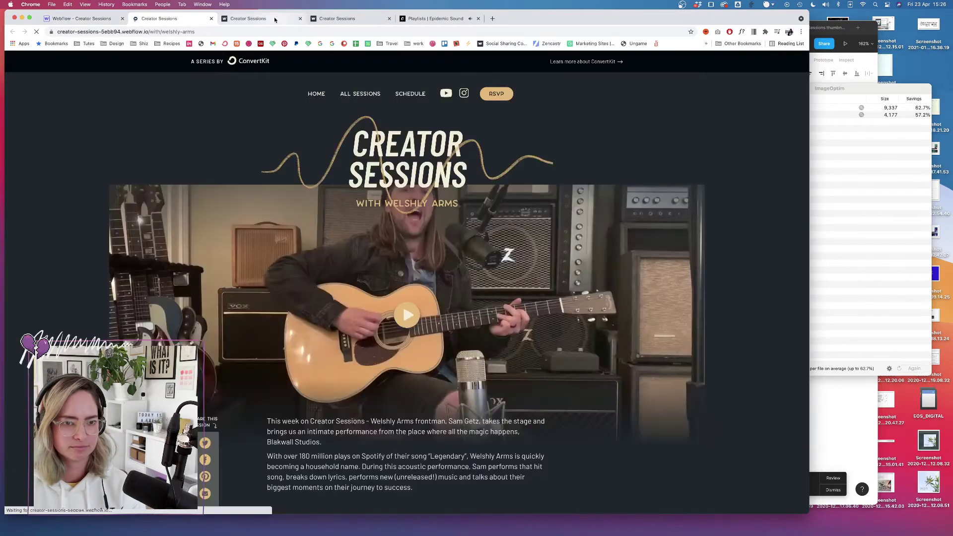
{"action": "scroll", "coordinate": [272, 225], "scroll_direction": "down", "scroll_amount": 4}
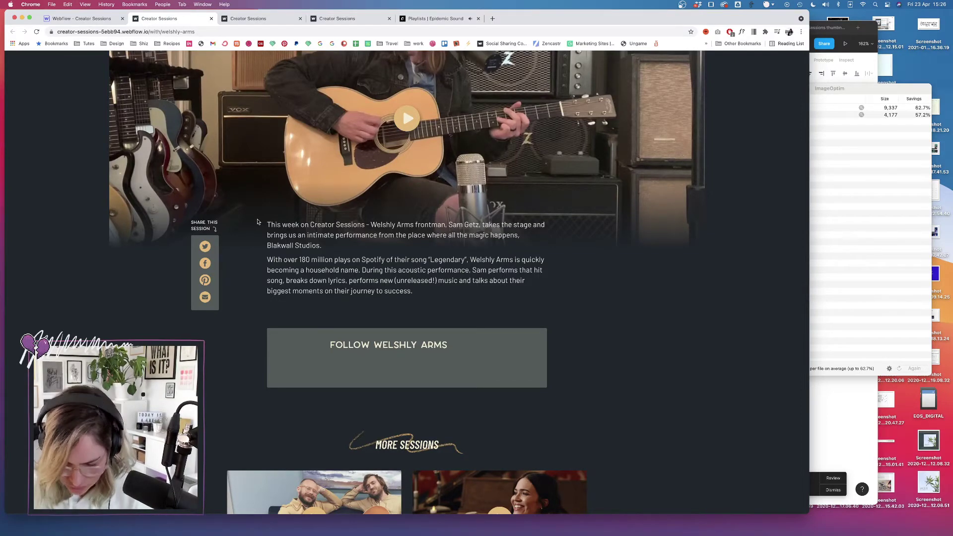
{"action": "left_click", "coordinate": [205, 245]}
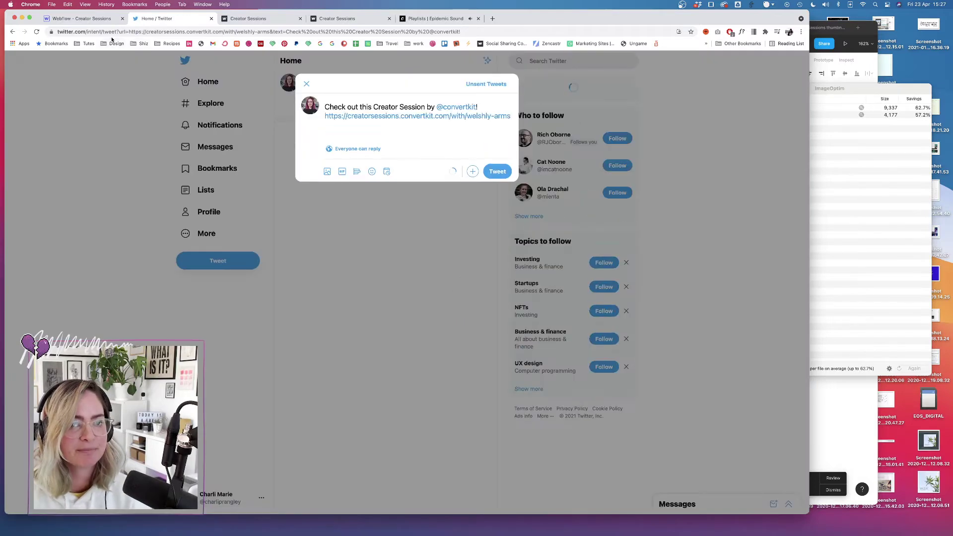
- Back in the Webflow Designer, add target="_blank" to the link in the Twitter icon's embed code, copy that attribute and save the embed
{"action": "left_click", "coordinate": [81, 20]}
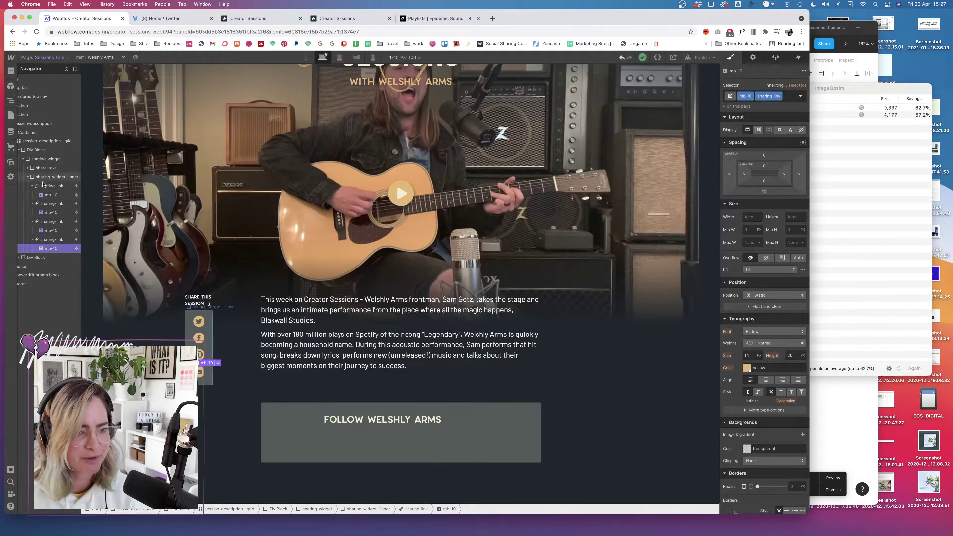
{"action": "left_click", "coordinate": [198, 323]}
{"action": "left_click", "coordinate": [218, 313]}
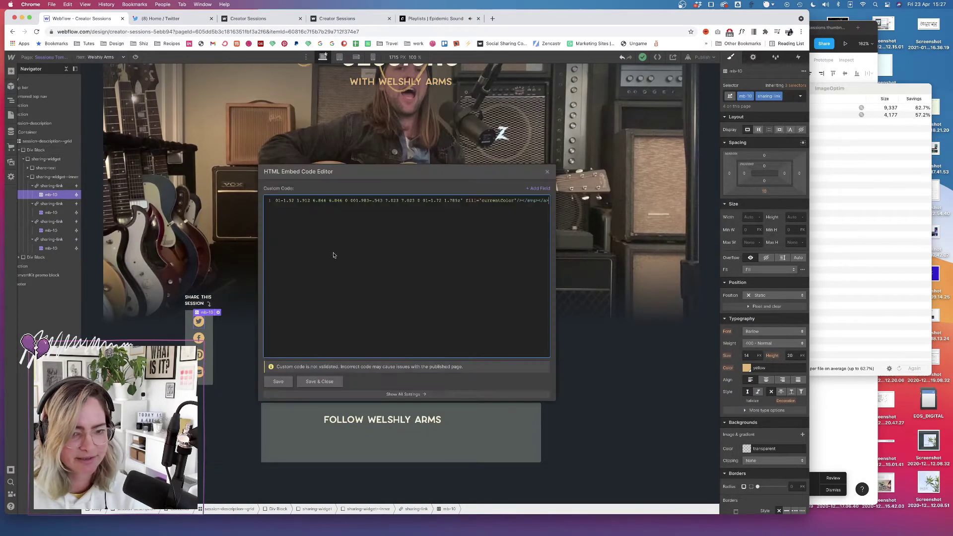
{"action": "scroll", "coordinate": [477, 211], "scroll_direction": "left", "scroll_amount": 10}
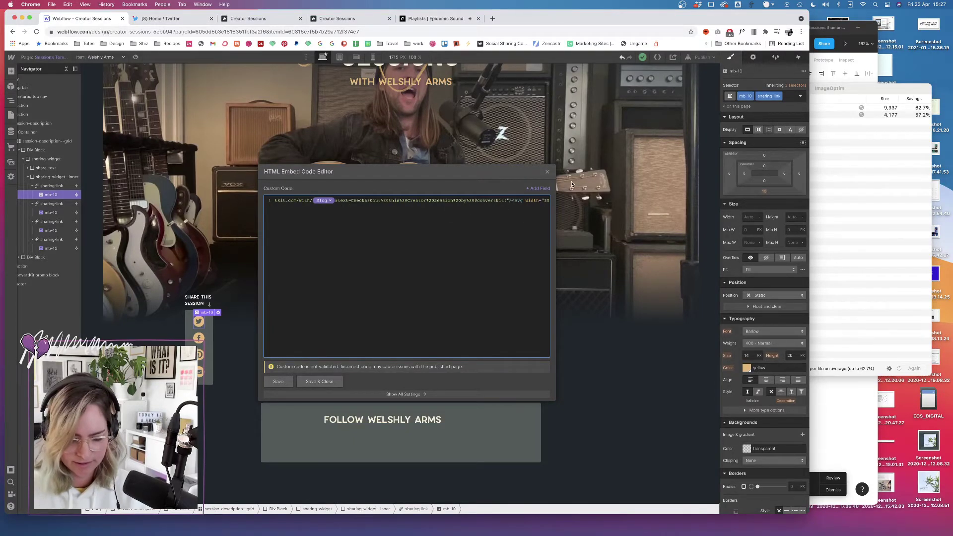
{"action": "type", "text": "target=\""}
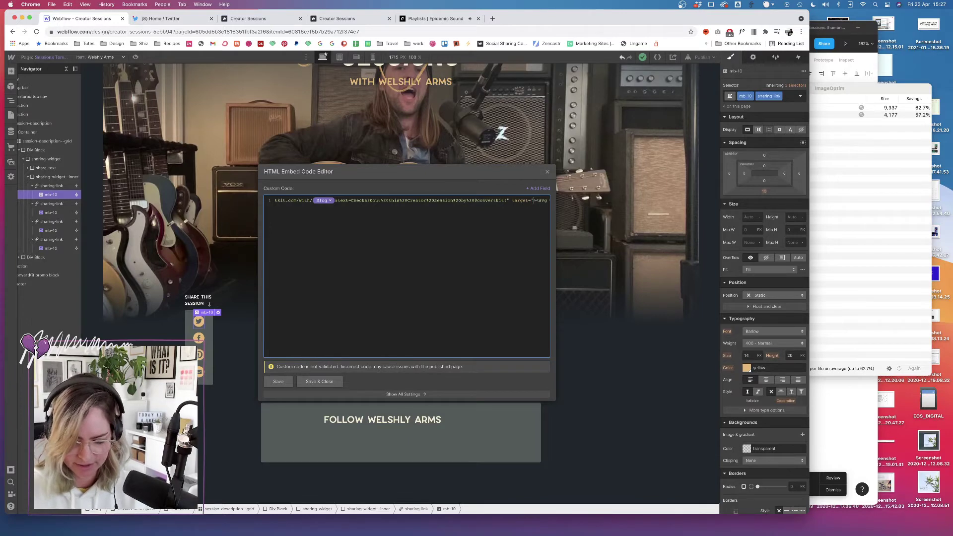
{"action": "type", "text": "_blank"}
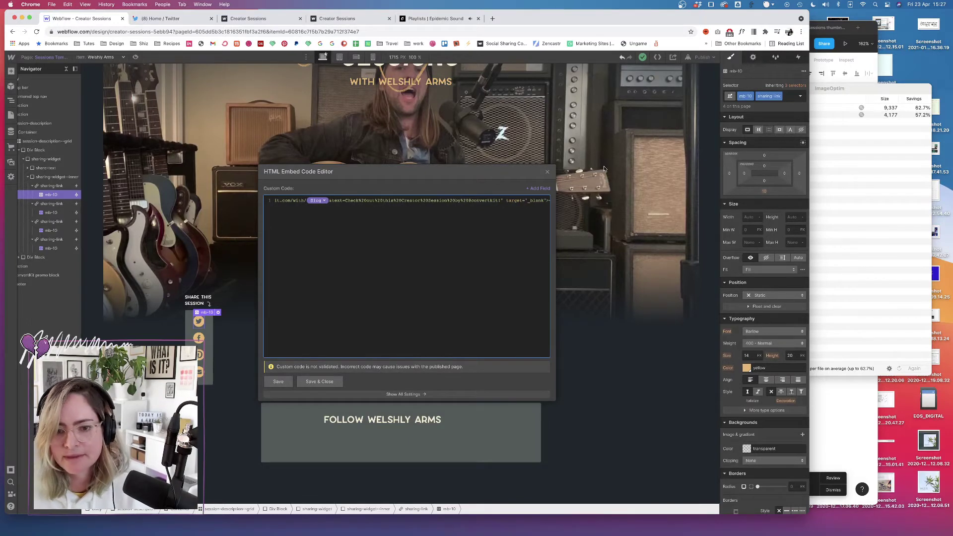
{"action": "left_click_drag", "start_coordinate": [547, 201], "coordinate": [508, 200]}
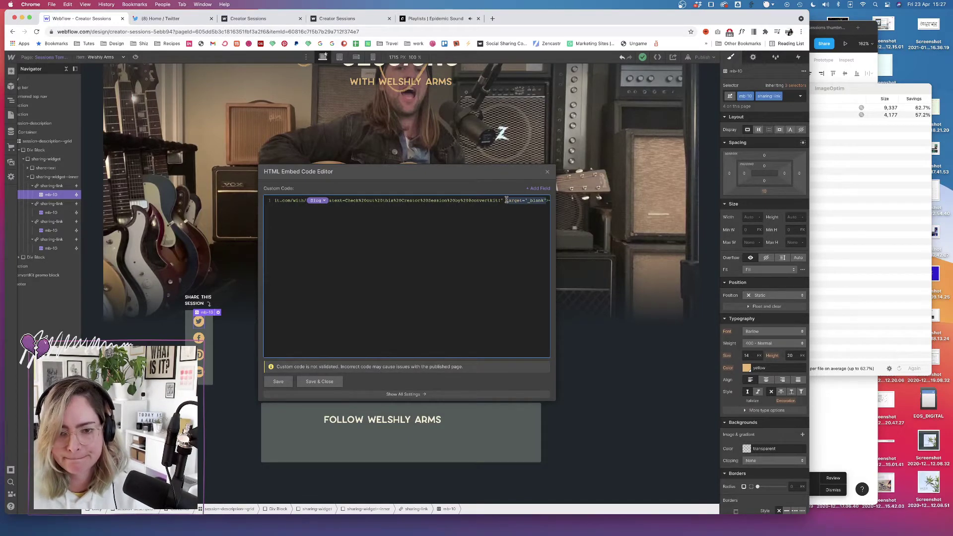
{"action": "left_click", "coordinate": [316, 383]}
- Add target="_blank" after the slug URL in the Facebook icon's embed code and save the embed
{"action": "left_click", "coordinate": [57, 205]}
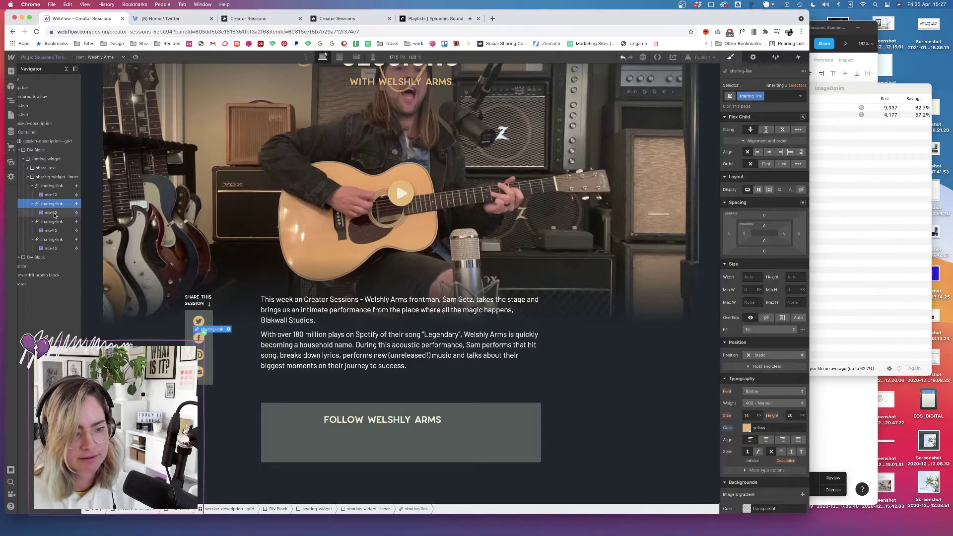
{"action": "double_click", "coordinate": [54, 215]}
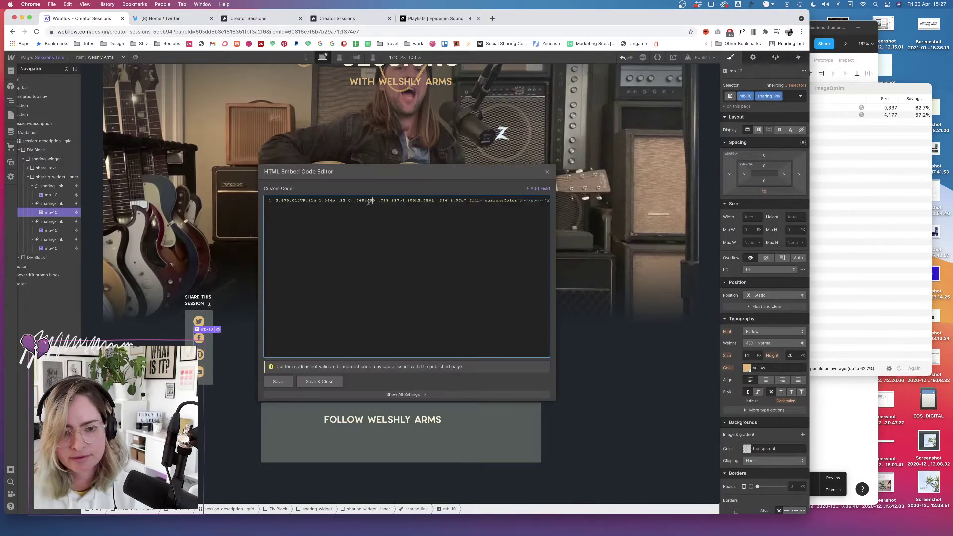
{"action": "scroll", "coordinate": [369, 202], "scroll_direction": "left", "scroll_amount": 10}
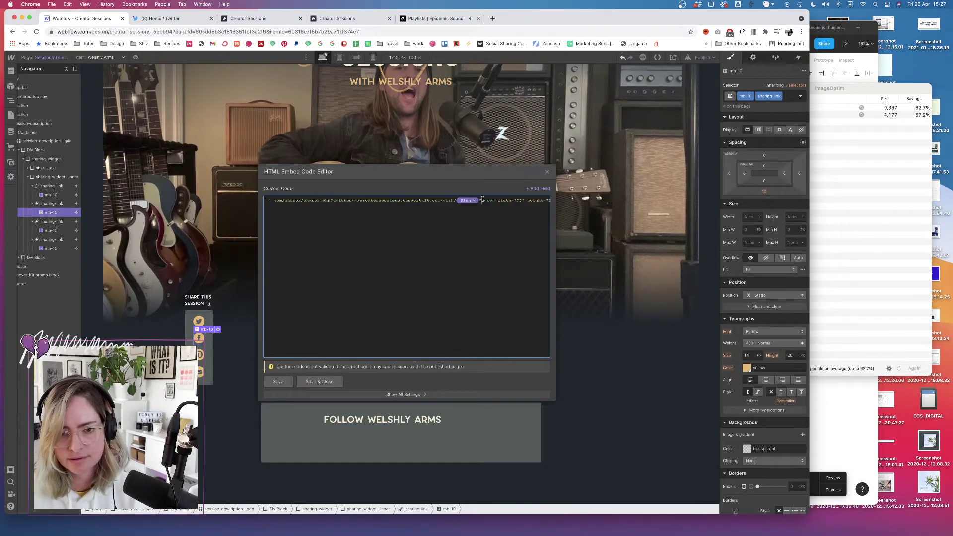
{"action": "left_click", "coordinate": [320, 382]}
- Add target="_blank" to the link in the Pinterest icon's embed code, just before its svg tag, and save the embed
{"action": "left_click", "coordinate": [199, 355]}
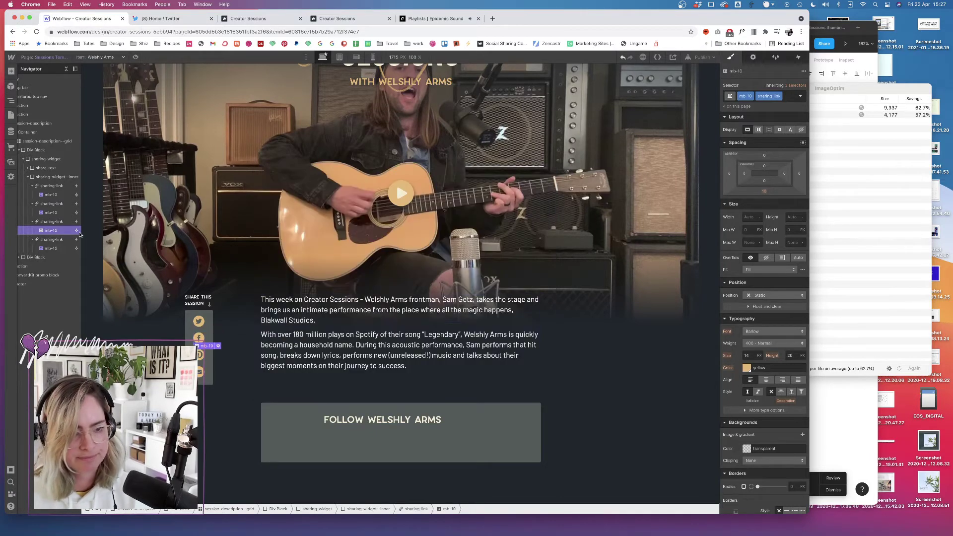
{"action": "left_click", "coordinate": [218, 346]}
{"action": "scroll", "coordinate": [413, 210], "scroll_direction": "left", "scroll_amount": 10}
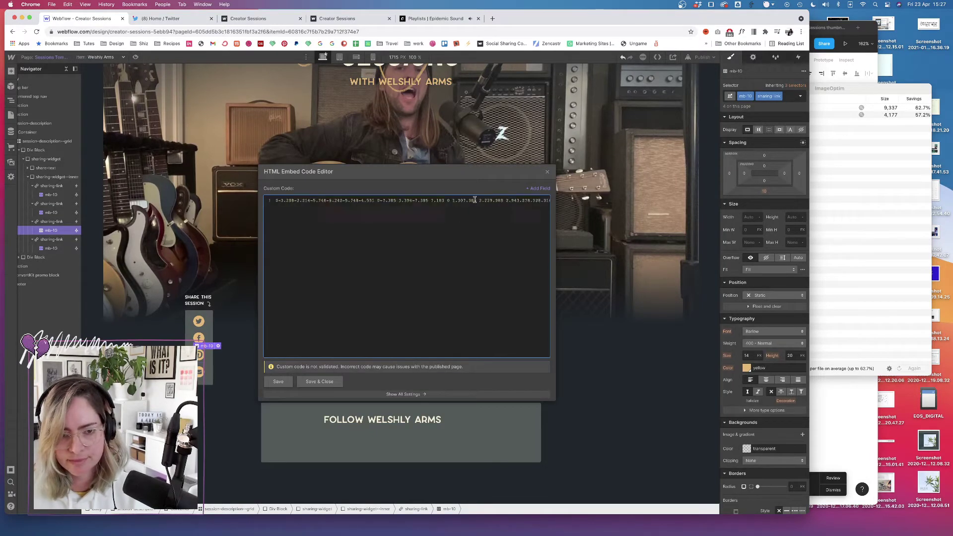
{"action": "scroll", "coordinate": [413, 211], "scroll_direction": "left", "scroll_amount": 10}
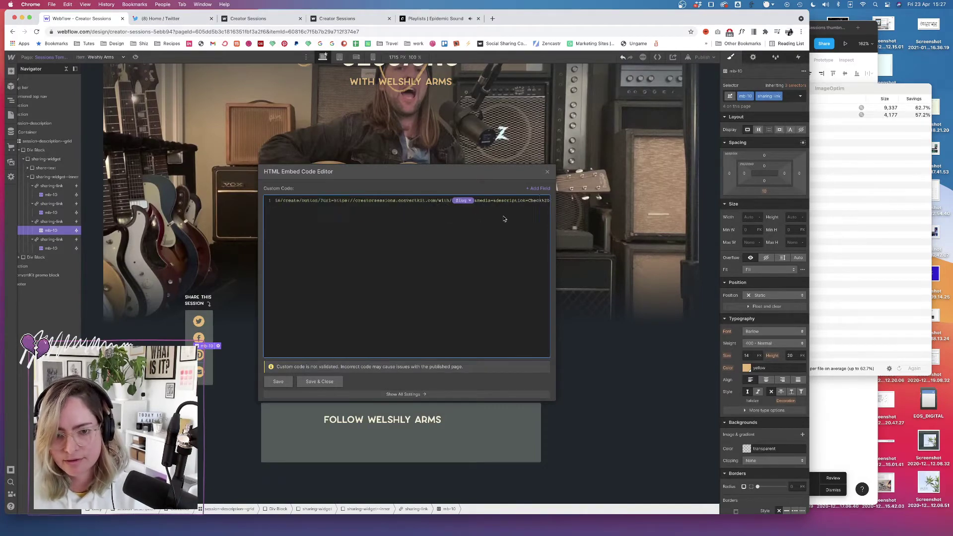
{"action": "scroll", "coordinate": [527, 211], "scroll_direction": "right", "scroll_amount": 5}
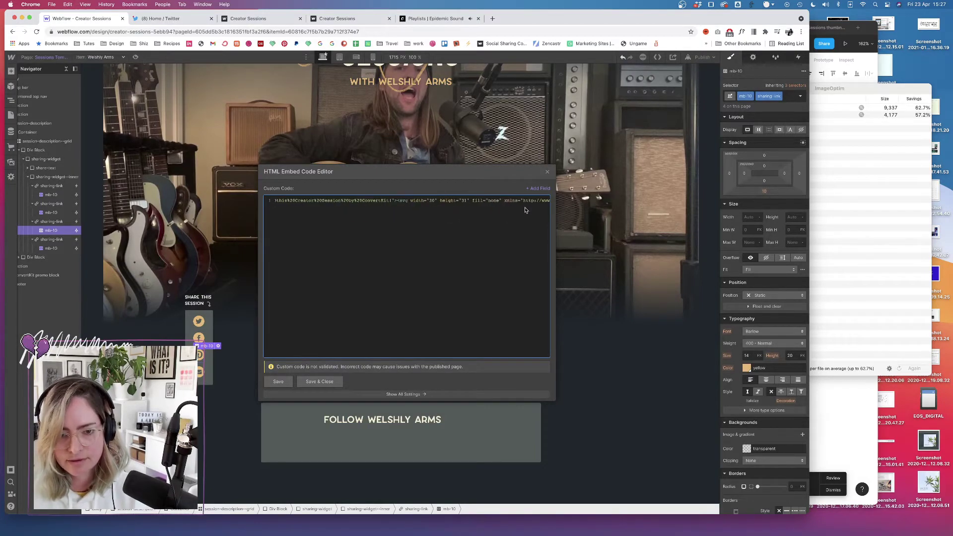
{"action": "type", "text": "target=\"_blank\""}
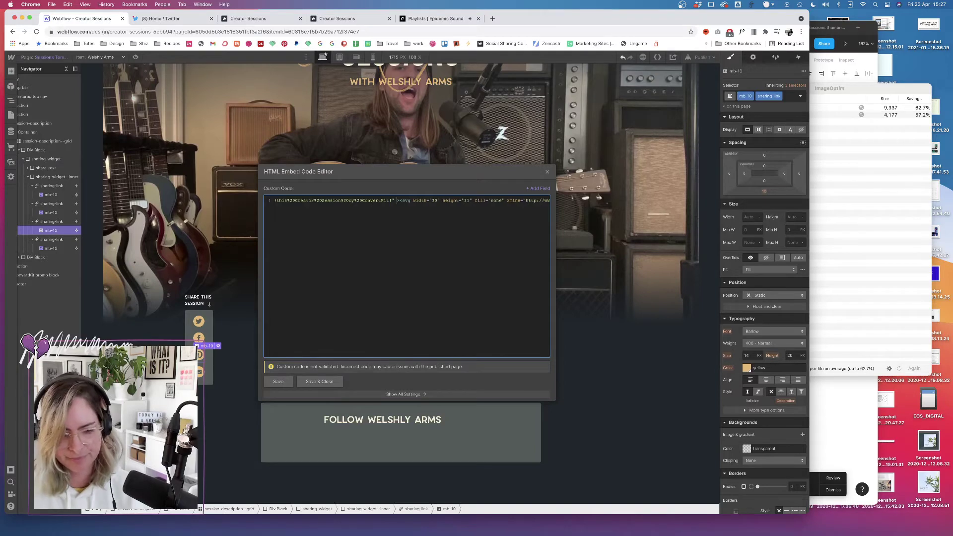
{"action": "left_click", "coordinate": [324, 381]}
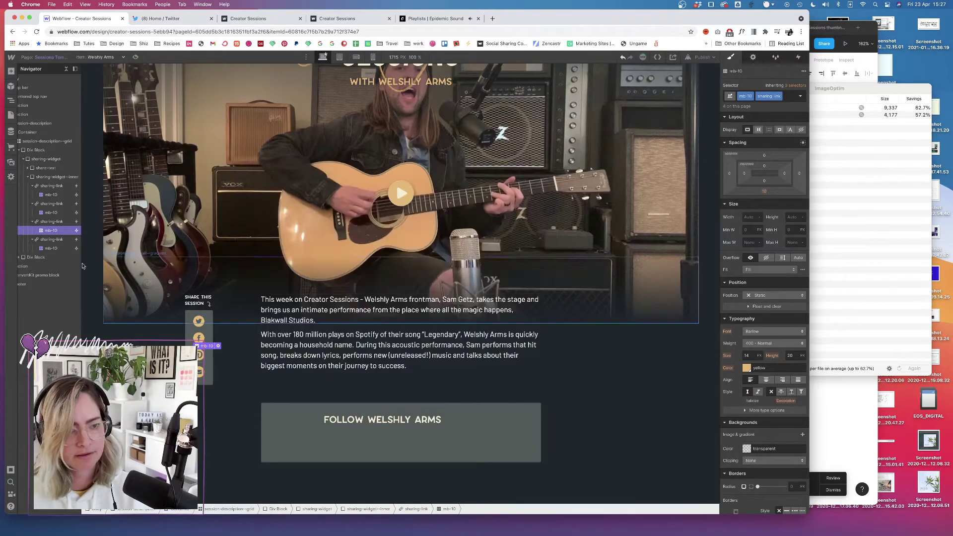
- Add target="_blank" to the mailto link in the email icon's embed code and save the embed
{"action": "left_click", "coordinate": [219, 363]}
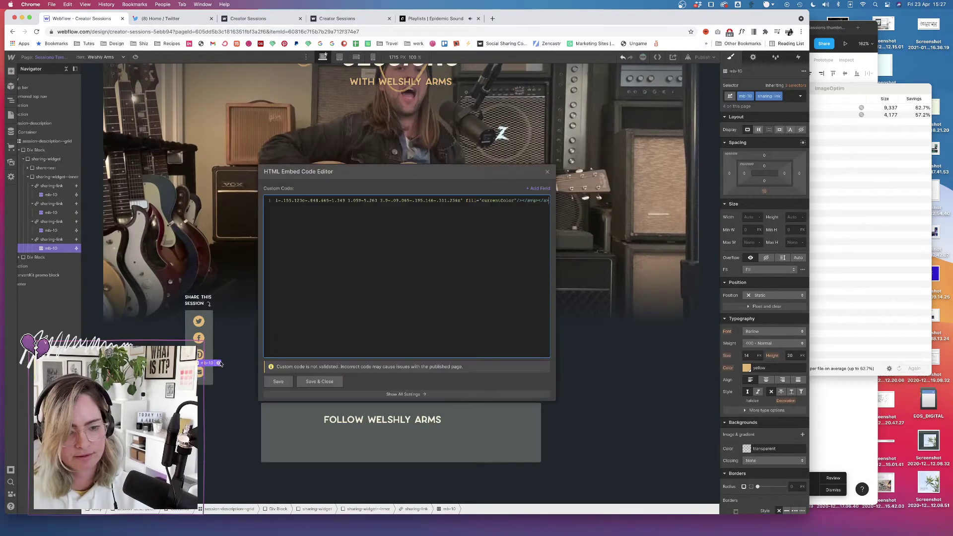
{"action": "scroll", "coordinate": [422, 223], "scroll_direction": "right", "scroll_amount": 8}
{"action": "scroll", "coordinate": [428, 221], "scroll_direction": "left", "scroll_amount": 8}
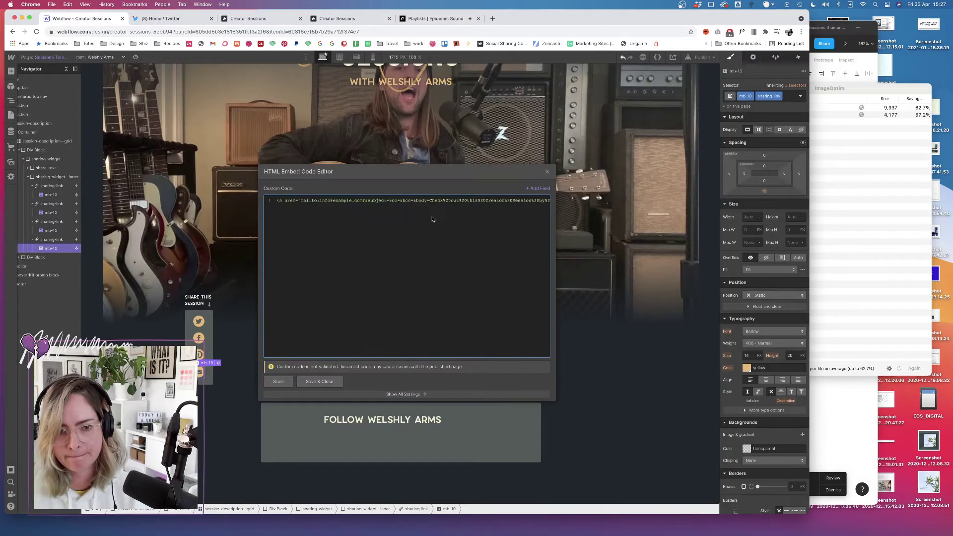
{"action": "left_click", "coordinate": [360, 200]}
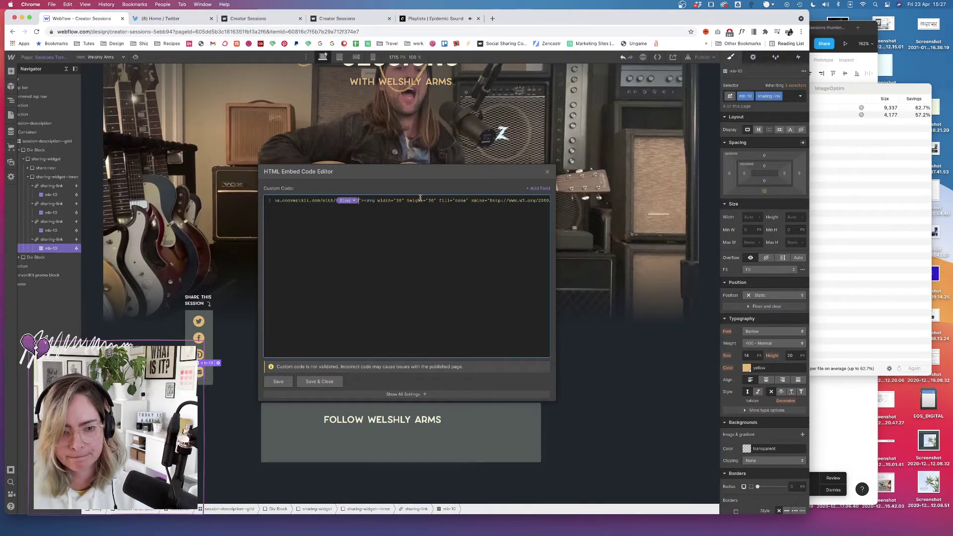
{"action": "type", "text": "target=\"_blank\""}
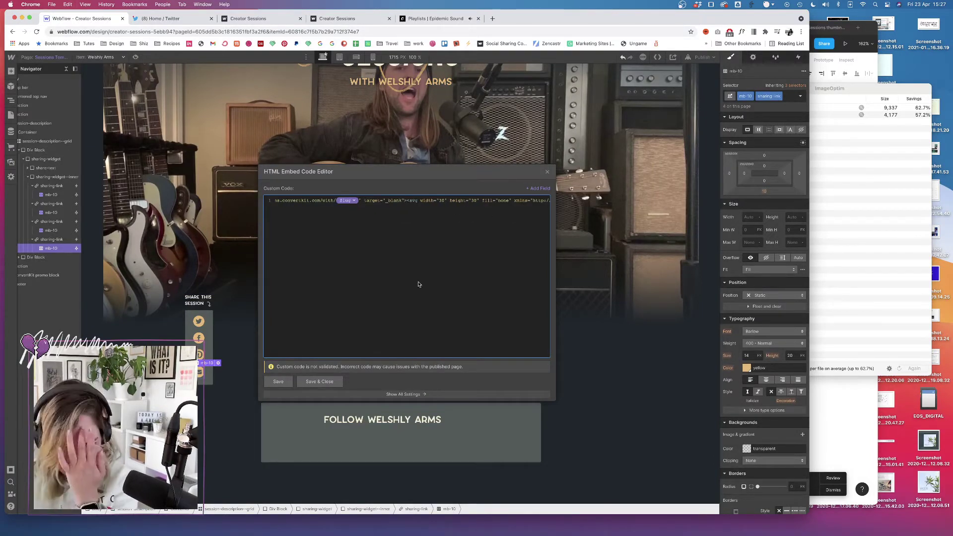
{"action": "left_click", "coordinate": [335, 382]}
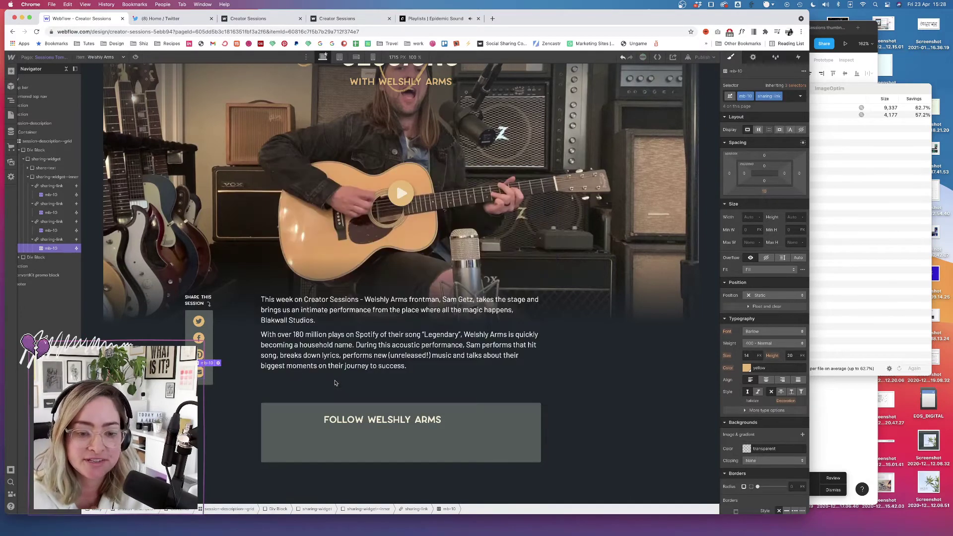
- Publish the site to the webflow.io domain again and reload the already open published Welshly Arms page
{"action": "left_click", "coordinate": [702, 57]}
{"action": "left_click", "coordinate": [687, 151]}
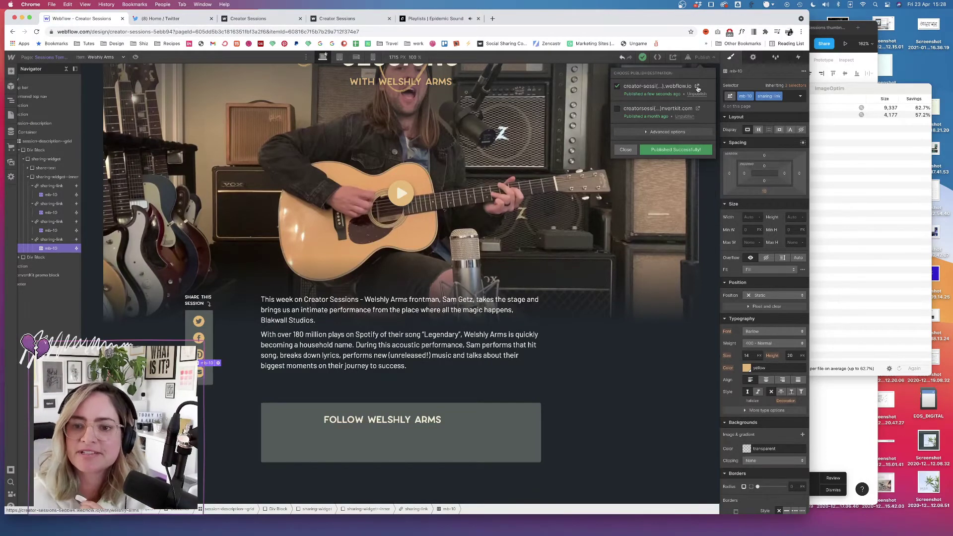
{"action": "left_click", "coordinate": [286, 18]}
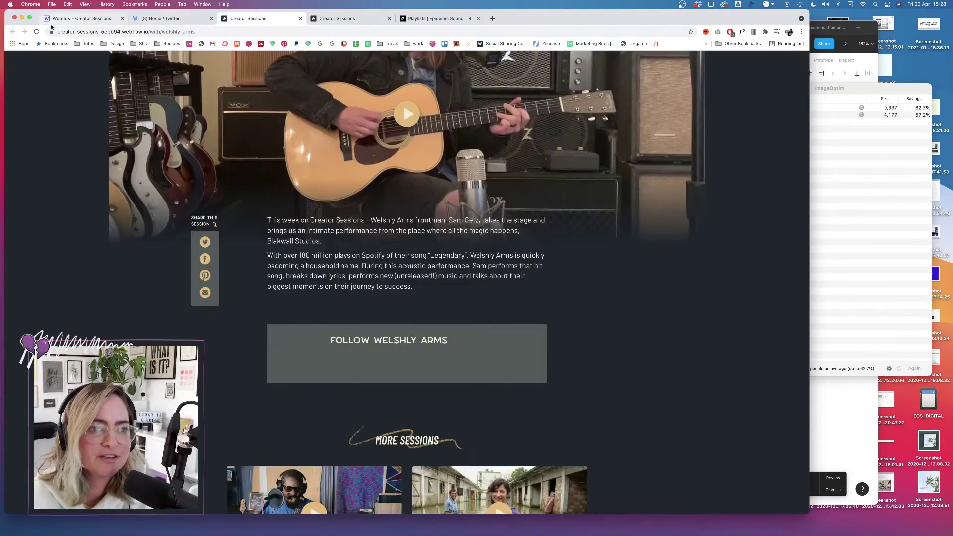
{"action": "key", "text": "super+r"}
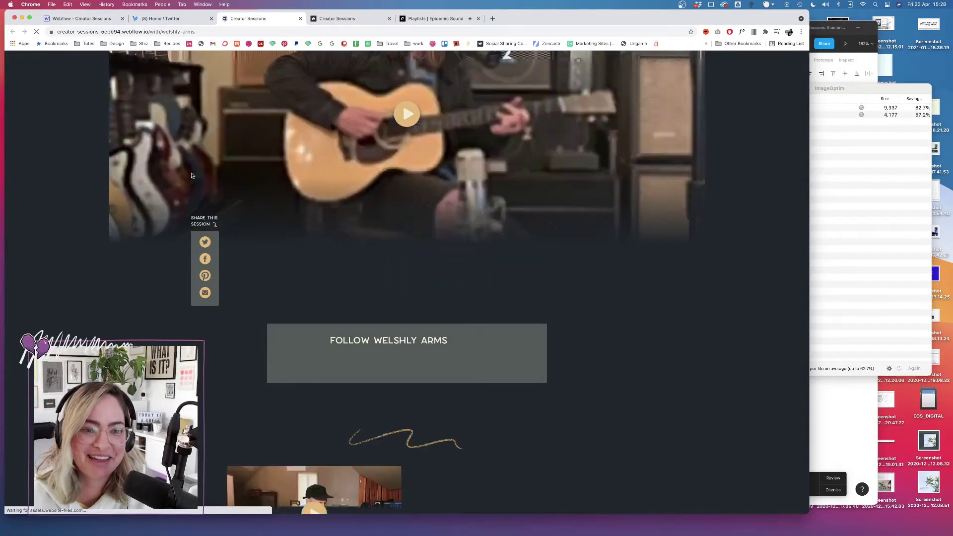
- Test the Twitter and Facebook share links on the published Welshly Arms page
{"action": "left_click", "coordinate": [208, 241]}
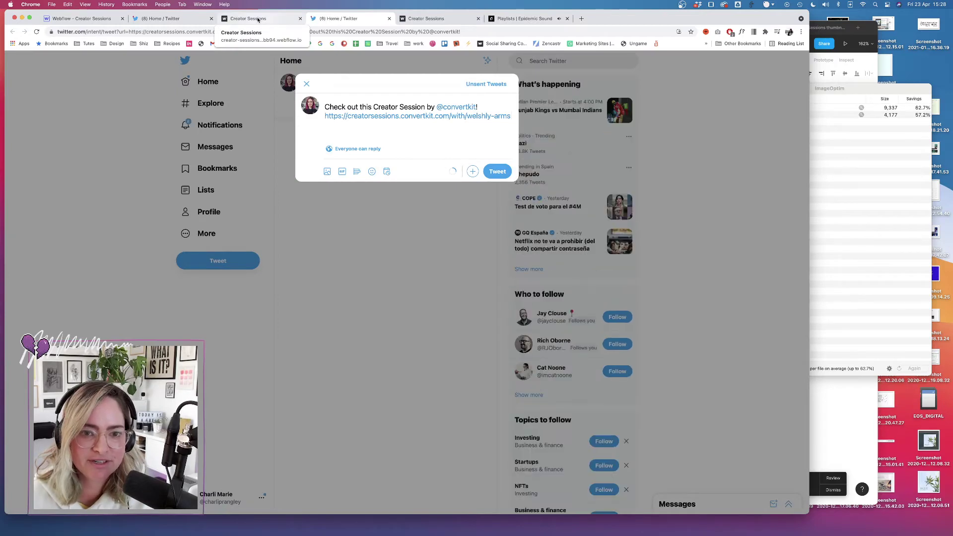
{"action": "left_click", "coordinate": [257, 19]}
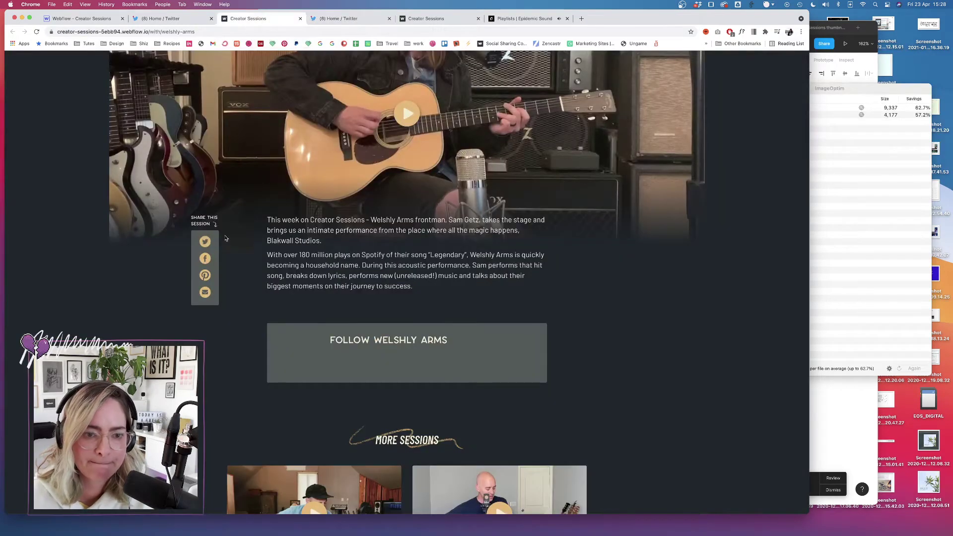
{"action": "left_click", "coordinate": [205, 259]}
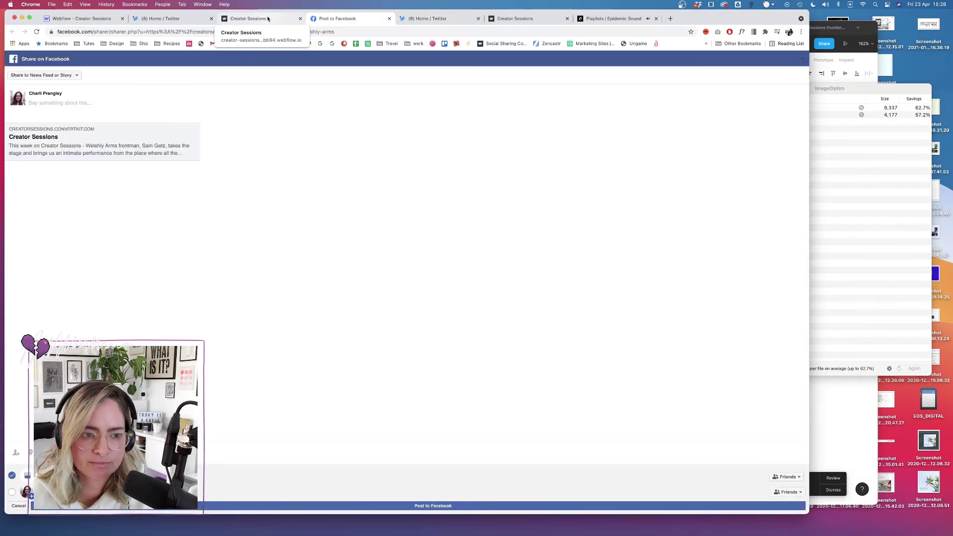
- Test the Pinterest share link on the published Welshly Arms session page and return to that page
{"action": "left_click", "coordinate": [268, 19]}
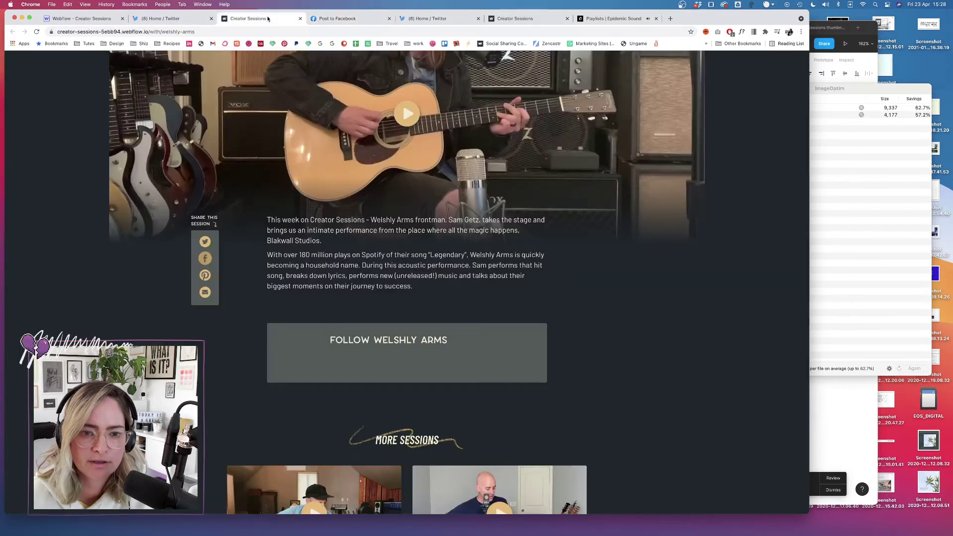
{"action": "key", "text": "ctrl+Tab"}
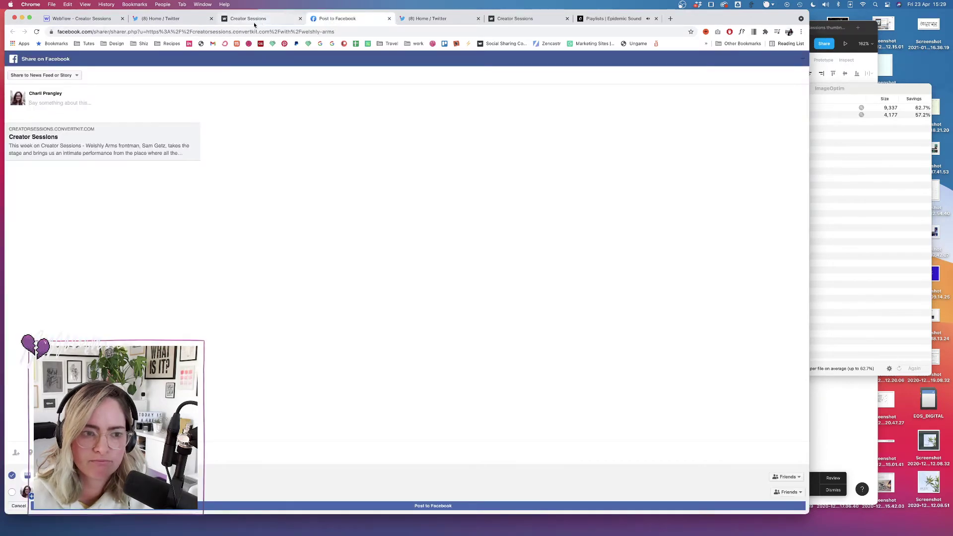
{"action": "left_click", "coordinate": [254, 20]}
{"action": "left_click", "coordinate": [205, 277]}
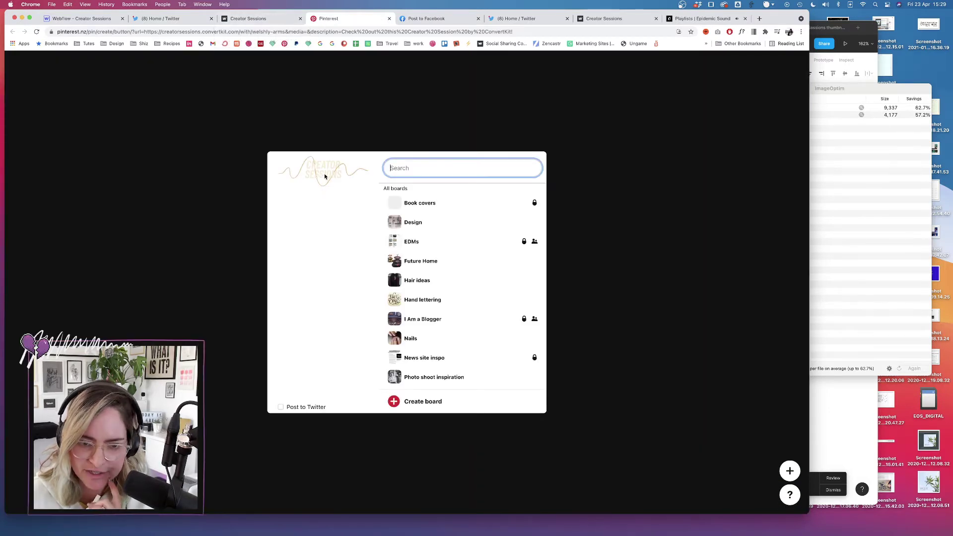
{"action": "left_click", "coordinate": [254, 18]}
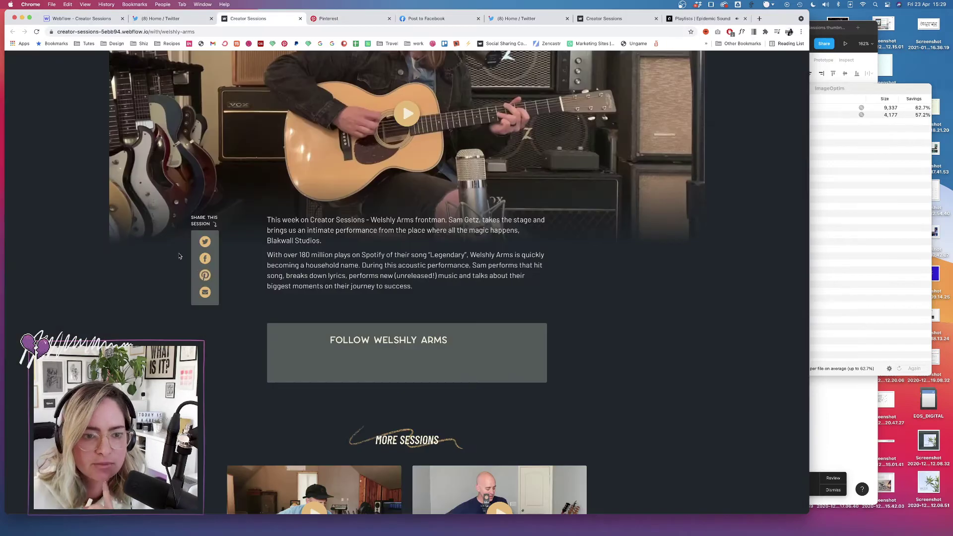
- Test the session page's email share link, then close the Mail windows and discard the draft message
{"action": "left_click", "coordinate": [206, 293]}
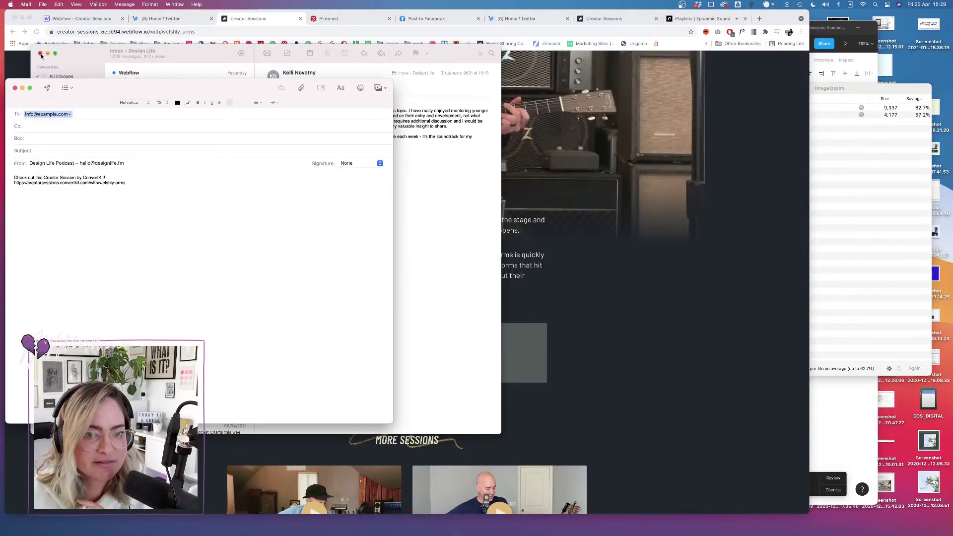
{"action": "left_click", "coordinate": [41, 54]}
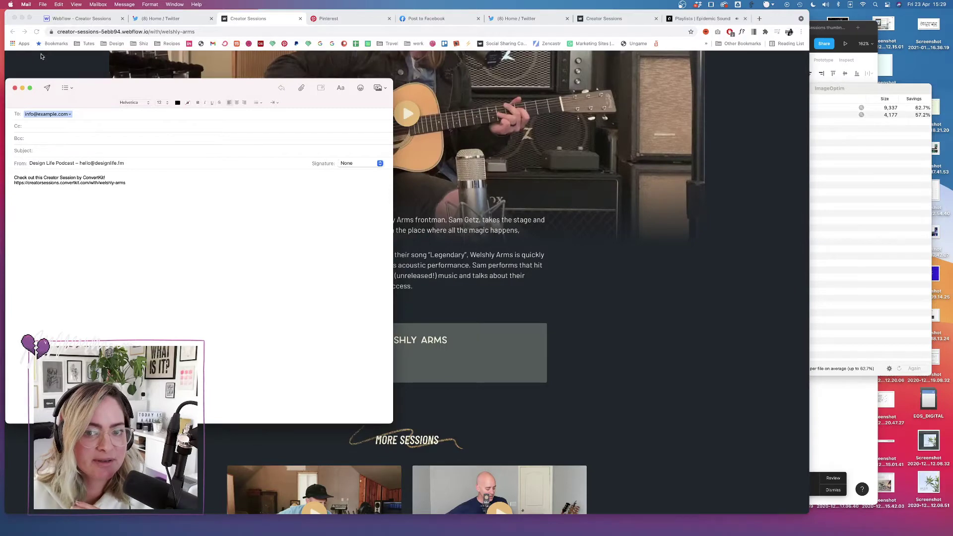
{"action": "left_click", "coordinate": [15, 89]}
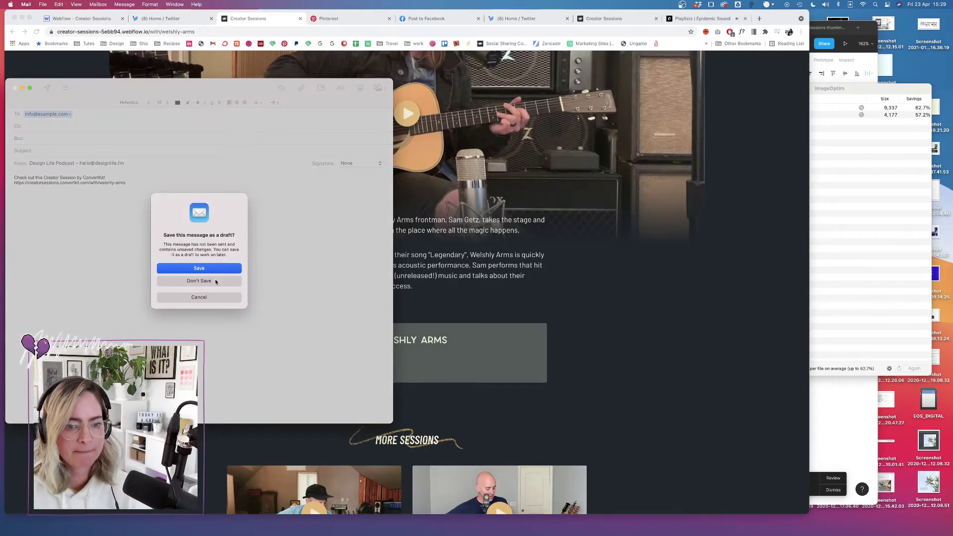
{"action": "left_click", "coordinate": [199, 281]}
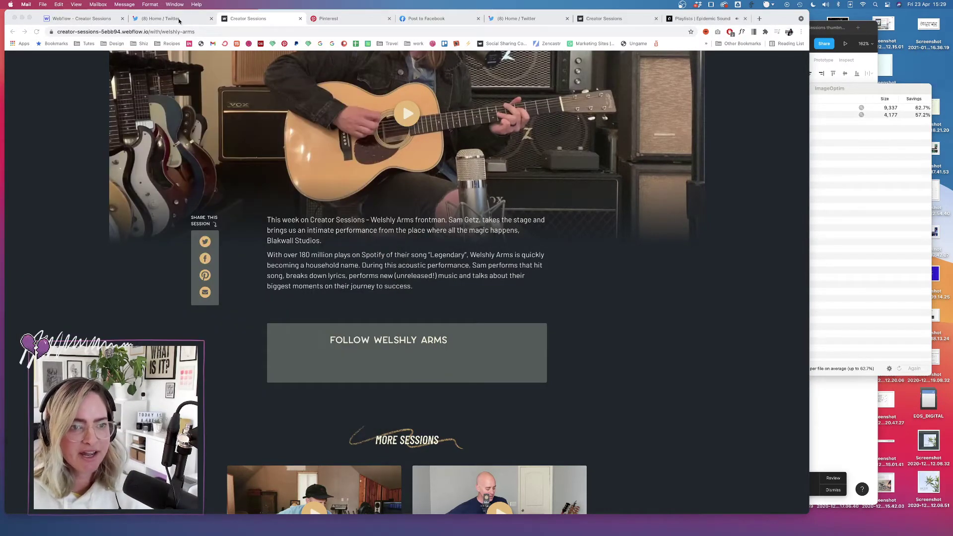
{"action": "left_click", "coordinate": [81, 19]}
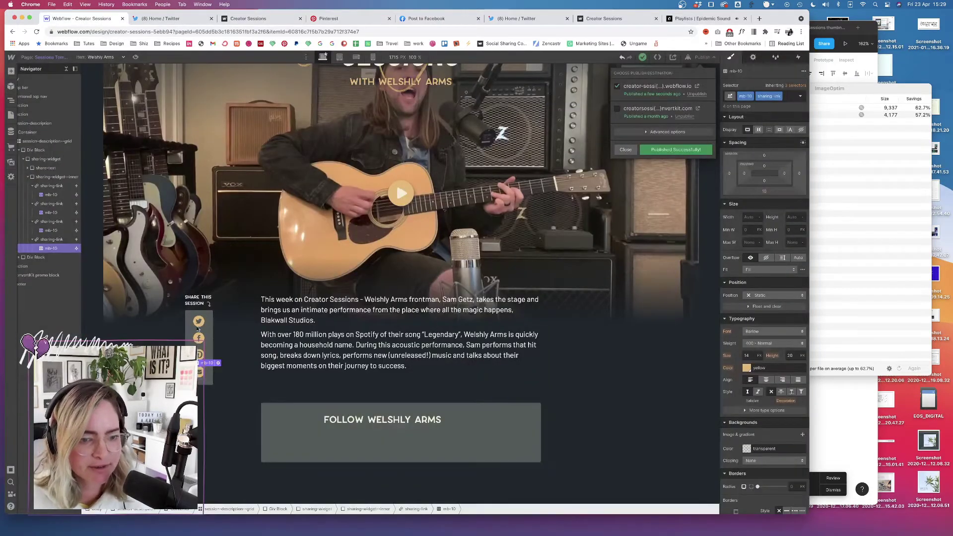
{"action": "left_click", "coordinate": [51, 195]}
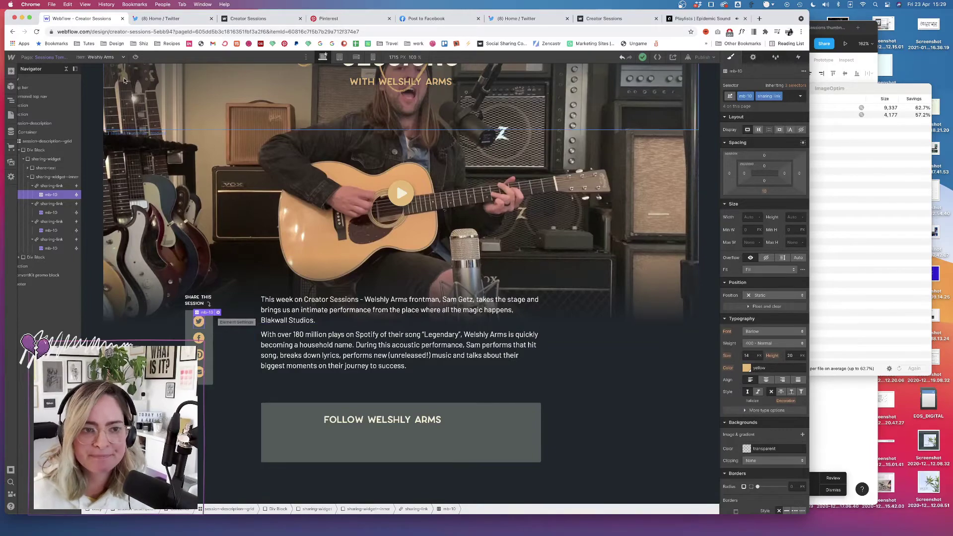
{"action": "scroll", "coordinate": [235, 246], "scroll_direction": "down", "scroll_amount": 4}
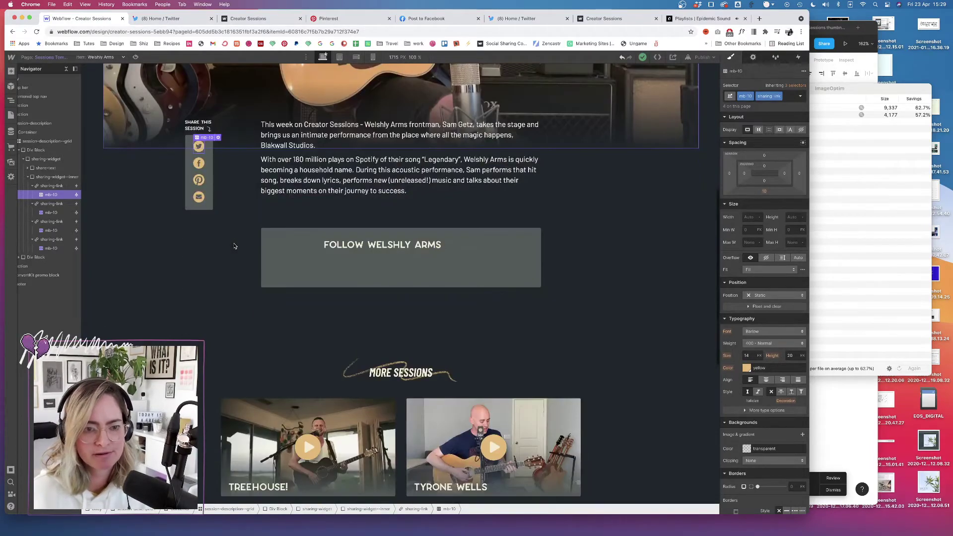
{"action": "scroll", "coordinate": [235, 245], "scroll_direction": "up", "scroll_amount": 7}
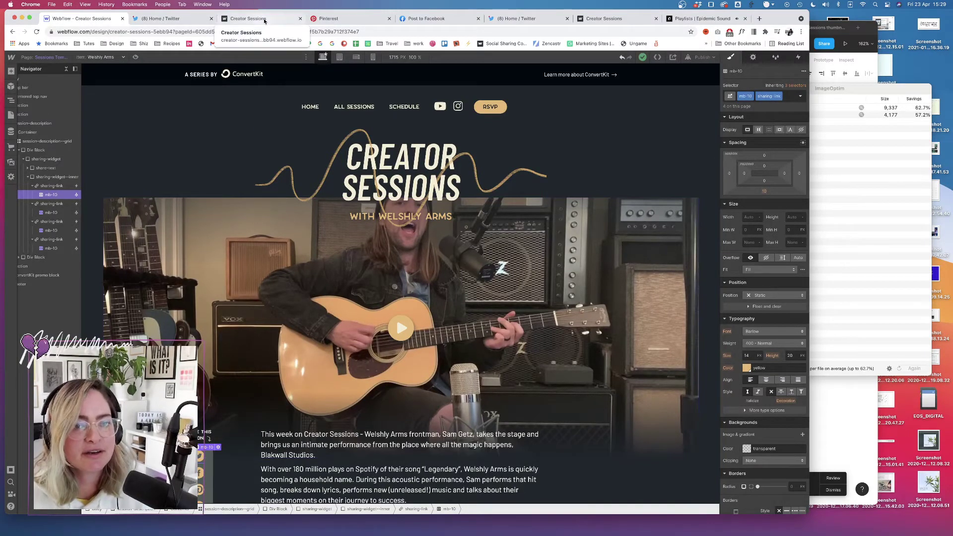
- Check the RSVP dropdown on the published session page, then go to the homepage and open its RSVP dropdown
{"action": "left_click", "coordinate": [248, 18]}
{"action": "scroll", "coordinate": [557, 220], "scroll_direction": "up", "scroll_amount": 3}
{"action": "scroll", "coordinate": [557, 221], "scroll_direction": "up", "scroll_amount": 3}
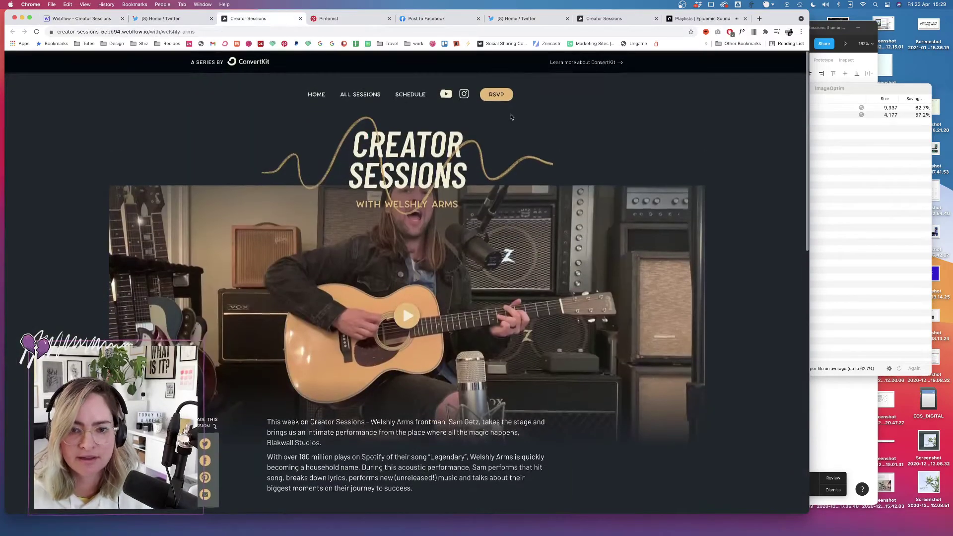
{"action": "left_click", "coordinate": [495, 94]}
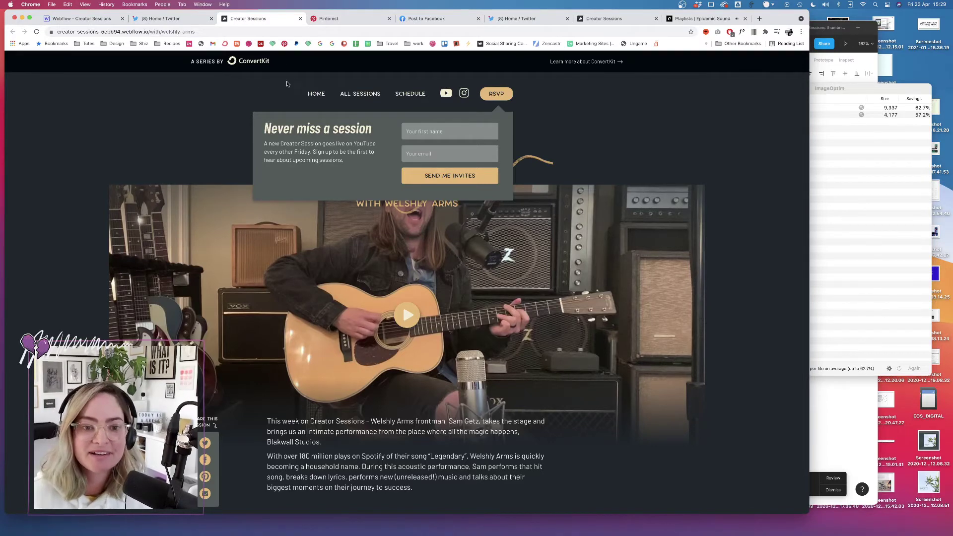
{"action": "left_click", "coordinate": [306, 91]}
{"action": "left_click", "coordinate": [326, 94]}
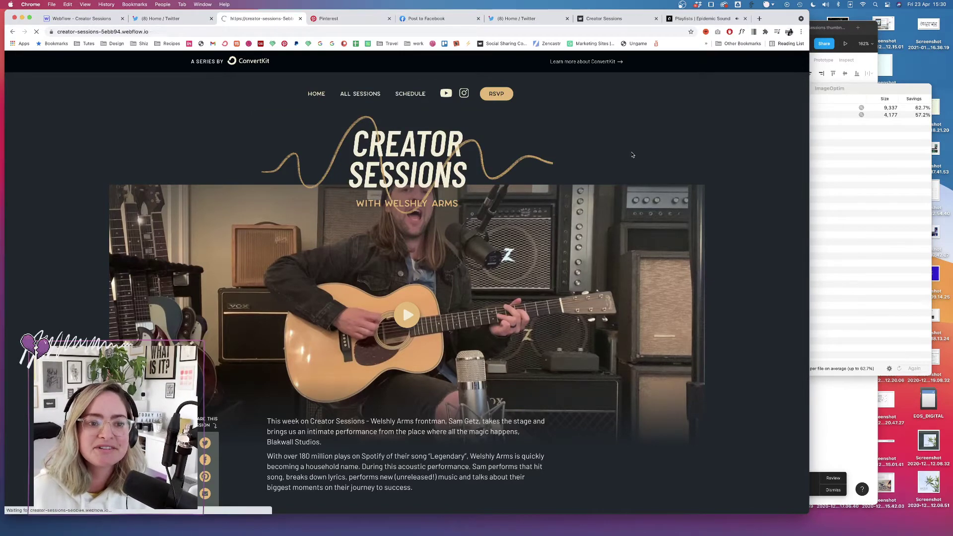
{"action": "left_click", "coordinate": [618, 95]}
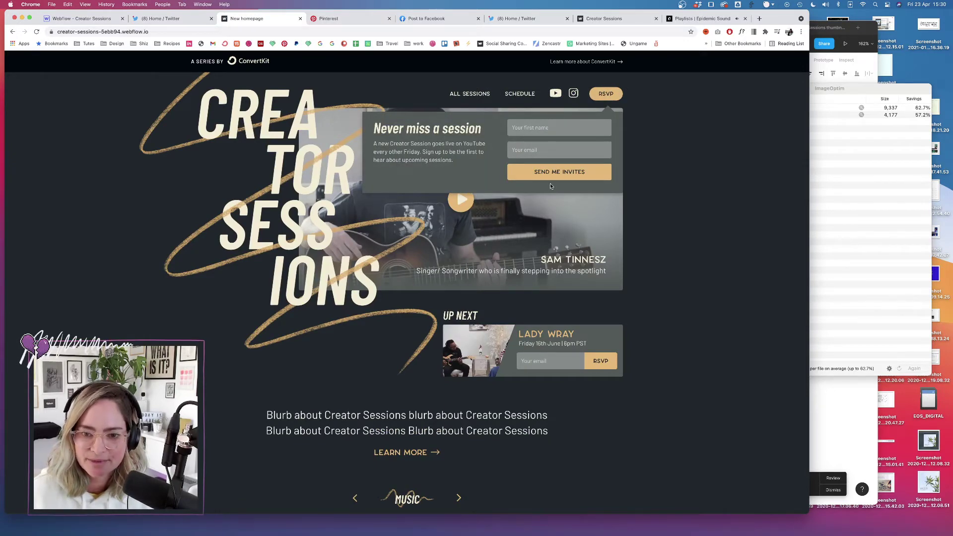
- Inspect the homepage RSVP popup's rsvp-modal--inner element in the developer tools and expand its padding values
{"action": "right_click", "coordinate": [479, 173]}
{"action": "key", "text": "Up"}
{"action": "key", "text": "Return"}
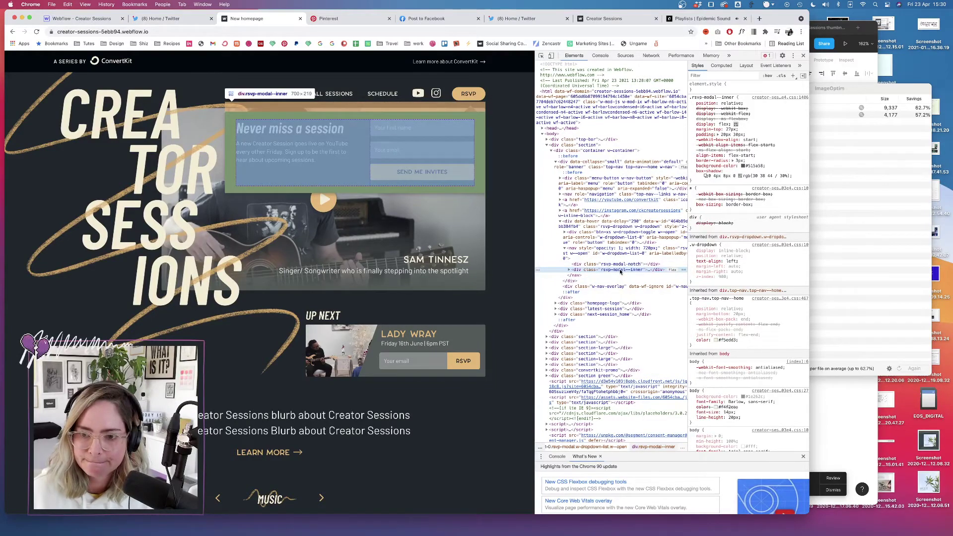
{"action": "left_click", "coordinate": [718, 135]}
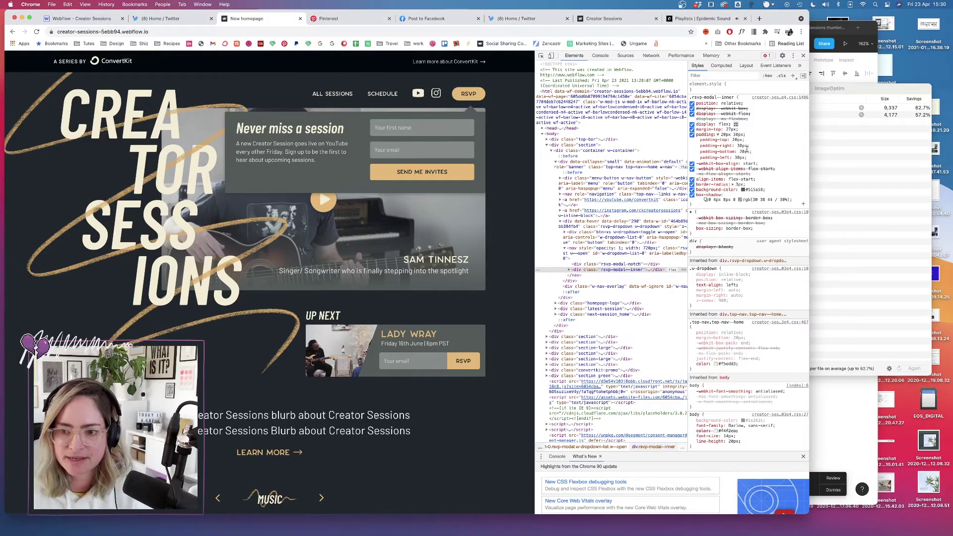
- Add an element style of padding-bottom: 10px to the RSVP popup's inner block to try out tighter spacing
{"action": "left_click", "coordinate": [734, 87]}
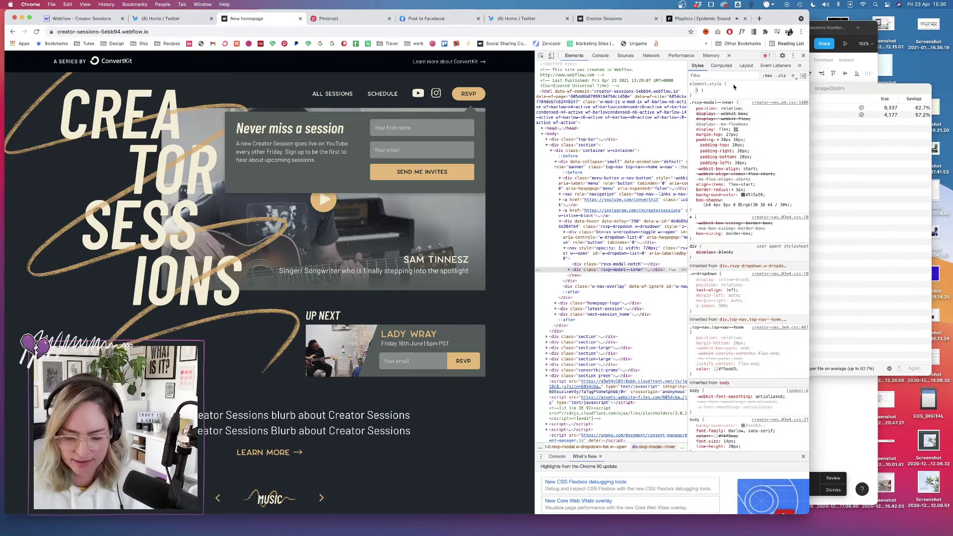
{"action": "type", "text": "padding"}
{"action": "type", "text": "-bottom"}
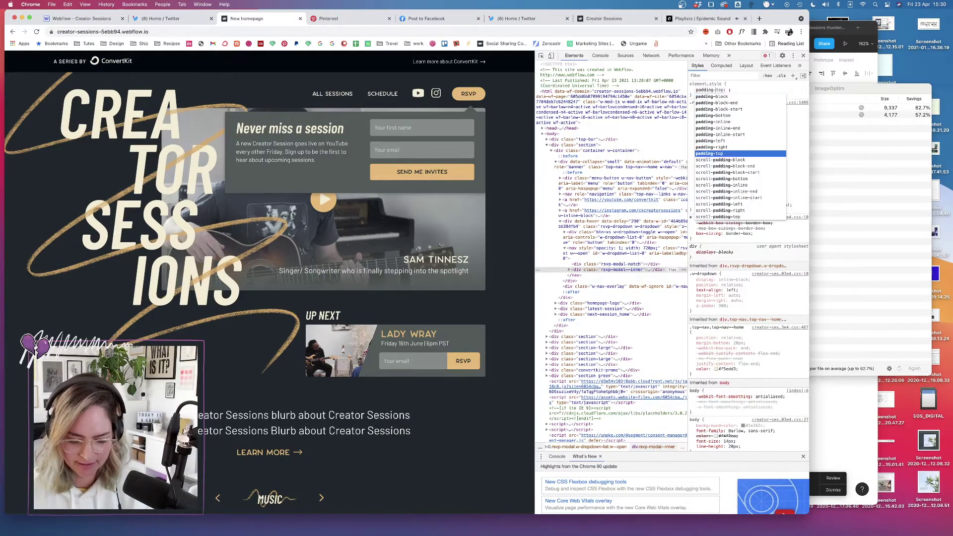
{"action": "key", "text": "Tab"}
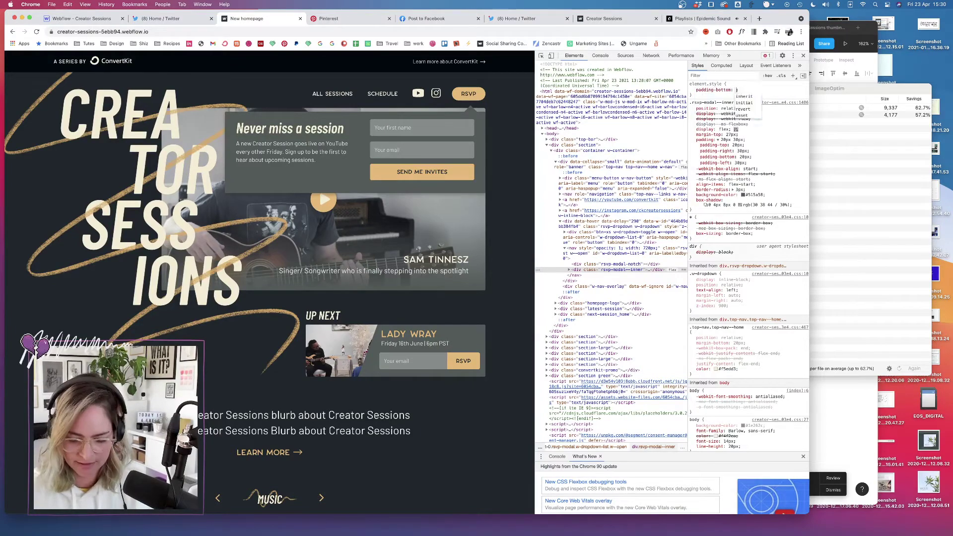
{"action": "type", "text": "10px;"}
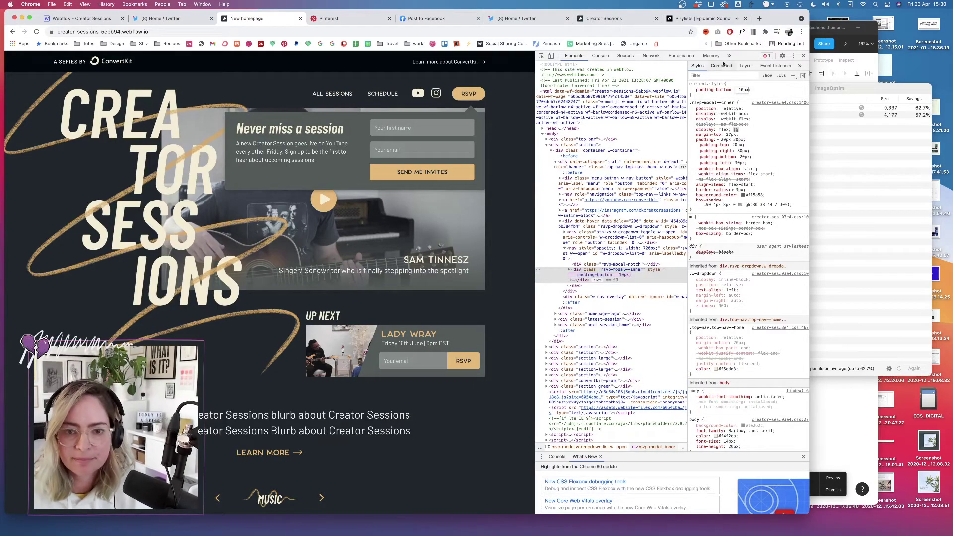
{"action": "left_click", "coordinate": [756, 95]}
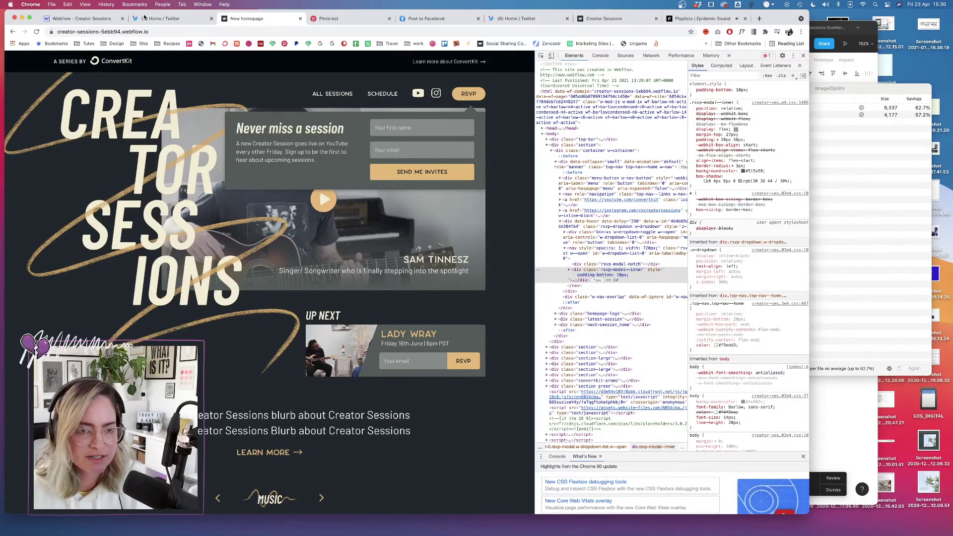
- Return to the Webflow Designer, open the Centered top nav symbol for editing and widen the Navigator to show full element names
{"action": "key", "text": "ctrl+shift+Tab"}
{"action": "key", "text": "ctrl+shift+Tab"}
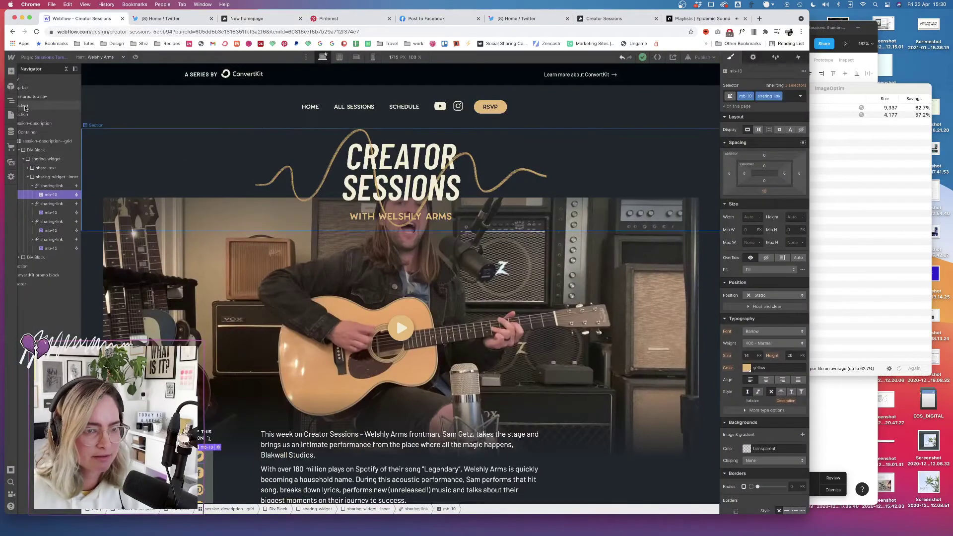
{"action": "left_click", "coordinate": [11, 115]}
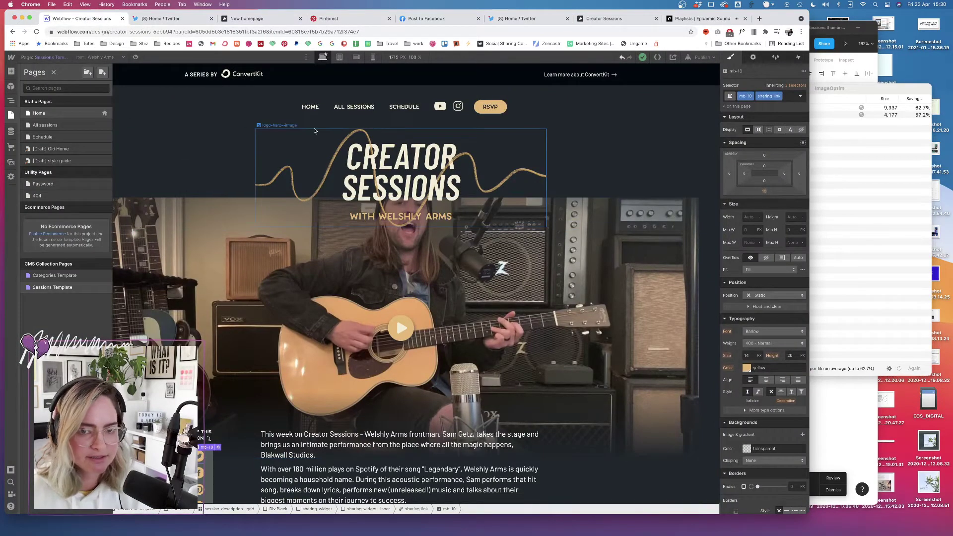
{"action": "left_click", "coordinate": [517, 98]}
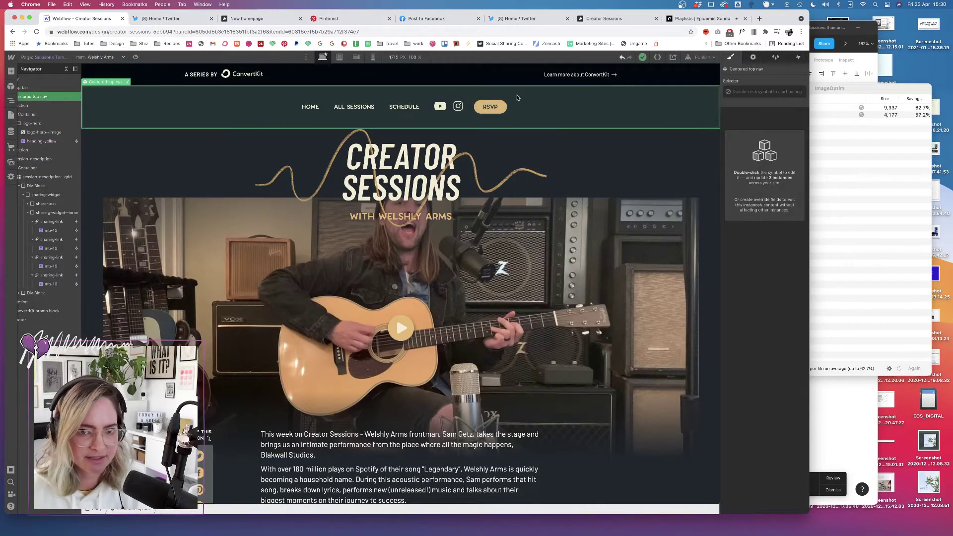
{"action": "double_click", "coordinate": [492, 106]}
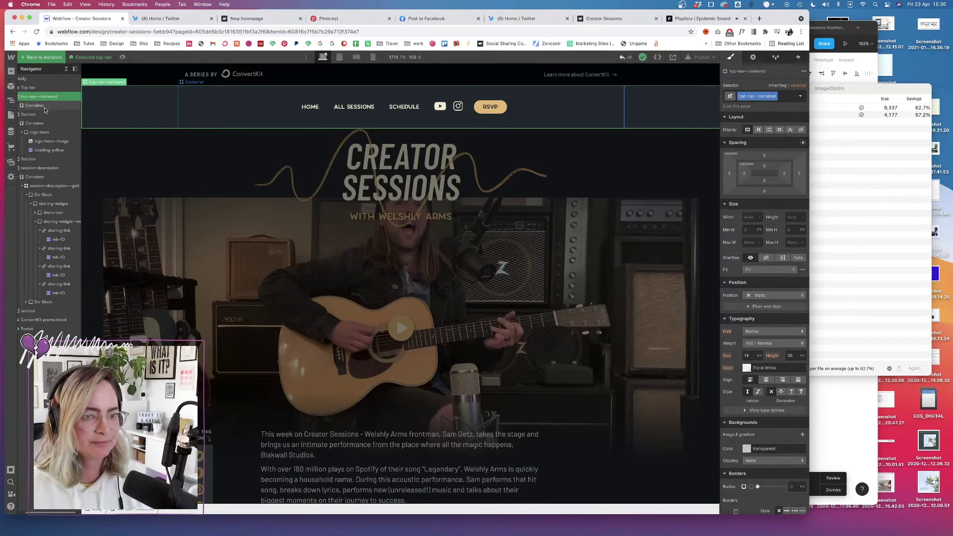
{"action": "left_click_drag", "start_coordinate": [82, 108], "coordinate": [137, 113]}
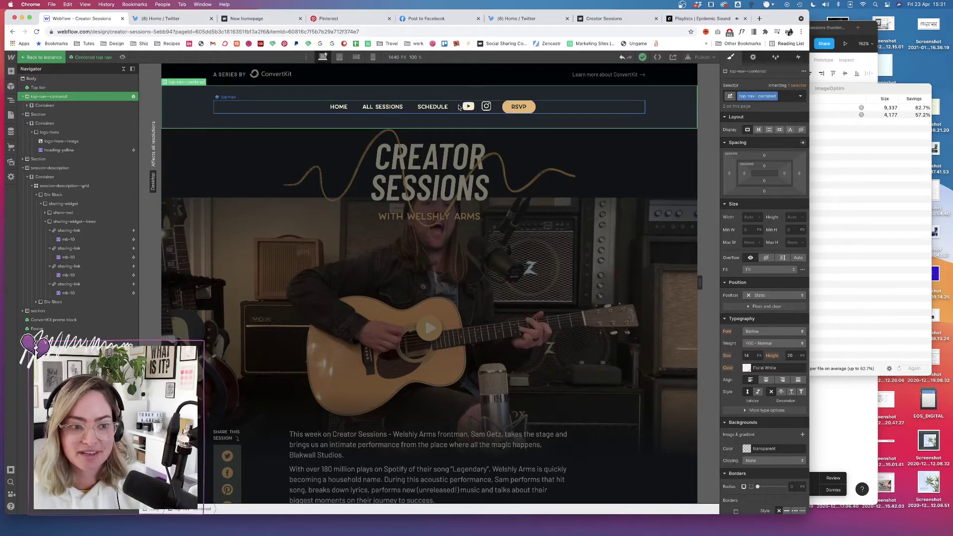
- Expand the centered top nav's element tree down to rsvp-dropdown and its rsvp-modal, and select the rsvp-modal
{"action": "left_click", "coordinate": [27, 105]}
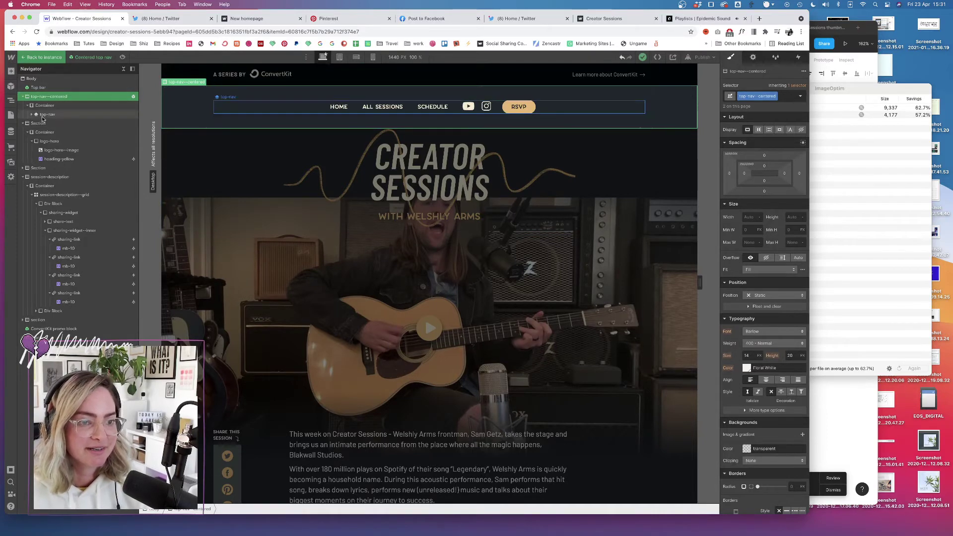
{"action": "left_click", "coordinate": [31, 114]}
{"action": "left_click", "coordinate": [82, 159]}
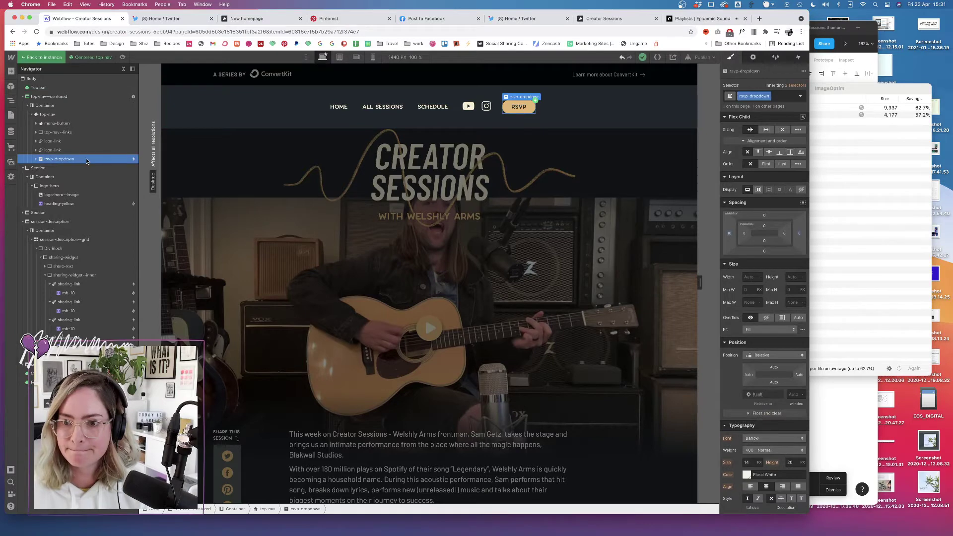
{"action": "left_click", "coordinate": [35, 159]}
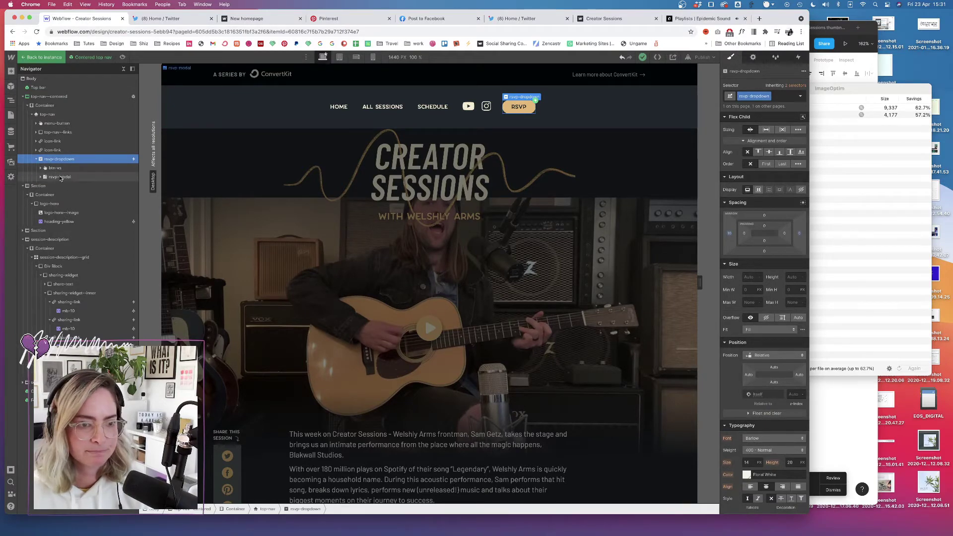
{"action": "left_click", "coordinate": [40, 177]}
{"action": "left_click", "coordinate": [67, 178]}
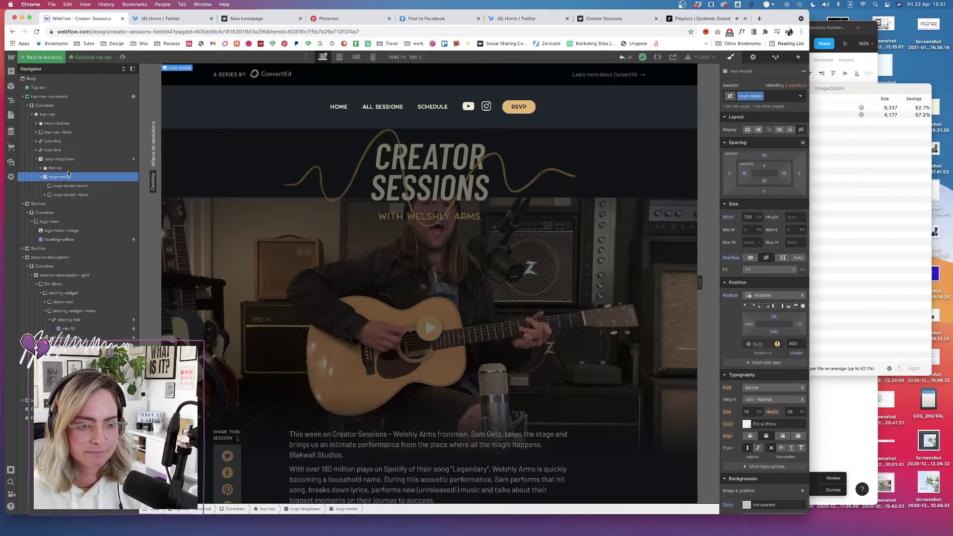
- Display the rsvp-dropdown's open menu on the canvas and select its rsvp-modal--inner block
{"action": "left_click", "coordinate": [60, 159]}
{"action": "left_click", "coordinate": [753, 57]}
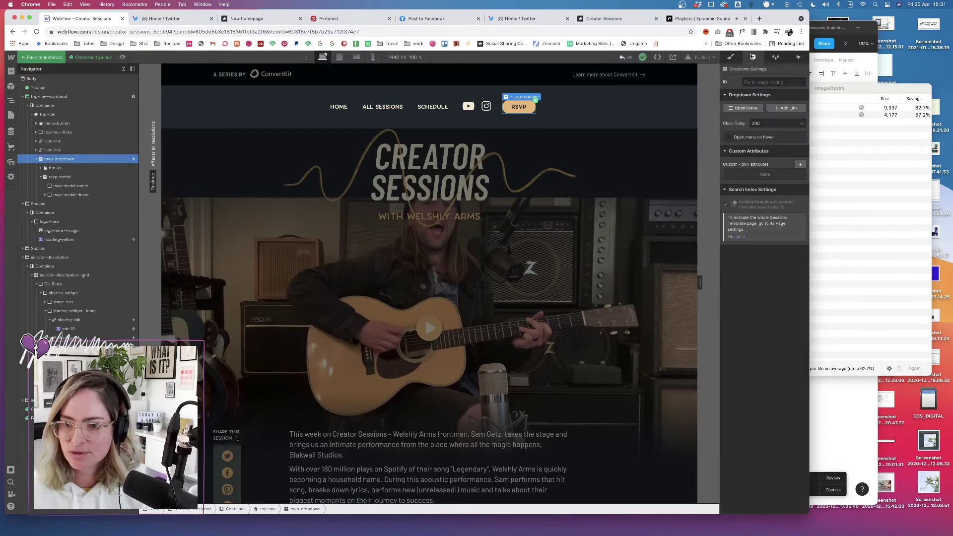
{"action": "left_click", "coordinate": [743, 108]}
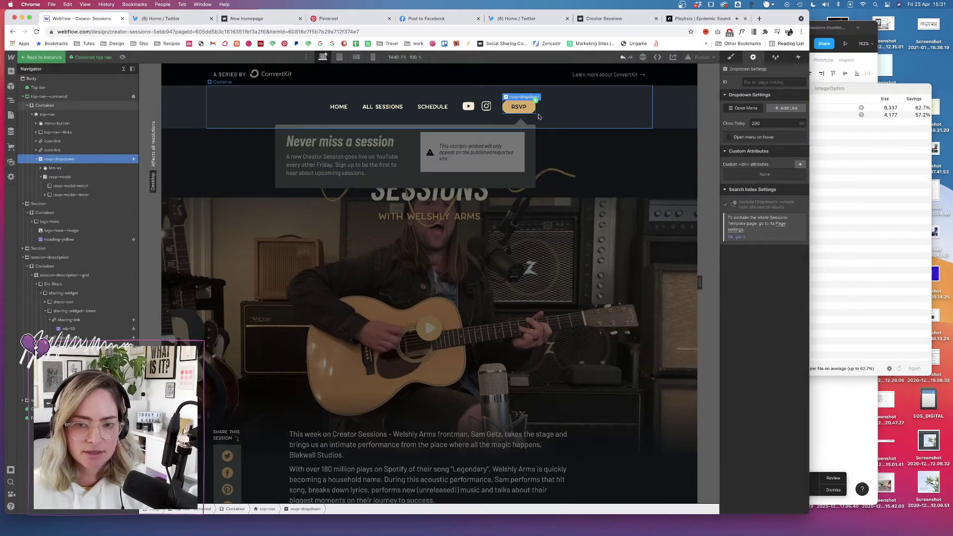
{"action": "left_click", "coordinate": [66, 177]}
{"action": "left_click", "coordinate": [74, 196]}
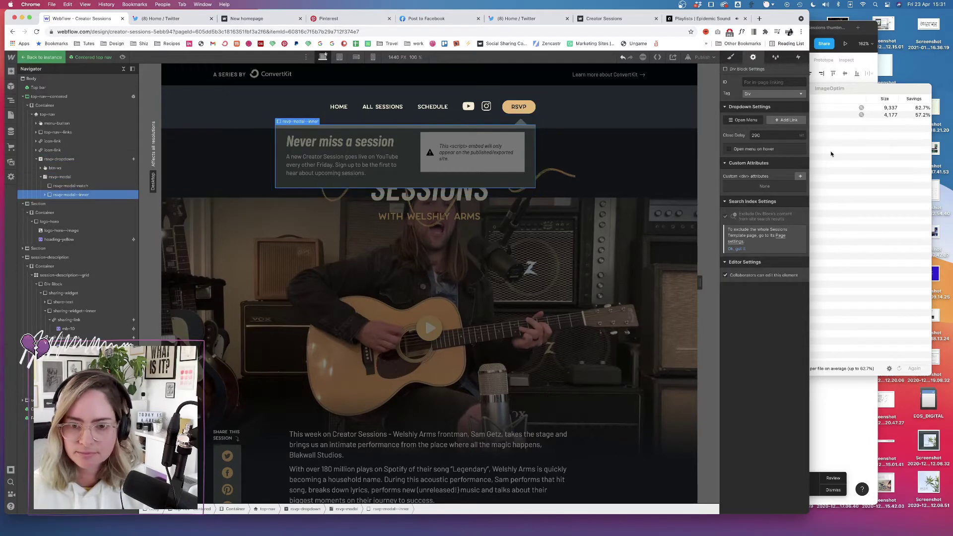
- Set the rsvp-modal--inner block's bottom padding to 10 px and its right padding to 20 px
{"action": "left_click", "coordinate": [731, 57]}
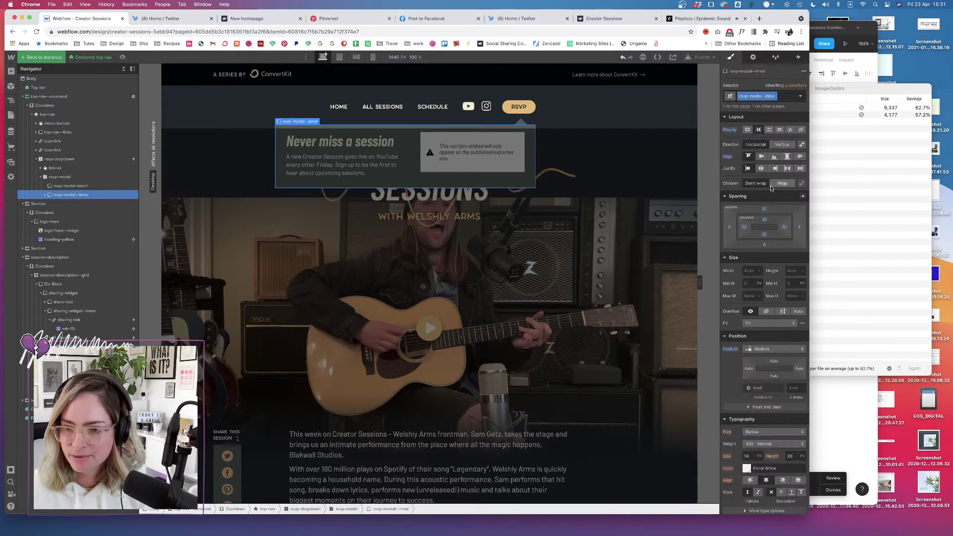
{"action": "left_click", "coordinate": [765, 234]}
{"action": "type", "text": "10"}
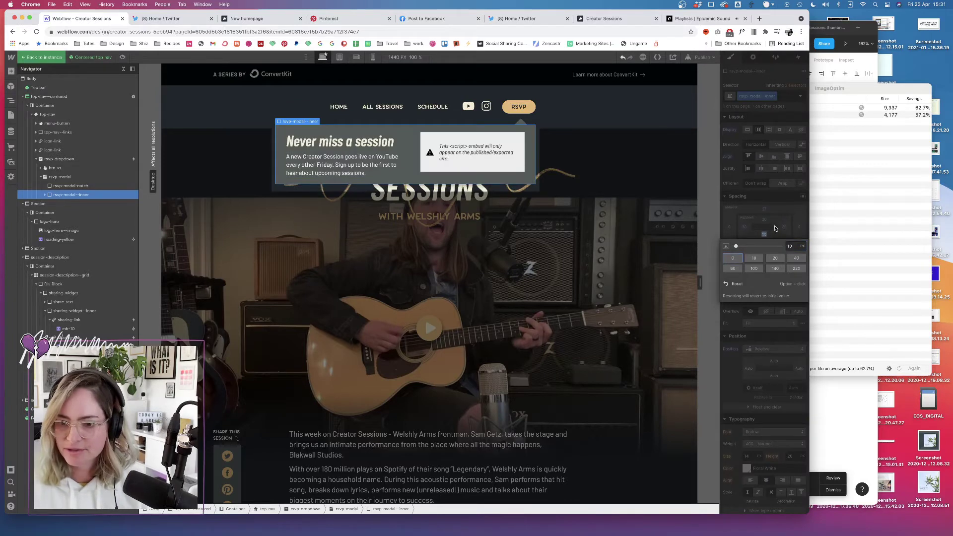
{"action": "key", "text": "Return"}
{"action": "left_click", "coordinate": [785, 226]}
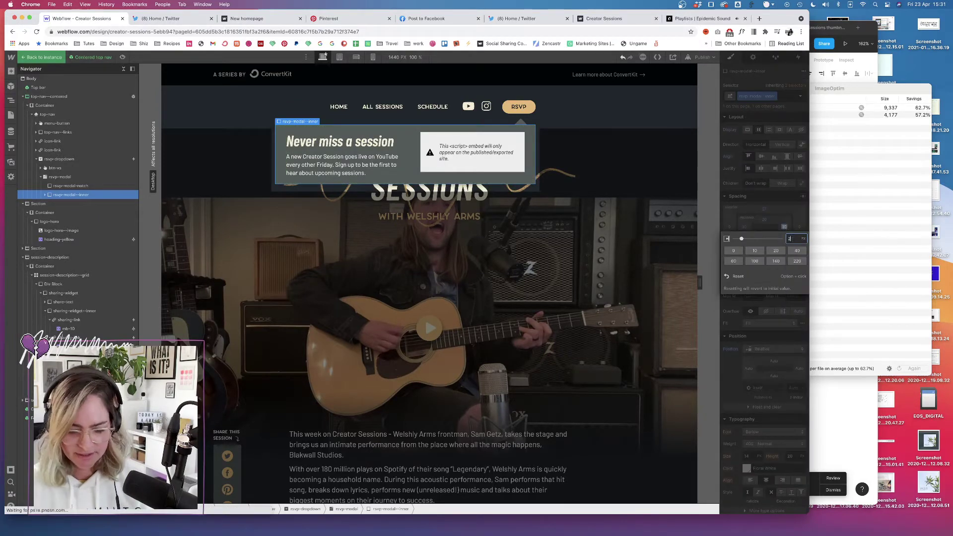
{"action": "key", "text": "Escape"}
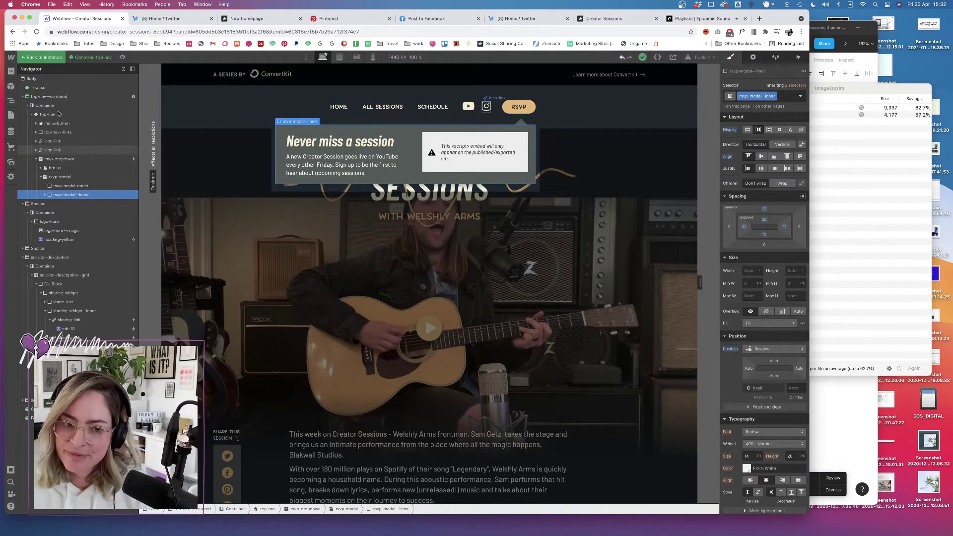
- Select the rsvp-modal, reset its state to None and add an inner-pages combo class to it
{"action": "left_click", "coordinate": [56, 178]}
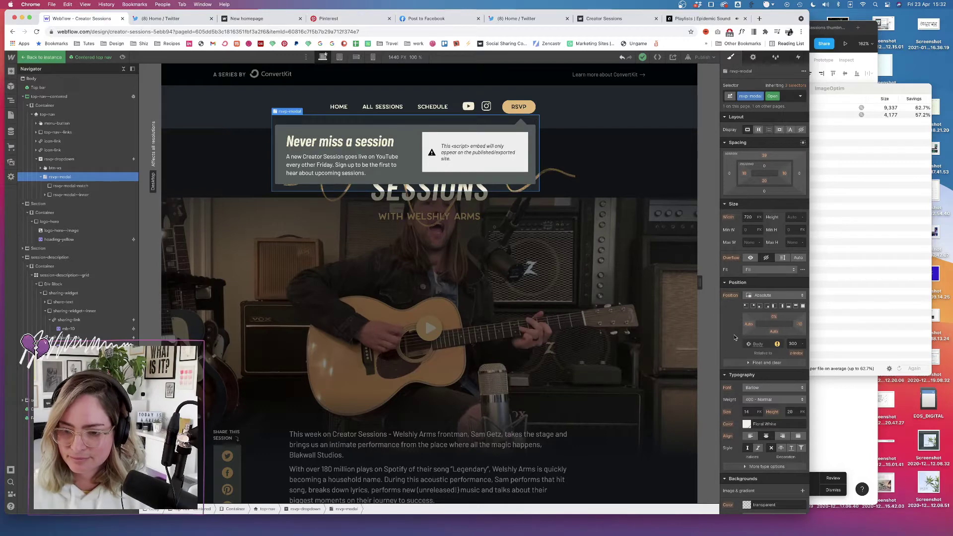
{"action": "scroll", "coordinate": [735, 339], "scroll_direction": "down", "scroll_amount": 1}
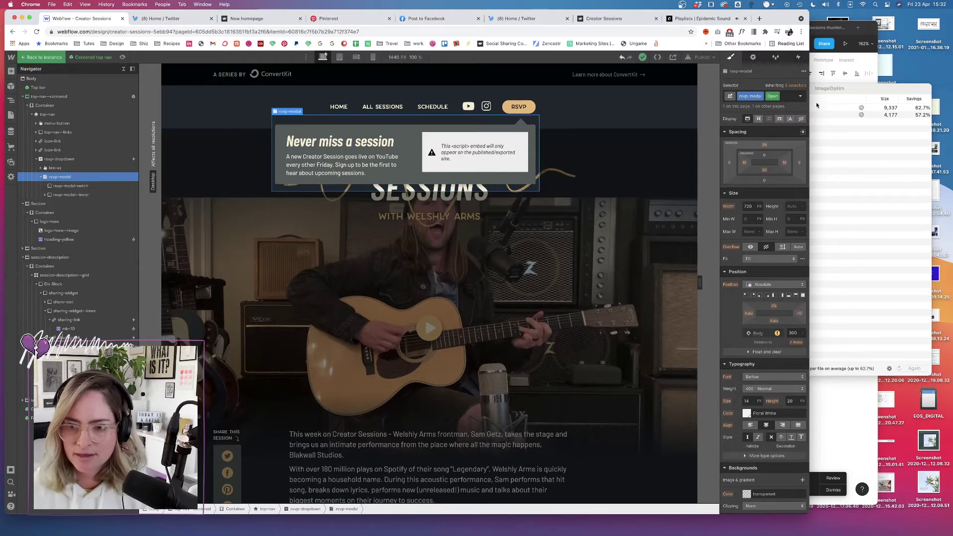
{"action": "left_click", "coordinate": [801, 96]}
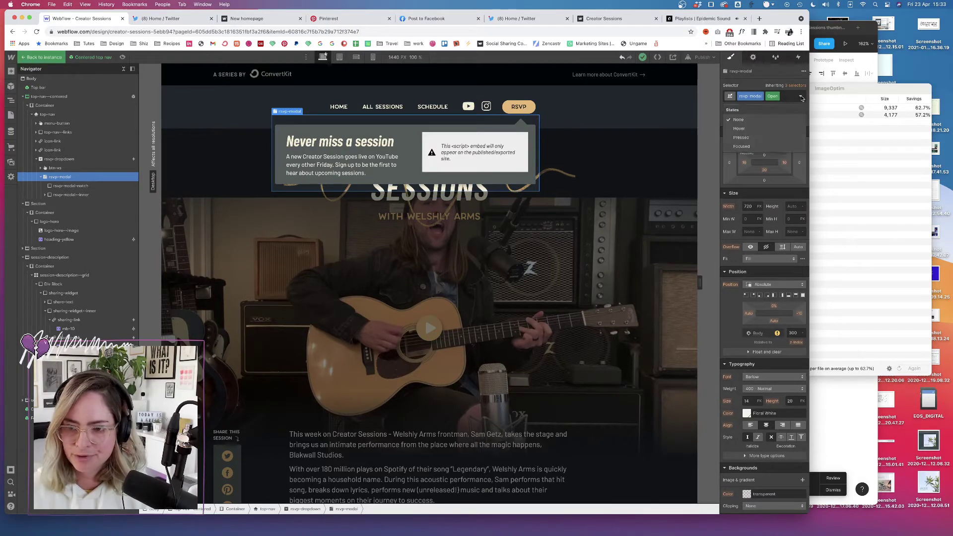
{"action": "left_click", "coordinate": [748, 120]}
{"action": "left_click", "coordinate": [787, 96]}
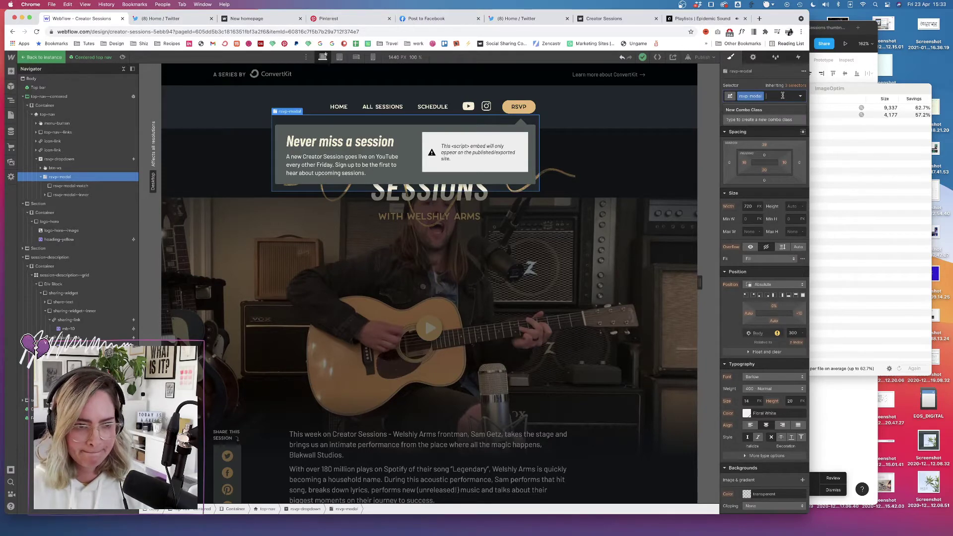
{"action": "type", "text": "inner-pages"}
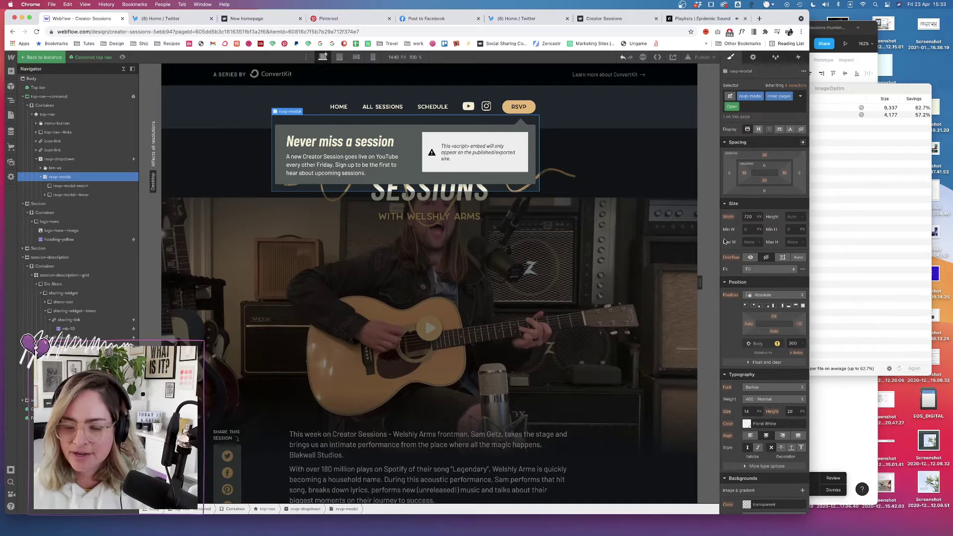
- Override the rsvp-modal's right offset under the inner-pages class so the popup sits horizontally centred beneath the navigation
{"action": "left_click", "coordinate": [800, 326]}
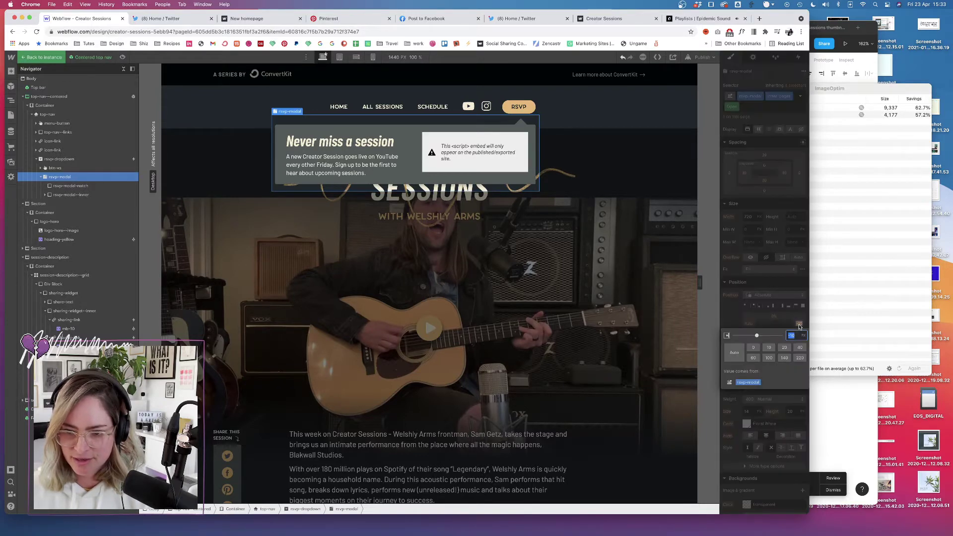
{"action": "left_click", "coordinate": [735, 352]}
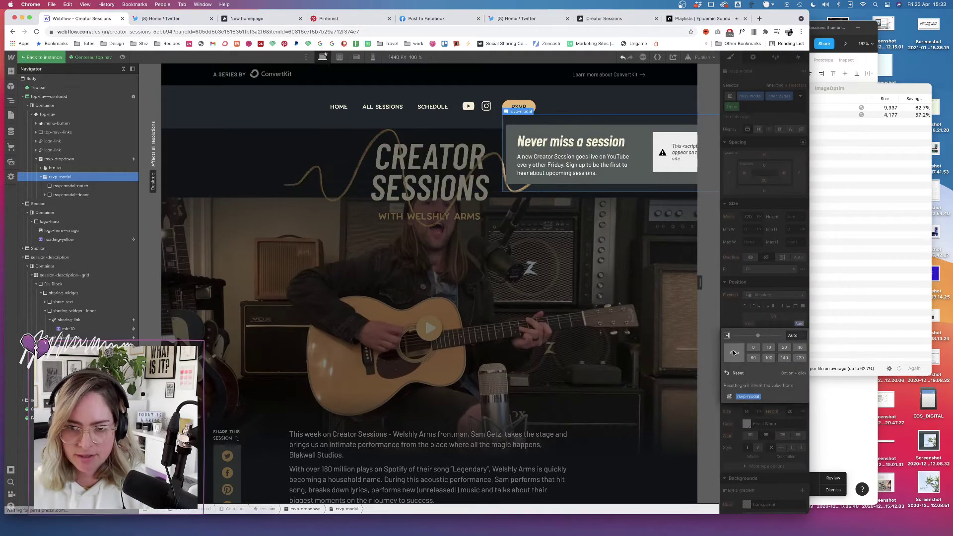
{"action": "left_click", "coordinate": [778, 314]}
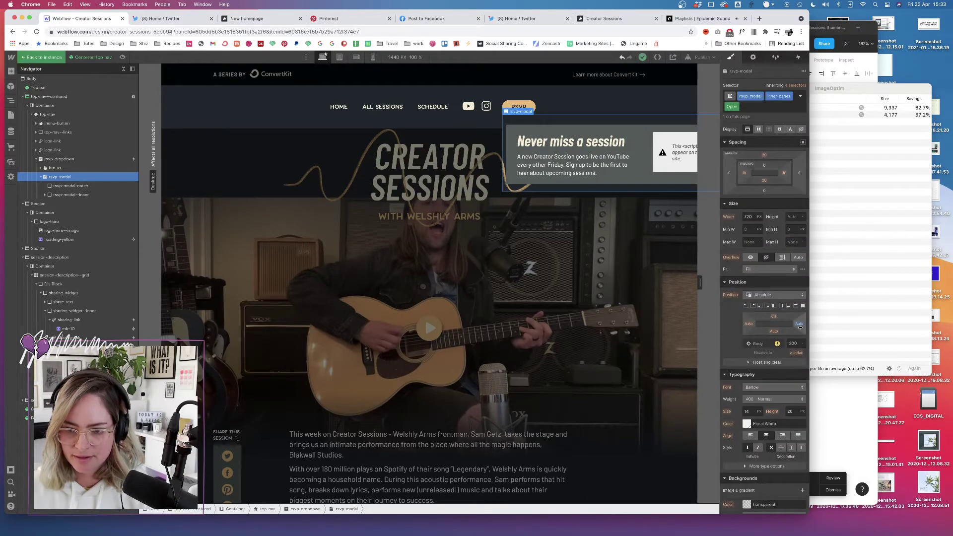
{"action": "left_click_drag", "start_coordinate": [800, 326], "coordinate": [814, 324]}
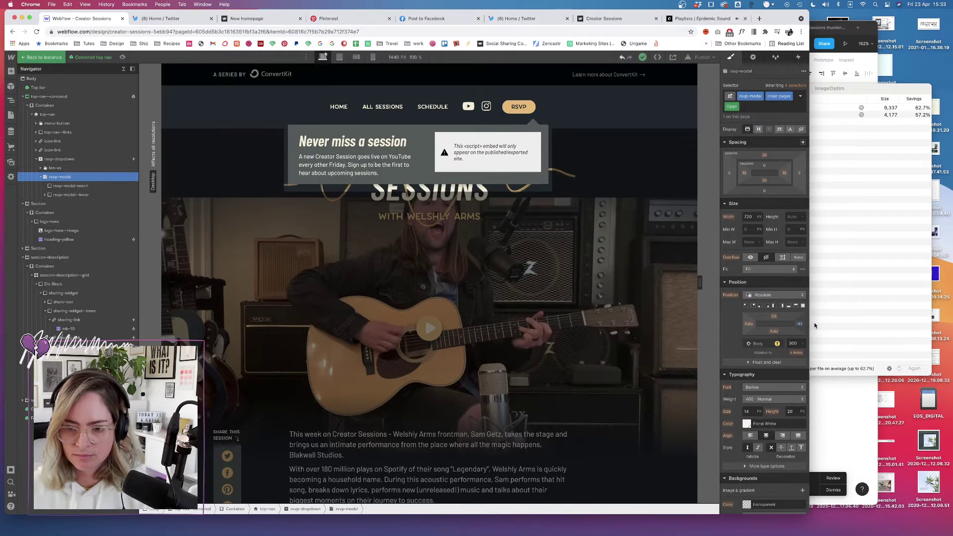
{"action": "left_click", "coordinate": [790, 307]}
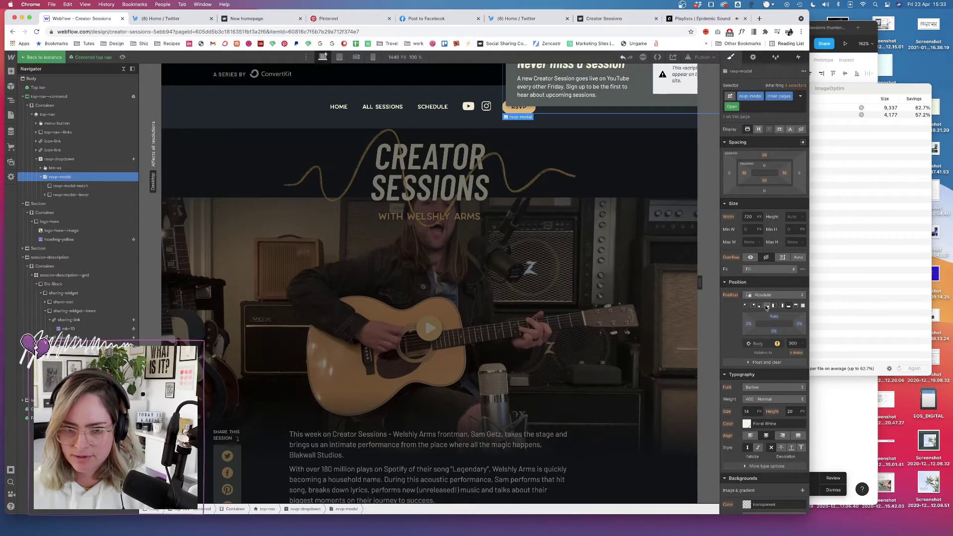
{"action": "left_click", "coordinate": [767, 306]}
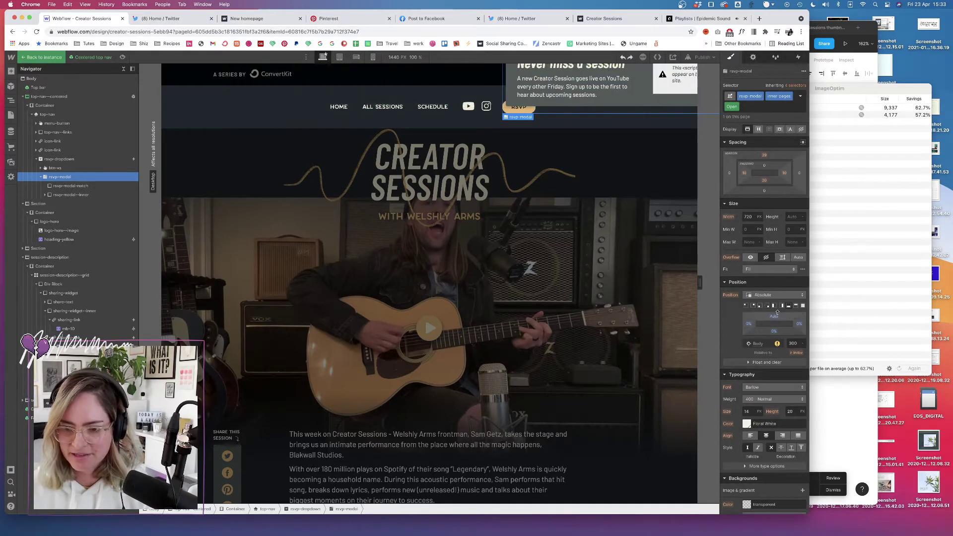
{"action": "left_click", "coordinate": [791, 316]}
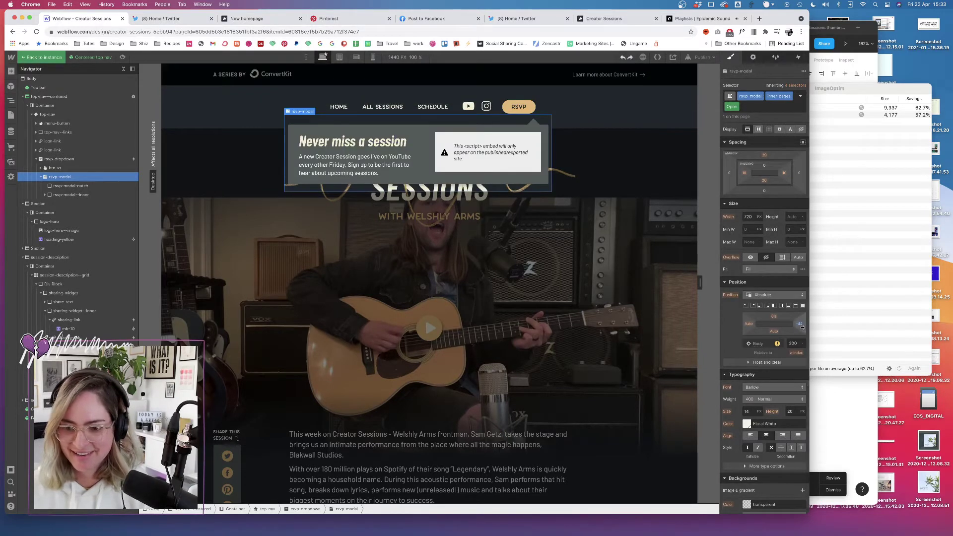
{"action": "left_click_drag", "start_coordinate": [800, 325], "coordinate": [810, 325]}
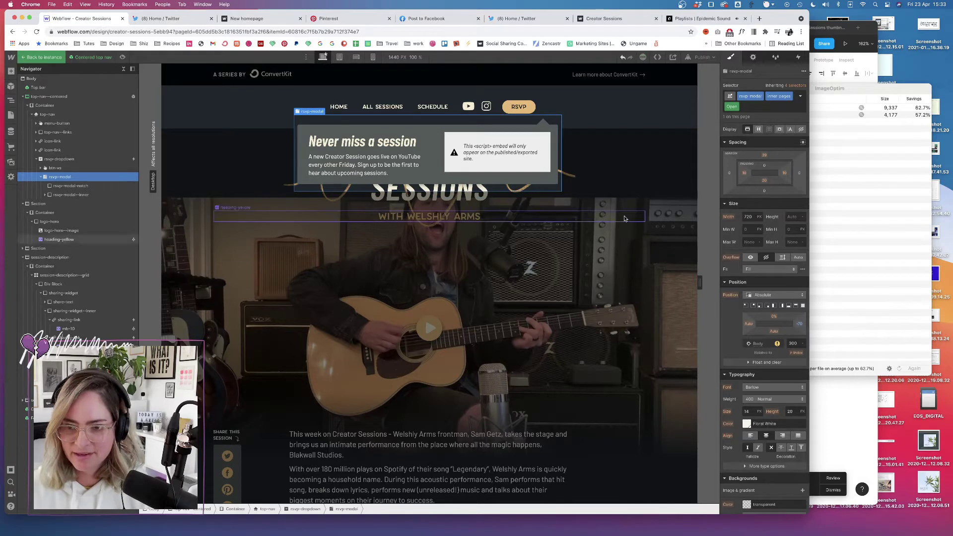
- Add an inner-pages-notch combo class to the rsvp-modal-notch and adjust its right offset so it points at the RSVP button
{"action": "left_click", "coordinate": [90, 187]}
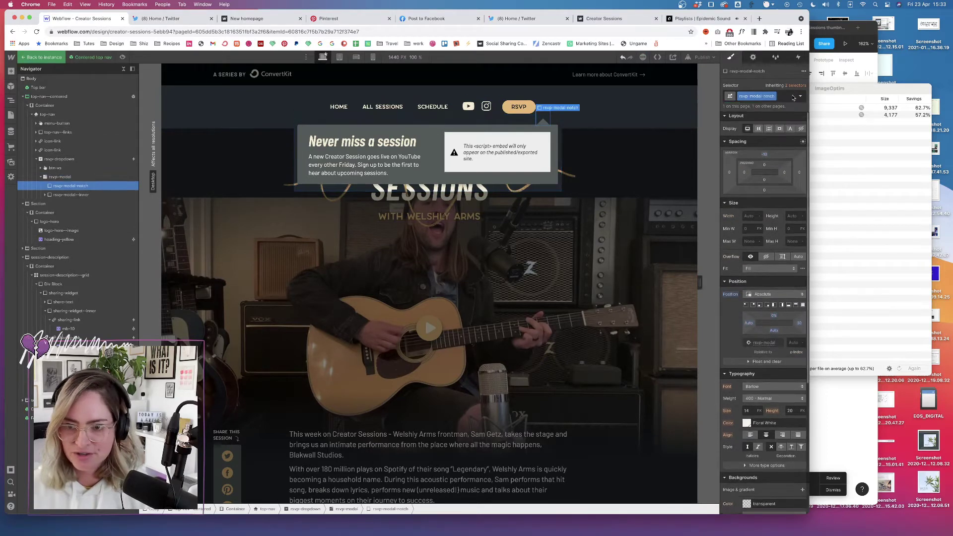
{"action": "left_click", "coordinate": [786, 99]}
{"action": "type", "text": "inner"}
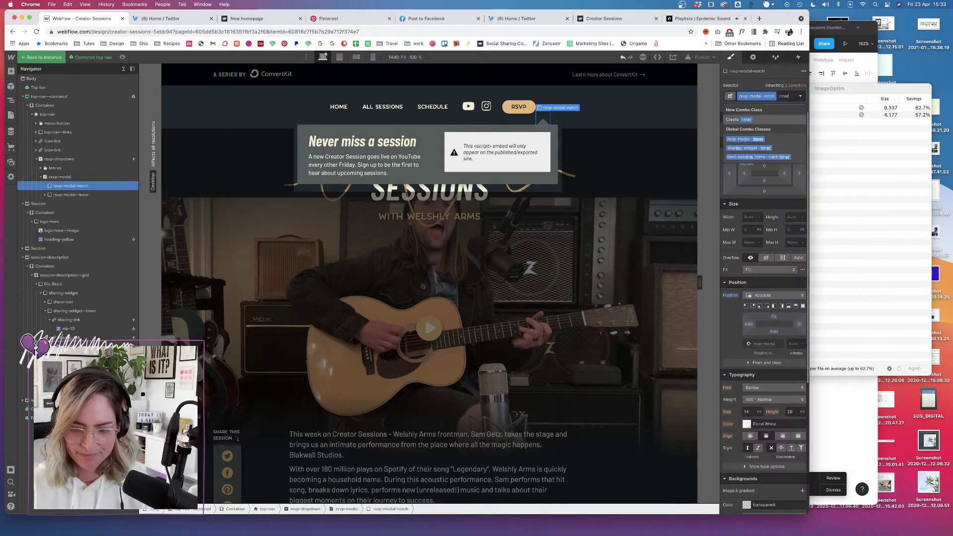
{"action": "type", "text": "-pages-"}
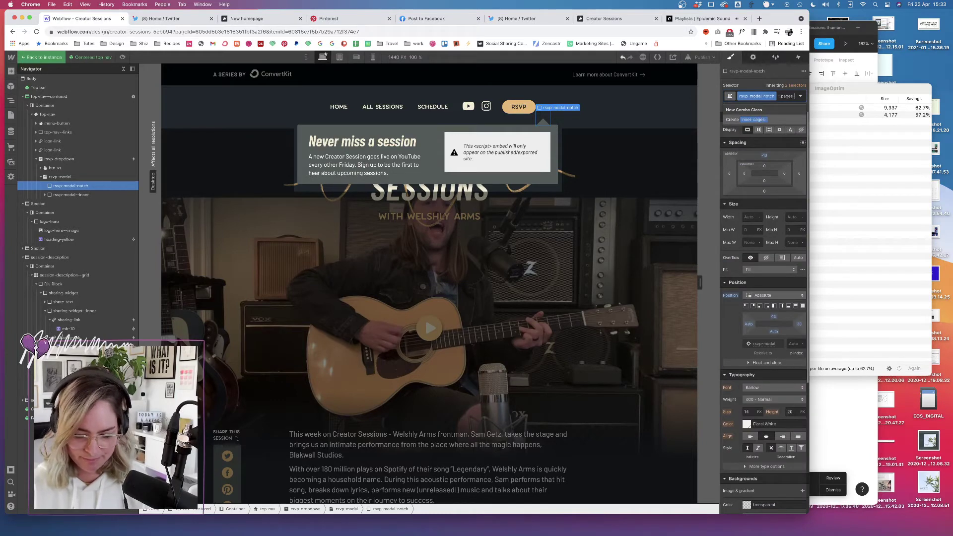
{"action": "type", "text": "noth"}
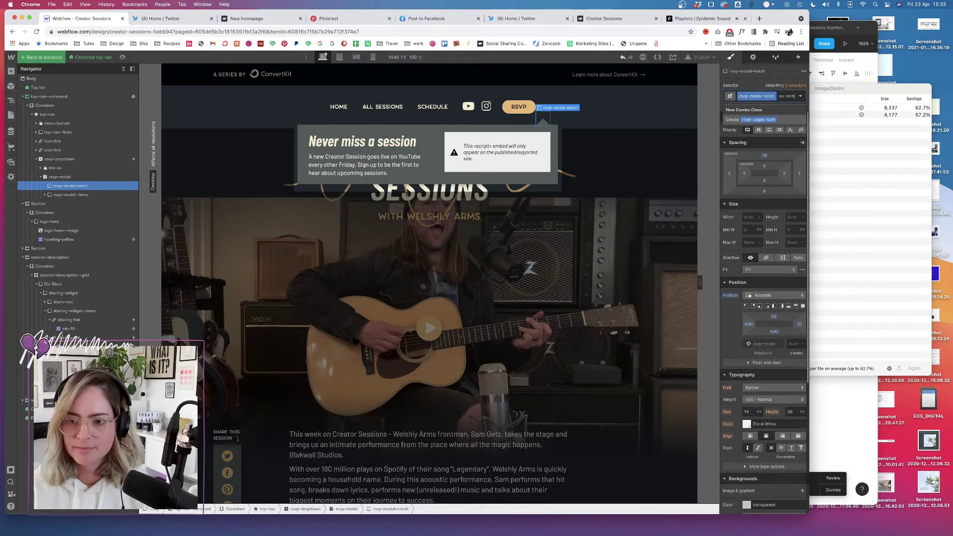
{"action": "key", "text": "BackSpace"}
{"action": "type", "text": "ch"}
{"action": "key", "text": "Return"}
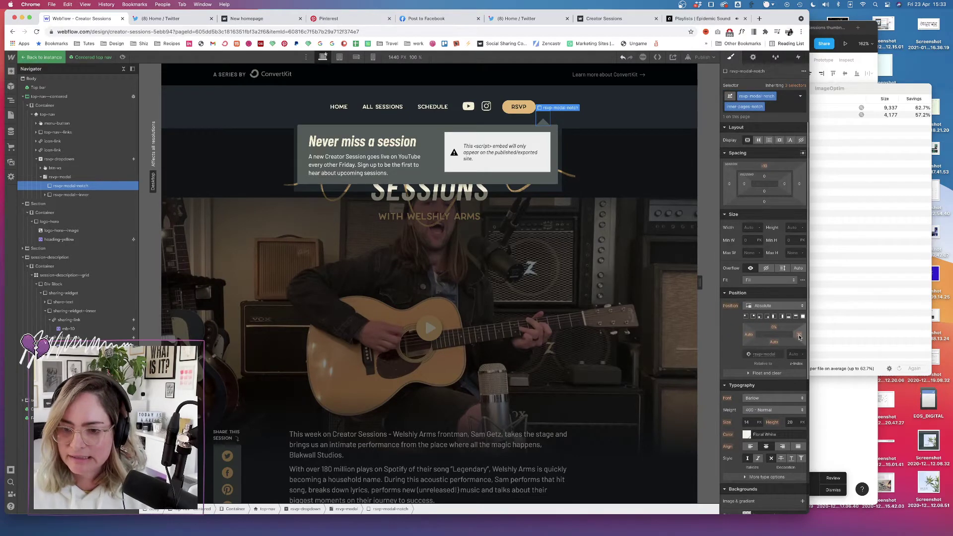
{"action": "left_click_drag", "start_coordinate": [800, 337], "coordinate": [775, 337]}
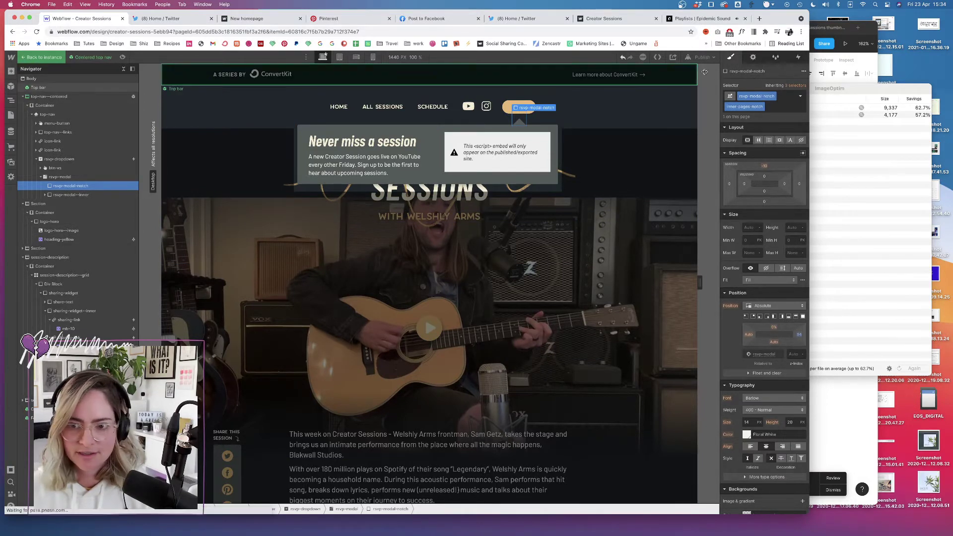
- Finish editing the Centered top nav symbol, publish the site to its webflow.io subdomain and open the published Welshly Arms page
{"action": "left_click", "coordinate": [45, 59]}
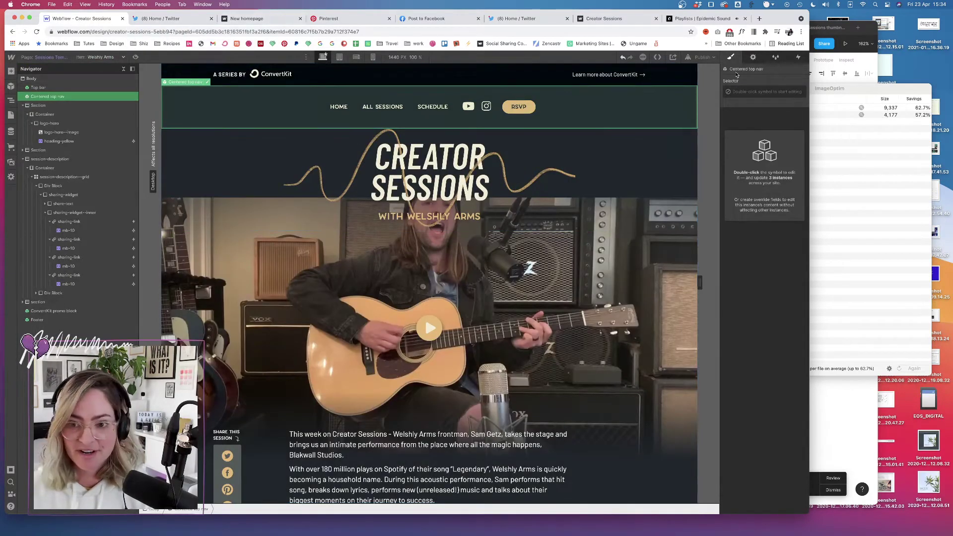
{"action": "left_click", "coordinate": [702, 58]}
{"action": "left_click", "coordinate": [692, 149]}
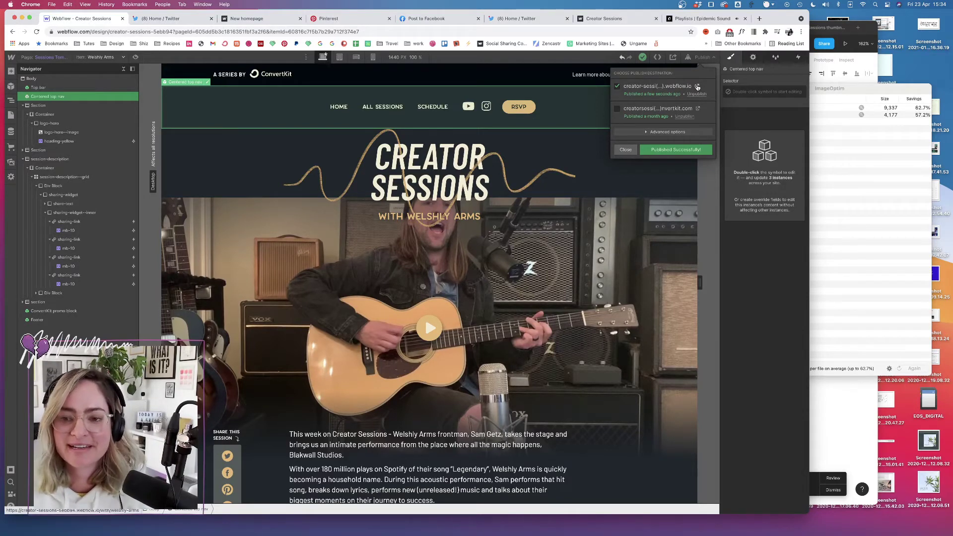
{"action": "left_click", "coordinate": [698, 86]}
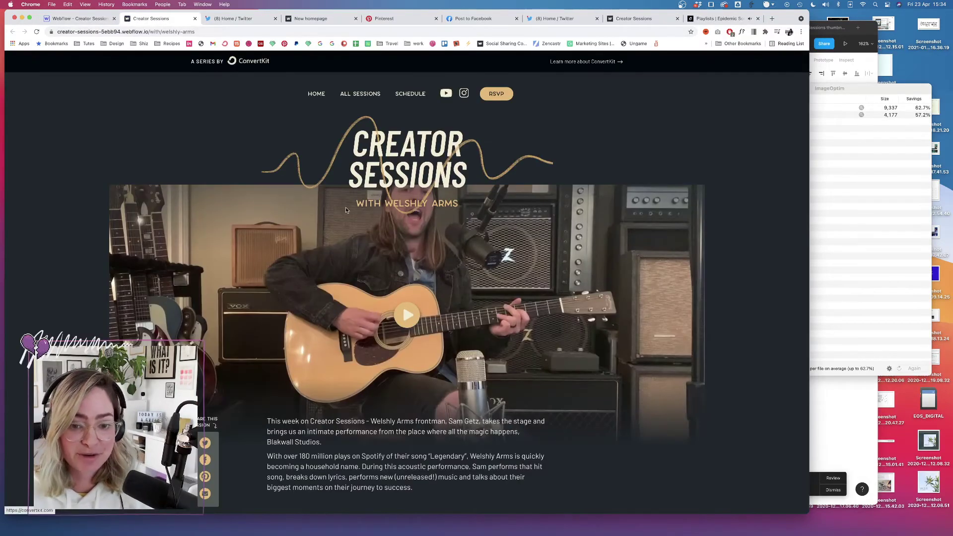
- Check the published Welshly Arms page, repeatedly opening and closing the RSVP popup to review its centring, notch and spacing
{"action": "scroll", "coordinate": [345, 207], "scroll_direction": "down", "scroll_amount": 3}
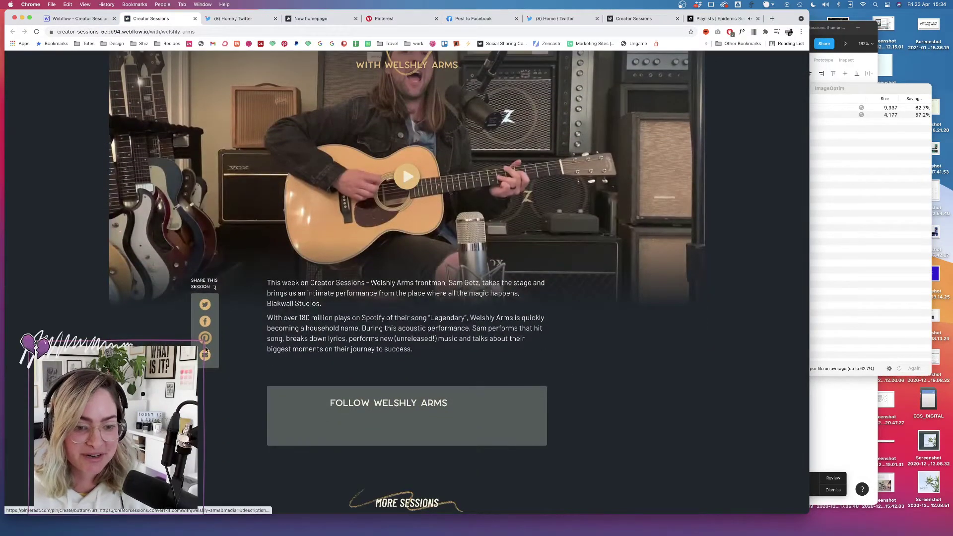
{"action": "scroll", "coordinate": [280, 290], "scroll_direction": "up", "scroll_amount": 3}
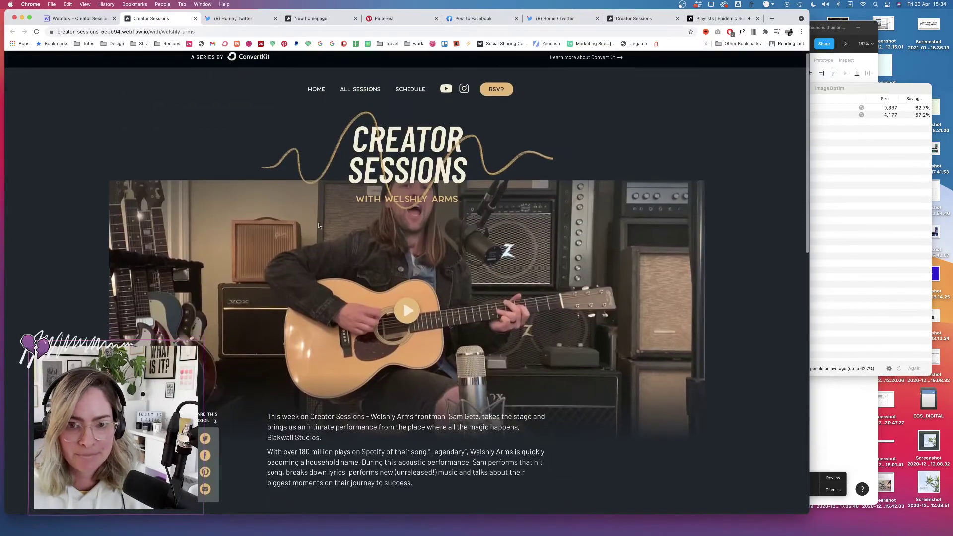
{"action": "left_click", "coordinate": [502, 91]}
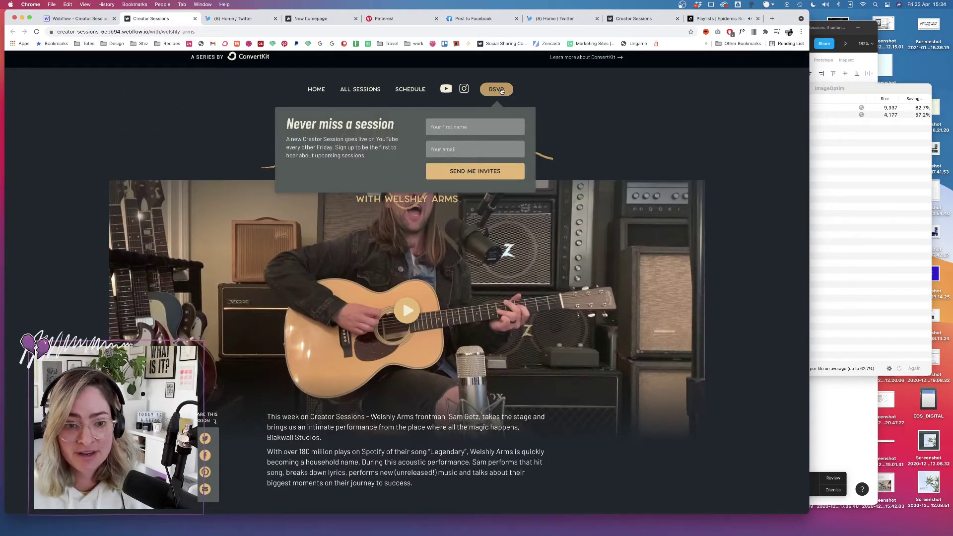
{"action": "left_click", "coordinate": [502, 91]}
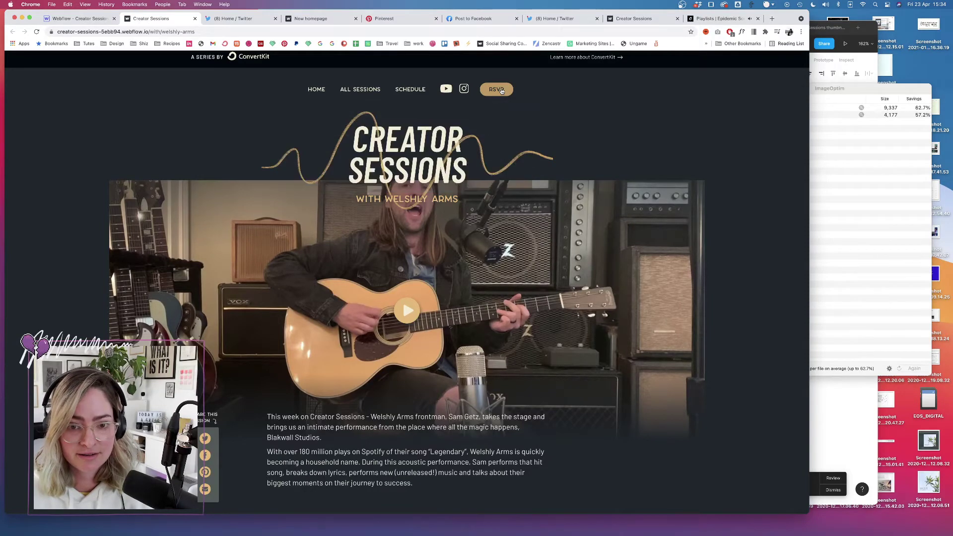
{"action": "left_click", "coordinate": [502, 91]}
{"action": "left_click", "coordinate": [501, 91]}
{"action": "left_click", "coordinate": [502, 91]}
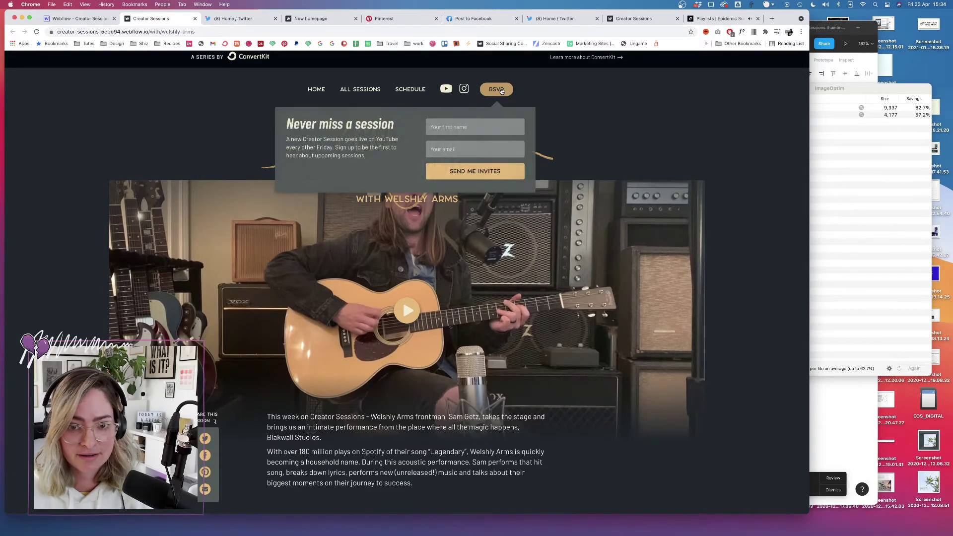
{"action": "left_click", "coordinate": [502, 91]}
- Go to the published homepage, toggle its RSVP popup to check the placement, and look over the page below
{"action": "left_click", "coordinate": [316, 89]}
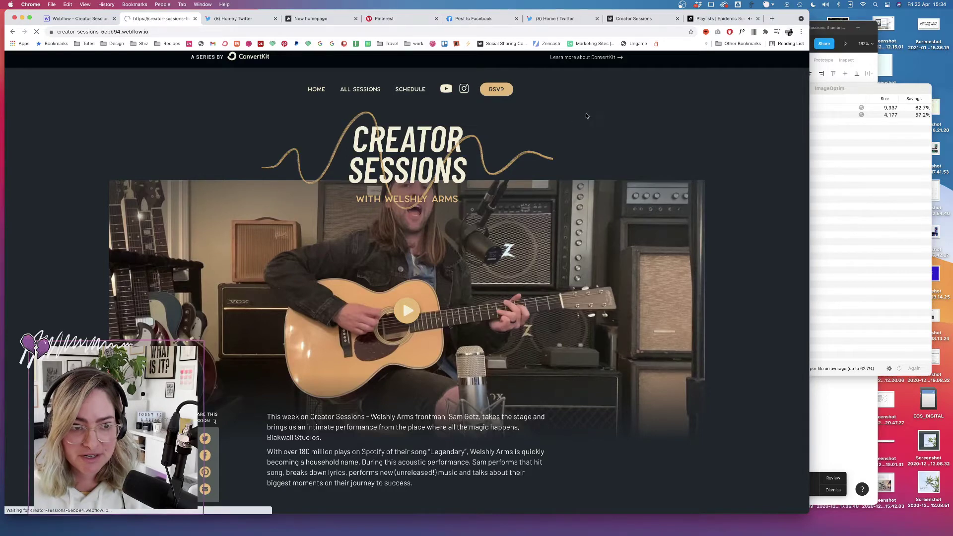
{"action": "left_click", "coordinate": [605, 97]}
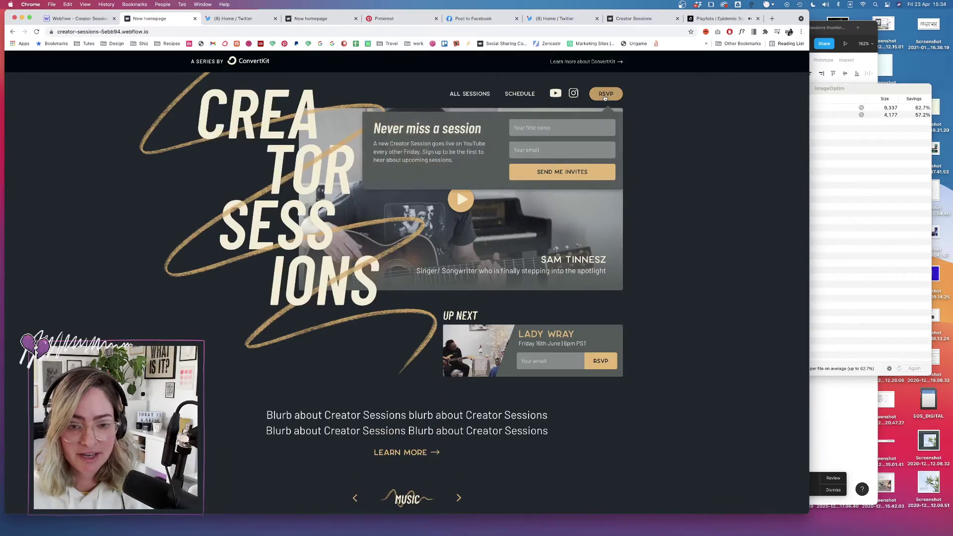
{"action": "left_click", "coordinate": [604, 97]}
{"action": "left_click", "coordinate": [605, 97]}
{"action": "left_click", "coordinate": [604, 97]}
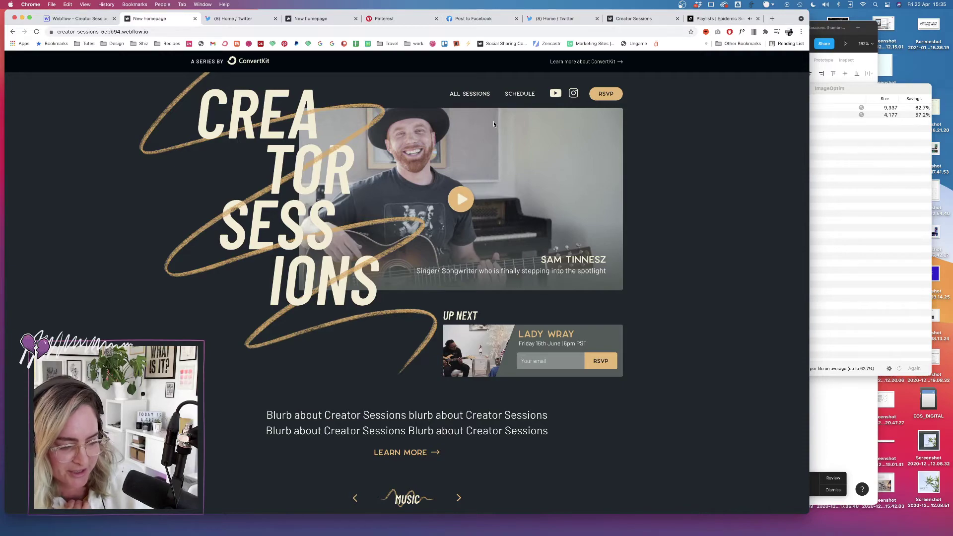
{"action": "scroll", "coordinate": [493, 329], "scroll_direction": "down", "scroll_amount": 12}
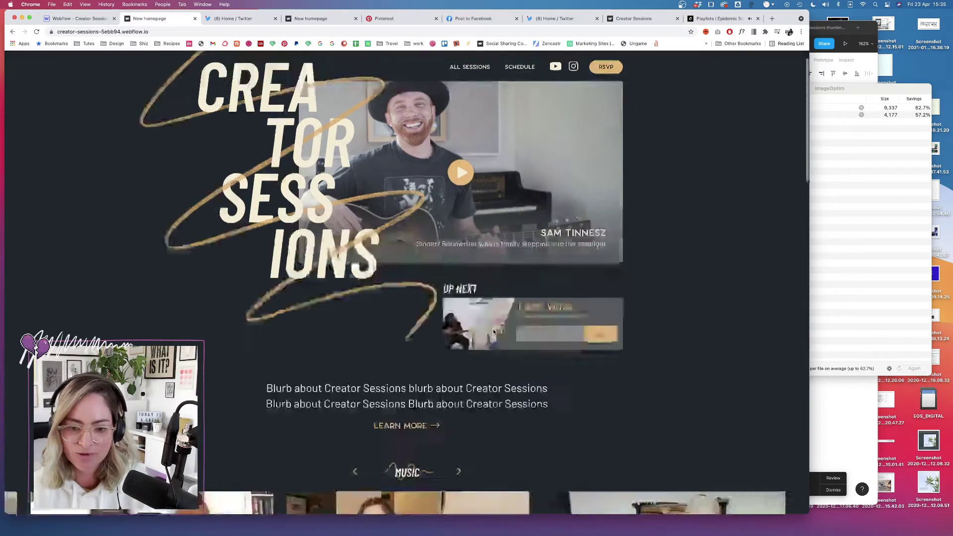
- Look over the published homepage, then open the All Sessions page and view its session cards
{"action": "scroll", "coordinate": [494, 332], "scroll_direction": "down", "scroll_amount": 10}
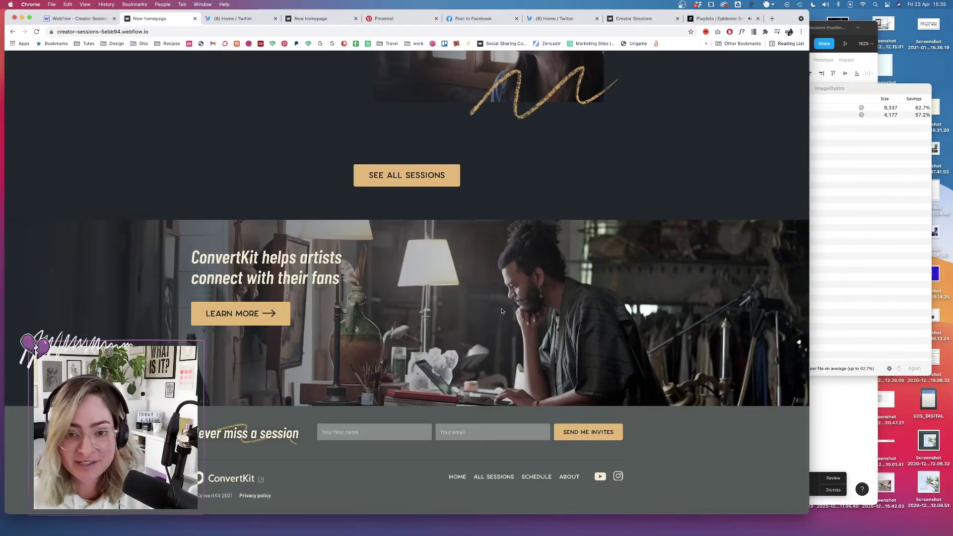
{"action": "scroll", "coordinate": [494, 328], "scroll_direction": "up", "scroll_amount": 20}
{"action": "scroll", "coordinate": [514, 286], "scroll_direction": "up", "scroll_amount": 3}
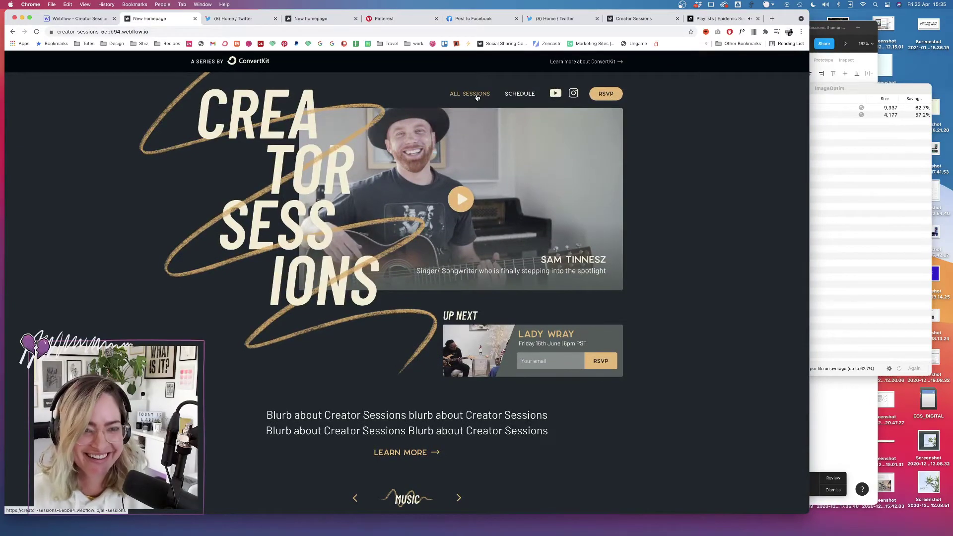
{"action": "left_click", "coordinate": [477, 97]}
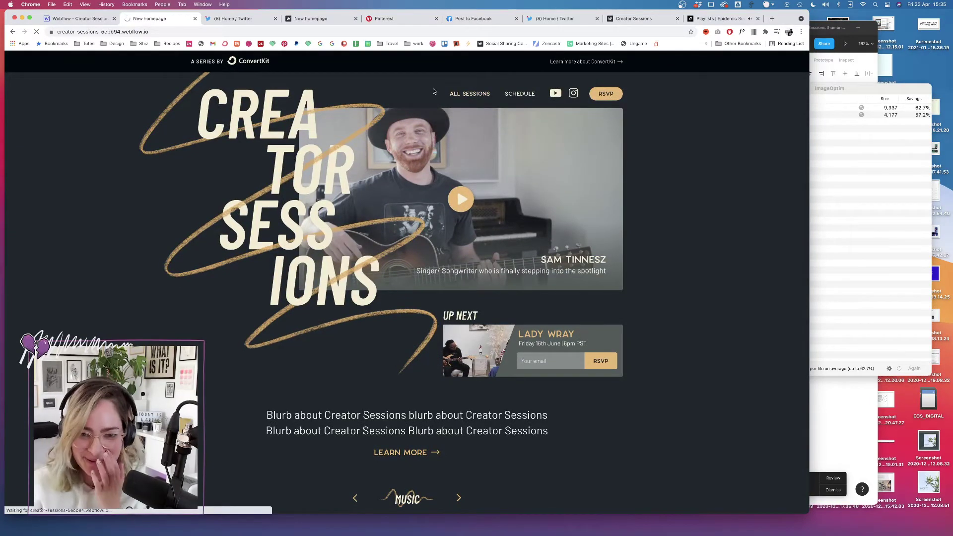
{"action": "scroll", "coordinate": [619, 273], "scroll_direction": "down", "scroll_amount": 4}
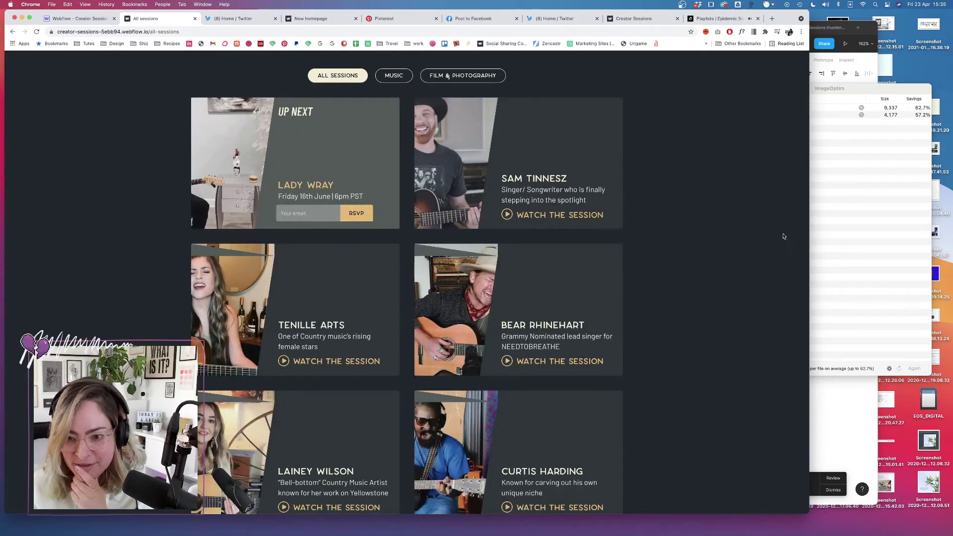
- Narrow the browser window in stages to check the session cards' responsive layout and diagonal masks, then widen it again
{"action": "left_click_drag", "start_coordinate": [809, 224], "coordinate": [383, 214]}
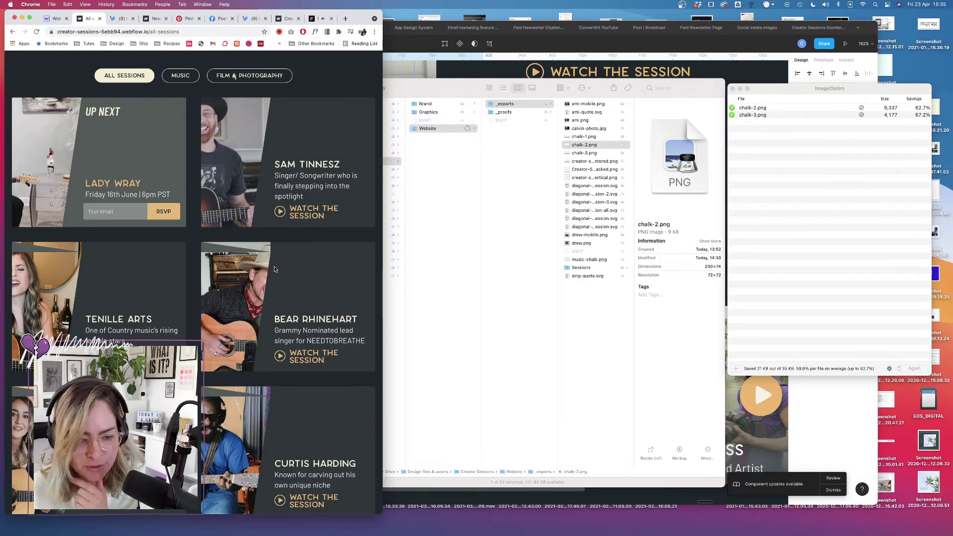
{"action": "scroll", "coordinate": [267, 278], "scroll_direction": "down", "scroll_amount": 5}
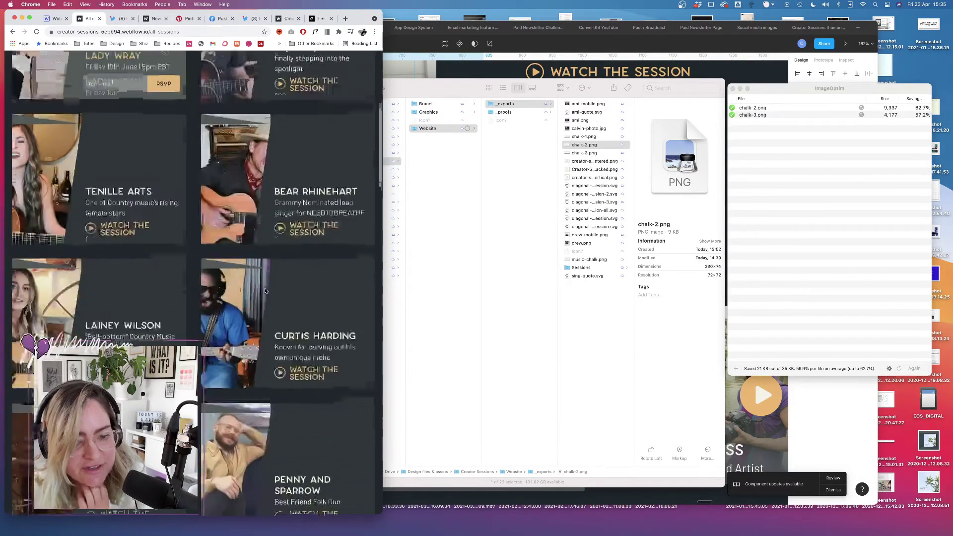
{"action": "scroll", "coordinate": [265, 291], "scroll_direction": "up", "scroll_amount": 1}
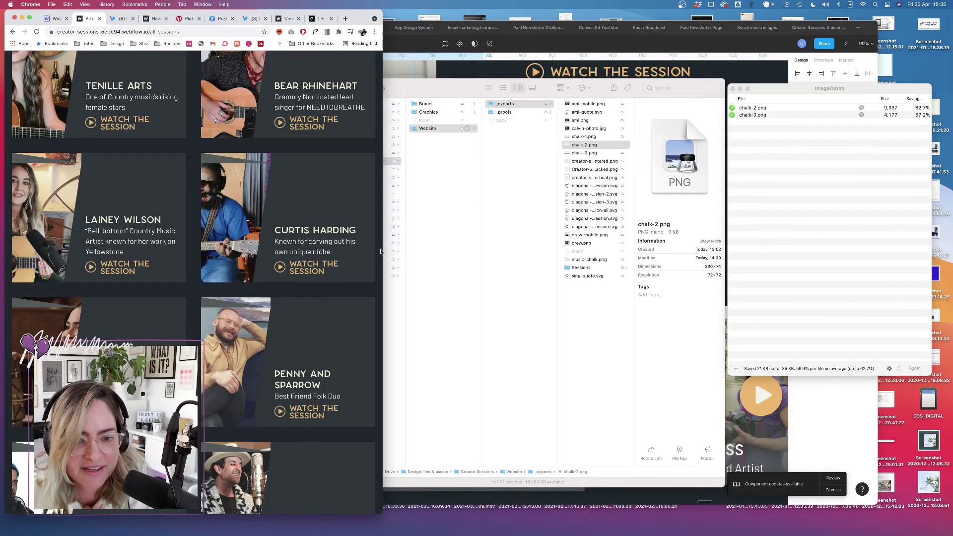
{"action": "left_click_drag", "start_coordinate": [382, 251], "coordinate": [323, 246]}
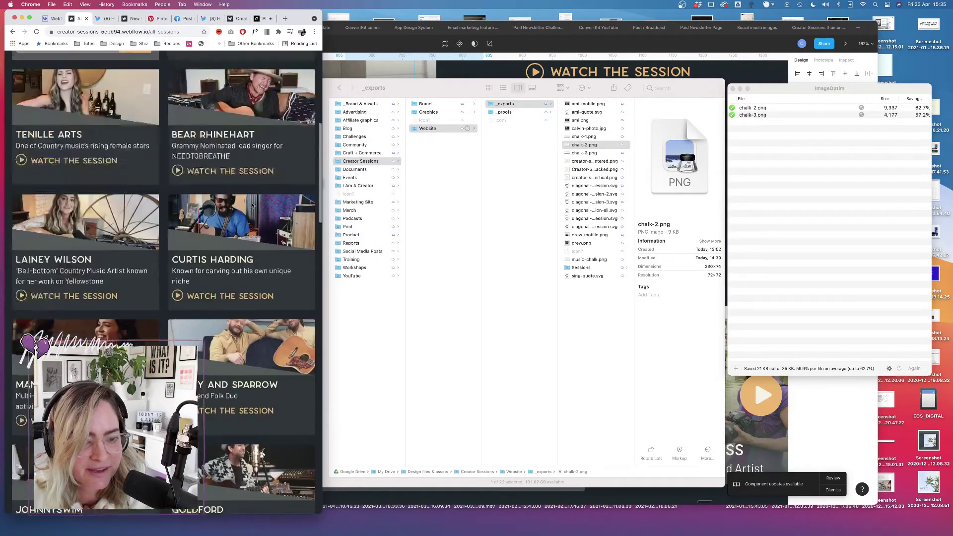
{"action": "scroll", "coordinate": [252, 204], "scroll_direction": "up", "scroll_amount": 5}
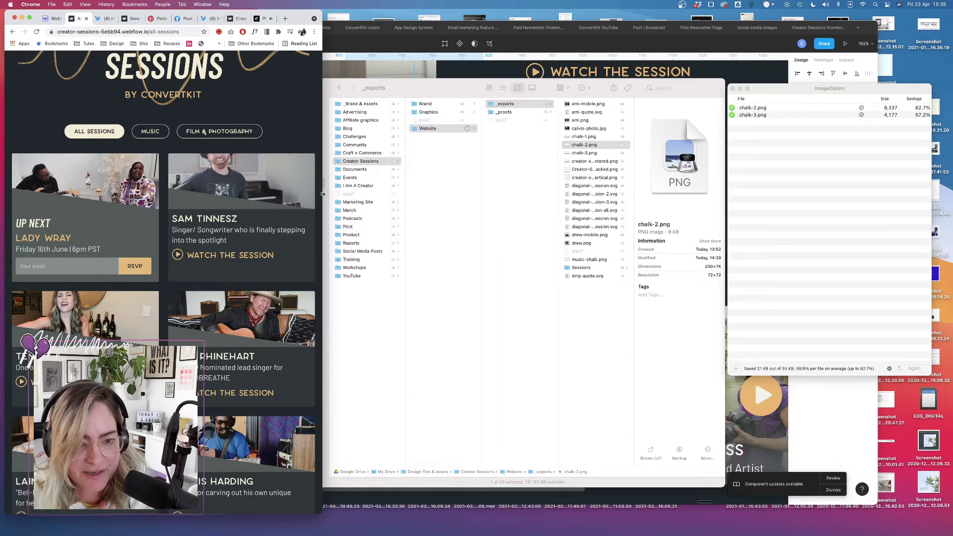
{"action": "left_click_drag", "start_coordinate": [322, 194], "coordinate": [628, 192]}
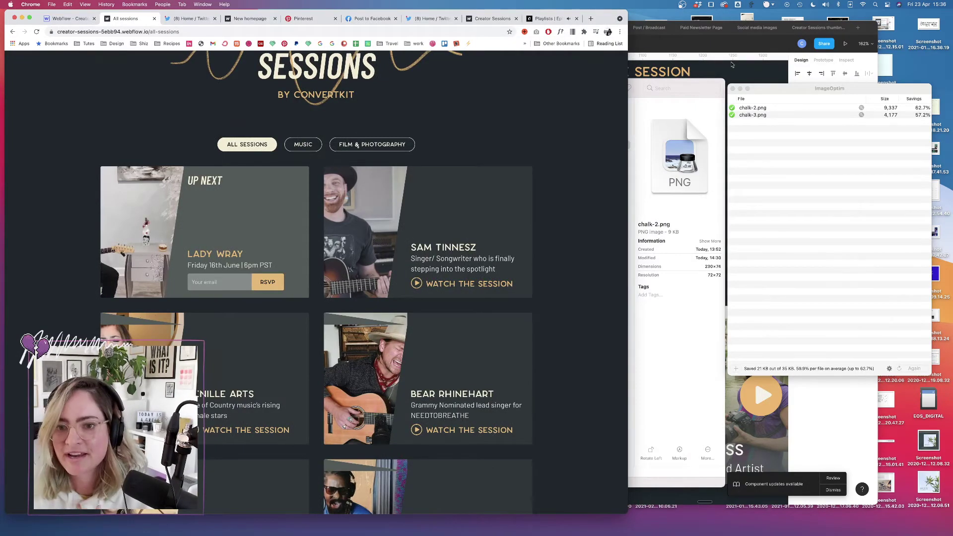
- Switch to Figma and duplicate the grey diagonal shape from the session desktop's Up Next card onto the empty canvas beside the frame
{"action": "left_click", "coordinate": [691, 72]}
{"action": "scroll", "coordinate": [570, 175], "scroll_direction": "down", "scroll_amount": 6}
{"action": "scroll", "coordinate": [570, 175], "scroll_direction": "right", "scroll_amount": 7}
{"action": "scroll", "coordinate": [570, 175], "scroll_direction": "up", "scroll_amount": 4}
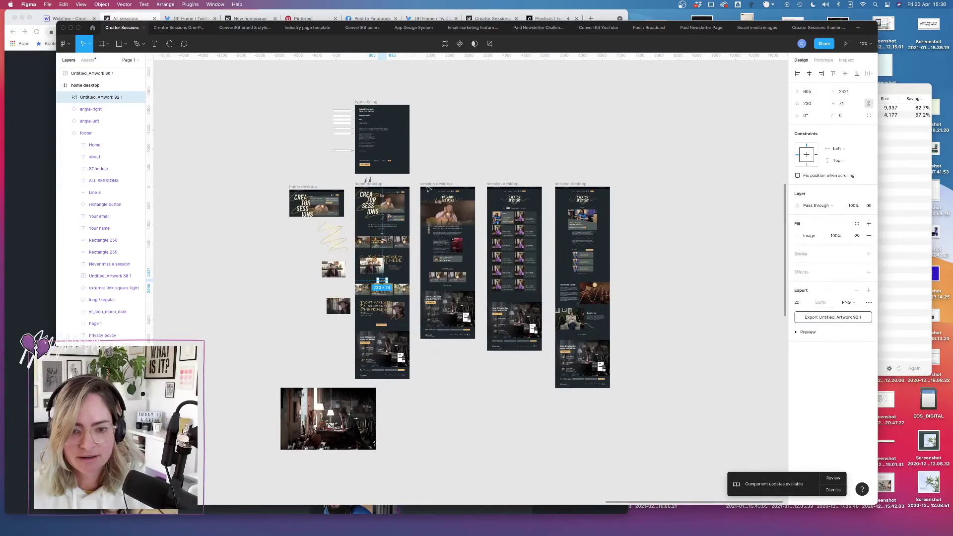
{"action": "left_click", "coordinate": [571, 224]}
{"action": "scroll", "coordinate": [390, 271], "scroll_direction": "right", "scroll_amount": 9}
{"action": "scroll", "coordinate": [389, 271], "scroll_direction": "up", "scroll_amount": 3}
{"action": "scroll", "coordinate": [390, 271], "scroll_direction": "up", "scroll_amount": 5}
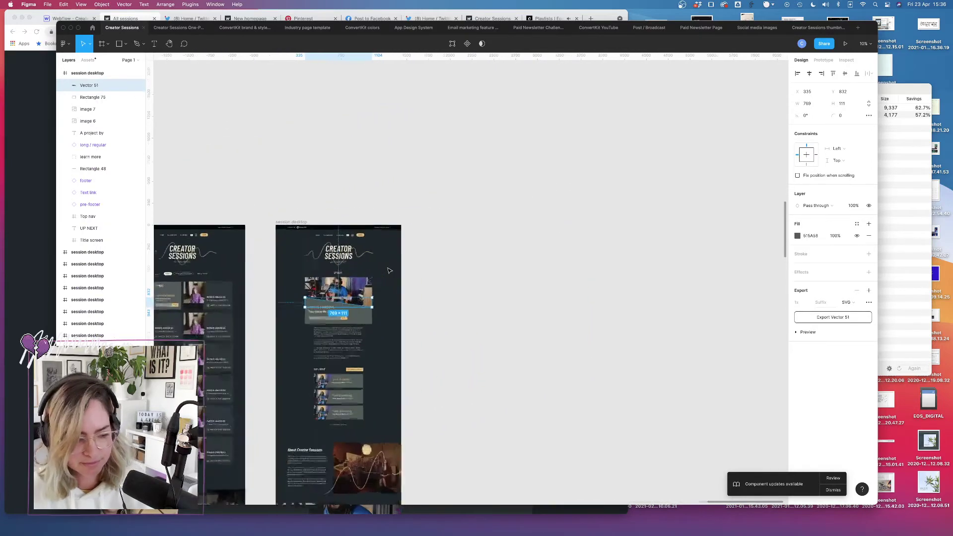
{"action": "scroll", "coordinate": [390, 271], "scroll_direction": "up", "scroll_amount": 10}
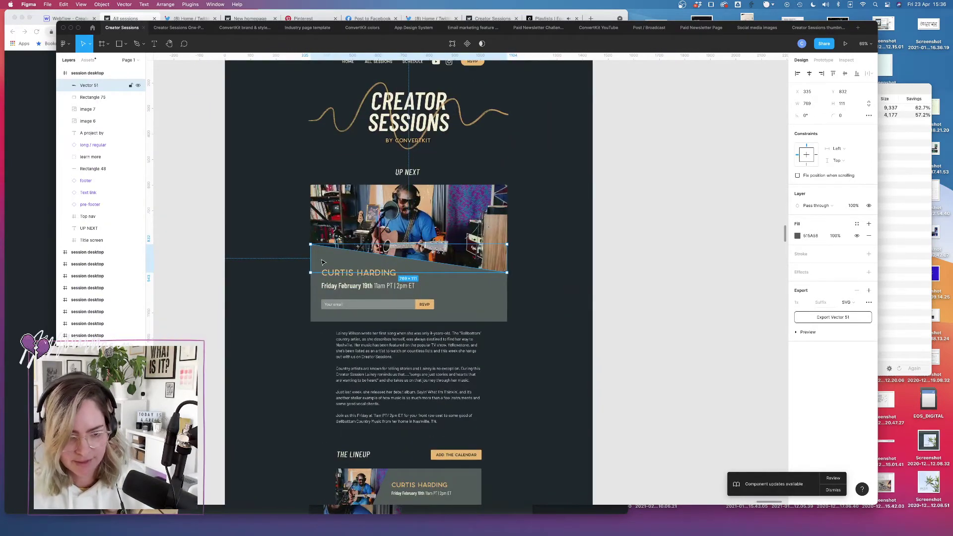
{"action": "left_click_drag", "start_coordinate": [322, 262], "coordinate": [686, 276]}
- Fill the lower copied diagonal shape with the dark 1E282C colour from the Creator Sessions design system
{"action": "left_click", "coordinate": [797, 175]}
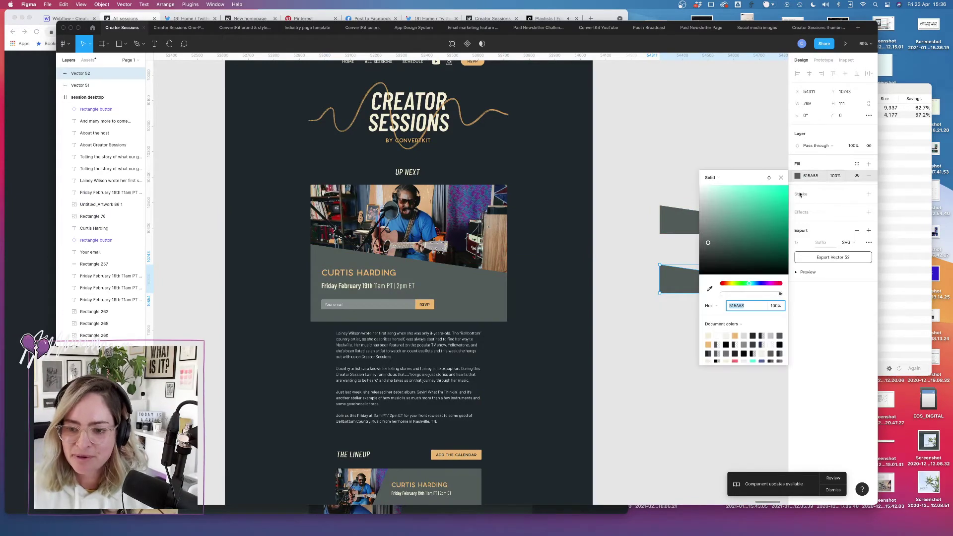
{"action": "left_click", "coordinate": [725, 323]}
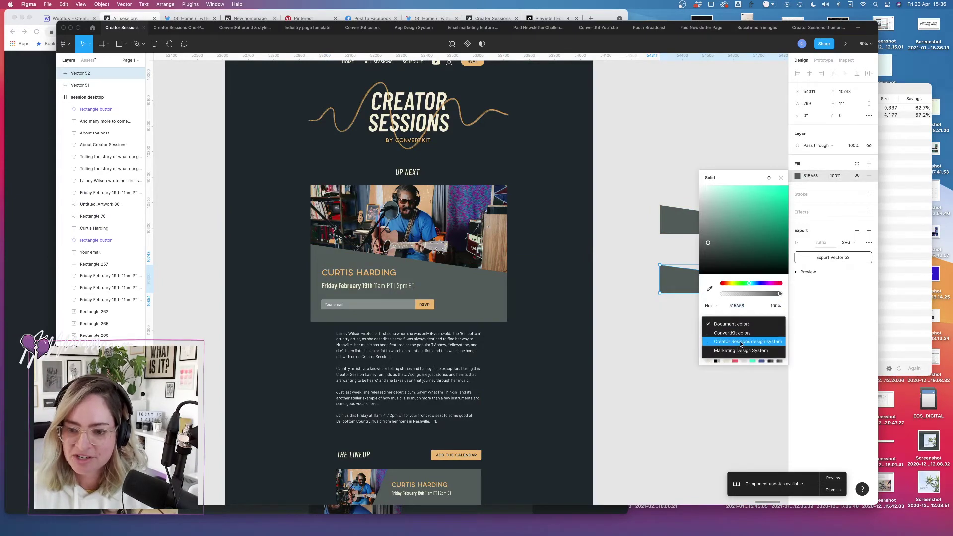
{"action": "left_click", "coordinate": [741, 342]}
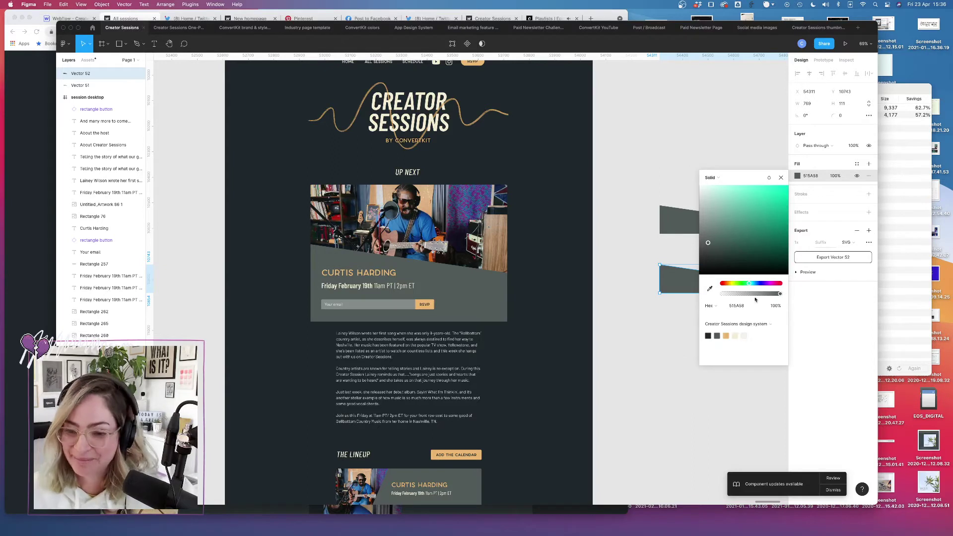
{"action": "left_click", "coordinate": [666, 310]}
{"action": "left_click", "coordinate": [724, 279]}
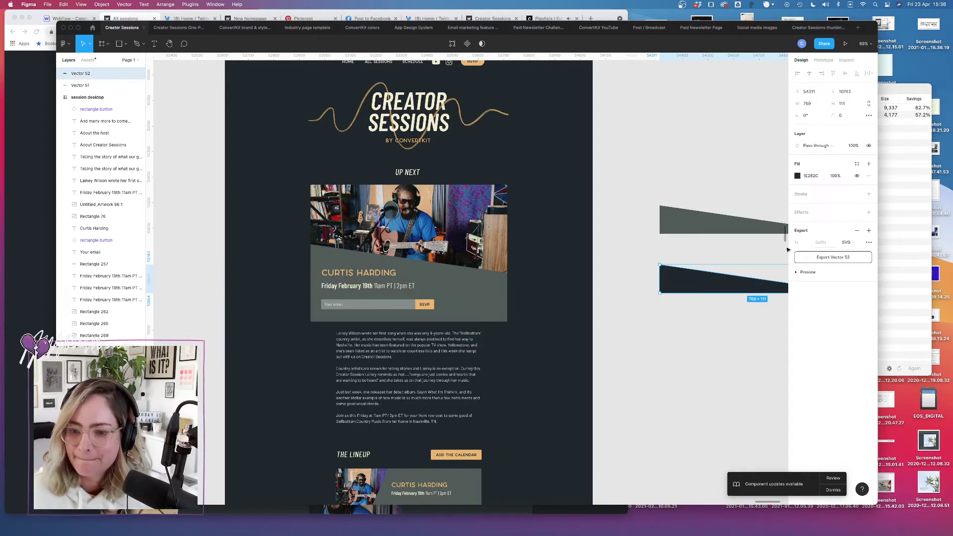
- Start exporting the dark diagonal shape as an SVG and look through the existing mask file names in the _exports folder
{"action": "left_click", "coordinate": [843, 258]}
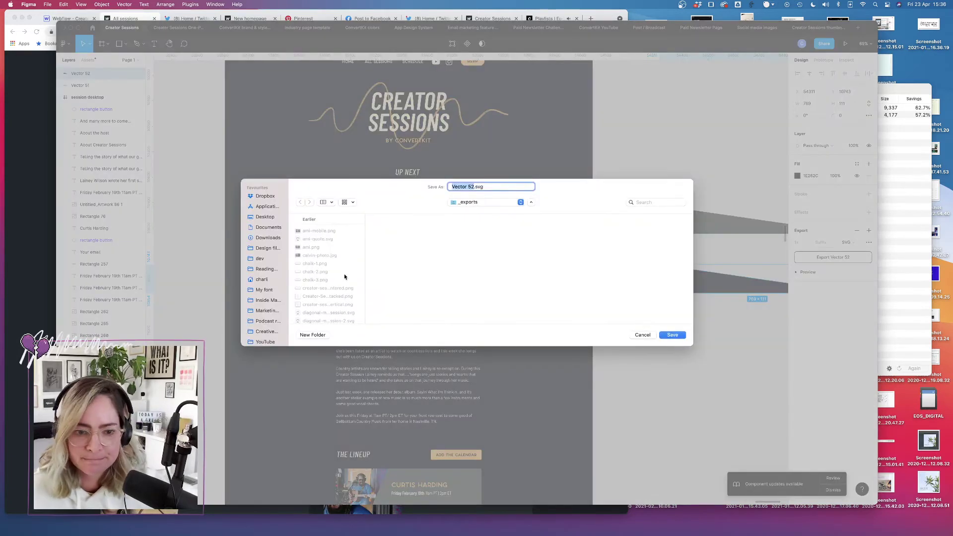
{"action": "scroll", "coordinate": [325, 262], "scroll_direction": "down", "scroll_amount": 2}
{"action": "scroll", "coordinate": [326, 254], "scroll_direction": "down", "scroll_amount": 3}
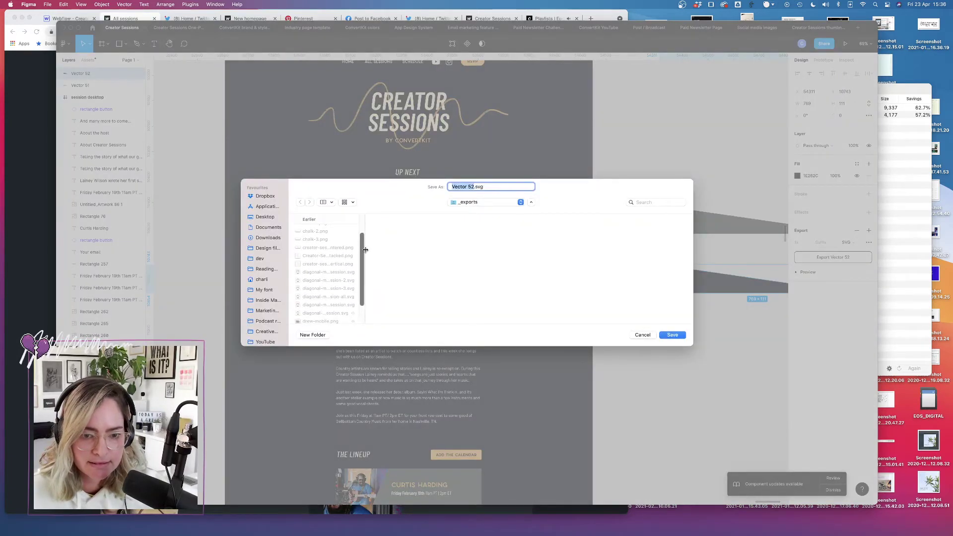
{"action": "left_click_drag", "start_coordinate": [365, 249], "coordinate": [420, 249]}
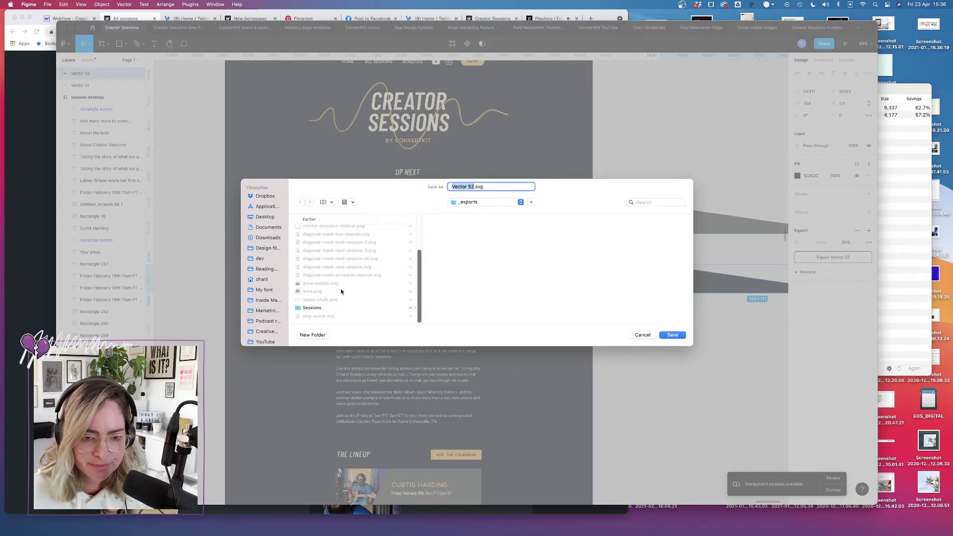
{"action": "scroll", "coordinate": [340, 291], "scroll_direction": "up", "scroll_amount": 4}
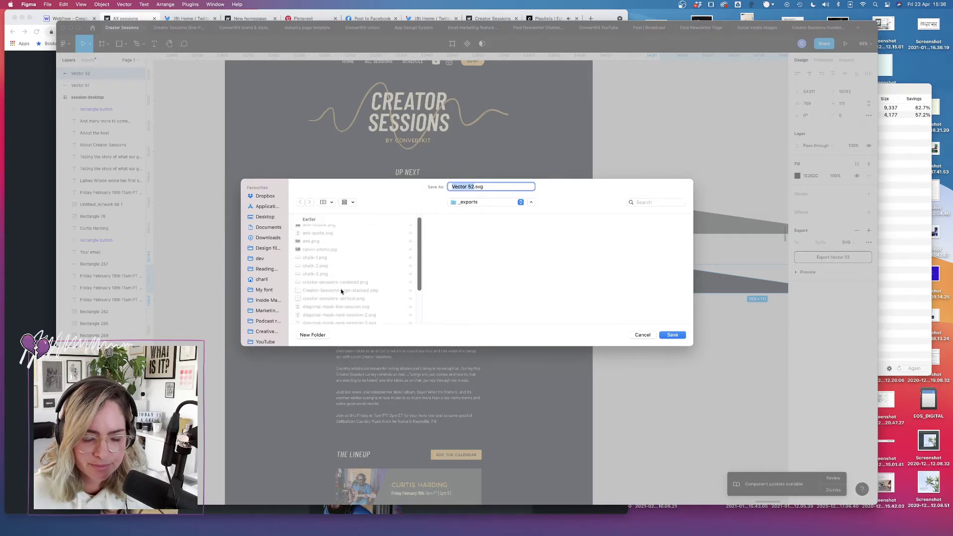
{"action": "scroll", "coordinate": [340, 288], "scroll_direction": "down", "scroll_amount": 3}
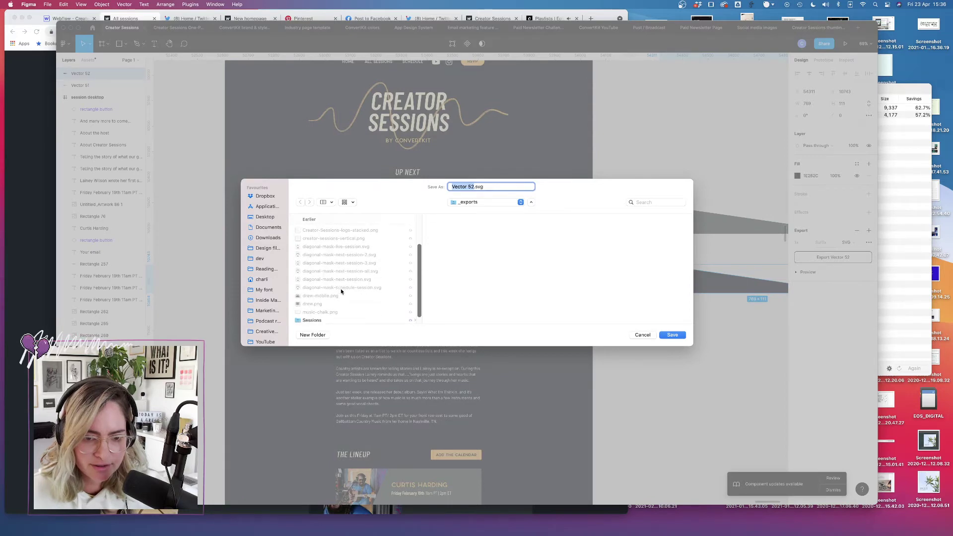
{"action": "scroll", "coordinate": [341, 288], "scroll_direction": "up", "scroll_amount": 4}
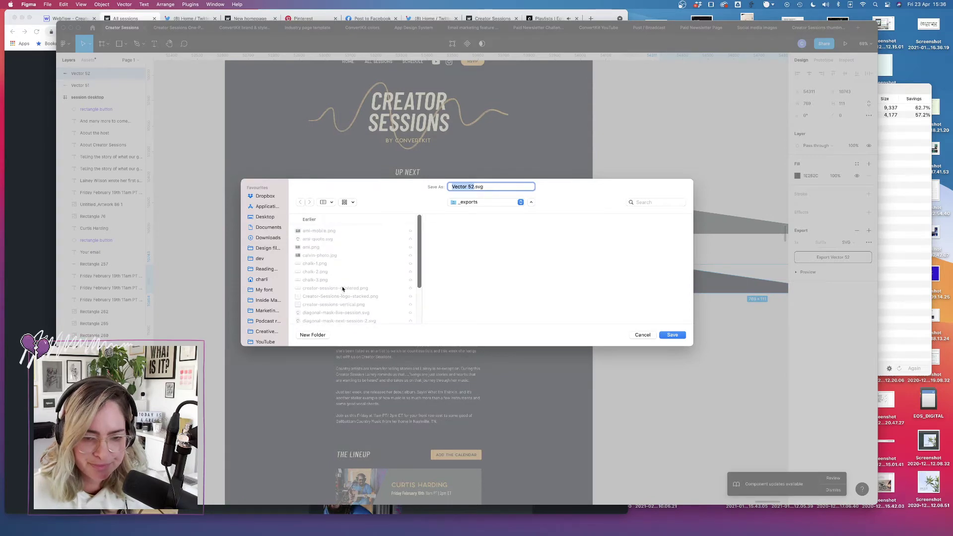
{"action": "scroll", "coordinate": [352, 265], "scroll_direction": "down", "scroll_amount": 3}
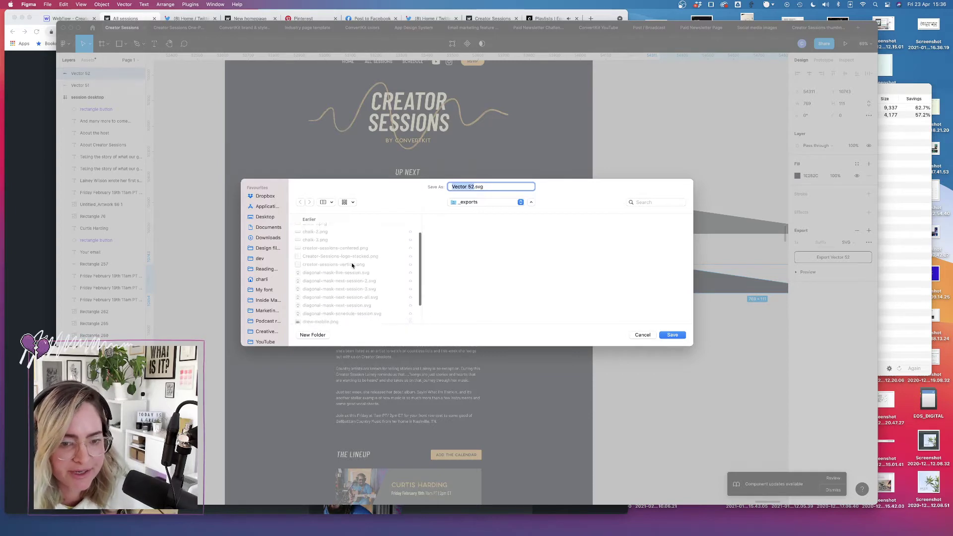
{"action": "scroll", "coordinate": [352, 264], "scroll_direction": "down", "scroll_amount": 1}
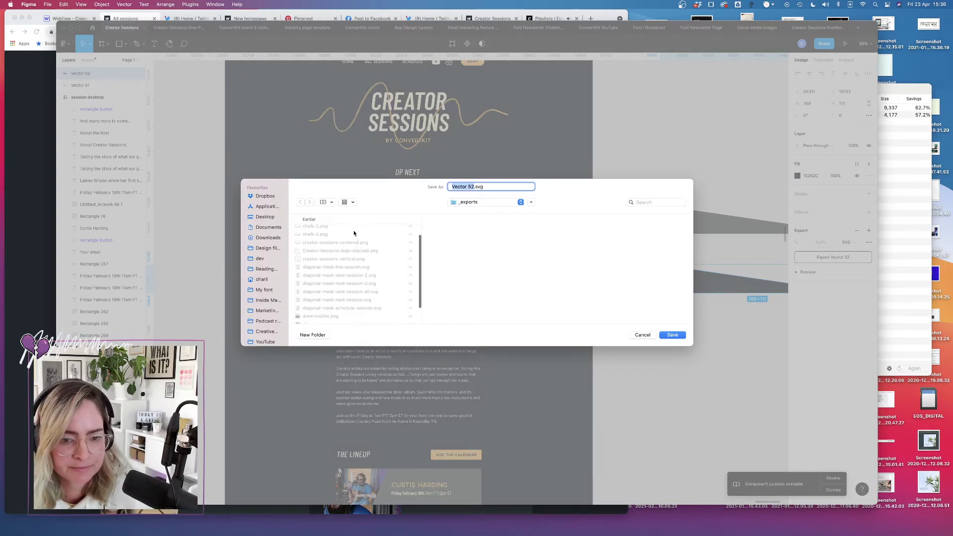
- Switch to the Webflow Designer in Chrome, open the All sessions page and inspect the horizontal-mask image on a session card
{"action": "left_click", "coordinate": [15, 195]}
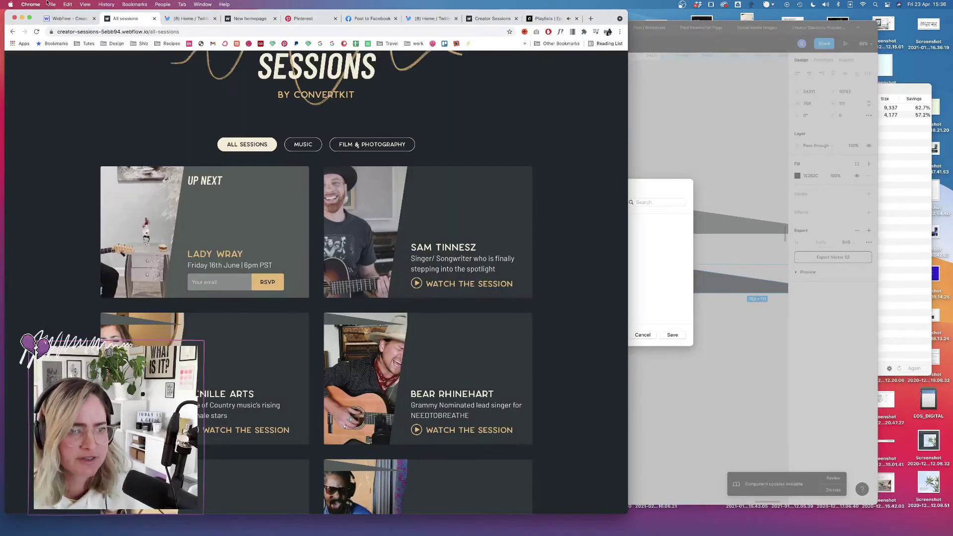
{"action": "left_click", "coordinate": [69, 18]}
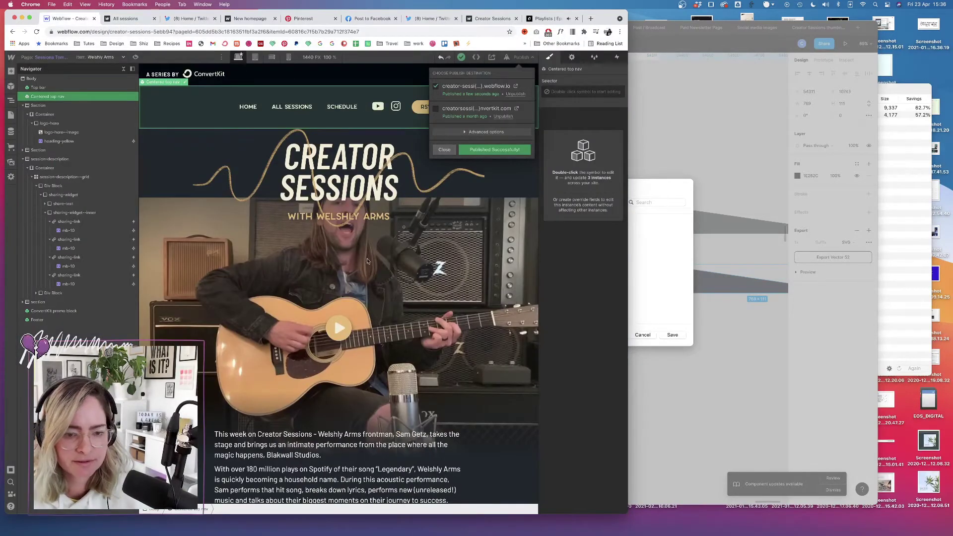
{"action": "left_click", "coordinate": [13, 115]}
{"action": "left_click", "coordinate": [13, 115]}
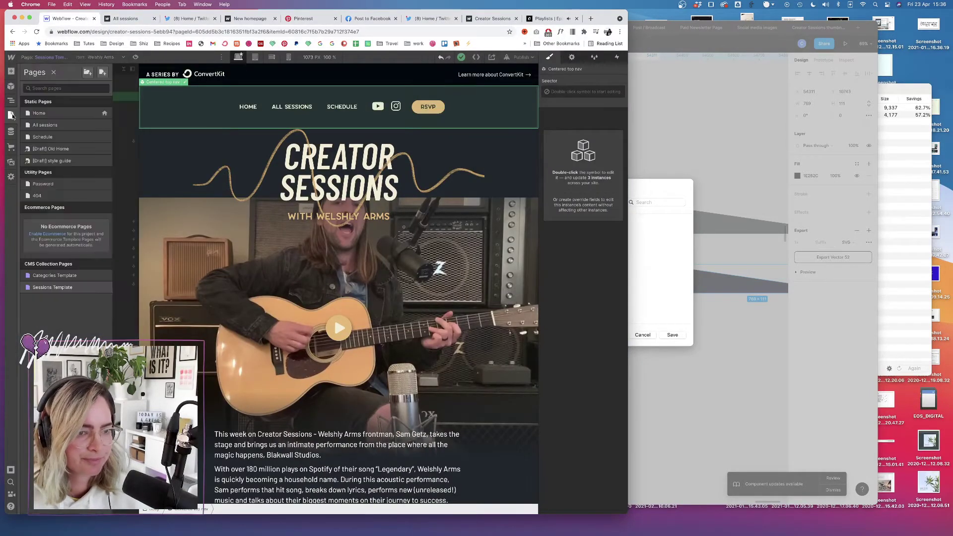
{"action": "left_click", "coordinate": [58, 127]}
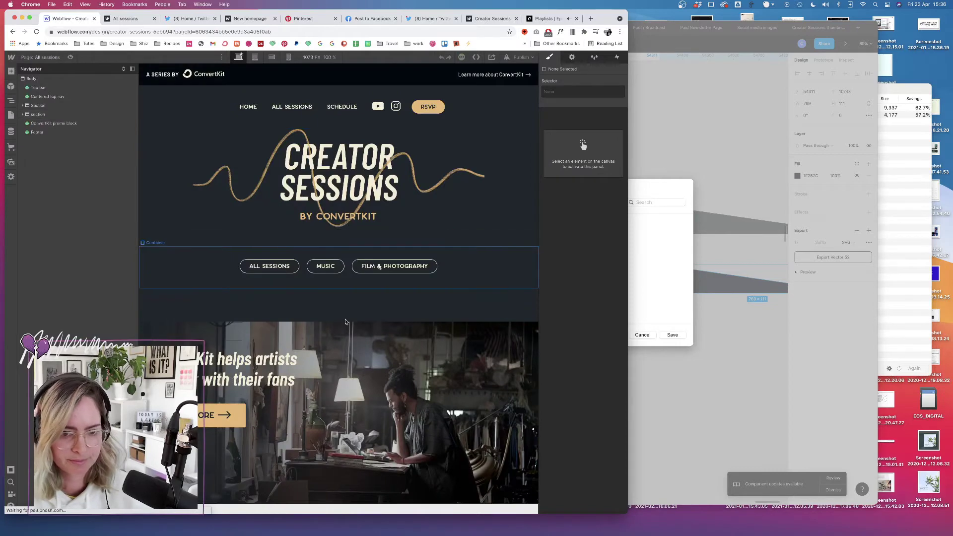
{"action": "scroll", "coordinate": [346, 322], "scroll_direction": "down", "scroll_amount": 15}
{"action": "scroll", "coordinate": [346, 322], "scroll_direction": "down", "scroll_amount": 2}
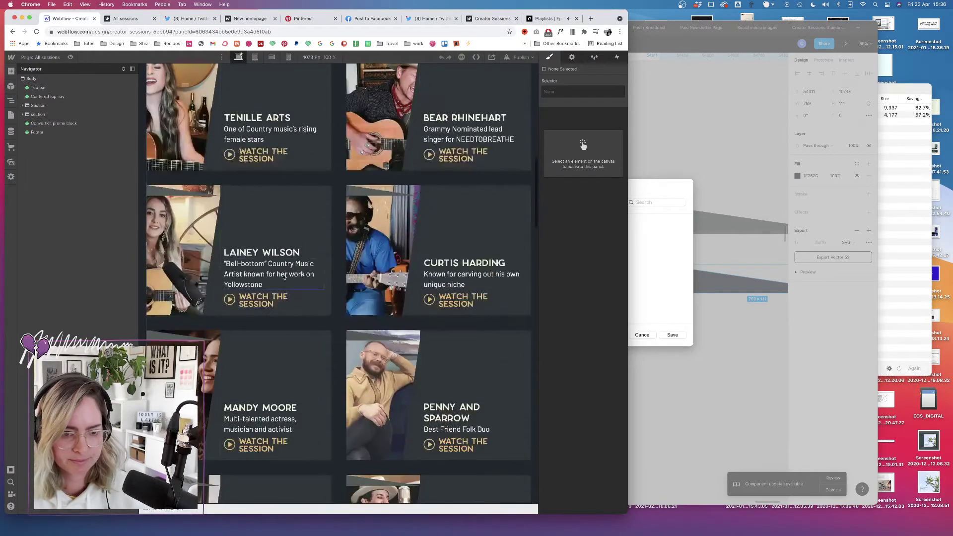
{"action": "left_click", "coordinate": [217, 268]}
{"action": "left_click", "coordinate": [167, 196]}
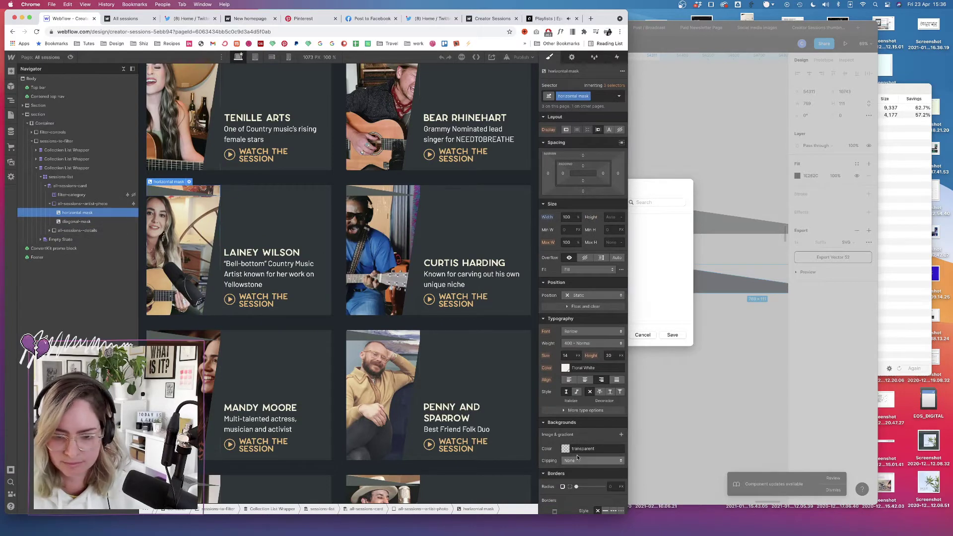
- Switch to Finder and preview the existing diagonal mask SVGs in the _exports folder to compare their names and shapes
{"action": "left_click", "coordinate": [671, 248]}
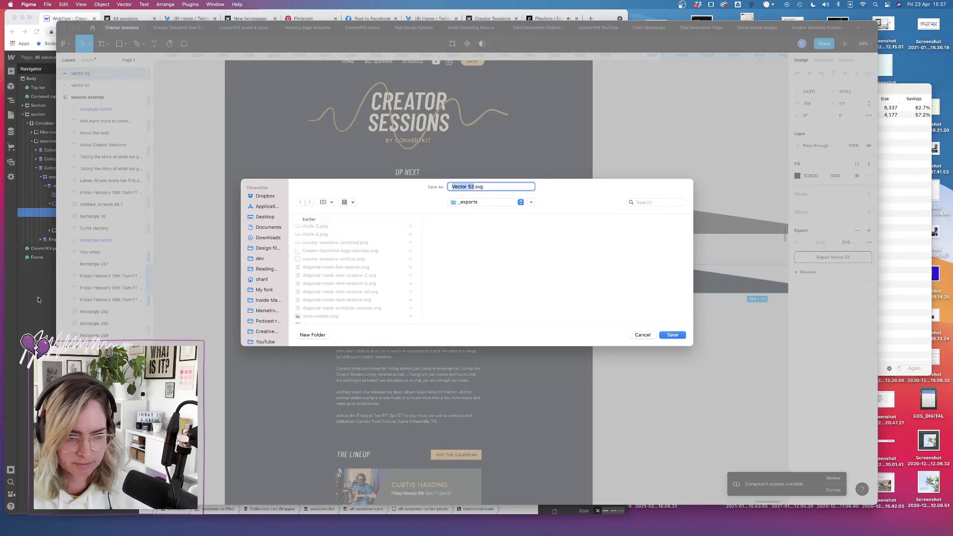
{"action": "left_click", "coordinate": [240, 519]}
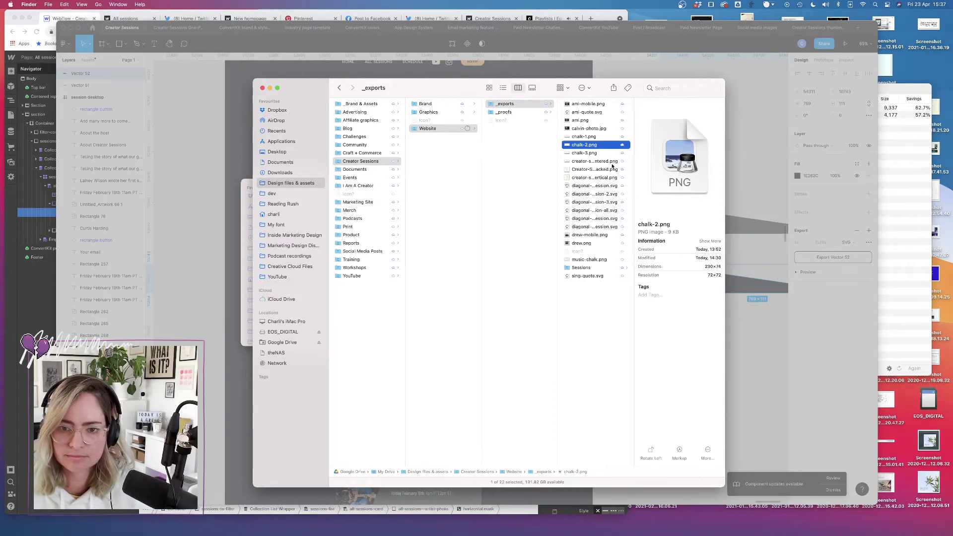
{"action": "left_click", "coordinate": [602, 186]}
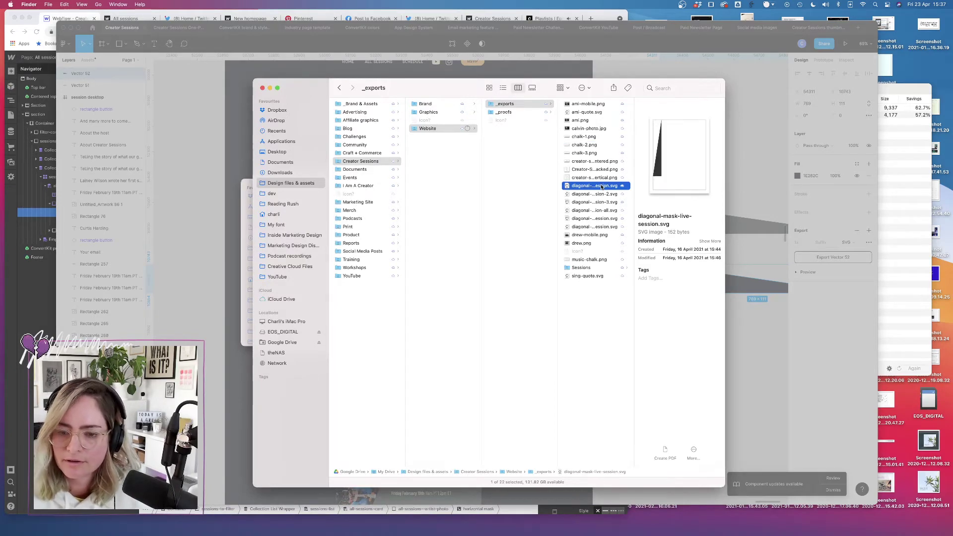
{"action": "key", "text": "Down"}
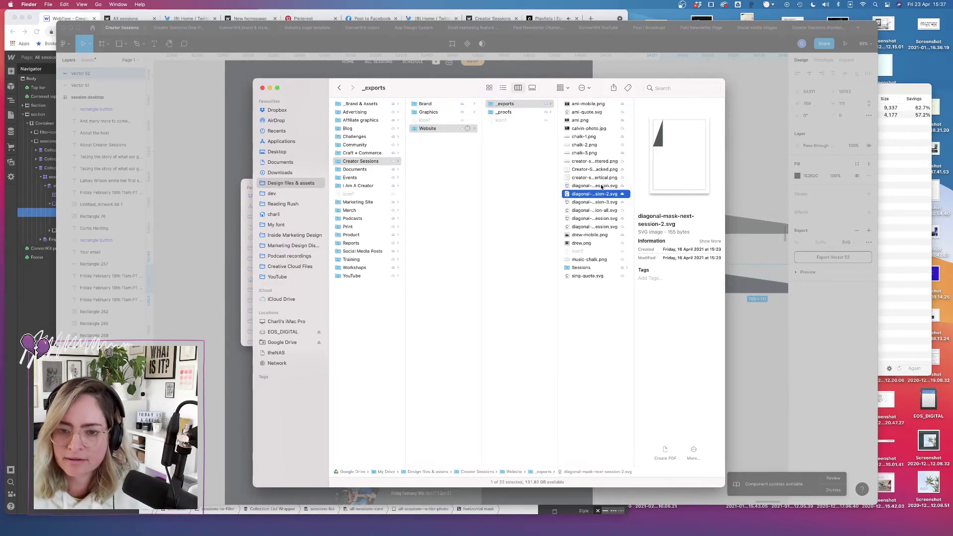
{"action": "key", "text": "Up"}
{"action": "key", "text": "Down"}
{"action": "key", "text": "Down"}
{"action": "key", "text": "Down"}
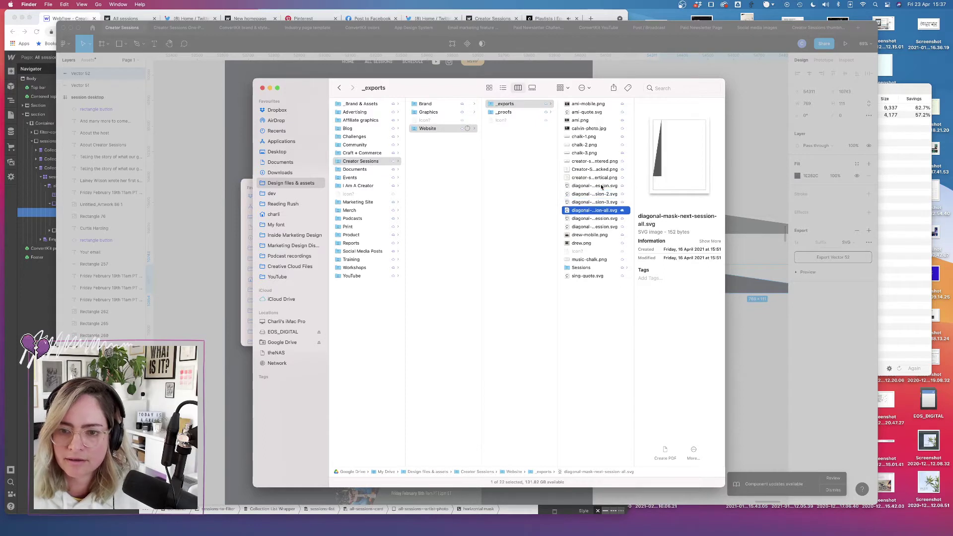
{"action": "key", "text": "Up"}
{"action": "key", "text": "Down"}
{"action": "key", "text": "Down"}
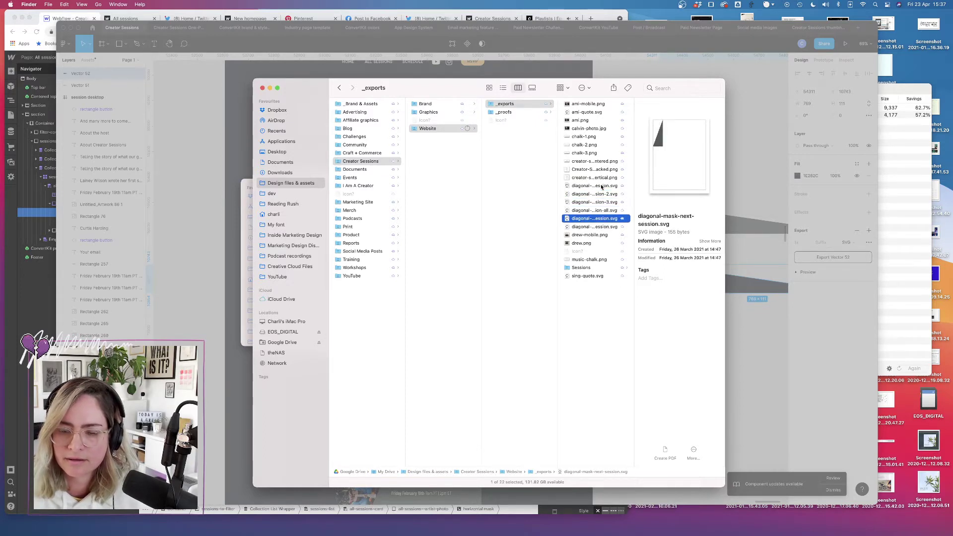
{"action": "key", "text": "Up"}
{"action": "key", "text": "Down"}
{"action": "key", "text": "Down"}
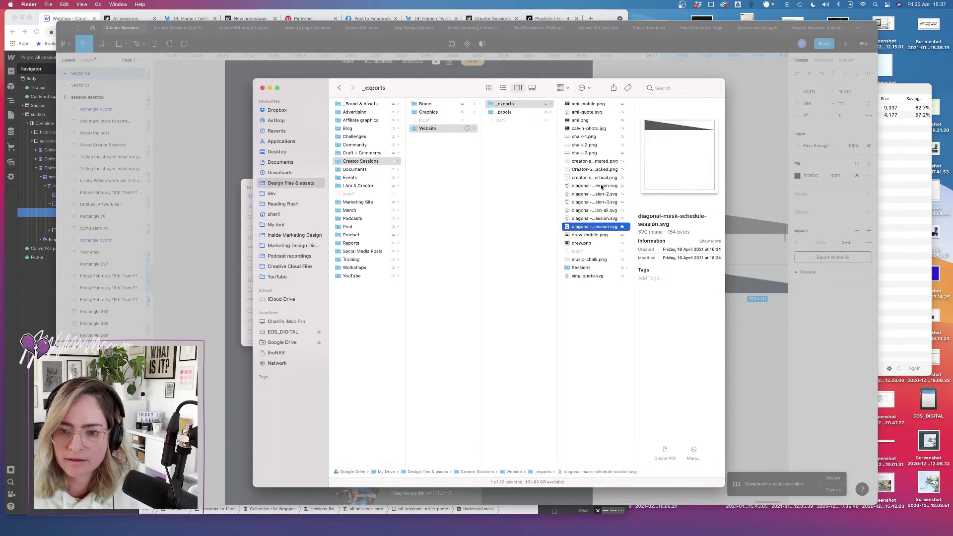
{"action": "key", "text": "Down"}
{"action": "key", "text": "Up"}
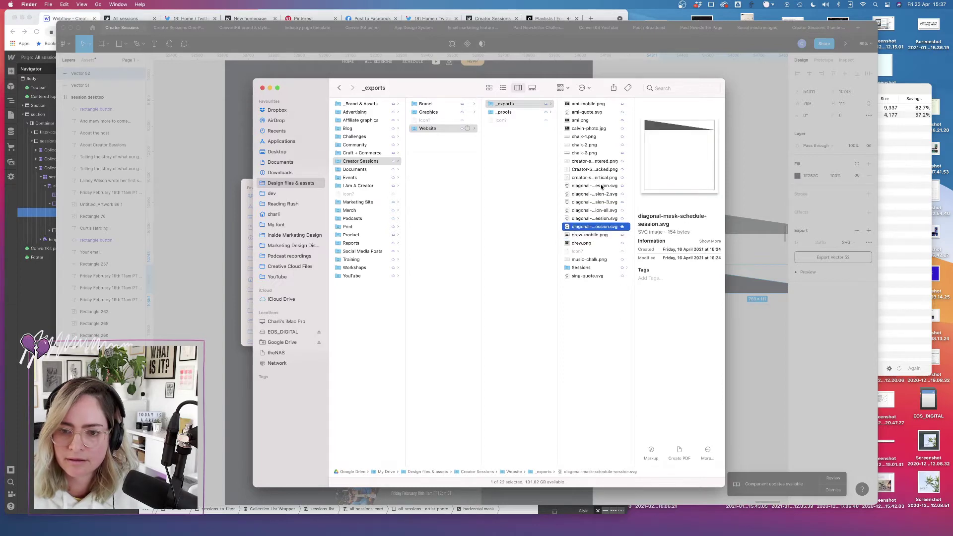
{"action": "key", "text": "Up"}
{"action": "key", "text": "Up"}
{"action": "key", "text": "Up"}
{"action": "key", "text": "Up"}
{"action": "key", "text": "Up"}
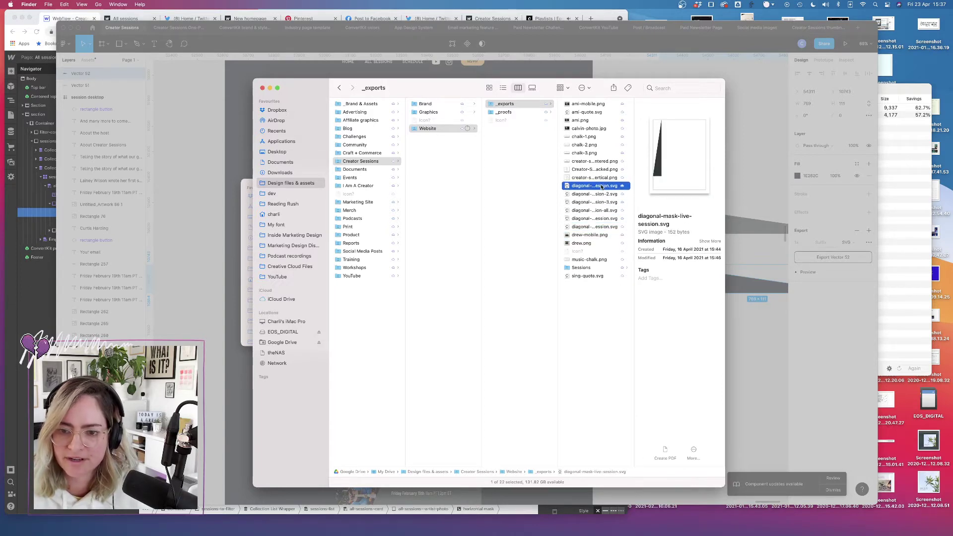
- Return to the Figma export and save the dark diagonal shape in _exports as diagonal-mask-live-session-stacked.svg
{"action": "left_click", "coordinate": [219, 204]}
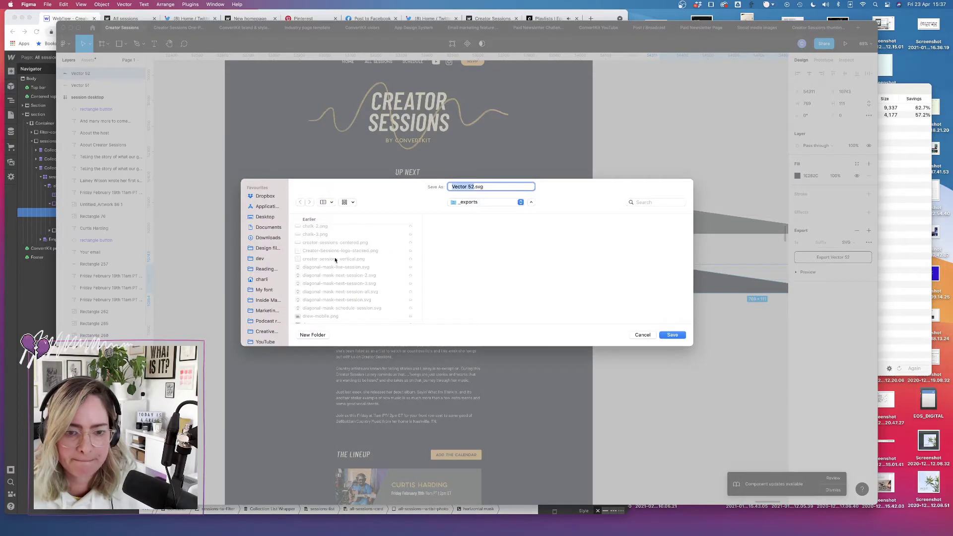
{"action": "type", "text": "diagonal-mask-live-session"}
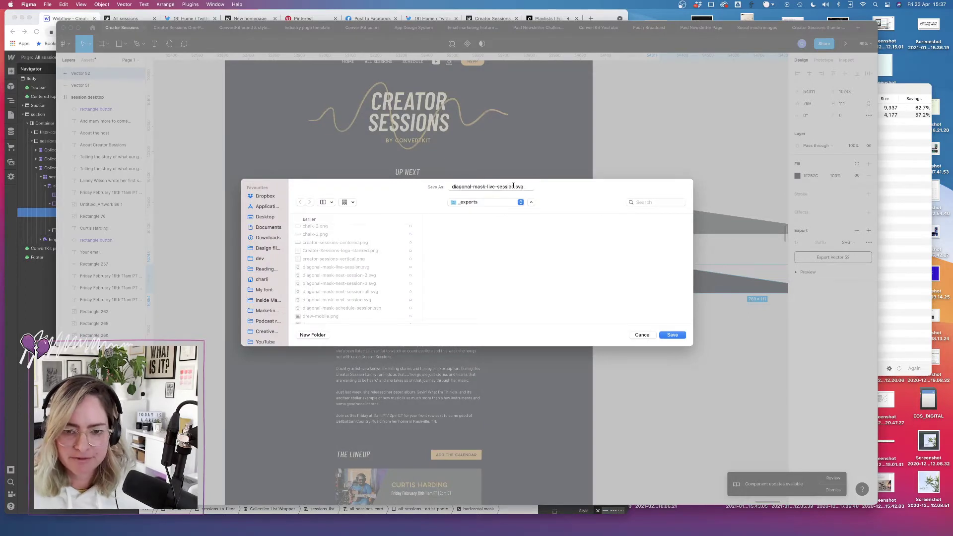
{"action": "type", "text": "-stacked"}
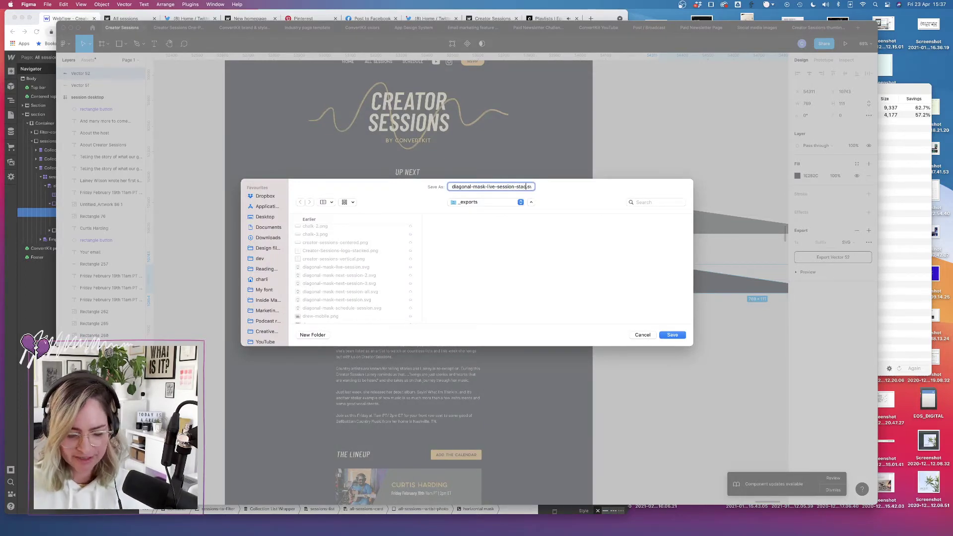
{"action": "key", "text": "Return"}
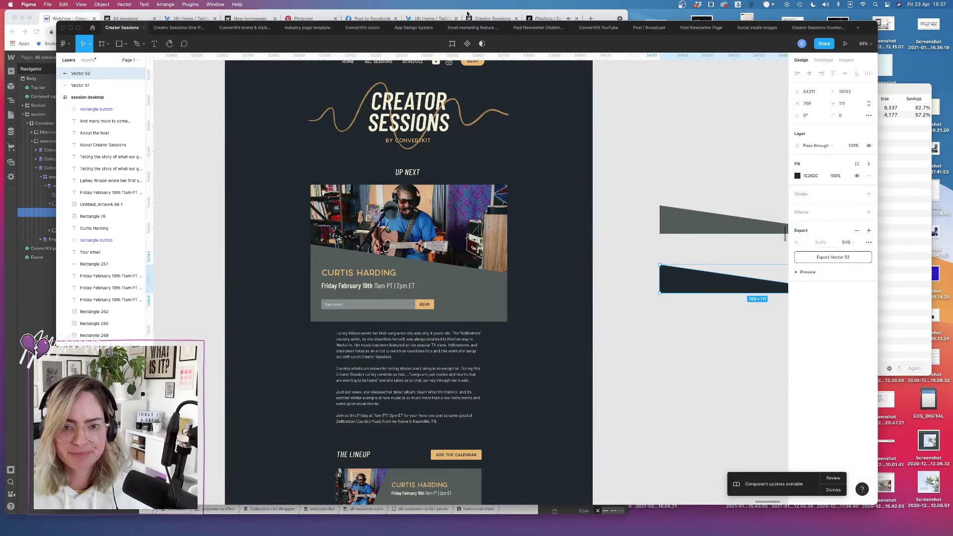
- Switch to Webflow in Chrome and upload diagonal-mask-live-session-stacked.svg from the _exports folder to the site's assets
{"action": "left_click", "coordinate": [41, 312]}
{"action": "left_click", "coordinate": [11, 162]}
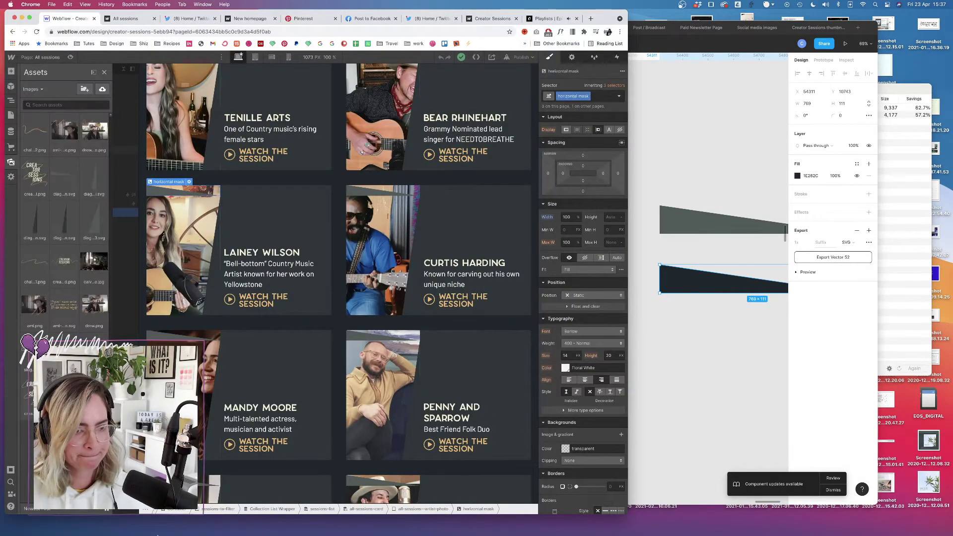
{"action": "left_click", "coordinate": [159, 521]}
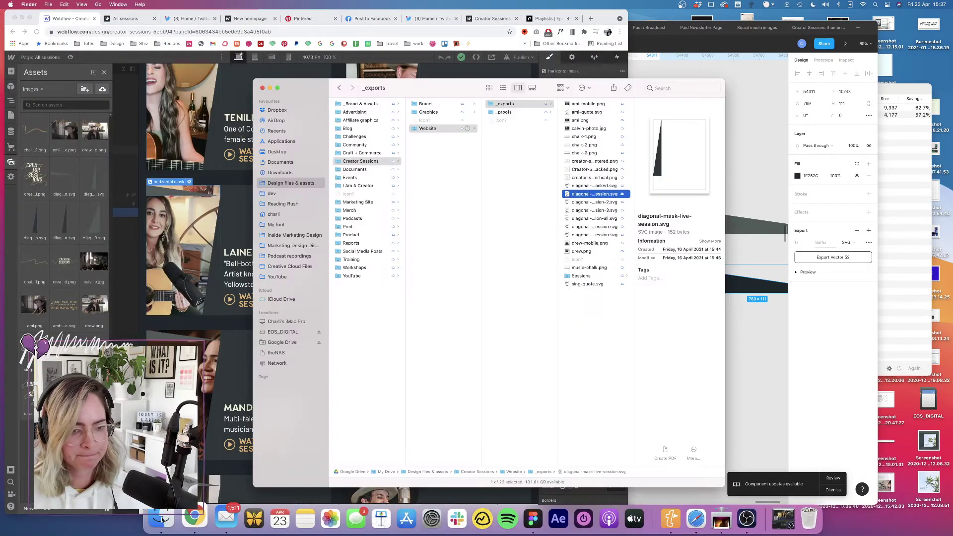
{"action": "left_click", "coordinate": [598, 187]}
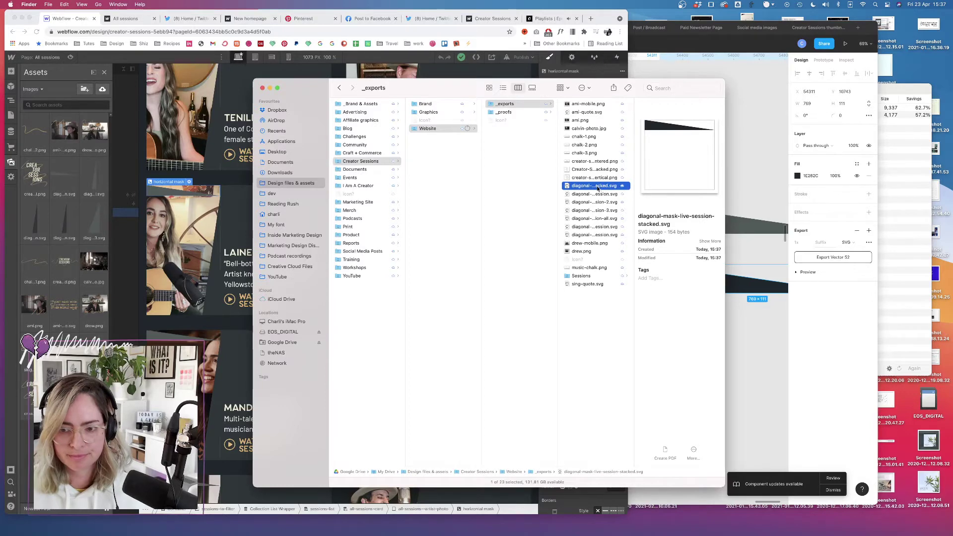
{"action": "left_click_drag", "start_coordinate": [598, 187], "coordinate": [64, 293]}
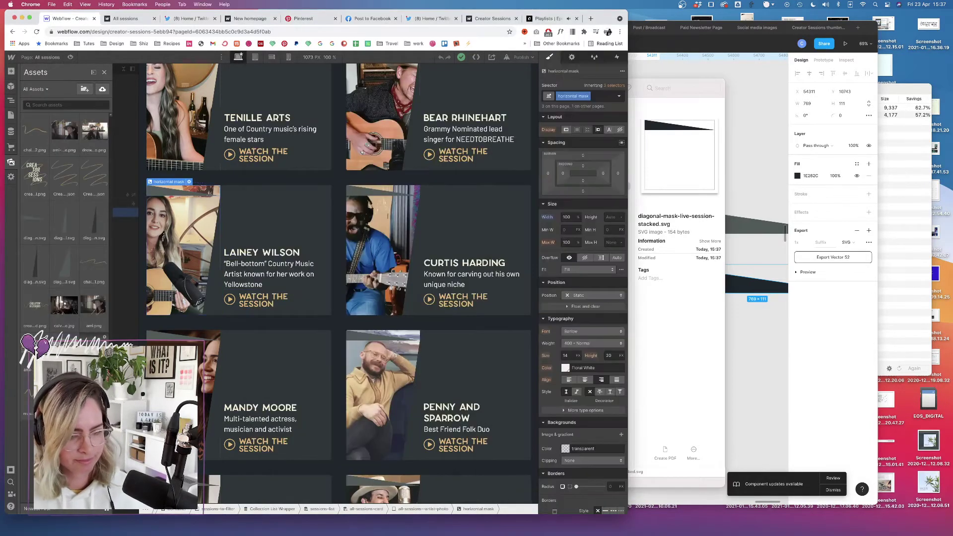
- Replace the session card's horizontal-mask image with diagonal-mask-live-session-stacked.svg and close its image settings
{"action": "left_click", "coordinate": [170, 193]}
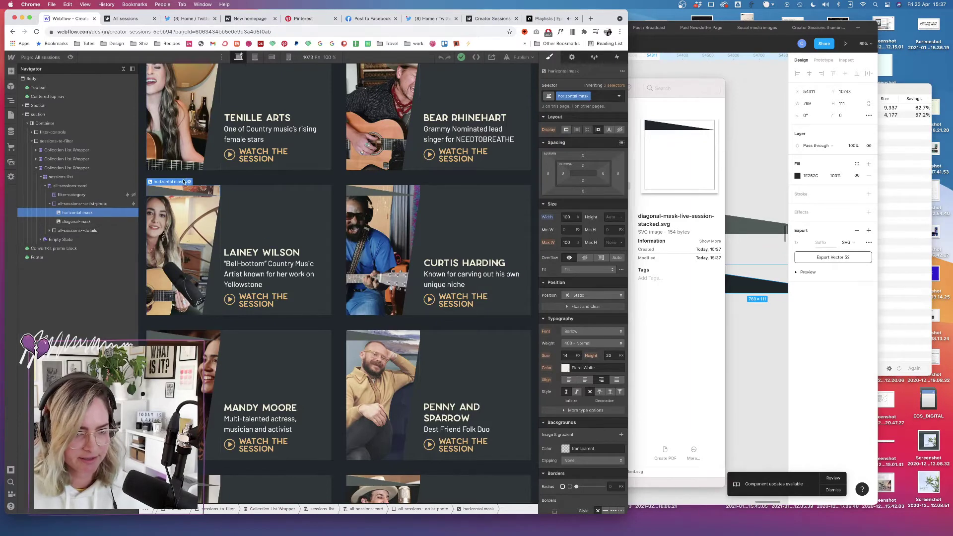
{"action": "left_click", "coordinate": [189, 182]}
{"action": "left_click", "coordinate": [208, 222]}
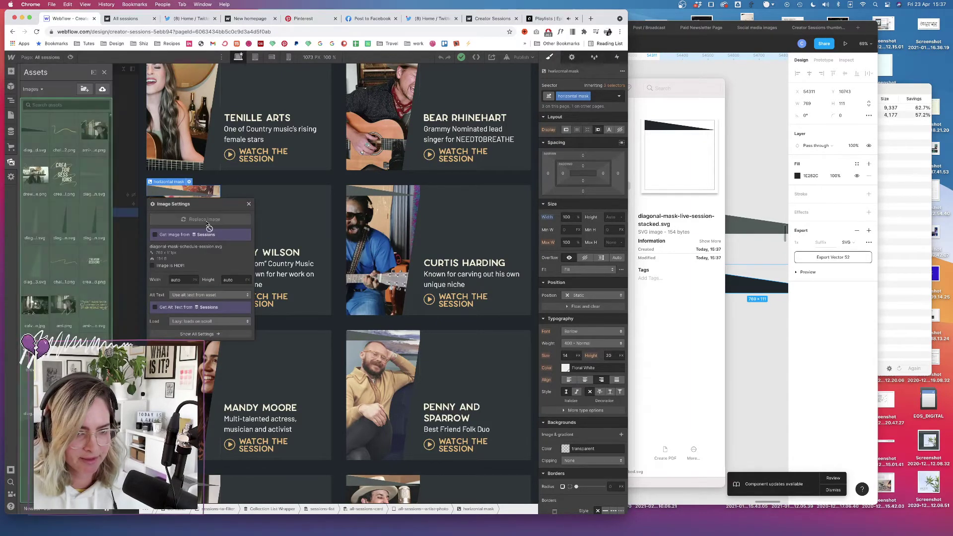
{"action": "left_click", "coordinate": [31, 135]}
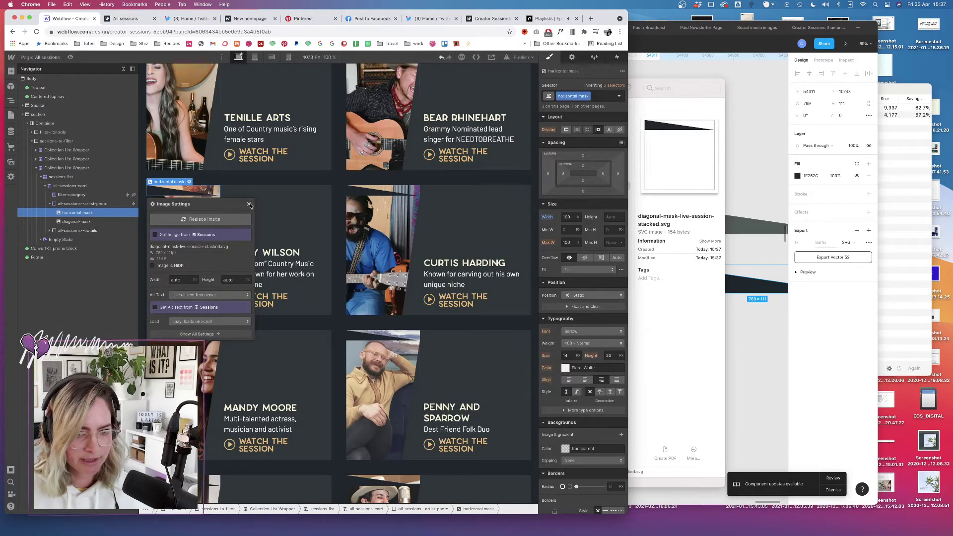
{"action": "left_click", "coordinate": [249, 205]}
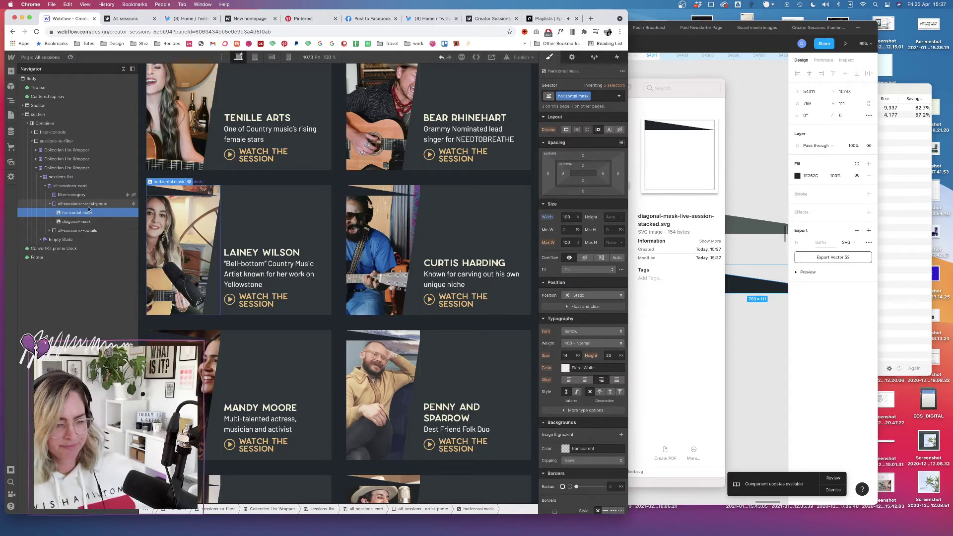
- Set the horizontal-mask display to none on desktop and to block at the tablet breakpoint, selecting the mask in the second collection list
{"action": "left_click", "coordinate": [620, 129]}
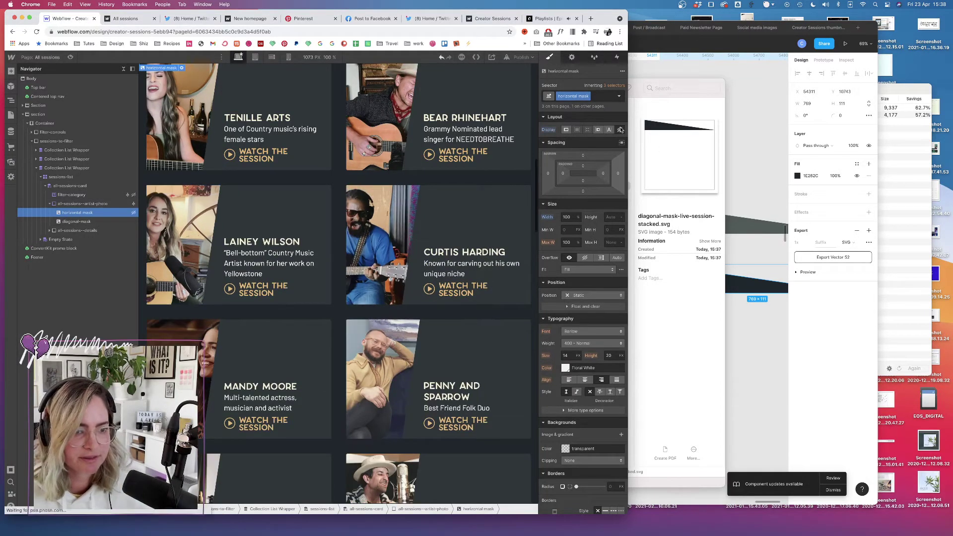
{"action": "left_click", "coordinate": [566, 130]}
{"action": "scroll", "coordinate": [391, 227], "scroll_direction": "up", "scroll_amount": 5}
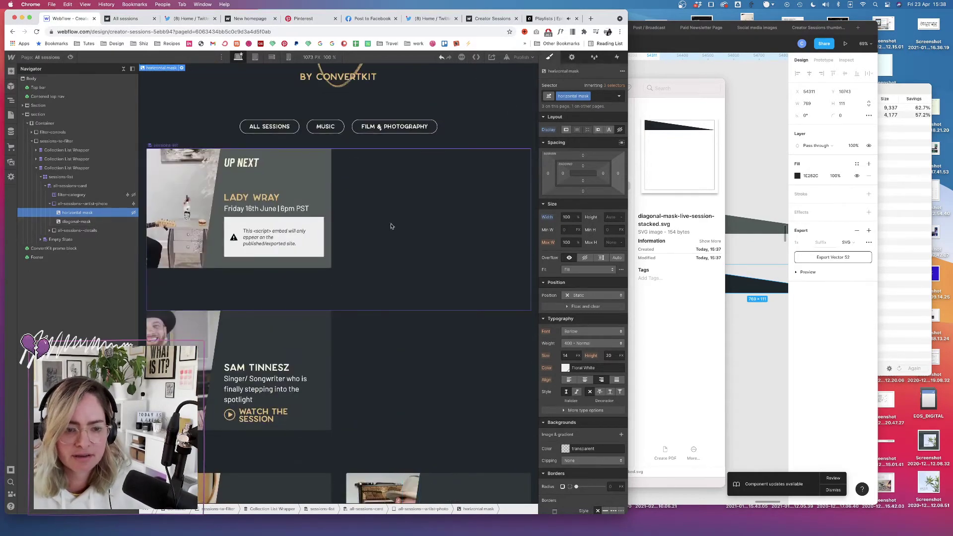
{"action": "left_click", "coordinate": [83, 196]}
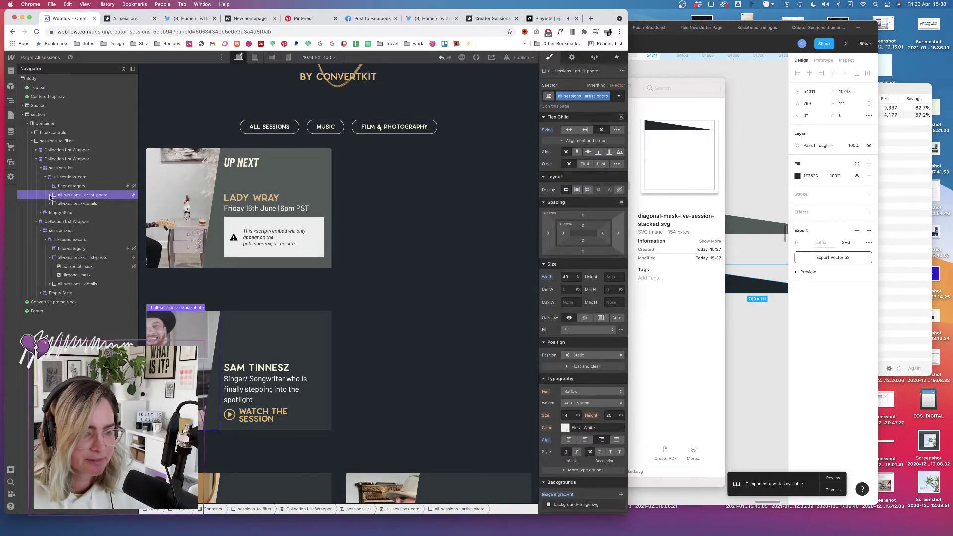
{"action": "left_click", "coordinate": [50, 195]}
{"action": "left_click", "coordinate": [88, 213]}
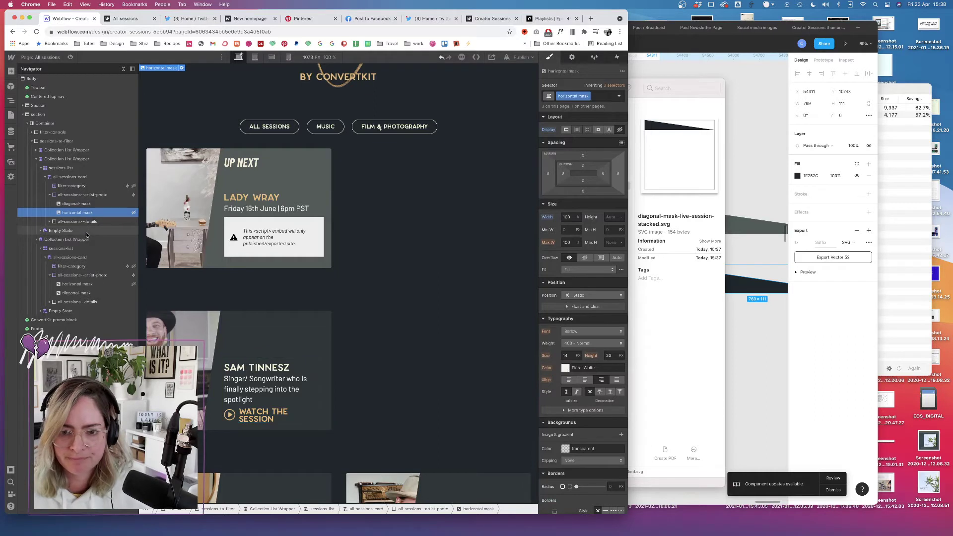
{"action": "left_click", "coordinate": [256, 58]}
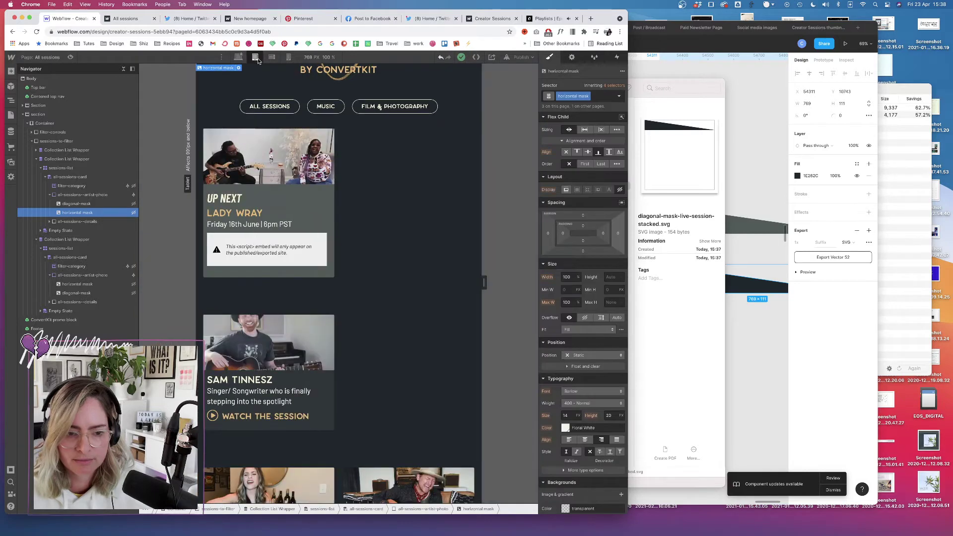
{"action": "scroll", "coordinate": [335, 204], "scroll_direction": "down", "scroll_amount": 5}
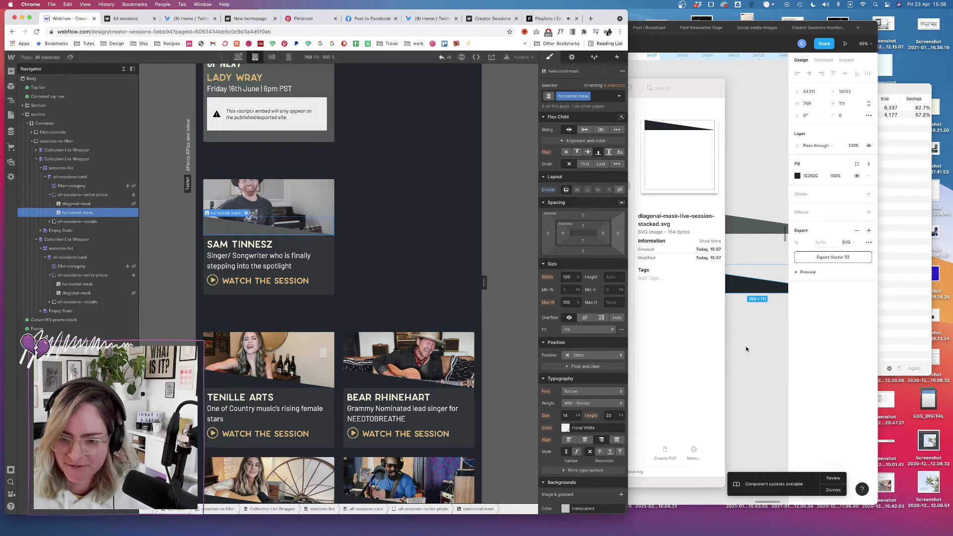
- Select the all-sessions-card in the last collection list and copy its background colour value
{"action": "left_click", "coordinate": [471, 401]}
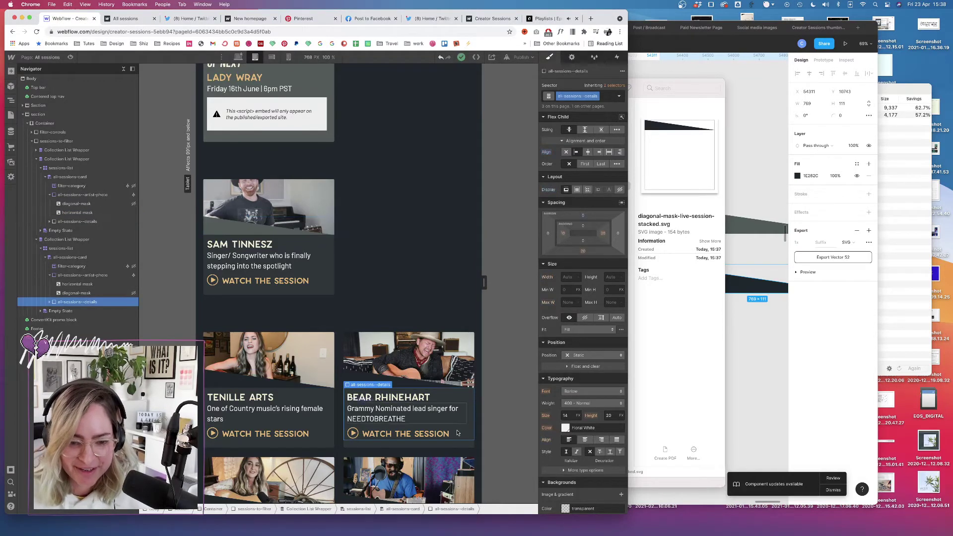
{"action": "left_click", "coordinate": [80, 275]}
{"action": "left_click", "coordinate": [69, 257]}
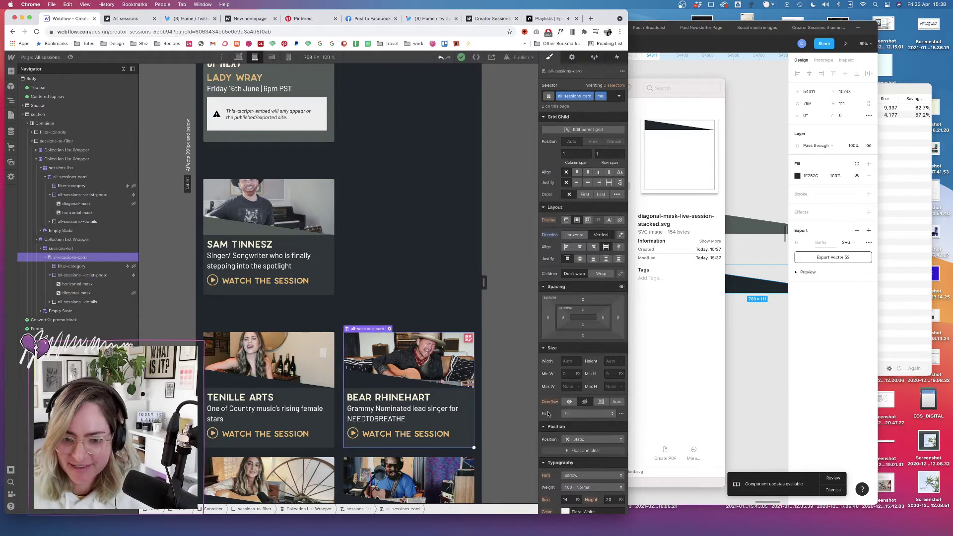
{"action": "scroll", "coordinate": [559, 412], "scroll_direction": "down", "scroll_amount": 5}
{"action": "scroll", "coordinate": [560, 412], "scroll_direction": "up", "scroll_amount": 3}
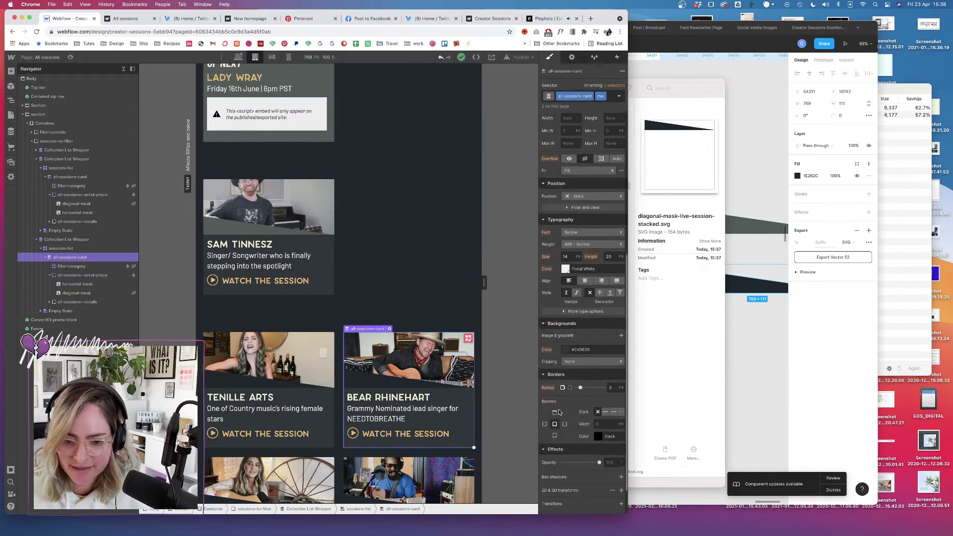
{"action": "scroll", "coordinate": [560, 411], "scroll_direction": "down", "scroll_amount": 4}
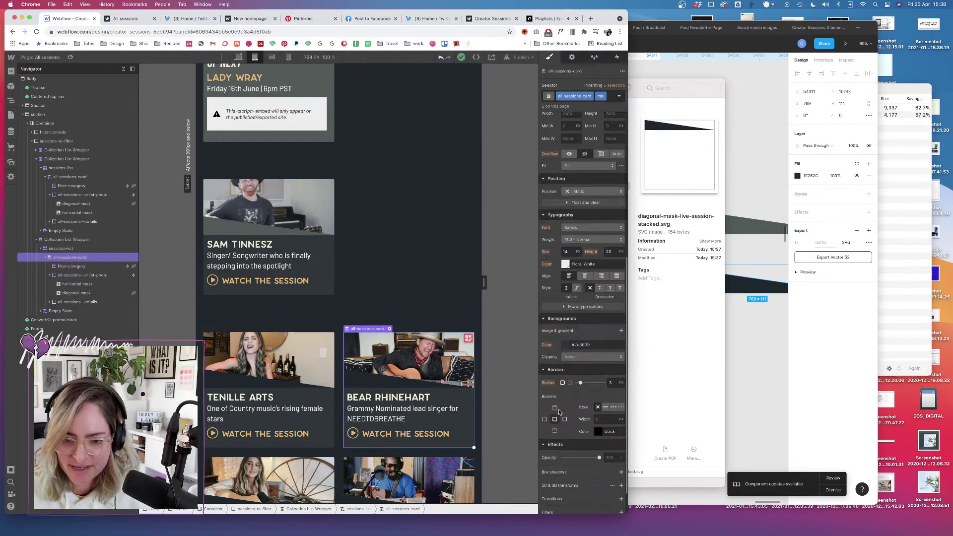
{"action": "left_click", "coordinate": [587, 347]}
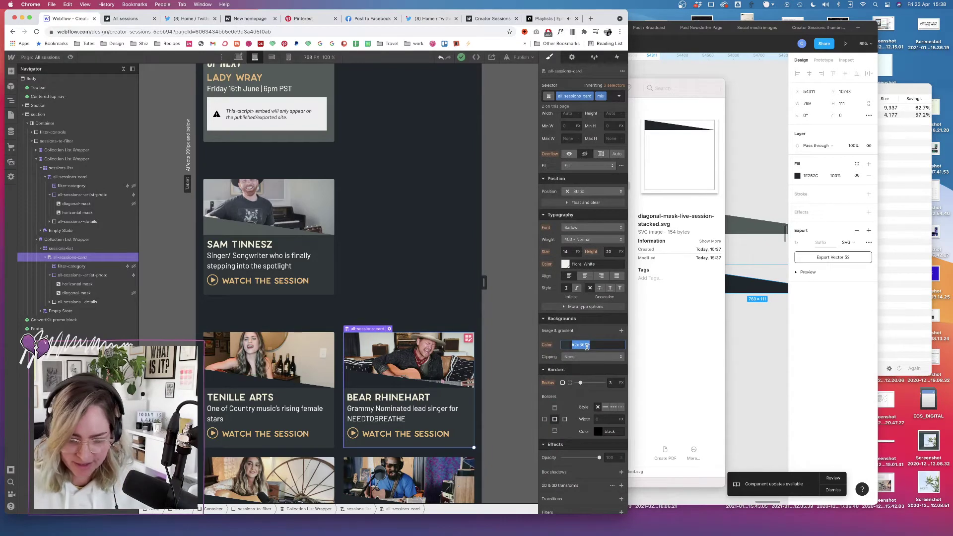
{"action": "key", "text": "super+c"}
- Switch to Figma and set the dark diagonal shape's fill to the copied card colour 2D3639
{"action": "left_click", "coordinate": [761, 286]}
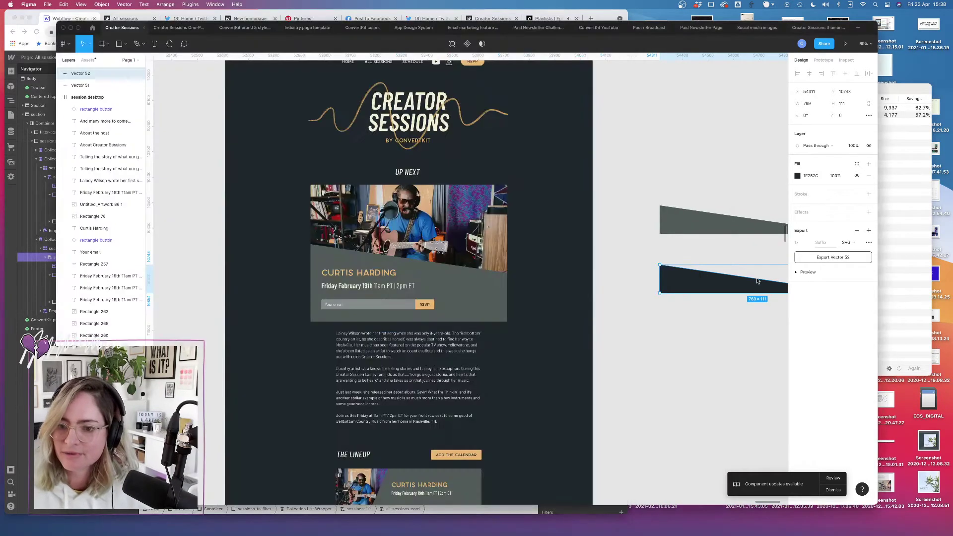
{"action": "left_click", "coordinate": [814, 176]}
{"action": "key", "text": "super+v"}
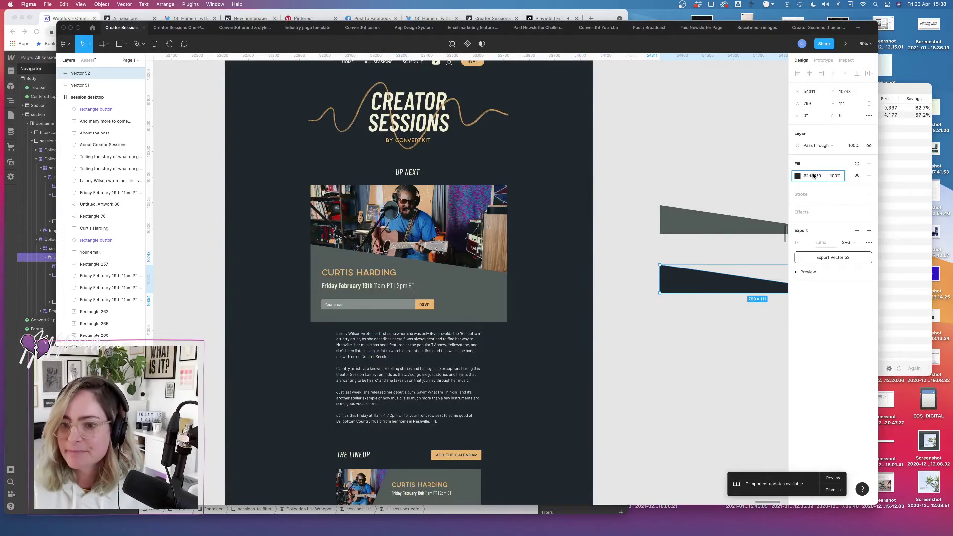
{"action": "key", "text": "Return"}
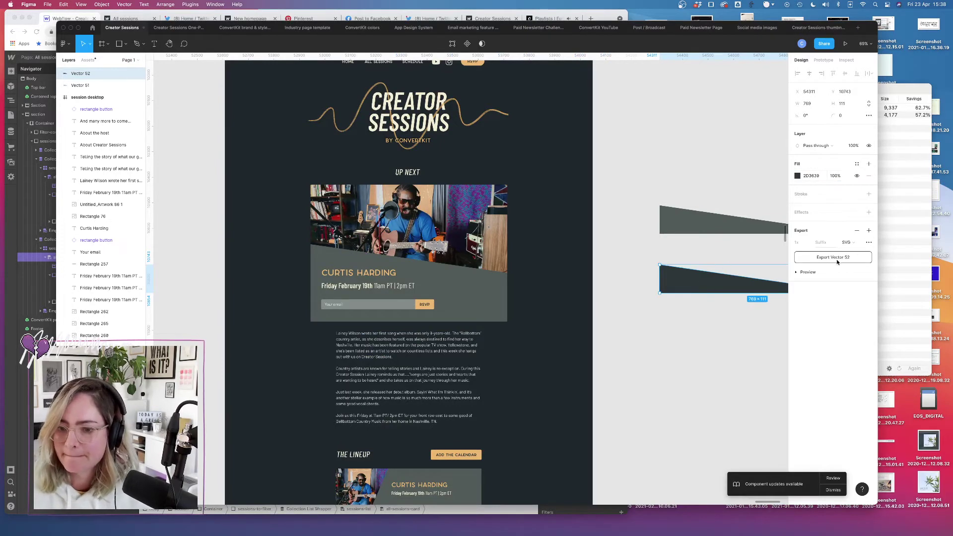
- Export the dark diagonal shape as SVG over the existing diagonal-mask-live-session-stacked.svg in the _exports folder, replacing the old file
{"action": "left_click", "coordinate": [836, 258]}
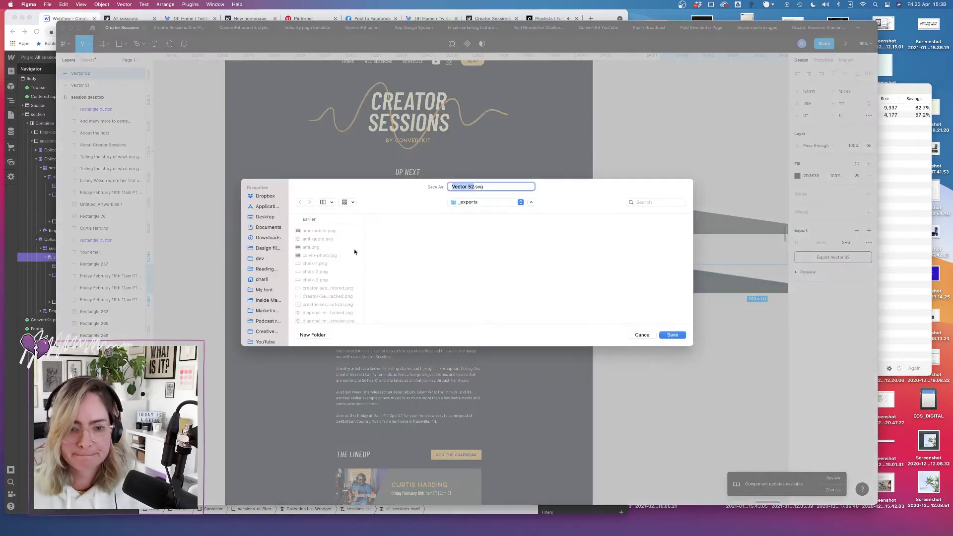
{"action": "left_click", "coordinate": [338, 296]}
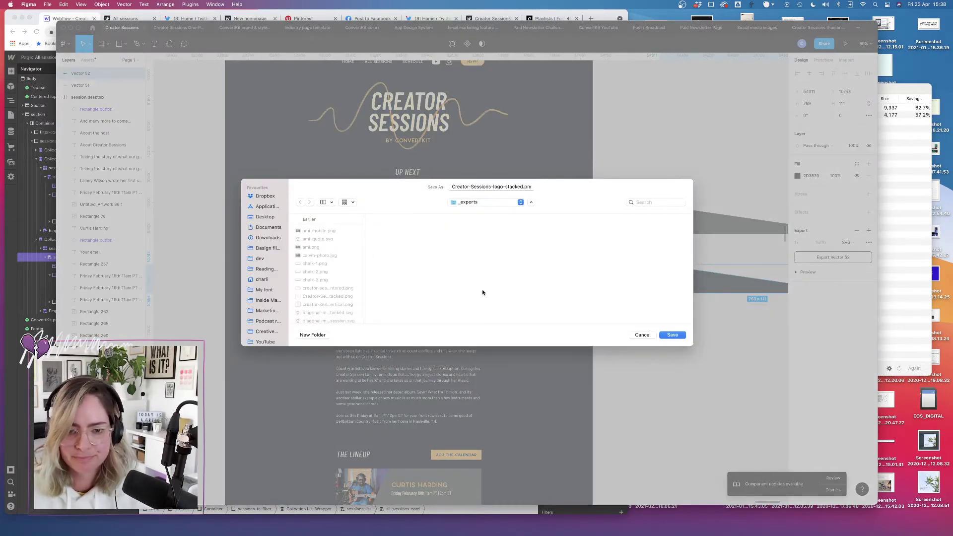
{"action": "left_click", "coordinate": [330, 313]}
{"action": "left_click", "coordinate": [677, 337]}
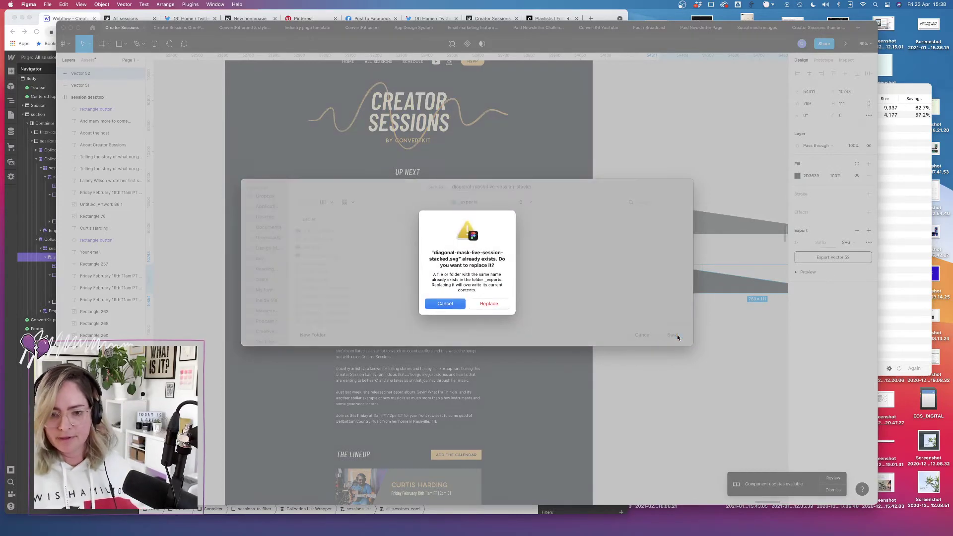
{"action": "left_click", "coordinate": [494, 306]}
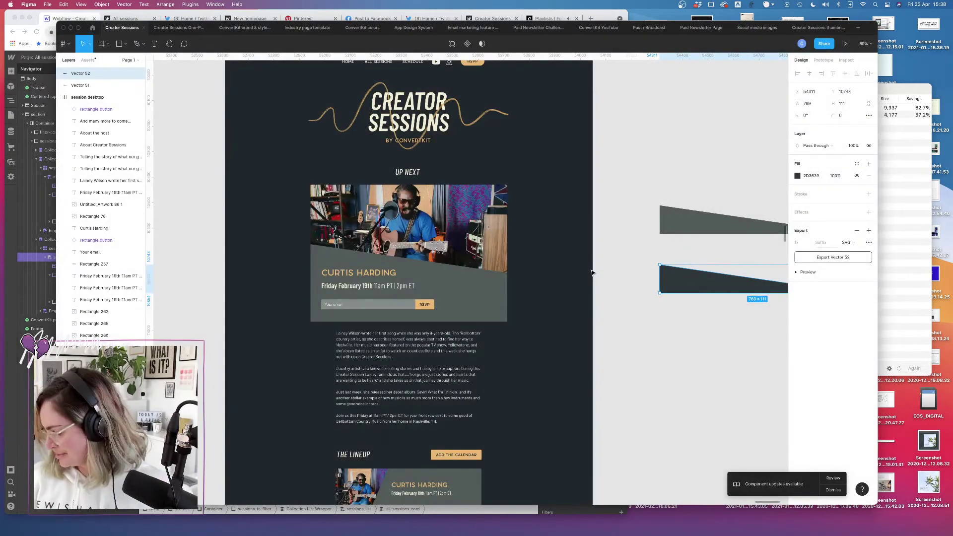
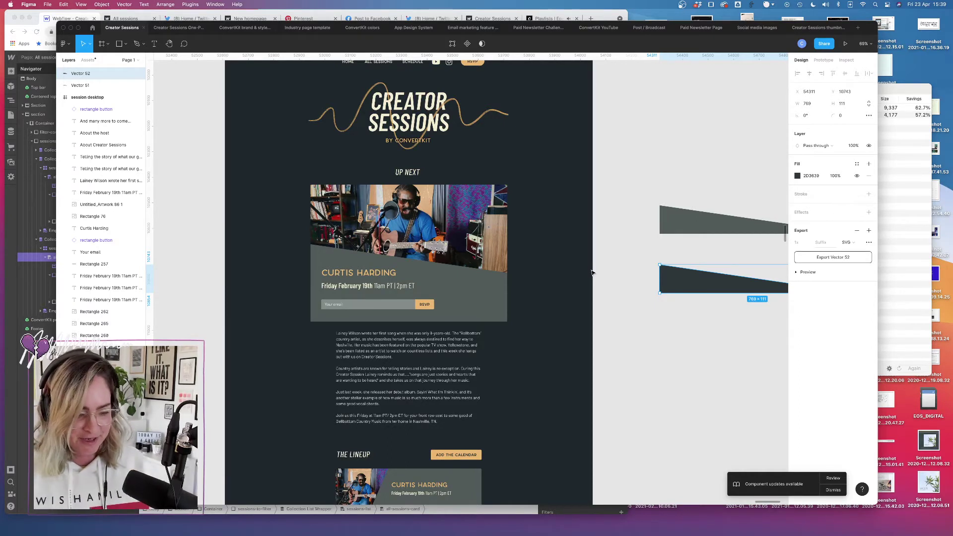
{"action": "left_click", "coordinate": [718, 519]}
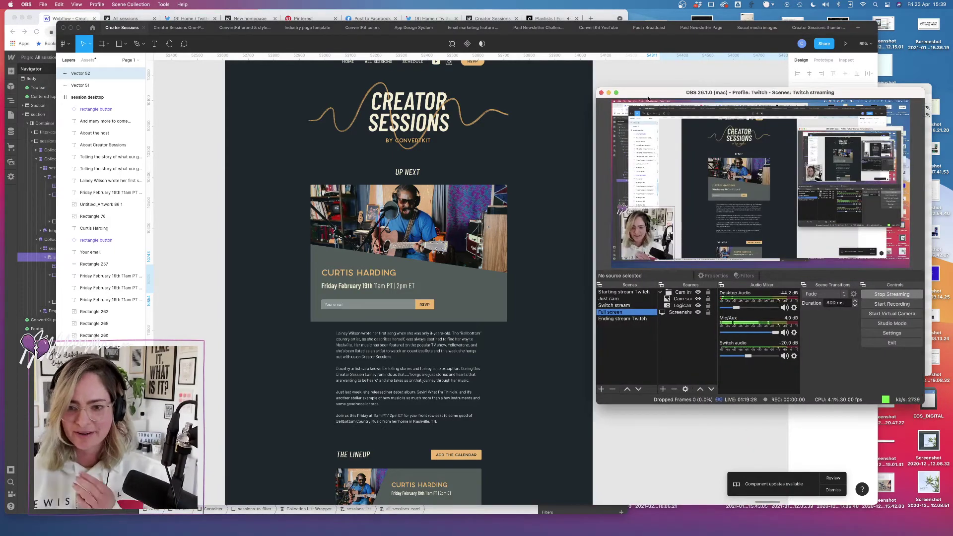
{"action": "left_click", "coordinate": [609, 93]}
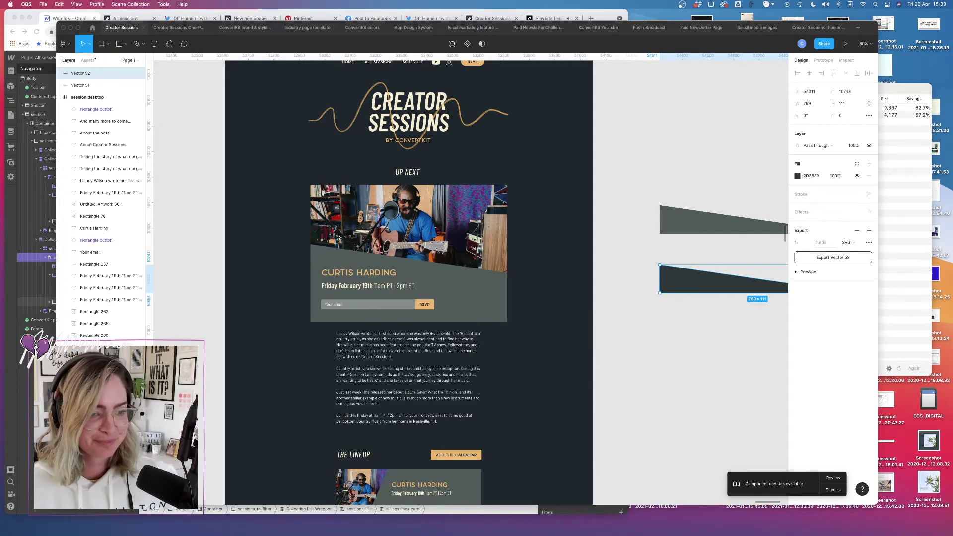
- Switch to Webflow, delete the old diagonal-mask-live-session-stacked.svg asset and upload the re-exported file from the _exports folder
{"action": "left_click", "coordinate": [40, 303]}
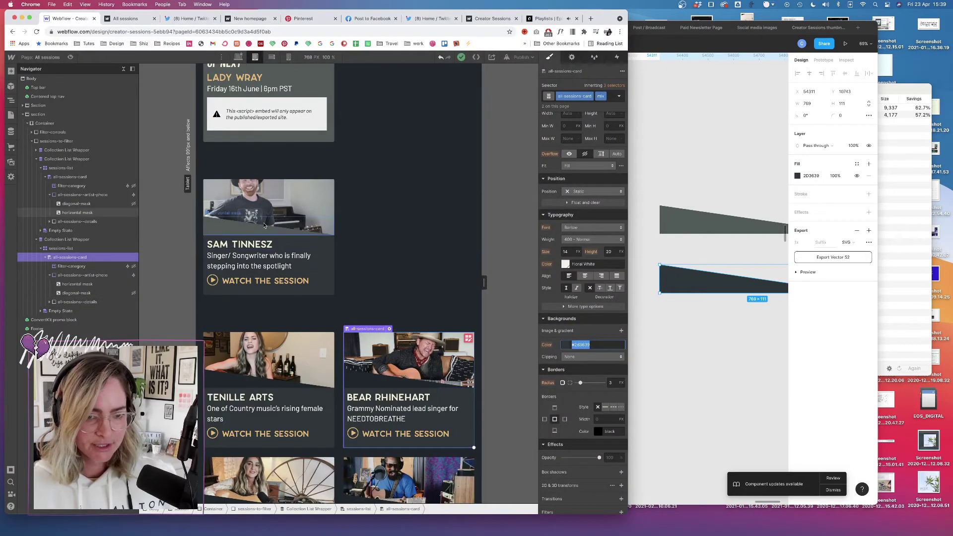
{"action": "left_click", "coordinate": [100, 284]}
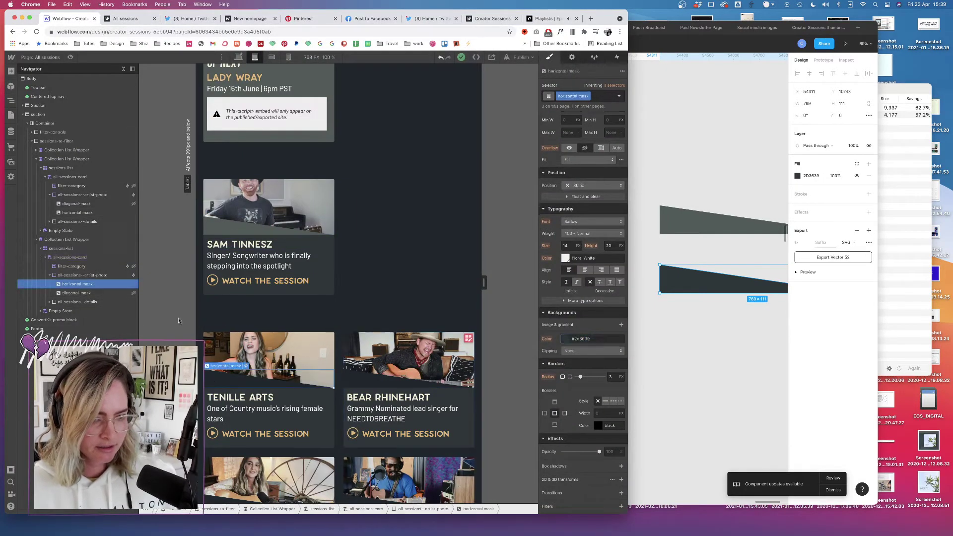
{"action": "left_click", "coordinate": [251, 367]}
{"action": "left_click", "coordinate": [10, 162]}
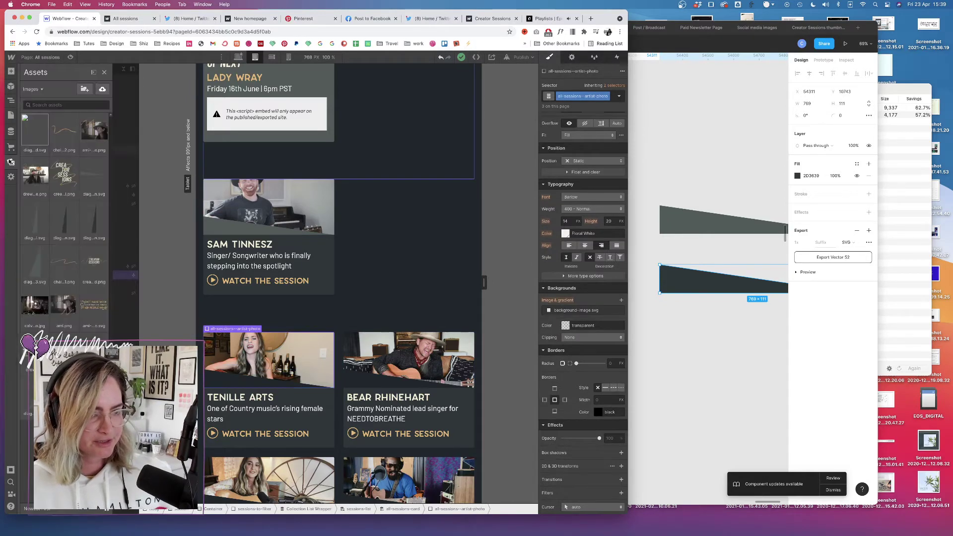
{"action": "left_click", "coordinate": [46, 118]}
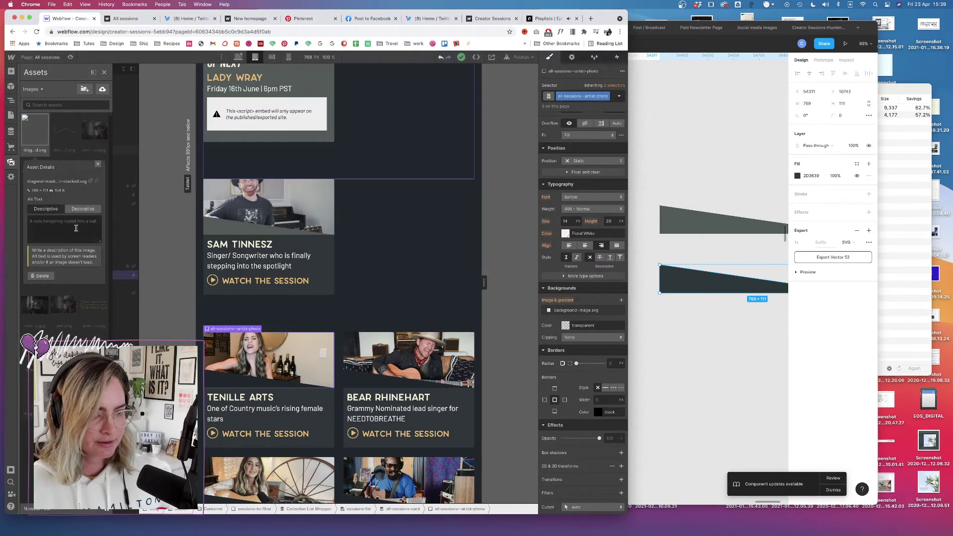
{"action": "left_click", "coordinate": [42, 276]}
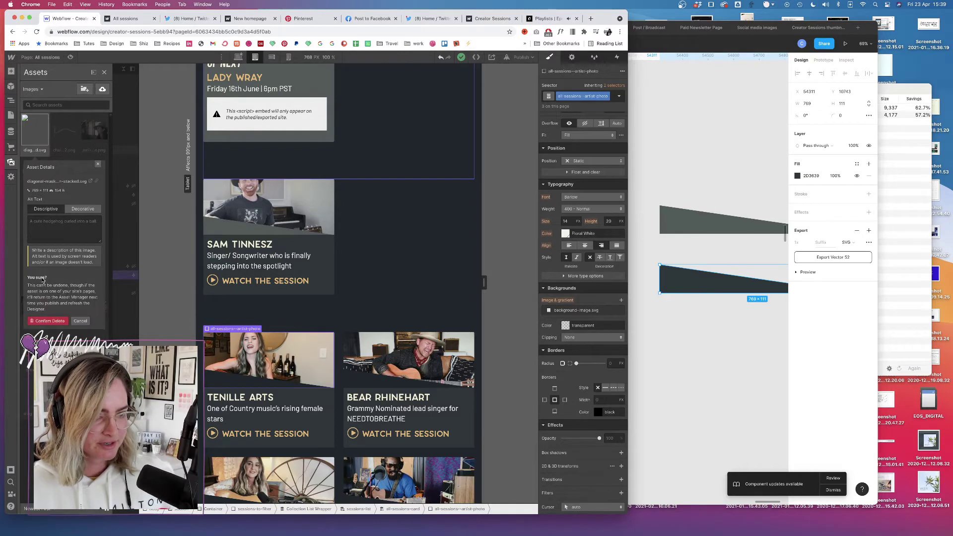
{"action": "left_click", "coordinate": [38, 320]}
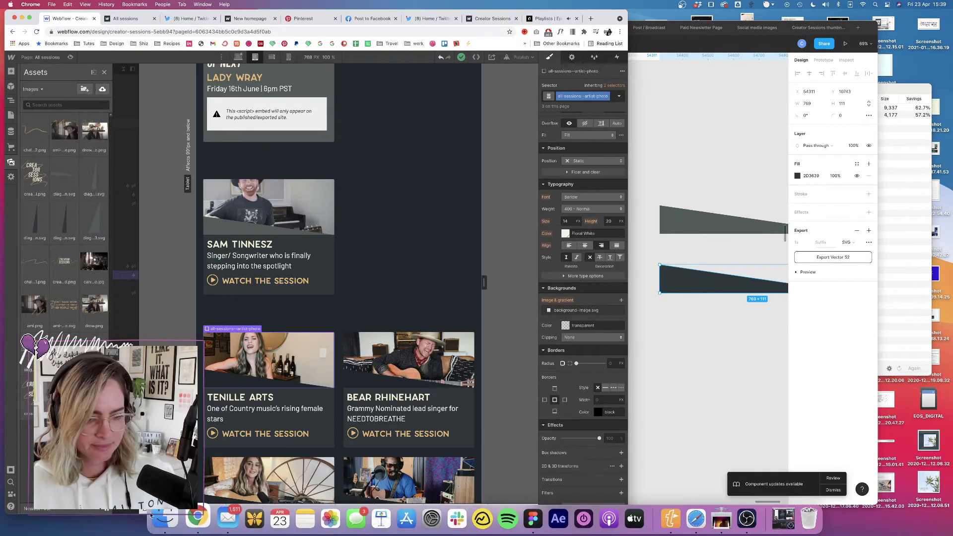
{"action": "key", "text": "super+Tab"}
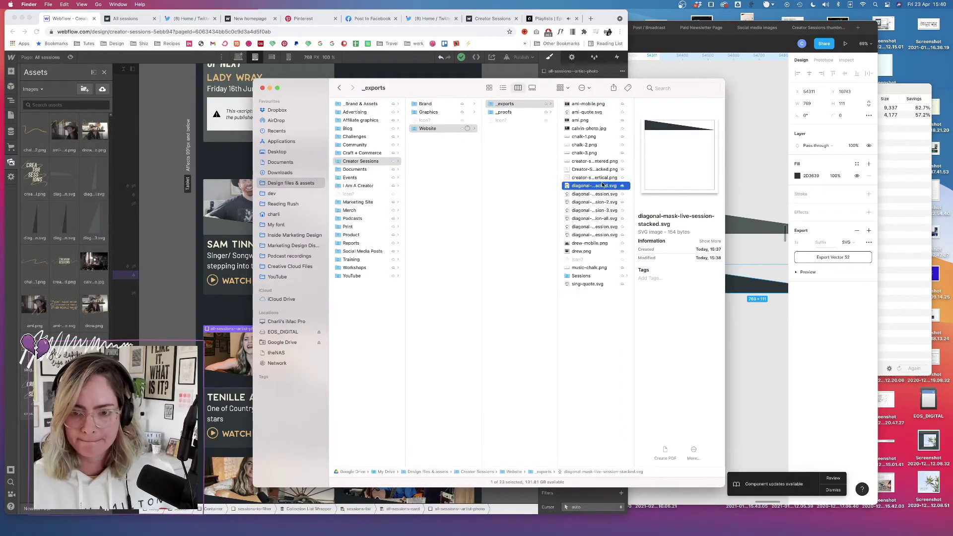
{"action": "left_click_drag", "start_coordinate": [602, 186], "coordinate": [74, 323]}
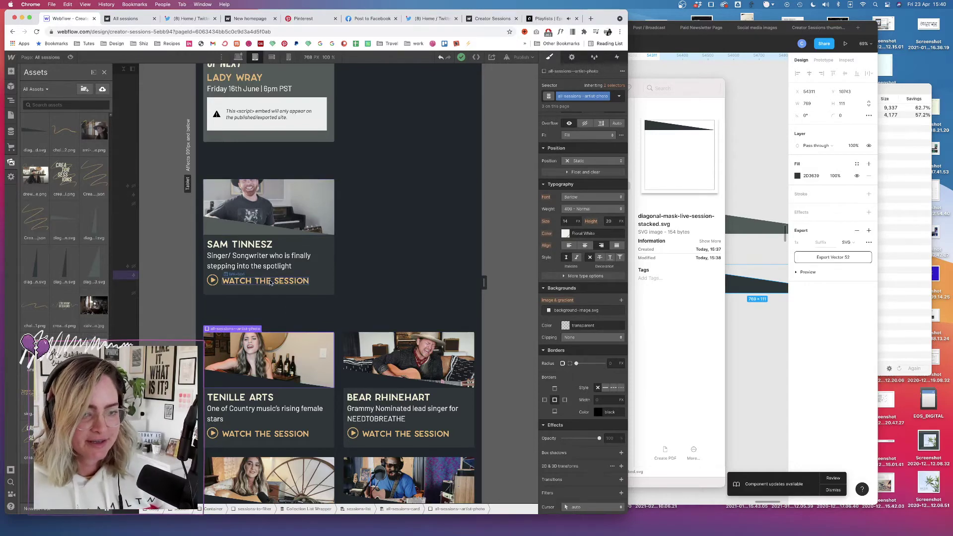
- Replace the horizontal-mask image in the last collection list with the uploaded diagonal-mask-live-session-stacked.svg and close its image settings
{"action": "left_click", "coordinate": [235, 381]}
{"action": "key", "text": "z"}
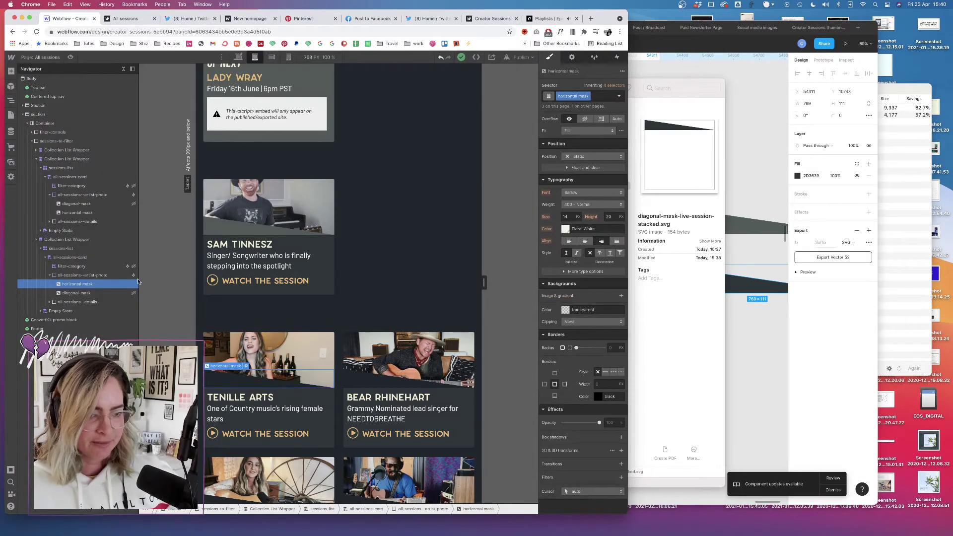
{"action": "double_click", "coordinate": [296, 386]}
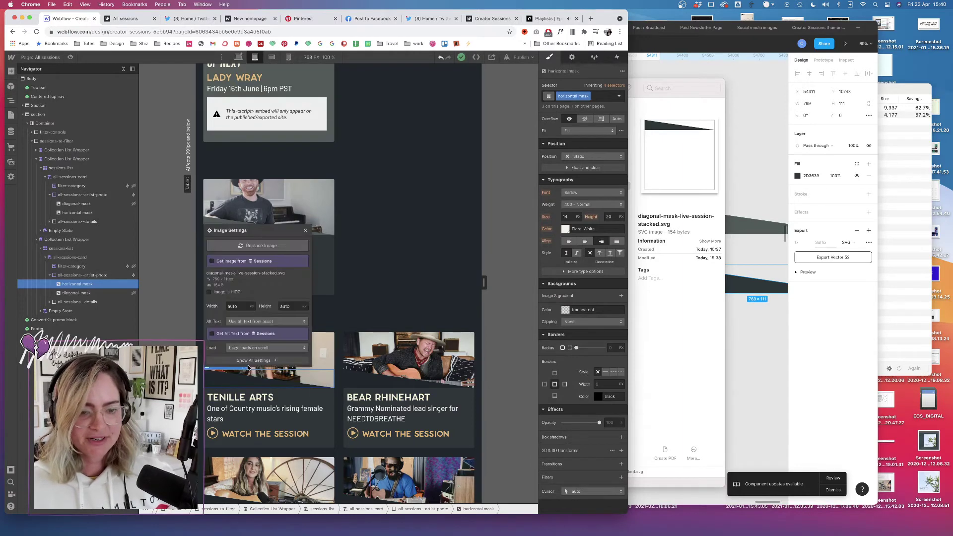
{"action": "left_click", "coordinate": [261, 246]}
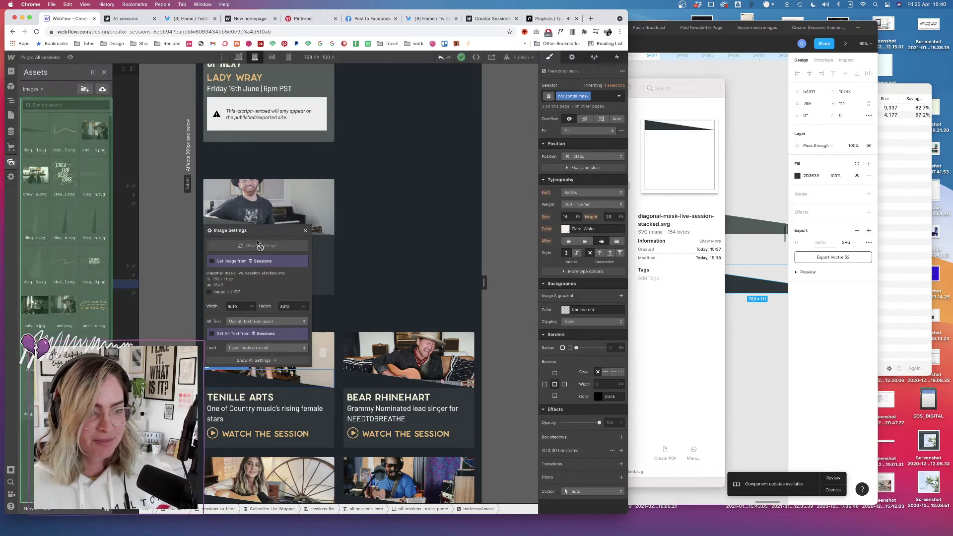
{"action": "left_click", "coordinate": [36, 125]}
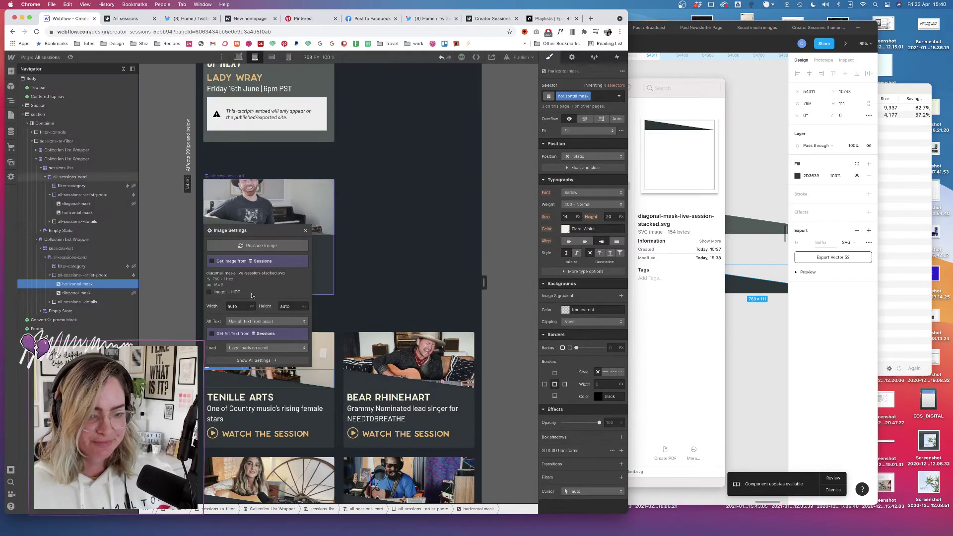
{"action": "left_click", "coordinate": [363, 249]}
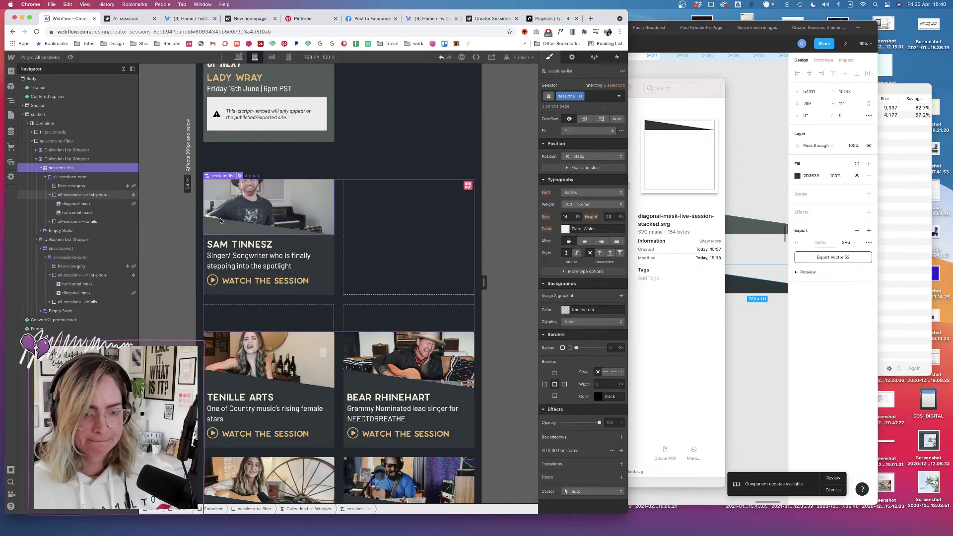
- Replace the second collection list's horizontal-mask image with the uploaded diagonal-mask-live-session-stacked.svg and close its image settings
{"action": "left_click", "coordinate": [224, 227]}
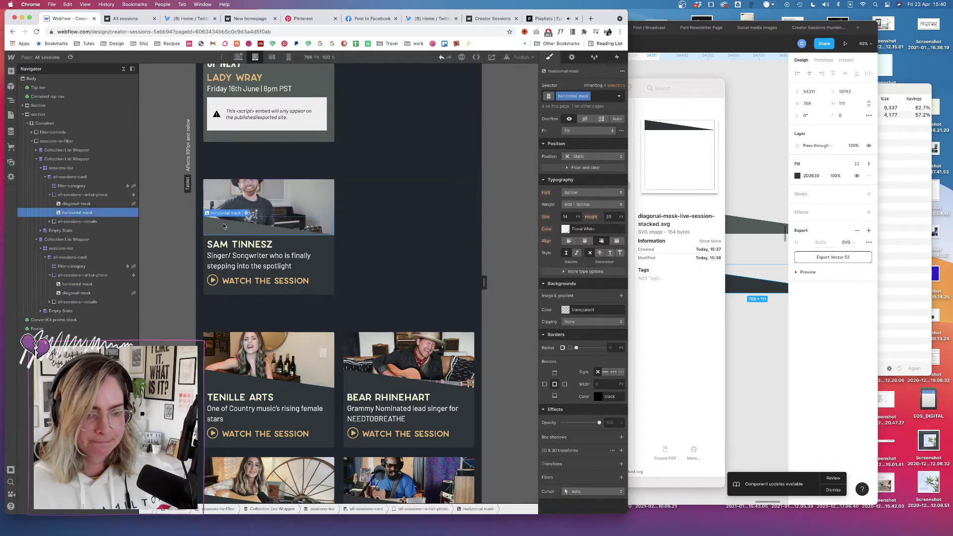
{"action": "left_click", "coordinate": [246, 213]}
{"action": "left_click", "coordinate": [250, 258]}
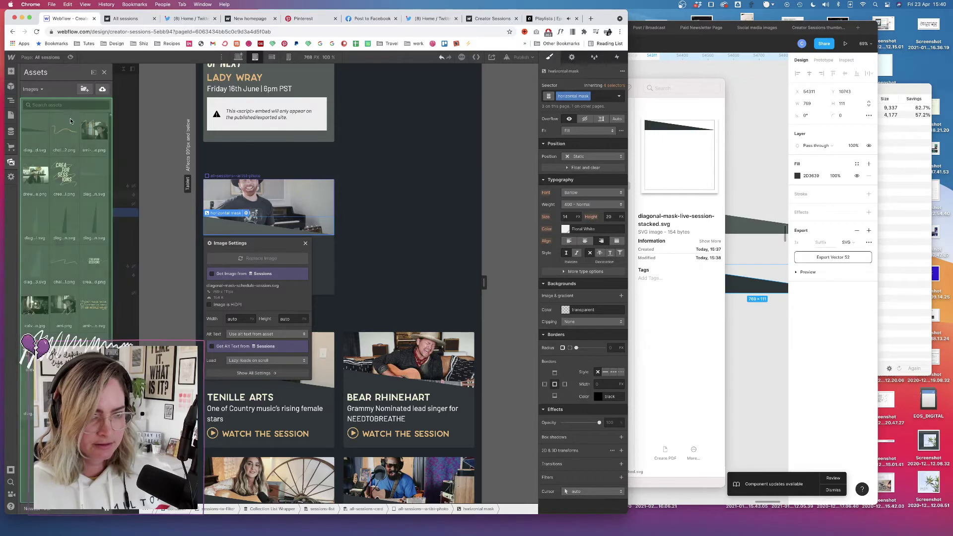
{"action": "left_click", "coordinate": [36, 125]}
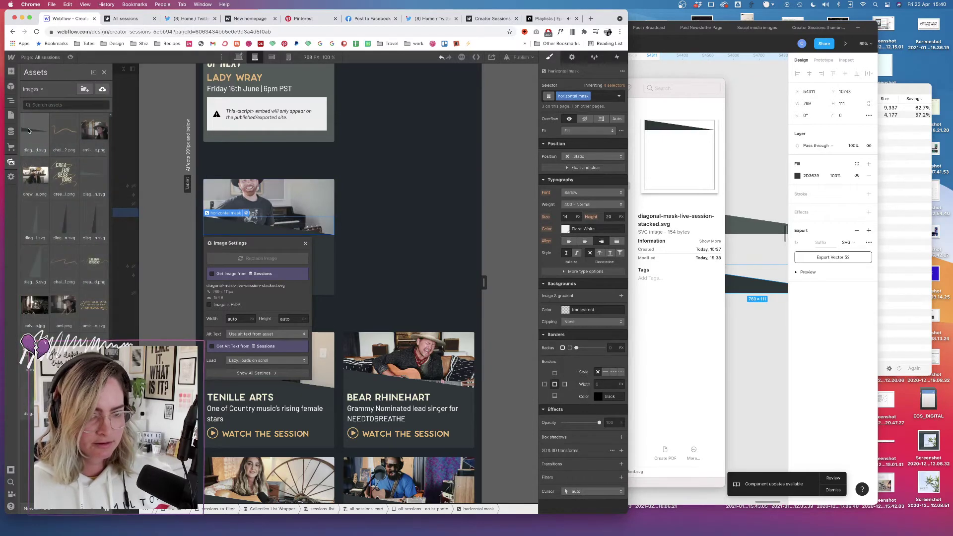
{"action": "left_click", "coordinate": [362, 260]}
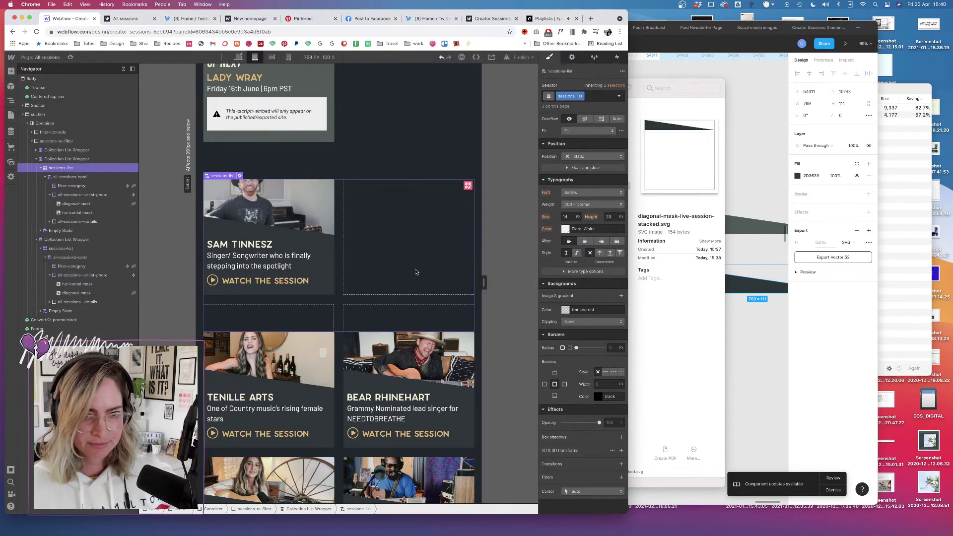
- Check the cards at the desktop breakpoint, return to tablet and apply the existing p-small class to the last collection list's description paragraph
{"action": "scroll", "coordinate": [417, 272], "scroll_direction": "up", "scroll_amount": 2}
{"action": "scroll", "coordinate": [416, 272], "scroll_direction": "down", "scroll_amount": 2}
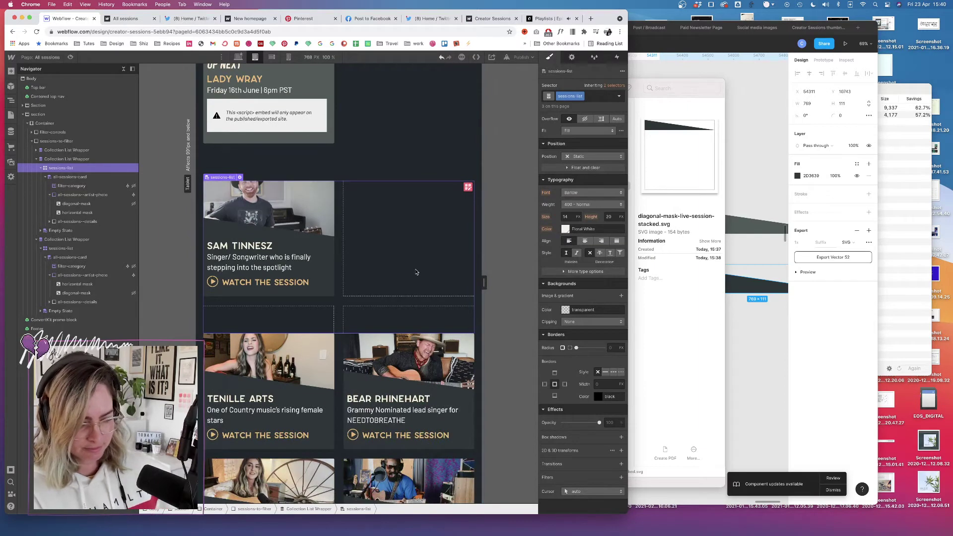
{"action": "left_click", "coordinate": [263, 415]}
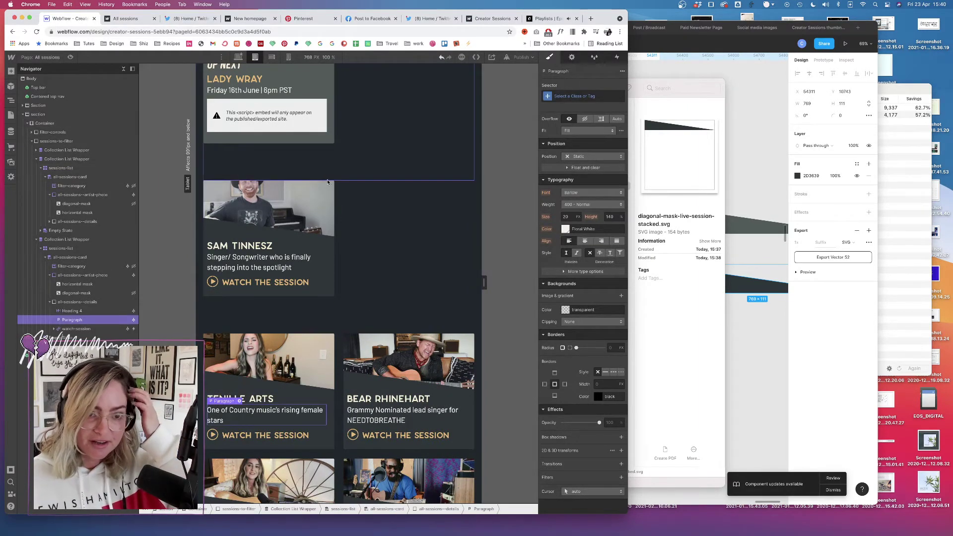
{"action": "left_click", "coordinate": [238, 57]}
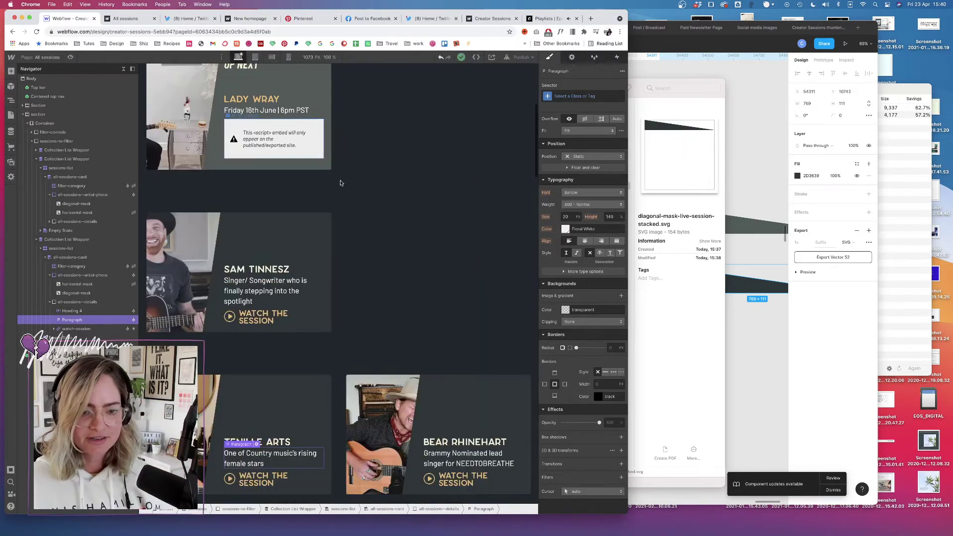
{"action": "scroll", "coordinate": [367, 287], "scroll_direction": "down", "scroll_amount": 4}
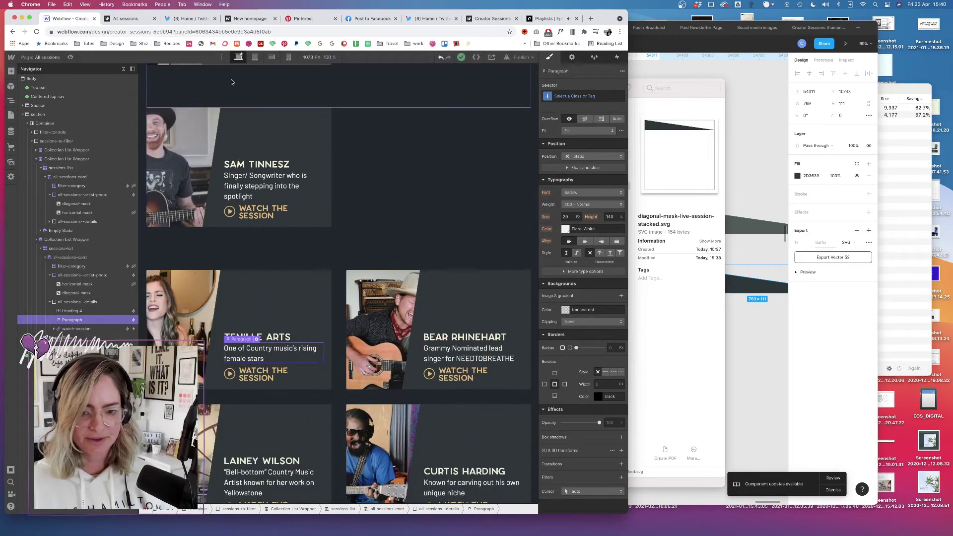
{"action": "left_click", "coordinate": [255, 58]}
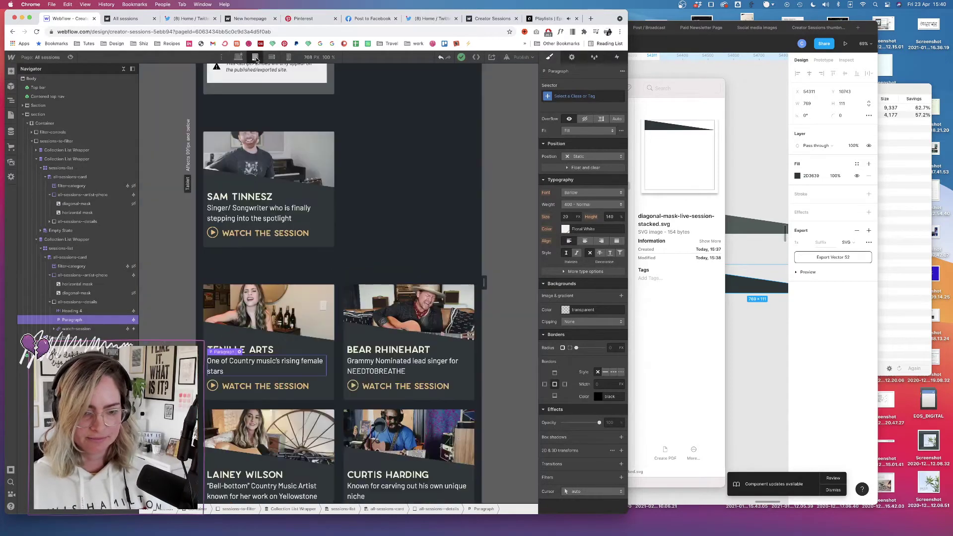
{"action": "left_click", "coordinate": [574, 96]}
{"action": "type", "text": "p-s"}
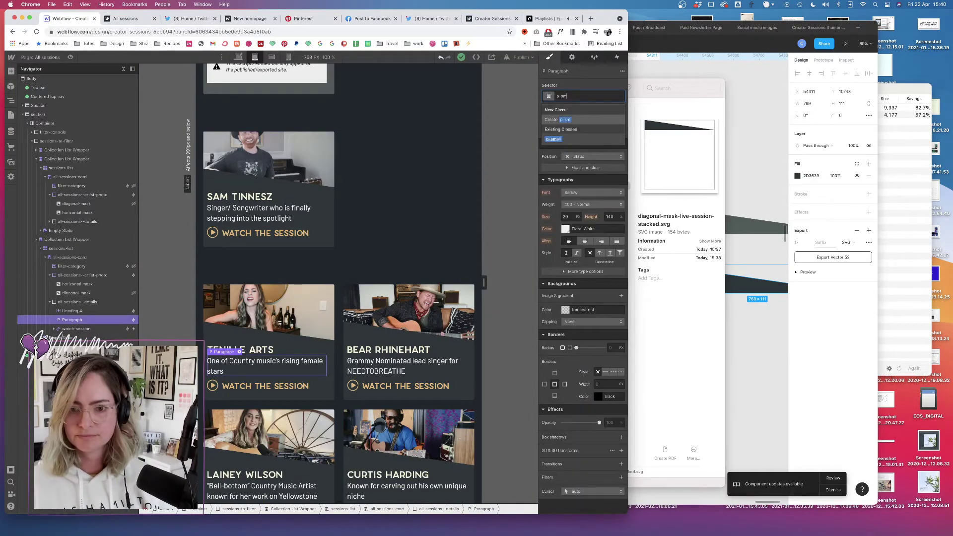
{"action": "type", "text": "m"}
{"action": "left_click", "coordinate": [554, 139]}
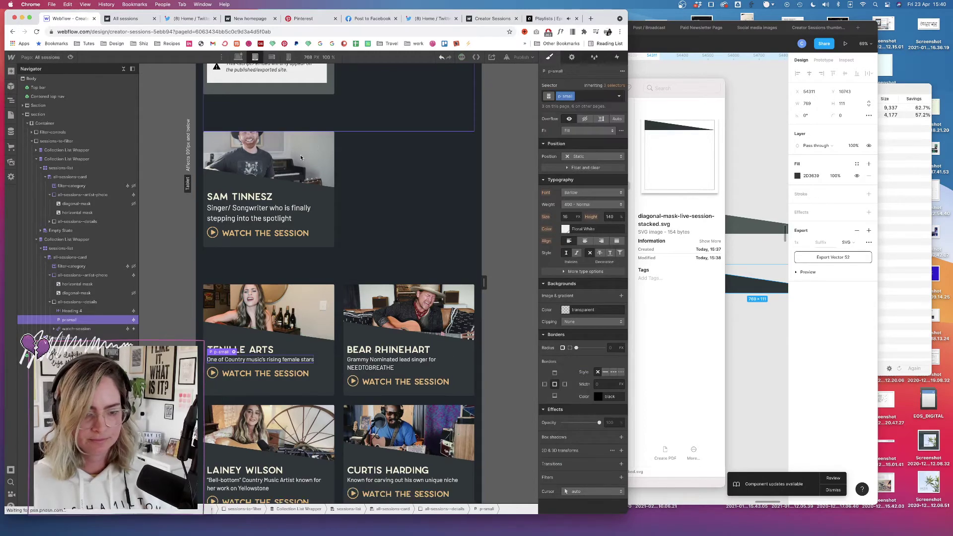
- Apply the existing p-small class to the session description paragraph in the second collection list
{"action": "left_click", "coordinate": [71, 238]}
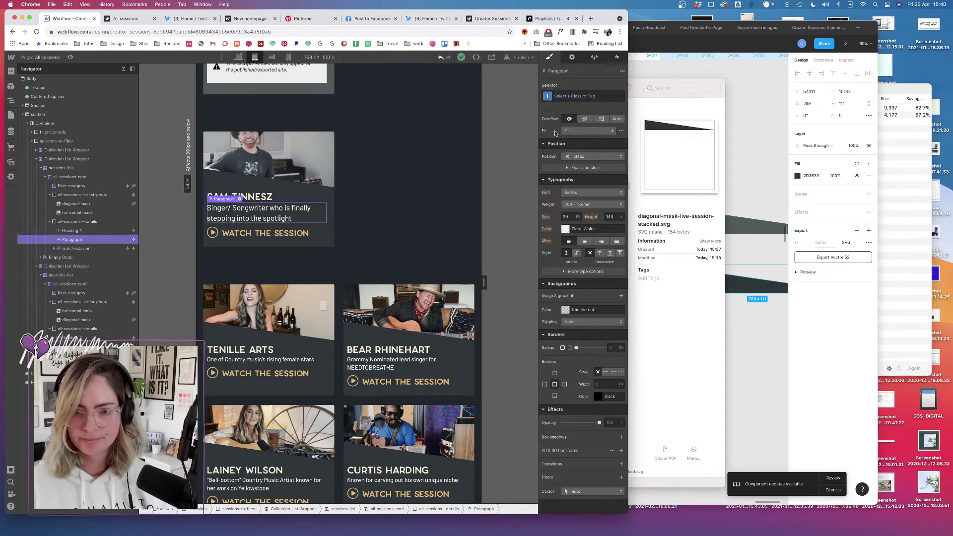
{"action": "left_click", "coordinate": [571, 95]}
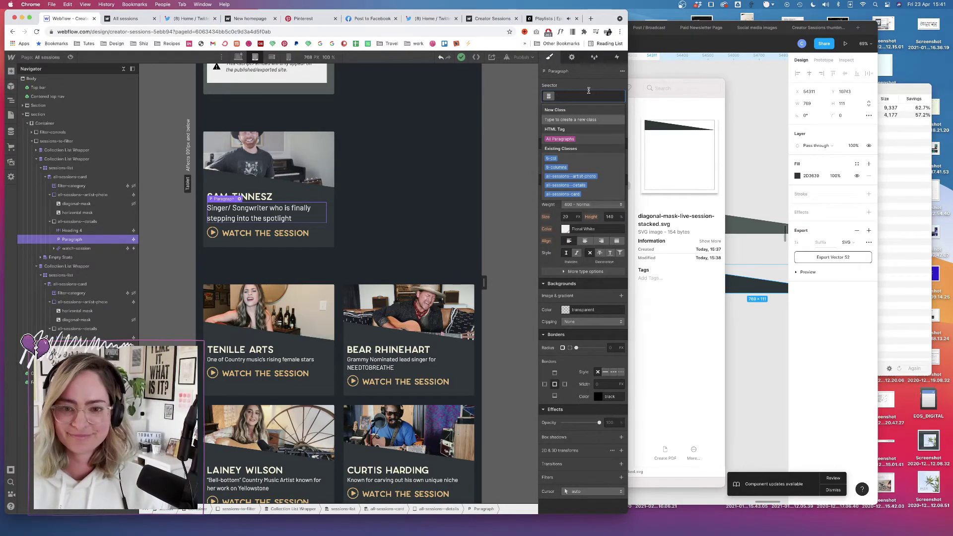
{"action": "type", "text": "p-sm"}
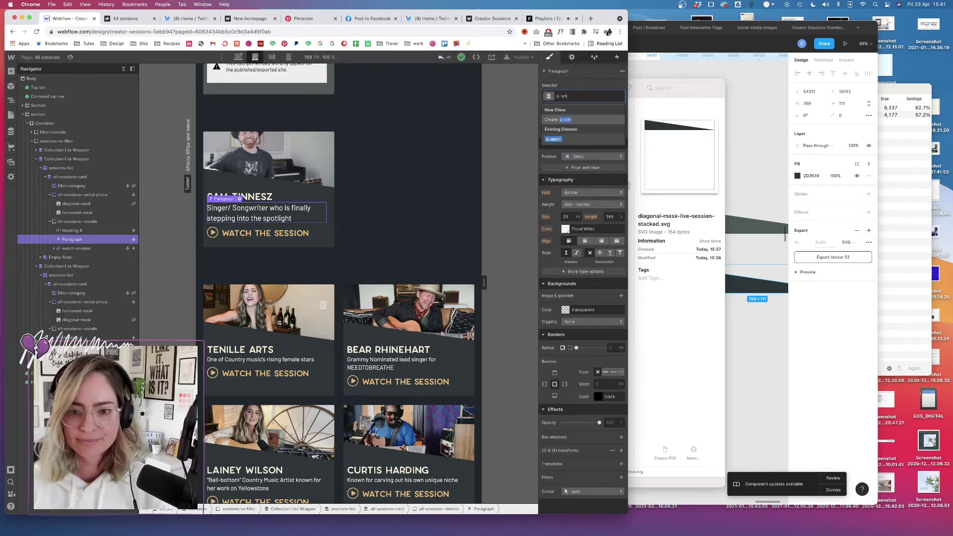
{"action": "key", "text": "Down"}
{"action": "key", "text": "Return"}
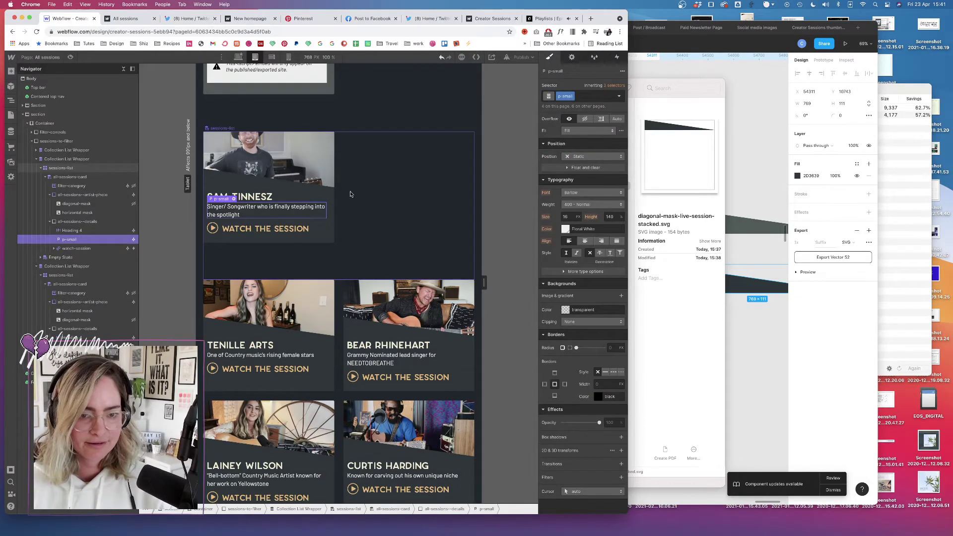
- Add a new combo class link-text-small to the "Watch the session" link text in the Johnnyswim card
{"action": "scroll", "coordinate": [350, 194], "scroll_direction": "up", "scroll_amount": 3}
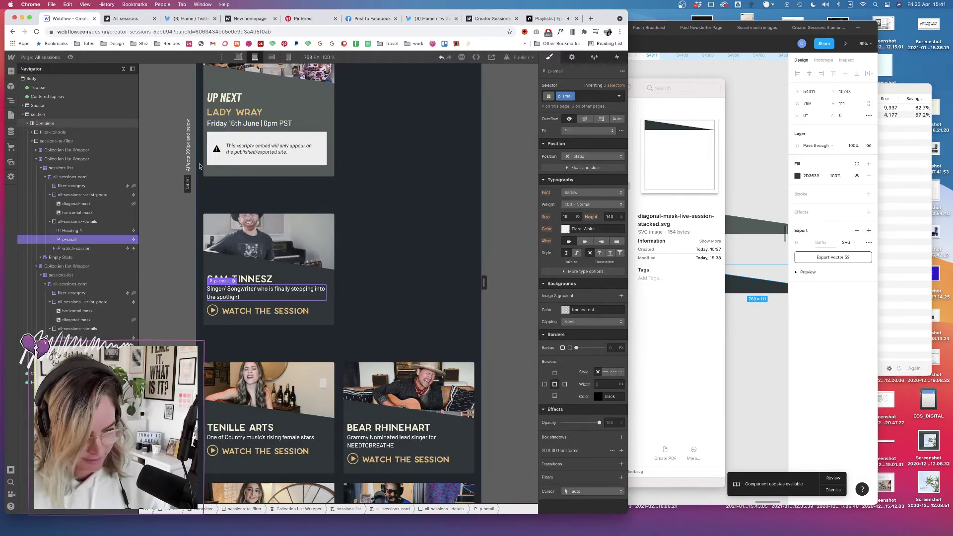
{"action": "scroll", "coordinate": [354, 315], "scroll_direction": "down", "scroll_amount": 4}
{"action": "scroll", "coordinate": [354, 316], "scroll_direction": "down", "scroll_amount": 5}
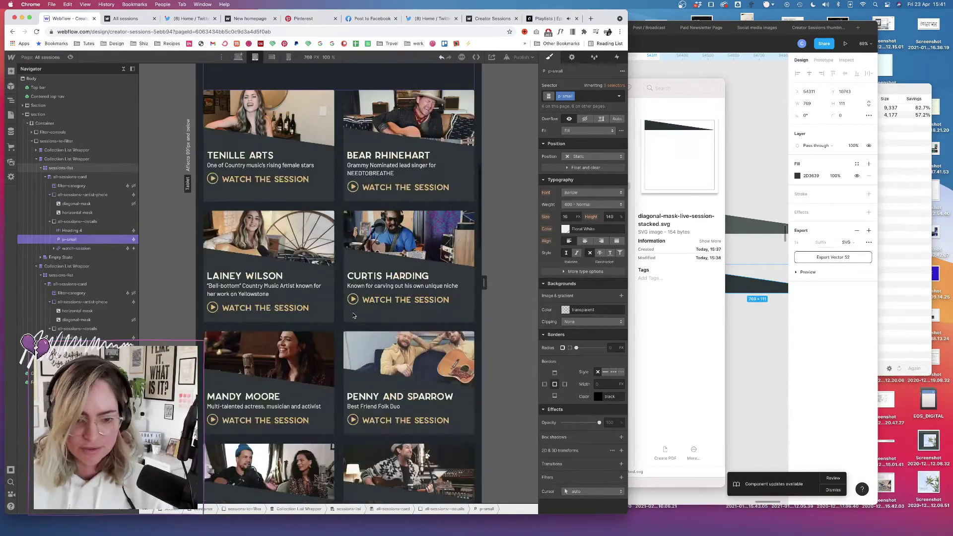
{"action": "scroll", "coordinate": [332, 336], "scroll_direction": "down", "scroll_amount": 5}
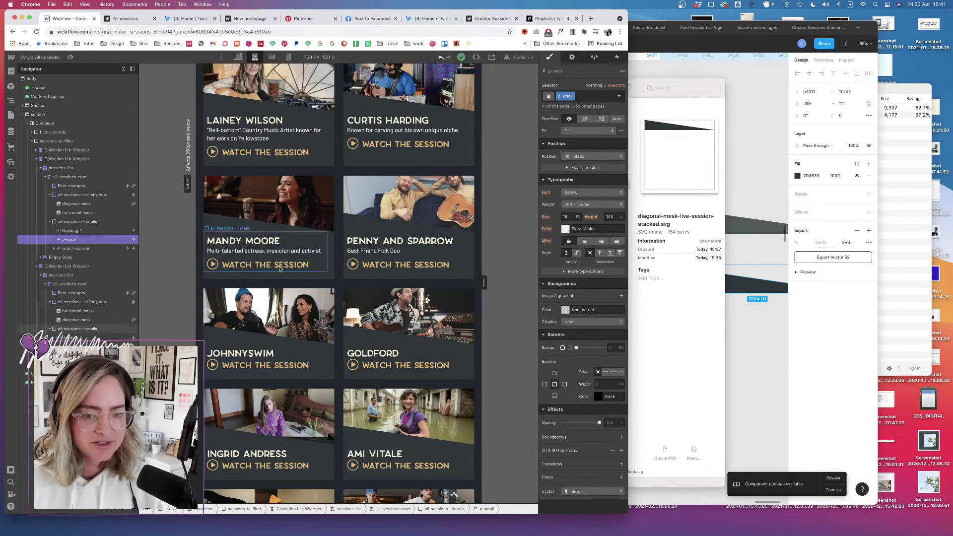
{"action": "left_click", "coordinate": [265, 366]}
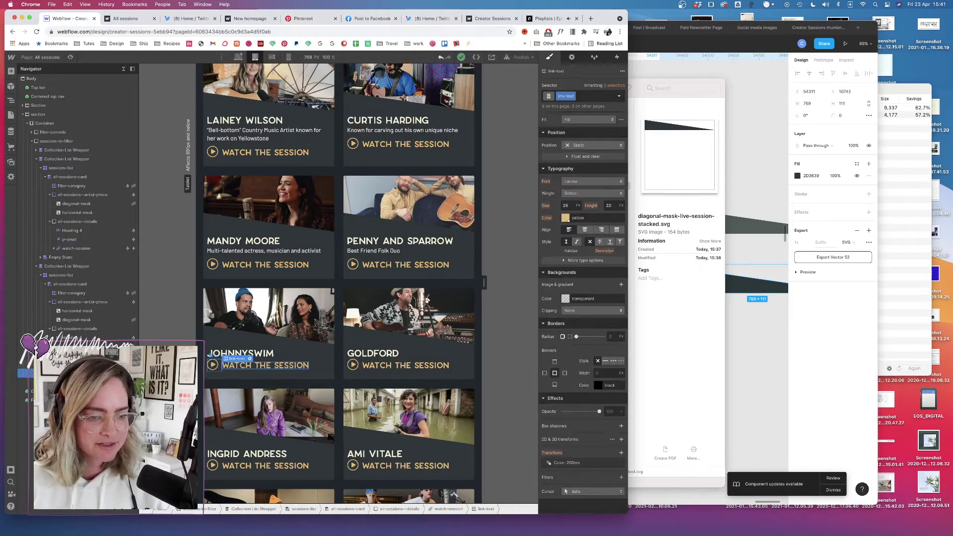
{"action": "left_click", "coordinate": [589, 95]}
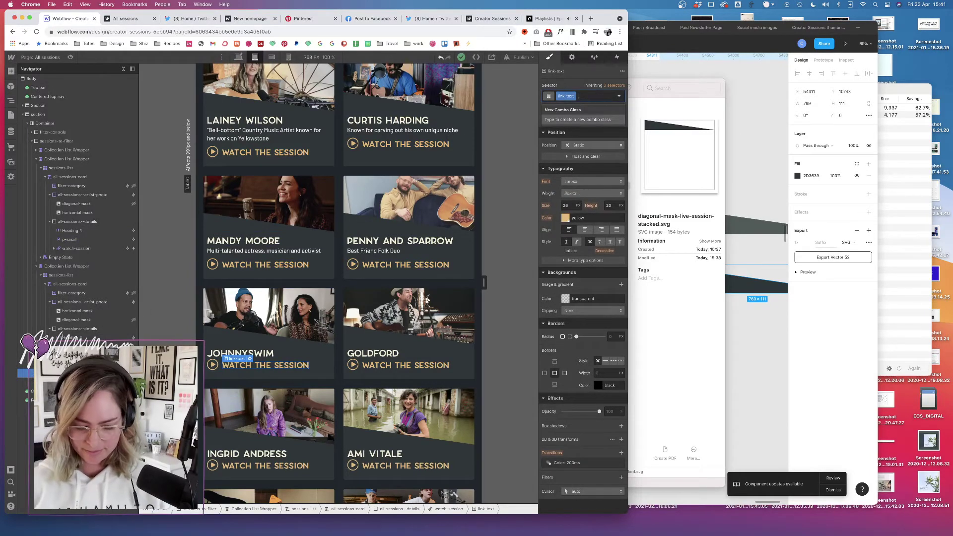
{"action": "type", "text": "link-"}
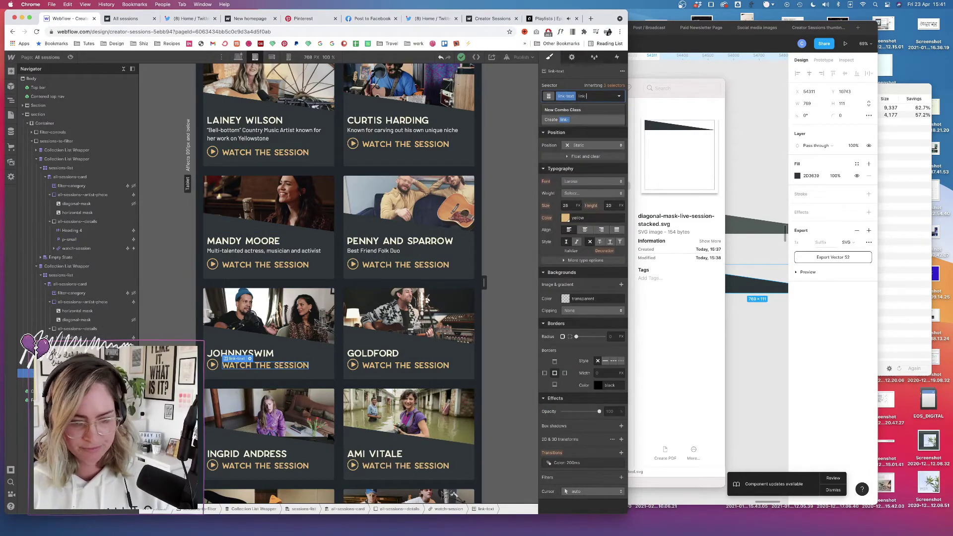
{"action": "type", "text": "t"}
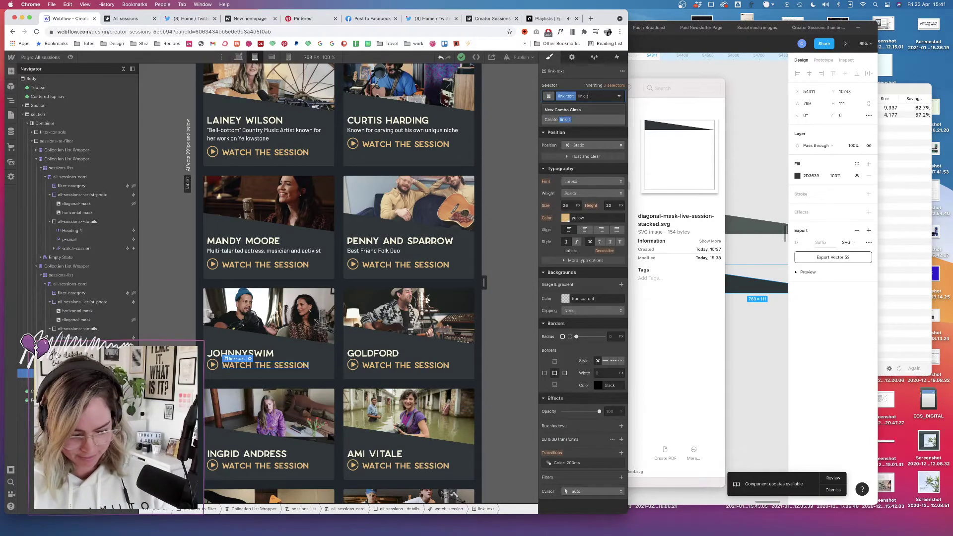
{"action": "type", "text": "ext-small"}
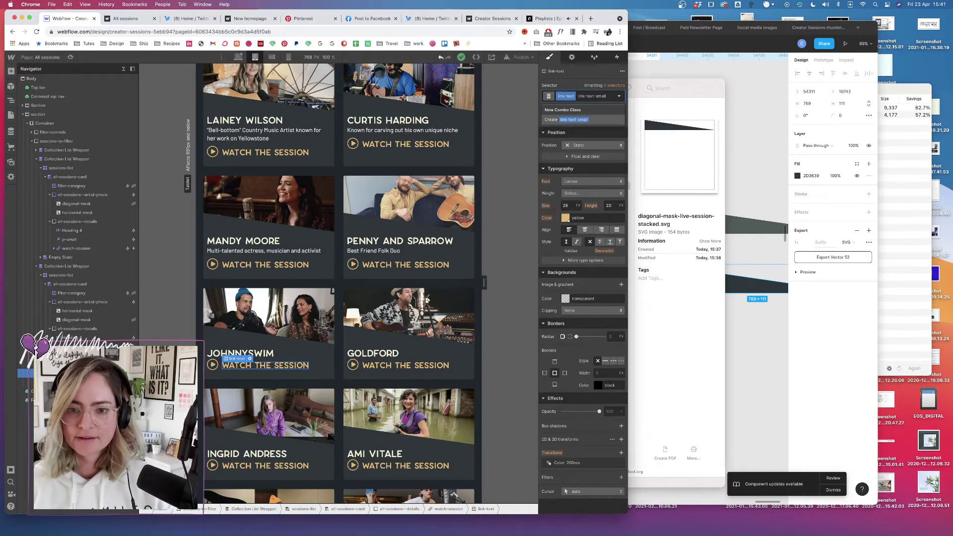
{"action": "key", "text": "Return"}
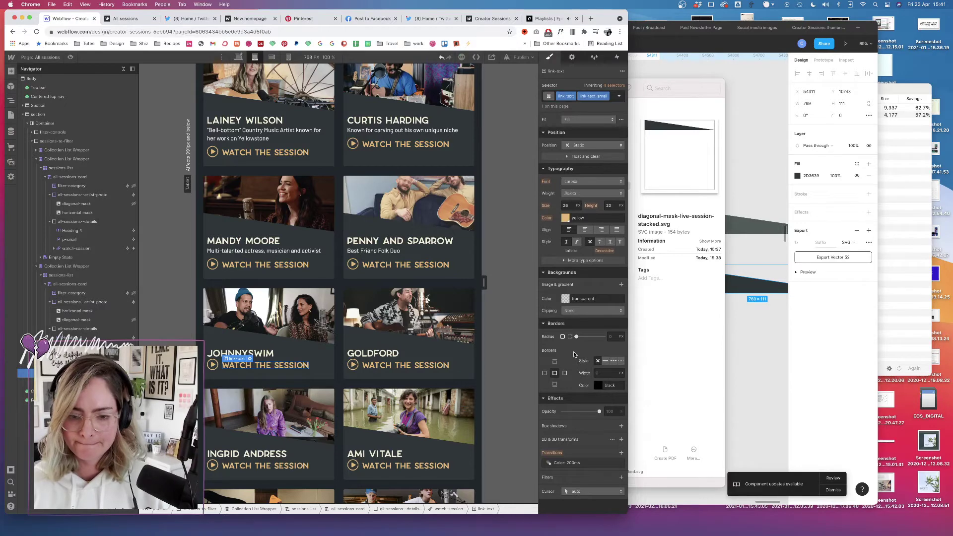
- Set the font size of the link-text-small class to 20 px at the tablet breakpoint
{"action": "left_click", "coordinate": [567, 206]}
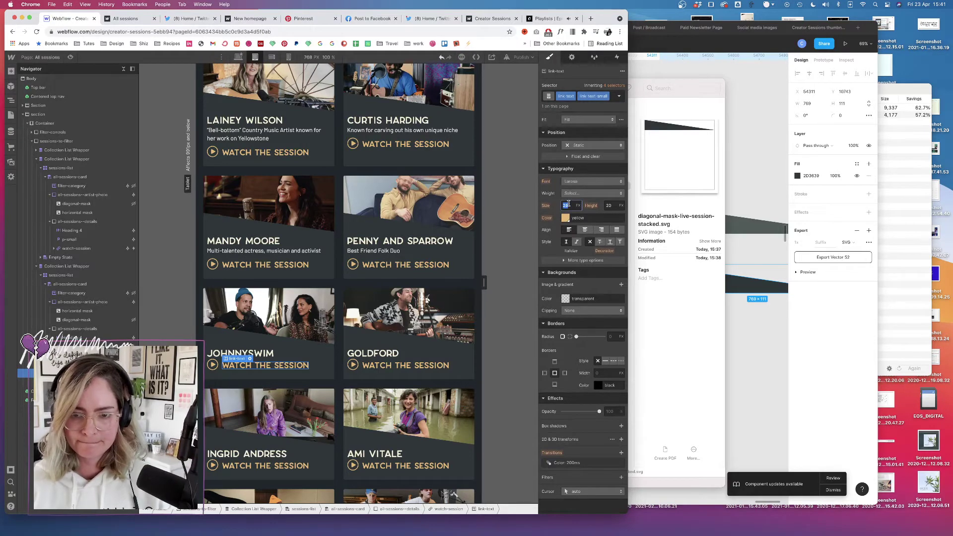
{"action": "key", "text": "Down"}
{"action": "key", "text": "Down"}
{"action": "key", "text": "Down"}
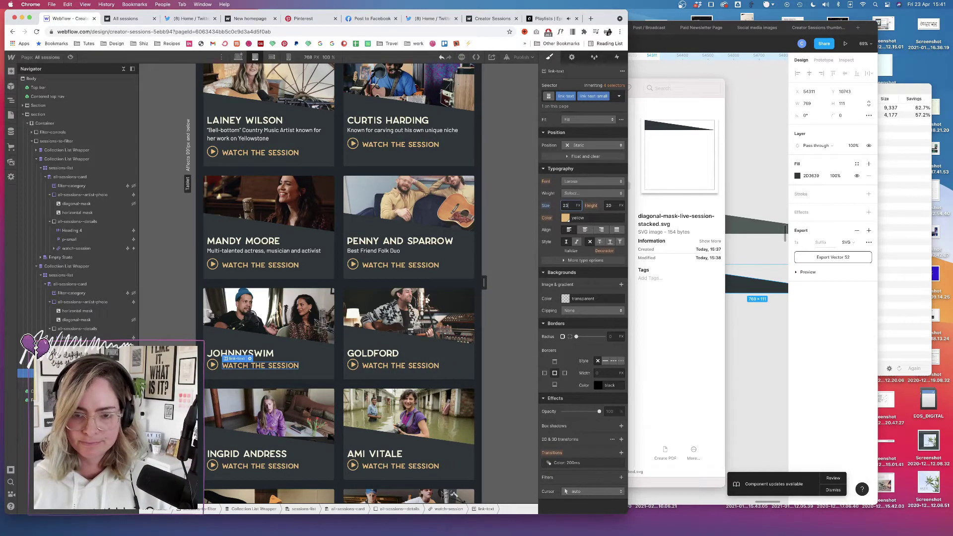
{"action": "key", "text": "Down"}
{"action": "key", "text": "Down"}
{"action": "key", "text": "Down"}
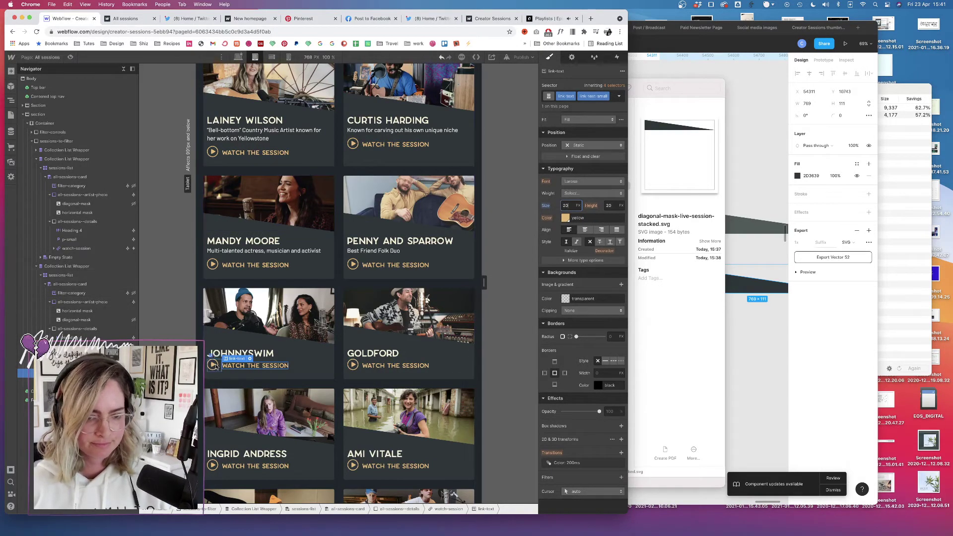
- Inspect the SVG embed code of the play icon beside the Johnnyswim session link and close the code editor
{"action": "left_click", "coordinate": [213, 366]}
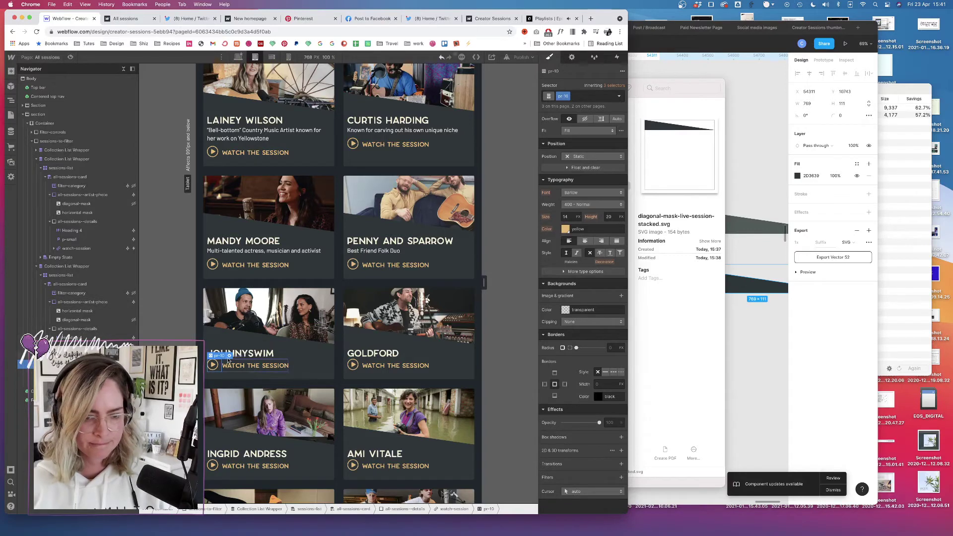
{"action": "double_click", "coordinate": [214, 365]}
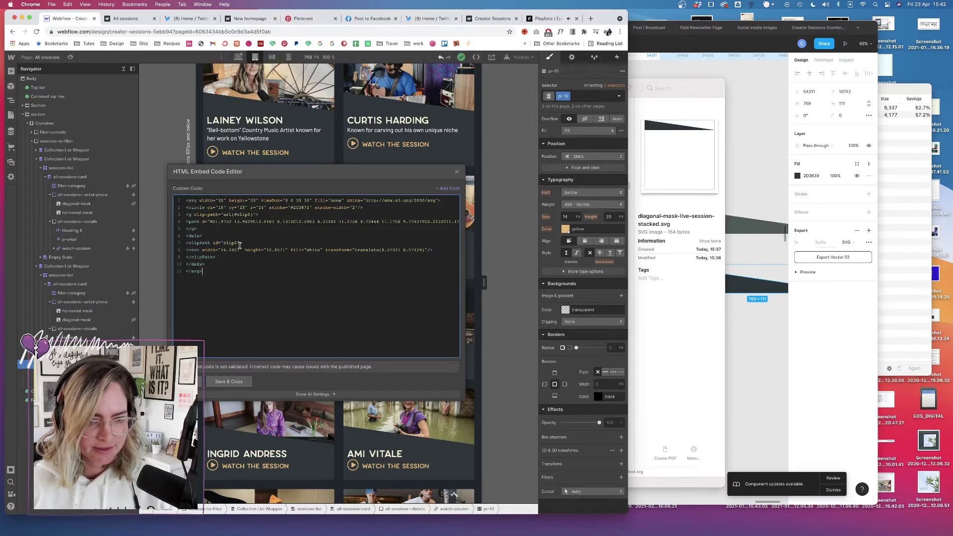
{"action": "left_click", "coordinate": [454, 171]}
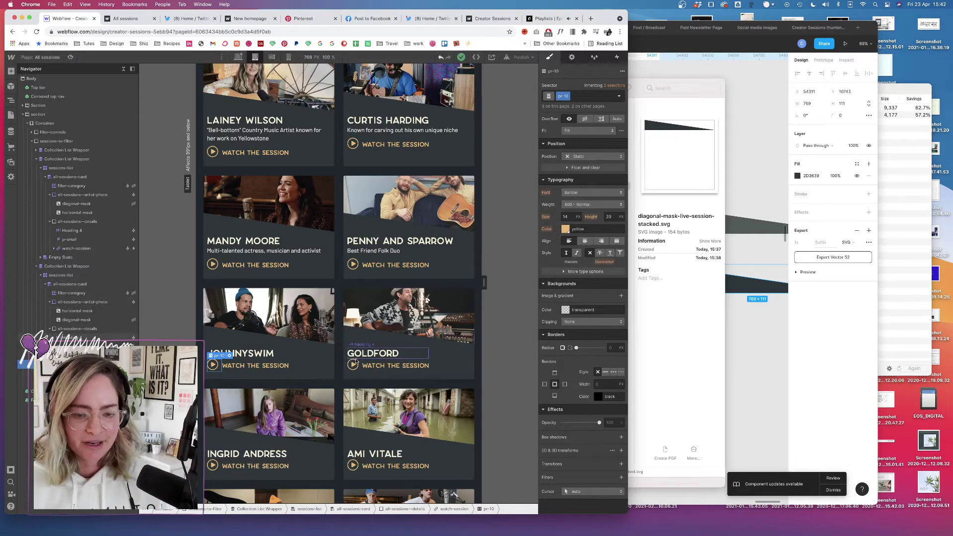
- Add a new combo class watch-session-small to the play icon embed in the Bear Rhinehart card
{"action": "scroll", "coordinate": [367, 310], "scroll_direction": "up", "scroll_amount": 3}
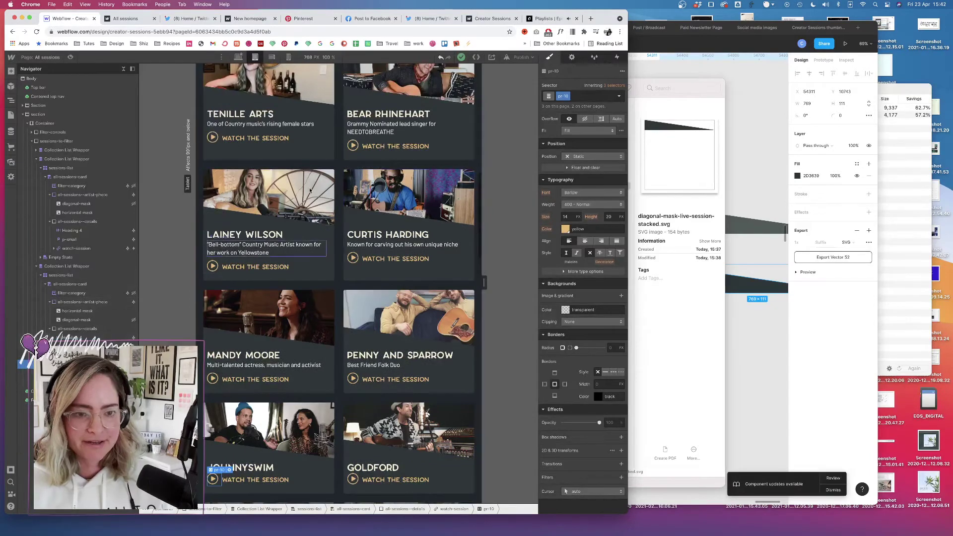
{"action": "left_click", "coordinate": [355, 148]}
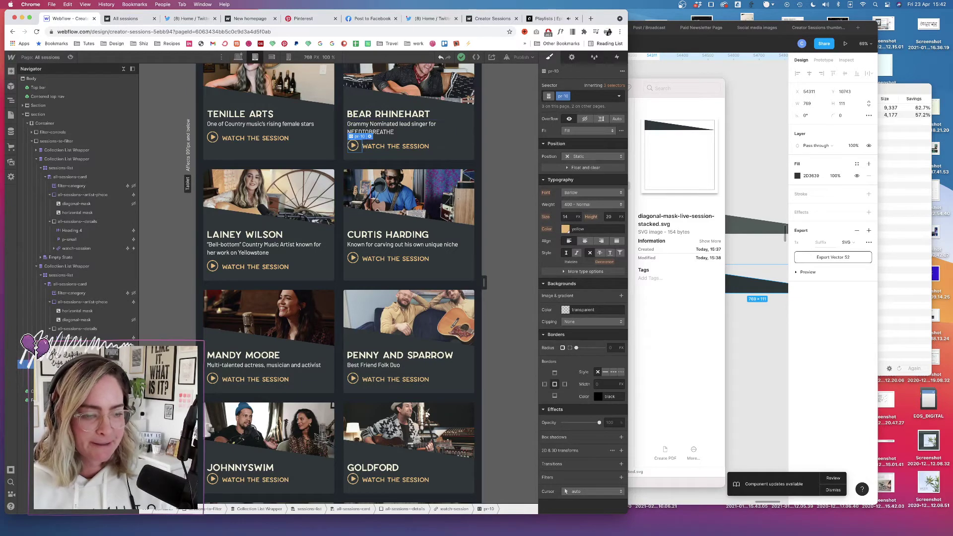
{"action": "left_click", "coordinate": [581, 97]}
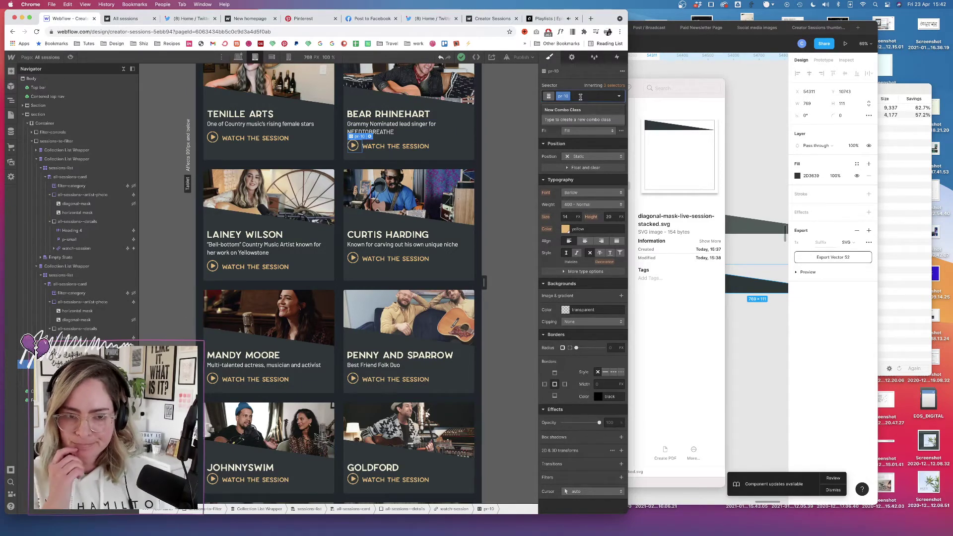
{"action": "type", "text": "w"}
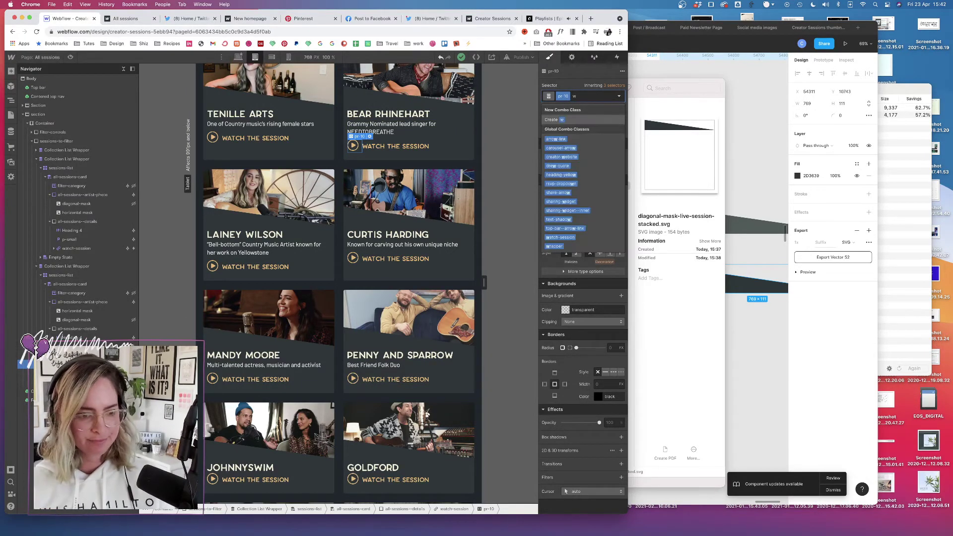
{"action": "type", "text": "atch-sess"}
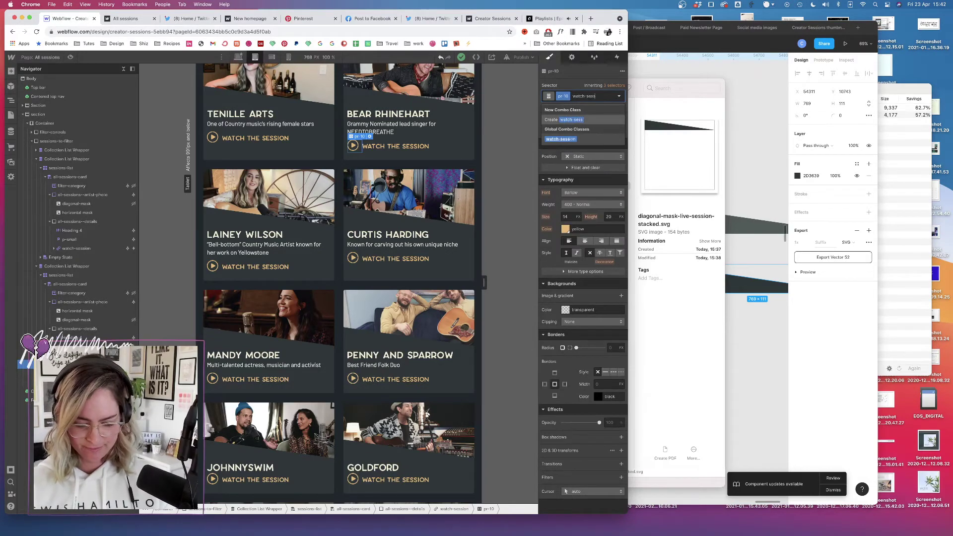
{"action": "type", "text": "ion-small"}
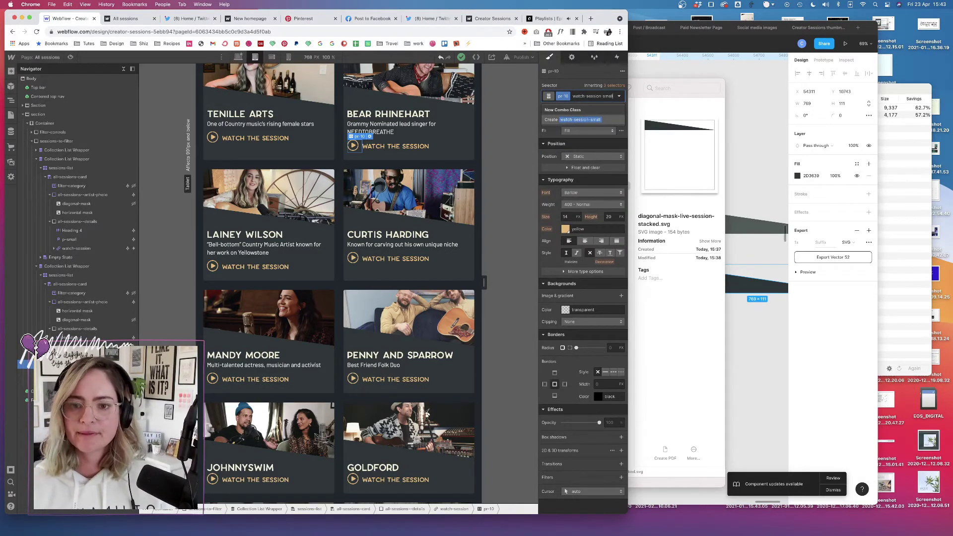
{"action": "key", "text": "Return"}
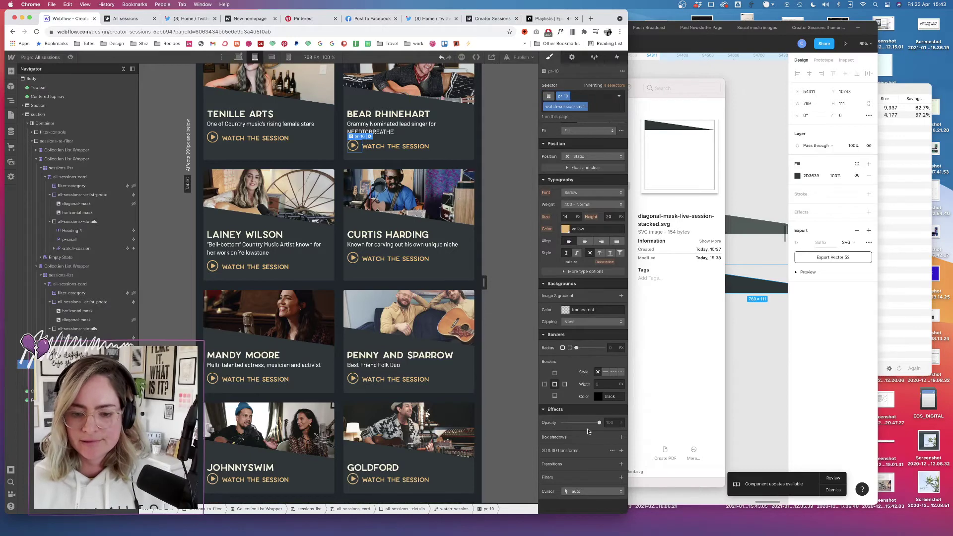
- Add a Scale transform of 0.8 on both X and Y to the small play icon
{"action": "left_click", "coordinate": [621, 451]}
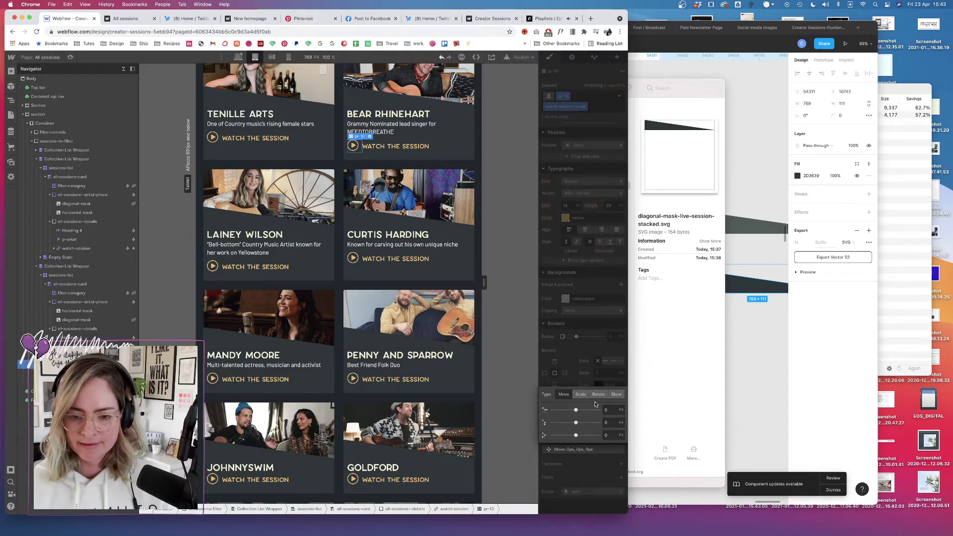
{"action": "left_click", "coordinate": [581, 395]}
{"action": "left_click", "coordinate": [610, 409]}
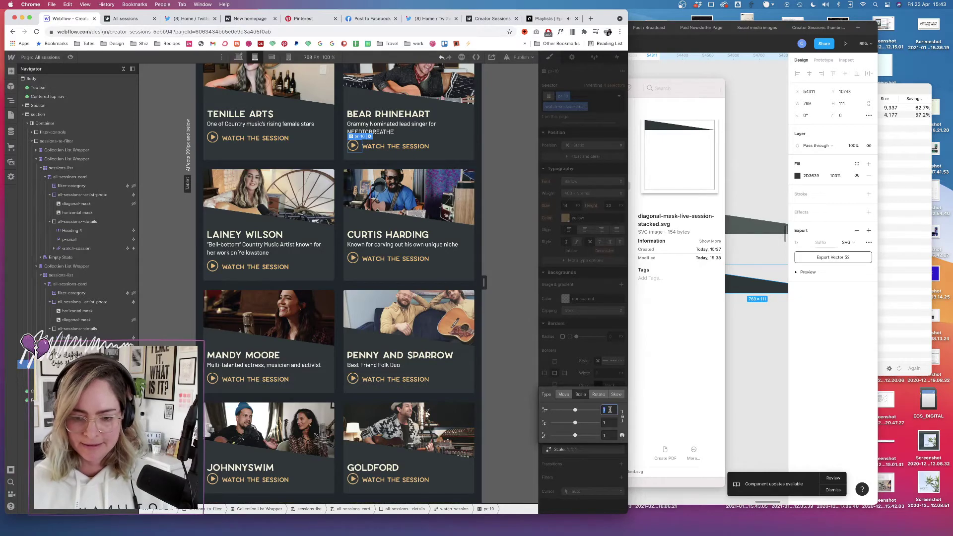
{"action": "type", "text": "0.8"}
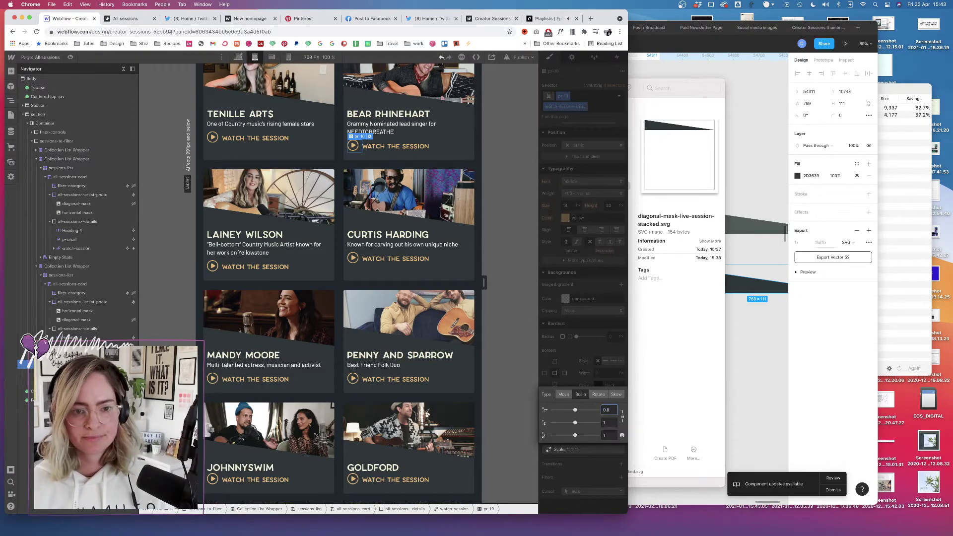
{"action": "key", "text": "Tab"}
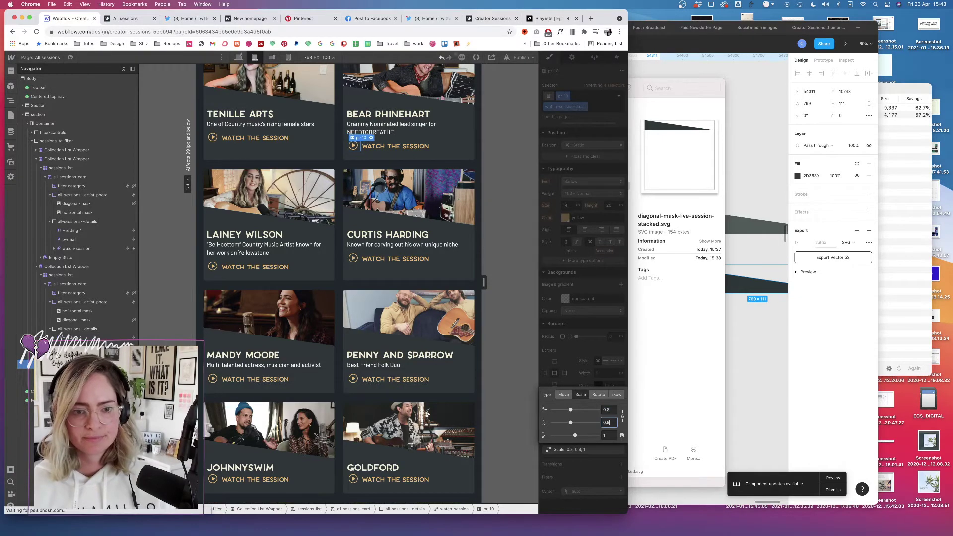
{"action": "left_click", "coordinate": [580, 353]}
- Give the small play icon a top margin of 3 px to align it with the link text
{"action": "scroll", "coordinate": [584, 201], "scroll_direction": "up", "scroll_amount": 5}
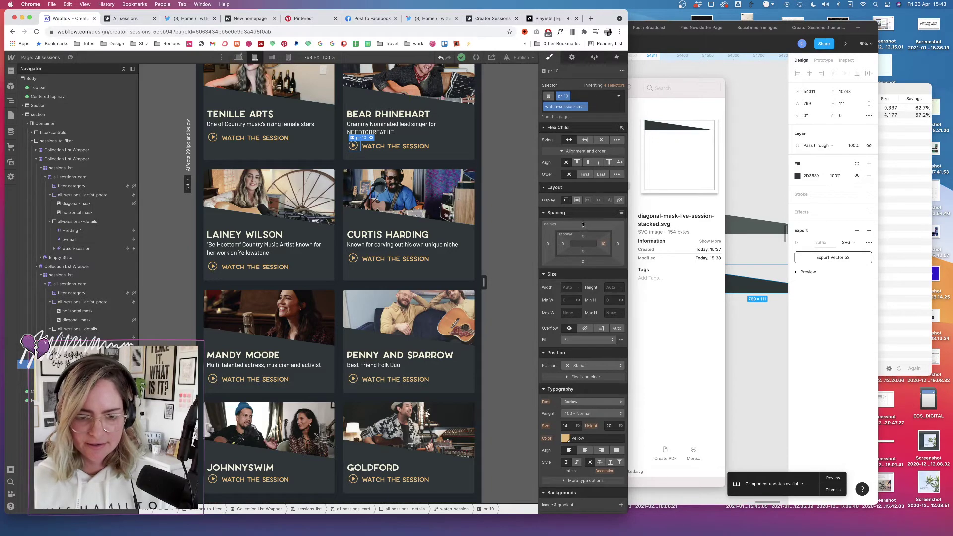
{"action": "left_click_drag", "start_coordinate": [584, 226], "coordinate": [583, 225]}
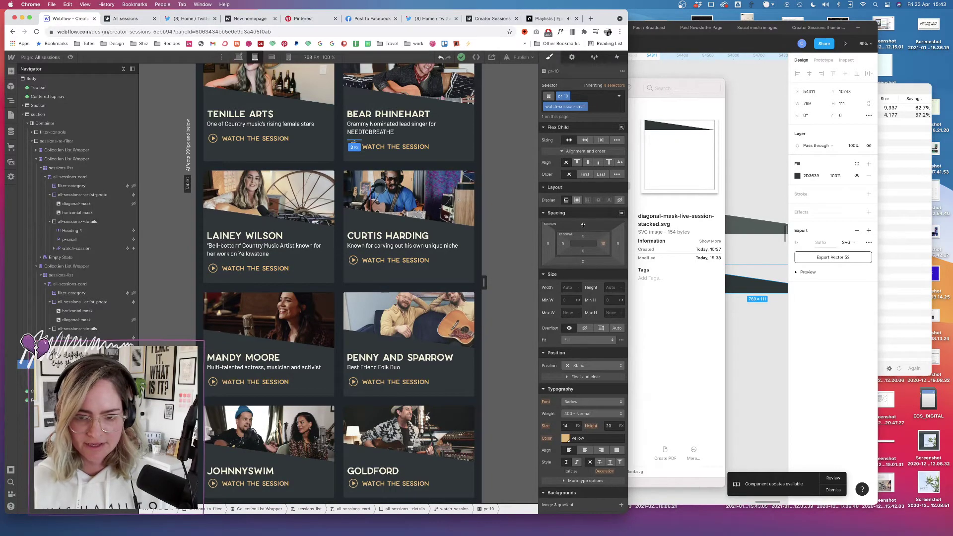
{"action": "left_click_drag", "start_coordinate": [584, 224], "coordinate": [584, 224]}
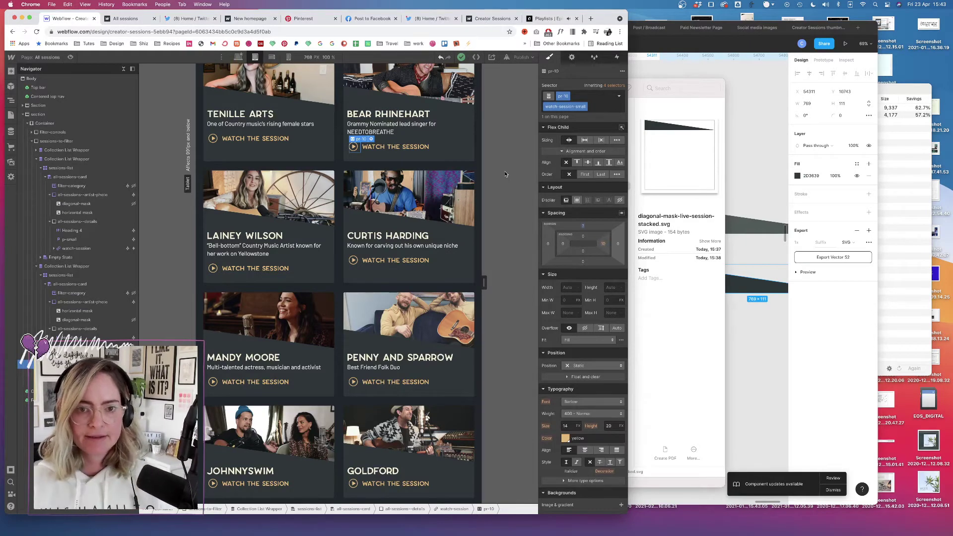
- Open the Marketing Design Dispatch page at pages.charlimarie.com/marketing-design-dispatch in a new tab and select its address
{"action": "left_click", "coordinate": [590, 19]}
{"action": "type", "text": "pa"}
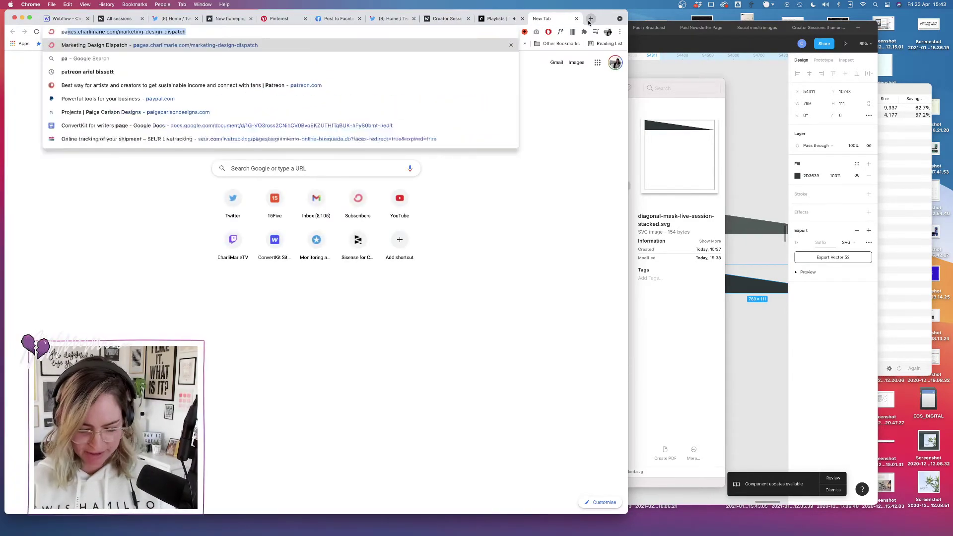
{"action": "key", "text": "Return"}
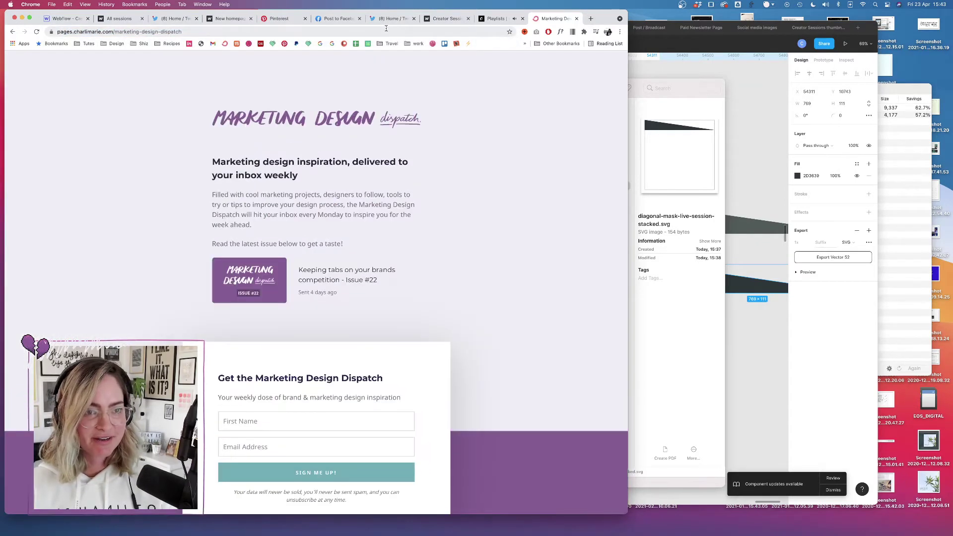
{"action": "left_click", "coordinate": [386, 29]}
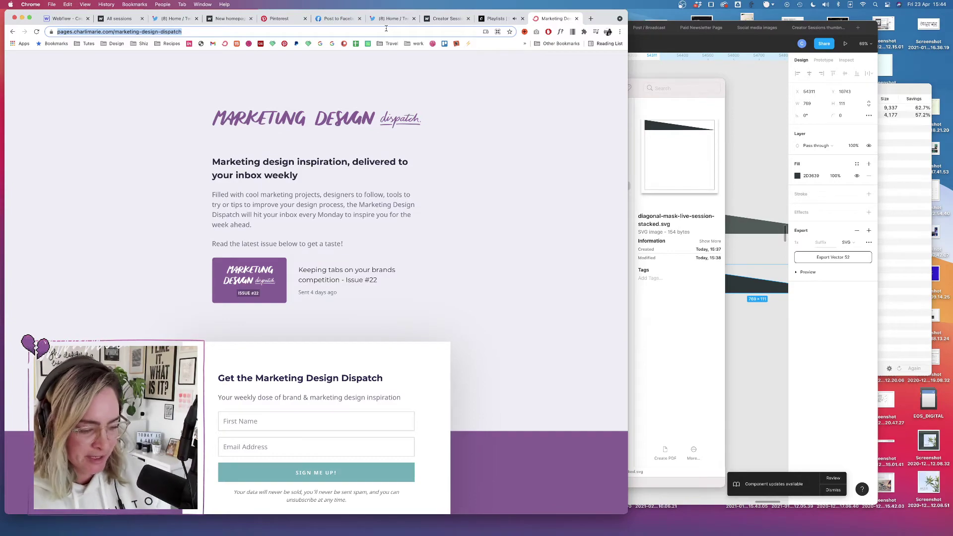
- Switch to the published All sessions page and review its category filters and session cards
{"action": "left_click", "coordinate": [113, 19]}
{"action": "scroll", "coordinate": [174, 317], "scroll_direction": "down", "scroll_amount": 10}
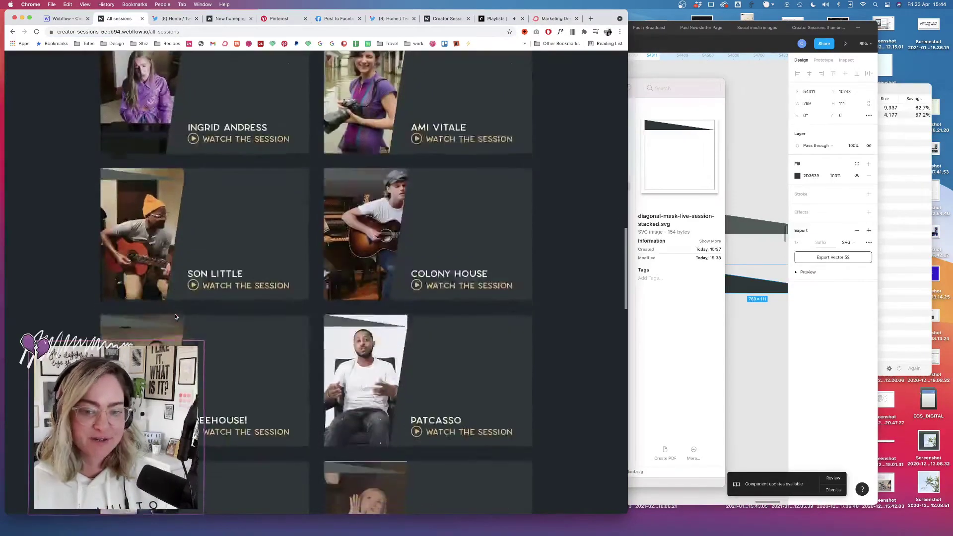
{"action": "scroll", "coordinate": [198, 179], "scroll_direction": "up", "scroll_amount": 15}
{"action": "scroll", "coordinate": [197, 179], "scroll_direction": "down", "scroll_amount": 2}
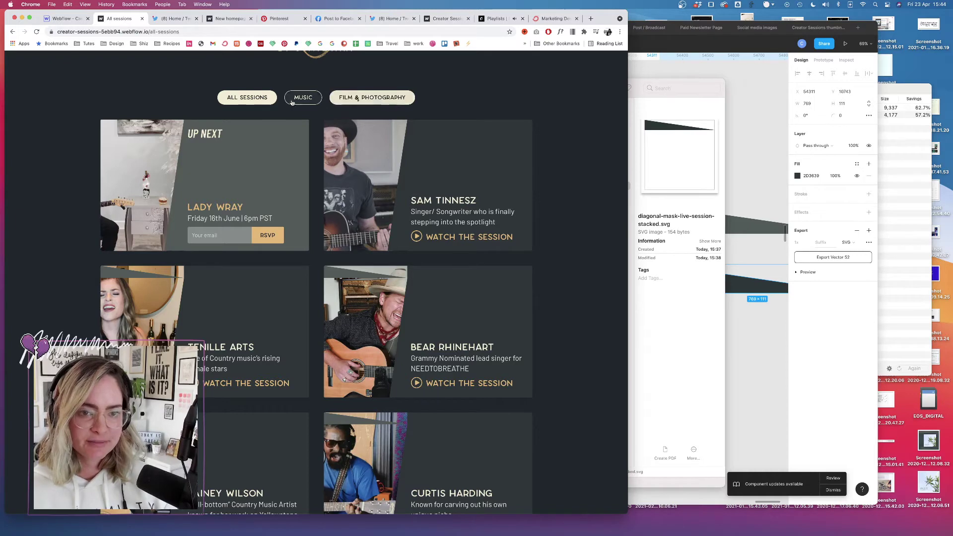
{"action": "scroll", "coordinate": [302, 143], "scroll_direction": "down", "scroll_amount": 3}
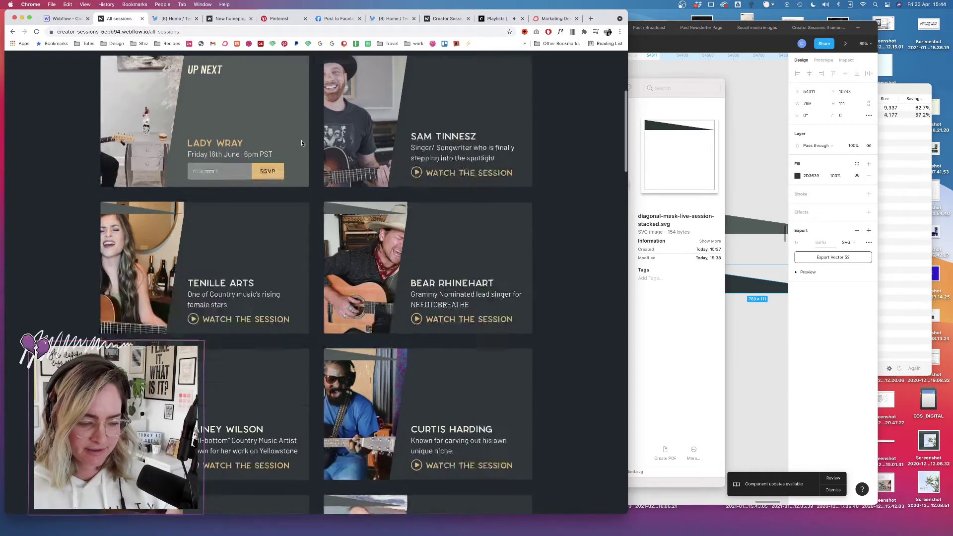
- Return to the Webflow Designer and set the small play icon's right padding to 8 px at the tablet breakpoint
{"action": "left_click", "coordinate": [62, 18]}
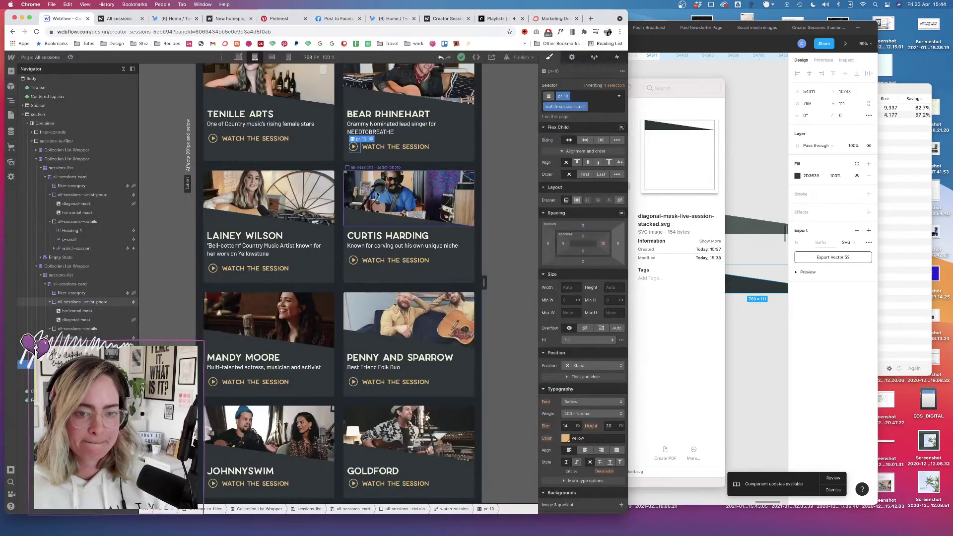
{"action": "scroll", "coordinate": [378, 208], "scroll_direction": "up", "scroll_amount": 1}
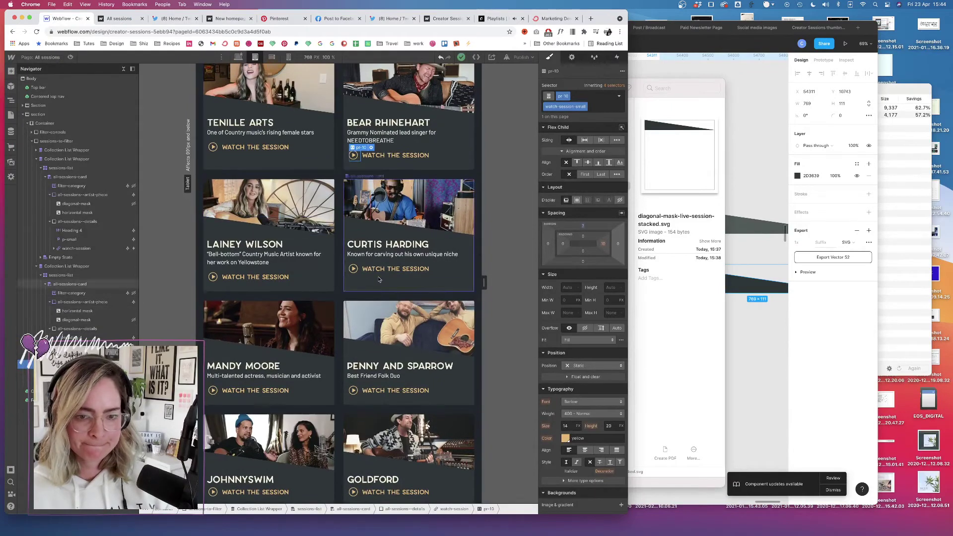
{"action": "left_click", "coordinate": [575, 100]}
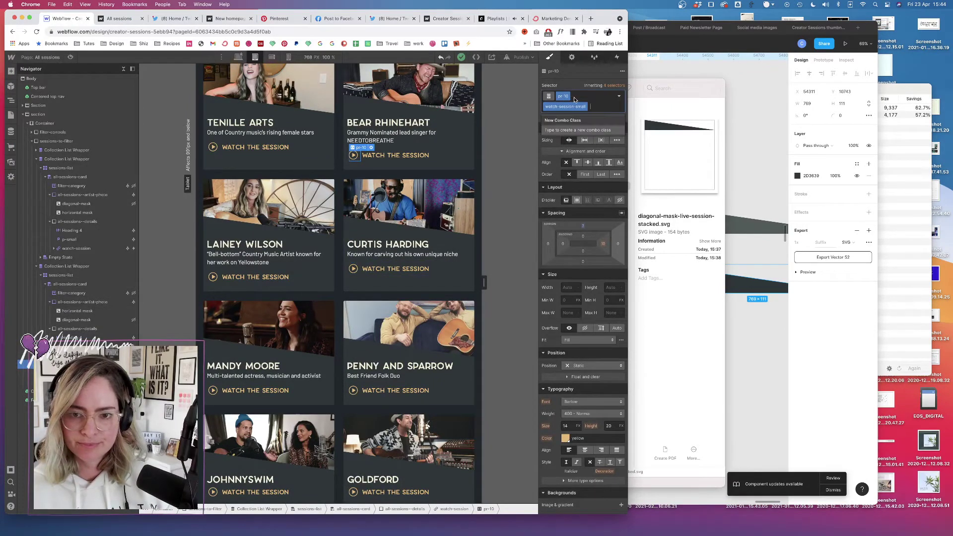
{"action": "key", "text": "Escape"}
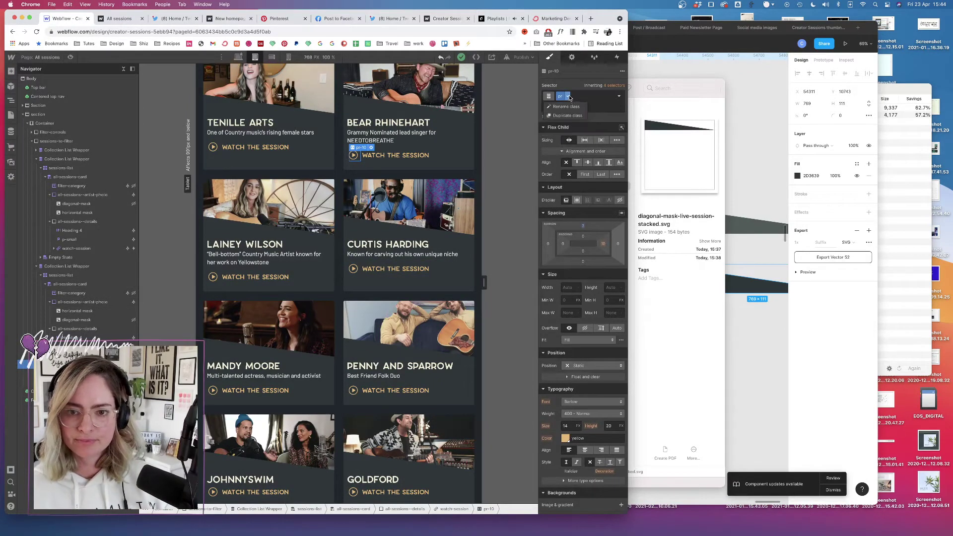
{"action": "left_click", "coordinate": [604, 244]}
{"action": "type", "text": "7"}
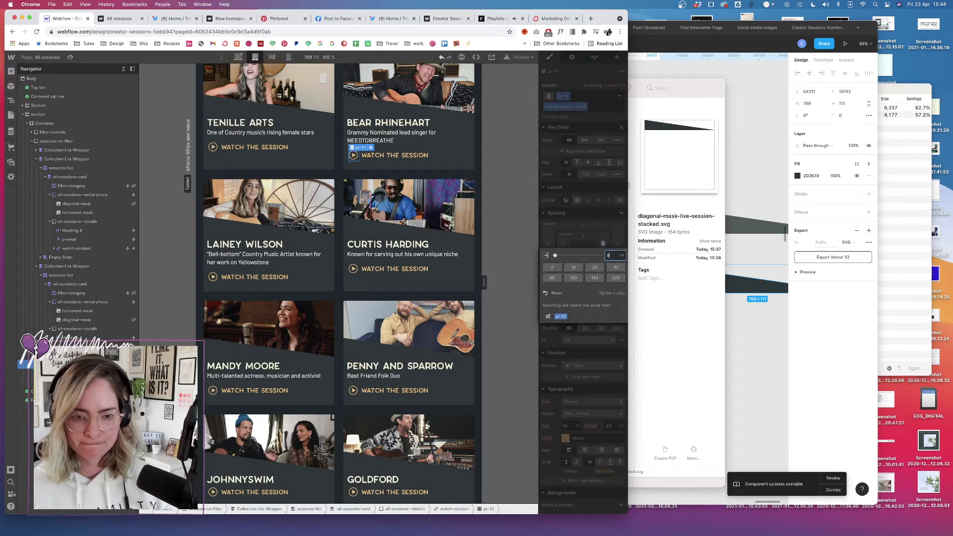
{"action": "key", "text": "Up"}
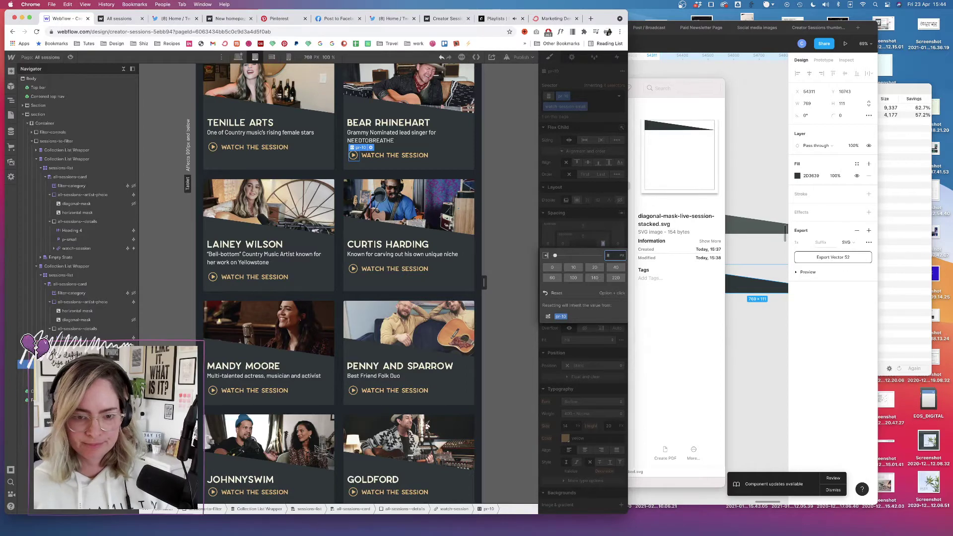
{"action": "left_click", "coordinate": [592, 192]}
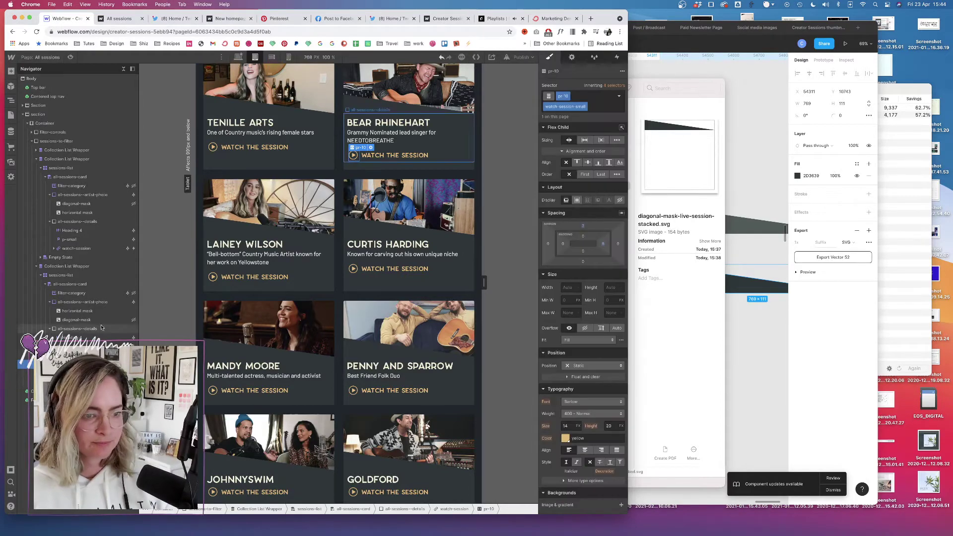
- Apply the existing link-text-small combo class to the "Watch the session" text in the Sam Tinnesz card
{"action": "scroll", "coordinate": [260, 182], "scroll_direction": "up", "scroll_amount": 2}
{"action": "scroll", "coordinate": [259, 182], "scroll_direction": "up", "scroll_amount": 5}
{"action": "left_click", "coordinate": [265, 199]}
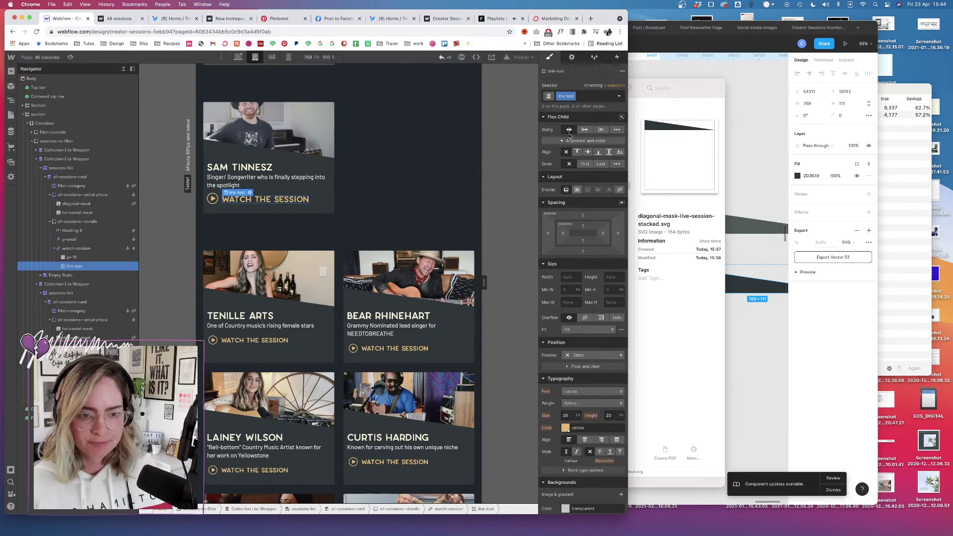
{"action": "left_click", "coordinate": [591, 98]}
{"action": "type", "text": "link-text-small"}
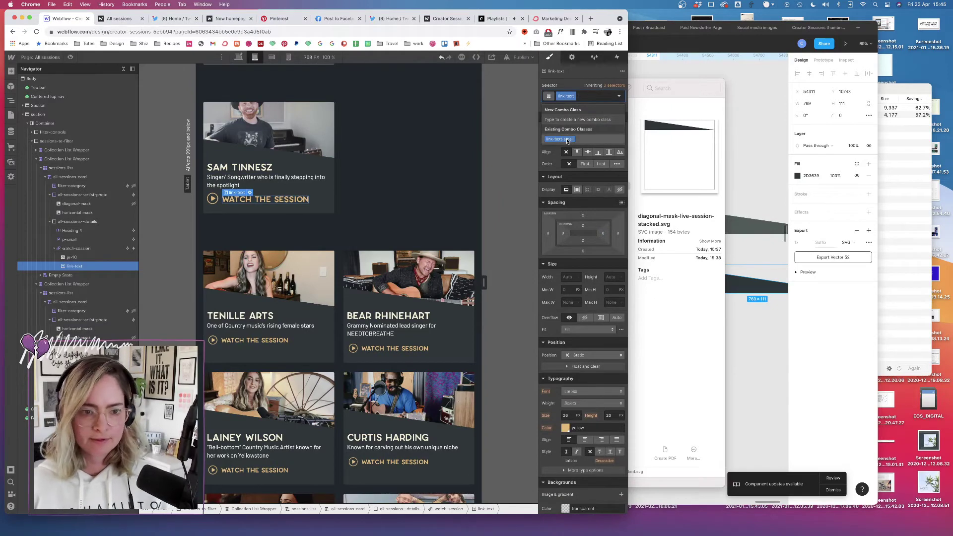
{"action": "key", "text": "Return"}
- Apply the existing watch-session-small combo class to the play icon in the Sam Tinnesz card
{"action": "left_click", "coordinate": [213, 198]}
{"action": "left_click", "coordinate": [591, 96]}
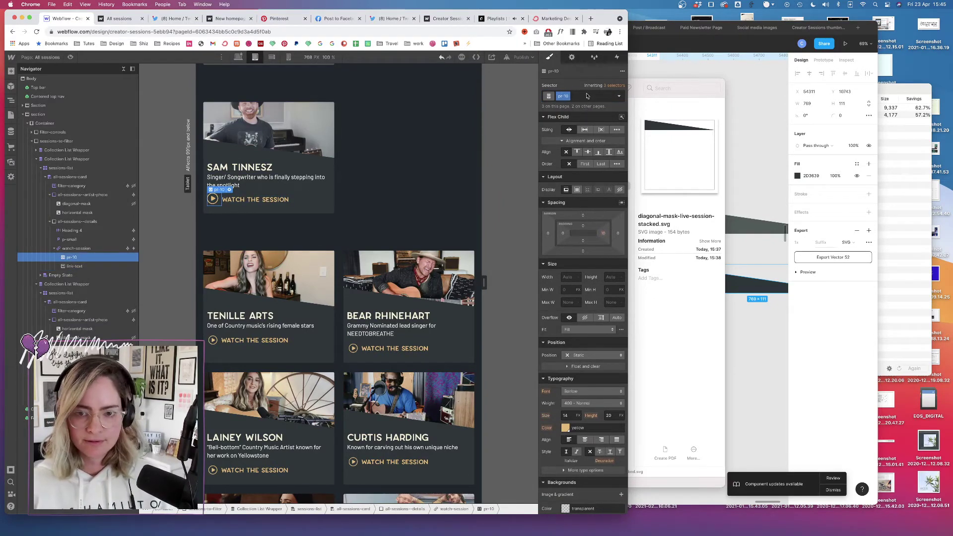
{"action": "left_click", "coordinate": [571, 141]}
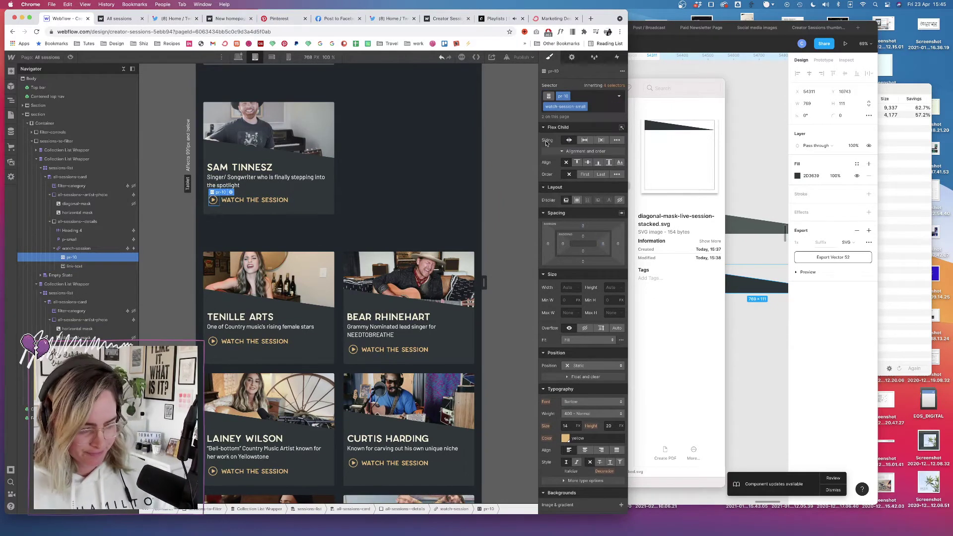
- Reload the published All sessions page, then return to the Designer and review the tablet session cards
{"action": "left_click", "coordinate": [128, 21]}
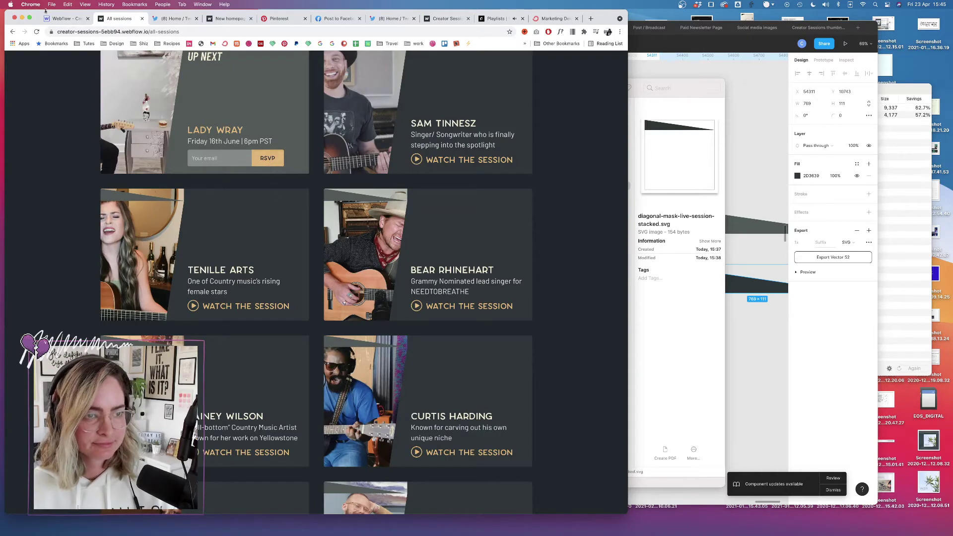
{"action": "left_click", "coordinate": [36, 31]}
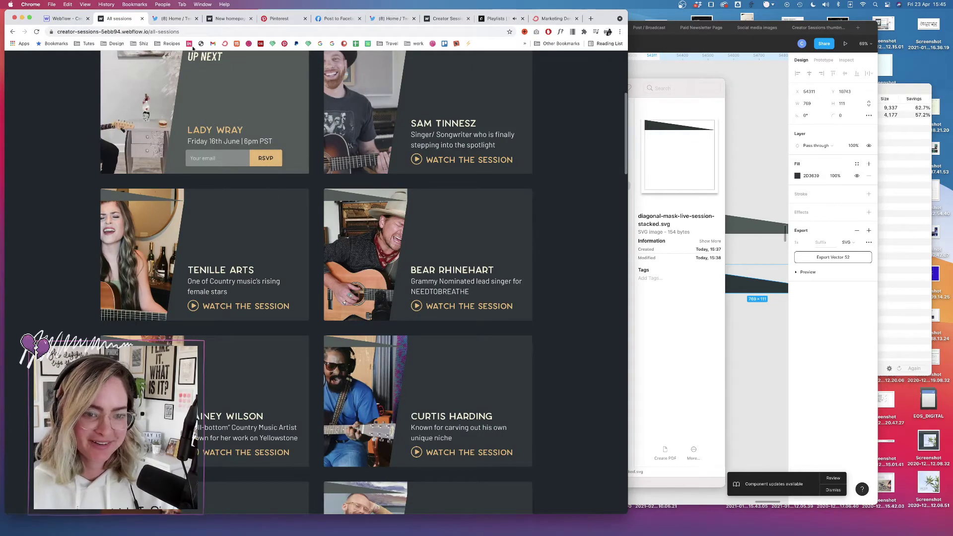
{"action": "left_click", "coordinate": [63, 18]}
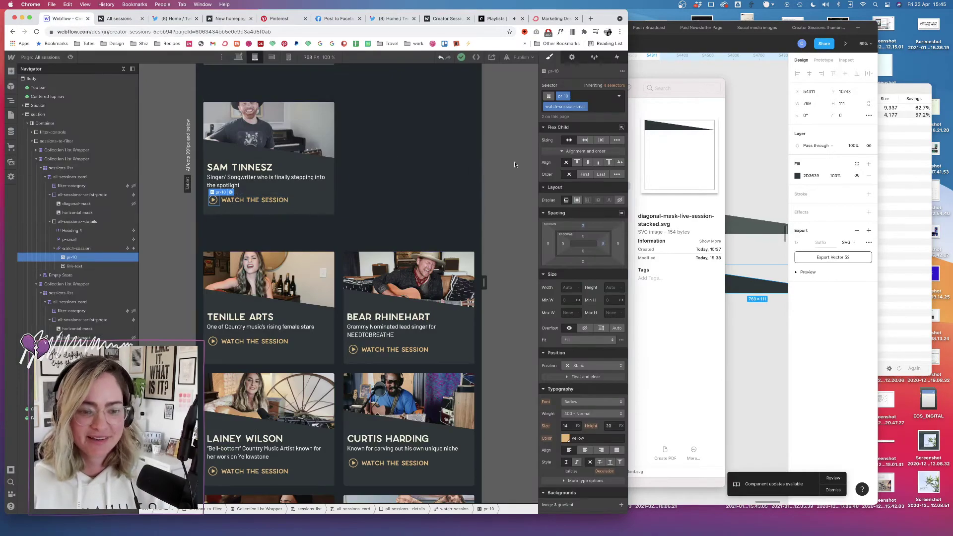
{"action": "scroll", "coordinate": [431, 231], "scroll_direction": "down", "scroll_amount": 6}
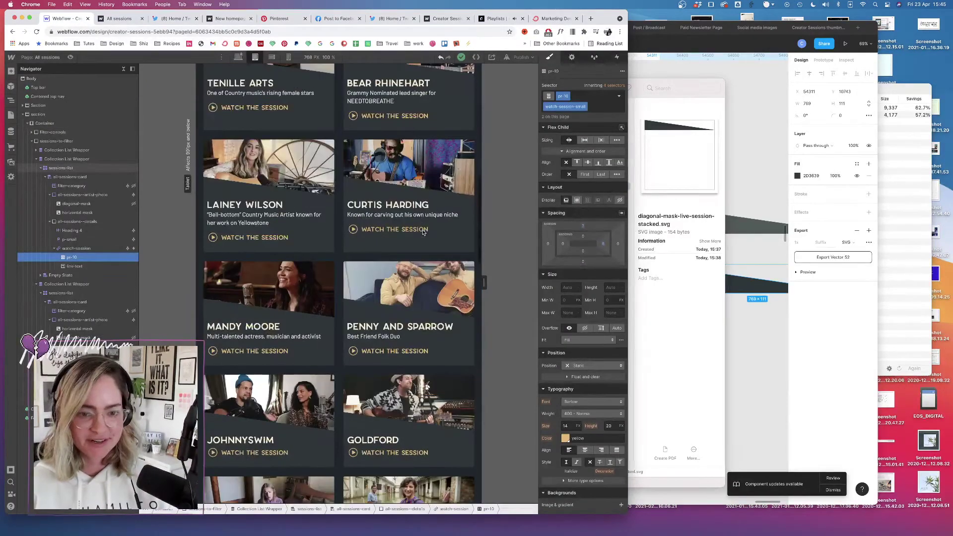
{"action": "scroll", "coordinate": [423, 233], "scroll_direction": "down", "scroll_amount": 11}
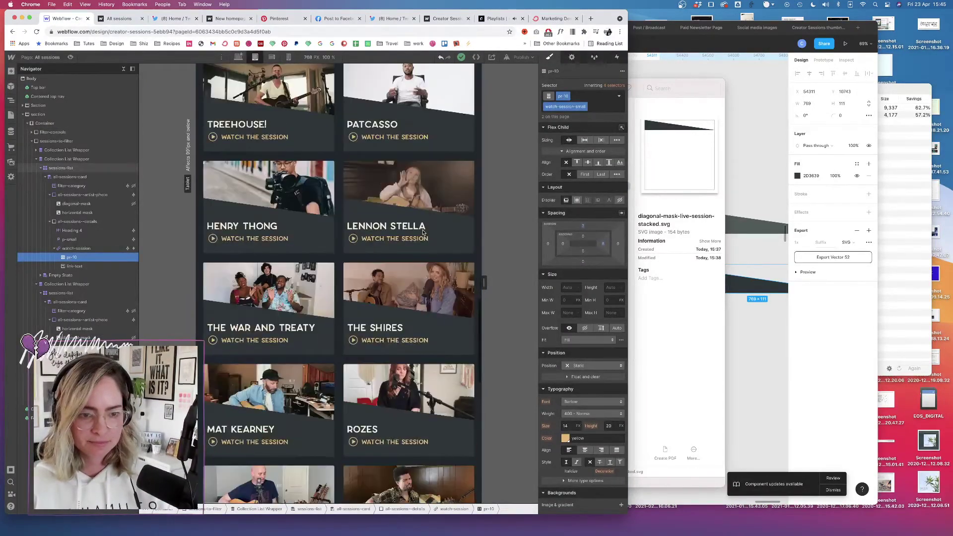
{"action": "scroll", "coordinate": [423, 232], "scroll_direction": "up", "scroll_amount": 12}
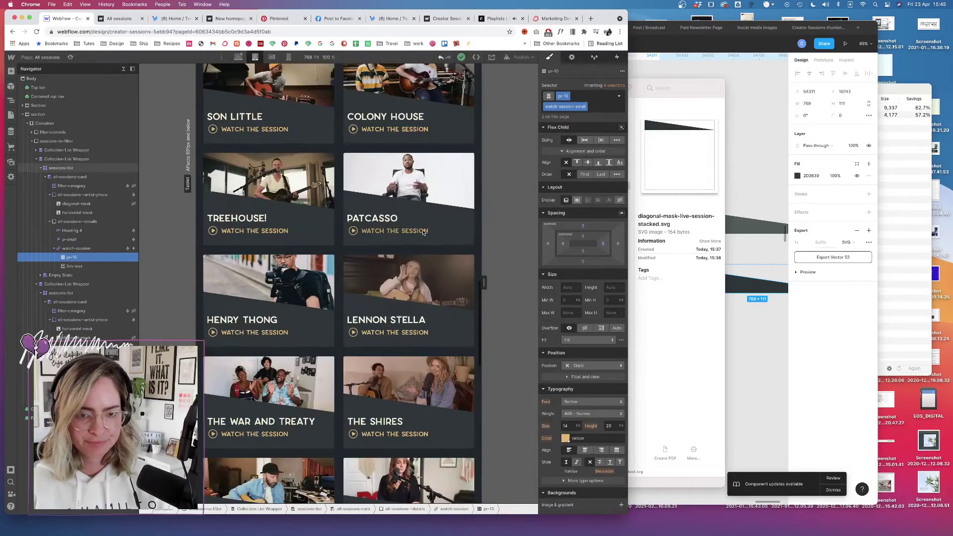
- Switch to the desktop breakpoint, widen the browser window, and set the link-text-small font size to 20 px
{"action": "left_click", "coordinate": [239, 57]}
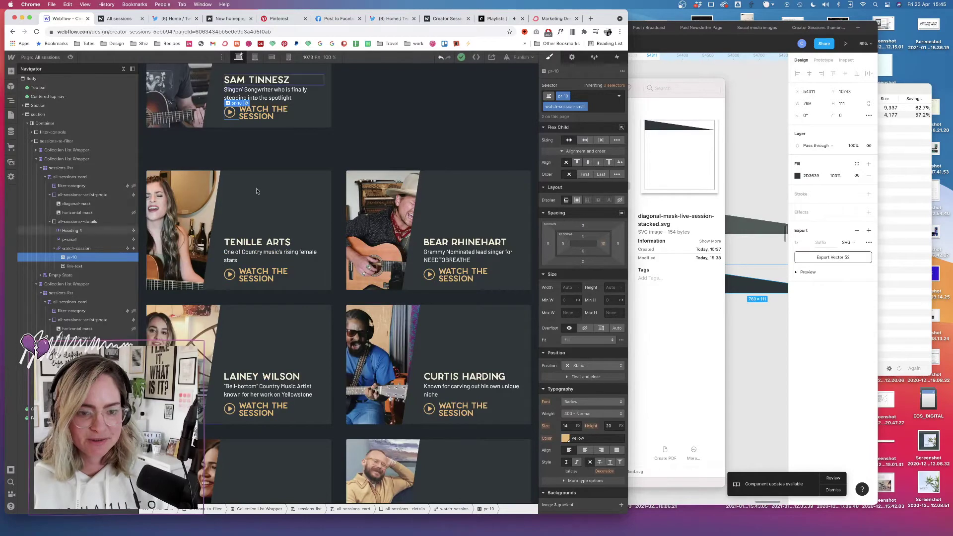
{"action": "left_click", "coordinate": [271, 273]}
{"action": "left_click", "coordinate": [271, 272]}
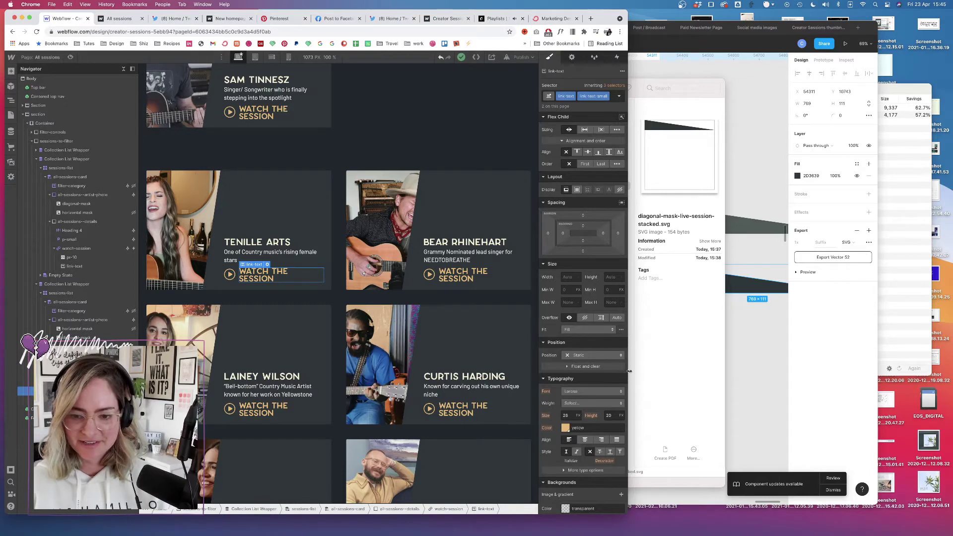
{"action": "left_click_drag", "start_coordinate": [715, 367], "coordinate": [797, 367]}
{"action": "left_click", "coordinate": [733, 414]}
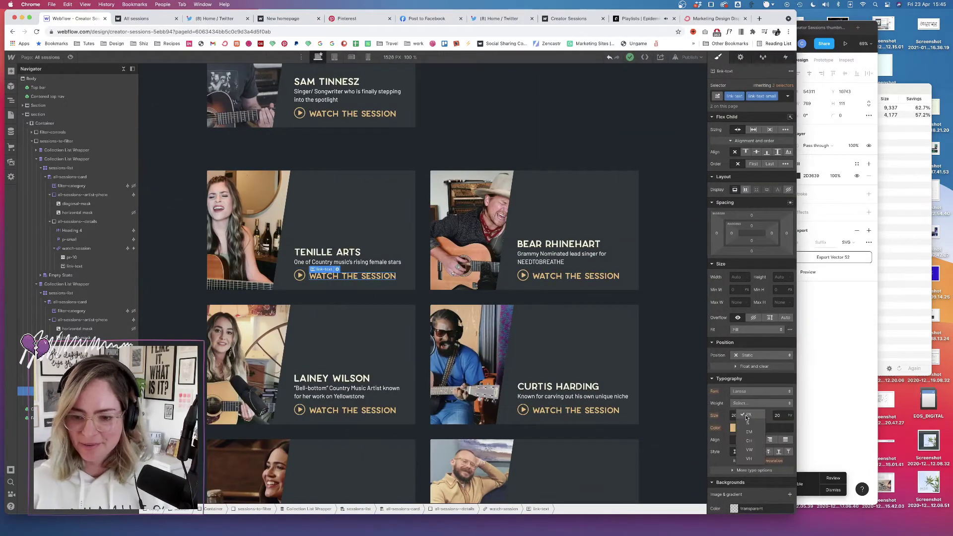
{"action": "left_click", "coordinate": [734, 415]}
{"action": "key", "text": "Down"}
{"action": "key", "text": "Down"}
{"action": "key", "text": "Down"}
{"action": "key", "text": "Down"}
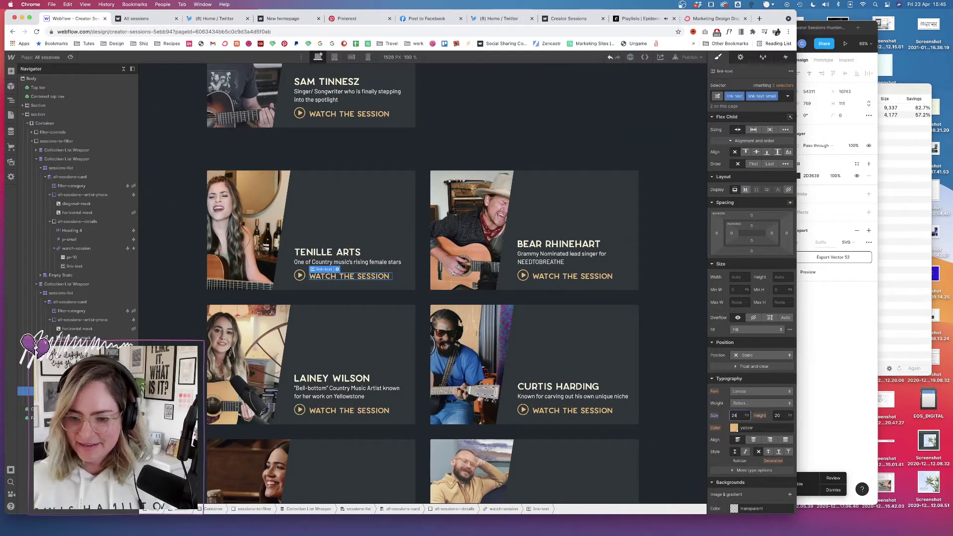
{"action": "key", "text": "Down"}
{"action": "key", "text": "Down"}
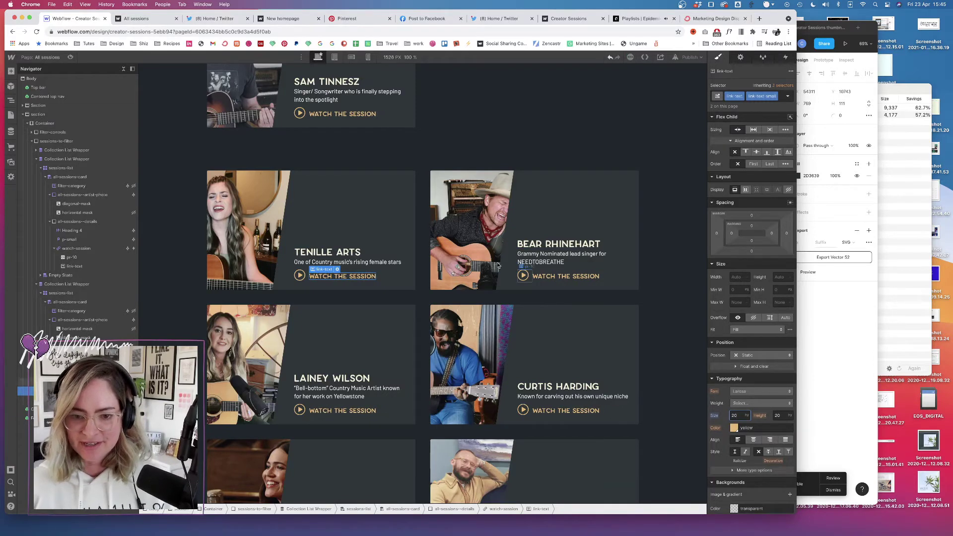
- Give the desktop small play icon a 3 px top margin and 8 px right padding
{"action": "left_click", "coordinate": [524, 277]}
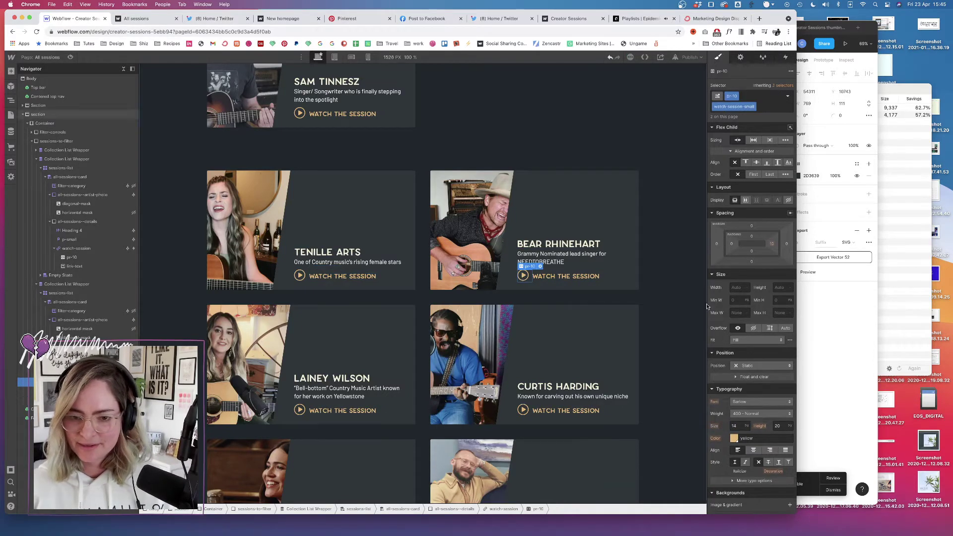
{"action": "left_click", "coordinate": [753, 227]}
{"action": "type", "text": "3"}
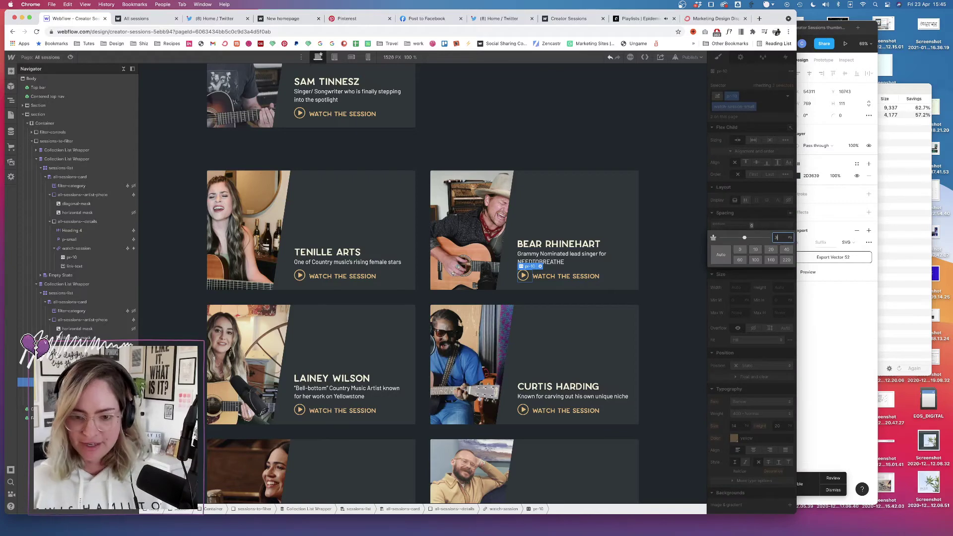
{"action": "key", "text": "Return"}
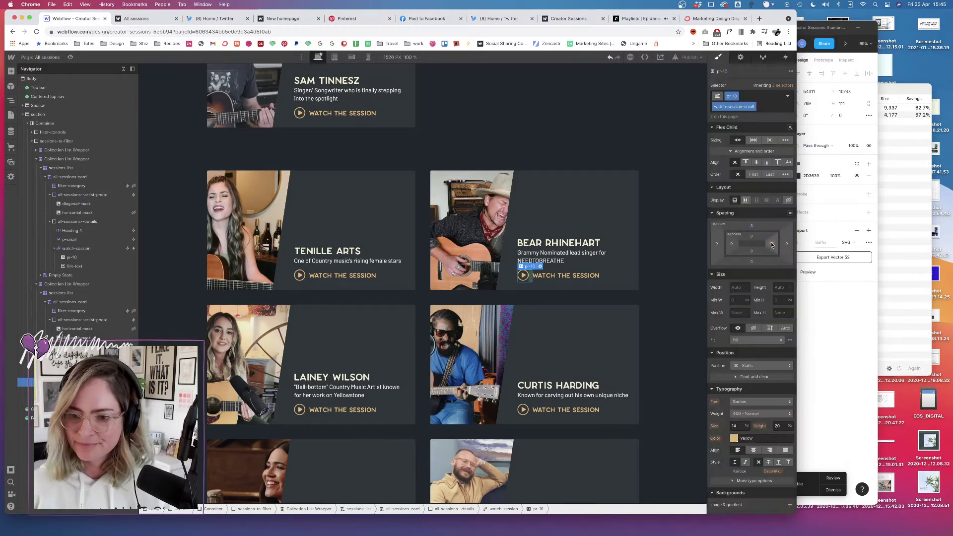
{"action": "left_click", "coordinate": [771, 243]}
{"action": "type", "text": "8"}
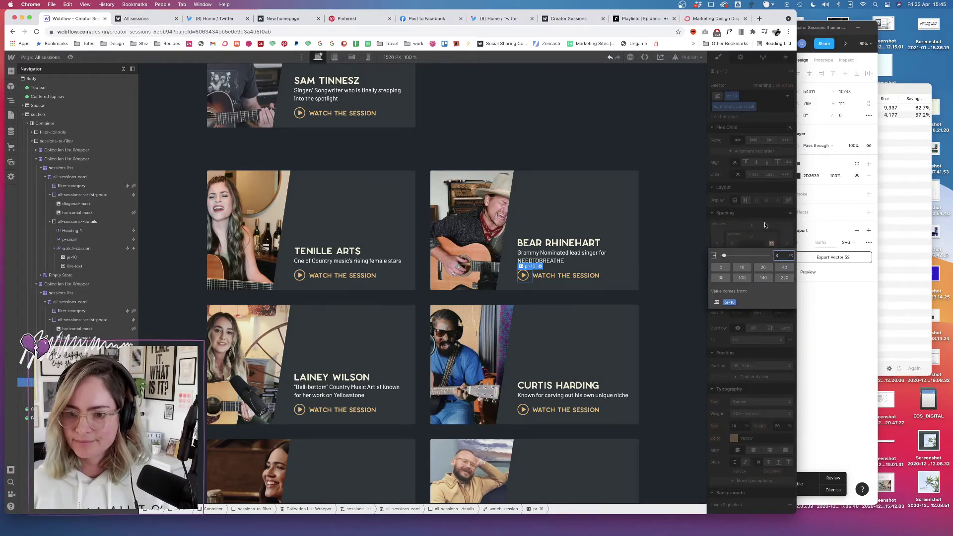
{"action": "key", "text": "Return"}
- Add a Scale transform of 0.8 on X and Y to the small play icon at the desktop breakpoint
{"action": "scroll", "coordinate": [768, 438], "scroll_direction": "down", "scroll_amount": 5}
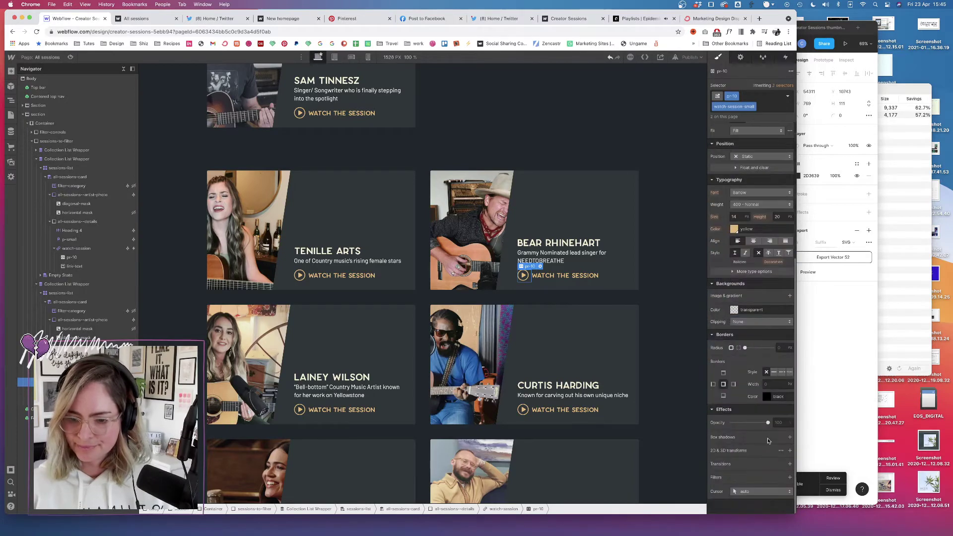
{"action": "left_click", "coordinate": [791, 451]}
{"action": "left_click", "coordinate": [749, 406]}
{"action": "left_click", "coordinate": [774, 421]}
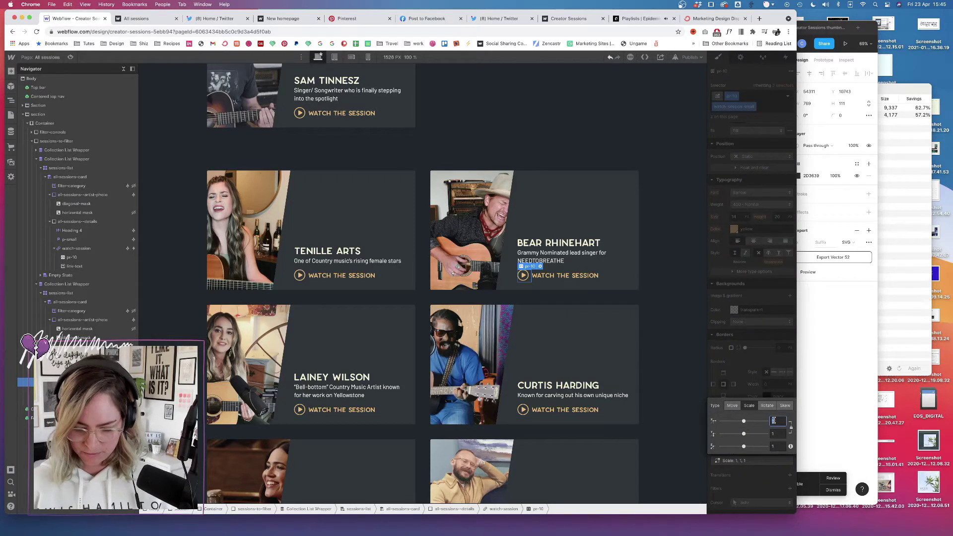
{"action": "type", "text": "0.8"}
{"action": "key", "text": "Return"}
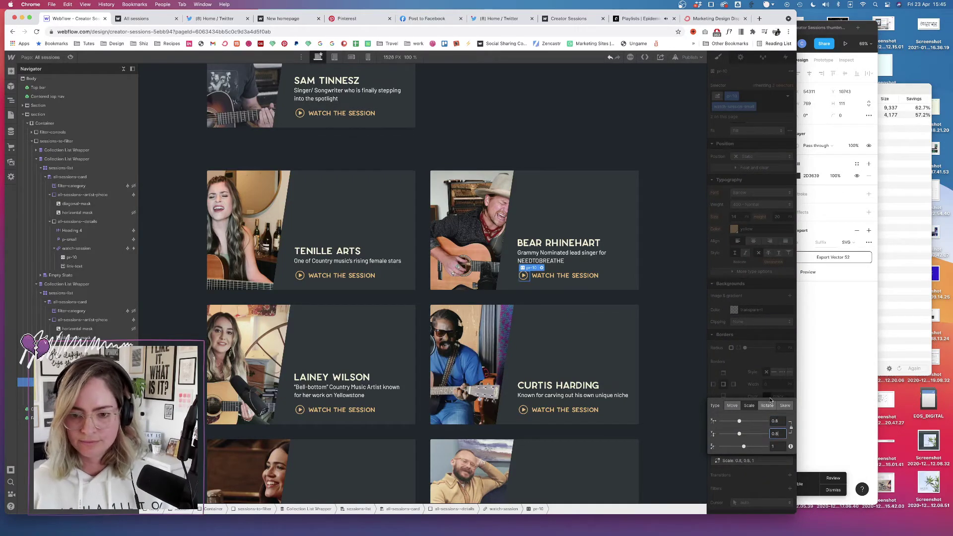
{"action": "left_click", "coordinate": [741, 363]}
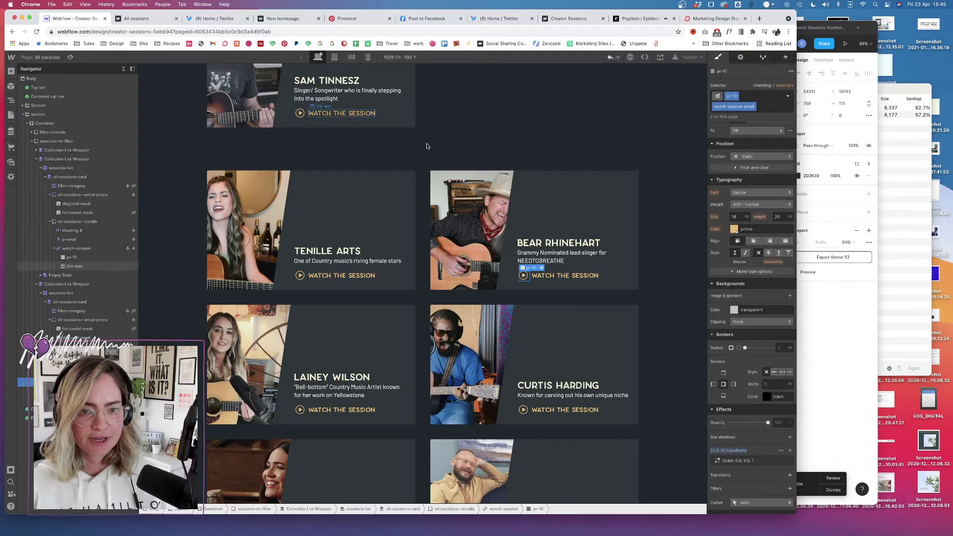
- Preview the desktop session cards to check their links and play icons, then view the published All sessions page
{"action": "scroll", "coordinate": [428, 145], "scroll_direction": "up", "scroll_amount": 3}
{"action": "left_click", "coordinate": [70, 57]}
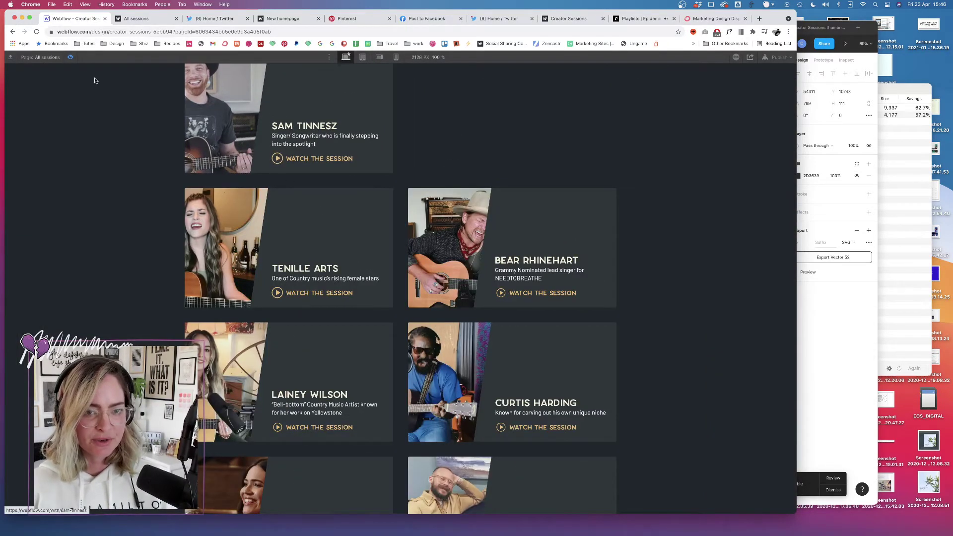
{"action": "left_click", "coordinate": [72, 58]}
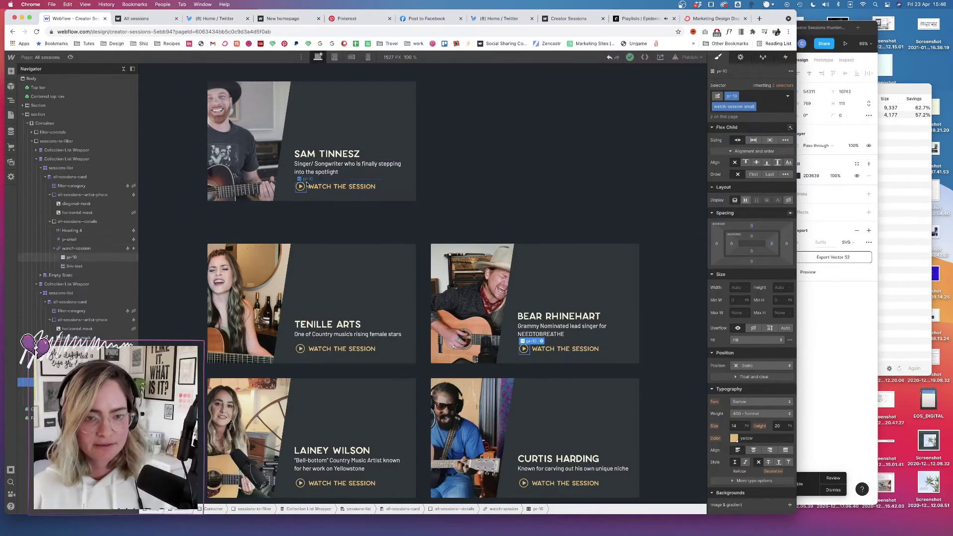
{"action": "left_click", "coordinate": [70, 57]}
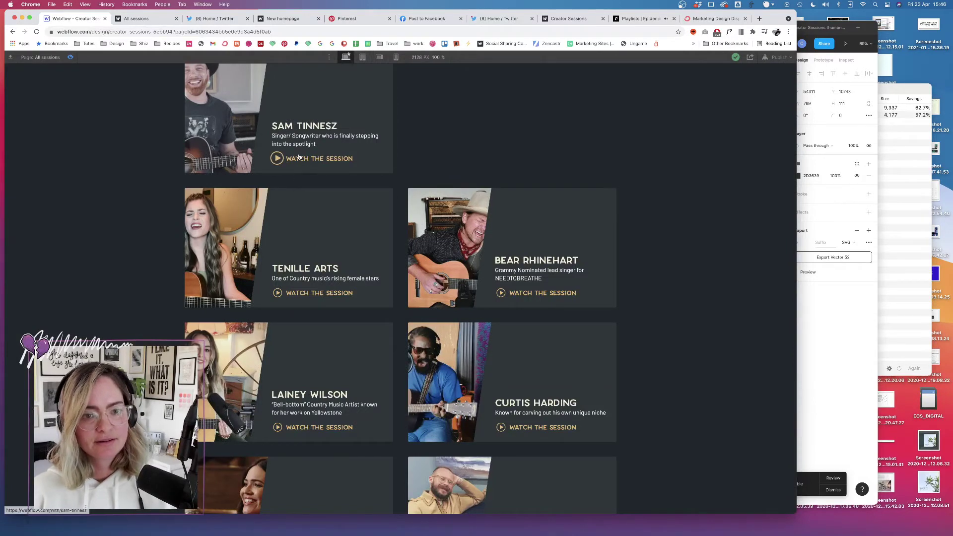
{"action": "left_click", "coordinate": [71, 58]}
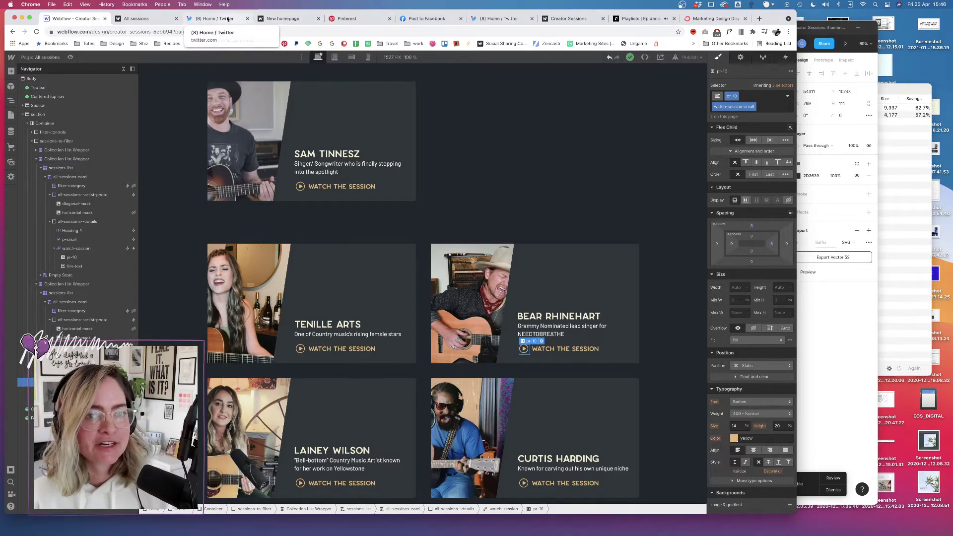
{"action": "left_click", "coordinate": [158, 19]}
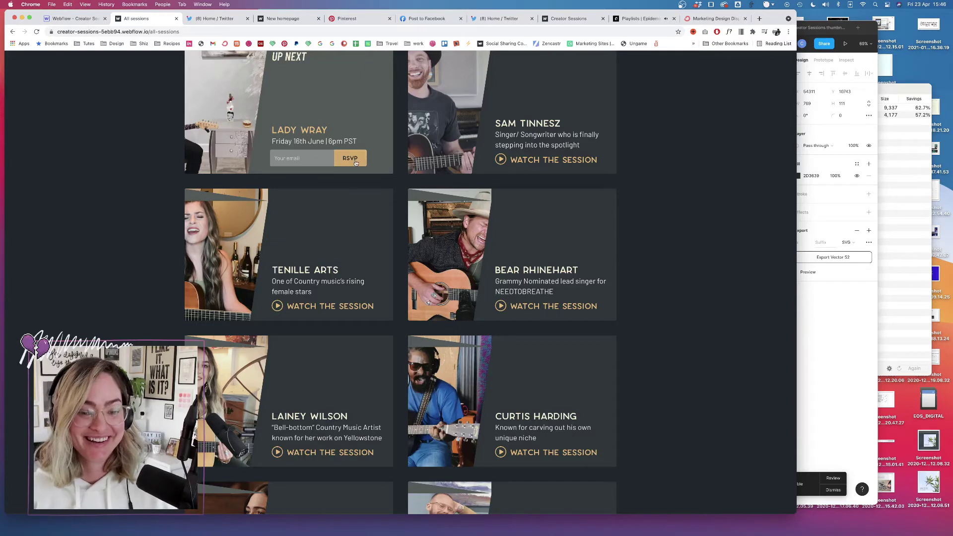
- Switch back to the Webflow designer and apply the existing mb-5 class to the Mandy Moore card's heading
{"action": "left_click", "coordinate": [78, 21]}
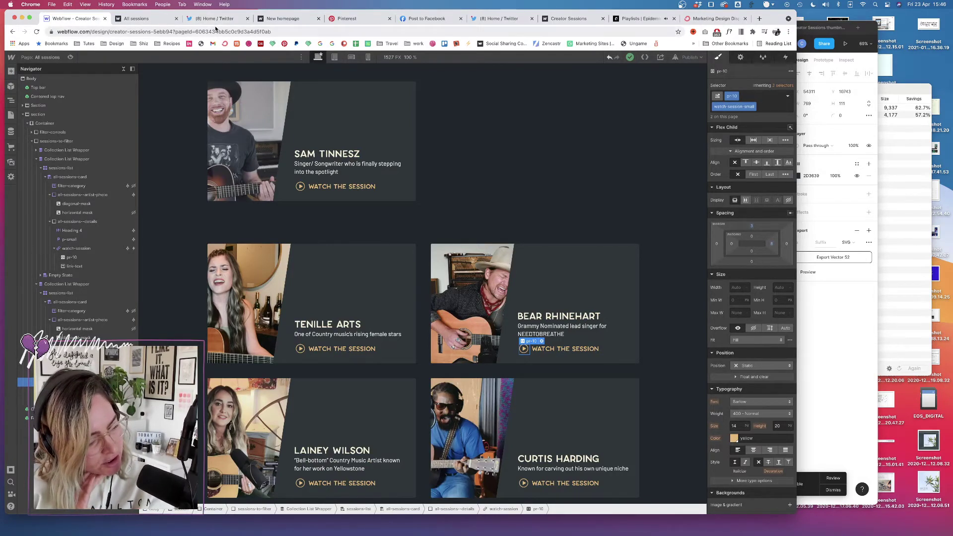
{"action": "scroll", "coordinate": [395, 261], "scroll_direction": "down", "scroll_amount": 7}
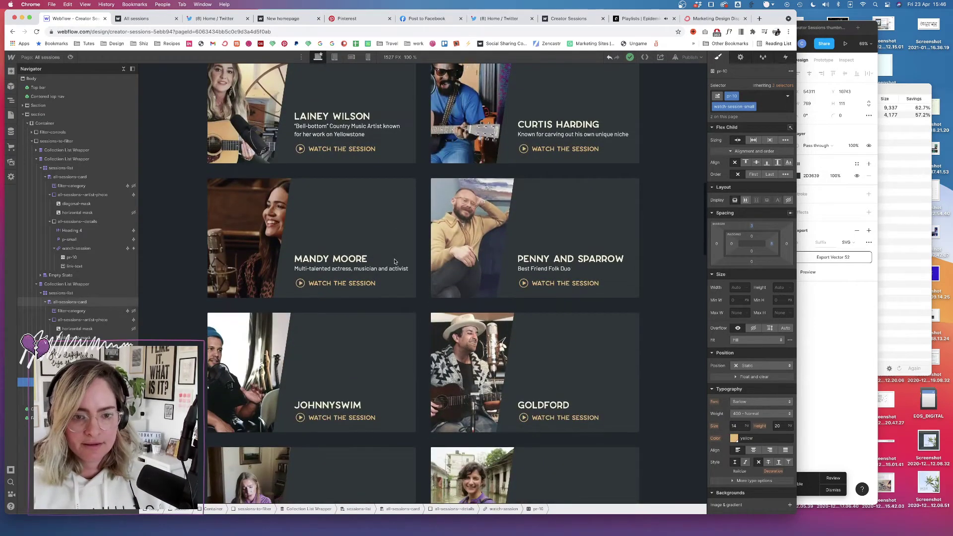
{"action": "left_click", "coordinate": [336, 263]}
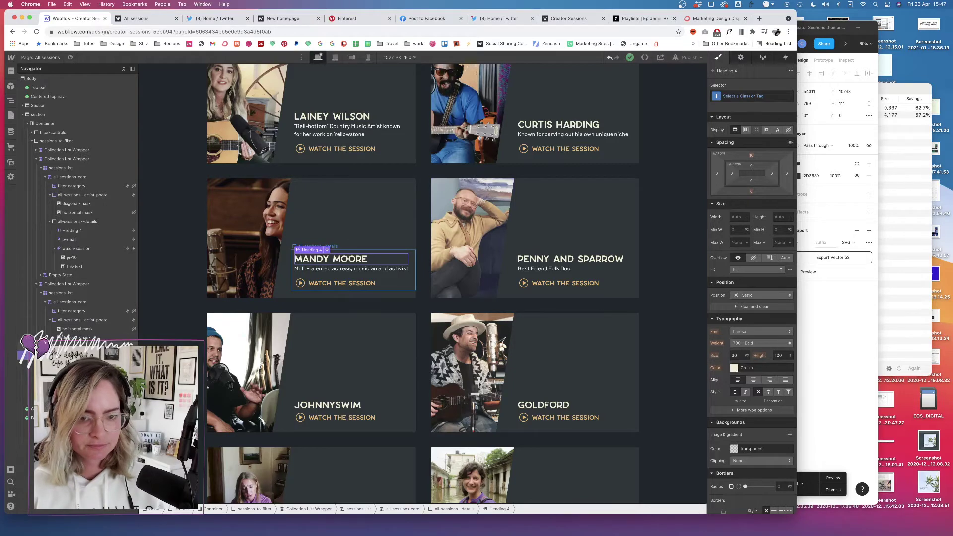
{"action": "left_click", "coordinate": [749, 95]}
{"action": "type", "text": "mb"}
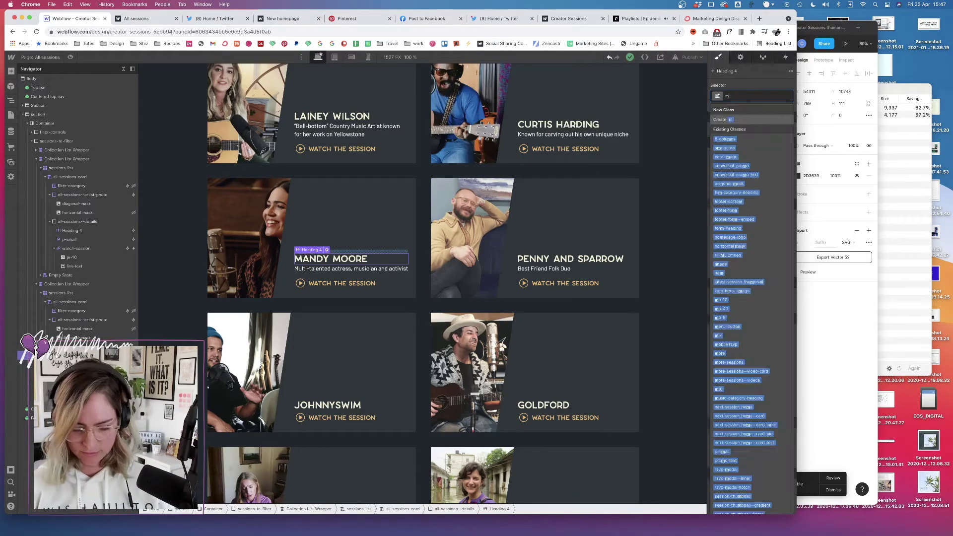
{"action": "left_click", "coordinate": [719, 167]}
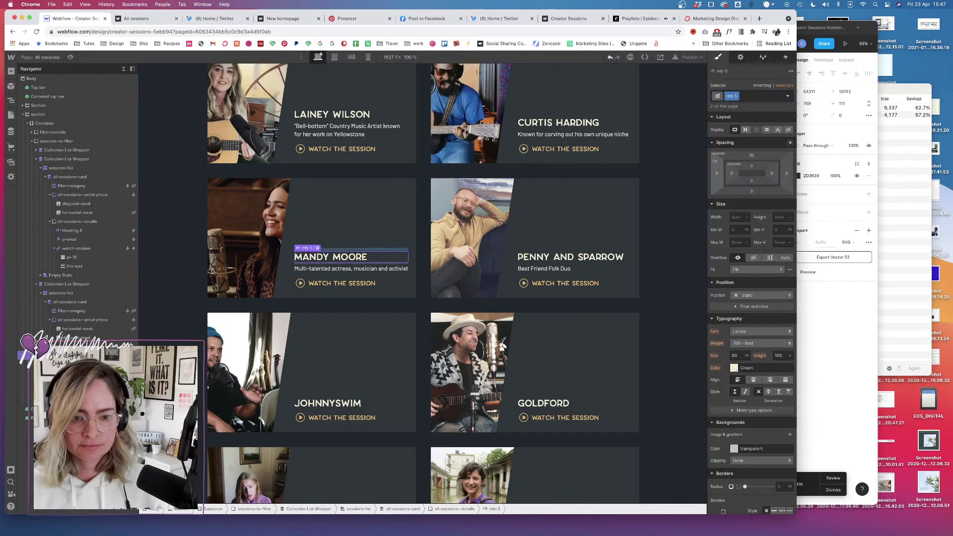
- Apply the mb-5 class to the Sam Tinnesz card's heading
{"action": "scroll", "coordinate": [316, 160], "scroll_direction": "up", "scroll_amount": 10}
{"action": "left_click", "coordinate": [321, 199]}
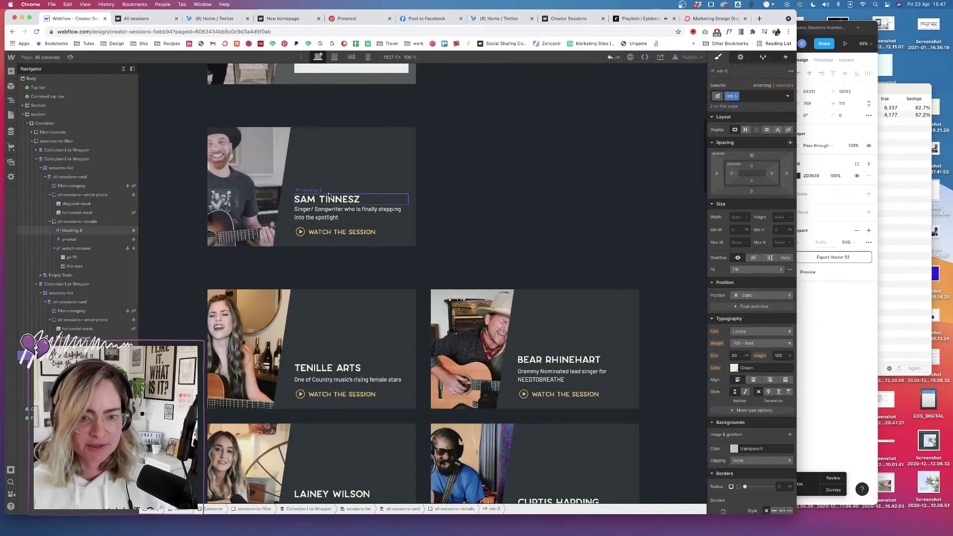
{"action": "left_click", "coordinate": [740, 95]}
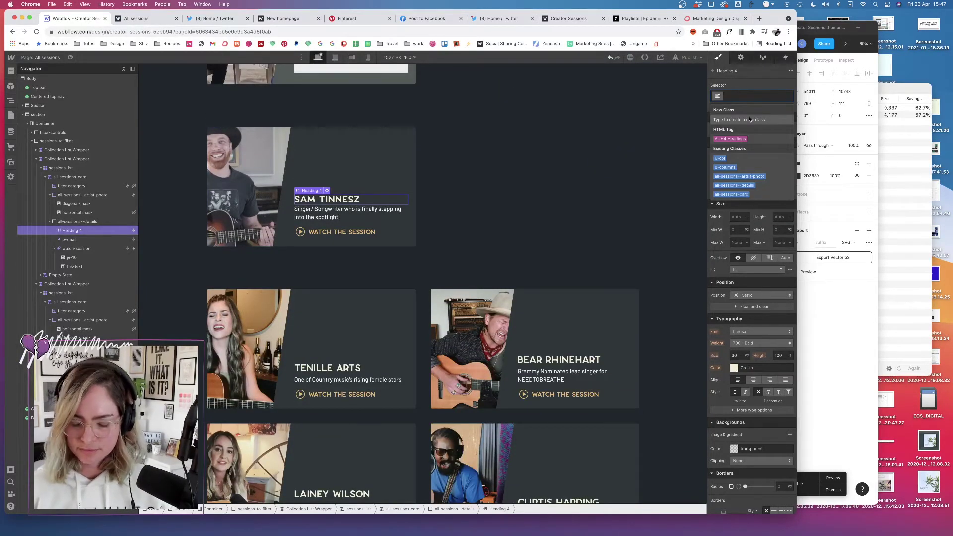
{"action": "type", "text": "mb-5"}
{"action": "key", "text": "Return"}
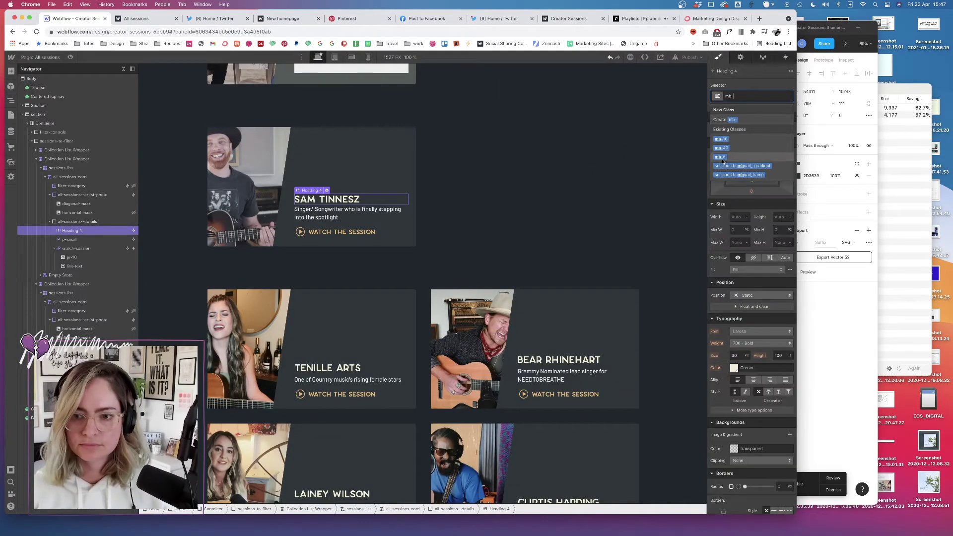
- Review the heading spacing and layout of the session cards from the page header down to the footer
{"action": "scroll", "coordinate": [428, 183], "scroll_direction": "down", "scroll_amount": 8}
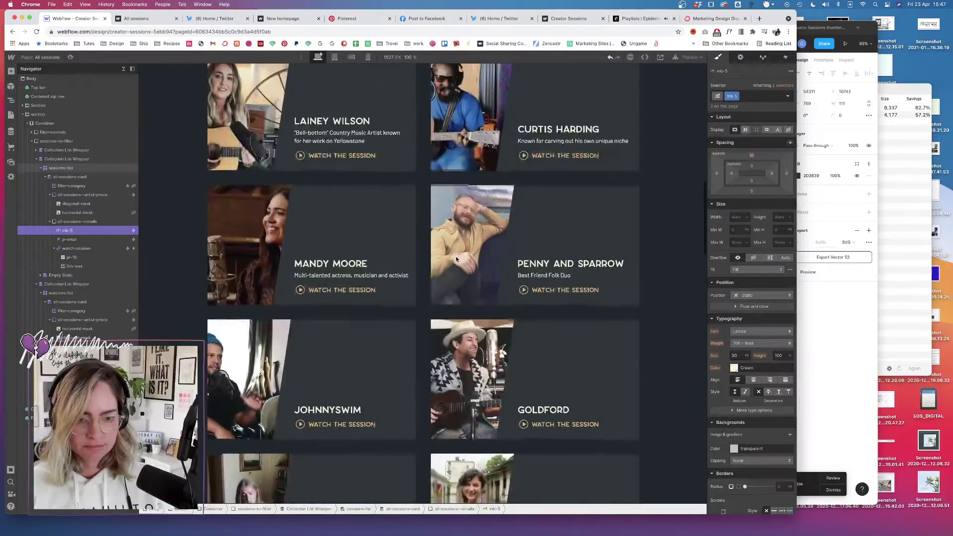
{"action": "scroll", "coordinate": [456, 256], "scroll_direction": "up", "scroll_amount": 12}
{"action": "scroll", "coordinate": [456, 256], "scroll_direction": "down", "scroll_amount": 15}
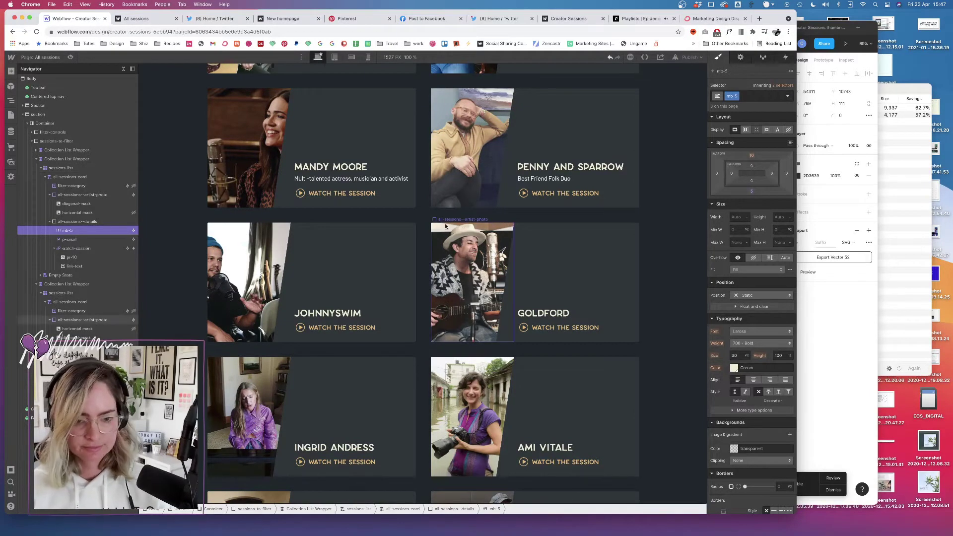
{"action": "scroll", "coordinate": [455, 254], "scroll_direction": "down", "scroll_amount": 3}
{"action": "scroll", "coordinate": [445, 227], "scroll_direction": "up", "scroll_amount": 15}
{"action": "scroll", "coordinate": [446, 227], "scroll_direction": "up", "scroll_amount": 2}
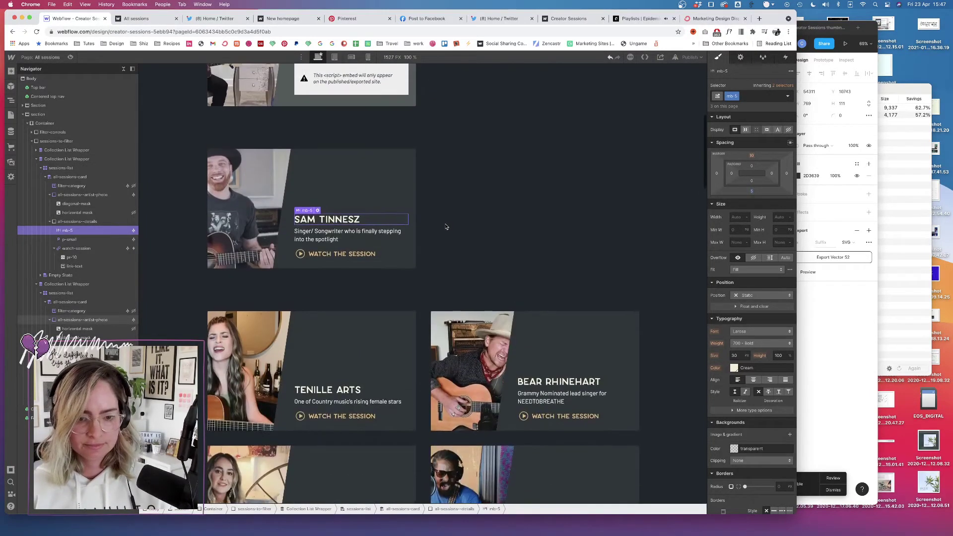
{"action": "scroll", "coordinate": [446, 227], "scroll_direction": "up", "scroll_amount": 8}
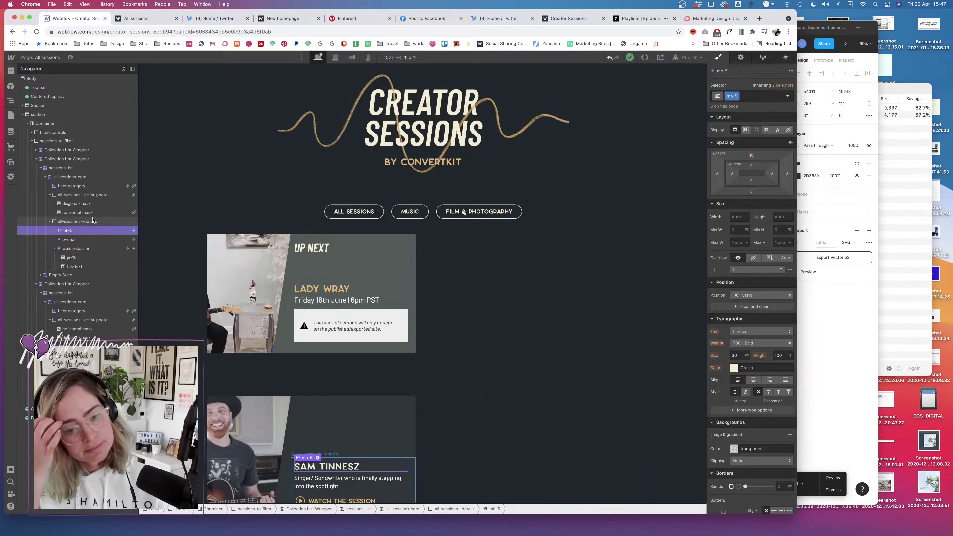
{"action": "scroll", "coordinate": [213, 278], "scroll_direction": "down", "scroll_amount": 10}
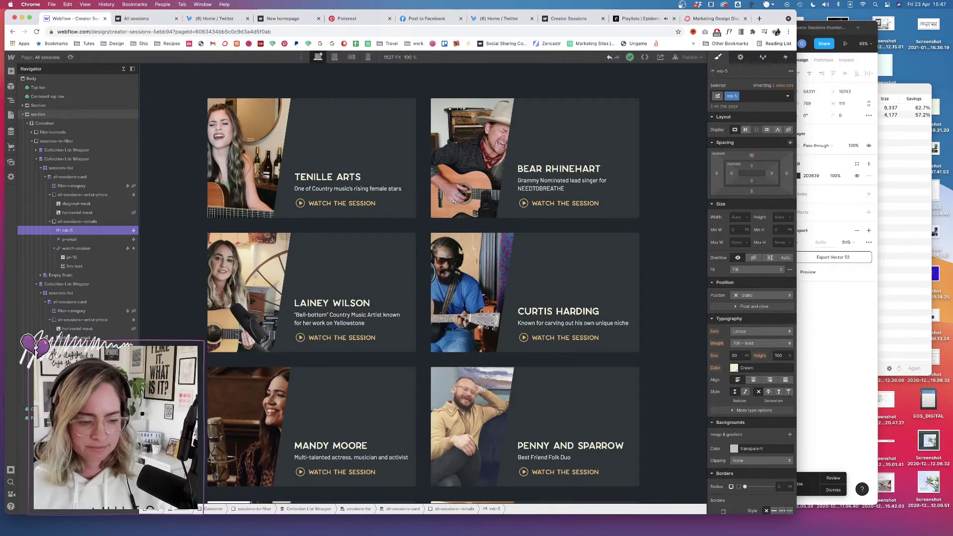
{"action": "scroll", "coordinate": [263, 260], "scroll_direction": "down", "scroll_amount": 5}
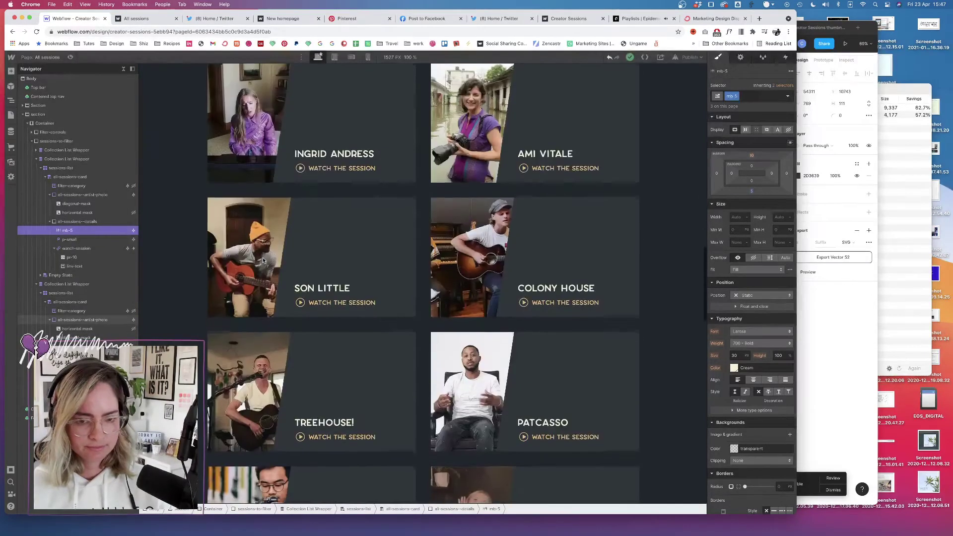
{"action": "scroll", "coordinate": [263, 260], "scroll_direction": "down", "scroll_amount": 10}
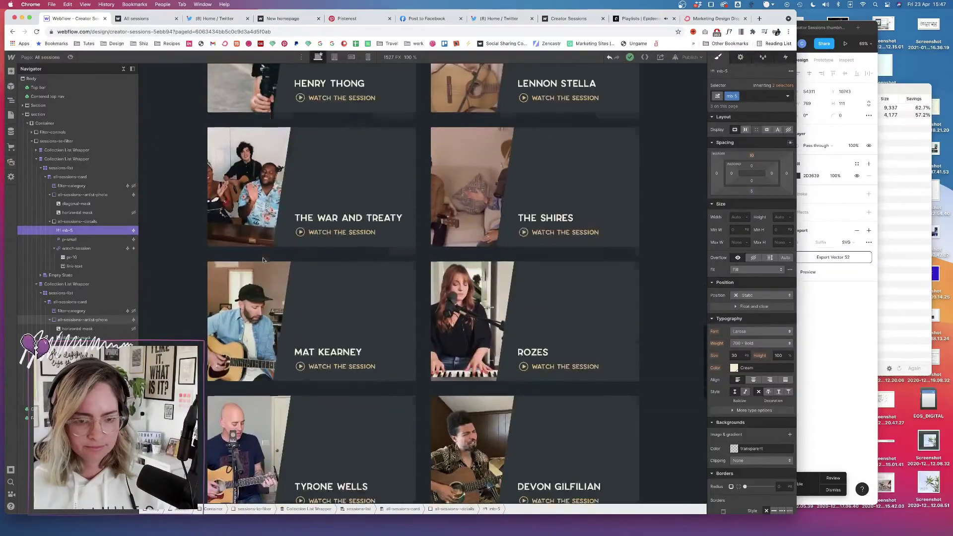
{"action": "scroll", "coordinate": [263, 261], "scroll_direction": "down", "scroll_amount": 10}
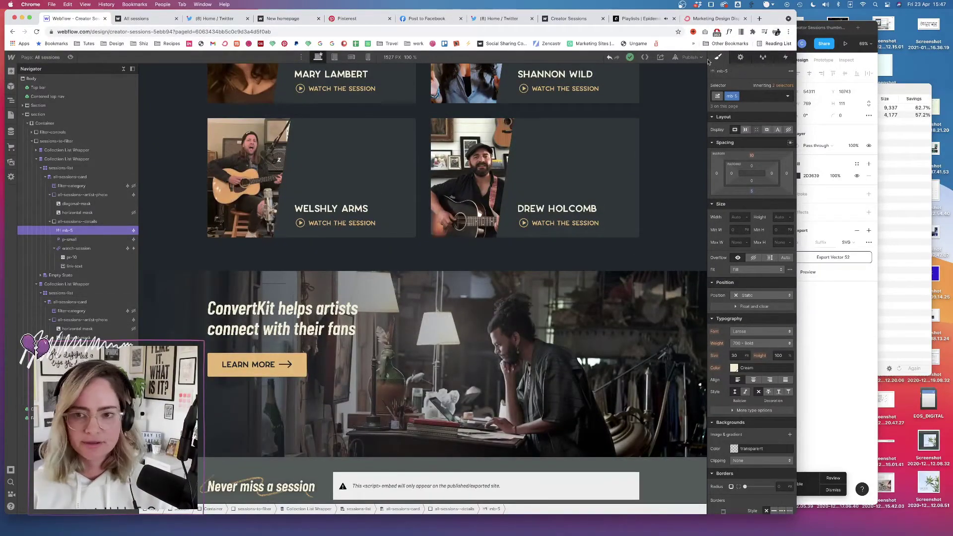
- Publish the site to its webflow.io domain and inspect the session cards on the live All sessions page
{"action": "left_click", "coordinate": [690, 57]}
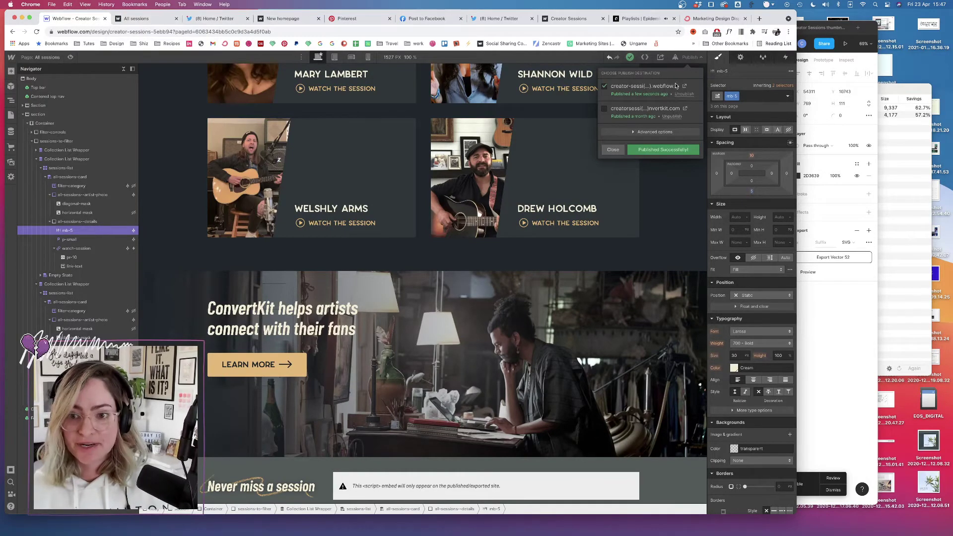
{"action": "left_click", "coordinate": [685, 87]}
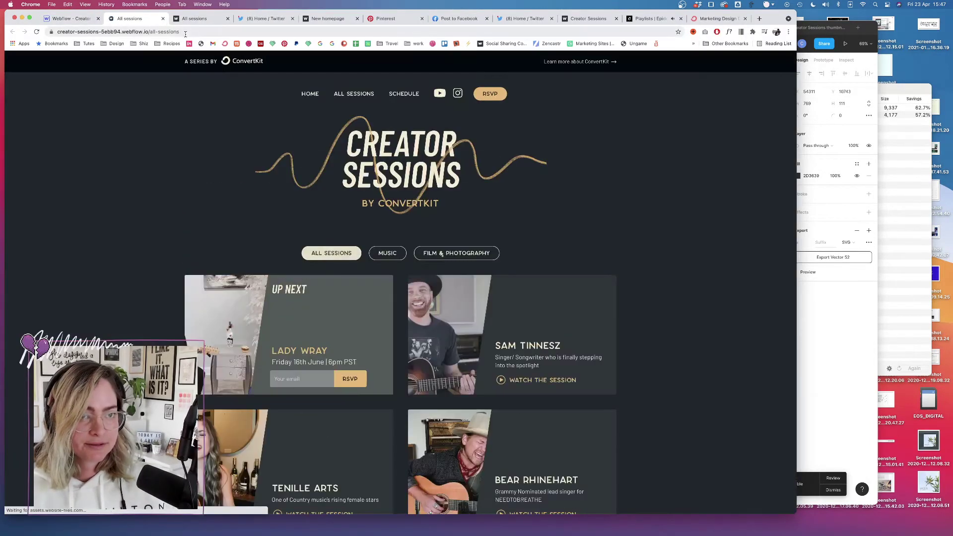
{"action": "scroll", "coordinate": [240, 289], "scroll_direction": "down", "scroll_amount": 5}
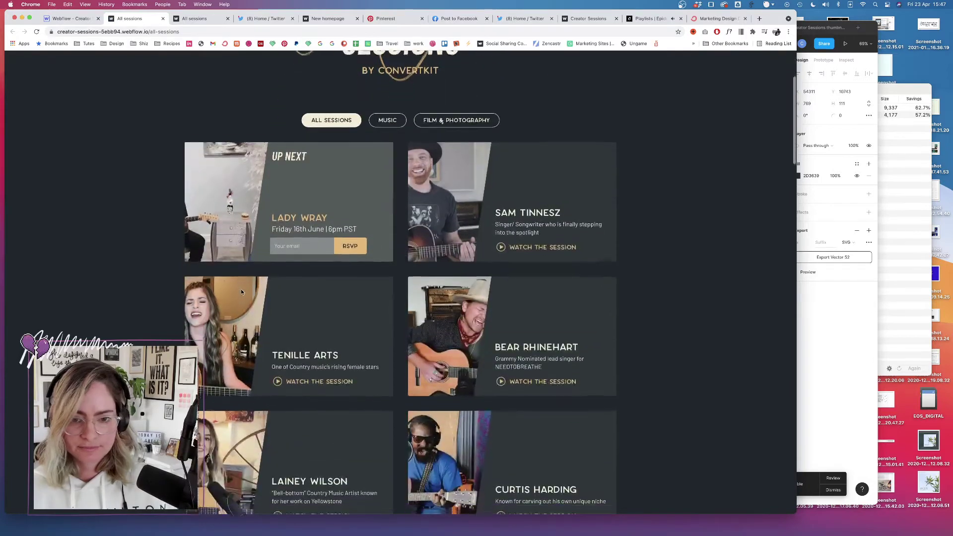
{"action": "scroll", "coordinate": [252, 348], "scroll_direction": "down", "scroll_amount": 3}
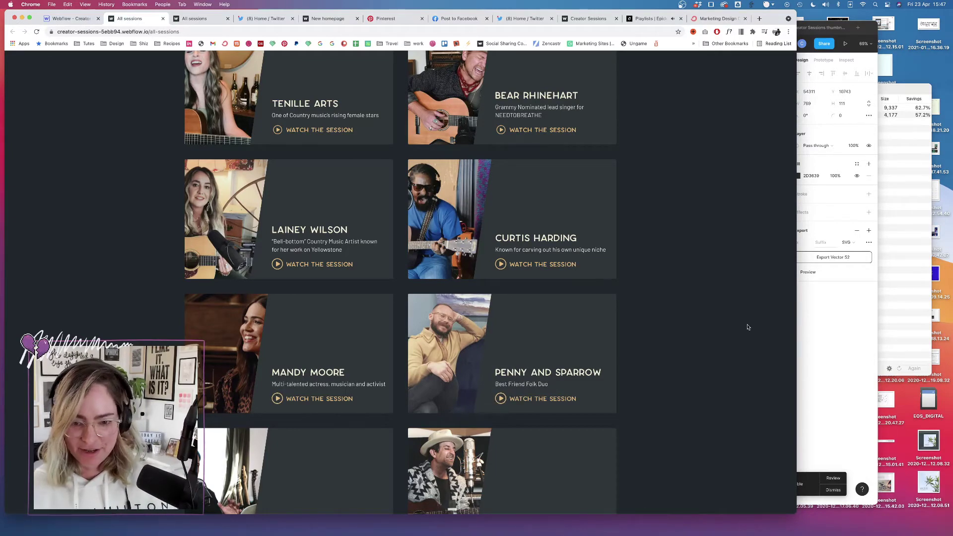
- Switch to the Creator Sessions design in Figma and inspect the WATCH THE SESSION text under the home desktop frame's Ami Vitale quote
{"action": "left_click", "coordinate": [821, 319]}
{"action": "scroll", "coordinate": [497, 325], "scroll_direction": "down", "scroll_amount": 10}
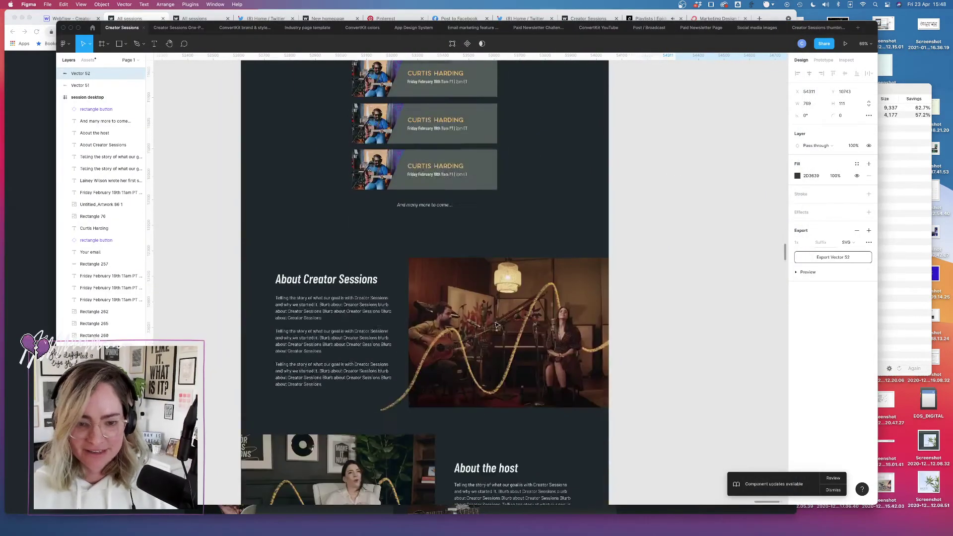
{"action": "scroll", "coordinate": [497, 325], "scroll_direction": "down", "scroll_amount": 5}
{"action": "scroll", "coordinate": [497, 326], "scroll_direction": "left", "scroll_amount": 8}
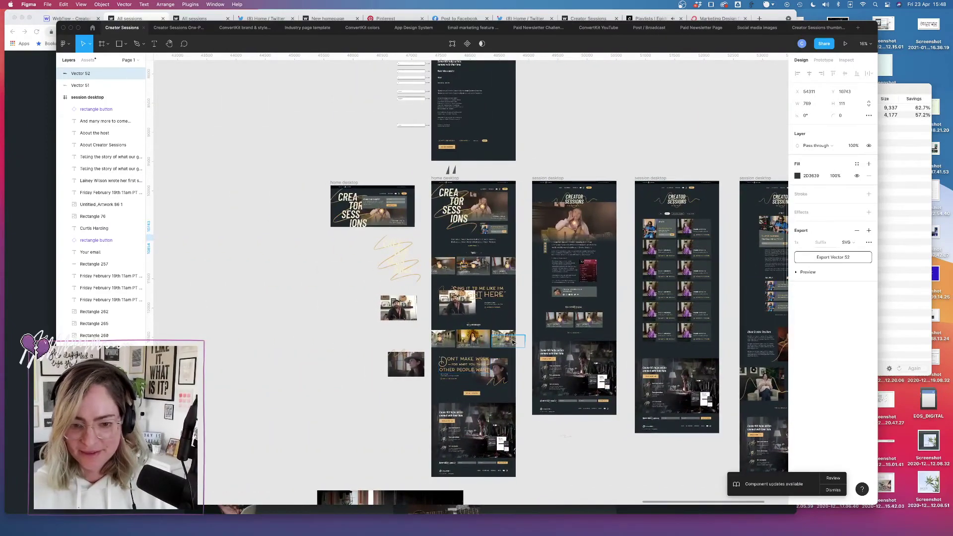
{"action": "scroll", "coordinate": [513, 342], "scroll_direction": "up", "scroll_amount": 10}
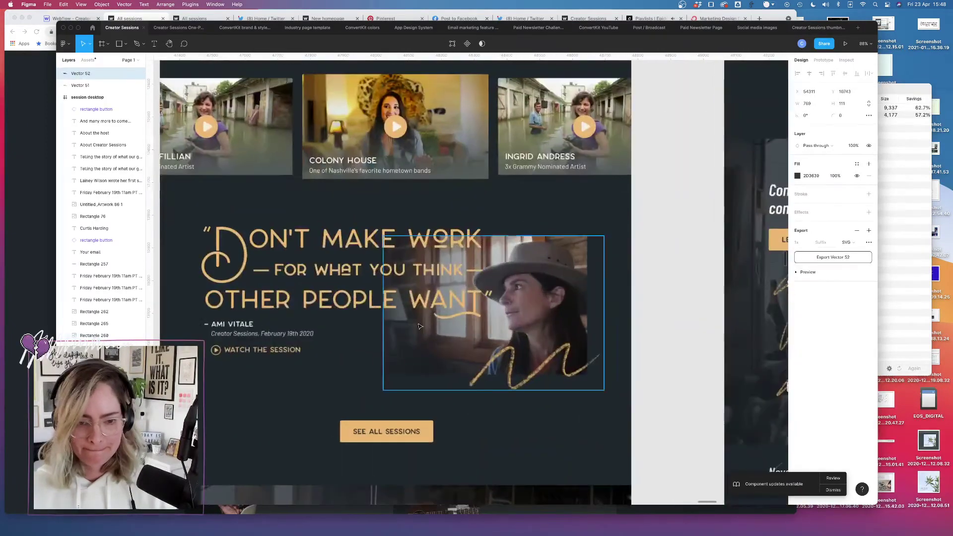
{"action": "left_click", "coordinate": [229, 351]}
{"action": "scroll", "coordinate": [229, 351], "scroll_direction": "down", "scroll_amount": 10}
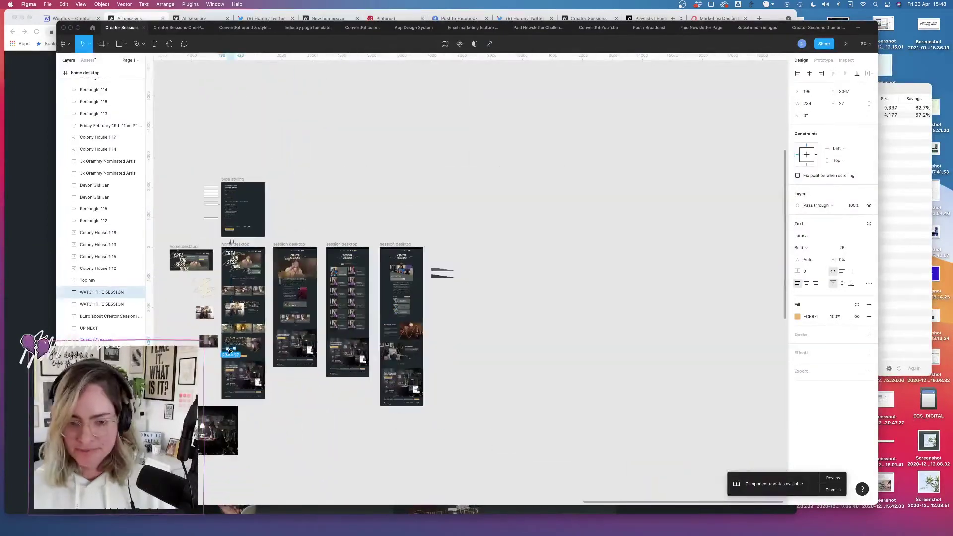
{"action": "right_click", "coordinate": [231, 300]}
- In the all-sessions desktop frame, set the font size of the first Ingrid Andress card's WATCH THE SESSION text to 20
{"action": "scroll", "coordinate": [337, 308], "scroll_direction": "up", "scroll_amount": 8}
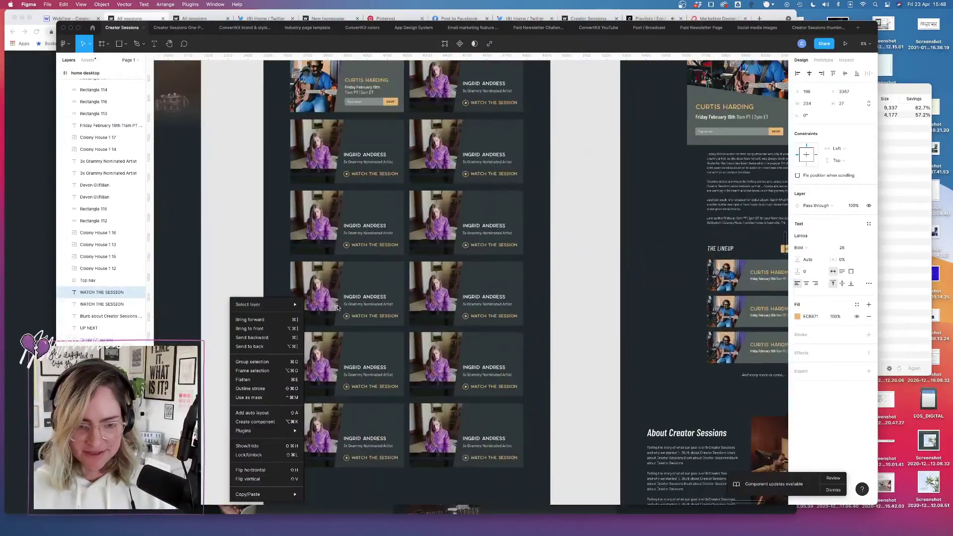
{"action": "left_click", "coordinate": [372, 248]}
{"action": "scroll", "coordinate": [371, 249], "scroll_direction": "up", "scroll_amount": 3}
{"action": "left_click", "coordinate": [484, 188]}
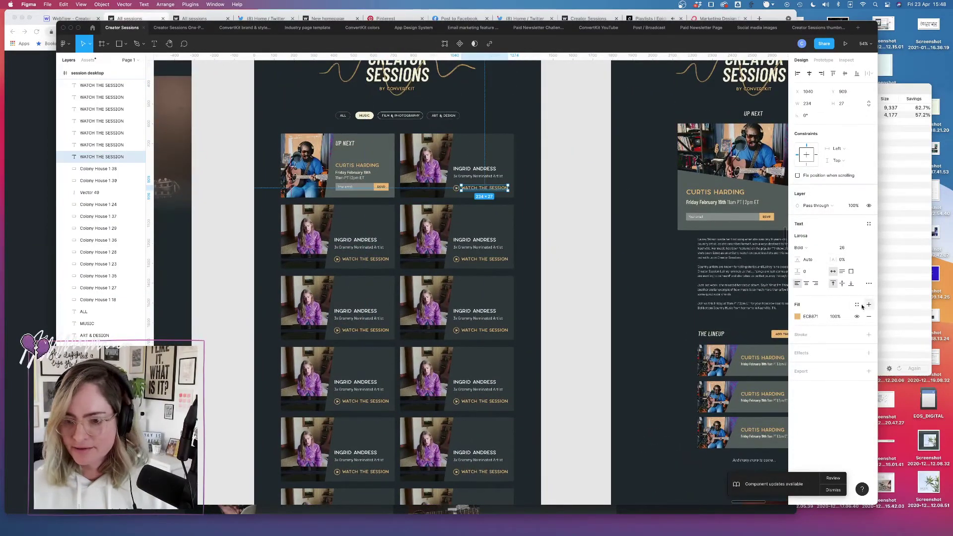
{"action": "left_click", "coordinate": [846, 248]}
{"action": "type", "text": "21"}
{"action": "key", "text": "Return"}
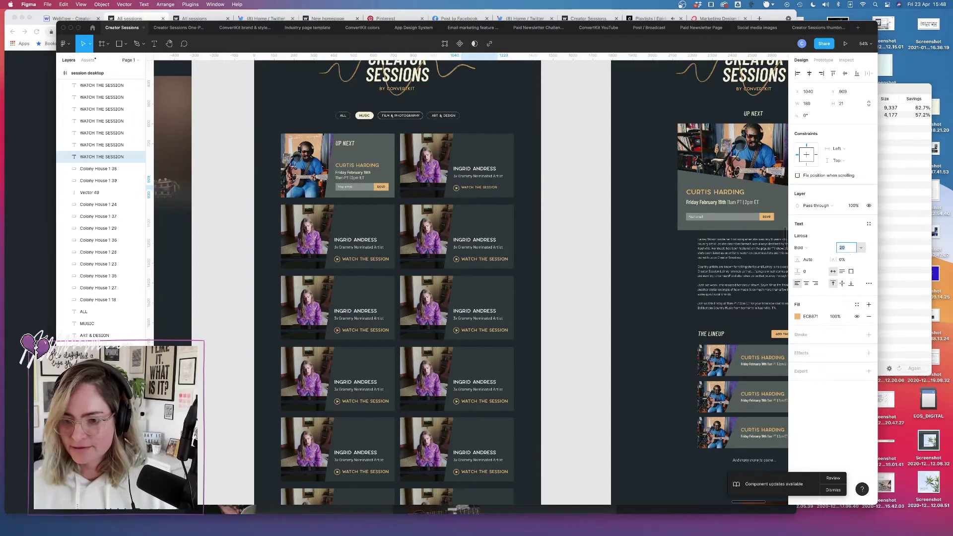
{"action": "left_click", "coordinate": [579, 168]}
- Lock the proportions of the play icon beside the smaller WATCH THE SESSION text and resize it to 24 × 24
{"action": "scroll", "coordinate": [450, 157], "scroll_direction": "up", "scroll_amount": 5}
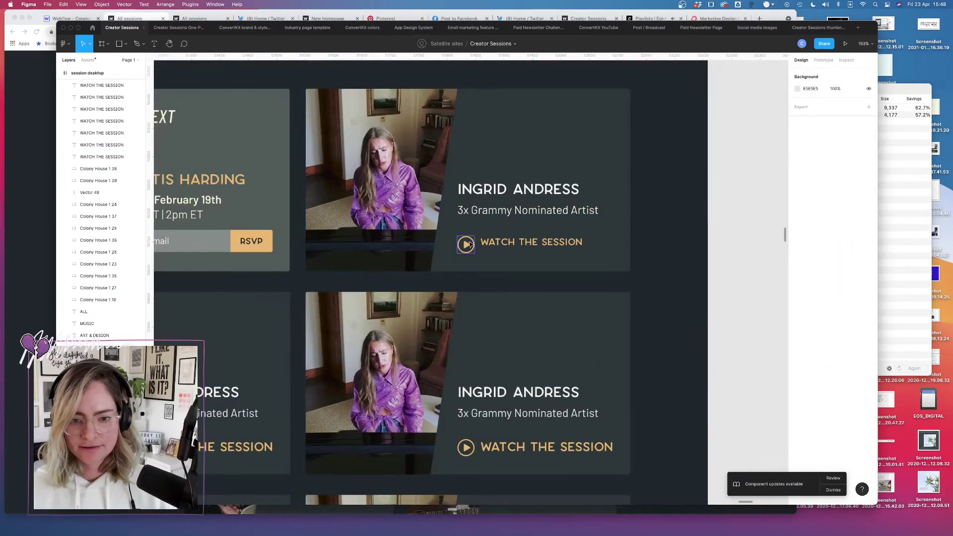
{"action": "left_click_drag", "start_coordinate": [470, 245], "coordinate": [466, 247]}
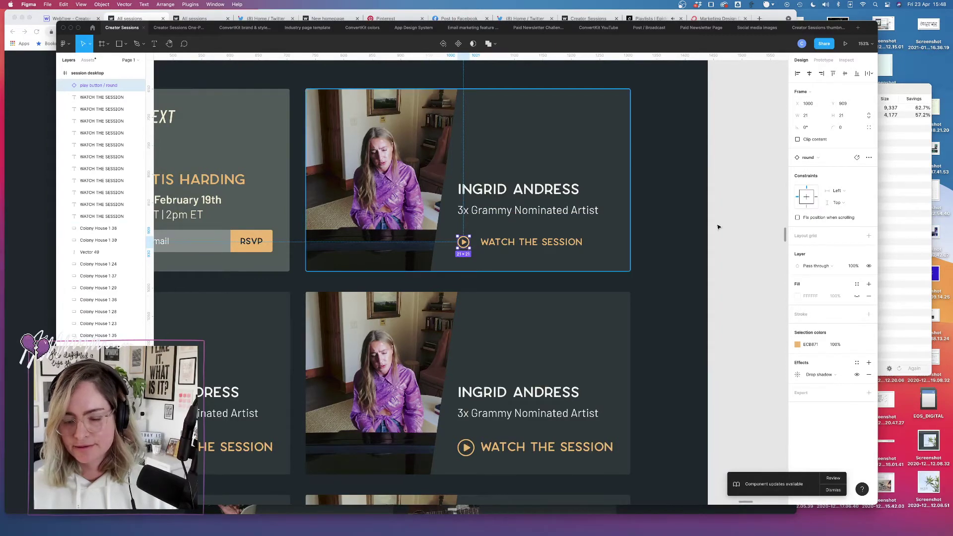
{"action": "left_click", "coordinate": [869, 117]}
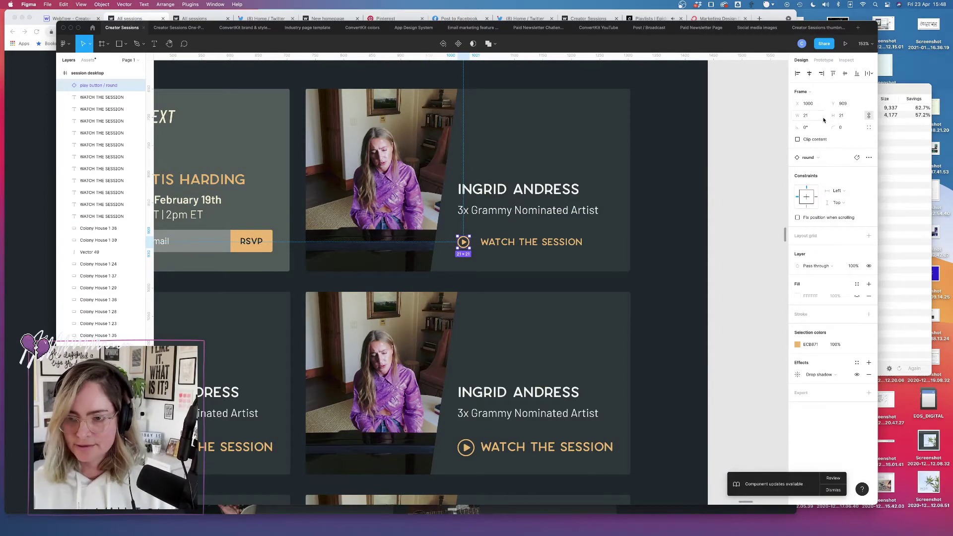
{"action": "left_click", "coordinate": [820, 117]}
{"action": "type", "text": "23"}
{"action": "key", "text": "Return"}
{"action": "key", "text": "Up"}
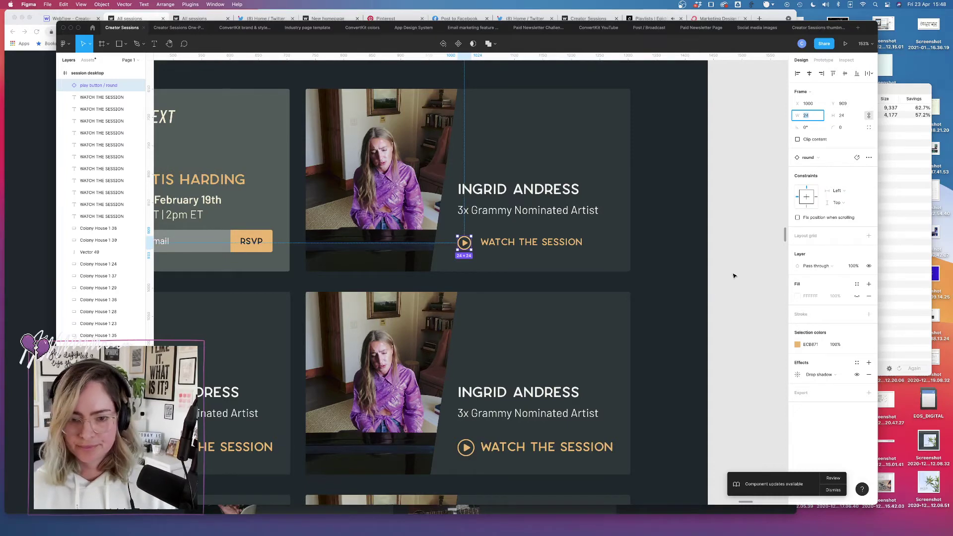
{"action": "key", "text": "Escape"}
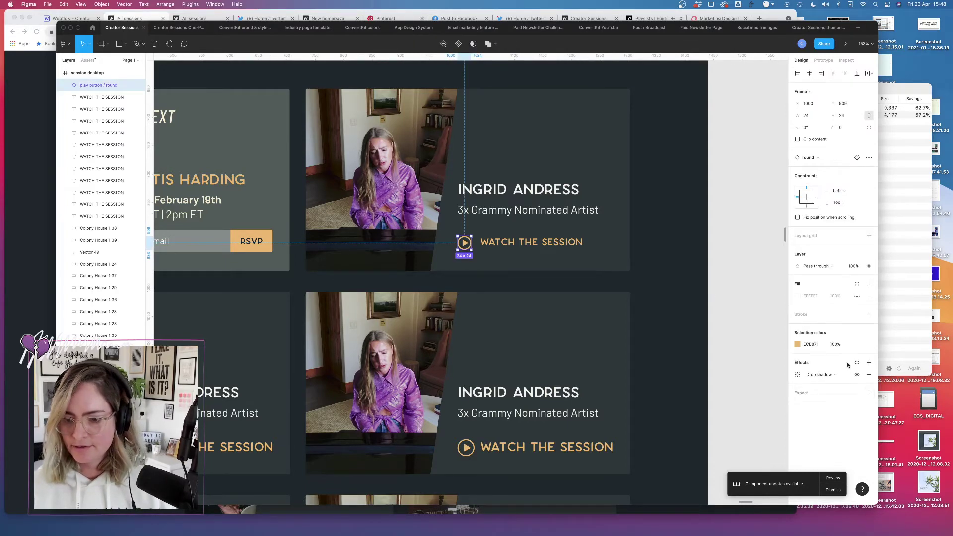
- Copy the resized play icon as SVG and switch back to the published All sessions page in Chrome
{"action": "right_click", "coordinate": [465, 242]}
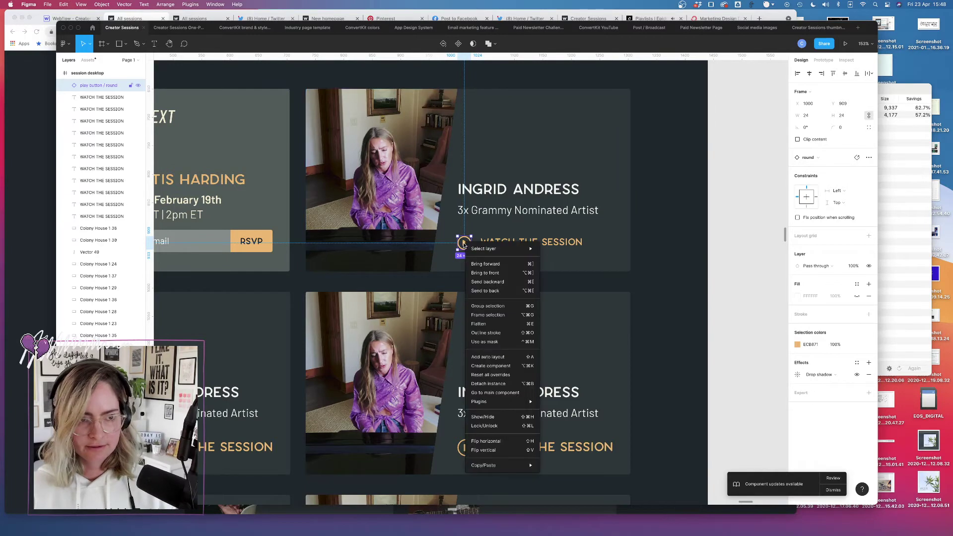
{"action": "mouse_move", "coordinate": [512, 466]}
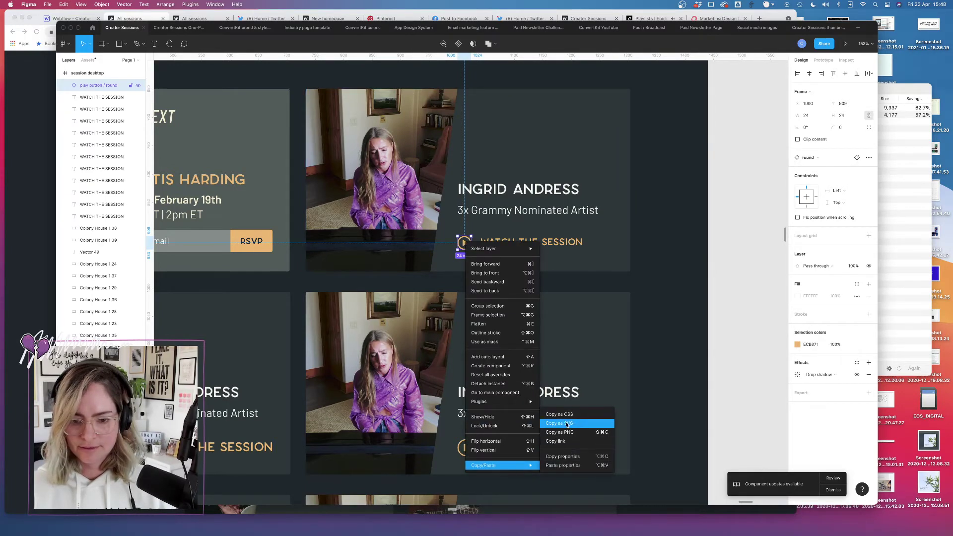
{"action": "left_click", "coordinate": [560, 423]}
{"action": "left_click", "coordinate": [31, 195]}
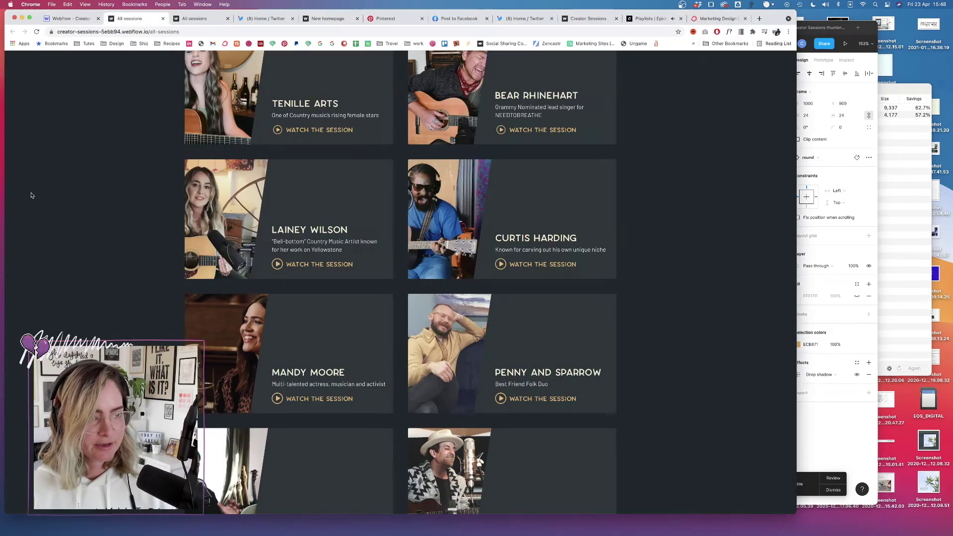
- In the Webflow Designer, open the code embed of the Welshly Arms card's play icon and replace its SVG with the copied one
{"action": "left_click", "coordinate": [75, 18]}
{"action": "left_click", "coordinate": [304, 227]}
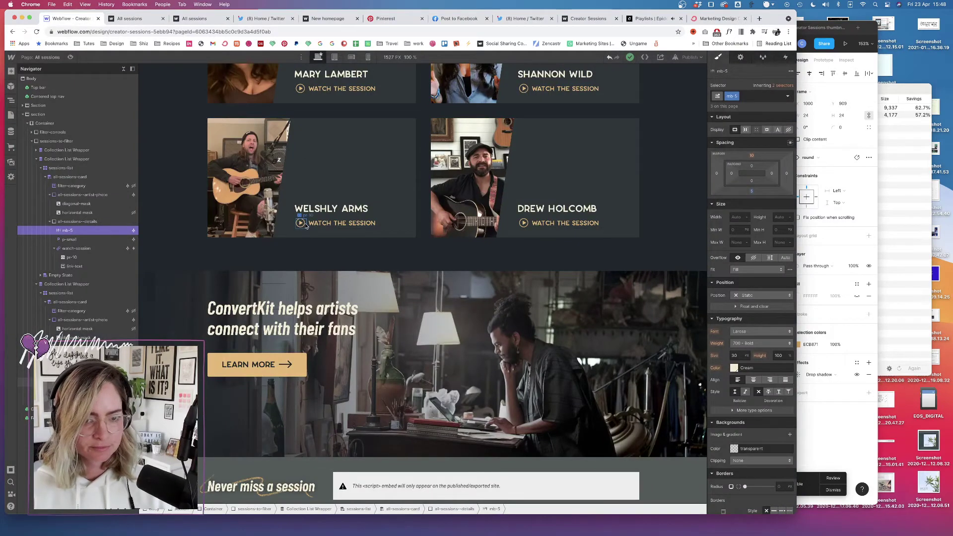
{"action": "left_click", "coordinate": [300, 222]}
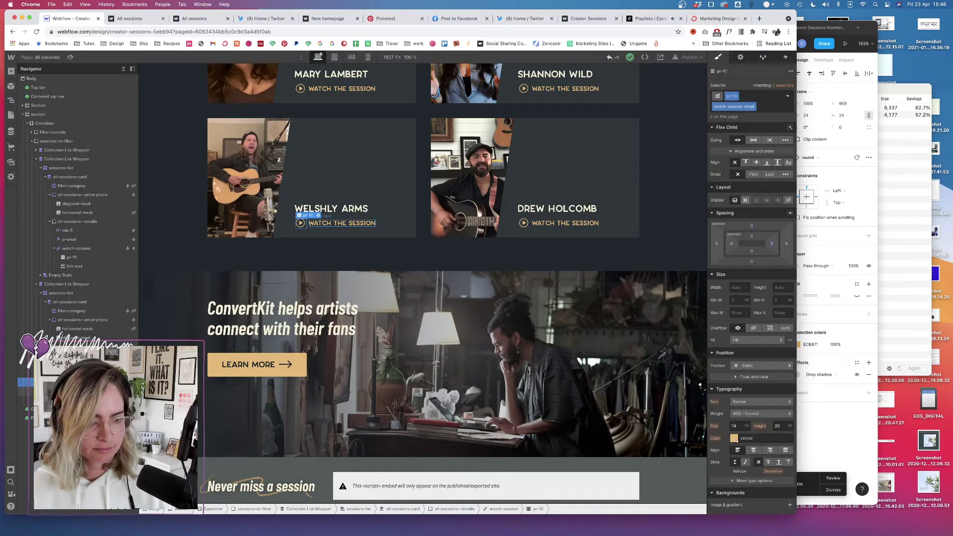
{"action": "left_click", "coordinate": [320, 215]}
{"action": "left_click_drag", "start_coordinate": [296, 273], "coordinate": [251, 174]}
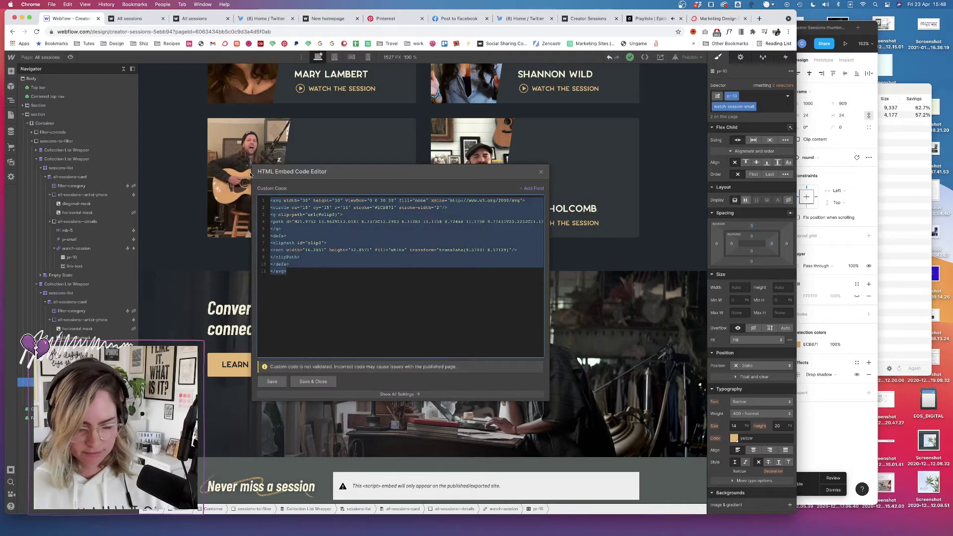
{"action": "key", "text": "ctrl+v"}
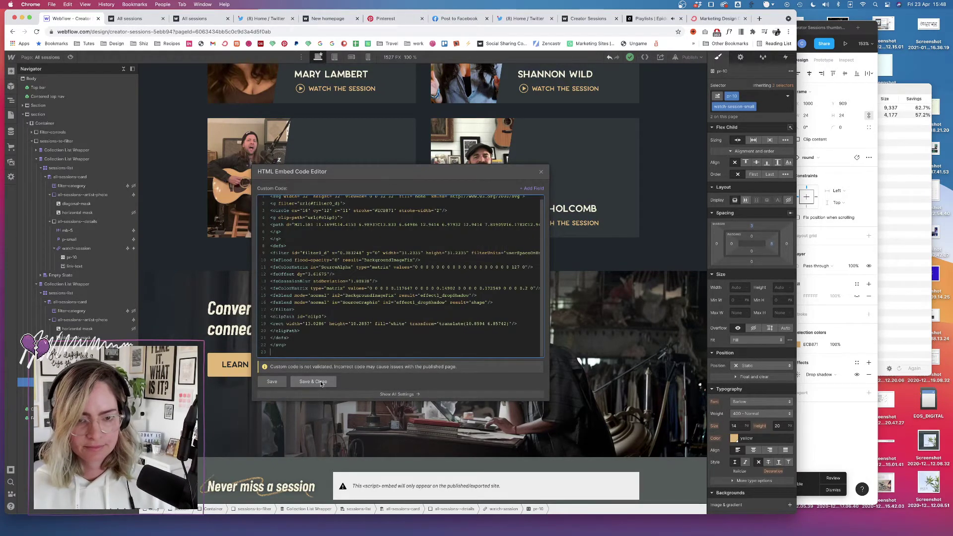
- Set the circle's stroke in the pasted SVG code to currentColor and look through the rest of the long markup
{"action": "left_click_drag", "start_coordinate": [394, 208], "coordinate": [376, 209]}
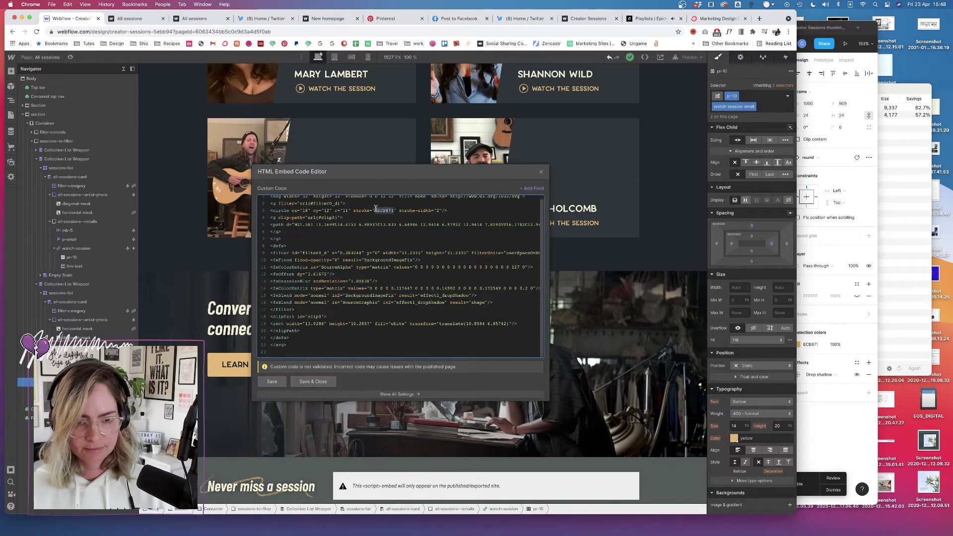
{"action": "type", "text": "c"}
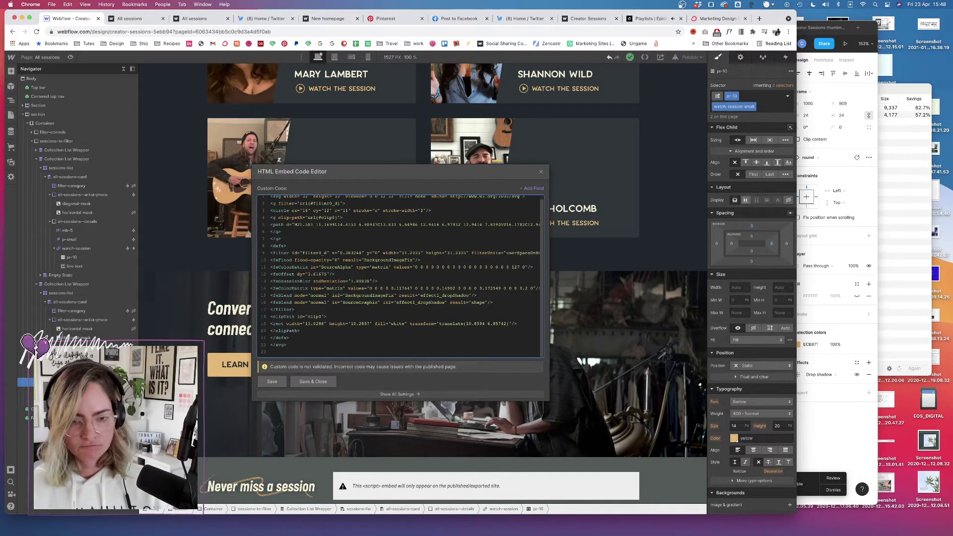
{"action": "type", "text": "urrentColor"}
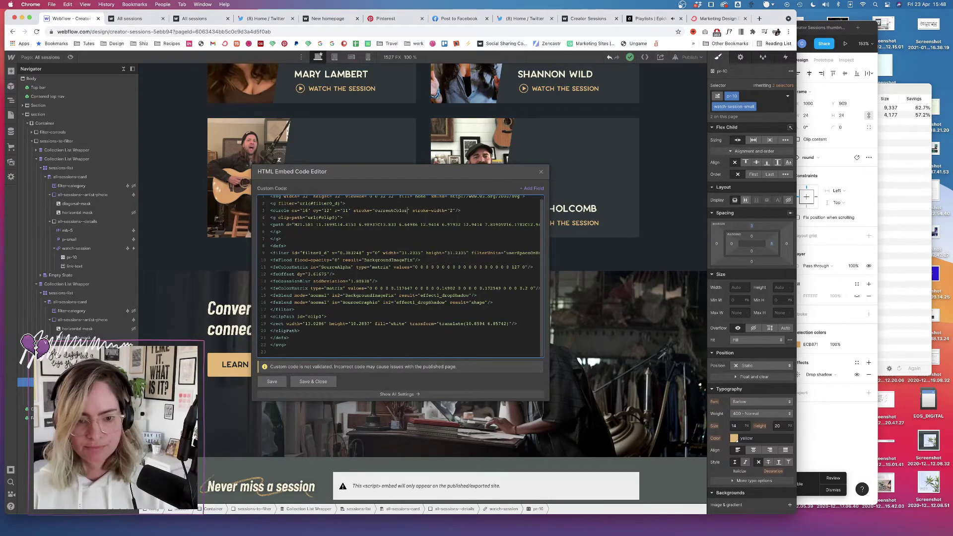
{"action": "scroll", "coordinate": [448, 256], "scroll_direction": "right", "scroll_amount": 6}
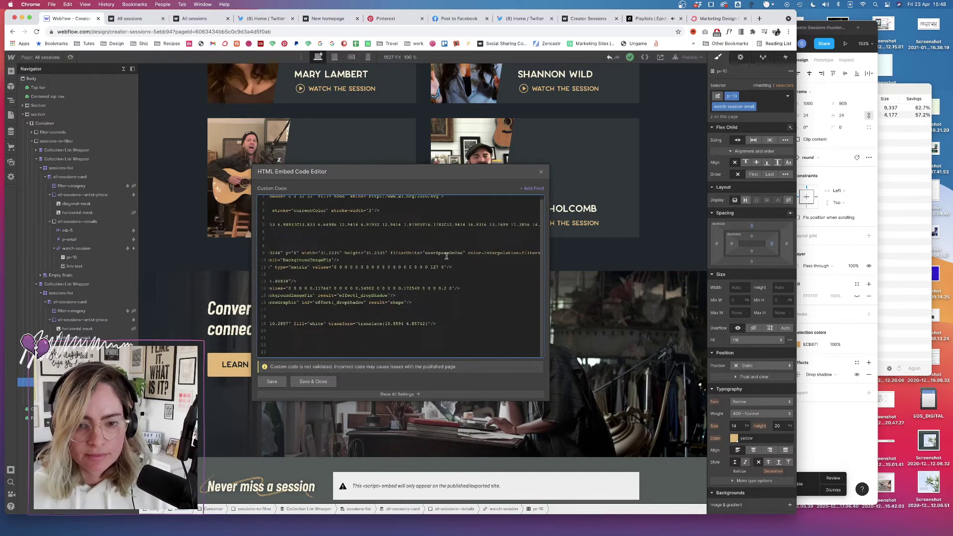
{"action": "scroll", "coordinate": [447, 256], "scroll_direction": "left", "scroll_amount": 6}
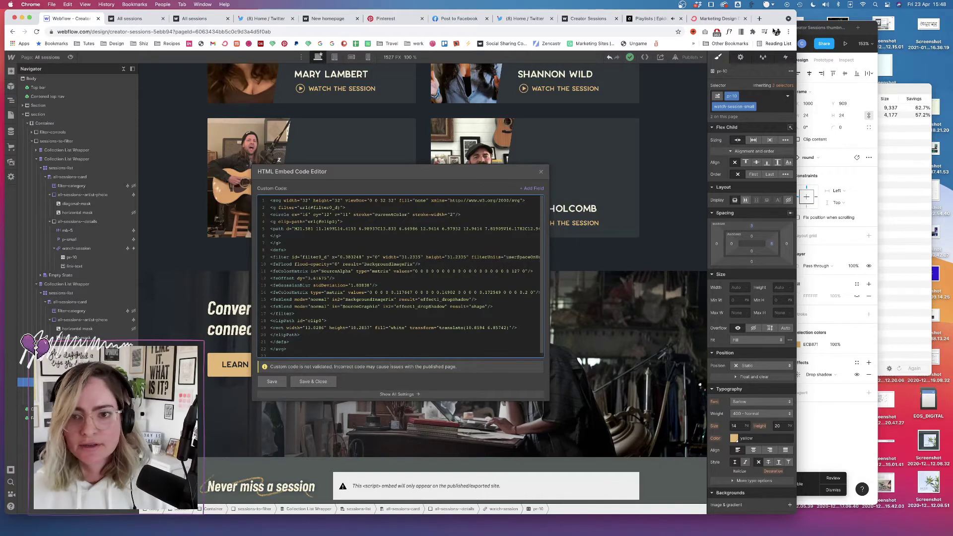
- Search for omgsvg in a new browser tab, open SVGOMG and paste the icon's SVG markup into it
{"action": "left_click", "coordinate": [759, 20]}
{"action": "type", "text": "omgsvg"}
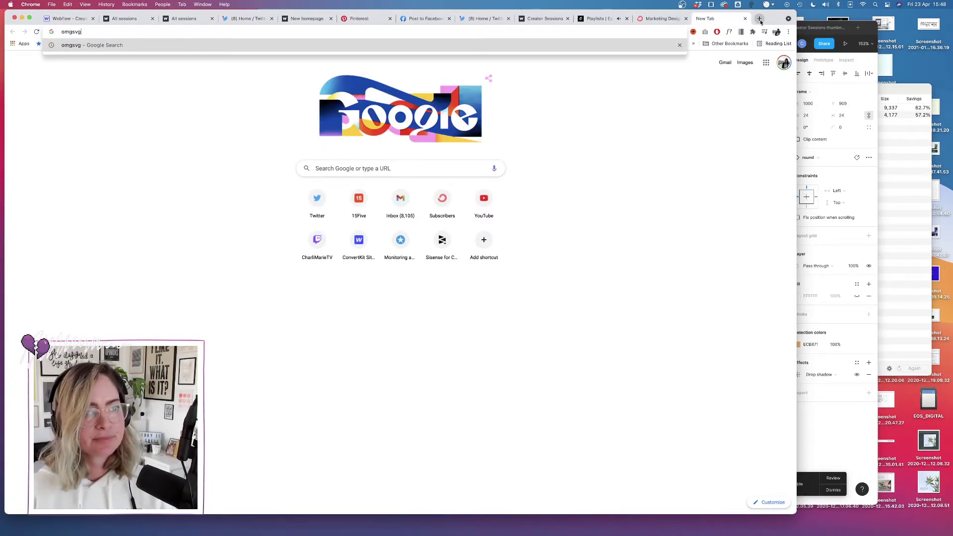
{"action": "key", "text": "Return"}
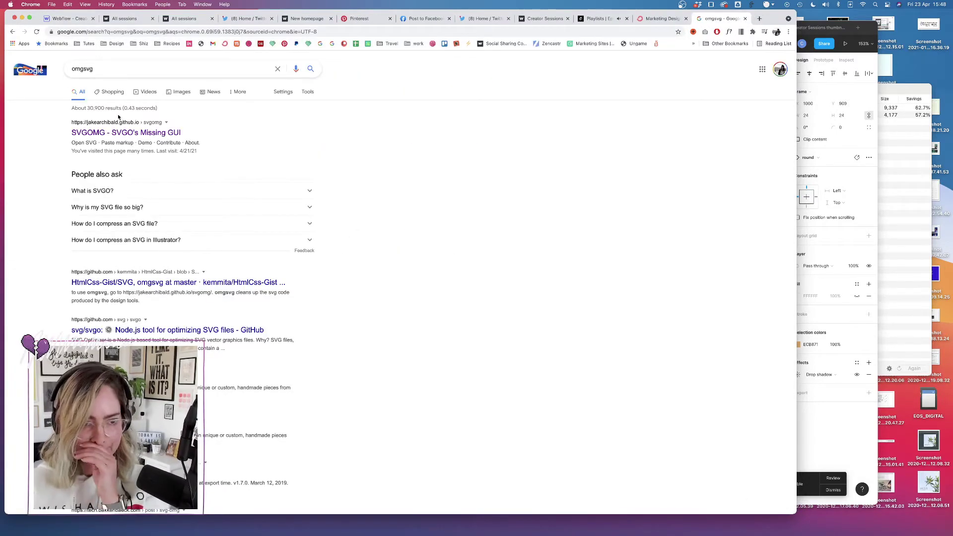
{"action": "left_click", "coordinate": [149, 140]}
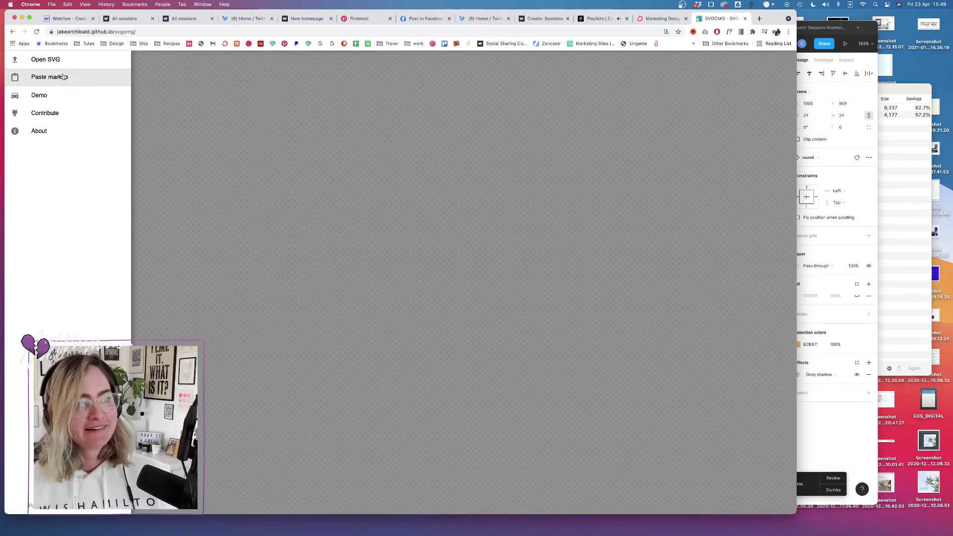
{"action": "left_click", "coordinate": [81, 80]}
{"action": "key", "text": "super+v"}
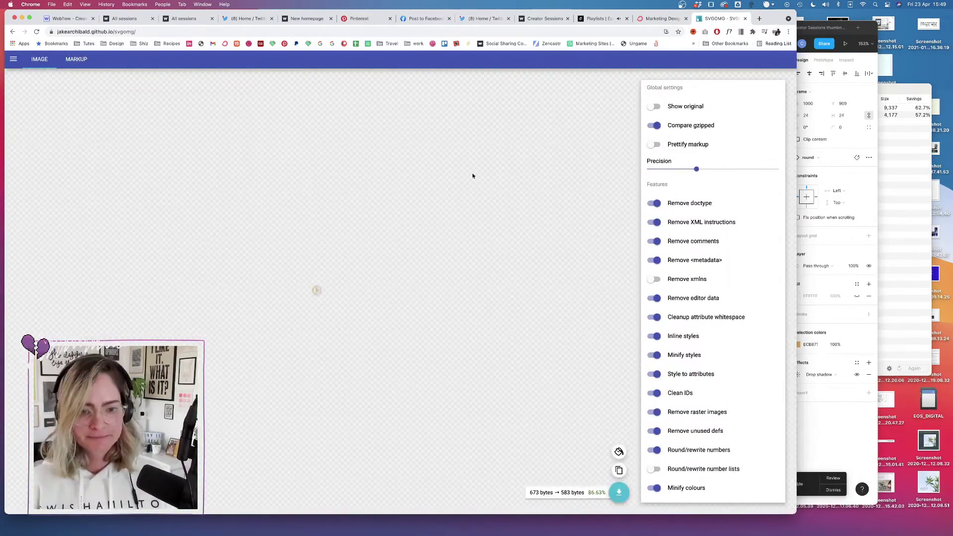
- Switch to Figma, remove the drop shadow from the 24 × 24 play icon and copy the icon as SVG
{"action": "left_click", "coordinate": [836, 431]}
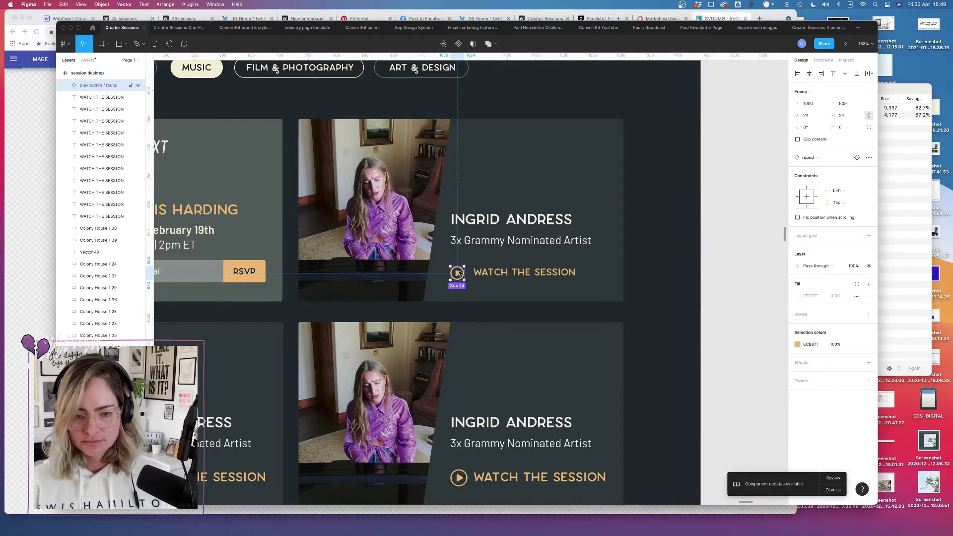
{"action": "right_click", "coordinate": [459, 272]}
{"action": "mouse_move", "coordinate": [516, 492]}
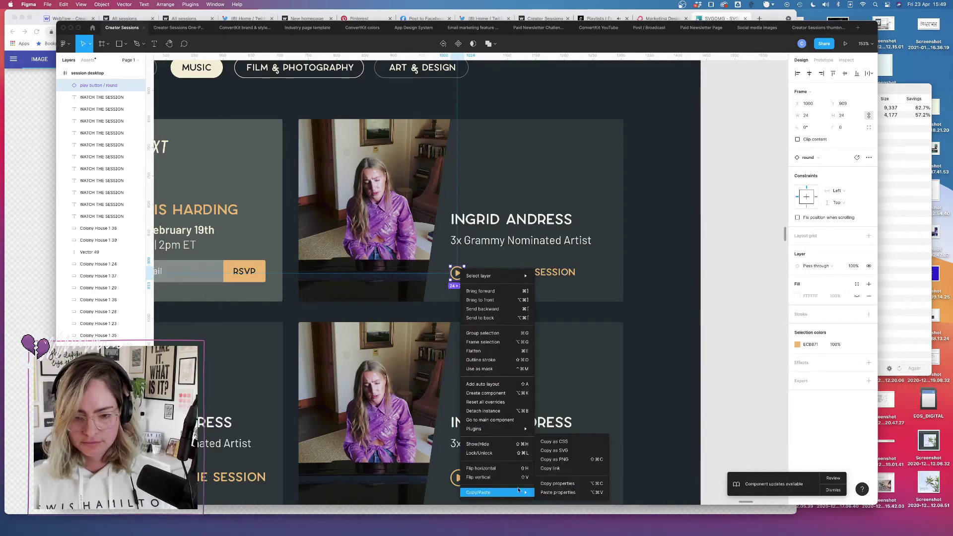
{"action": "left_click", "coordinate": [567, 461]}
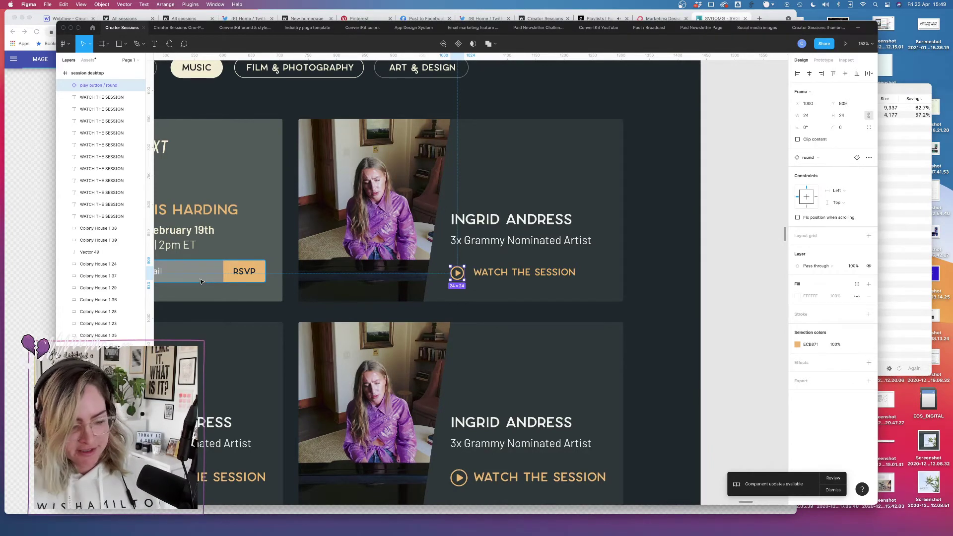
- Return to SVGOMG, load the shadow-free play icon markup and copy the optimised SVG
{"action": "left_click", "coordinate": [23, 127]}
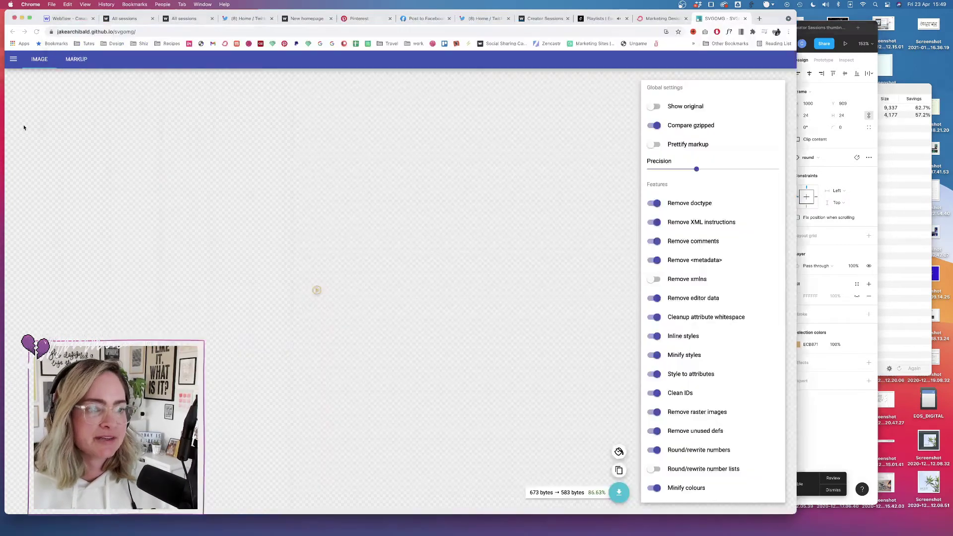
{"action": "left_click", "coordinate": [14, 60]}
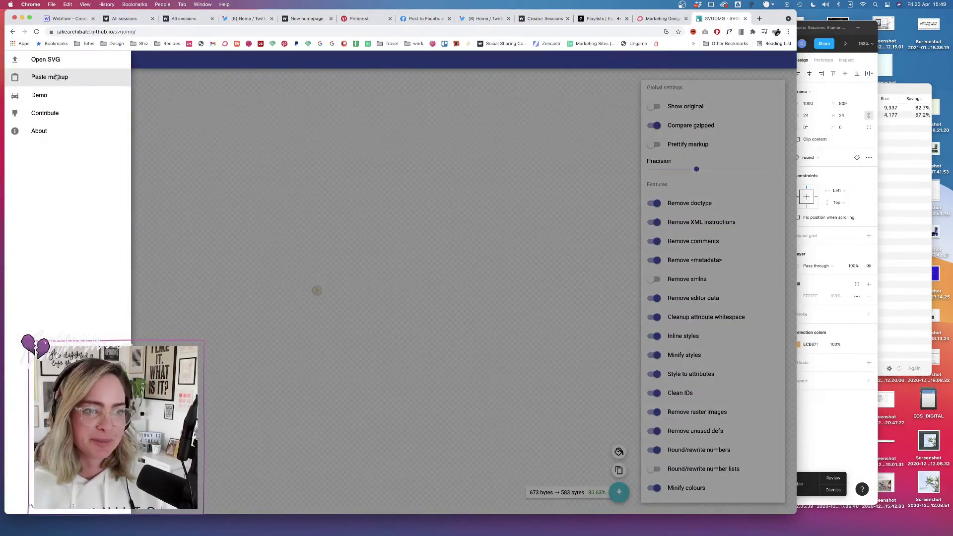
{"action": "left_click", "coordinate": [56, 77]}
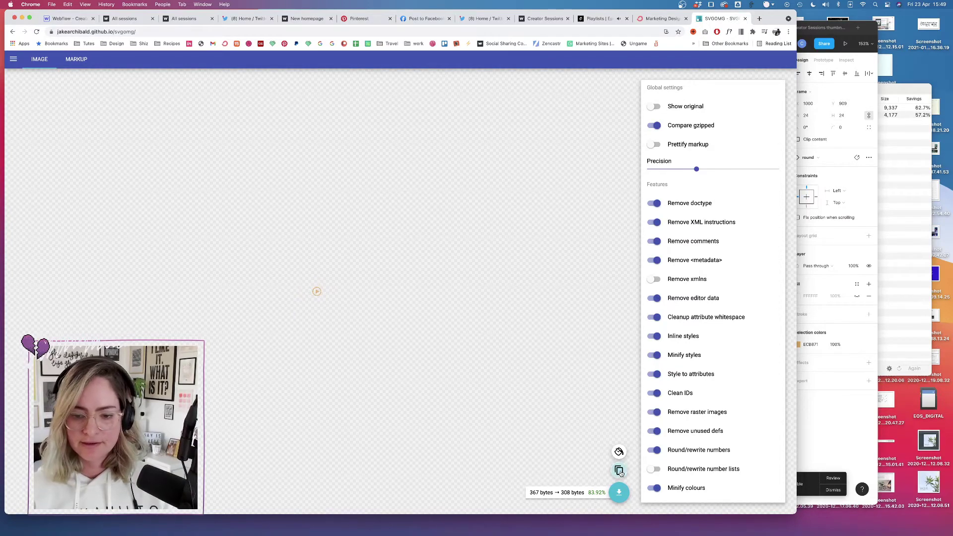
- Back in Webflow, clear the play icon's embed code and paste the optimised SVG in its place
{"action": "left_click", "coordinate": [76, 21]}
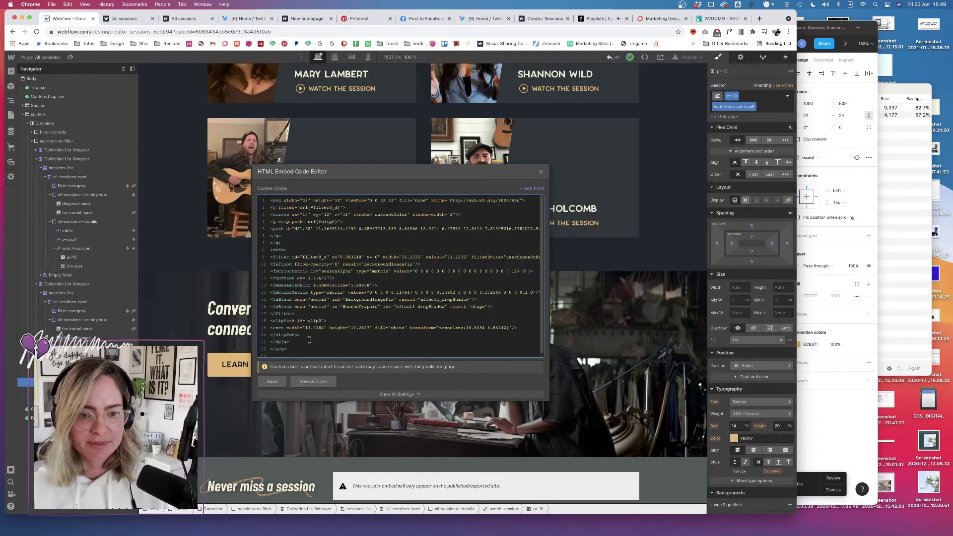
{"action": "left_click_drag", "start_coordinate": [292, 349], "coordinate": [230, 200]}
{"action": "key", "text": "BackSpace"}
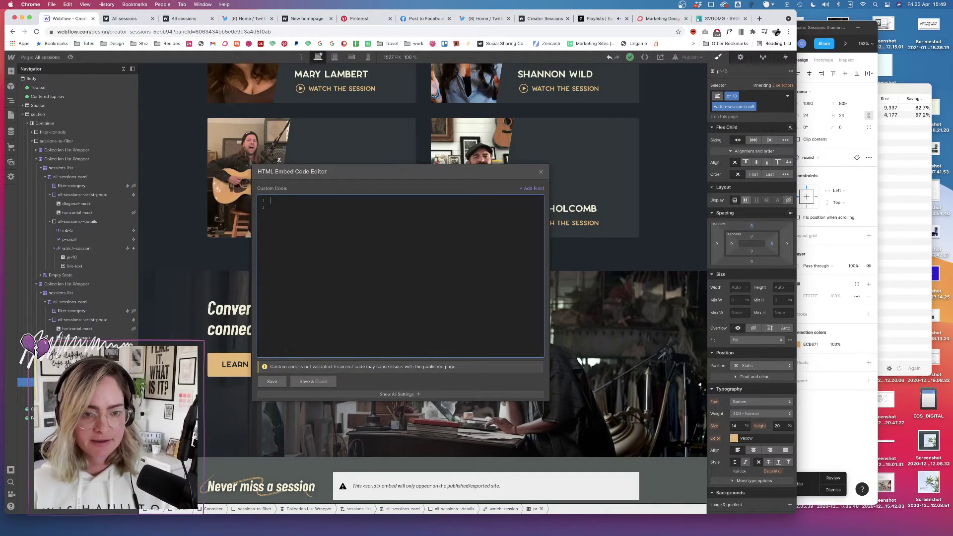
{"action": "key", "text": "ctrl+v"}
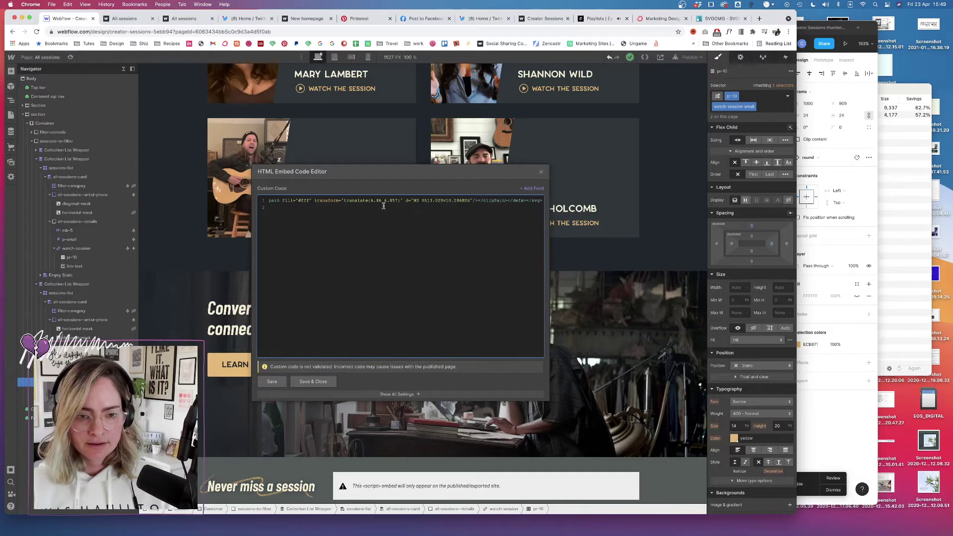
- Replace the #ECB871 fill of the play triangle path in the embed code with currentColor
{"action": "scroll", "coordinate": [383, 206], "scroll_direction": "left", "scroll_amount": 10}
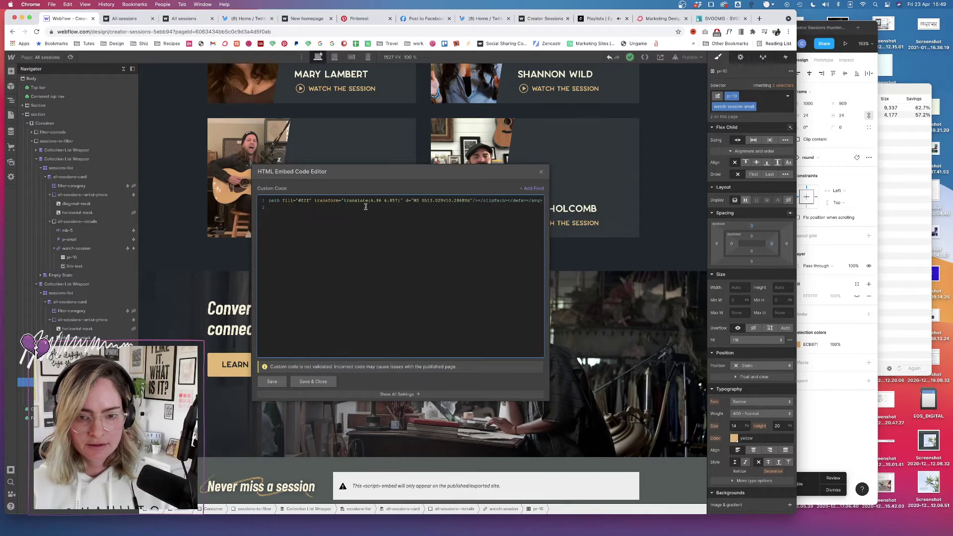
{"action": "scroll", "coordinate": [364, 206], "scroll_direction": "left", "scroll_amount": 15}
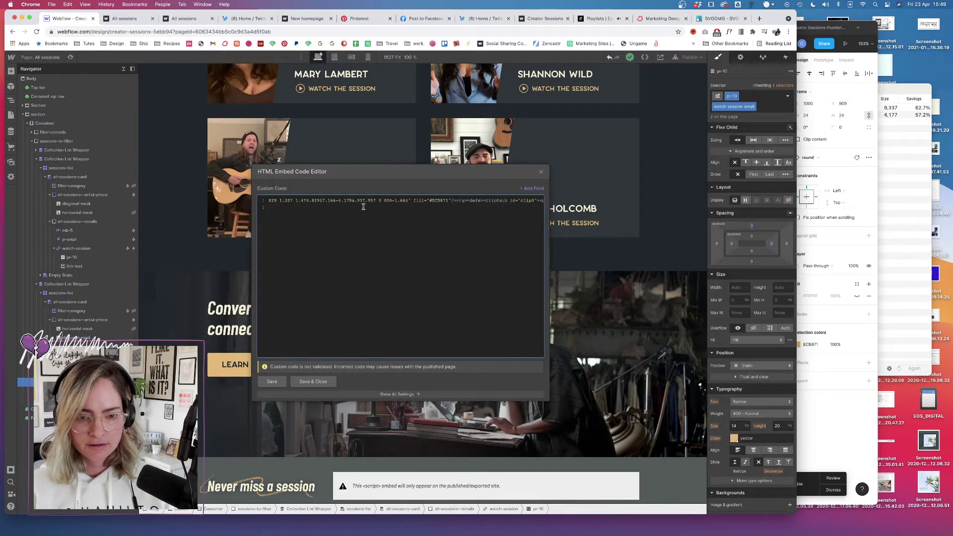
{"action": "left_click_drag", "start_coordinate": [456, 200], "coordinate": [437, 200]}
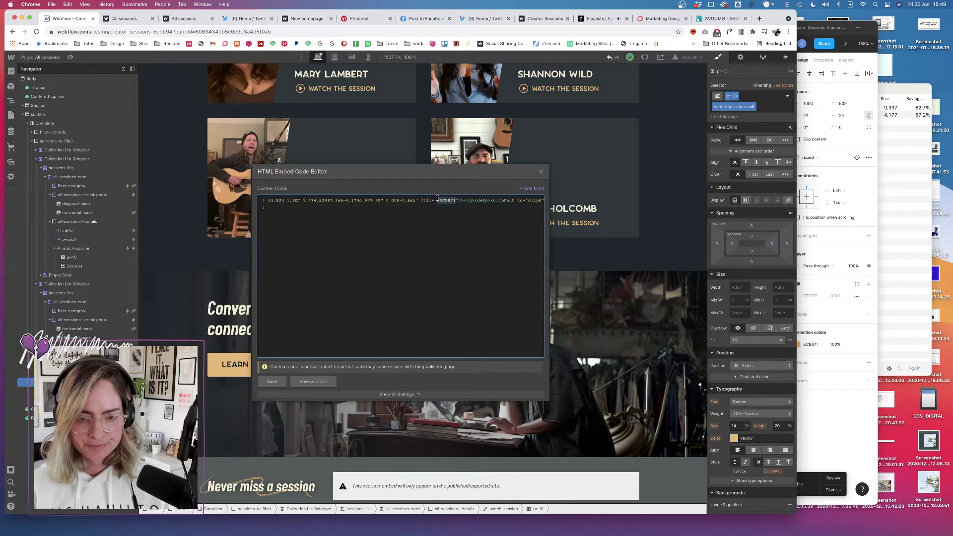
{"action": "type", "text": "curre"}
{"action": "type", "text": "entColor"}
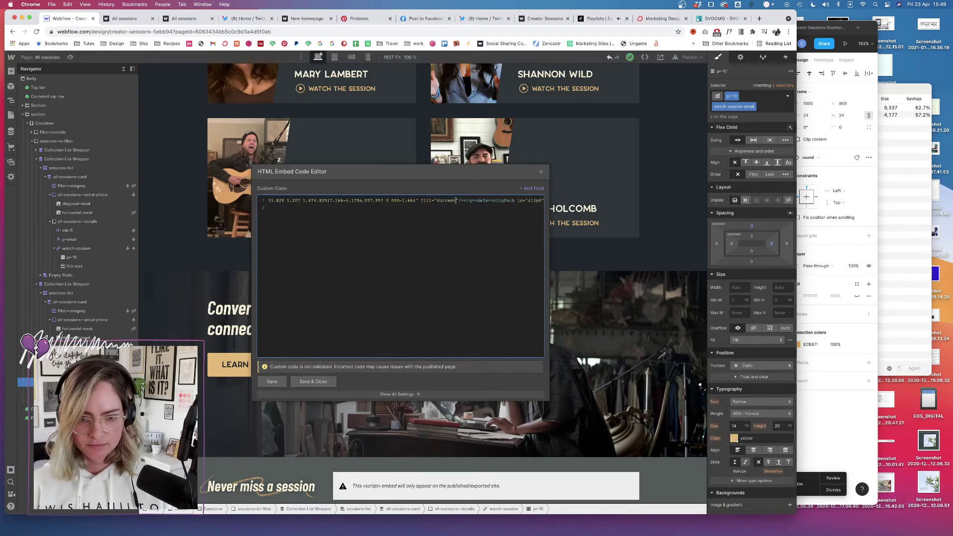
- Replace the circle's #ECB871 stroke in the embed code with currentColor, then save and close the code
{"action": "left_click", "coordinate": [428, 234]}
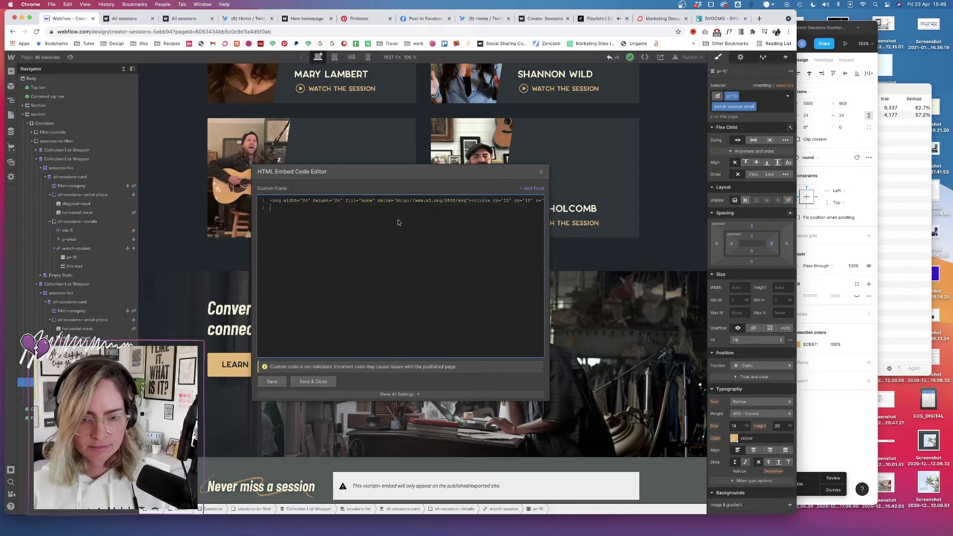
{"action": "scroll", "coordinate": [406, 201], "scroll_direction": "right", "scroll_amount": 5}
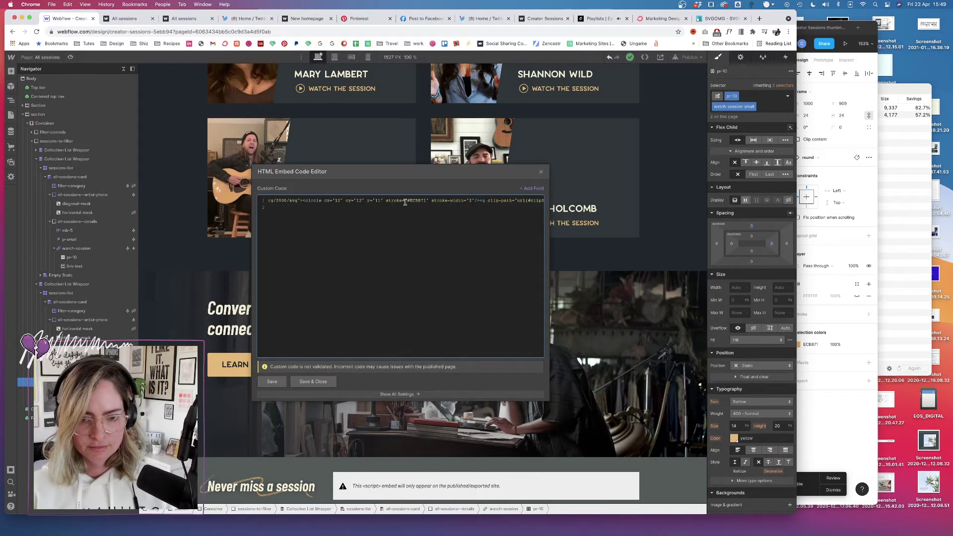
{"action": "left_click_drag", "start_coordinate": [427, 201], "coordinate": [407, 199]}
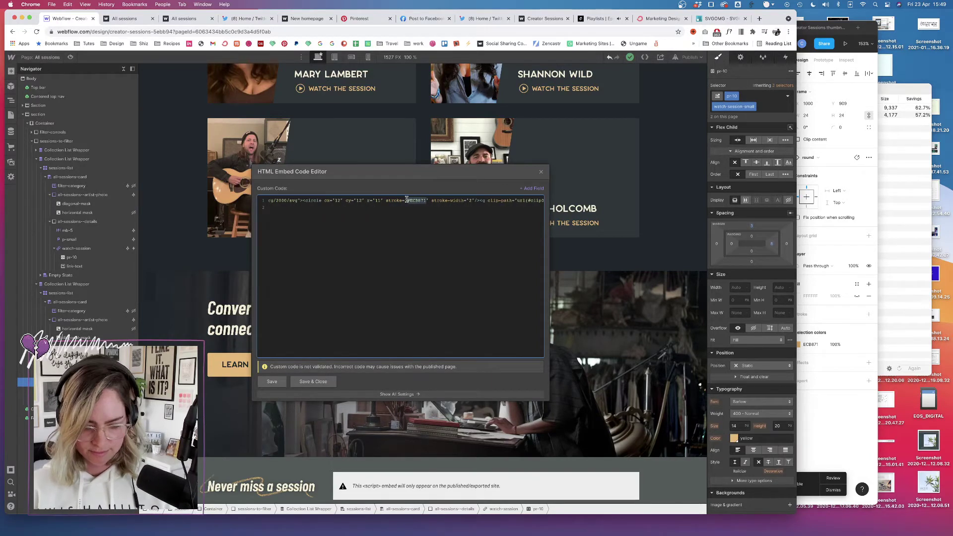
{"action": "type", "text": "currentColor"}
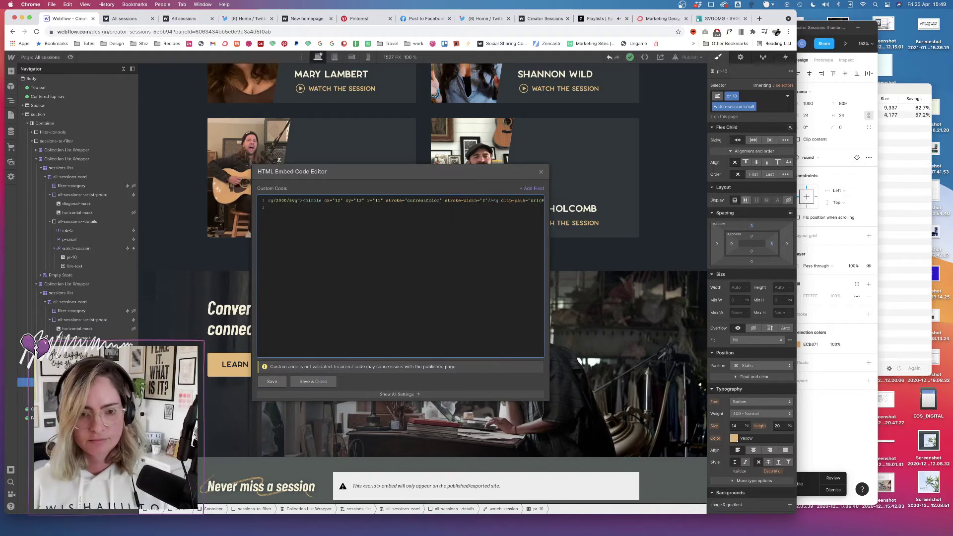
{"action": "scroll", "coordinate": [472, 233], "scroll_direction": "right", "scroll_amount": 5}
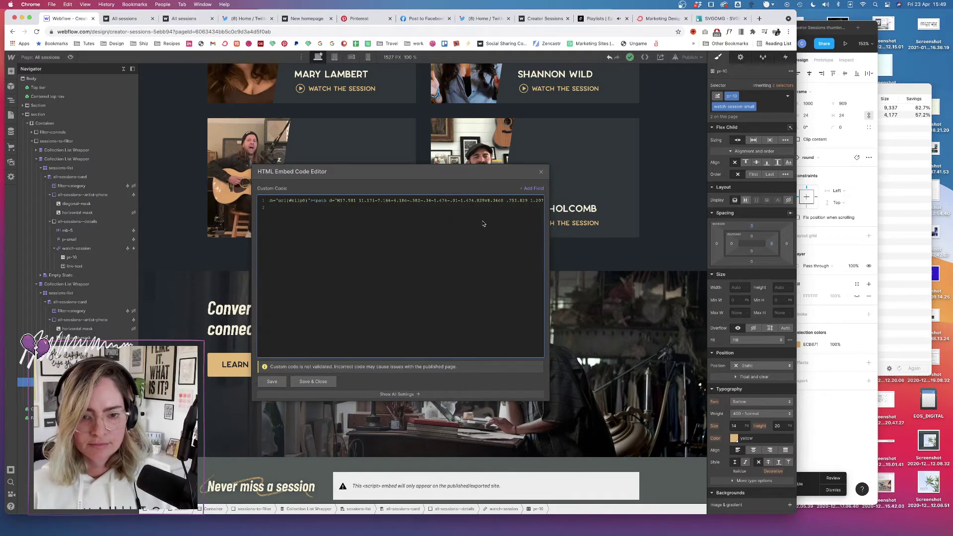
{"action": "scroll", "coordinate": [484, 224], "scroll_direction": "right", "scroll_amount": 5}
{"action": "left_click", "coordinate": [331, 382]}
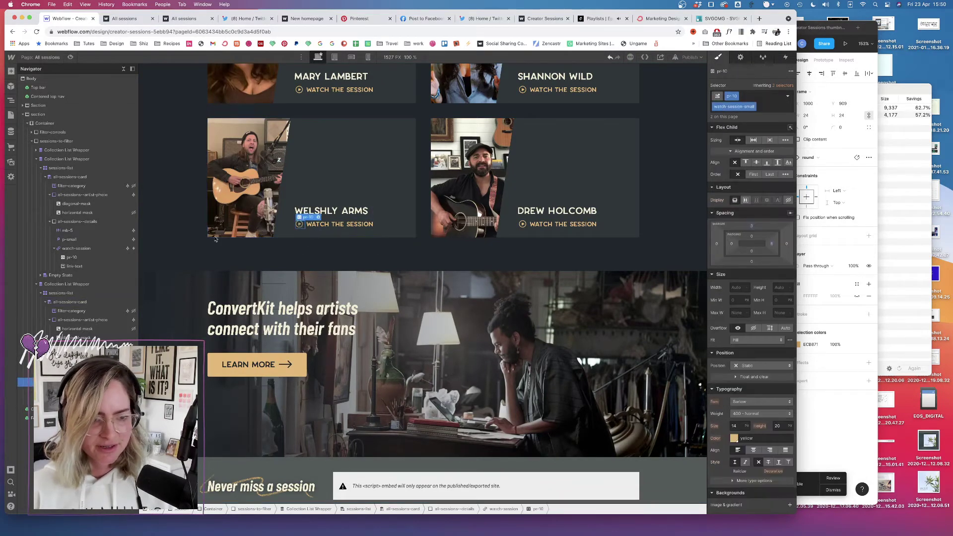
- Remove the scale transform from the small play icon embed's styles and reselect the icon on the Welshly Arms card
{"action": "scroll", "coordinate": [757, 410], "scroll_direction": "down", "scroll_amount": 5}
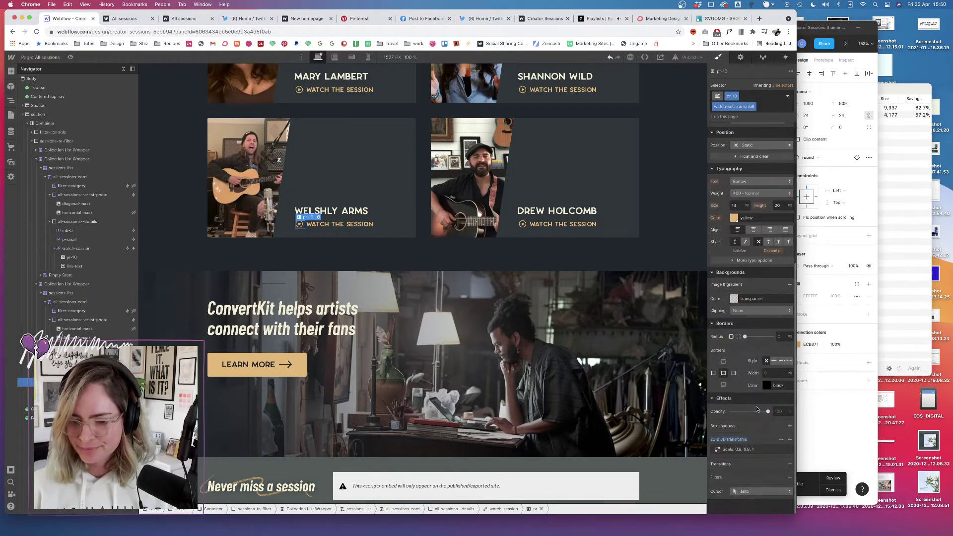
{"action": "left_click", "coordinate": [728, 439], "text": "alt"}
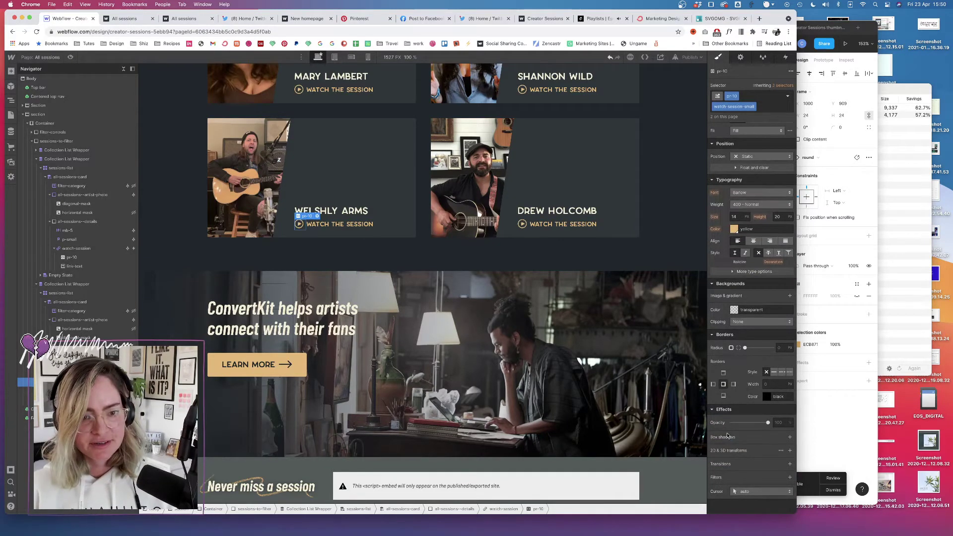
{"action": "left_click", "coordinate": [303, 225]}
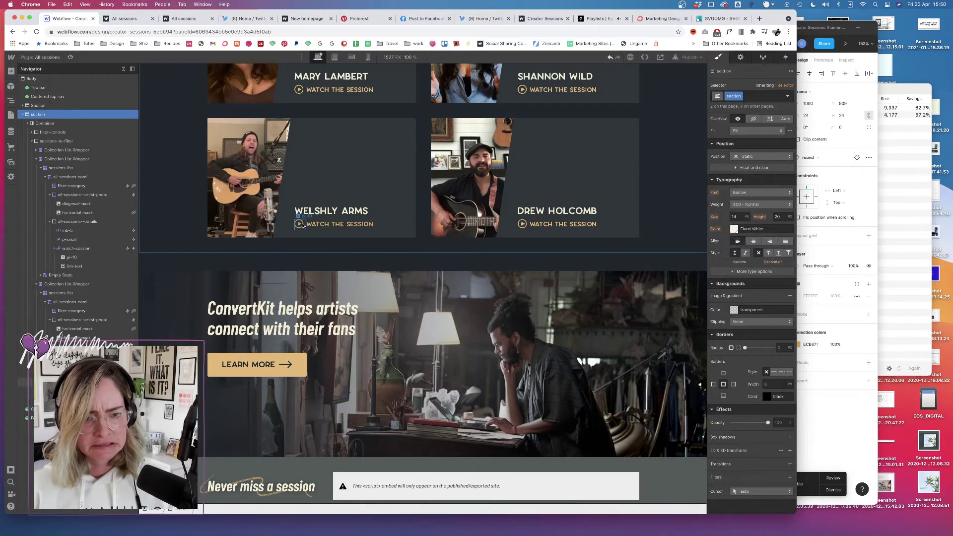
- Open the play icon's embed code on the Welshly Arms card and examine its SVG markup
{"action": "double_click", "coordinate": [303, 225]}
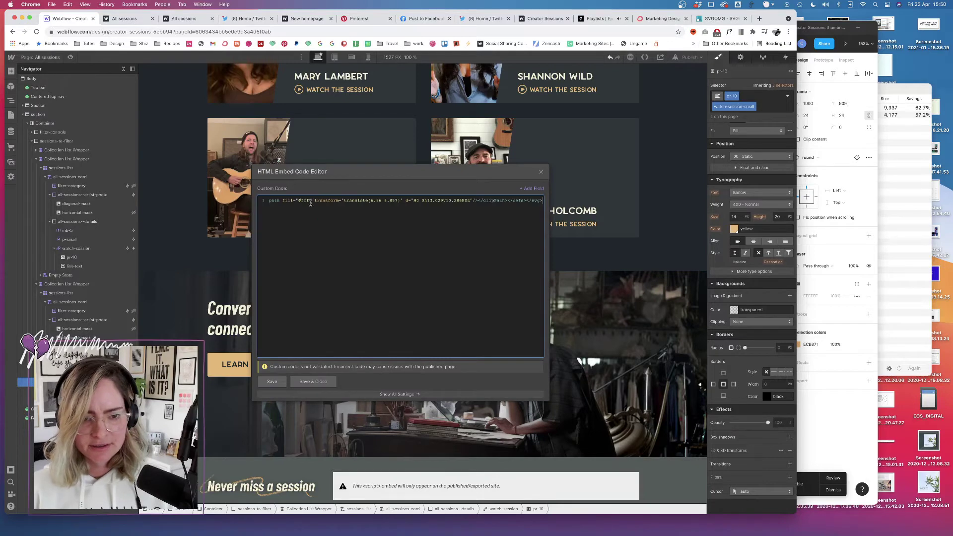
{"action": "scroll", "coordinate": [324, 214], "scroll_direction": "left", "scroll_amount": 4}
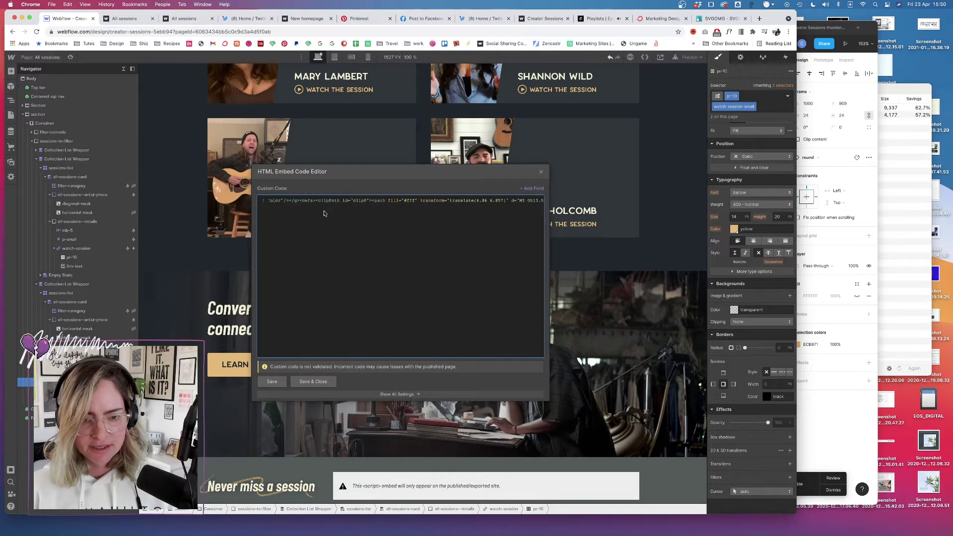
{"action": "scroll", "coordinate": [324, 214], "scroll_direction": "left", "scroll_amount": 3}
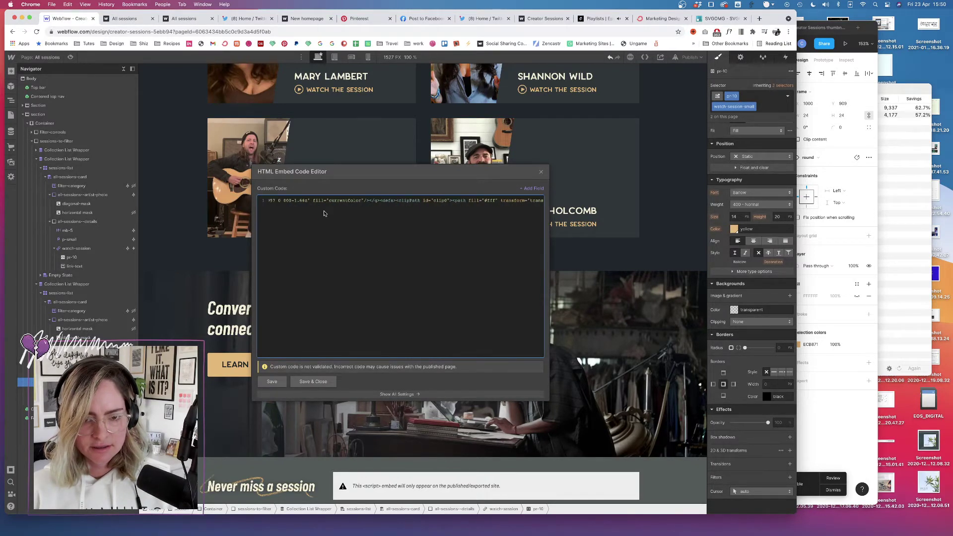
{"action": "scroll", "coordinate": [324, 214], "scroll_direction": "left", "scroll_amount": 6}
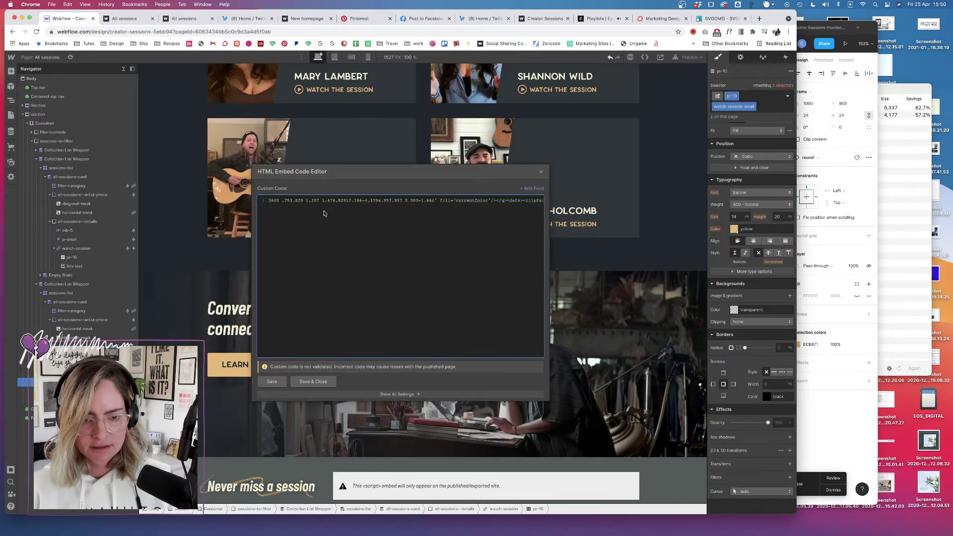
- Switch to Figma and detach the play button / round instance on the Ingrid Andress card from its component
{"action": "left_click", "coordinate": [822, 399]}
{"action": "left_click", "coordinate": [65, 87]}
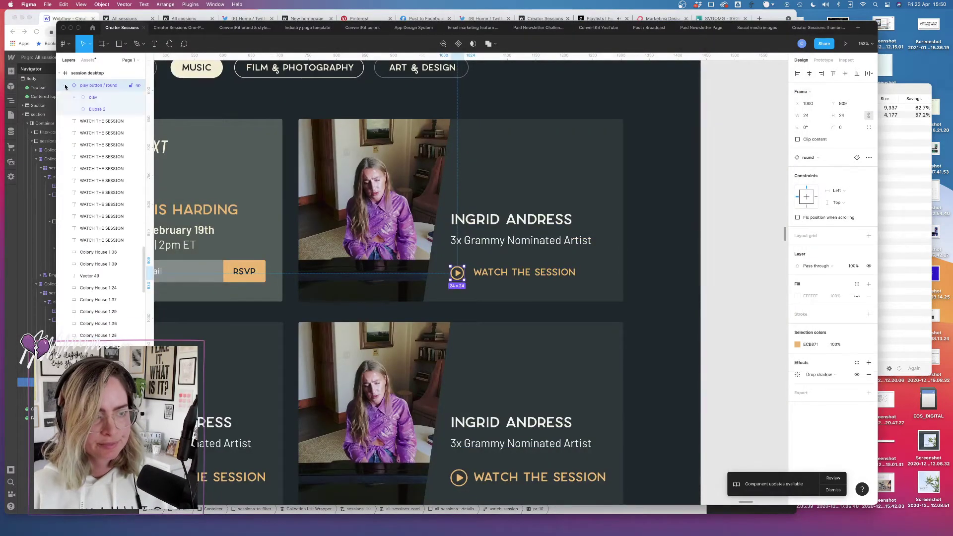
{"action": "right_click", "coordinate": [106, 88]}
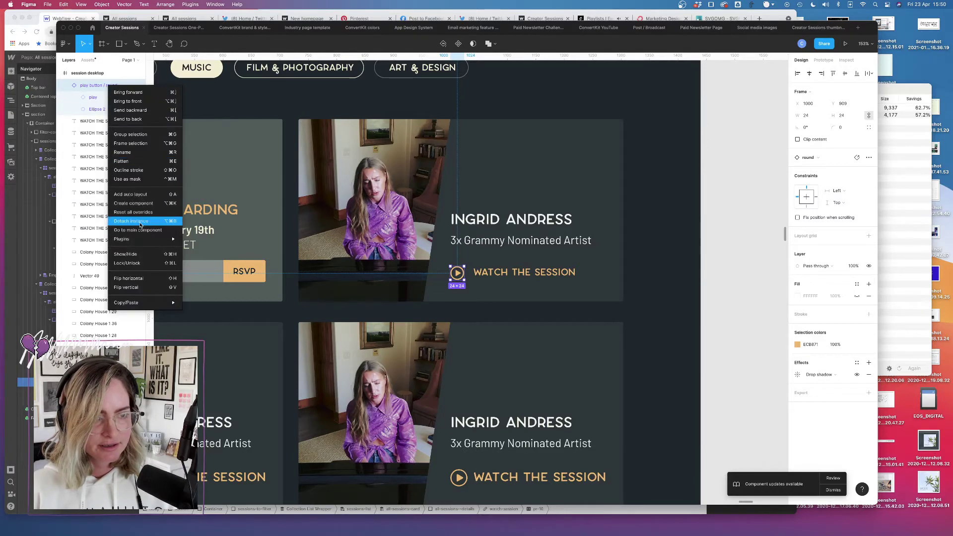
{"action": "left_click", "coordinate": [140, 221]}
- Outline the stroke of the Ellipse 2 circle and detach the nested play instance inside the play button
{"action": "left_click", "coordinate": [96, 110]}
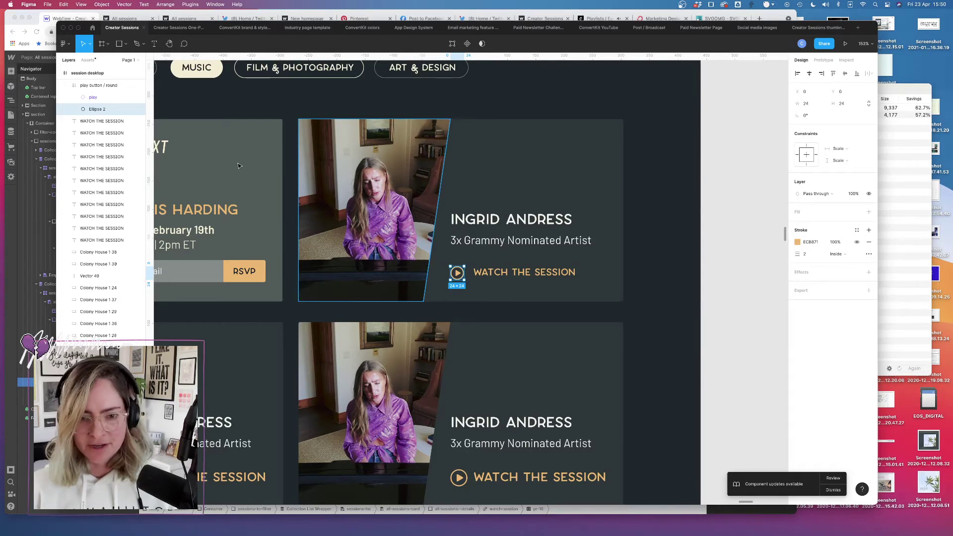
{"action": "left_click", "coordinate": [100, 4]}
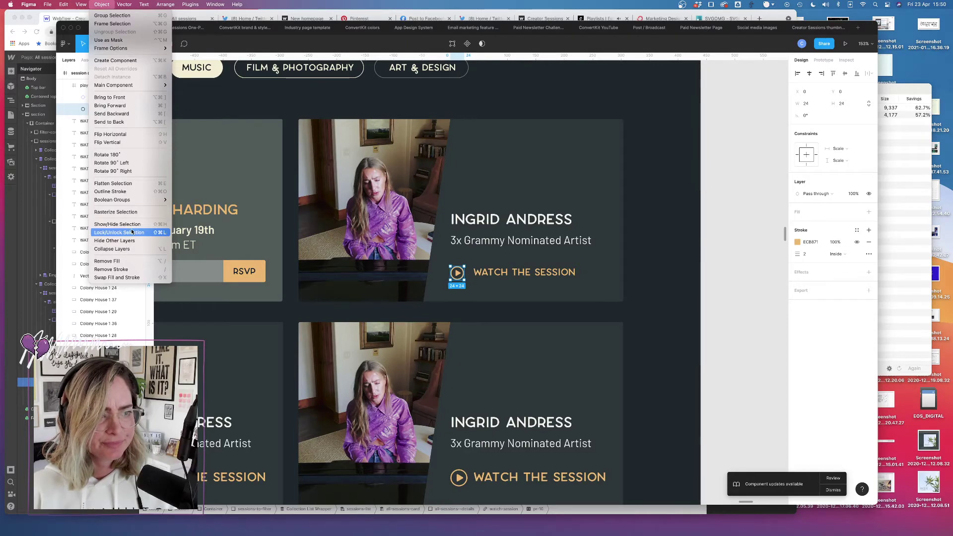
{"action": "left_click", "coordinate": [118, 192]}
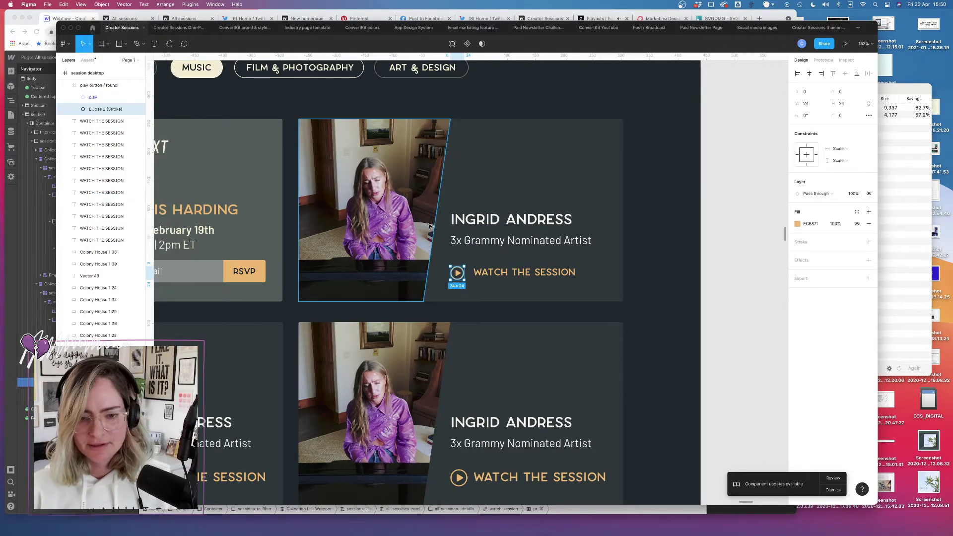
{"action": "left_click", "coordinate": [103, 98]}
{"action": "right_click", "coordinate": [103, 99]}
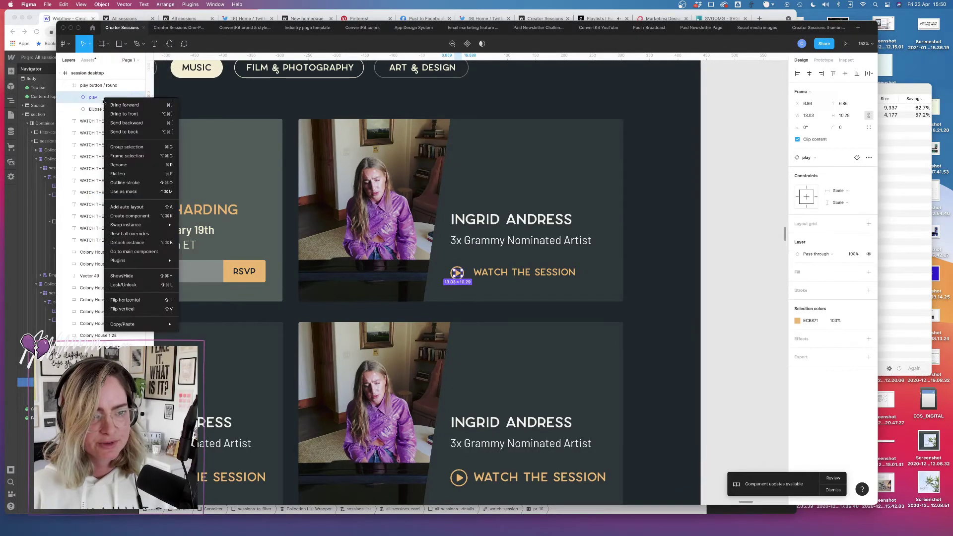
{"action": "left_click", "coordinate": [134, 243]}
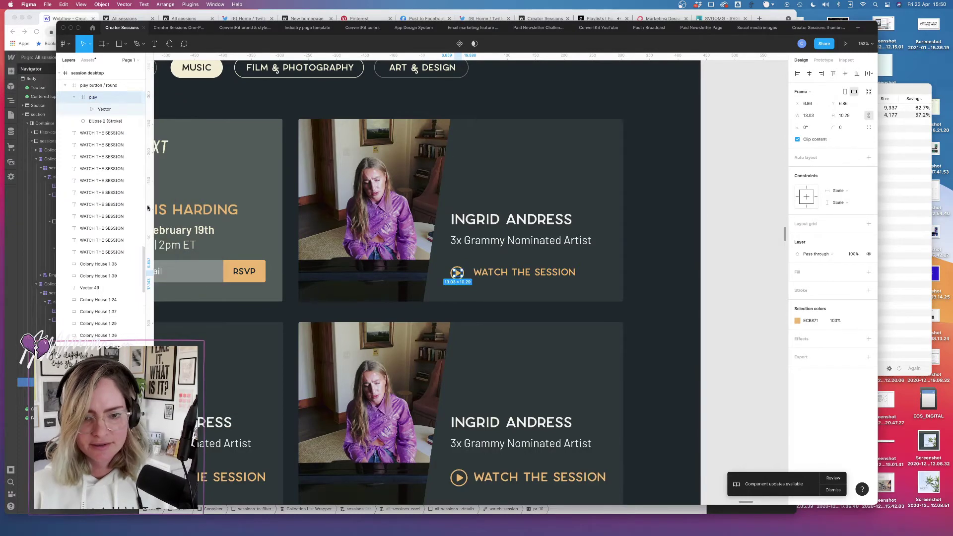
- Take the triangle Vector out of the play frame and unite it with Ellipse 2 (Stroke) into one Union shape
{"action": "left_click", "coordinate": [105, 110]}
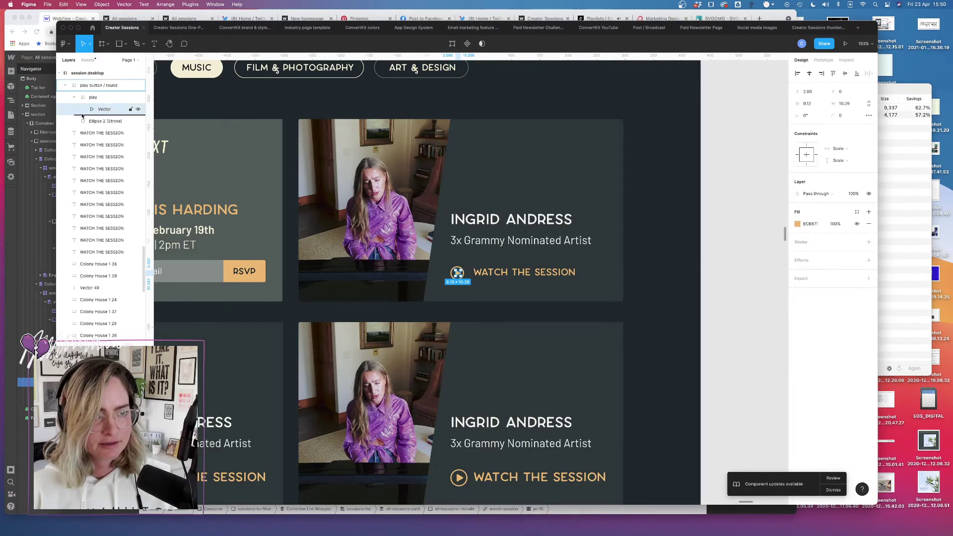
{"action": "left_click", "coordinate": [105, 121], "text": "shift"}
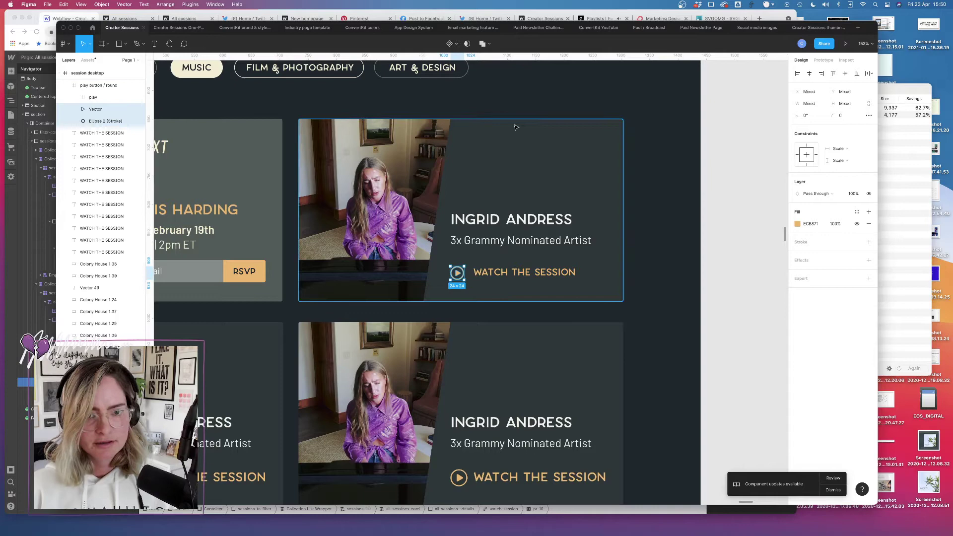
{"action": "left_click", "coordinate": [483, 44]}
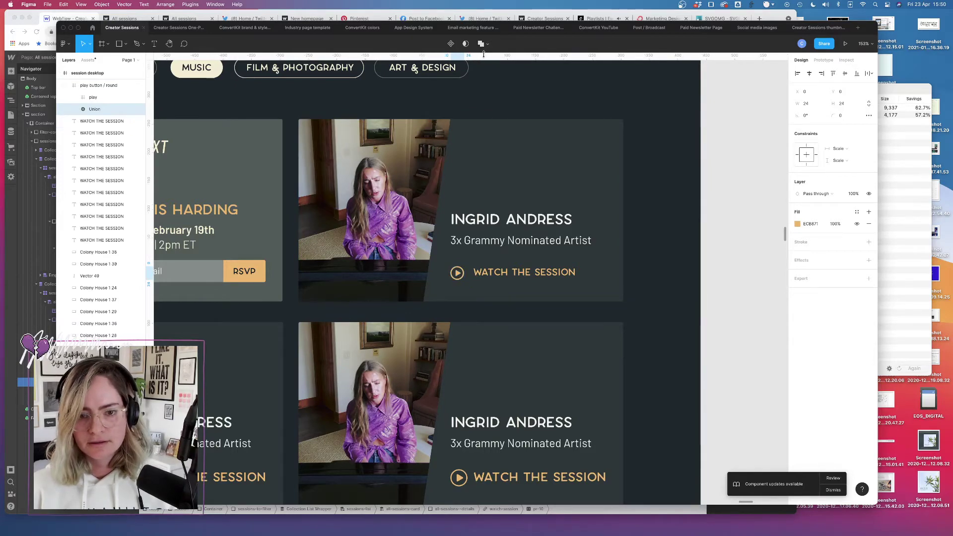
{"action": "left_click", "coordinate": [748, 333]}
- Copy the play button's Union shape as SVG
{"action": "left_click", "coordinate": [457, 273]}
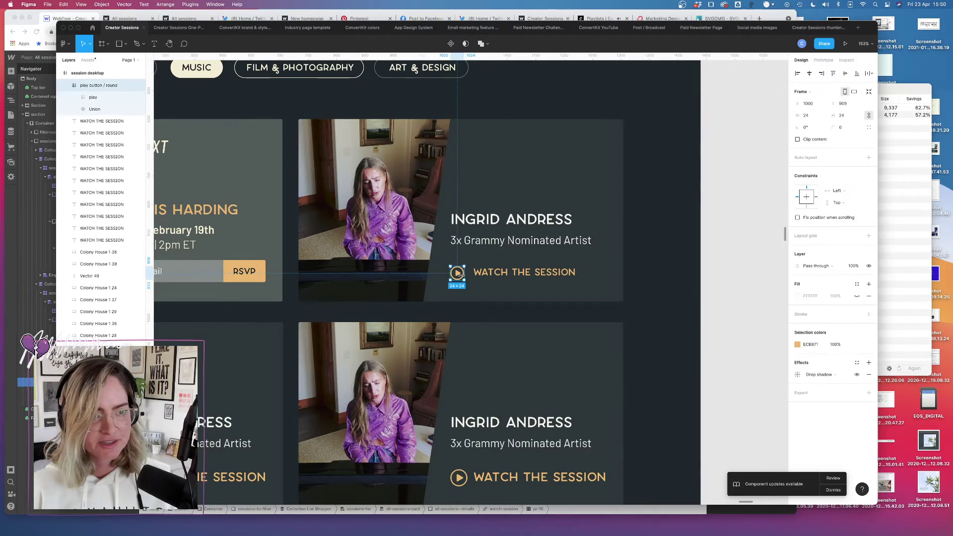
{"action": "double_click", "coordinate": [457, 272]}
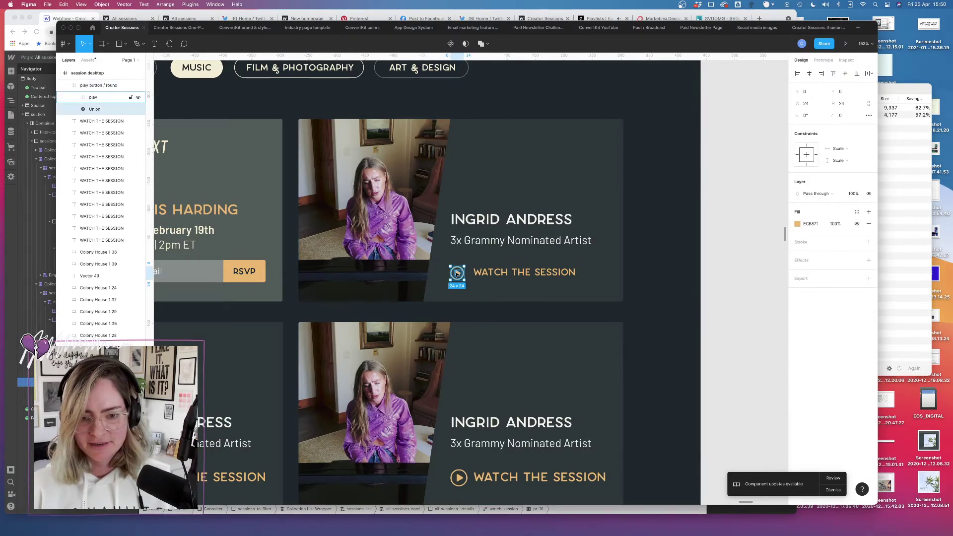
{"action": "right_click", "coordinate": [458, 273]}
{"action": "left_click", "coordinate": [114, 116]}
{"action": "left_click", "coordinate": [102, 109]}
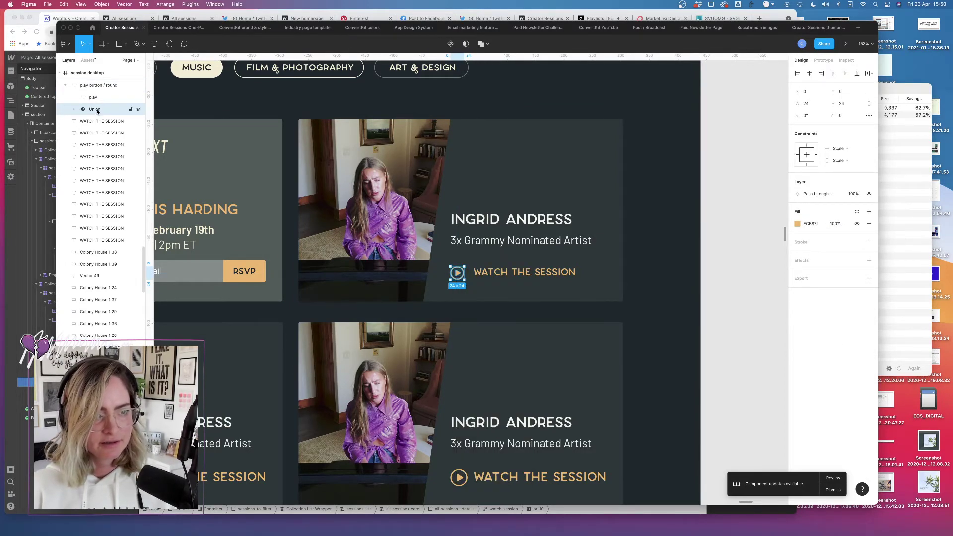
{"action": "right_click", "coordinate": [100, 109]}
{"action": "mouse_move", "coordinate": [149, 307]}
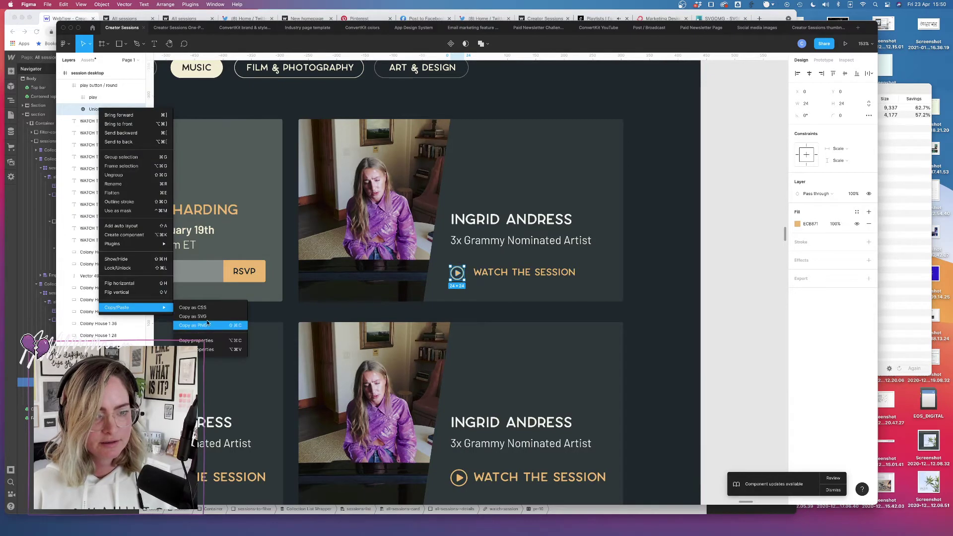
{"action": "left_click", "coordinate": [208, 325]}
{"action": "scroll", "coordinate": [174, 224], "scroll_direction": "left", "scroll_amount": 2}
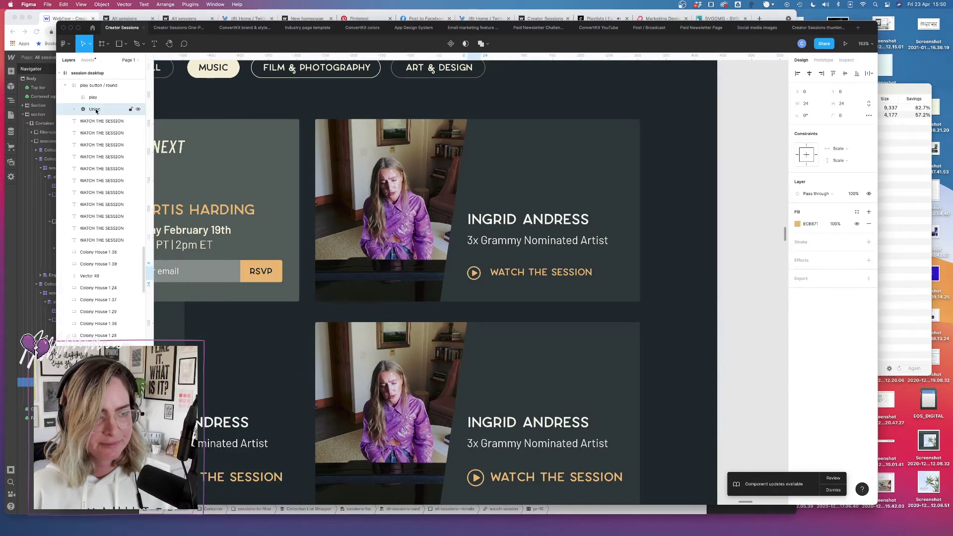
{"action": "right_click", "coordinate": [97, 110]}
{"action": "mouse_move", "coordinate": [158, 308]}
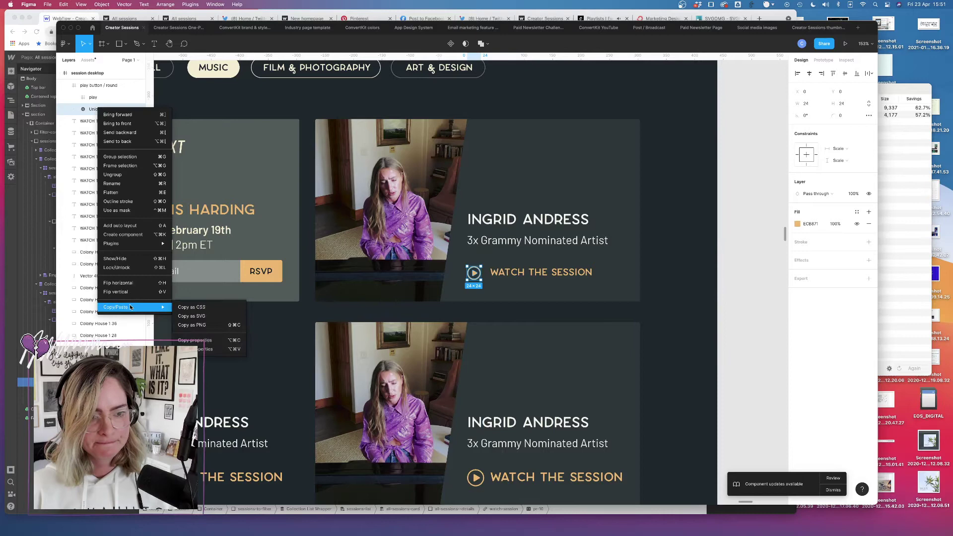
{"action": "left_click", "coordinate": [204, 321]}
- Switch to SVGOMG in the browser and optimise the copied play icon by pasting its markup
{"action": "key", "text": "super+Tab"}
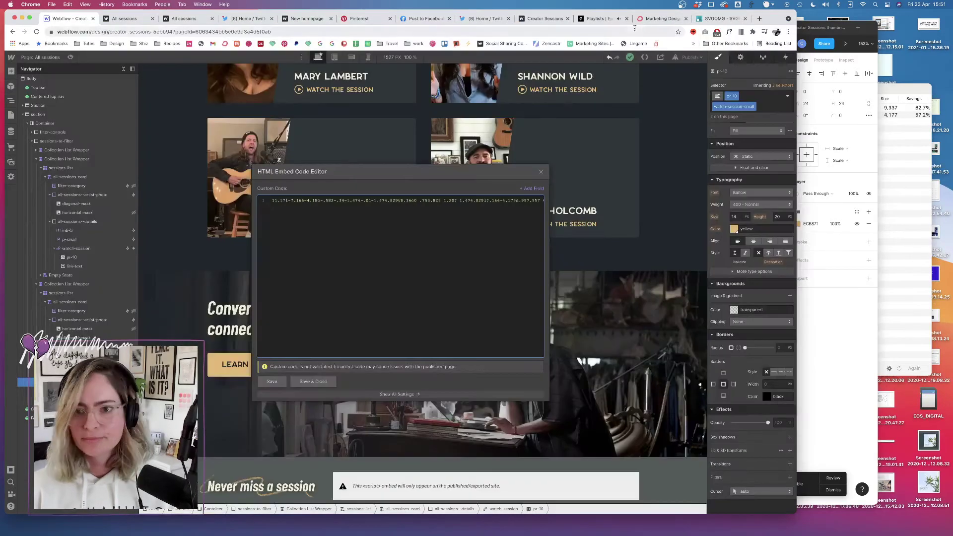
{"action": "left_click", "coordinate": [720, 19]}
{"action": "left_click", "coordinate": [11, 60]}
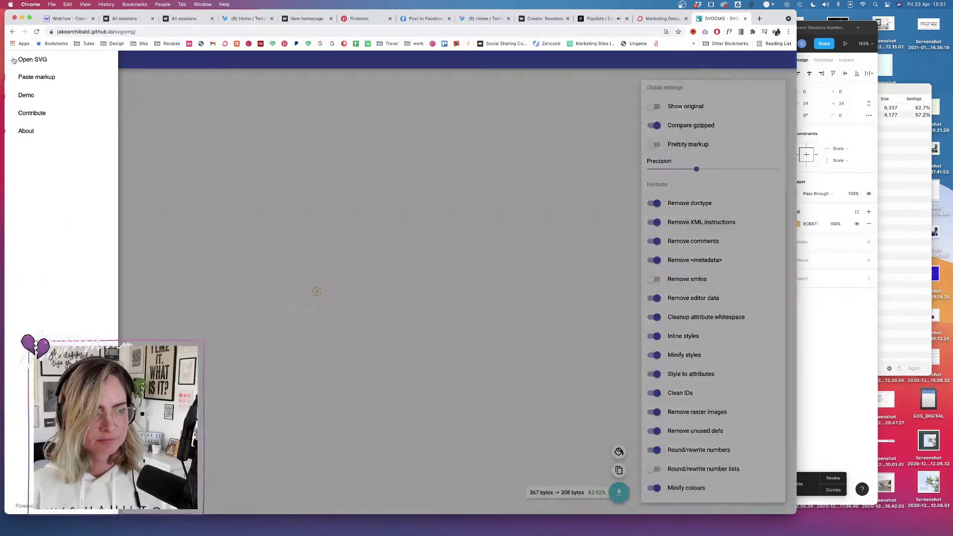
{"action": "left_click", "coordinate": [74, 79]}
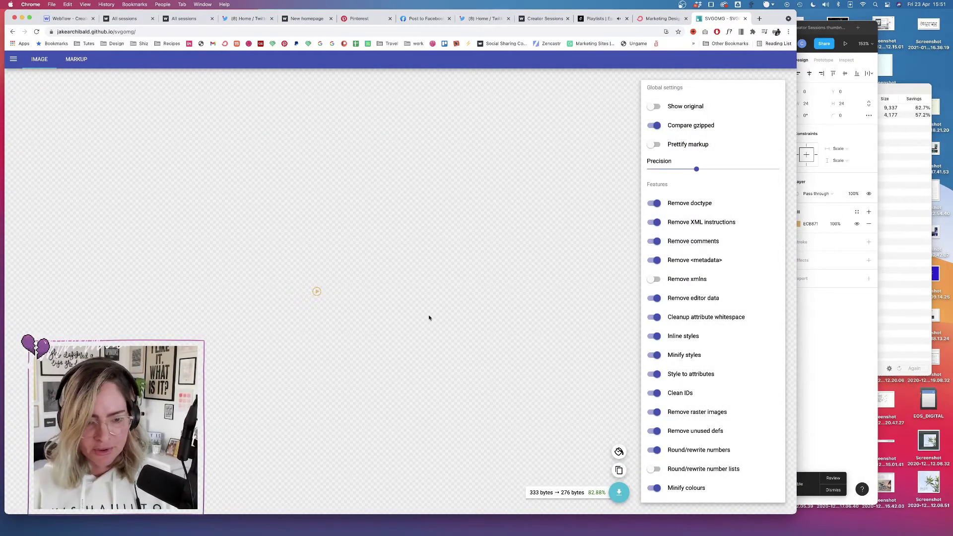
- Back in Webflow, replace all of the play icon's embed code with the optimised single-path SVG
{"action": "left_click", "coordinate": [77, 19]}
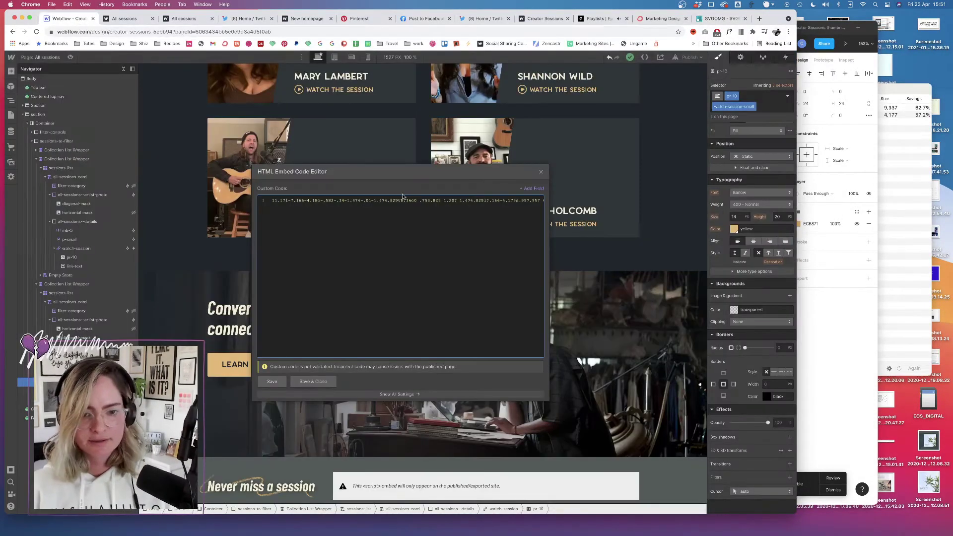
{"action": "left_click_drag", "start_coordinate": [390, 200], "coordinate": [402, 198]}
{"action": "key", "text": "super+a"}
{"action": "key", "text": "super+v"}
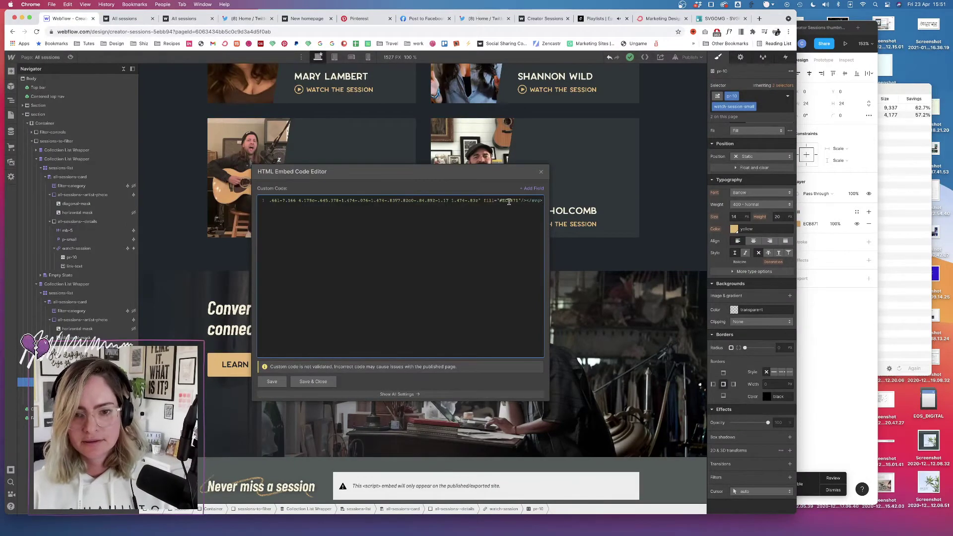
- Replace the path's #ECB871 fill with currentColor, check the code back to its start, then save and close the embed
{"action": "left_click_drag", "start_coordinate": [519, 201], "coordinate": [498, 200]}
{"action": "key", "text": "BackSpace"}
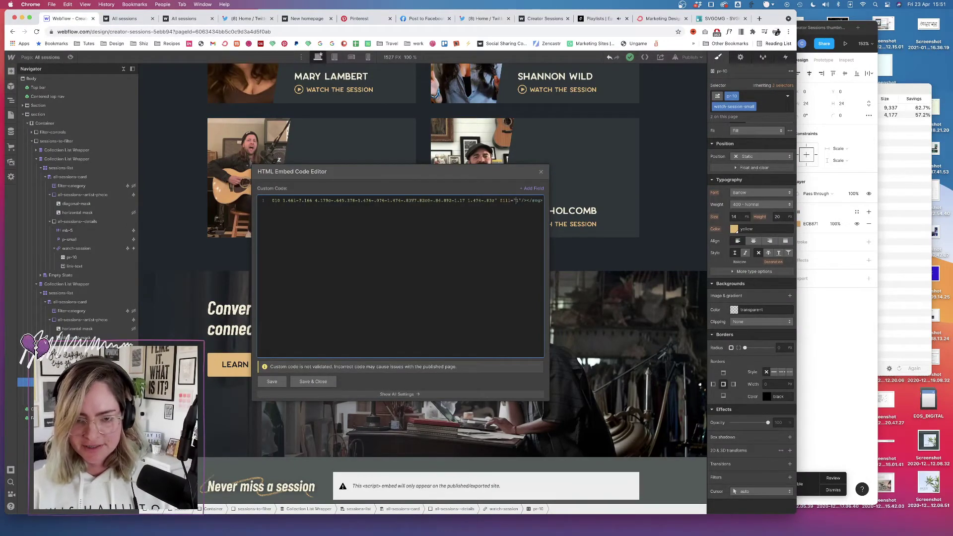
{"action": "type", "text": "currentCol"}
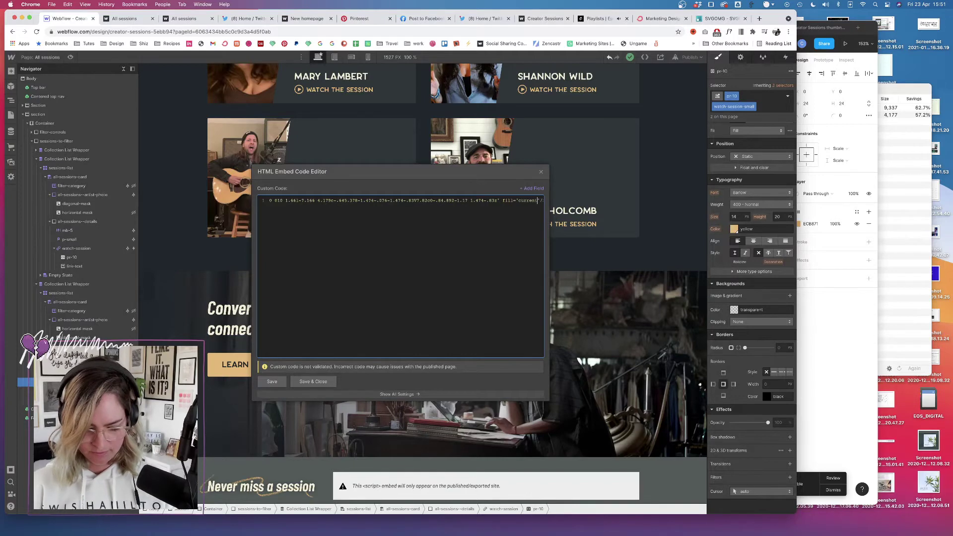
{"action": "type", "text": "or"}
{"action": "scroll", "coordinate": [503, 236], "scroll_direction": "left", "scroll_amount": 10}
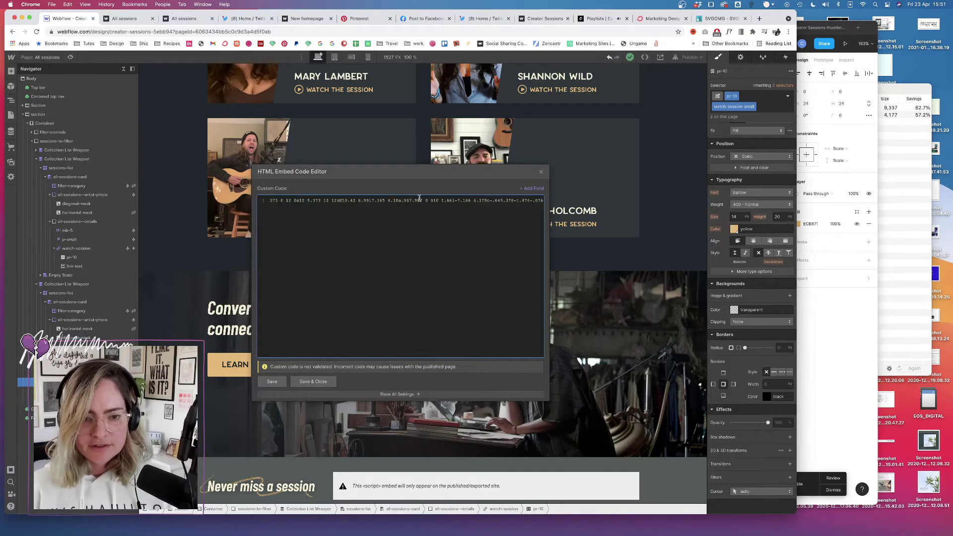
{"action": "scroll", "coordinate": [420, 201], "scroll_direction": "left", "scroll_amount": 10}
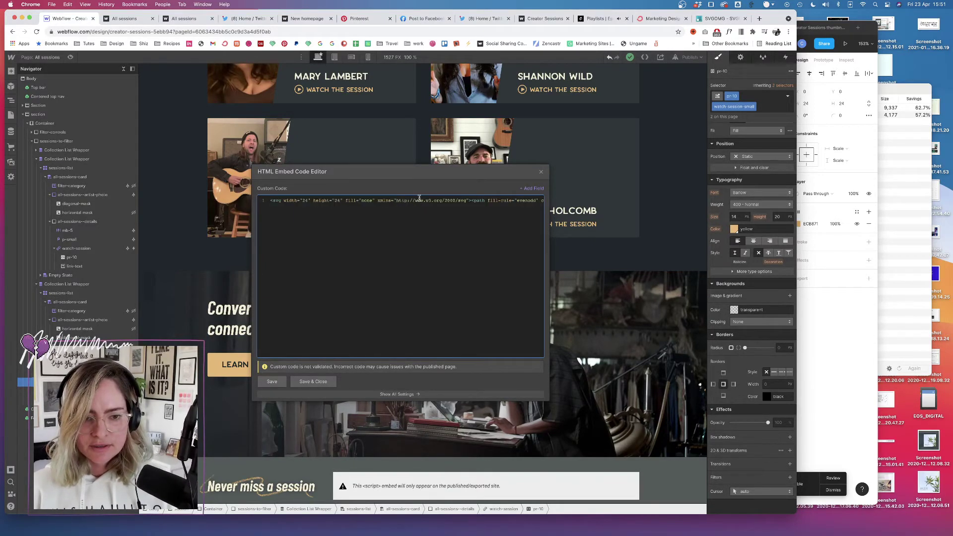
{"action": "left_click", "coordinate": [314, 382]}
{"action": "left_click", "coordinate": [345, 253]}
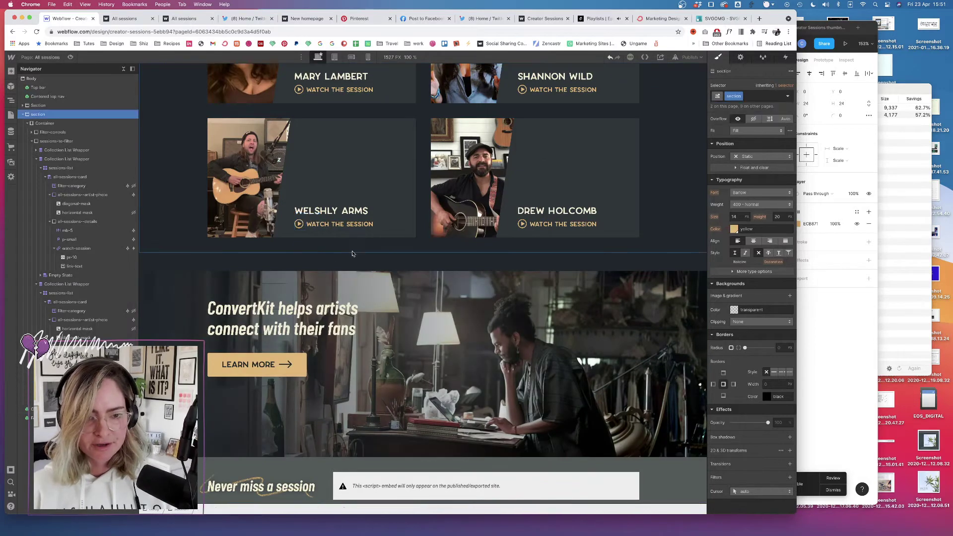
- Preview the All Sessions page, return to the designer and review the session cards up to the Sam Tinnesz card
{"action": "left_click", "coordinate": [72, 58]}
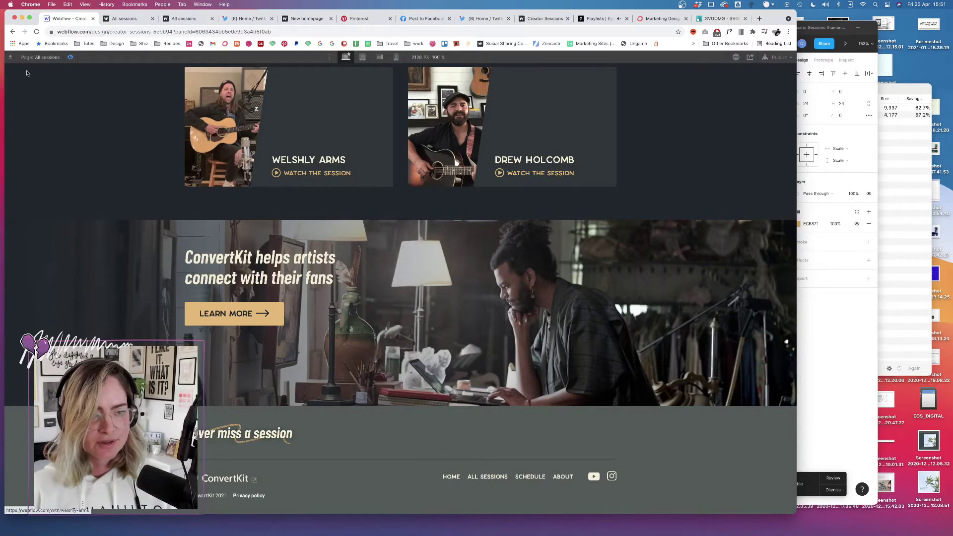
{"action": "left_click", "coordinate": [72, 58]}
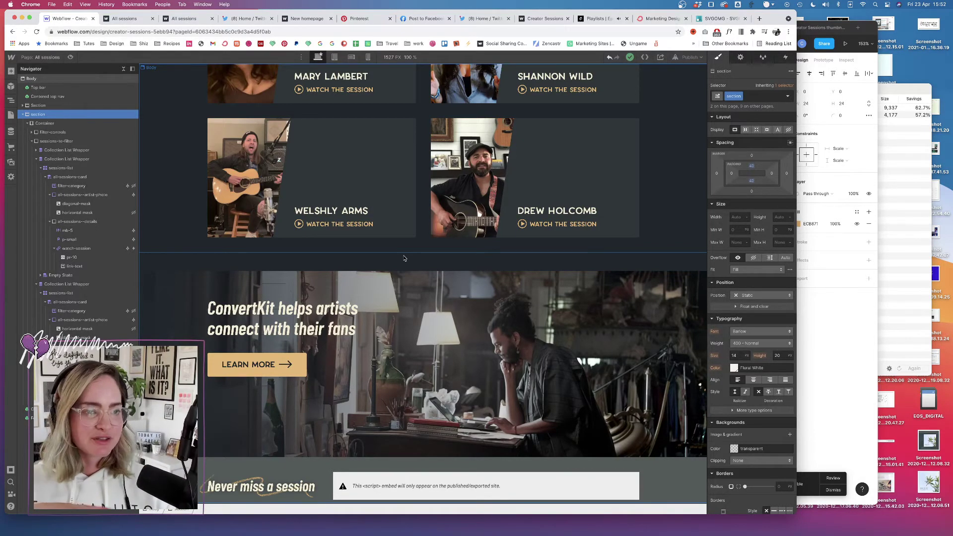
{"action": "scroll", "coordinate": [430, 274], "scroll_direction": "up", "scroll_amount": 10}
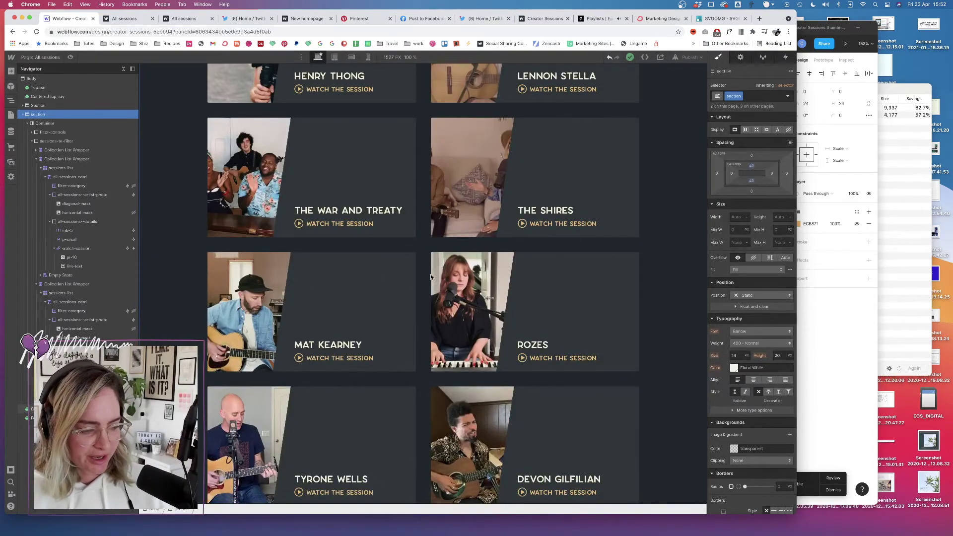
{"action": "scroll", "coordinate": [431, 278], "scroll_direction": "up", "scroll_amount": 10}
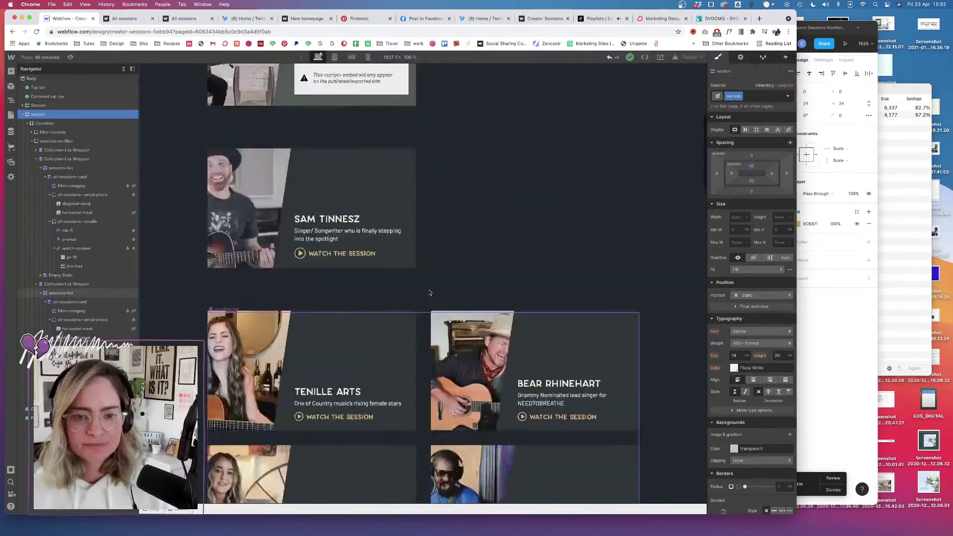
{"action": "scroll", "coordinate": [430, 293], "scroll_direction": "up", "scroll_amount": 3}
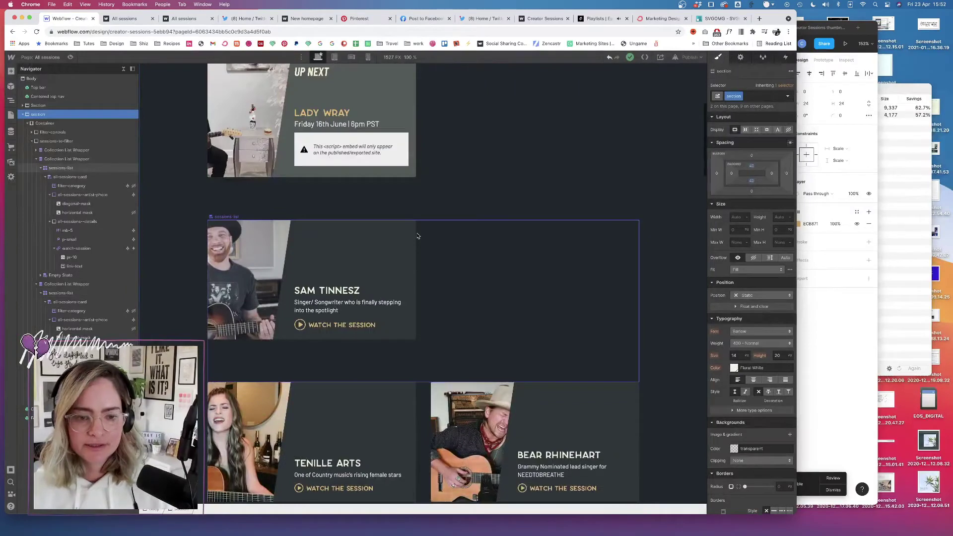
- Preview the page, return to the designer and replace the Sam Tinnesz play icon's embed code with the optimised SVG
{"action": "left_click", "coordinate": [70, 57]}
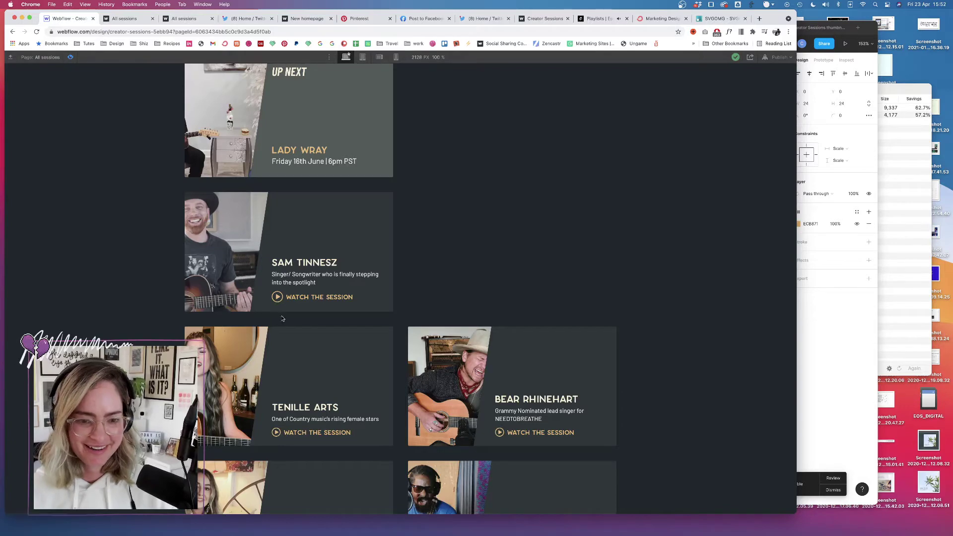
{"action": "left_click", "coordinate": [71, 57]}
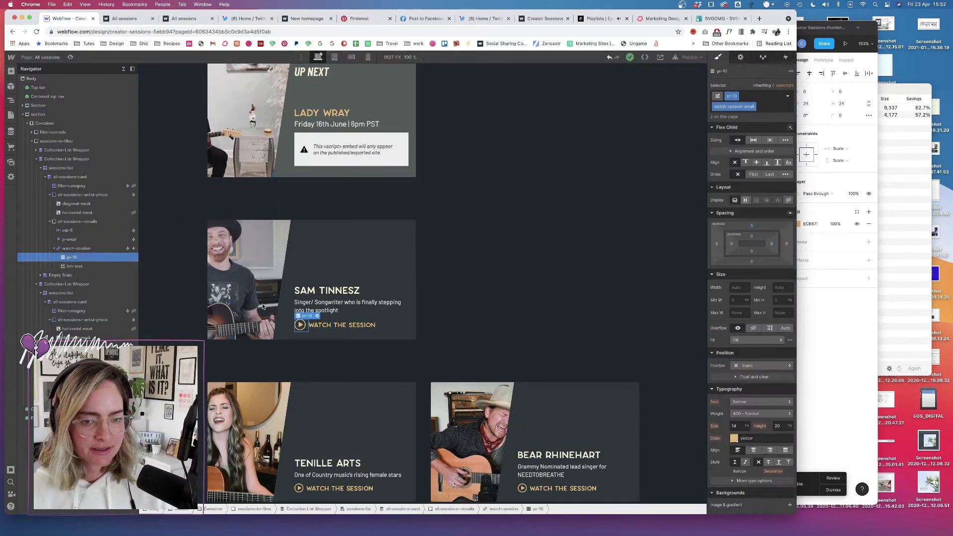
{"action": "left_click", "coordinate": [317, 316]}
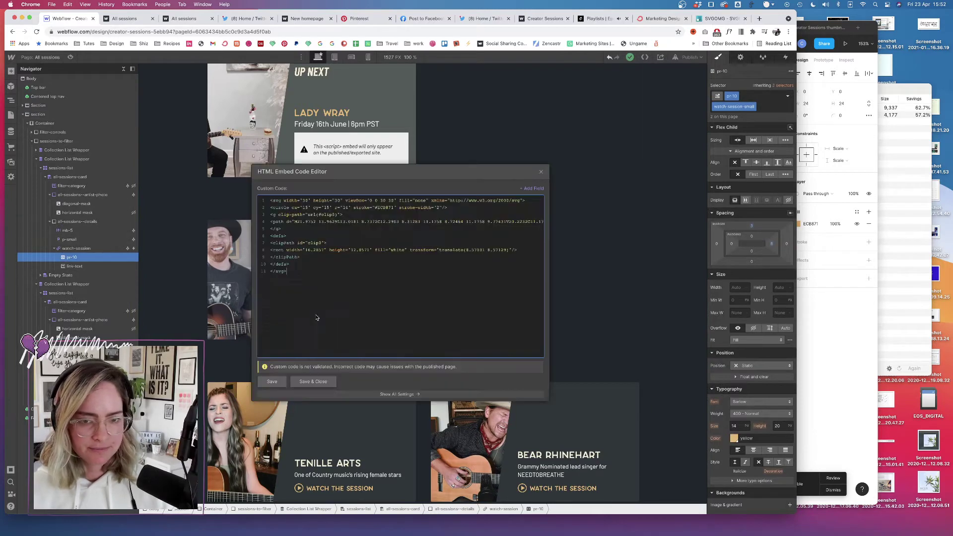
{"action": "left_click_drag", "start_coordinate": [301, 277], "coordinate": [230, 165]}
{"action": "key", "text": "super+v"}
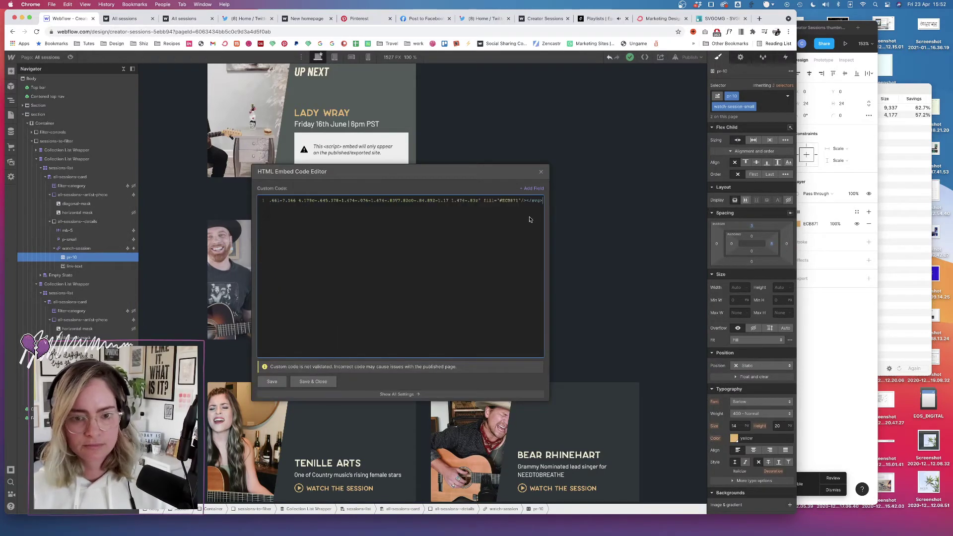
- Replace the pasted icon's #ECB871 fill with currentColor, then save and close the embed
{"action": "left_click_drag", "start_coordinate": [519, 201], "coordinate": [499, 200]}
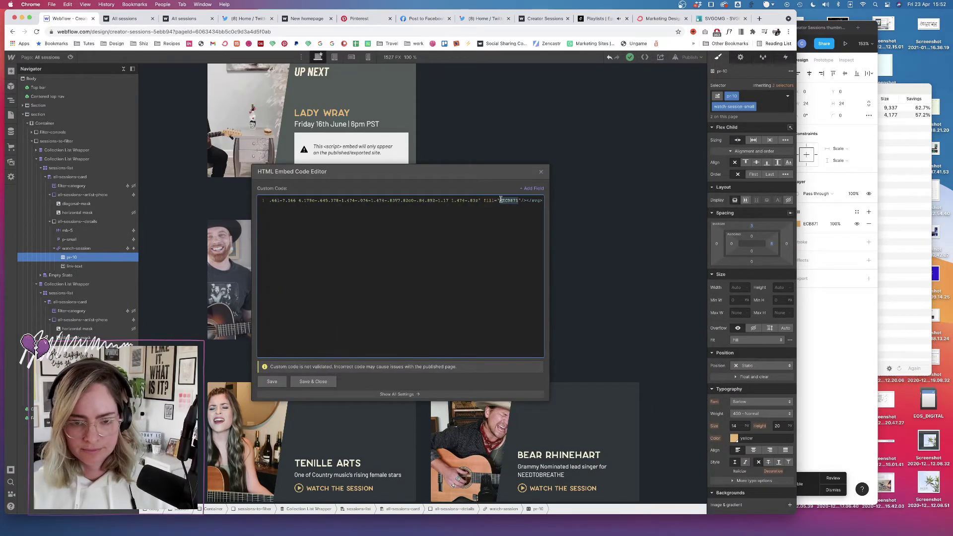
{"action": "type", "text": "currentColor"}
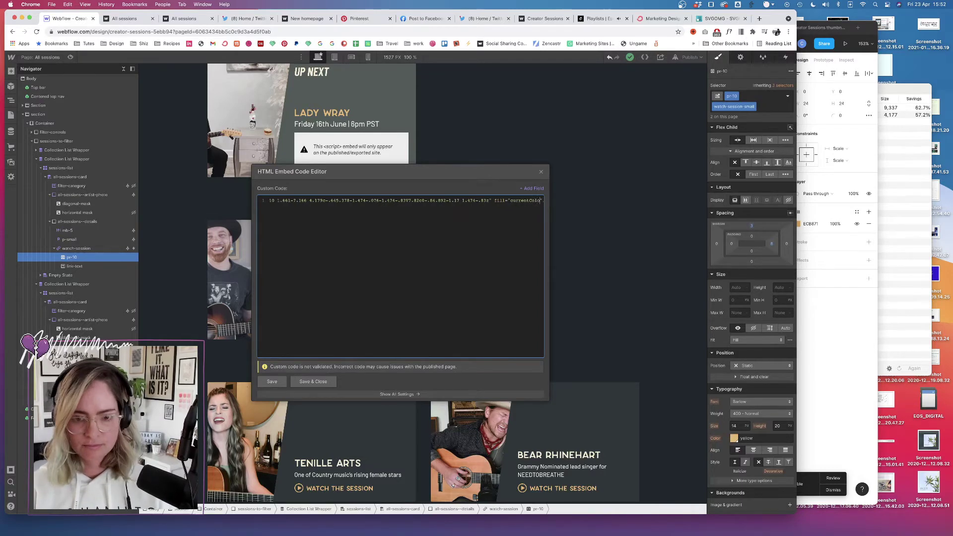
{"action": "left_click", "coordinate": [316, 382]}
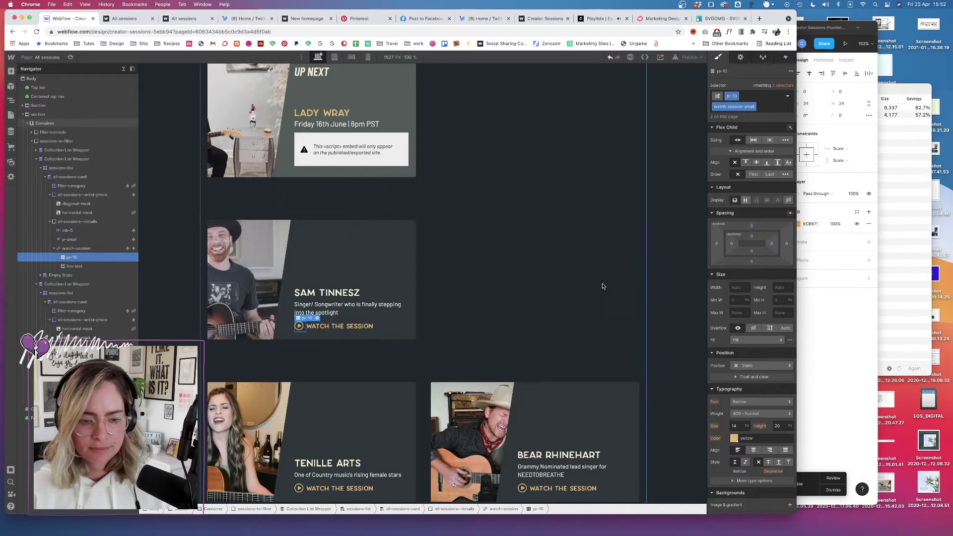
- Add an mt-10 combo class with a 10 px top margin to the Tenille Arts card's watch-session link
{"action": "left_click", "coordinate": [380, 365]}
{"action": "scroll", "coordinate": [379, 365], "scroll_direction": "down", "scroll_amount": 3}
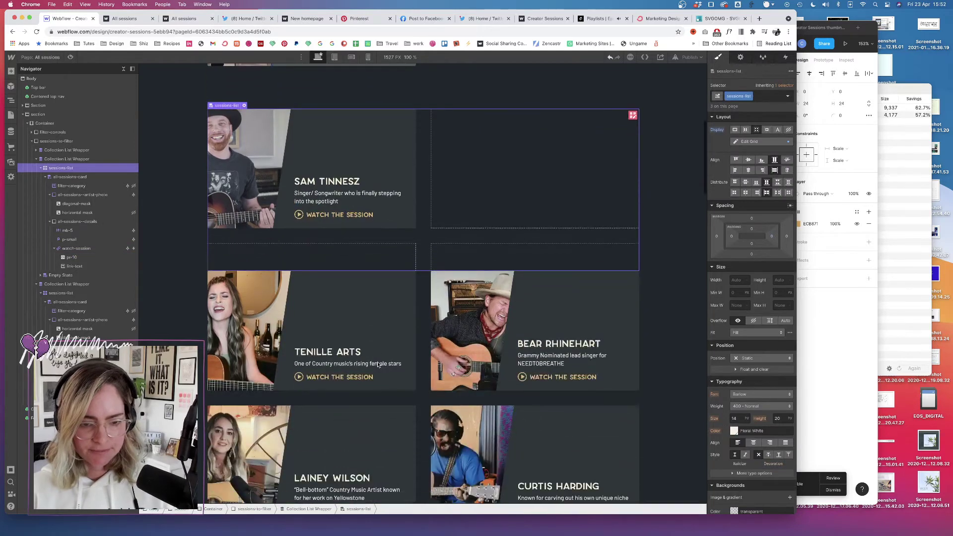
{"action": "left_click", "coordinate": [341, 364]}
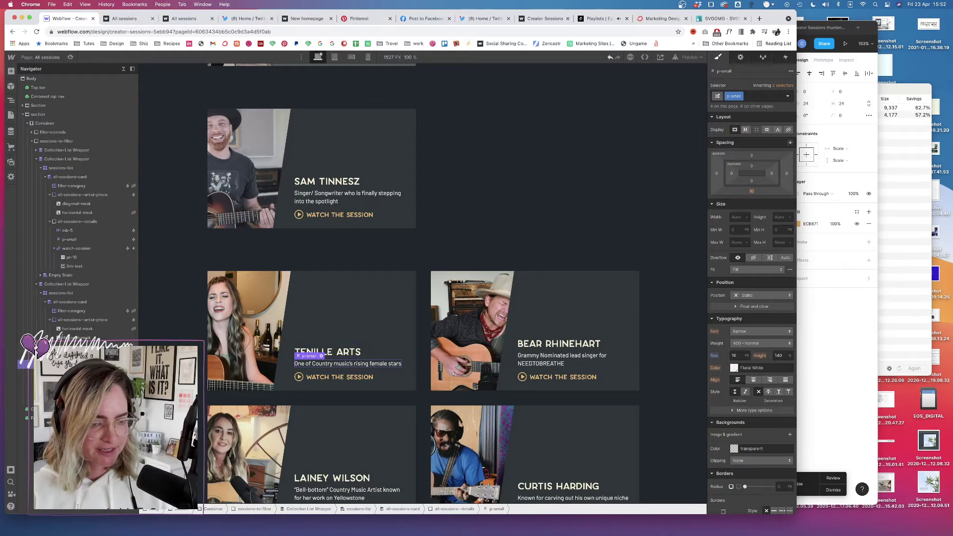
{"action": "left_click", "coordinate": [339, 377]}
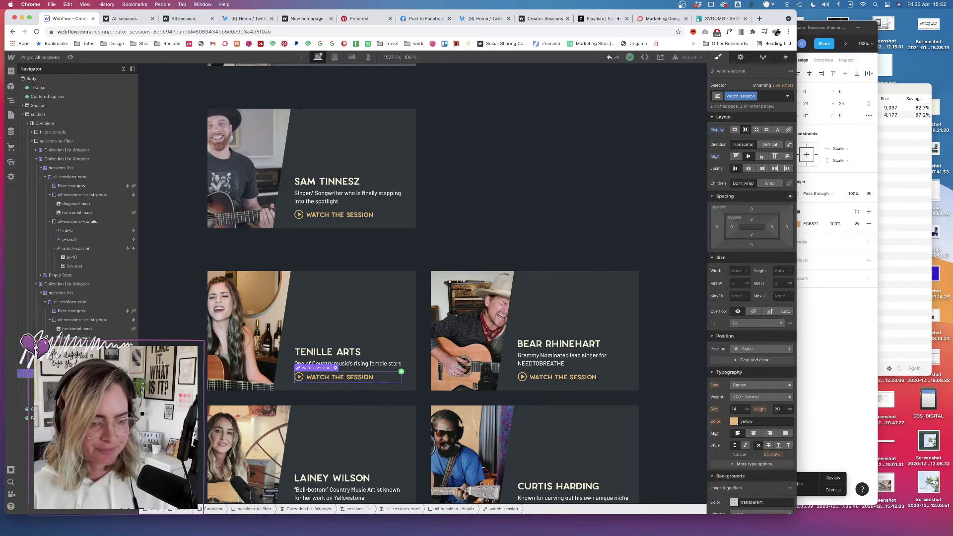
{"action": "left_click", "coordinate": [343, 364]}
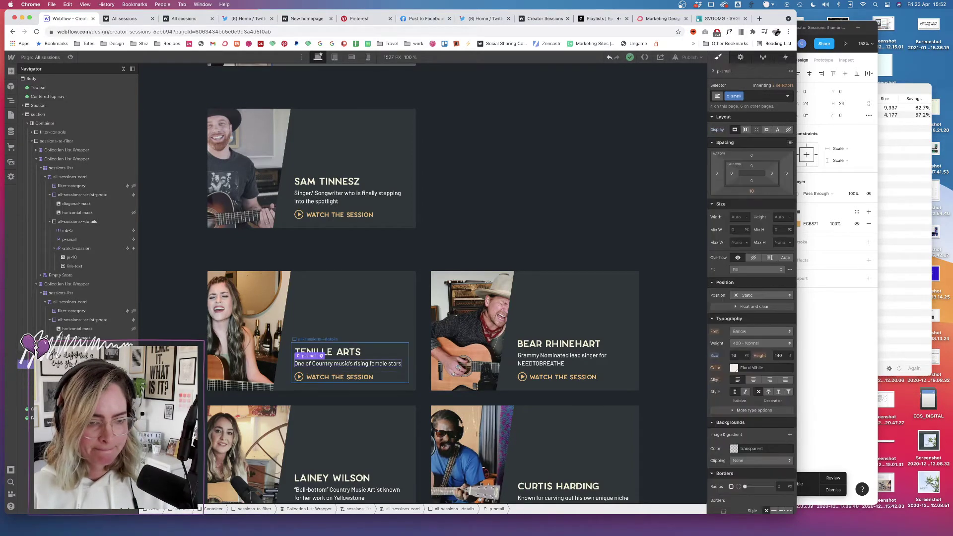
{"action": "left_click", "coordinate": [339, 377]}
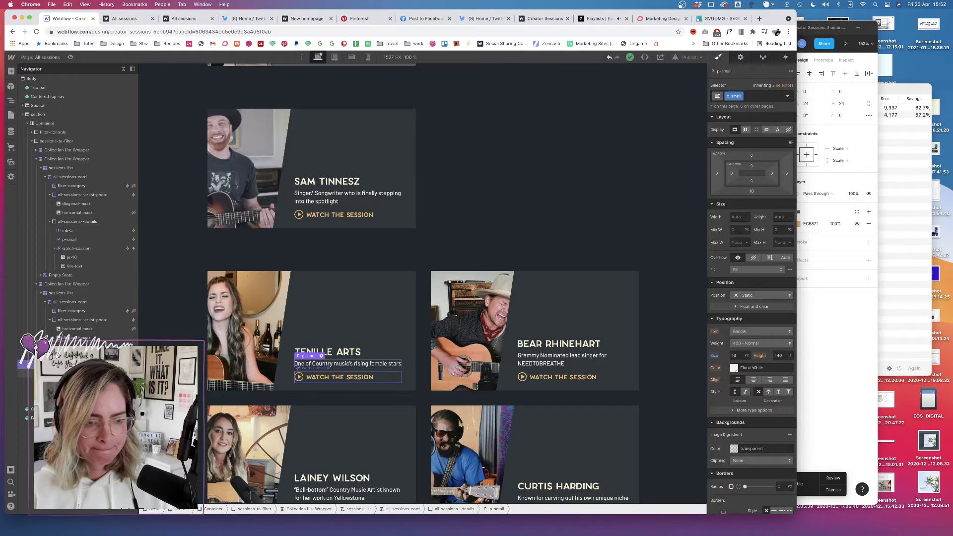
{"action": "left_click", "coordinate": [768, 99]}
{"action": "type", "text": "mt-"}
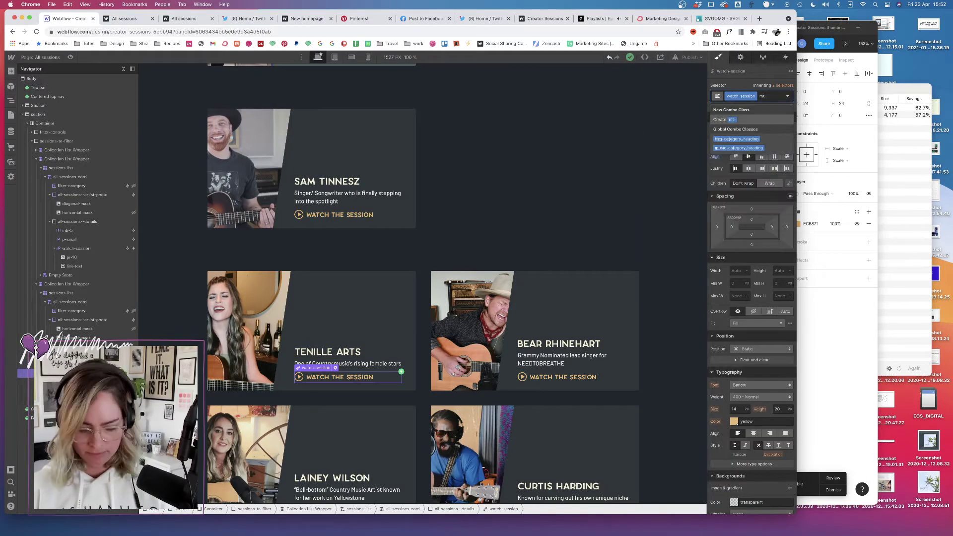
{"action": "type", "text": "10"}
{"action": "key", "text": "Return"}
{"action": "left_click", "coordinate": [753, 210]}
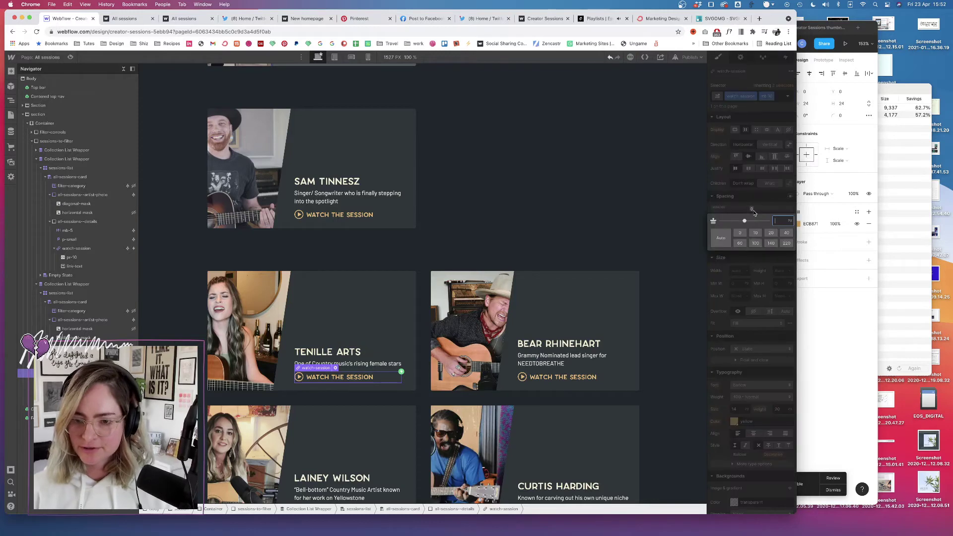
{"action": "type", "text": "10"}
{"action": "key", "text": "Return"}
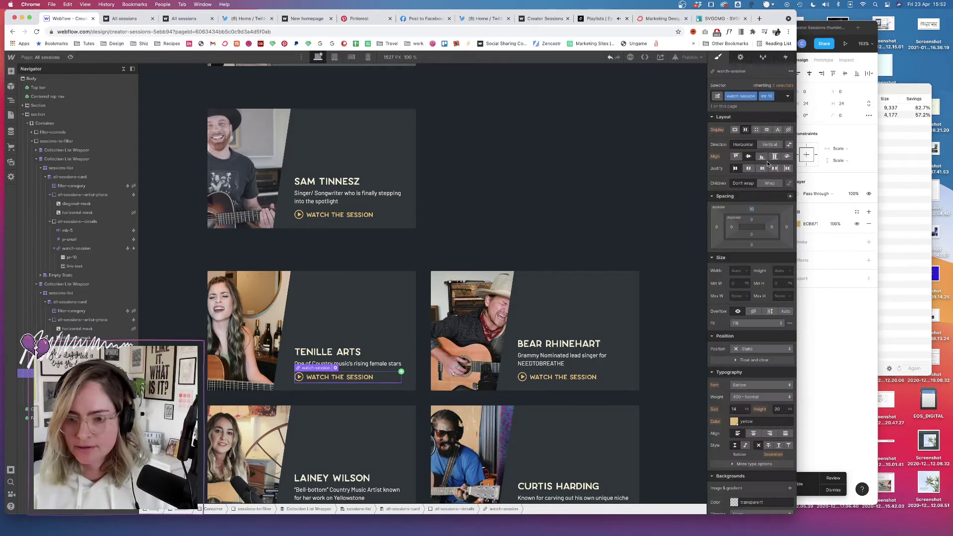
- Increase the mt-10 combo class's top margin to 15 px and rename the class mt-15
{"action": "left_click_drag", "start_coordinate": [752, 208], "coordinate": [757, 207]}
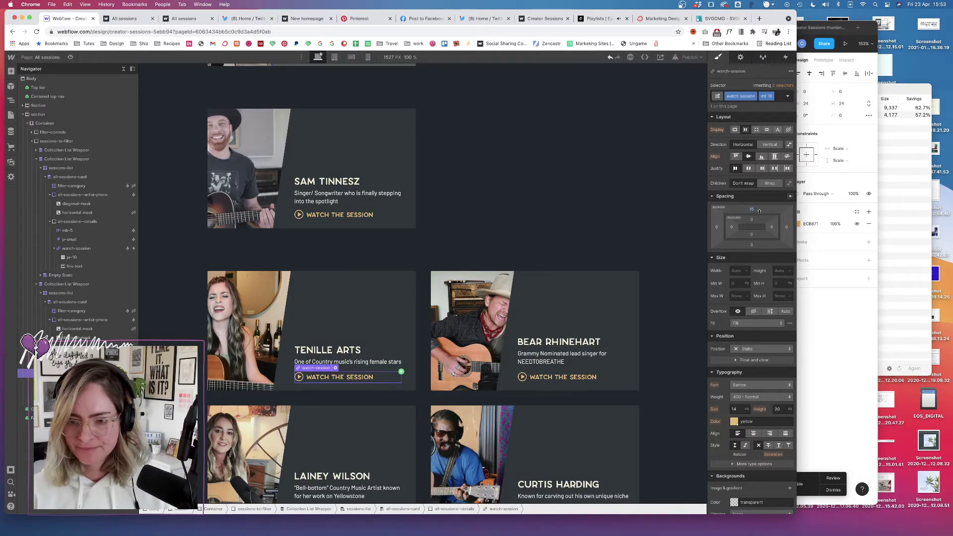
{"action": "left_click", "coordinate": [769, 97]}
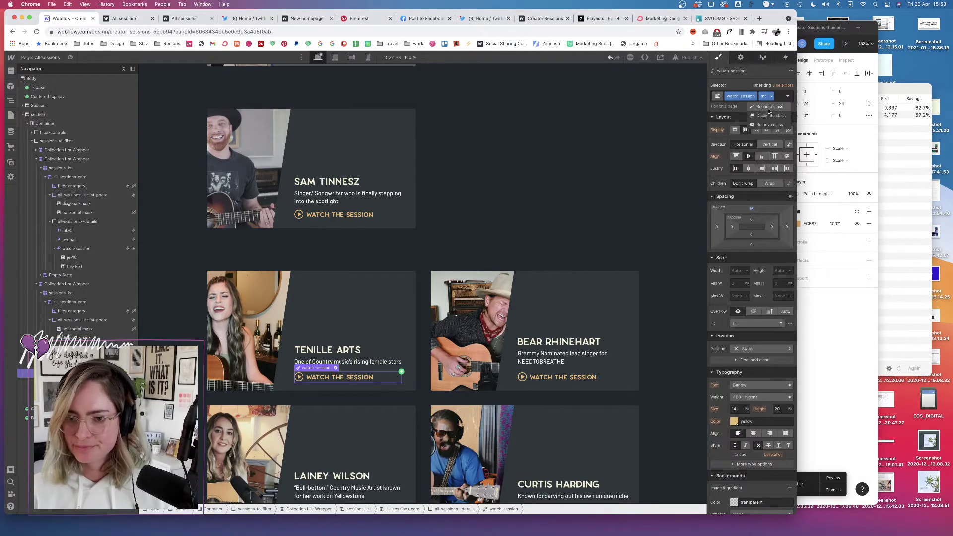
{"action": "left_click", "coordinate": [769, 97]}
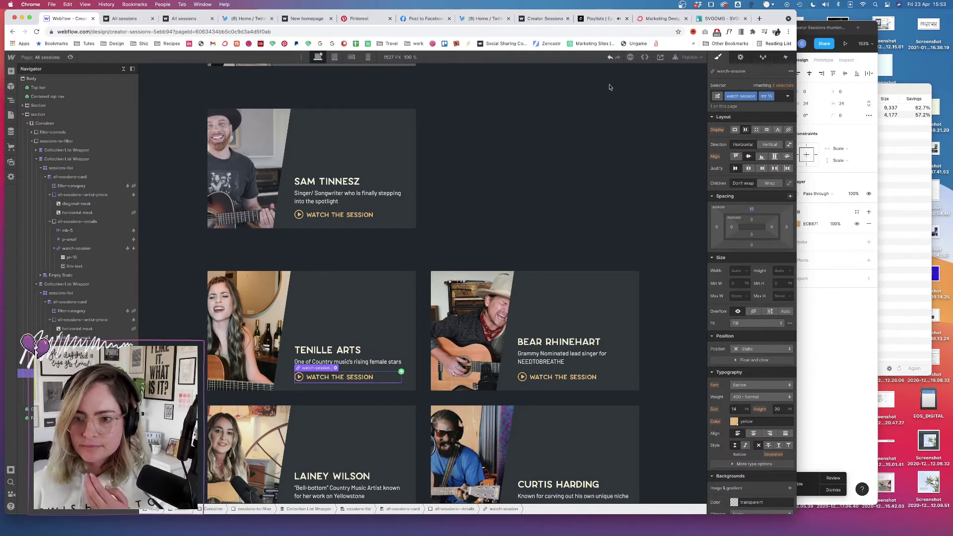
- Apply the mt-15 combo class to the Sam Tinnesz card's watch-session link
{"action": "left_click", "coordinate": [342, 215]}
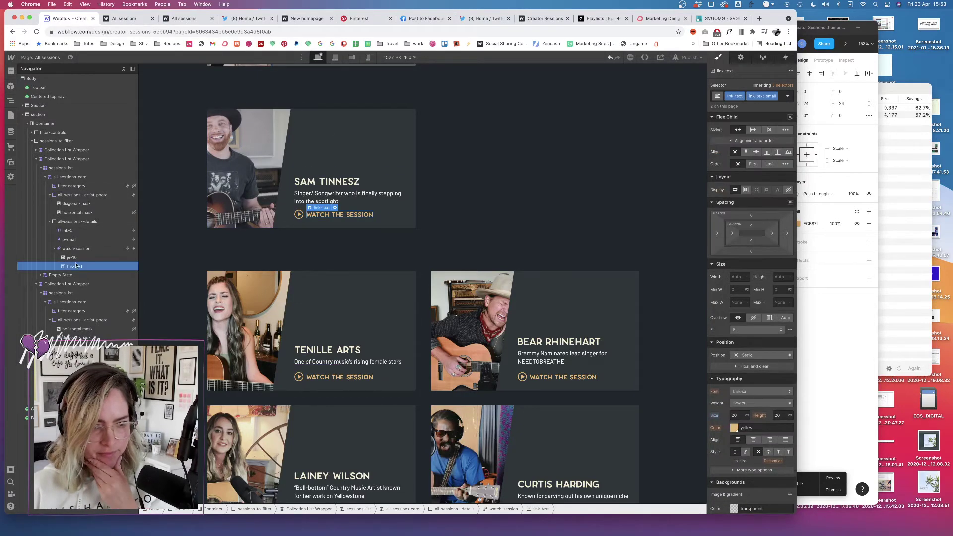
{"action": "left_click", "coordinate": [397, 215]}
{"action": "left_click", "coordinate": [769, 93]}
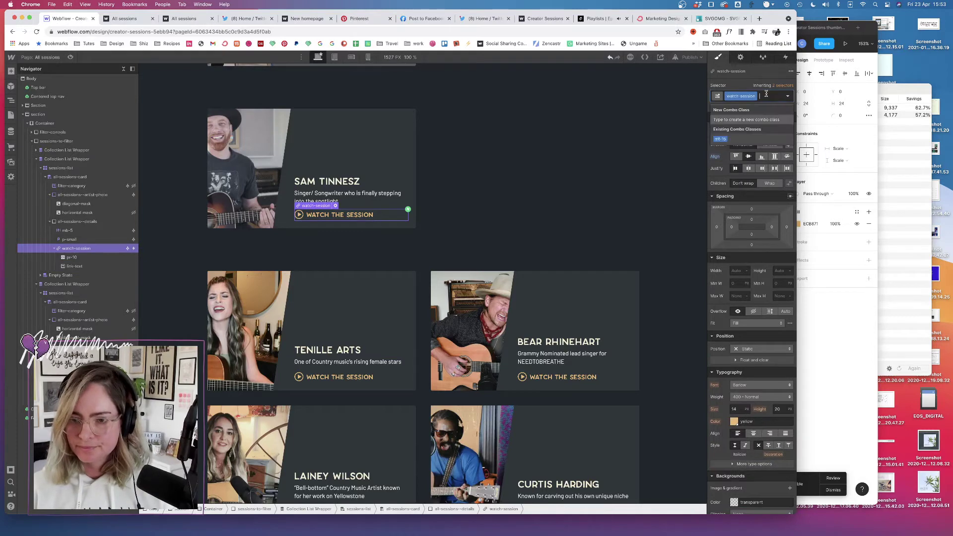
{"action": "type", "text": "mt-15"}
{"action": "key", "text": "Return"}
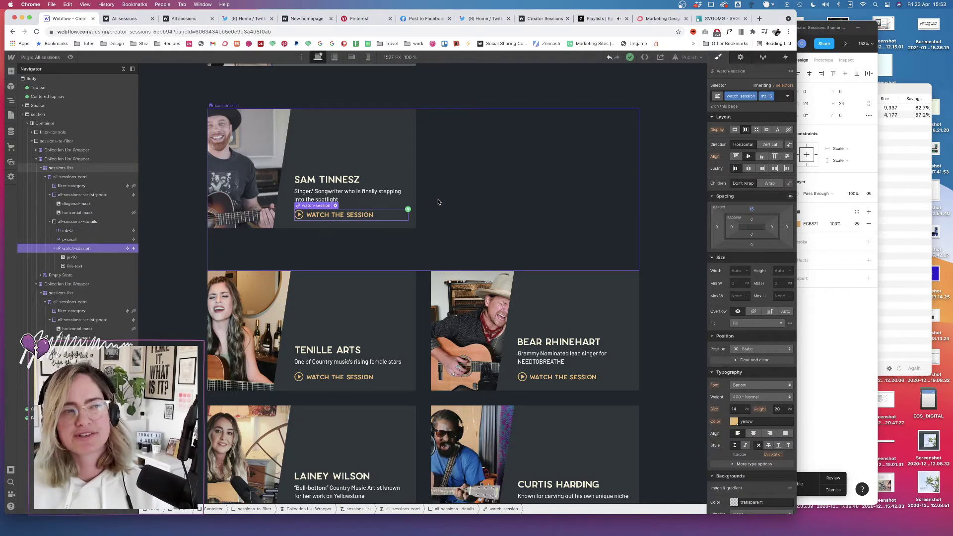
- Review the spacing of all session cards down to the ConvertKit banner and back up to the Lady Wray card
{"action": "left_click", "coordinate": [678, 236]}
{"action": "scroll", "coordinate": [378, 269], "scroll_direction": "down", "scroll_amount": 3}
{"action": "scroll", "coordinate": [365, 275], "scroll_direction": "down", "scroll_amount": 5}
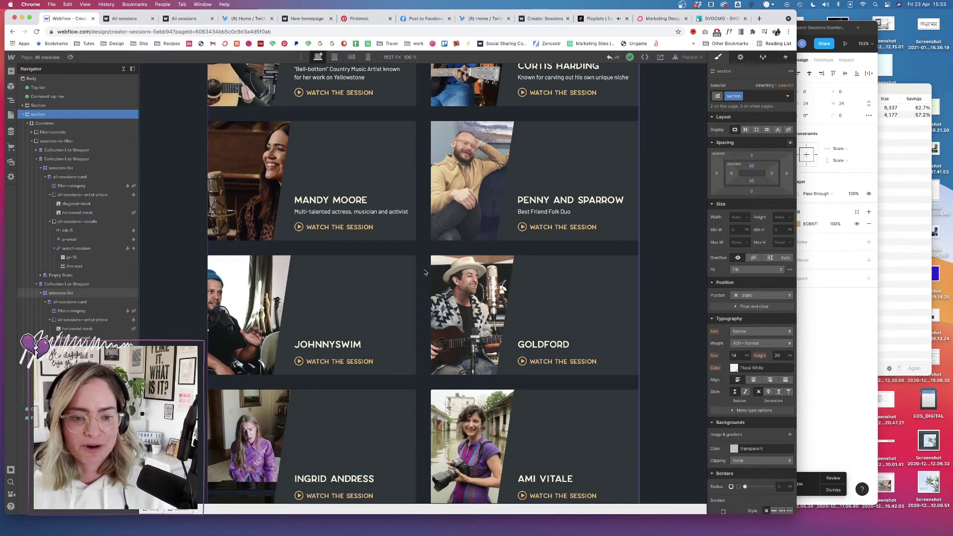
{"action": "scroll", "coordinate": [420, 243], "scroll_direction": "down", "scroll_amount": 7}
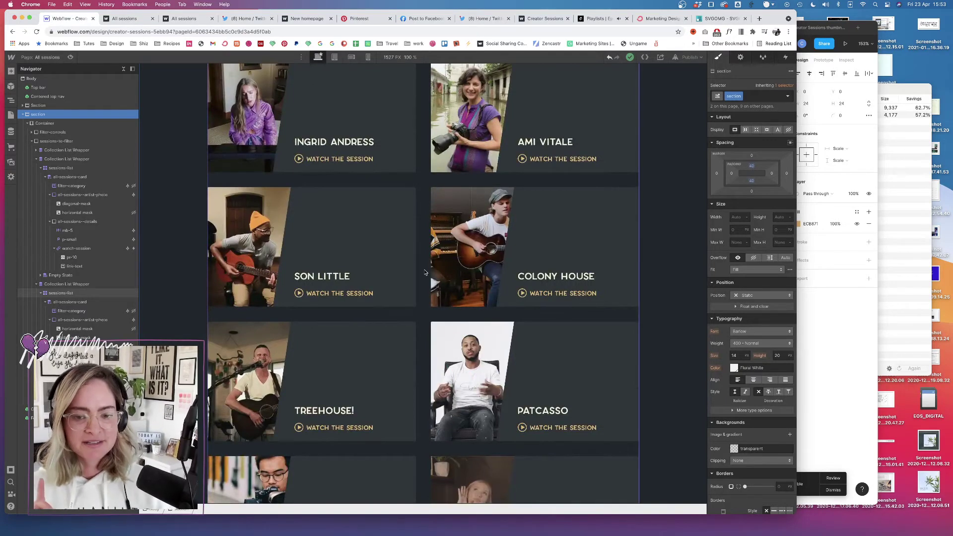
{"action": "scroll", "coordinate": [426, 272], "scroll_direction": "down", "scroll_amount": 3}
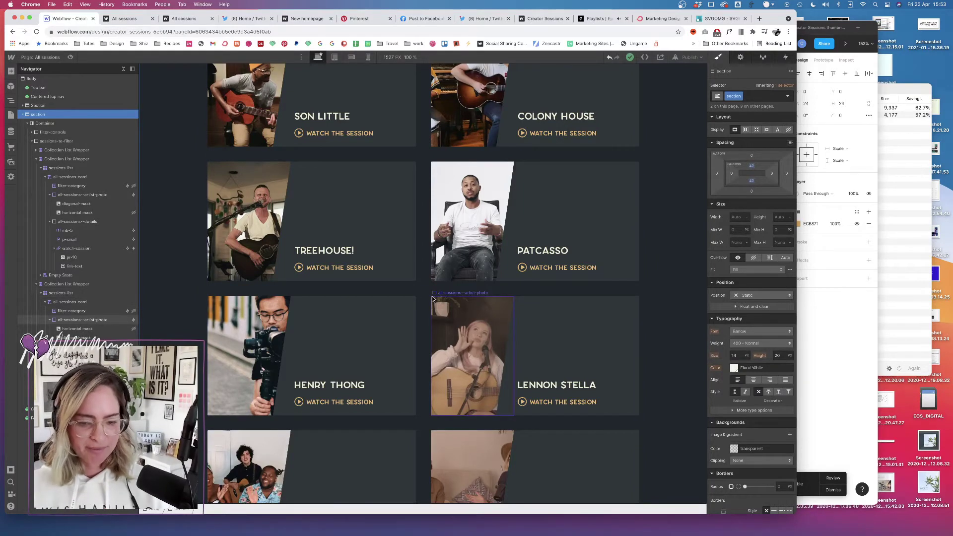
{"action": "scroll", "coordinate": [432, 296], "scroll_direction": "down", "scroll_amount": 5}
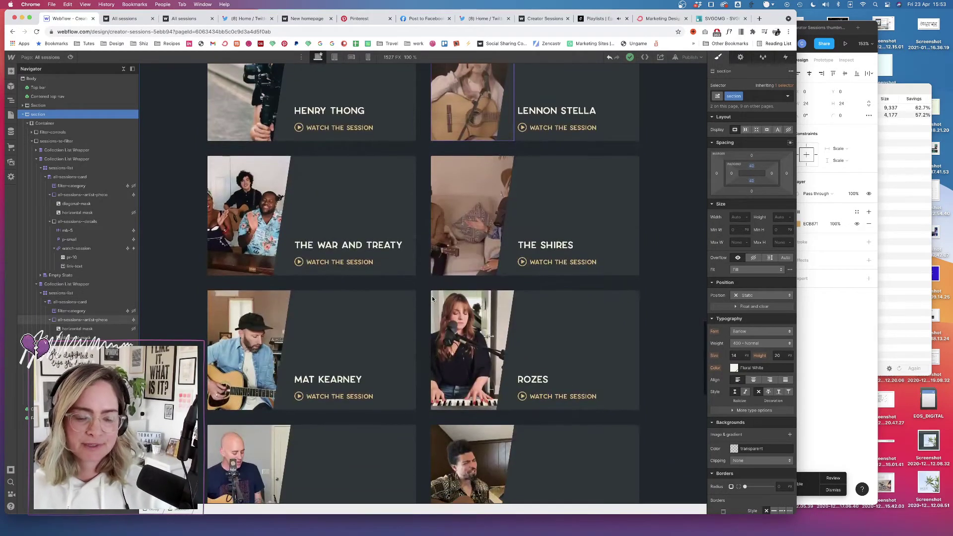
{"action": "scroll", "coordinate": [432, 298], "scroll_direction": "down", "scroll_amount": 2}
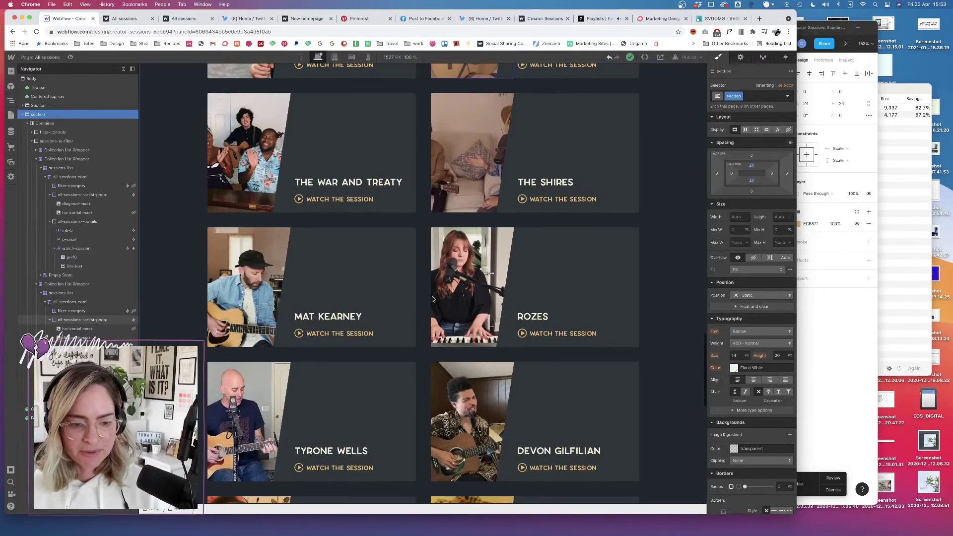
{"action": "scroll", "coordinate": [432, 299], "scroll_direction": "down", "scroll_amount": 10}
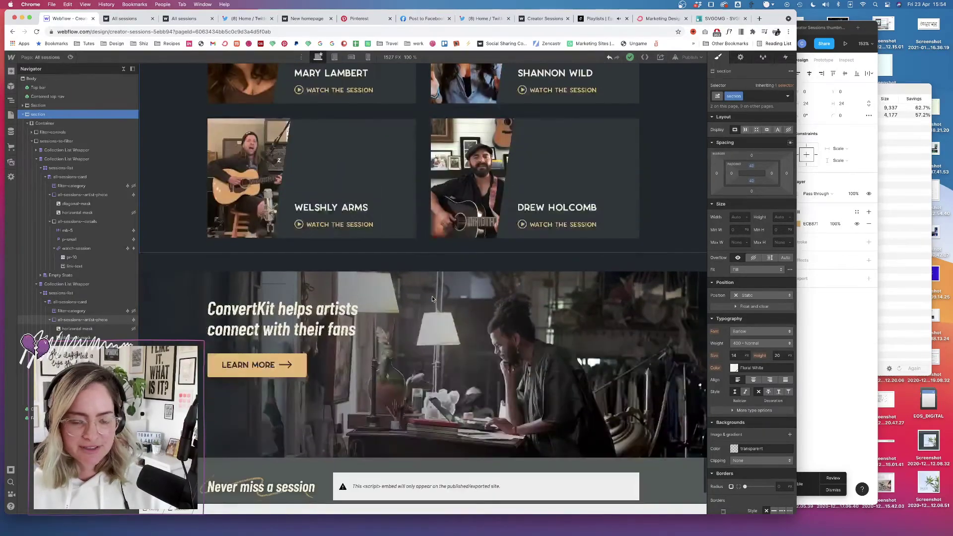
{"action": "scroll", "coordinate": [432, 296], "scroll_direction": "up", "scroll_amount": 20}
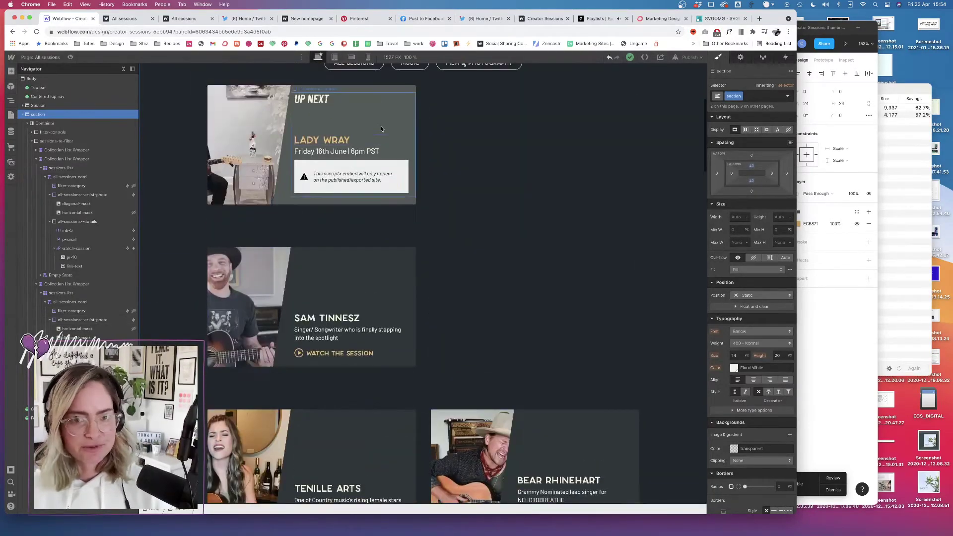
- Publish the site to the webflow.io staging domain only
{"action": "scroll", "coordinate": [381, 129], "scroll_direction": "up", "scroll_amount": 4}
{"action": "left_click", "coordinate": [690, 57]}
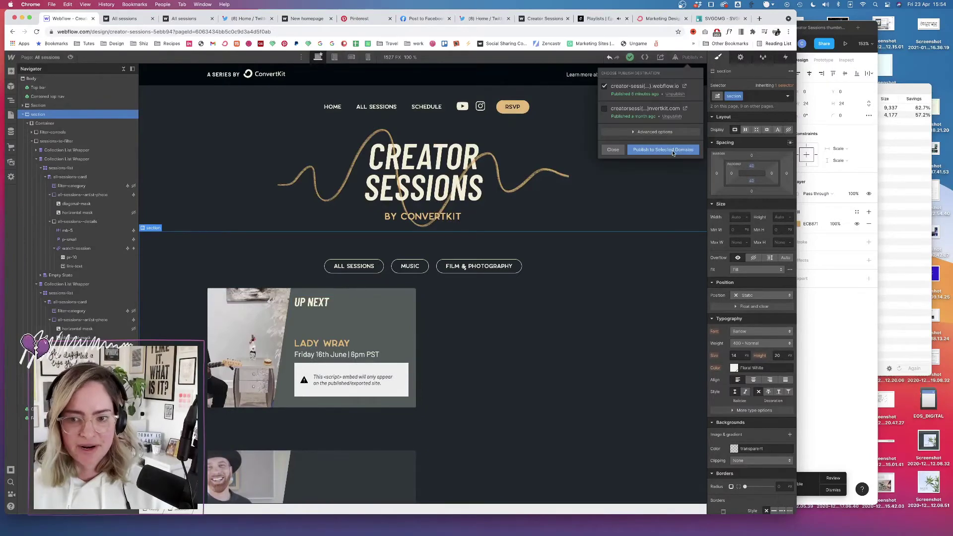
{"action": "left_click", "coordinate": [673, 153]}
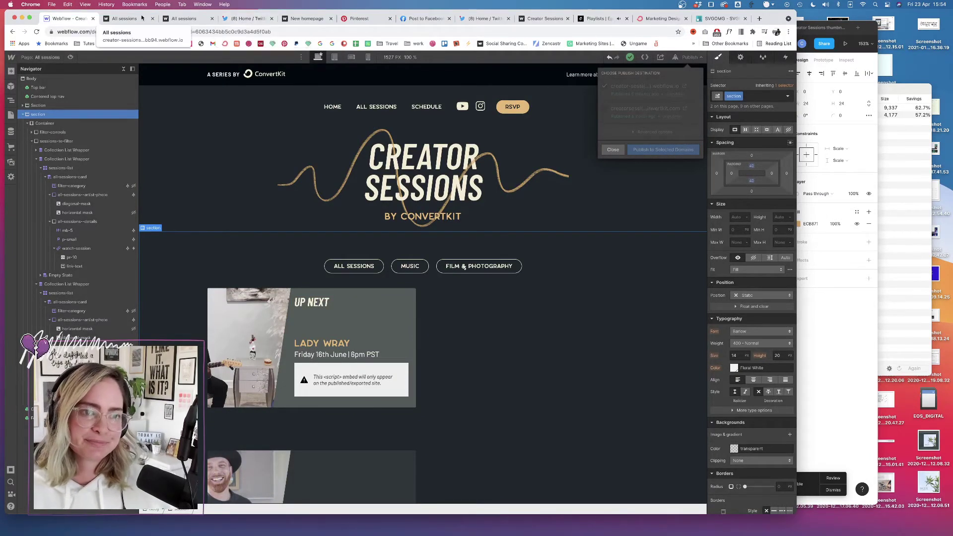
- Close the unneeded Twitter, Pinterest, Facebook and Creator Sessions browser tabs
{"action": "left_click", "coordinate": [272, 19]}
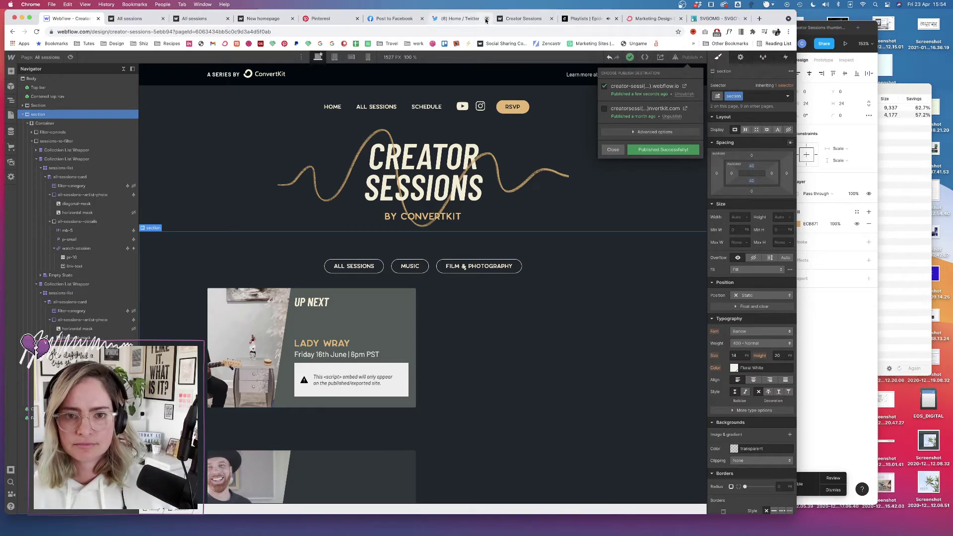
{"action": "left_click", "coordinate": [358, 20]}
{"action": "left_click", "coordinate": [358, 20]}
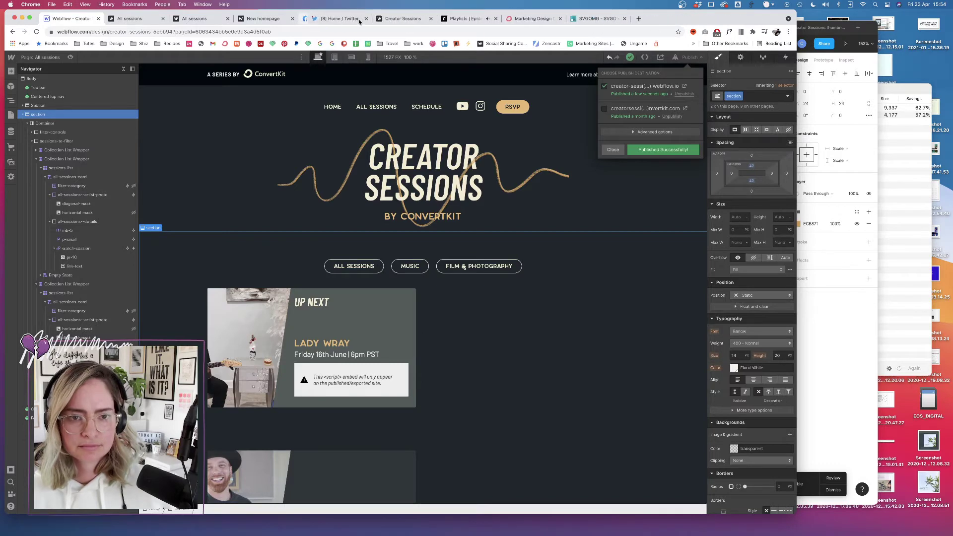
{"action": "left_click", "coordinate": [366, 19]}
{"action": "left_click", "coordinate": [366, 19]}
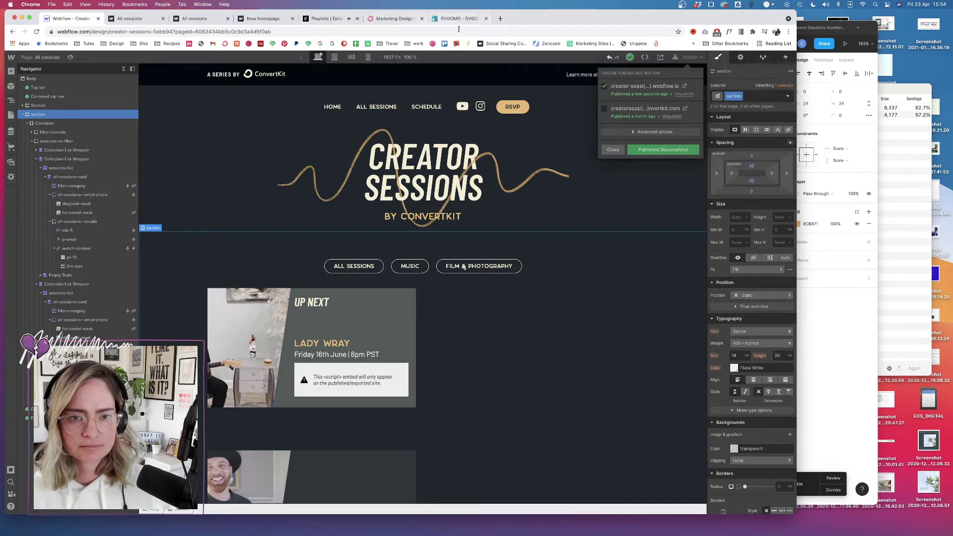
- Open the published All Sessions page and reload it to check the updated cards
{"action": "left_click", "coordinate": [172, 18]}
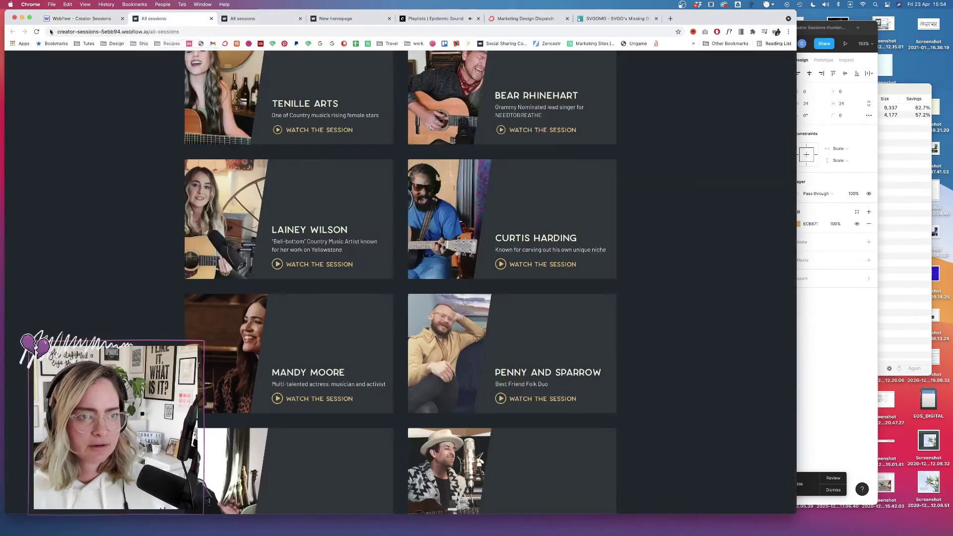
{"action": "left_click", "coordinate": [36, 31]}
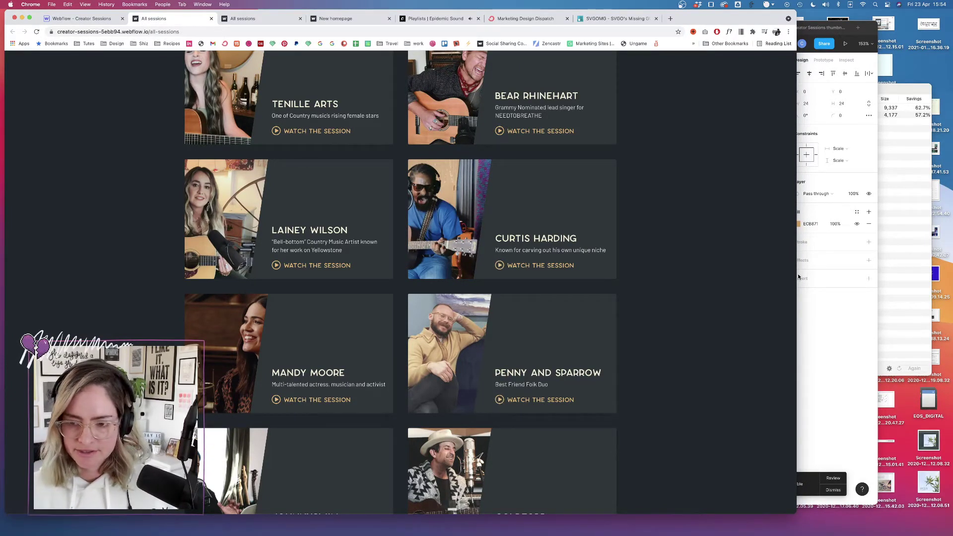
- Open the developer tools on the published All Sessions page and narrow the page area to about tablet width
{"action": "right_click", "coordinate": [716, 255]}
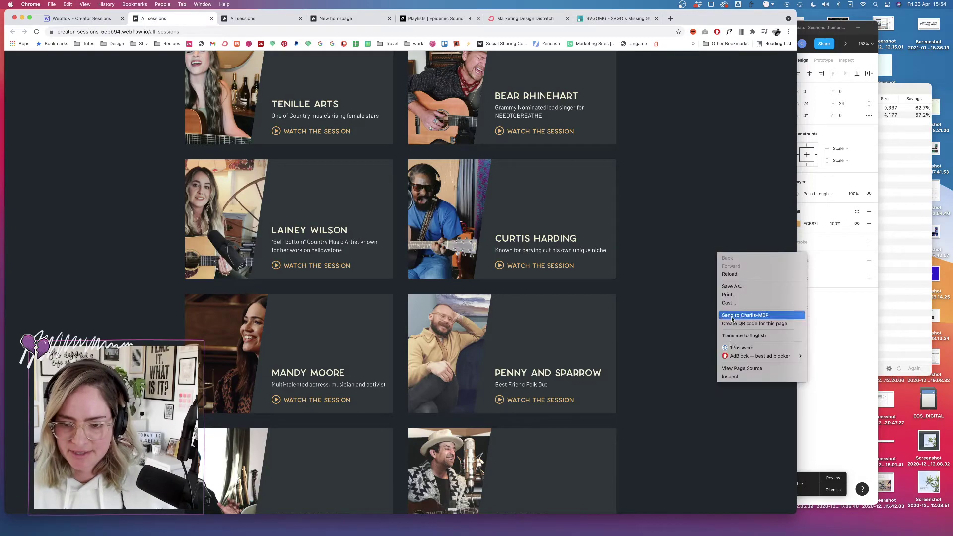
{"action": "left_click", "coordinate": [737, 377]}
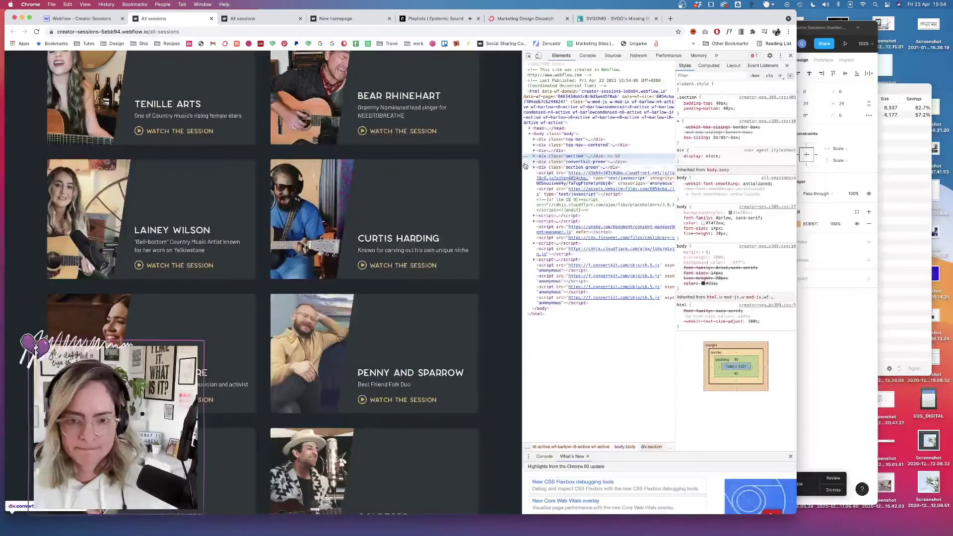
{"action": "left_click_drag", "start_coordinate": [525, 166], "coordinate": [352, 165]}
- Review the header, filters and all session cards of the published page at the narrow width for layout and spacing consistency
{"action": "scroll", "coordinate": [276, 223], "scroll_direction": "up", "scroll_amount": 10}
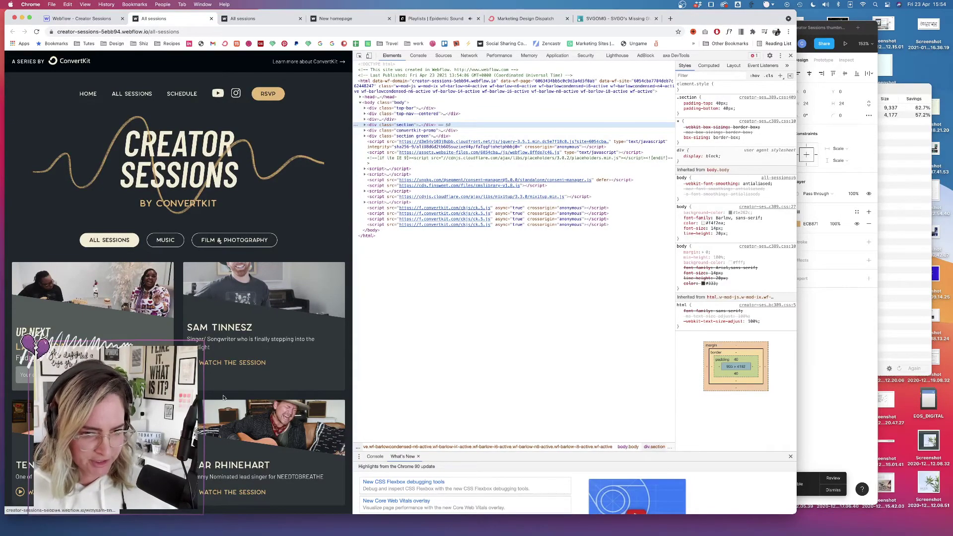
{"action": "scroll", "coordinate": [221, 372], "scroll_direction": "down", "scroll_amount": 10}
{"action": "scroll", "coordinate": [224, 378], "scroll_direction": "down", "scroll_amount": 10}
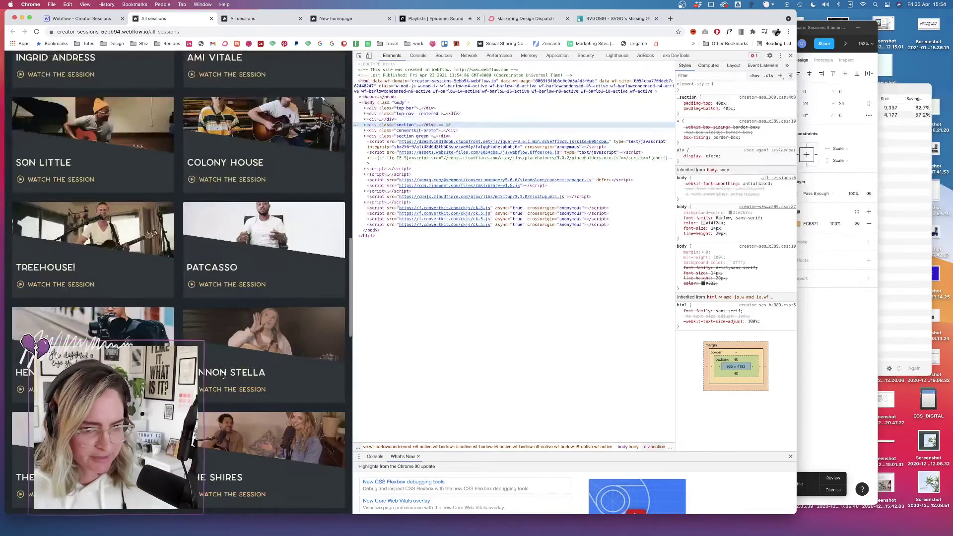
{"action": "scroll", "coordinate": [224, 378], "scroll_direction": "down", "scroll_amount": 8}
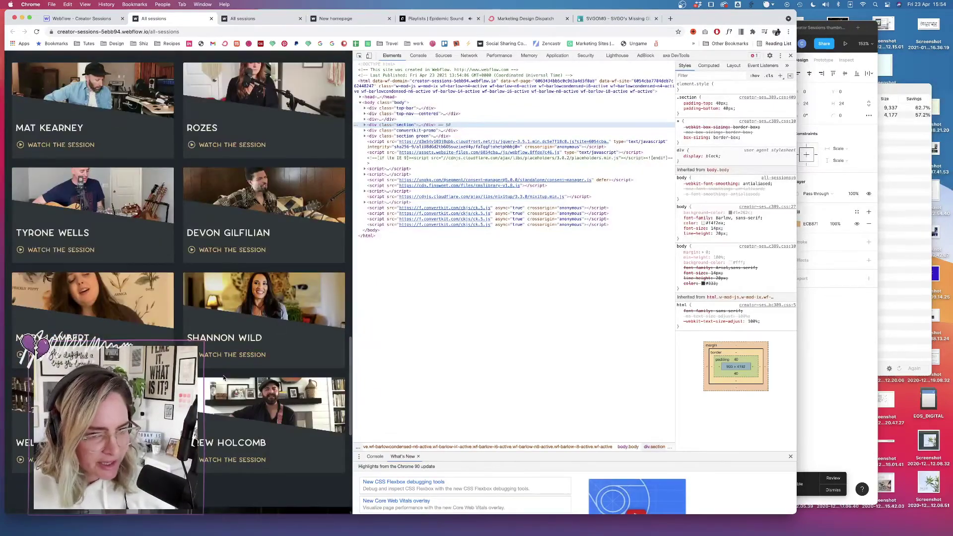
{"action": "scroll", "coordinate": [223, 378], "scroll_direction": "up", "scroll_amount": 15}
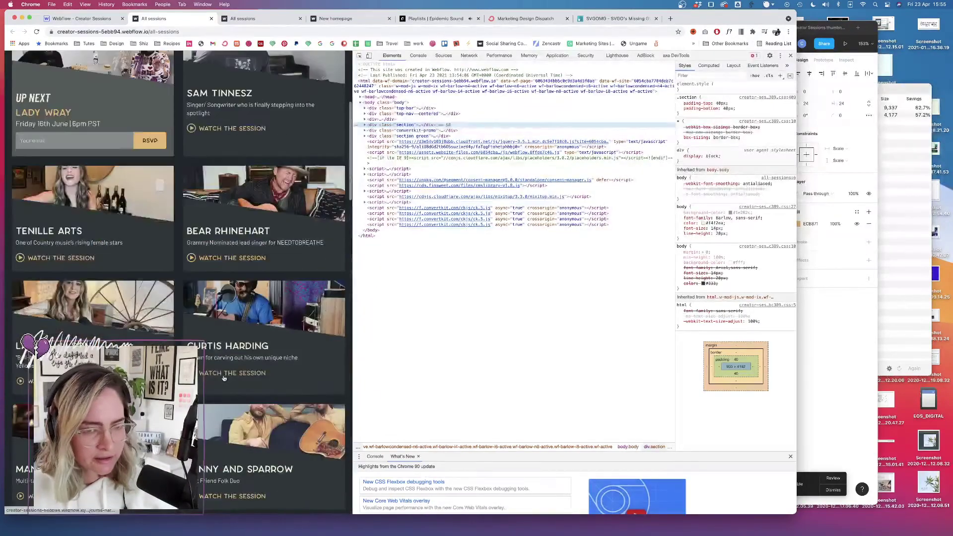
{"action": "scroll", "coordinate": [224, 379], "scroll_direction": "down", "scroll_amount": 5}
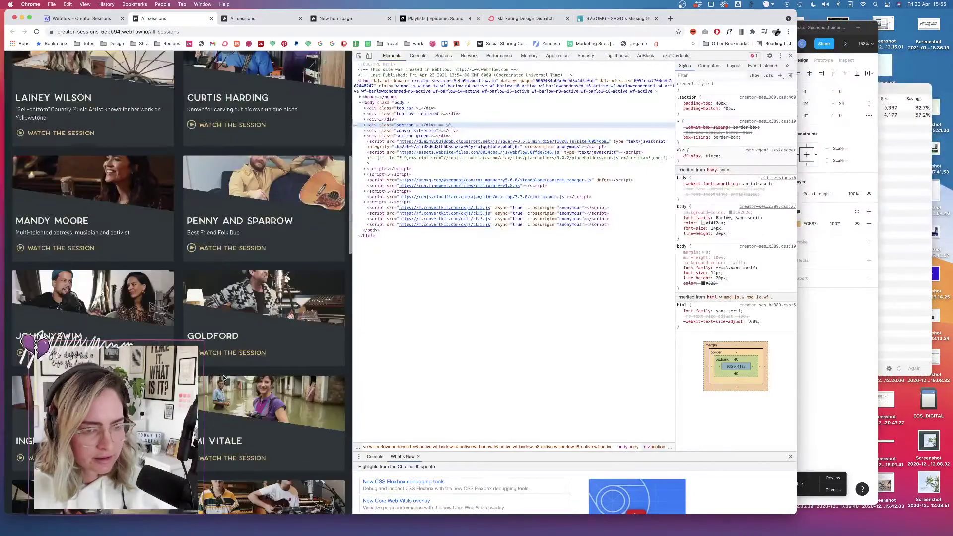
{"action": "scroll", "coordinate": [223, 377], "scroll_direction": "up", "scroll_amount": 10}
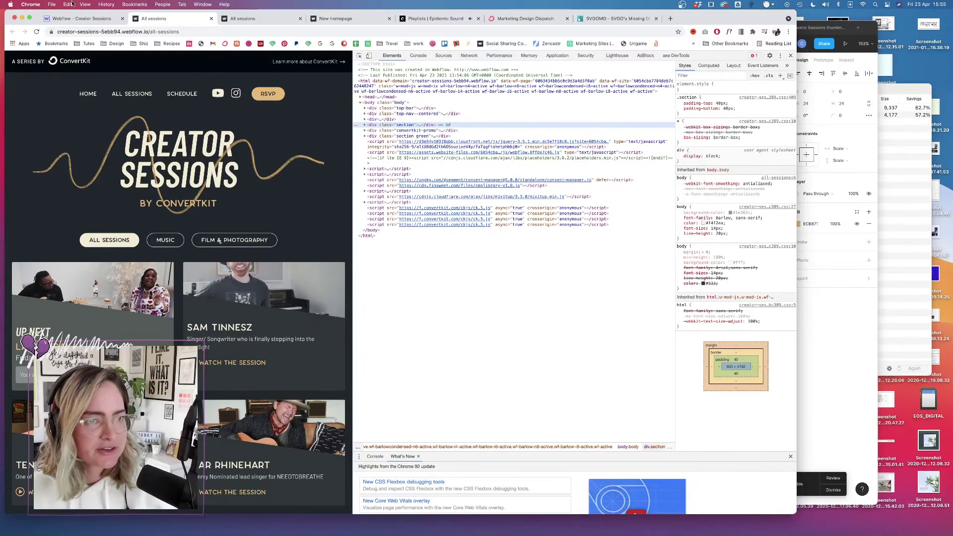
- Return to the Webflow Designer and show the All Sessions page at the tablet breakpoint, with the Sam Tinnesz card in view
{"action": "left_click", "coordinate": [80, 19]}
{"action": "left_click", "coordinate": [320, 56]}
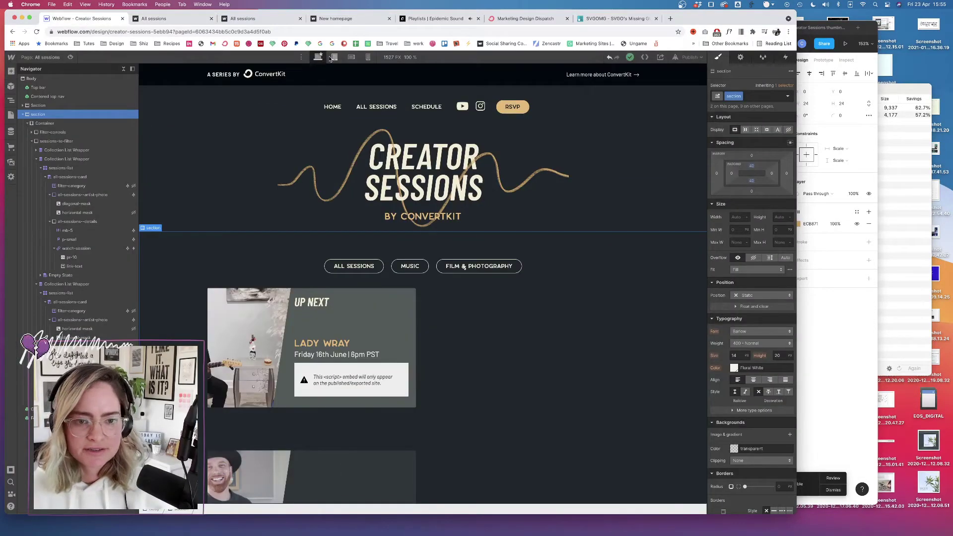
{"action": "left_click", "coordinate": [334, 57]}
{"action": "scroll", "coordinate": [365, 203], "scroll_direction": "down", "scroll_amount": 8}
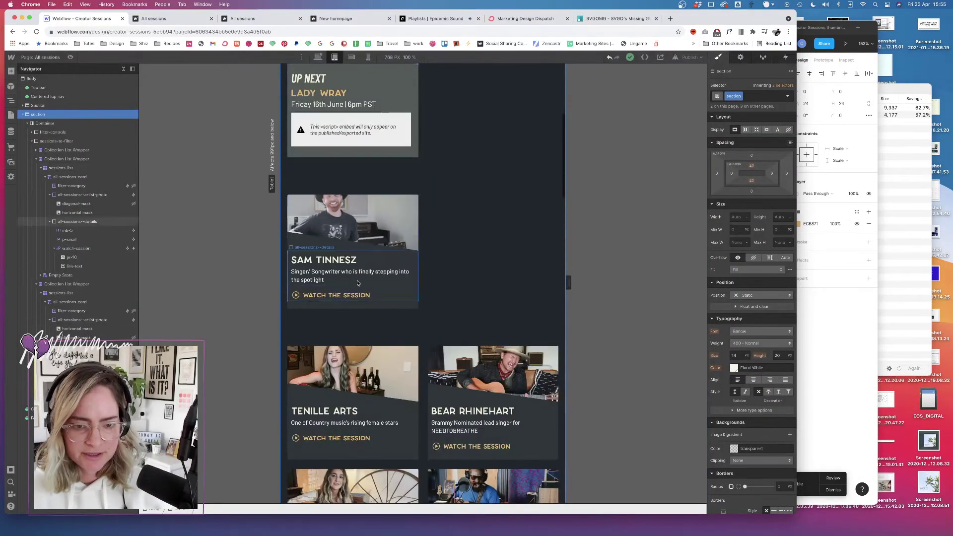
- Compare the flex alignment and layout settings of the Lady Wray and Sam Tinnesz cards, including their details blocks and the artist photo
{"action": "left_click", "coordinate": [356, 279]}
{"action": "left_click", "coordinate": [77, 222]}
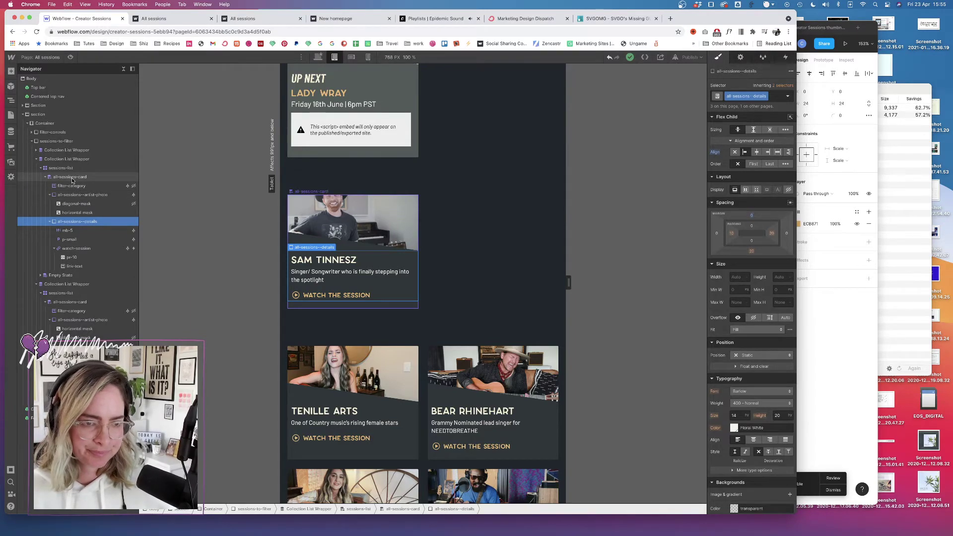
{"action": "left_click", "coordinate": [323, 79]}
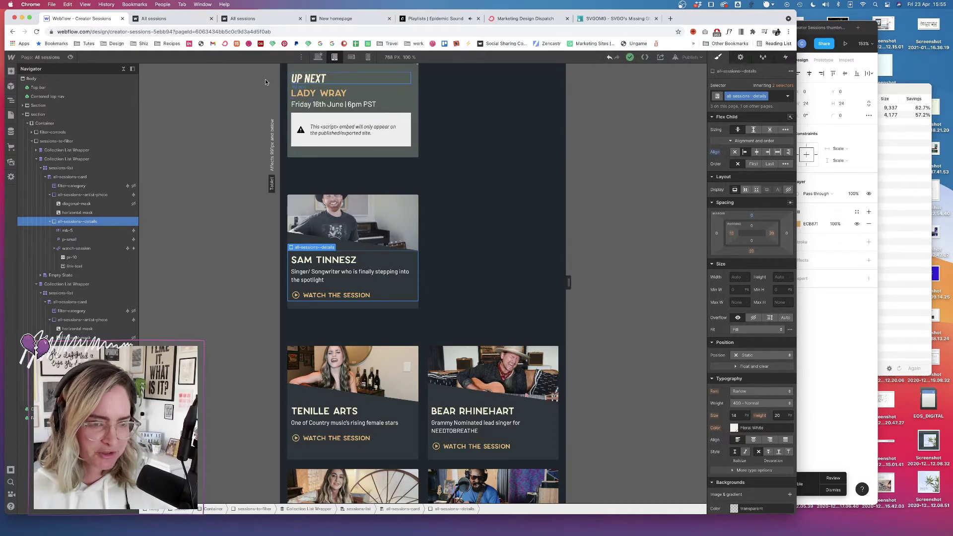
{"action": "left_click", "coordinate": [77, 193]}
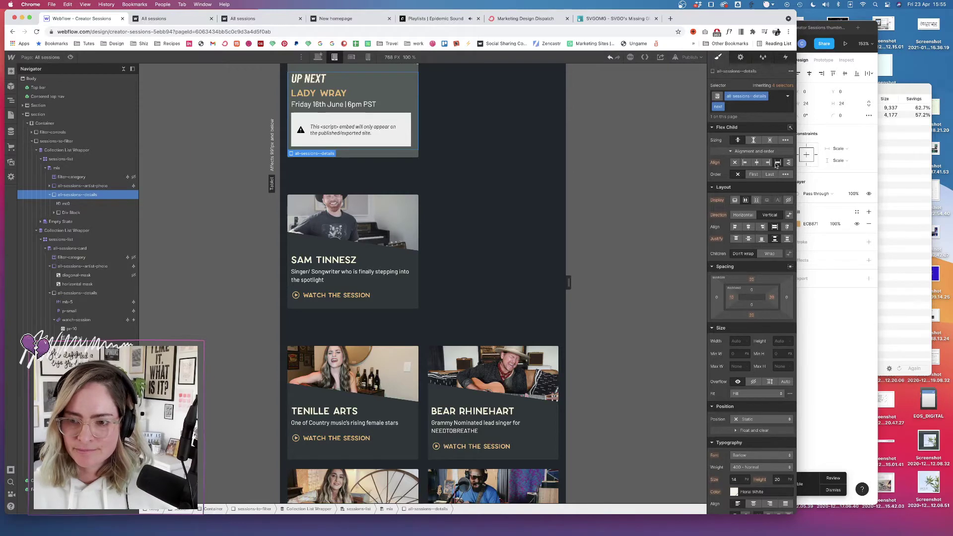
{"action": "left_click", "coordinate": [82, 268]}
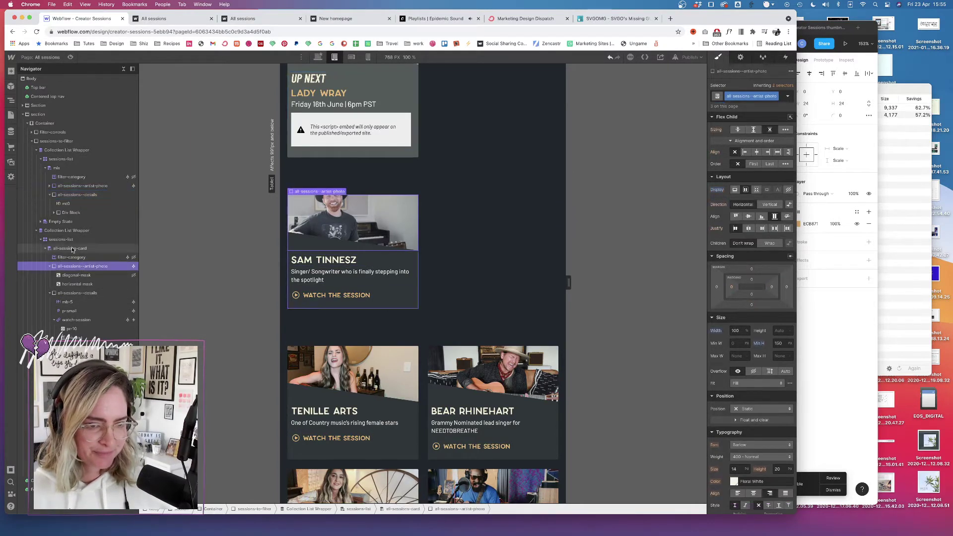
{"action": "left_click", "coordinate": [77, 294]}
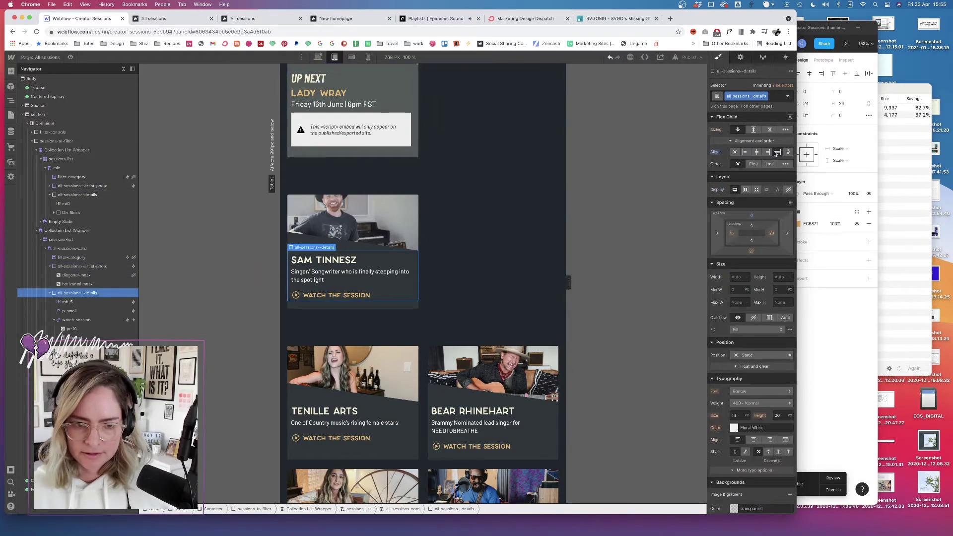
{"action": "left_click", "coordinate": [61, 169]}
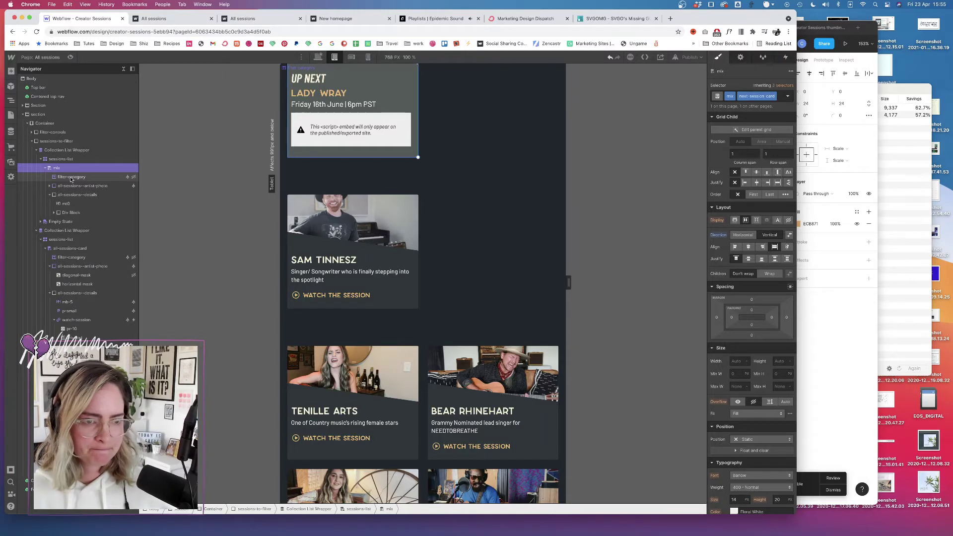
- Justify the contents of the mix card and the all-sessions-card vertically with space between at the tablet breakpoint
{"action": "left_click", "coordinate": [75, 186]}
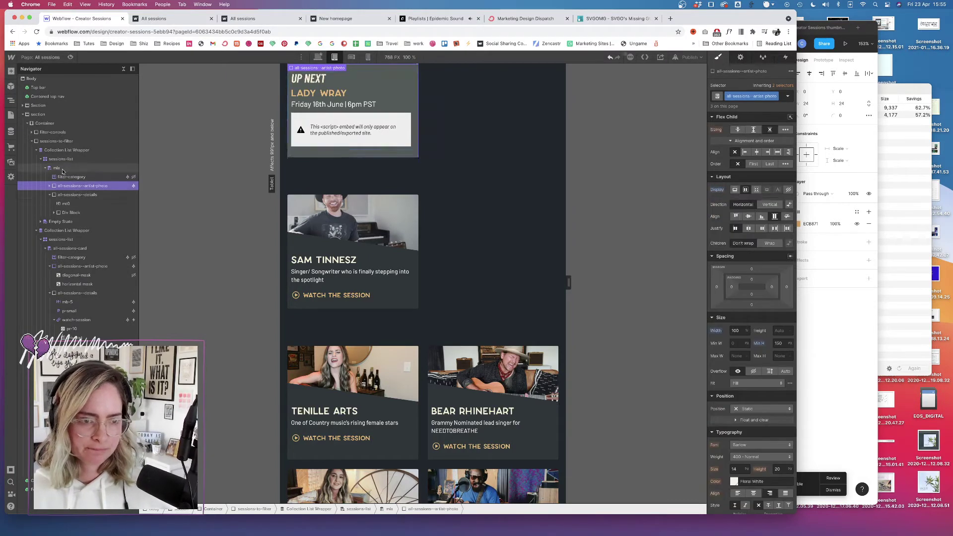
{"action": "left_click", "coordinate": [68, 168]}
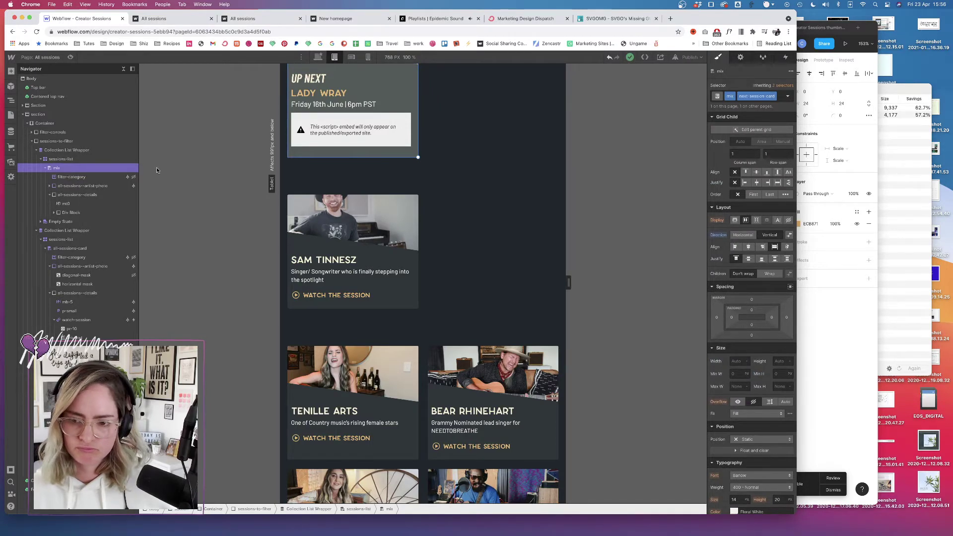
{"action": "left_click", "coordinate": [776, 260]}
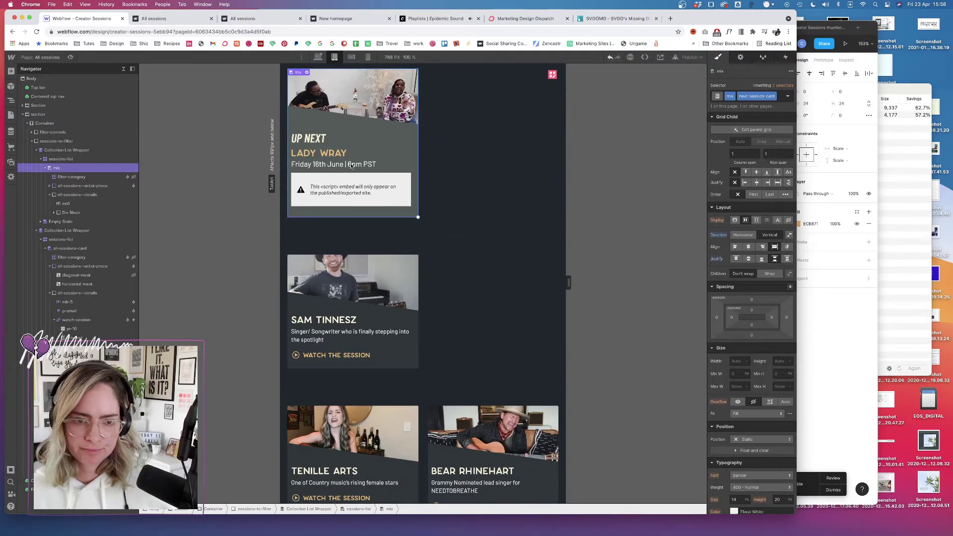
{"action": "left_click", "coordinate": [69, 248]}
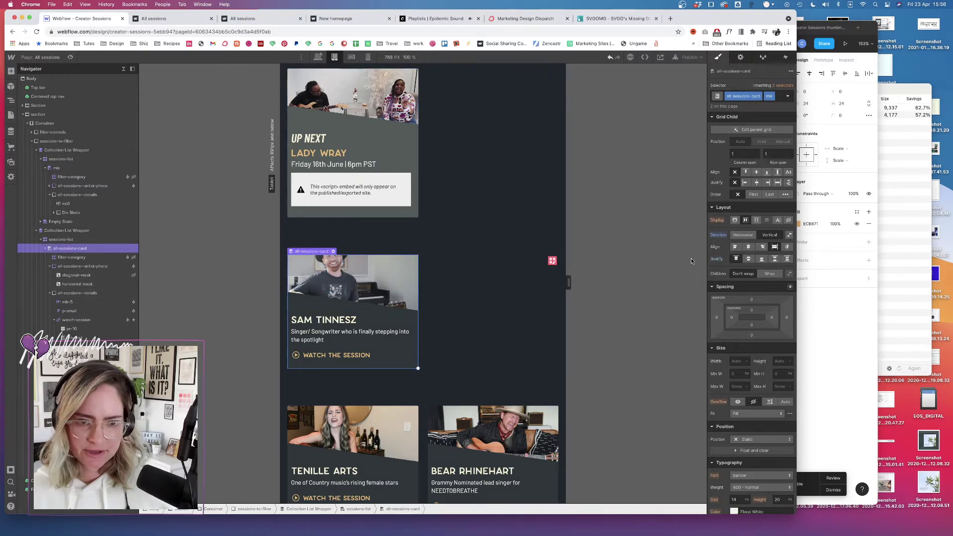
{"action": "left_click", "coordinate": [776, 259]}
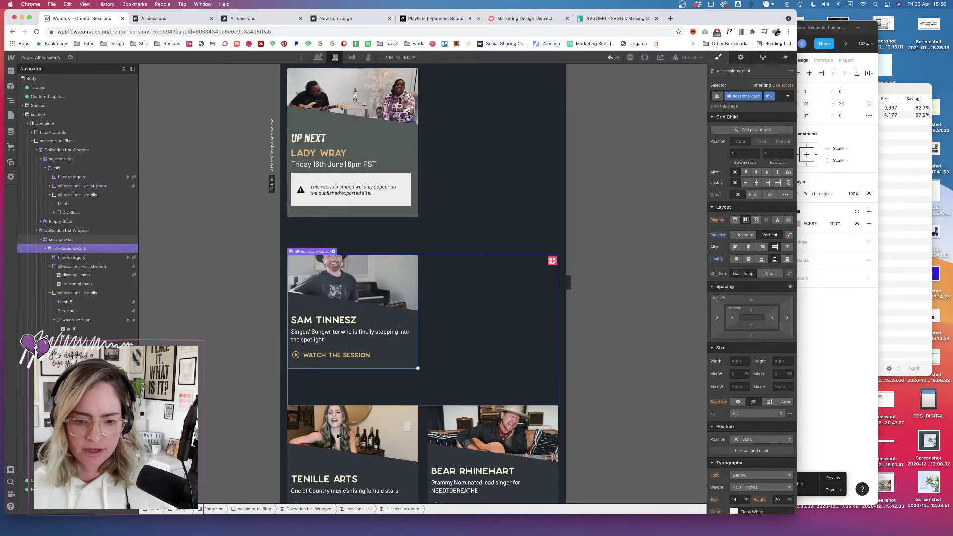
{"action": "scroll", "coordinate": [477, 384], "scroll_direction": "down", "scroll_amount": 2}
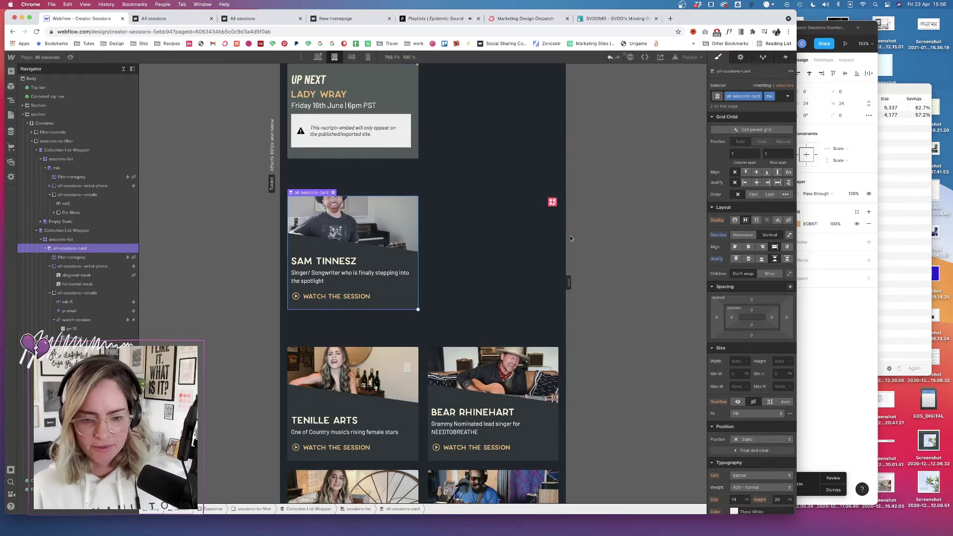
- Publish the site to the webflow.io domain only and reload the published All sessions page
{"action": "left_click", "coordinate": [690, 57]}
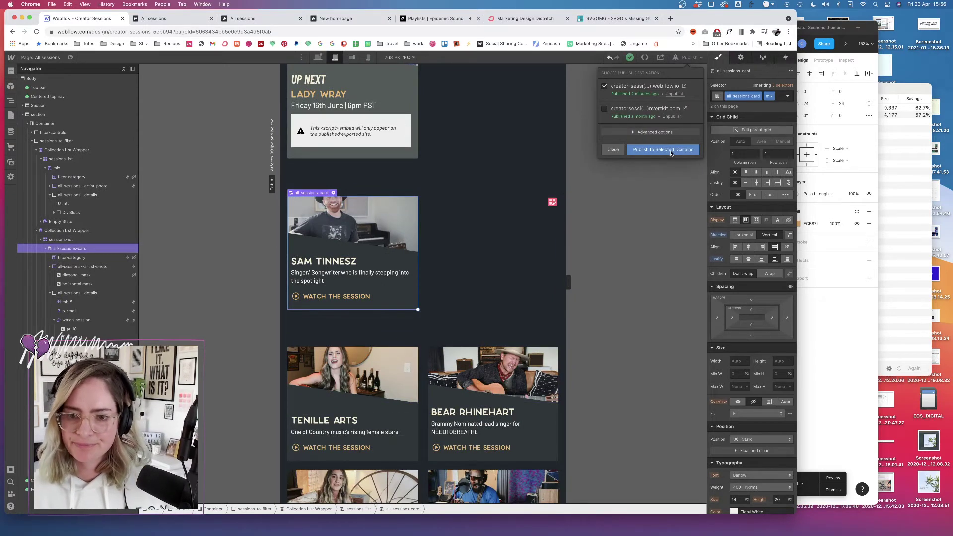
{"action": "left_click", "coordinate": [670, 151]}
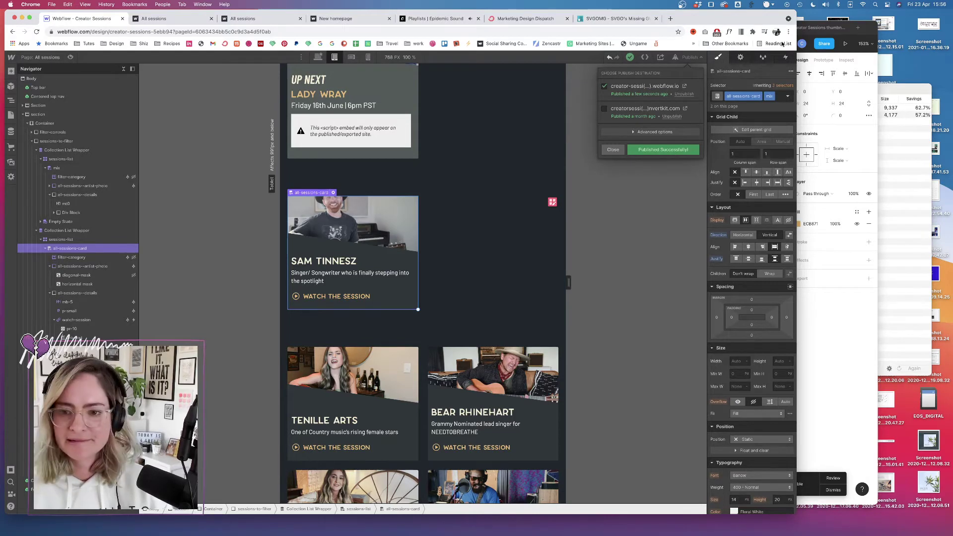
{"action": "left_click", "coordinate": [169, 19]}
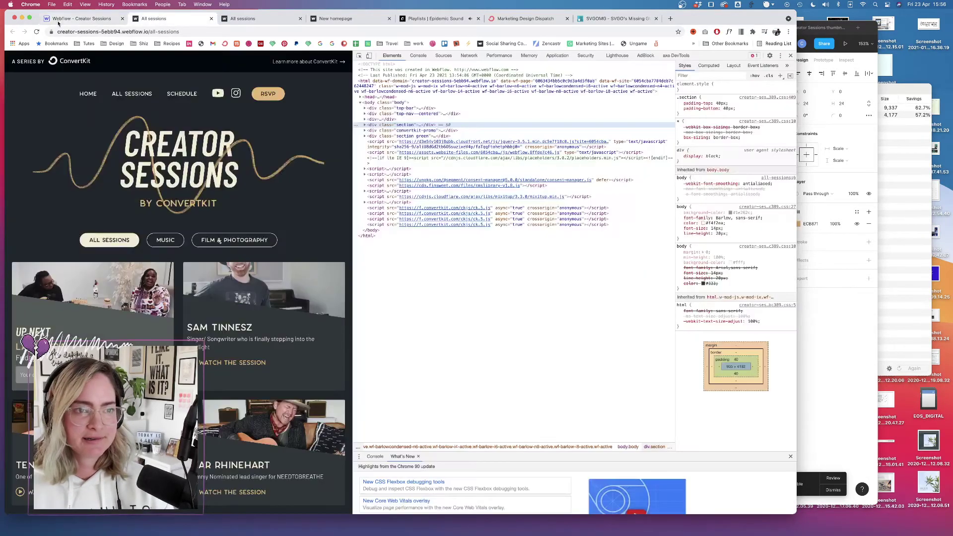
{"action": "left_click", "coordinate": [36, 31]}
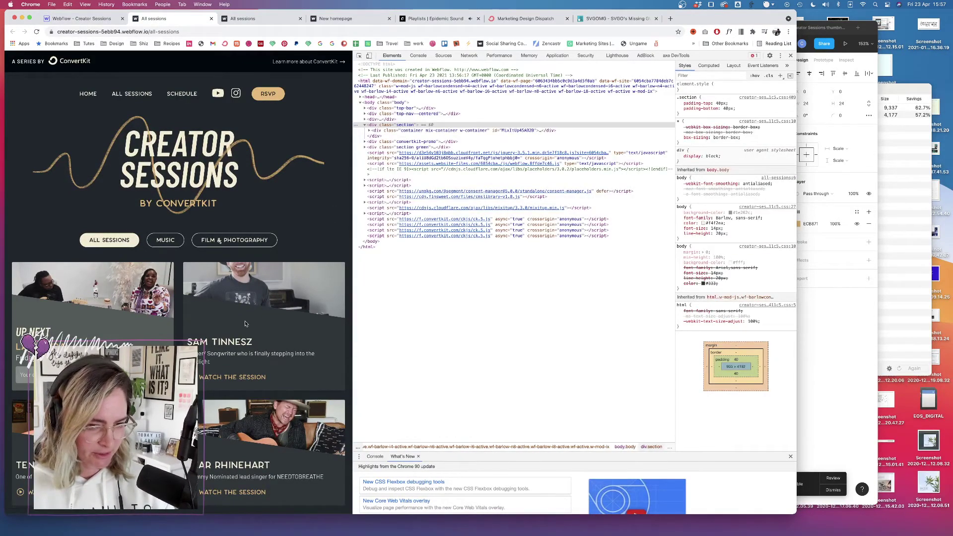
- Examine the spacing and alignment of the session cards down the published page at its current tablet width
{"action": "scroll", "coordinate": [246, 326], "scroll_direction": "down", "scroll_amount": 4}
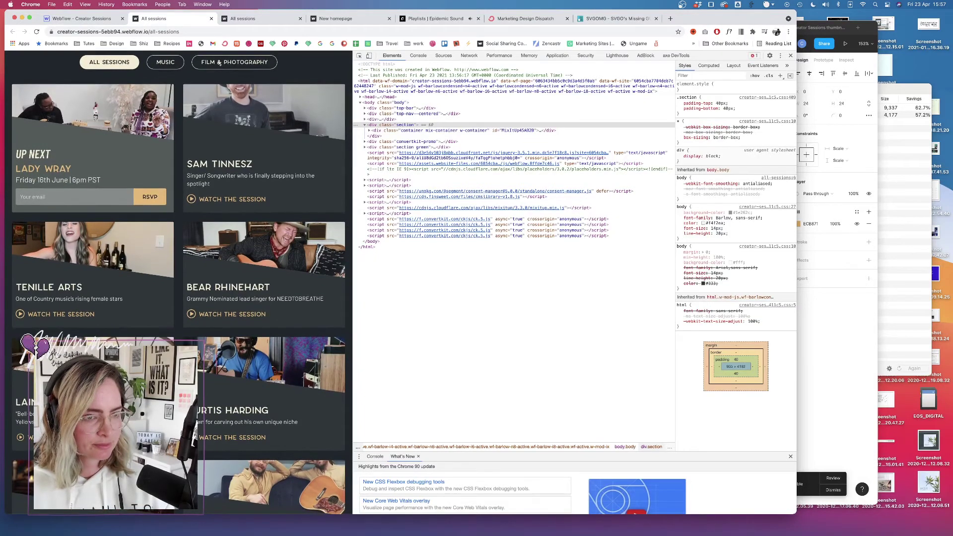
{"action": "scroll", "coordinate": [219, 72], "scroll_direction": "down", "scroll_amount": 2}
{"action": "scroll", "coordinate": [183, 283], "scroll_direction": "down", "scroll_amount": 8}
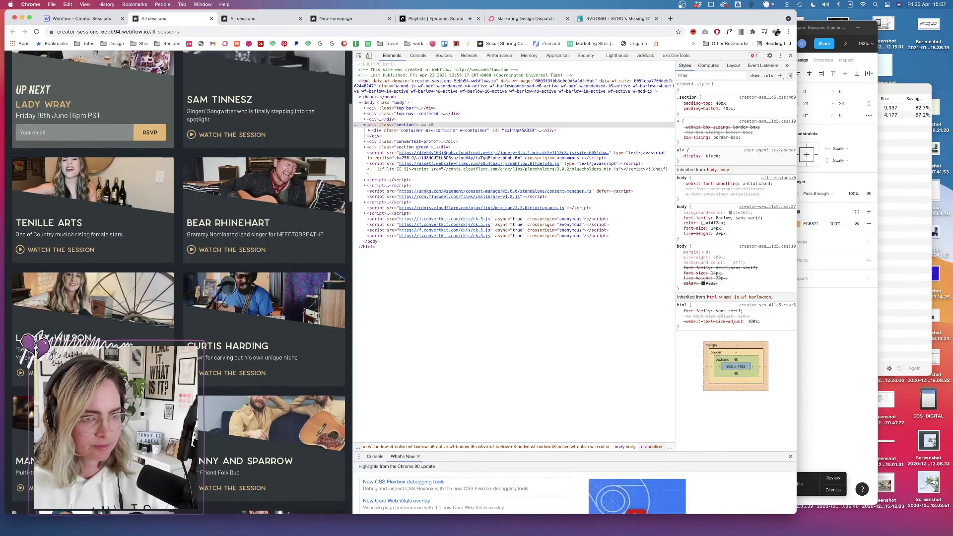
{"action": "scroll", "coordinate": [343, 239], "scroll_direction": "down", "scroll_amount": 8}
{"action": "scroll", "coordinate": [343, 239], "scroll_direction": "up", "scroll_amount": 20}
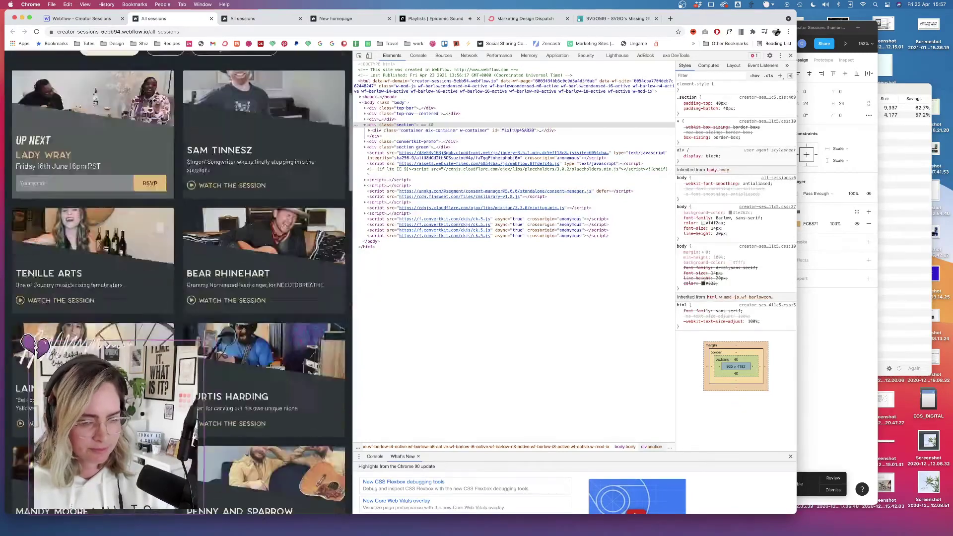
- Narrow the page viewport in stages to mobile widths and check how the session cards reflow
{"action": "left_click_drag", "start_coordinate": [352, 238], "coordinate": [187, 216]}
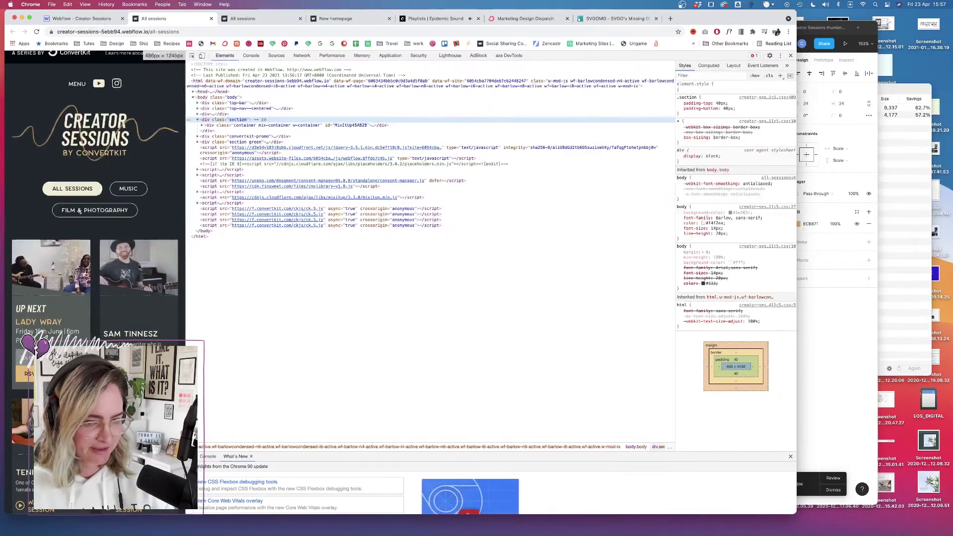
{"action": "scroll", "coordinate": [106, 323], "scroll_direction": "down", "scroll_amount": 10}
{"action": "scroll", "coordinate": [106, 323], "scroll_direction": "down", "scroll_amount": 5}
{"action": "scroll", "coordinate": [105, 323], "scroll_direction": "up", "scroll_amount": 8}
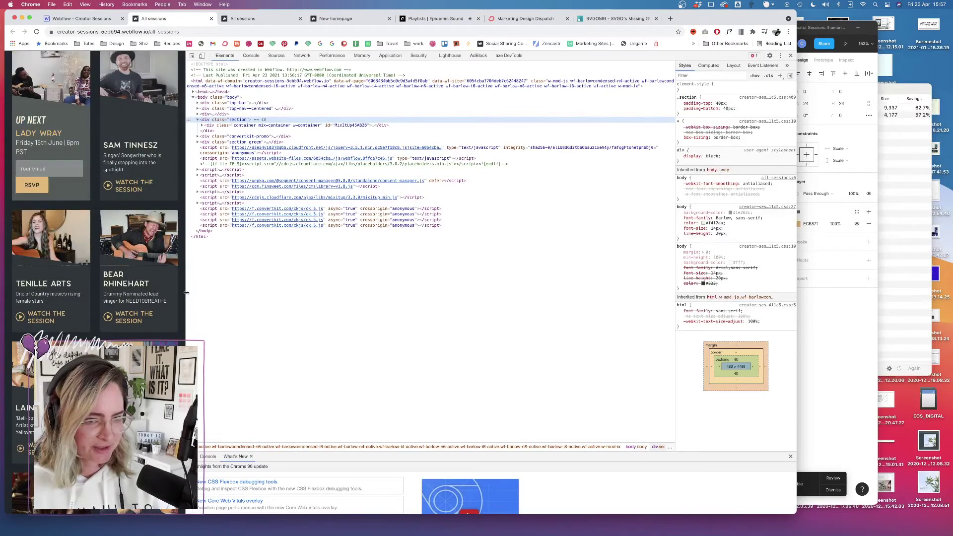
{"action": "left_click_drag", "start_coordinate": [186, 273], "coordinate": [169, 278]}
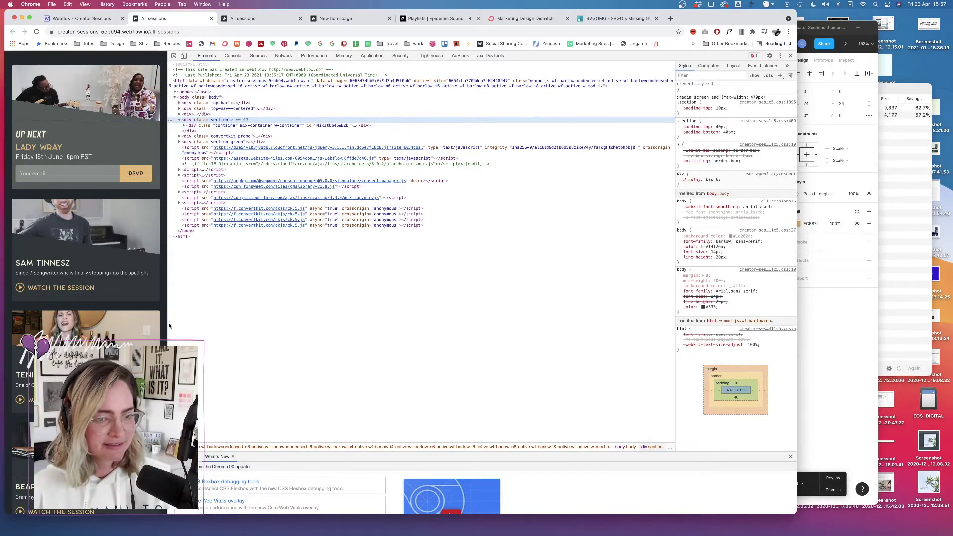
{"action": "left_click_drag", "start_coordinate": [168, 323], "coordinate": [149, 323]}
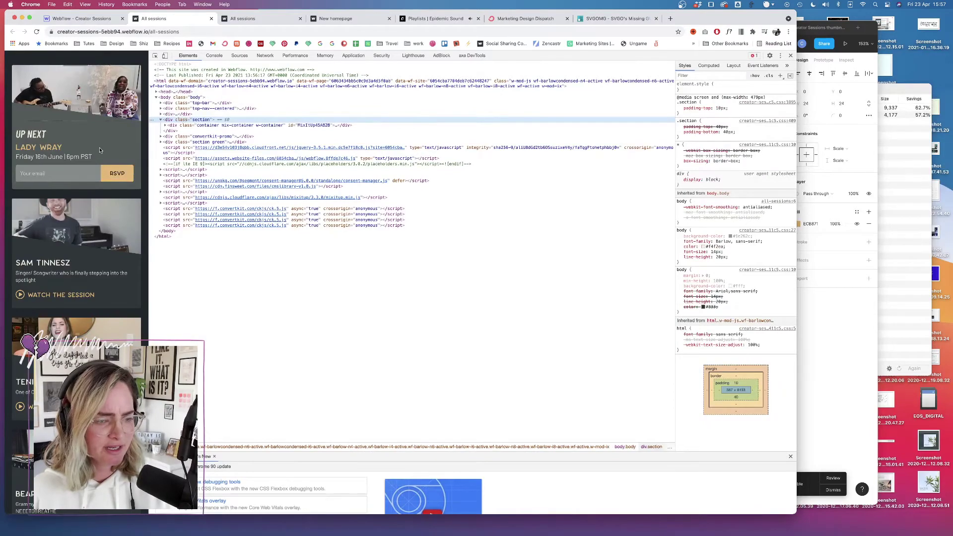
- Check the whole page at desktop width, and shrink the viewport to a narrow mobile width with the page address selected
{"action": "left_click_drag", "start_coordinate": [149, 200], "coordinate": [276, 201]}
{"action": "scroll", "coordinate": [276, 201], "scroll_direction": "down", "scroll_amount": 15}
{"action": "scroll", "coordinate": [277, 201], "scroll_direction": "up", "scroll_amount": 20}
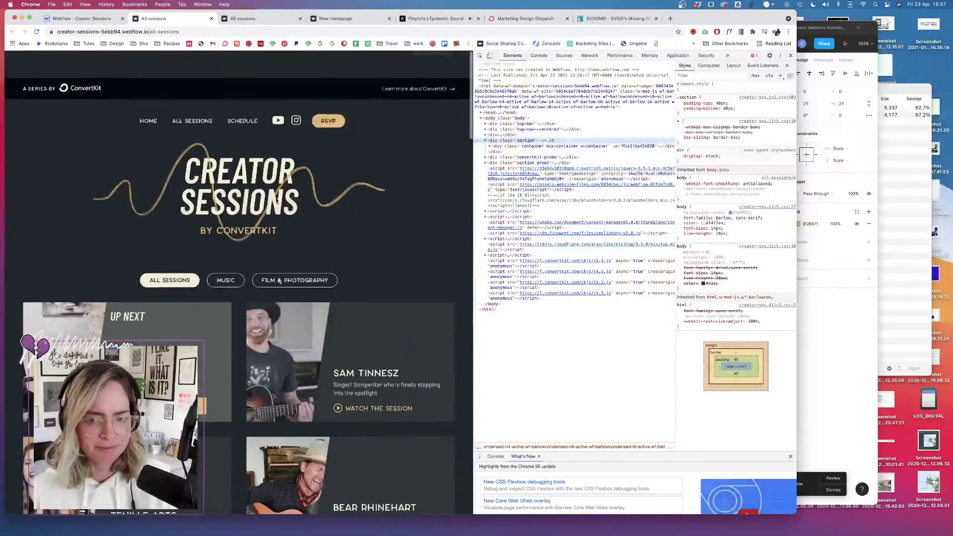
{"action": "scroll", "coordinate": [276, 200], "scroll_direction": "down", "scroll_amount": 5}
{"action": "scroll", "coordinate": [276, 200], "scroll_direction": "down", "scroll_amount": 15}
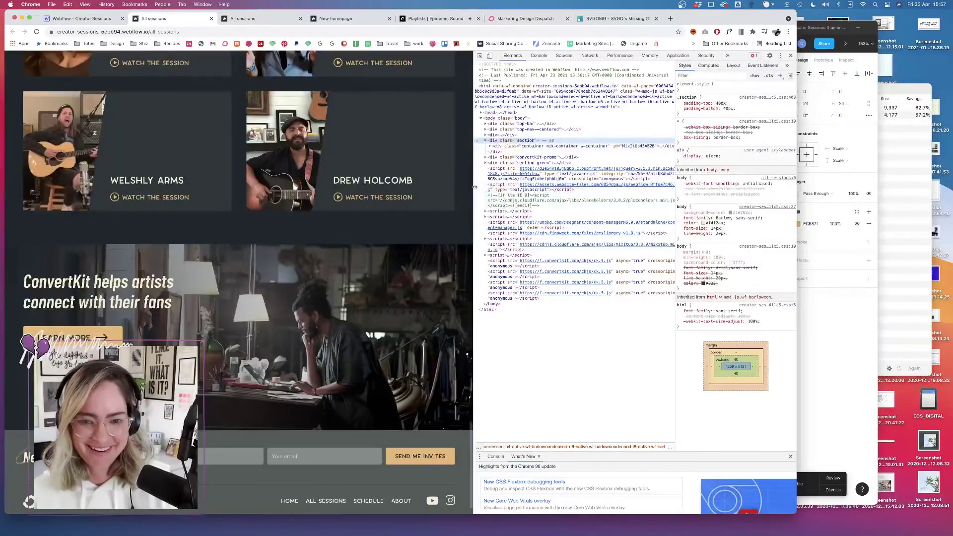
{"action": "left_click_drag", "start_coordinate": [414, 179], "coordinate": [72, 251]}
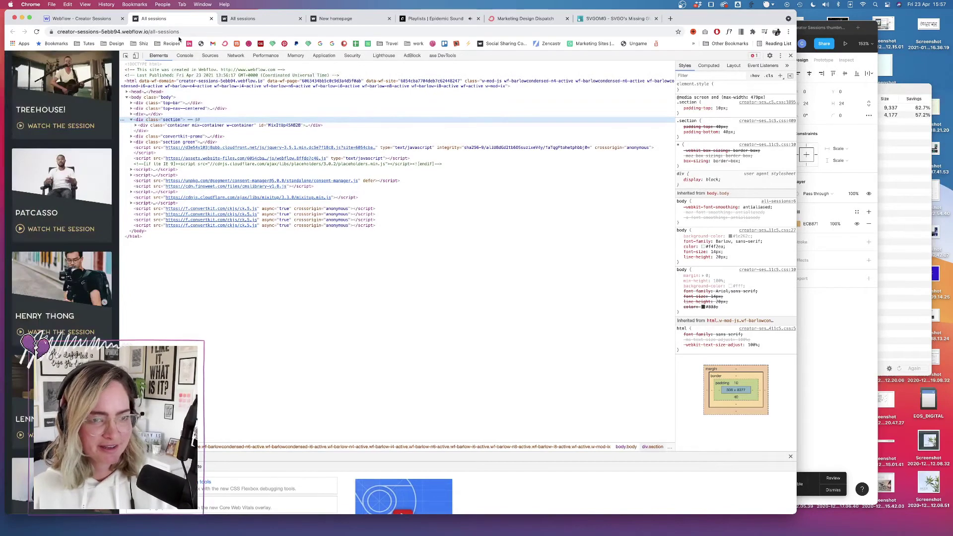
{"action": "left_click", "coordinate": [179, 32]}
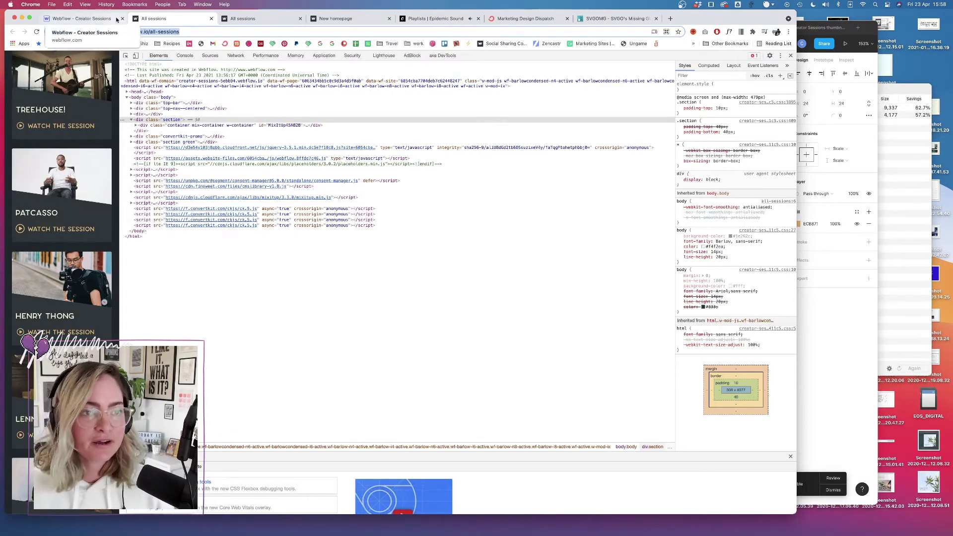
- Switch to Figma and fill the canvas view with the BE RIGHT BACK text
{"action": "left_click", "coordinate": [835, 305]}
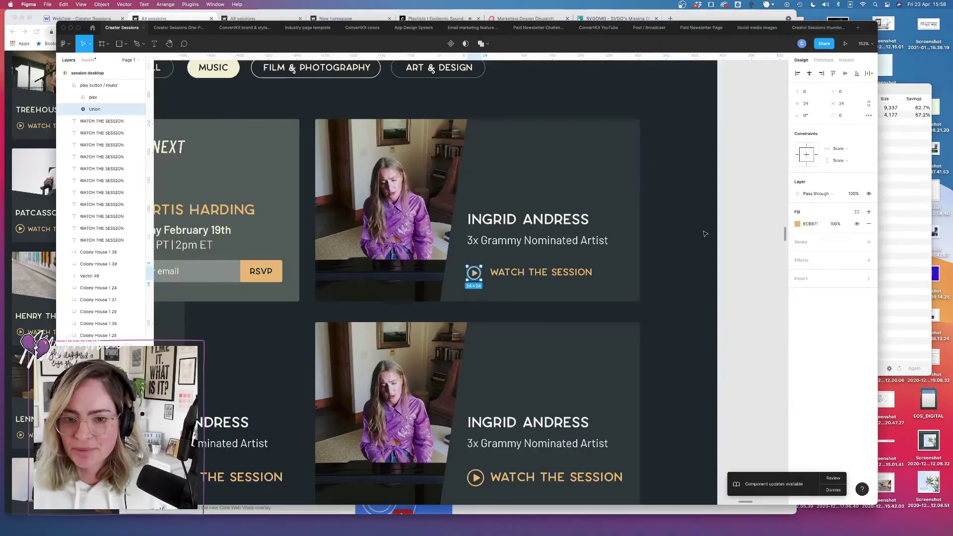
{"action": "scroll", "coordinate": [472, 272], "scroll_direction": "down", "scroll_amount": 15}
{"action": "scroll", "coordinate": [576, 189], "scroll_direction": "up", "scroll_amount": 10}
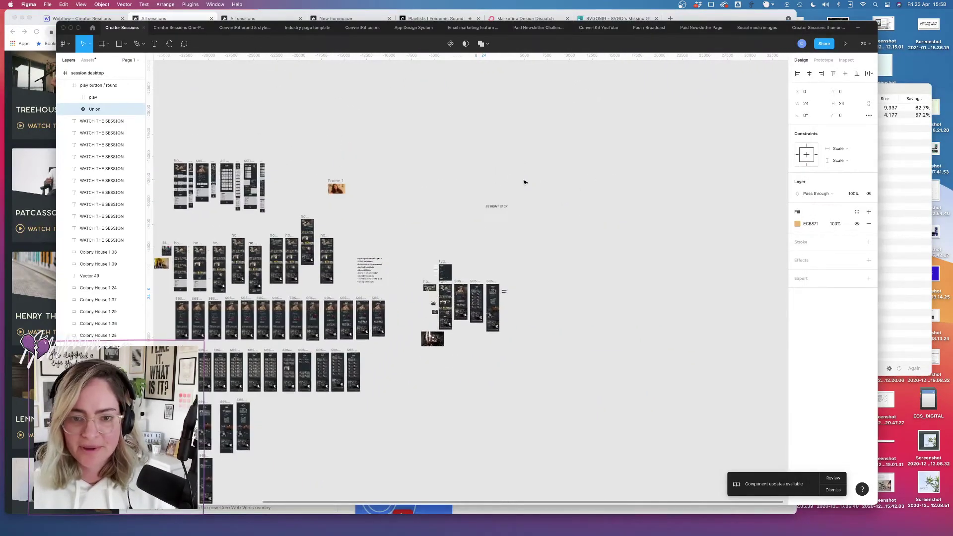
{"action": "scroll", "coordinate": [406, 189], "scroll_direction": "up", "scroll_amount": 5}
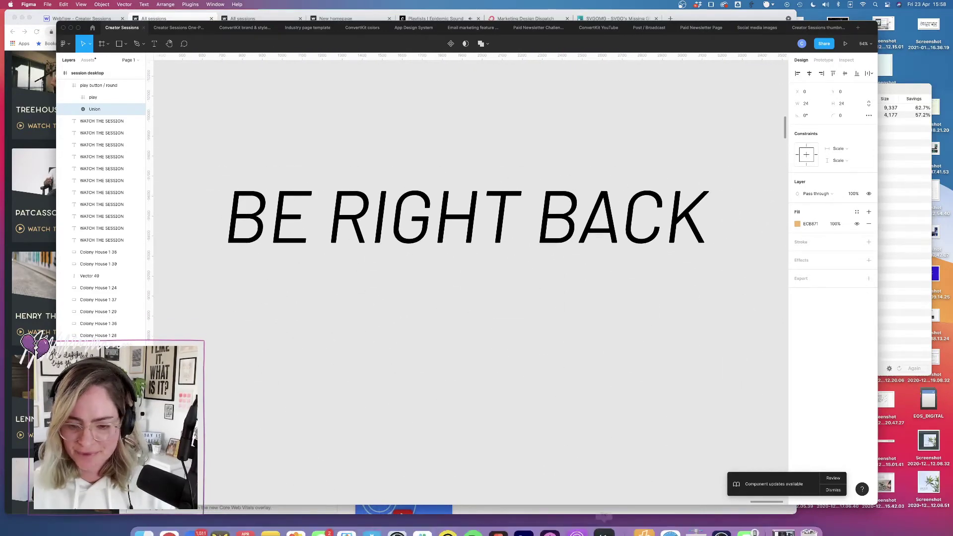
- Switch to OBS, hide the camera source group for the break, and restore it on return before minimising the window
{"action": "left_click", "coordinate": [780, 519]}
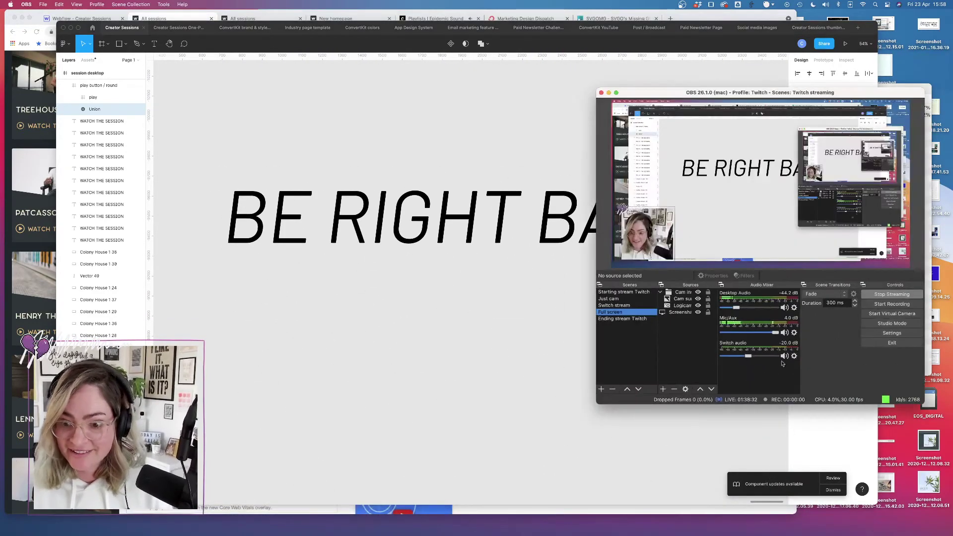
{"action": "left_click", "coordinate": [698, 293]}
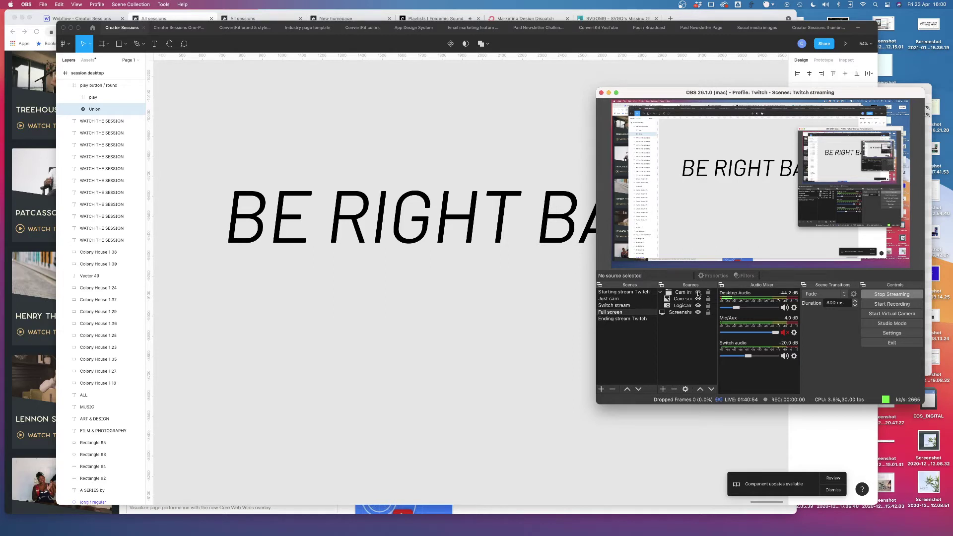
{"action": "left_click", "coordinate": [698, 292]}
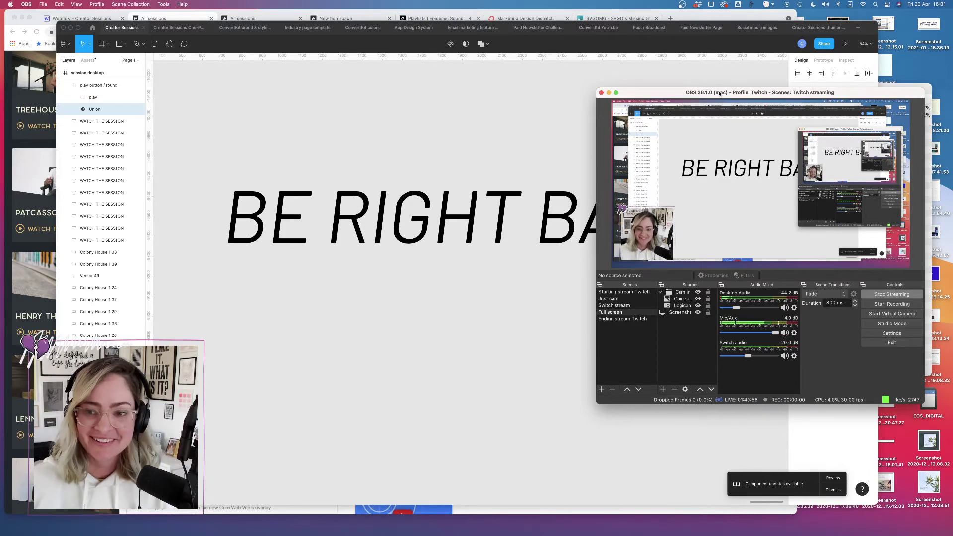
{"action": "mouse_move", "coordinate": [721, 93]}
{"action": "left_mouse_down"}
{"action": "mouse_move", "coordinate": [726, 116]}
{"action": "mouse_move", "coordinate": [715, 88]}
{"action": "left_mouse_up"}
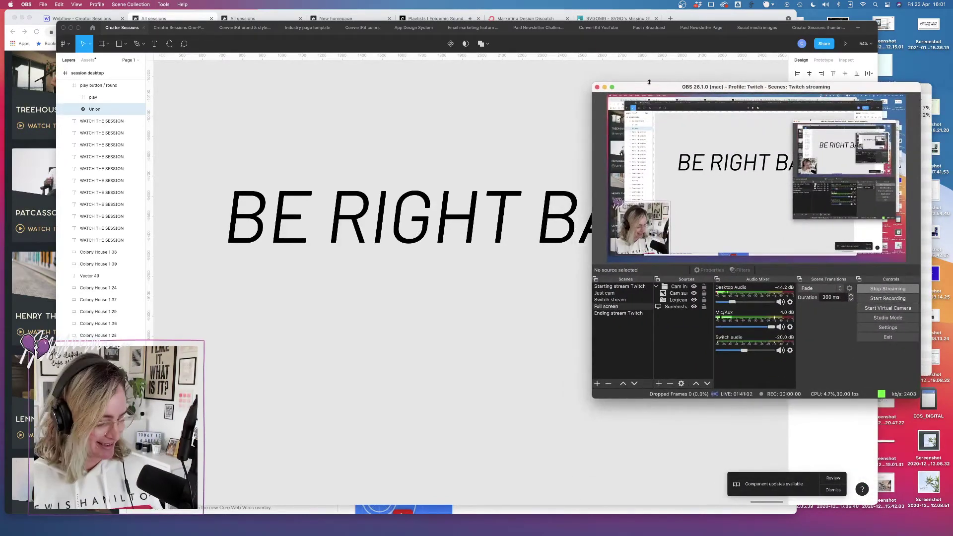
{"action": "left_click", "coordinate": [605, 87]}
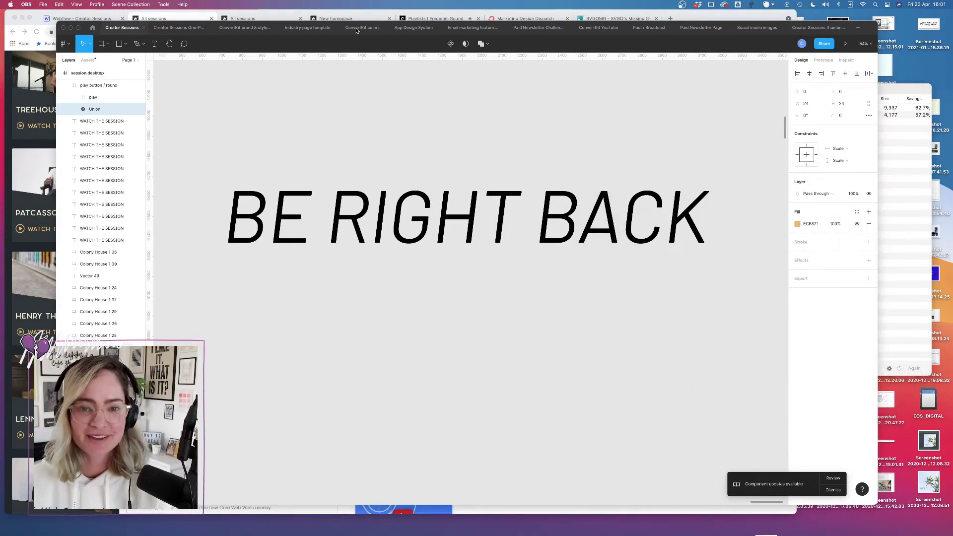
- Return to the published All sessions page in Chrome, widen its viewport to tablet width and review the session cards
{"action": "left_click", "coordinate": [415, 14]}
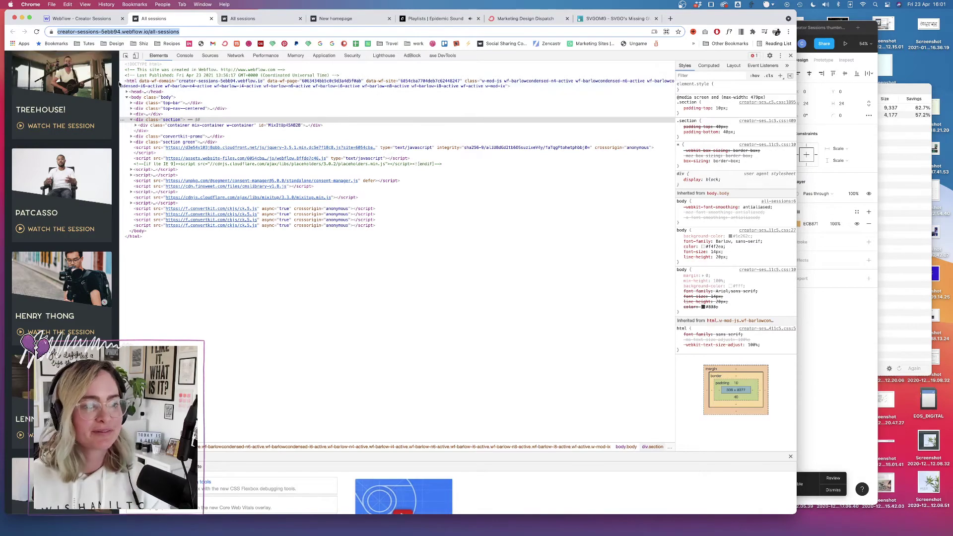
{"action": "left_click_drag", "start_coordinate": [119, 82], "coordinate": [300, 82]}
{"action": "scroll", "coordinate": [199, 105], "scroll_direction": "up", "scroll_amount": 20}
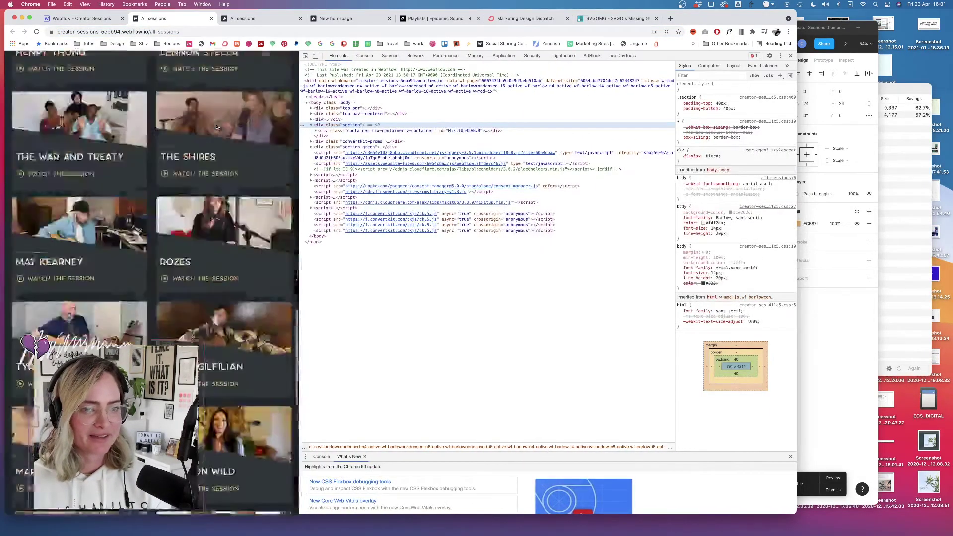
{"action": "scroll", "coordinate": [216, 126], "scroll_direction": "down", "scroll_amount": 3}
{"action": "scroll", "coordinate": [216, 126], "scroll_direction": "down", "scroll_amount": 10}
{"action": "scroll", "coordinate": [216, 126], "scroll_direction": "up", "scroll_amount": 15}
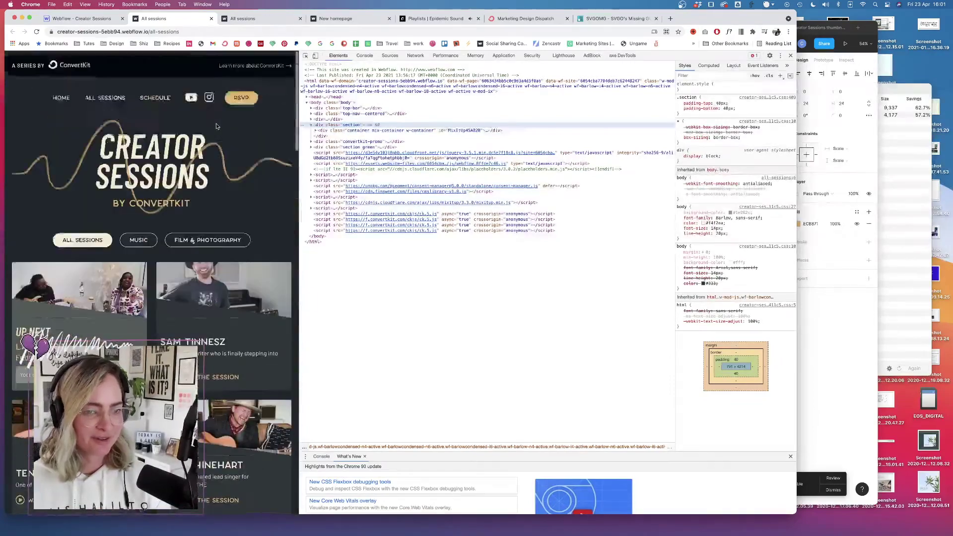
- In Webflow, set the sessions-to-filter element's overflow to visible at the tablet breakpoint and publish the site to the webflow.io domain
{"action": "left_click", "coordinate": [80, 18]}
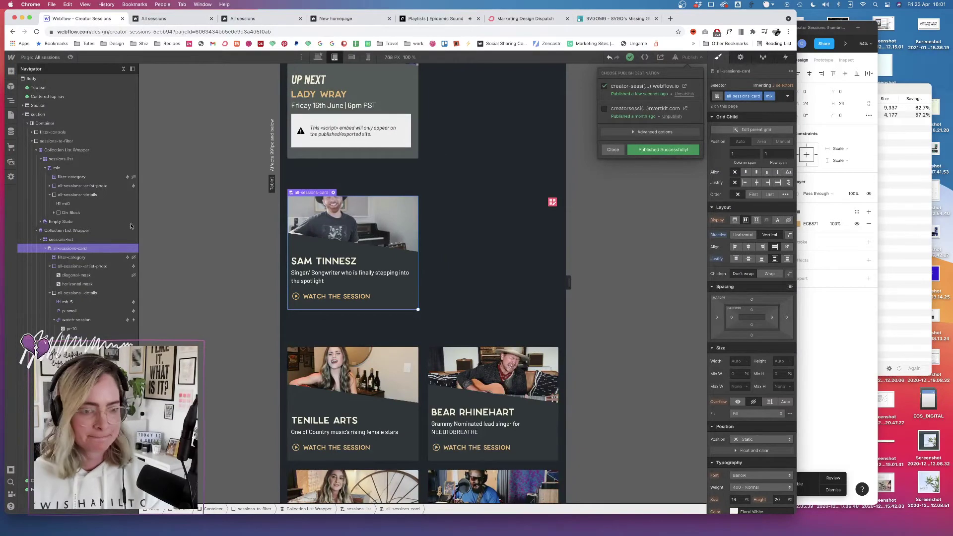
{"action": "left_click", "coordinate": [57, 240]}
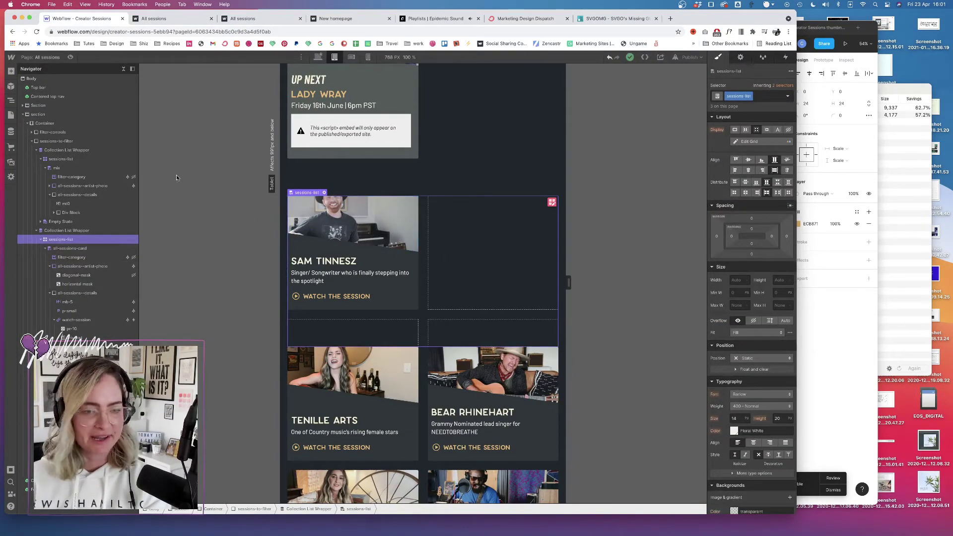
{"action": "left_click", "coordinate": [72, 151]}
{"action": "left_click", "coordinate": [56, 142]}
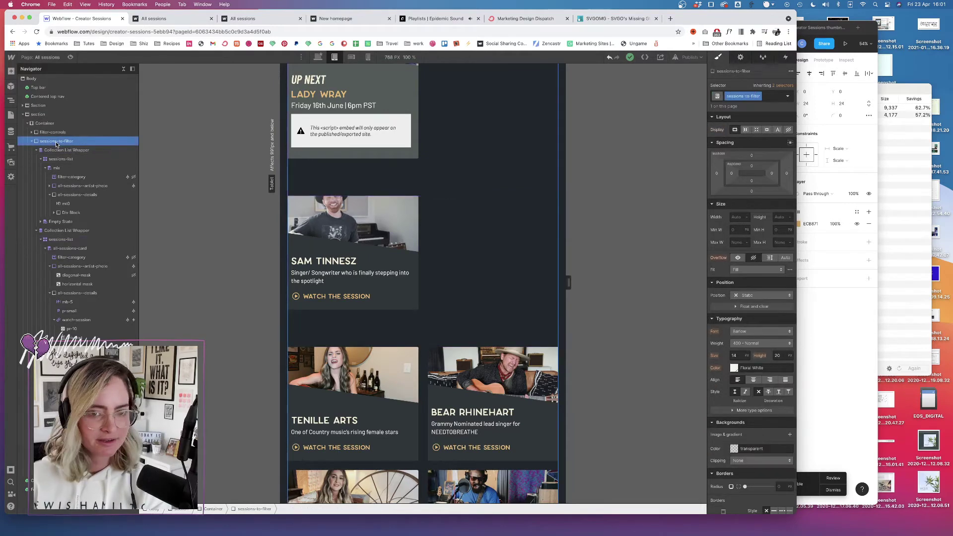
{"action": "left_click", "coordinate": [721, 259]}
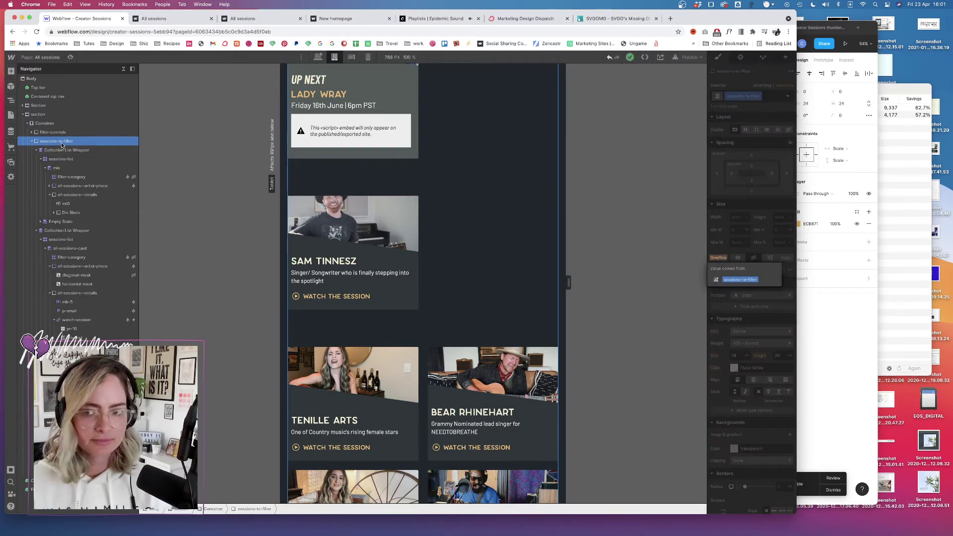
{"action": "left_click", "coordinate": [740, 242]}
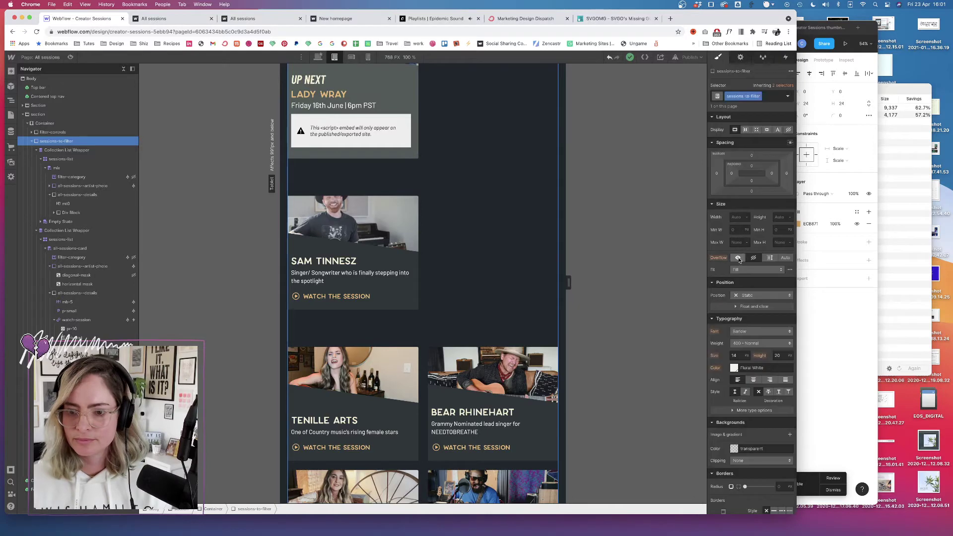
{"action": "left_click", "coordinate": [739, 258]}
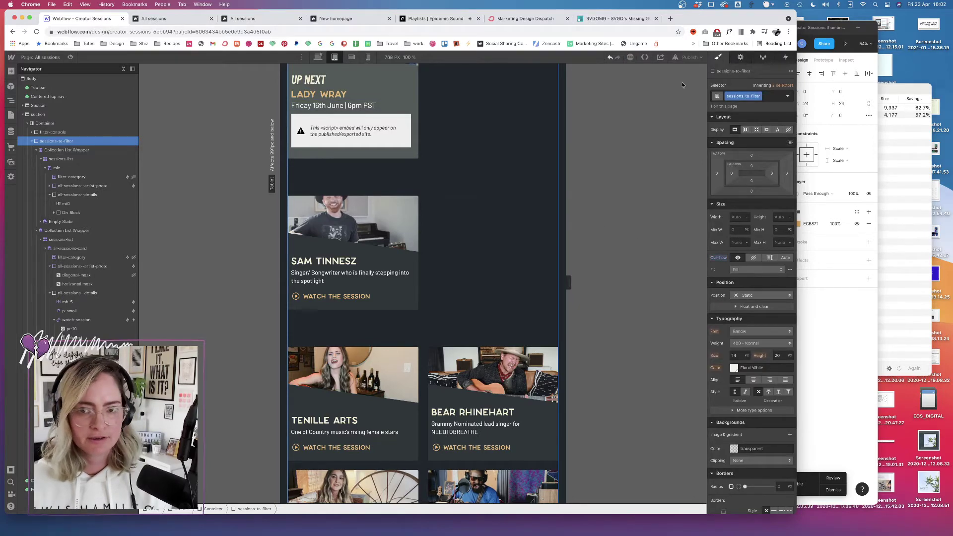
{"action": "left_click", "coordinate": [690, 57]}
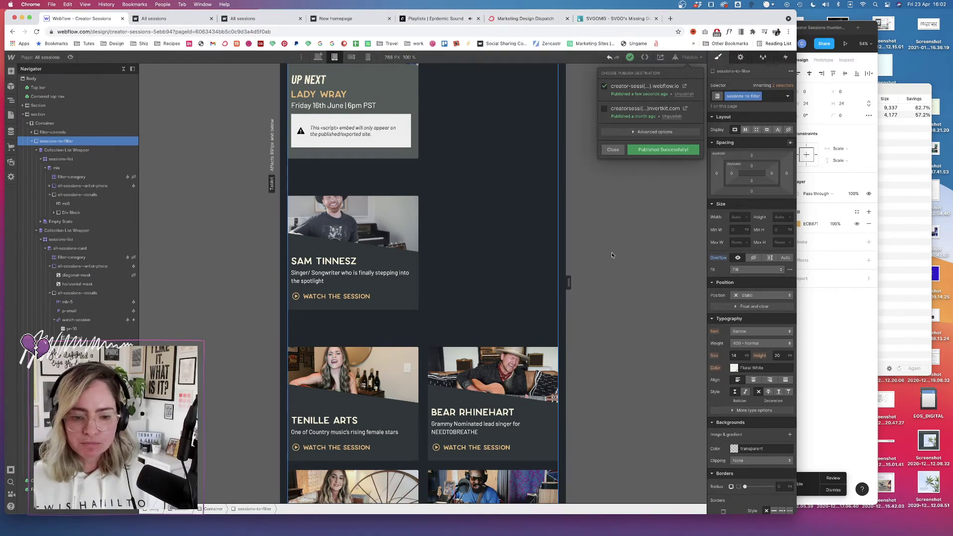
{"action": "key", "text": "Escape"}
- On the published All sessions page, test the Film & Photography, Music and All Sessions filters, and reload it at a narrow mobile width
{"action": "left_click", "coordinate": [164, 18]}
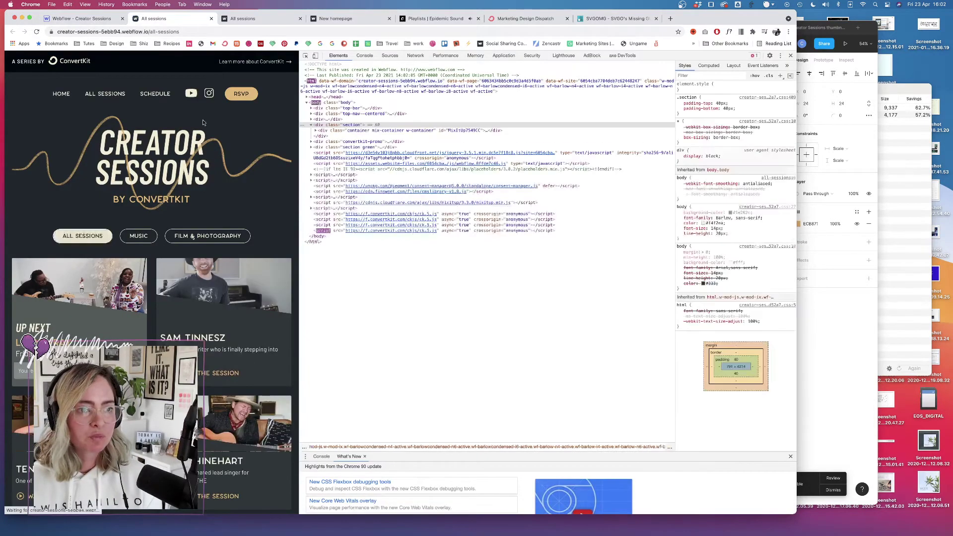
{"action": "left_click", "coordinate": [209, 237]}
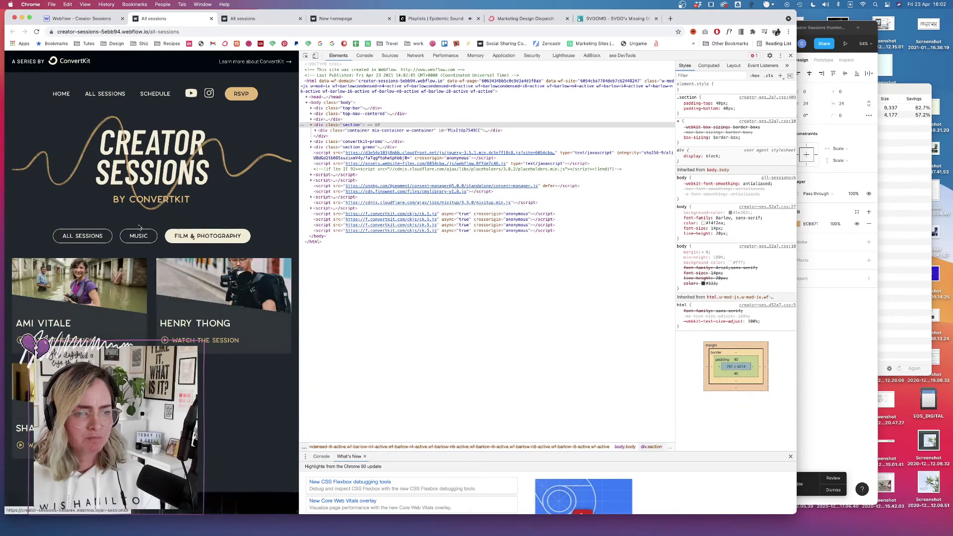
{"action": "left_click", "coordinate": [142, 236]}
{"action": "left_click", "coordinate": [82, 236]}
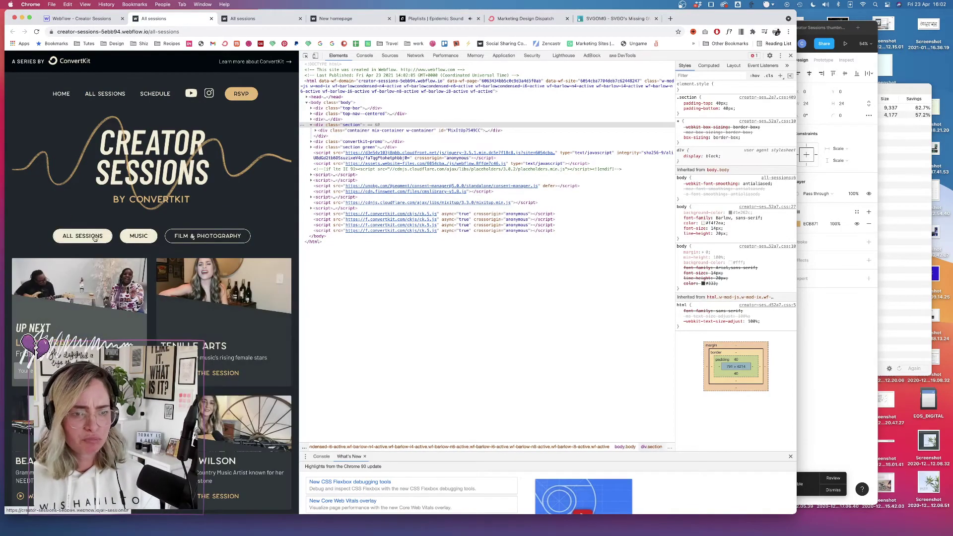
{"action": "left_click", "coordinate": [198, 236]}
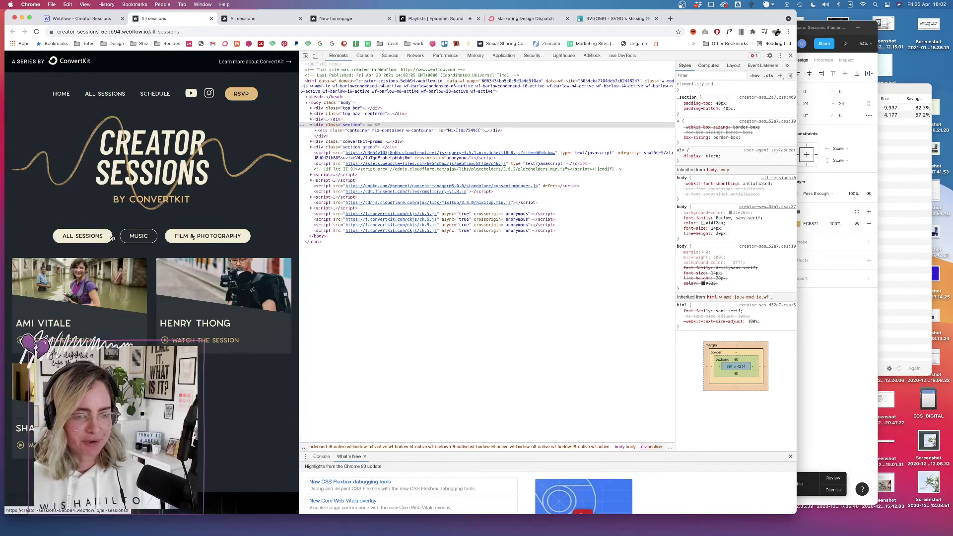
{"action": "left_click", "coordinate": [138, 236]}
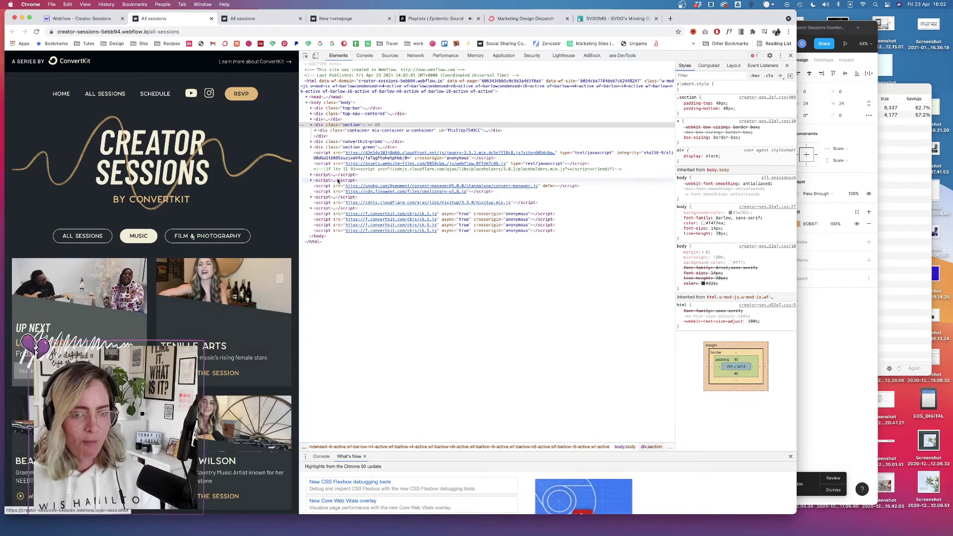
{"action": "left_click_drag", "start_coordinate": [299, 185], "coordinate": [121, 186]}
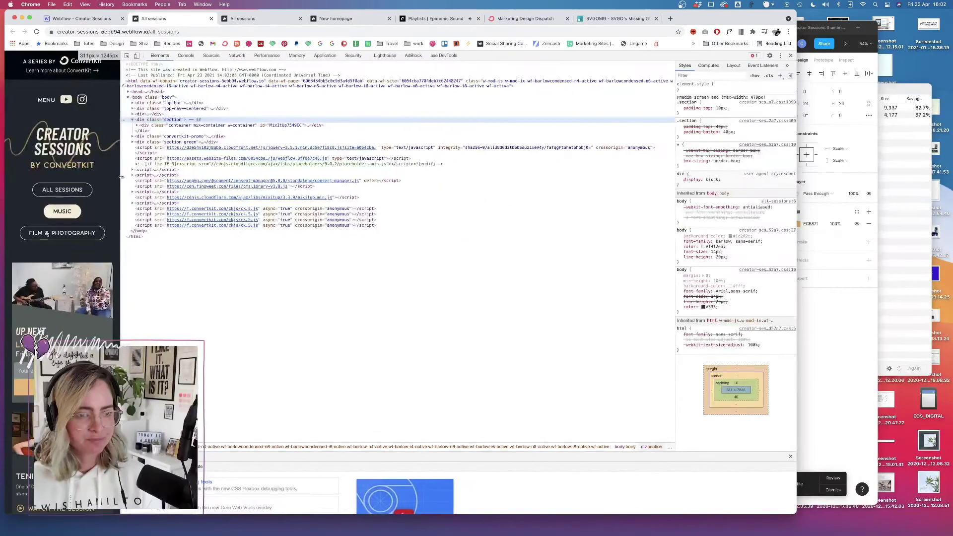
{"action": "left_click", "coordinate": [36, 31]}
- Back in Webflow, set the sessions-to-filter overflow to visible at the desktop breakpoint and republish to the webflow.io domain
{"action": "left_click", "coordinate": [101, 18]}
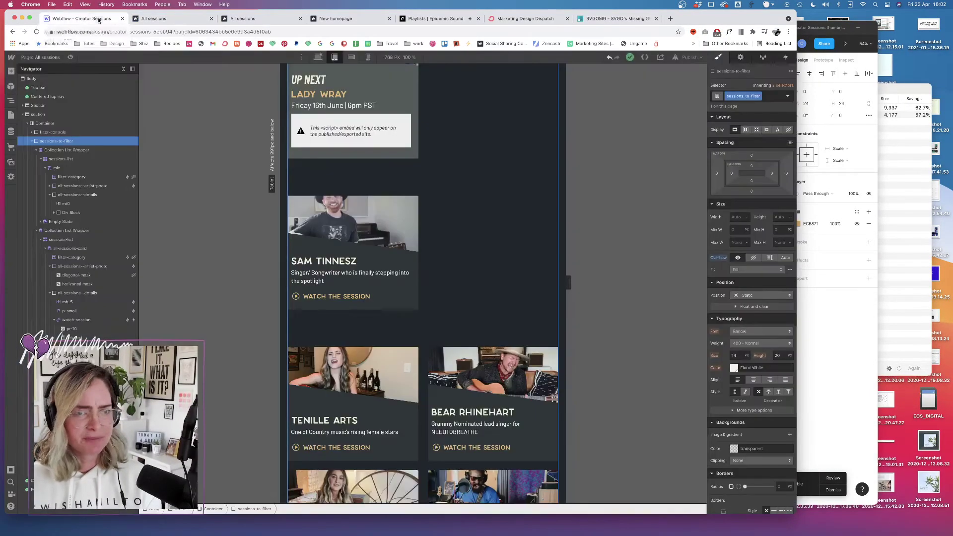
{"action": "left_click", "coordinate": [690, 57]}
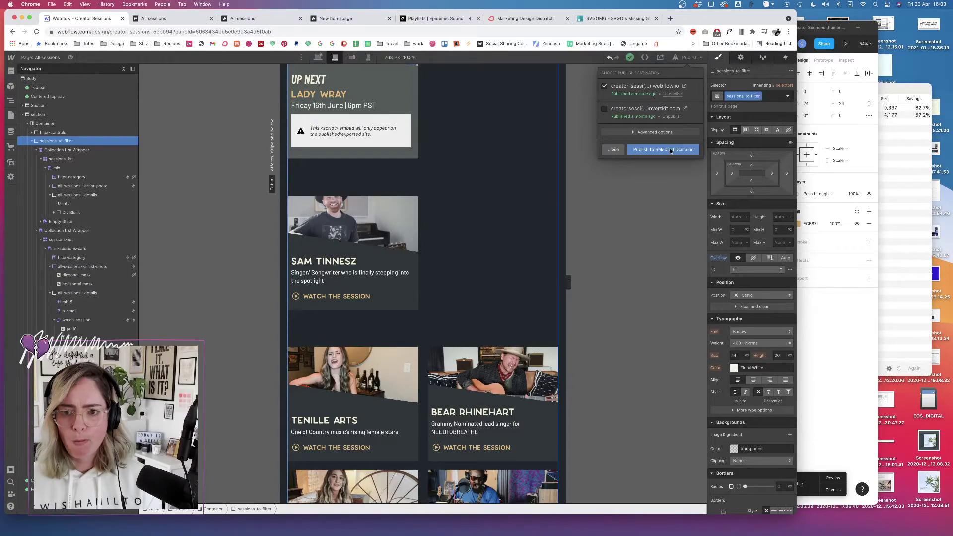
{"action": "left_click", "coordinate": [670, 151]}
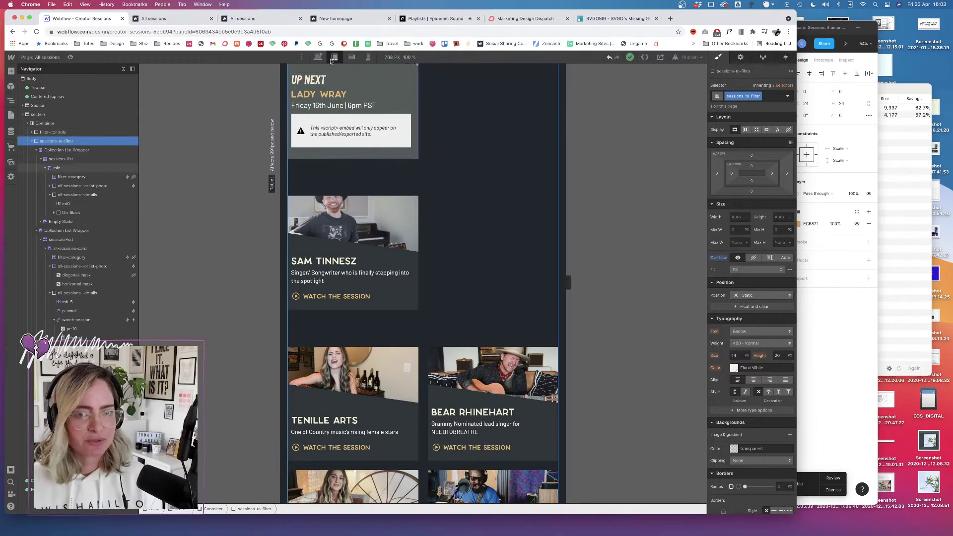
{"action": "left_click", "coordinate": [318, 57]}
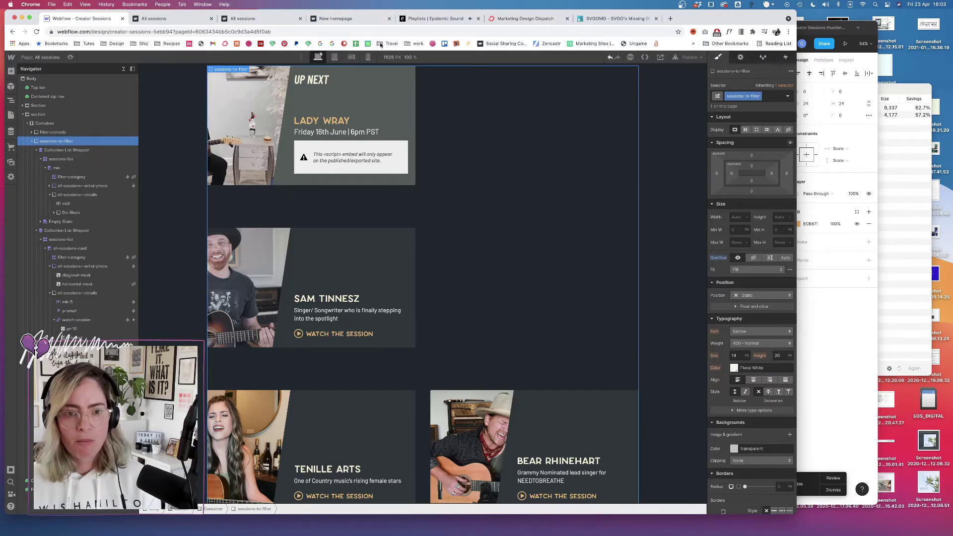
{"action": "left_click", "coordinate": [351, 57]}
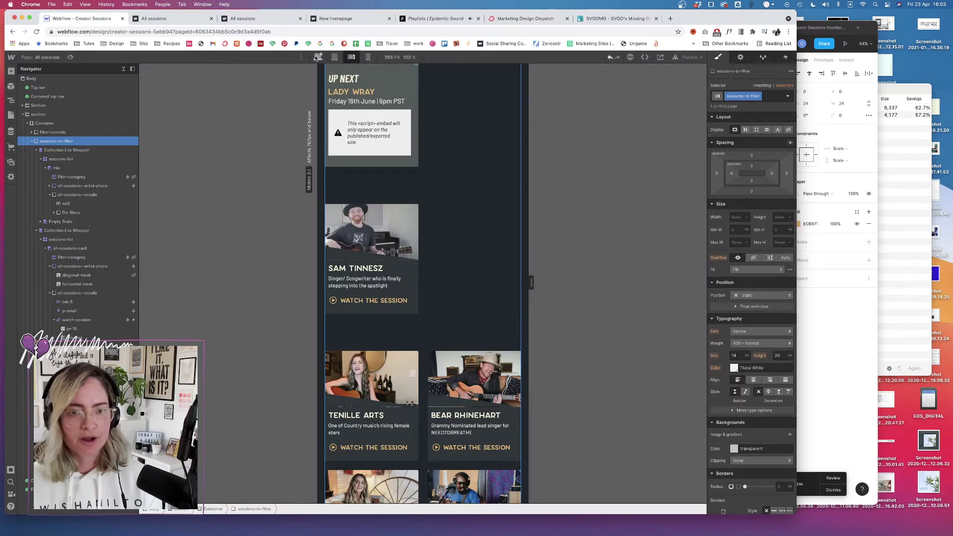
{"action": "left_click", "coordinate": [690, 57]}
{"action": "left_click", "coordinate": [668, 151]}
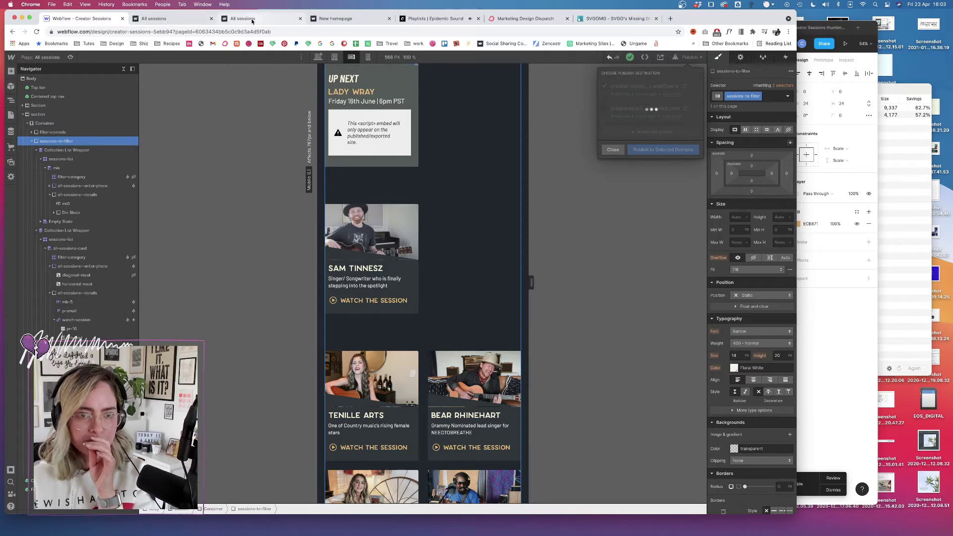
- Reload the published All sessions page, widen its viewport to desktop width and check the session cards
{"action": "left_click", "coordinate": [154, 19]}
{"action": "left_click", "coordinate": [36, 31]}
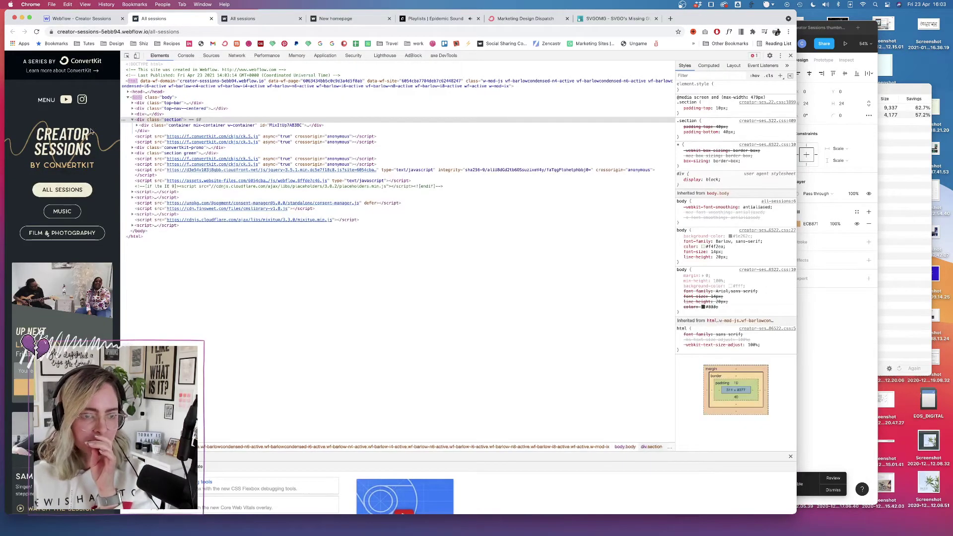
{"action": "left_click_drag", "start_coordinate": [120, 94], "coordinate": [469, 106]}
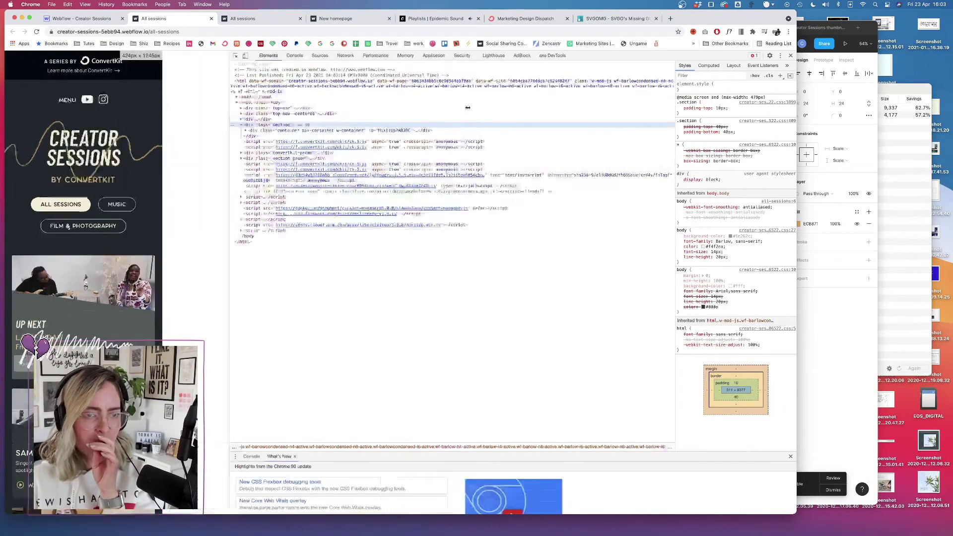
{"action": "scroll", "coordinate": [319, 245], "scroll_direction": "down", "scroll_amount": 10}
{"action": "scroll", "coordinate": [319, 244], "scroll_direction": "up", "scroll_amount": 10}
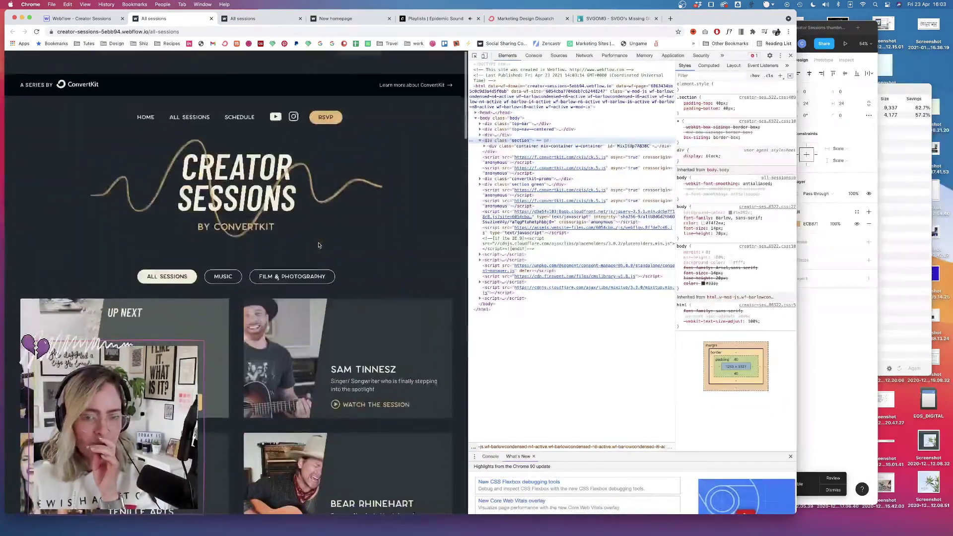
{"action": "scroll", "coordinate": [319, 245], "scroll_direction": "down", "scroll_amount": 1}
- In Webflow, clear the sessions-to-filter overflow override at the tablet breakpoint and set its desktop overflow to hidden
{"action": "left_click", "coordinate": [82, 18]}
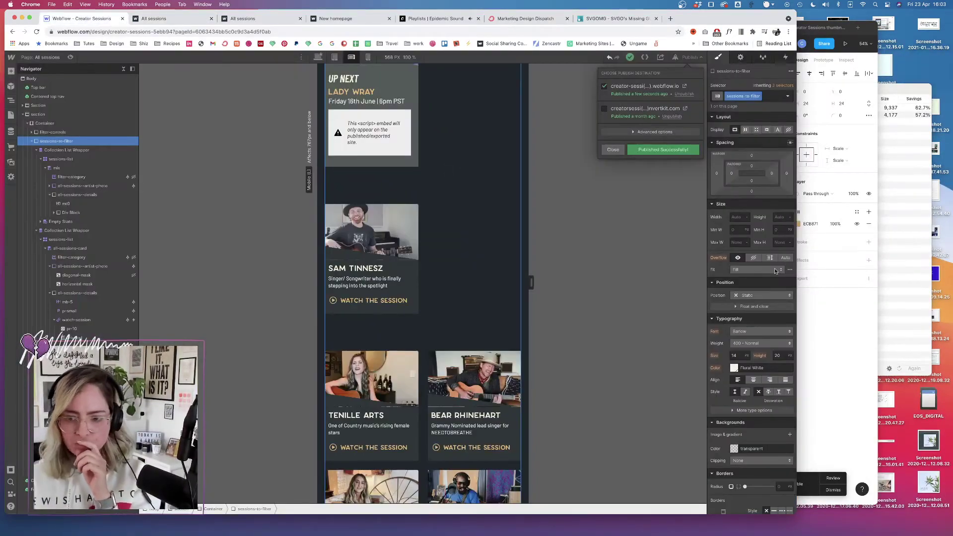
{"action": "left_click", "coordinate": [754, 261]}
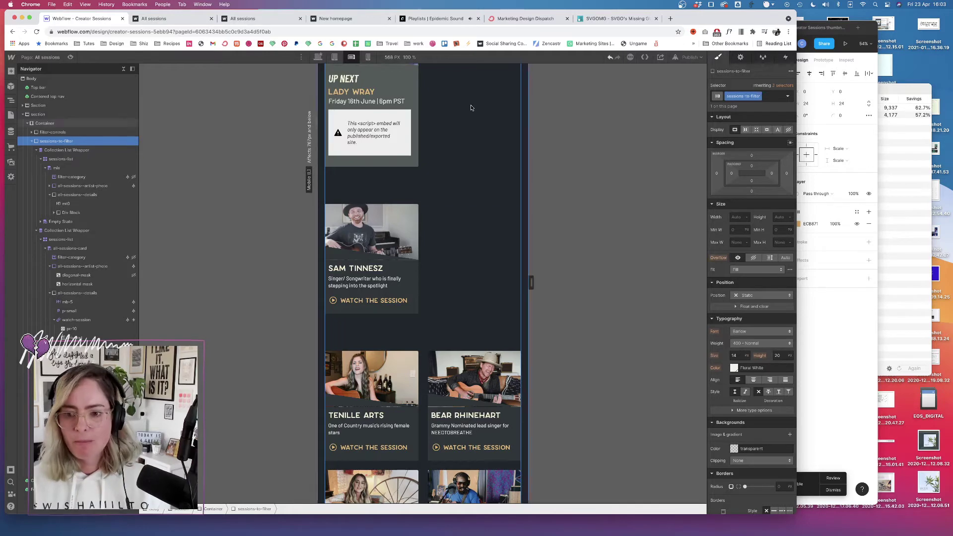
{"action": "left_click", "coordinate": [335, 57]}
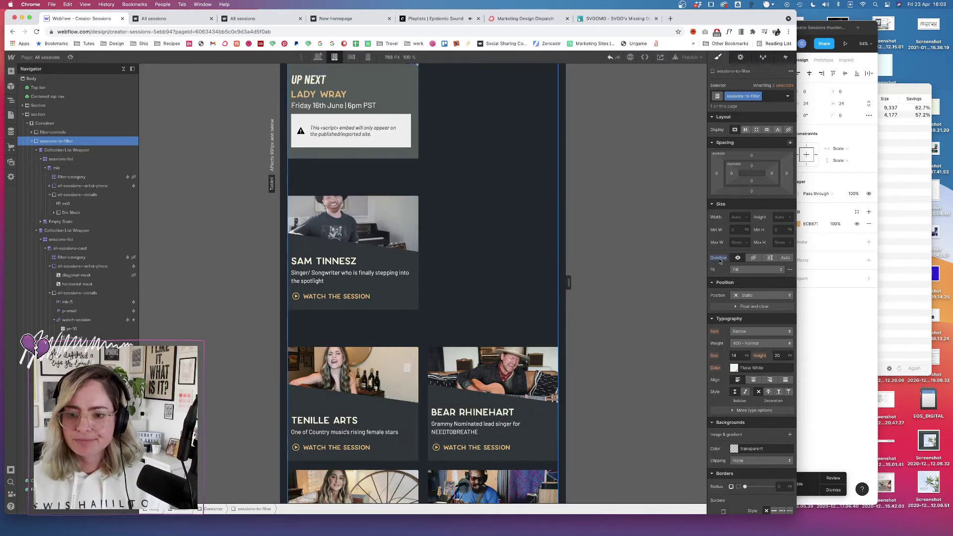
{"action": "left_click", "coordinate": [318, 57]}
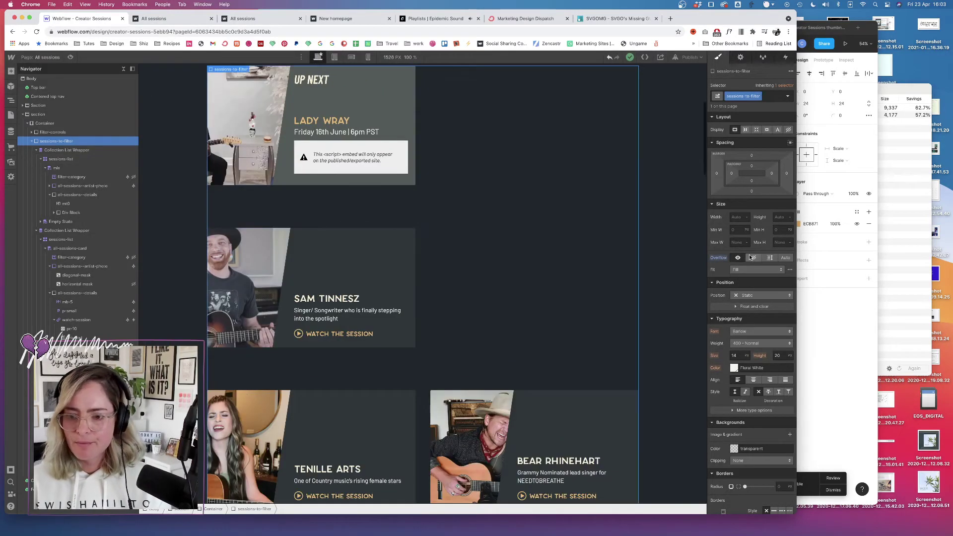
- Reload the published All sessions page, check the session cards at tablet and desktop widths, and open the Schedule page
{"action": "left_click", "coordinate": [169, 18]}
{"action": "left_click", "coordinate": [37, 31]}
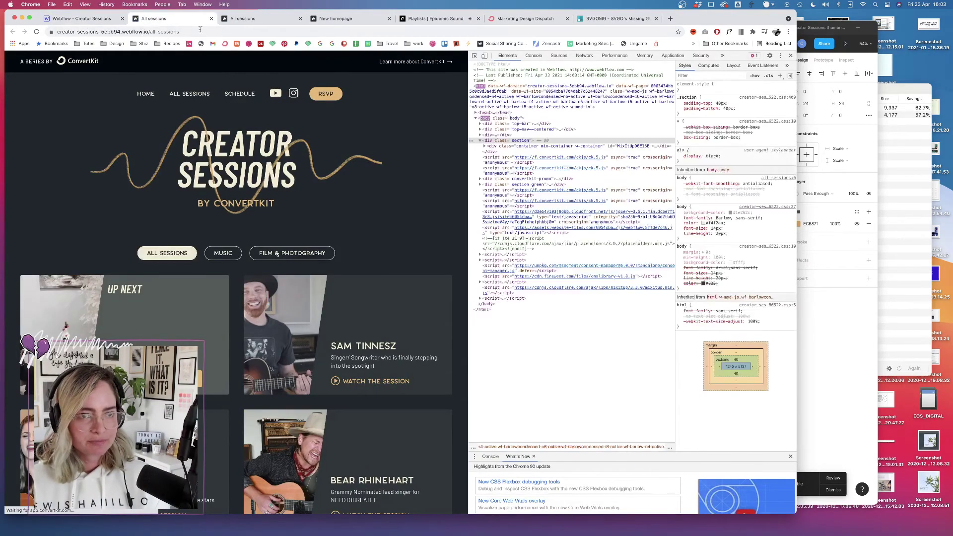
{"action": "scroll", "coordinate": [362, 279], "scroll_direction": "down", "scroll_amount": 2}
{"action": "scroll", "coordinate": [362, 279], "scroll_direction": "down", "scroll_amount": 15}
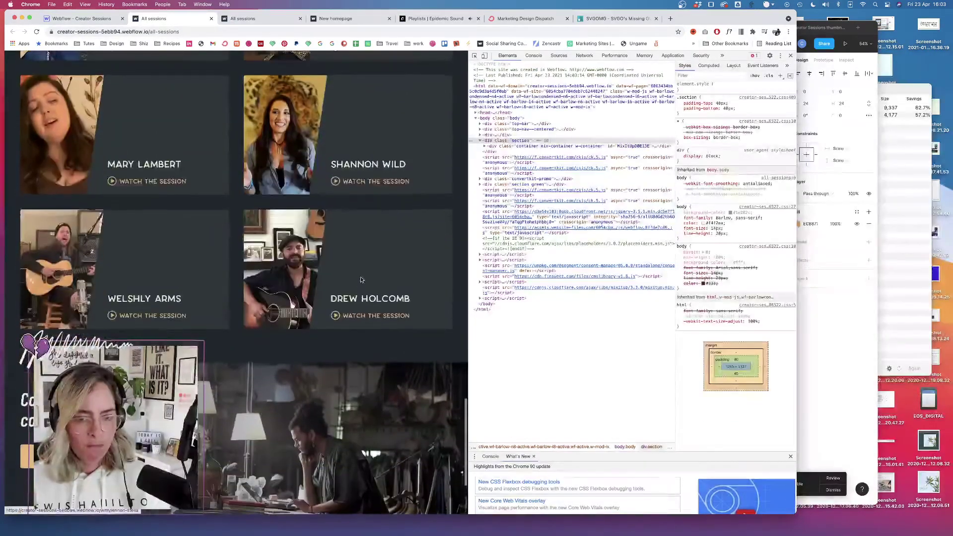
{"action": "scroll", "coordinate": [361, 279], "scroll_direction": "up", "scroll_amount": 5}
{"action": "scroll", "coordinate": [361, 279], "scroll_direction": "up", "scroll_amount": 15}
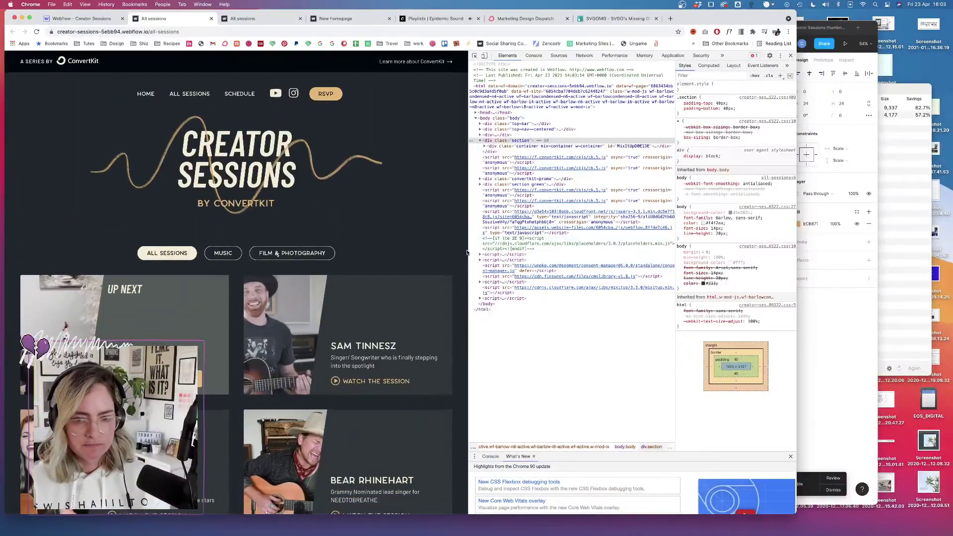
{"action": "left_click_drag", "start_coordinate": [468, 250], "coordinate": [326, 256]}
{"action": "scroll", "coordinate": [328, 259], "scroll_direction": "down", "scroll_amount": 10}
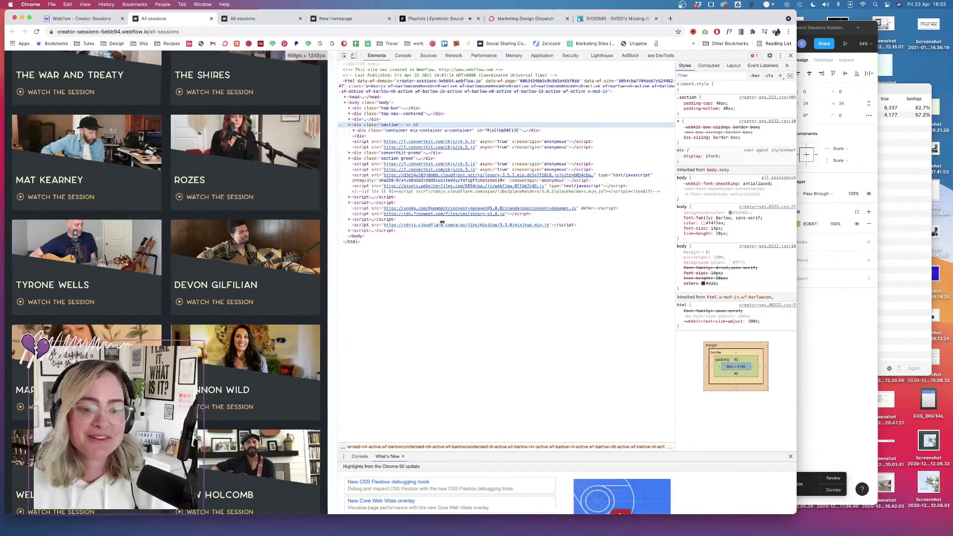
{"action": "left_click_drag", "start_coordinate": [327, 210], "coordinate": [487, 229]}
{"action": "scroll", "coordinate": [298, 234], "scroll_direction": "down", "scroll_amount": 1}
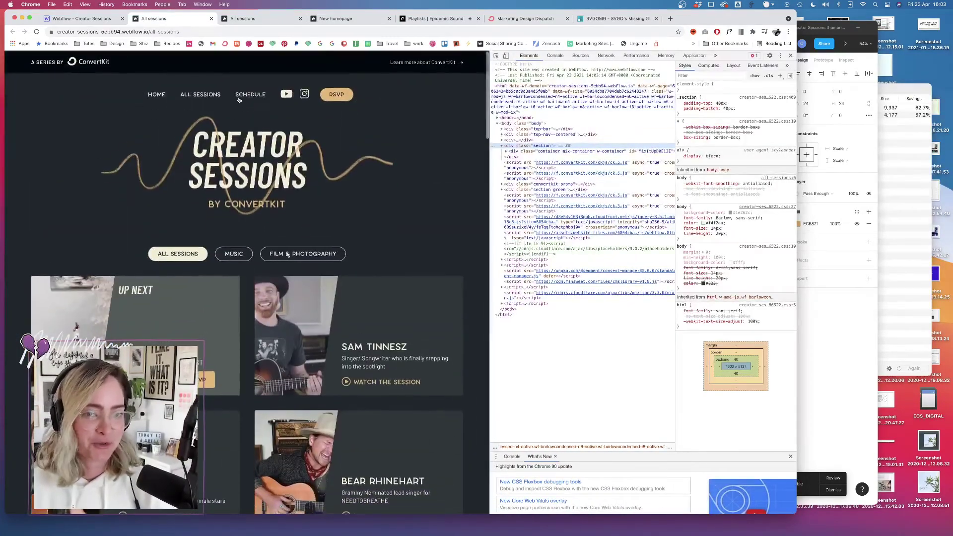
{"action": "left_click", "coordinate": [250, 94]}
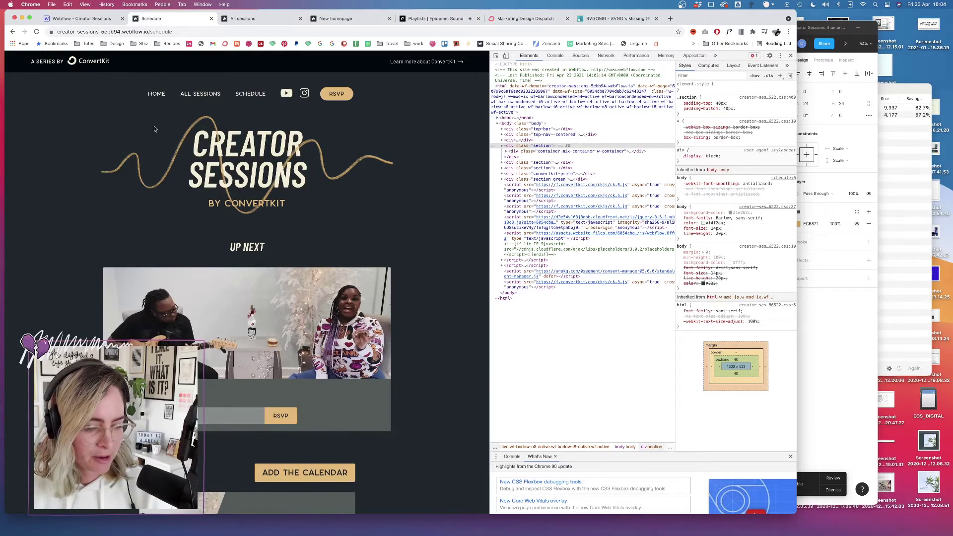
- Return to the Webflow design, preview the All sessions page at the mobile portrait breakpoint and select the Body element
{"action": "left_click", "coordinate": [81, 18]}
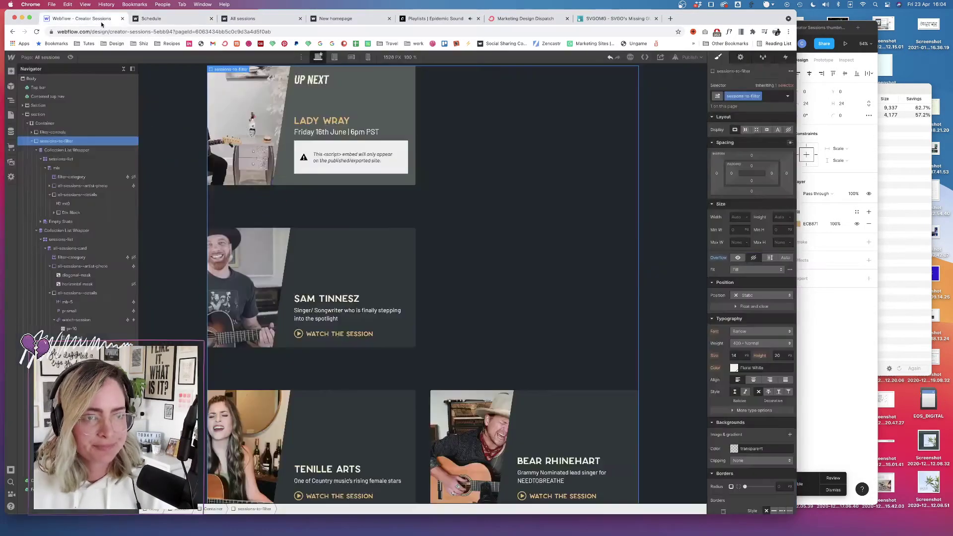
{"action": "left_click", "coordinate": [368, 57]}
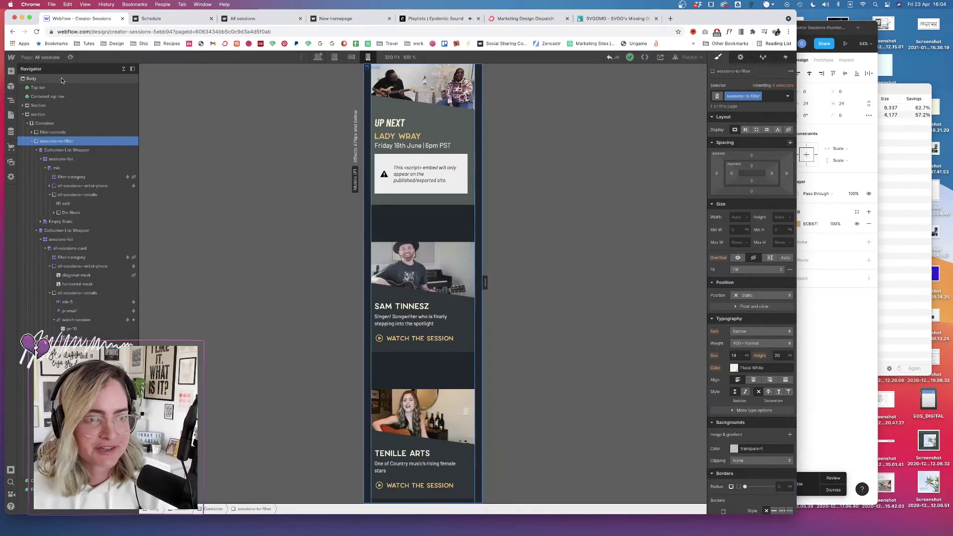
{"action": "left_click", "coordinate": [62, 79]}
{"action": "scroll", "coordinate": [437, 139], "scroll_direction": "up", "scroll_amount": 5}
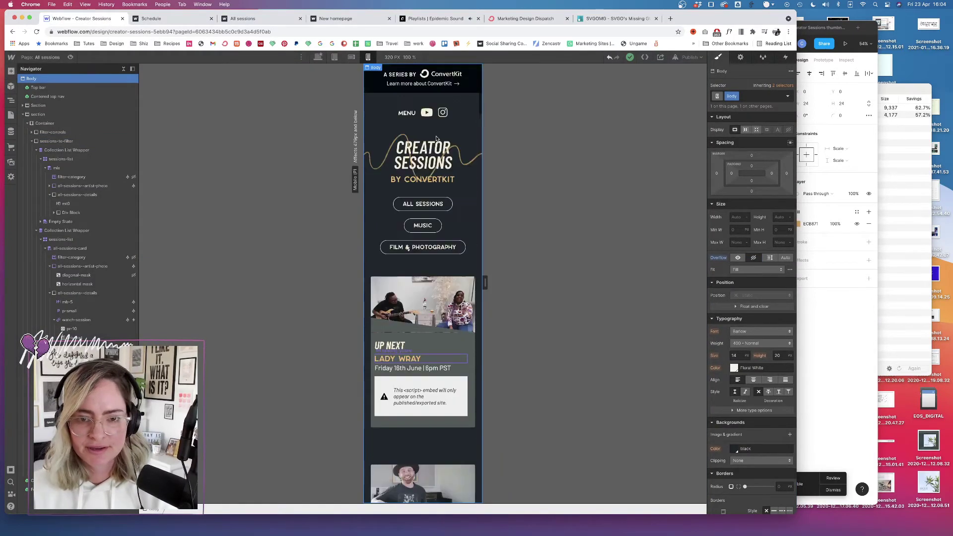
- Set the Body element's overflow to visible at the mobile portrait breakpoint
{"action": "scroll", "coordinate": [437, 139], "scroll_direction": "down", "scroll_amount": 10}
{"action": "scroll", "coordinate": [437, 139], "scroll_direction": "up", "scroll_amount": 10}
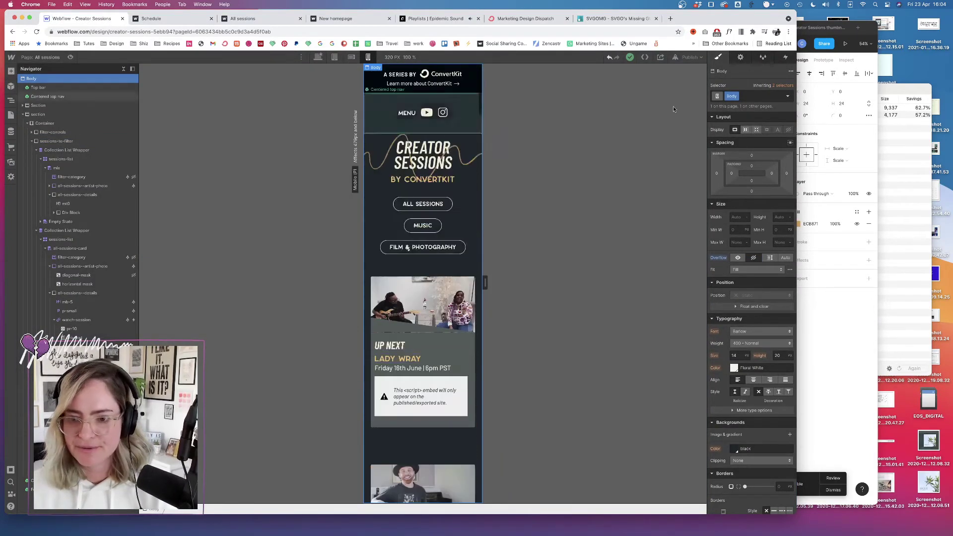
{"action": "left_click", "coordinate": [738, 258]}
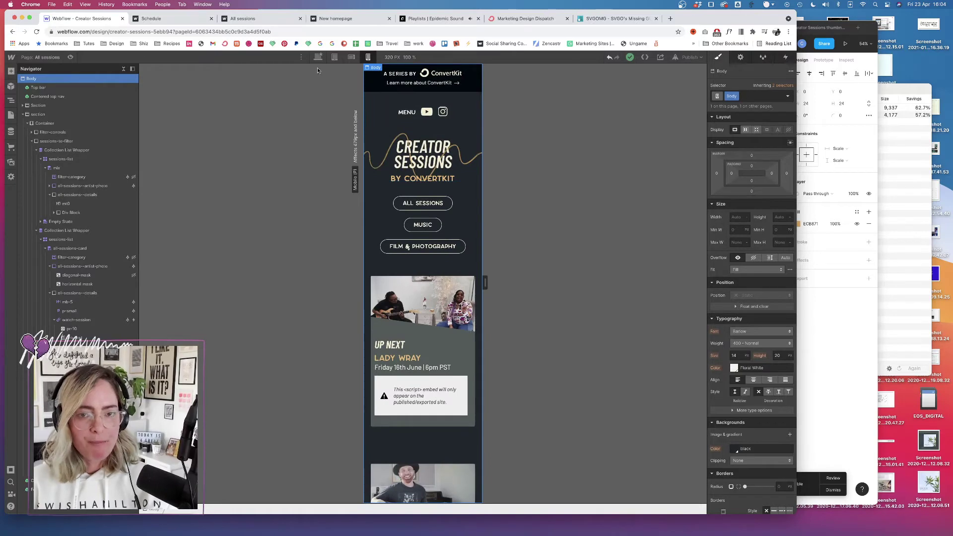
- At the mobile landscape breakpoint, set the logo-hero block's max width to 100% and its overflow to hidden
{"action": "left_click", "coordinate": [445, 149]}
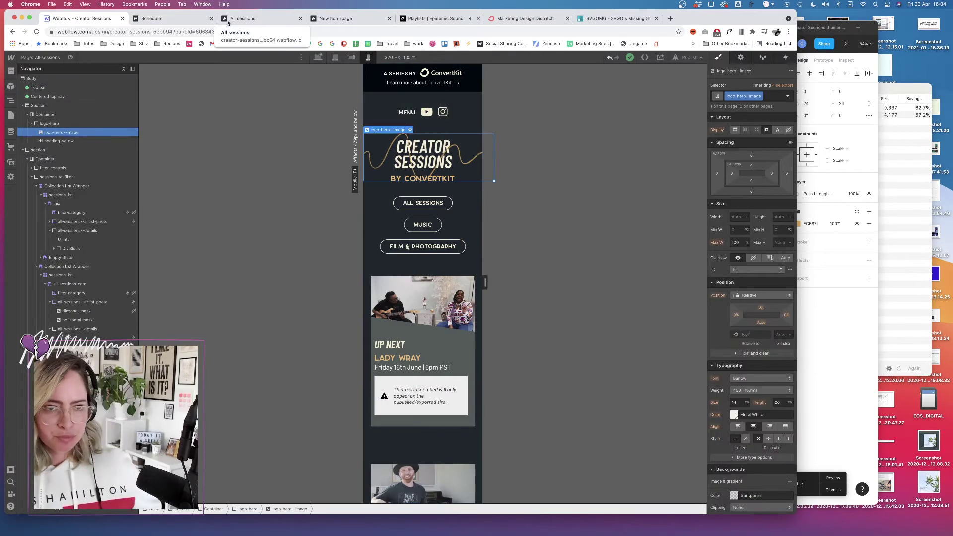
{"action": "left_click", "coordinate": [49, 123]}
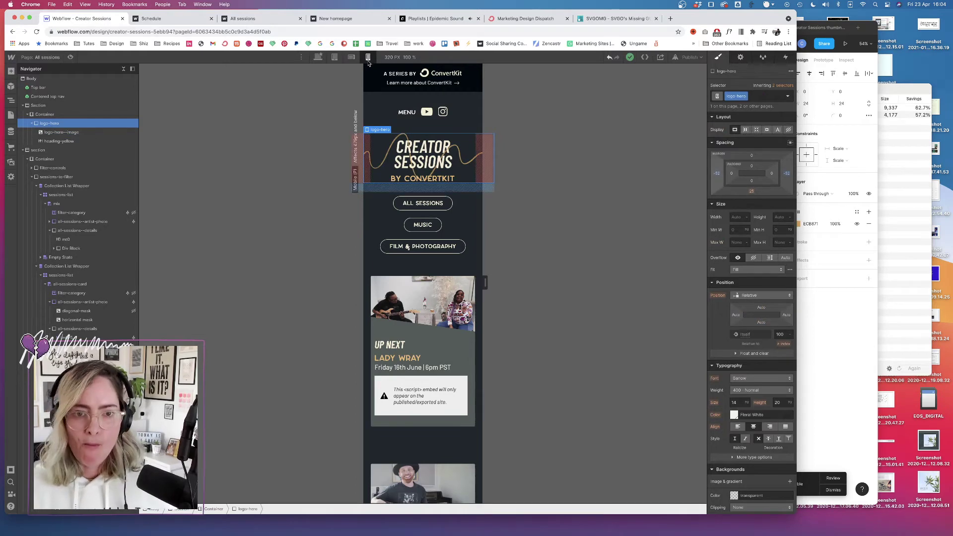
{"action": "left_click", "coordinate": [352, 57]}
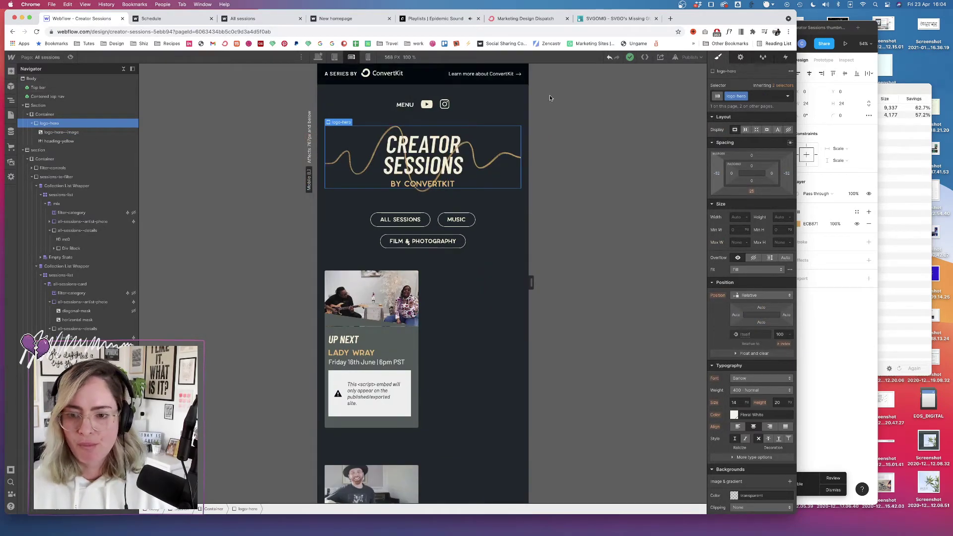
{"action": "left_click", "coordinate": [738, 242]}
{"action": "type", "text": "100"}
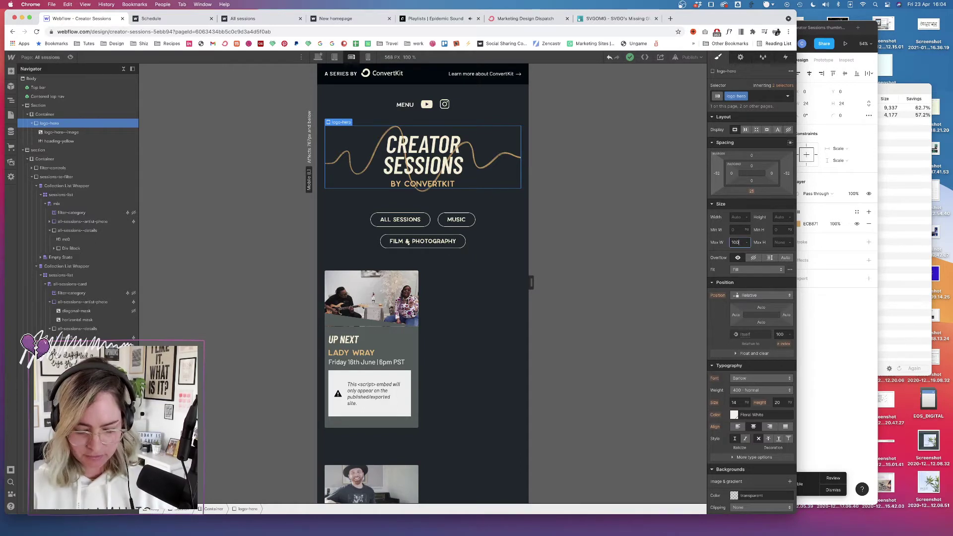
{"action": "key", "text": "Return"}
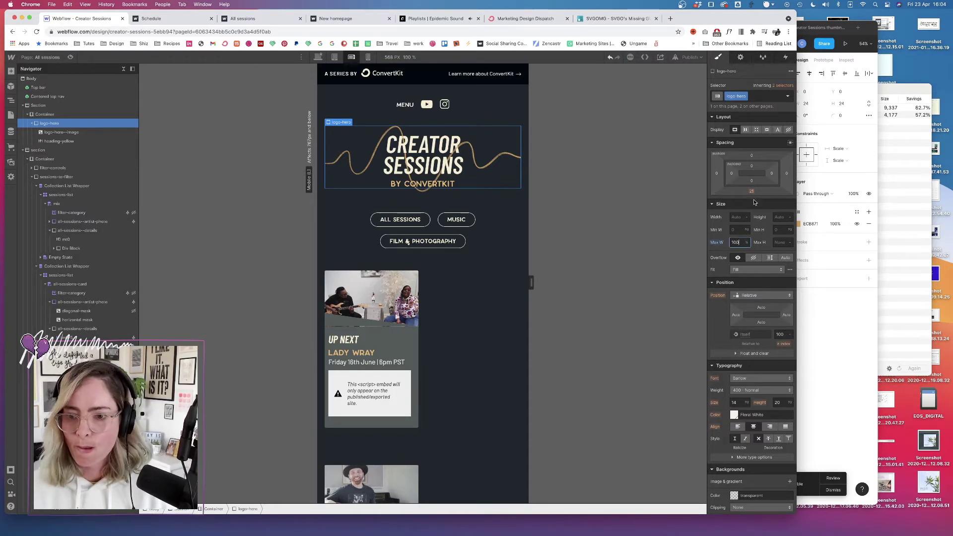
{"action": "left_click", "coordinate": [755, 258]}
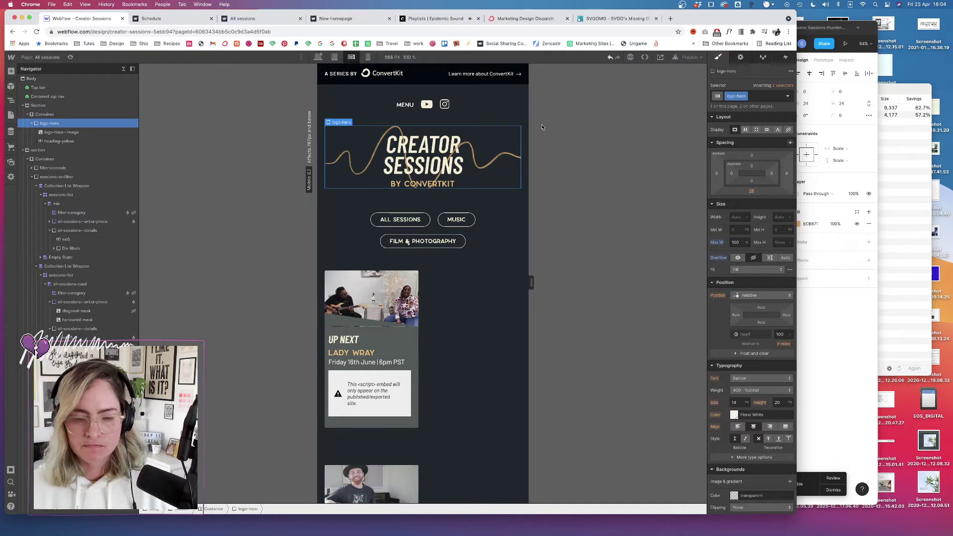
- Check the logo-hero block at the mobile portrait breakpoint and set its side margins to Auto at mobile landscape
{"action": "left_click", "coordinate": [368, 56]}
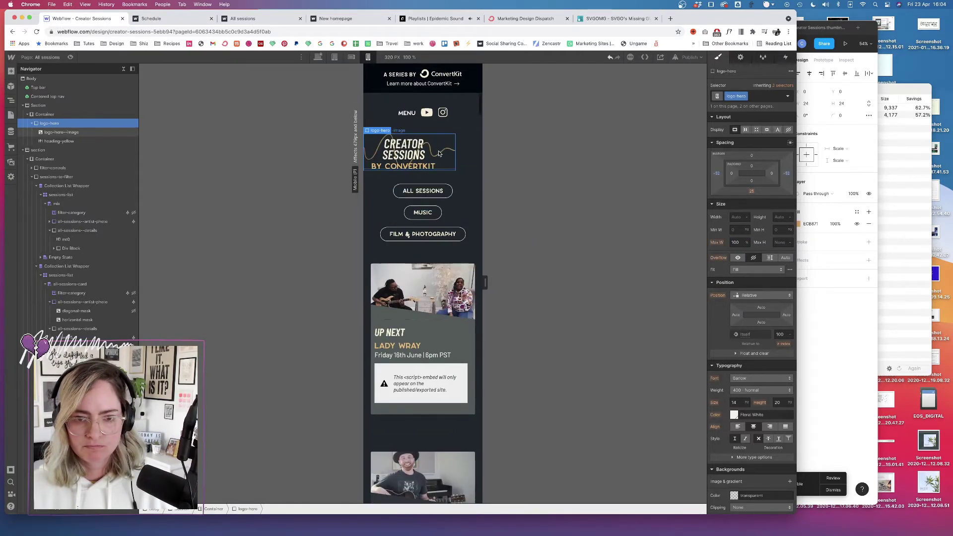
{"action": "scroll", "coordinate": [452, 156], "scroll_direction": "down", "scroll_amount": 2}
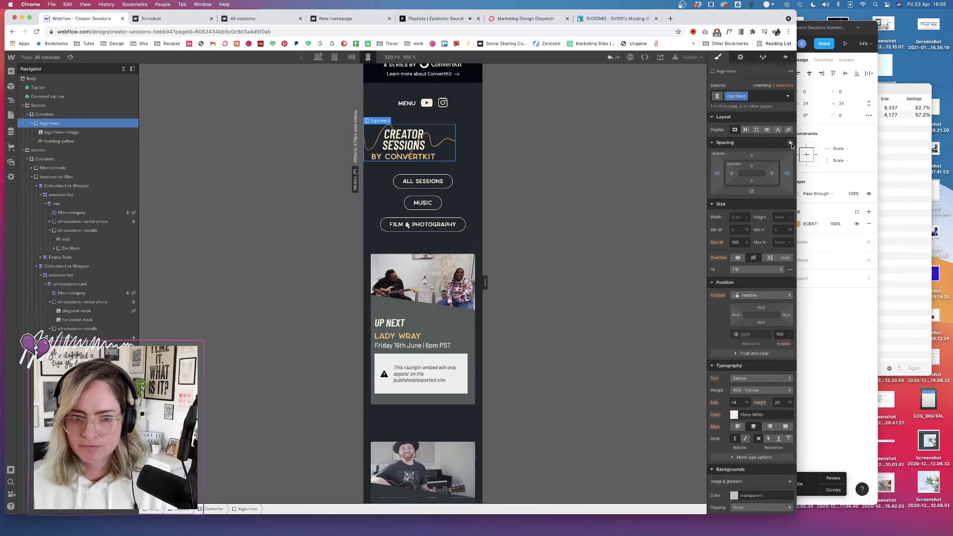
{"action": "key", "text": "shift+3"}
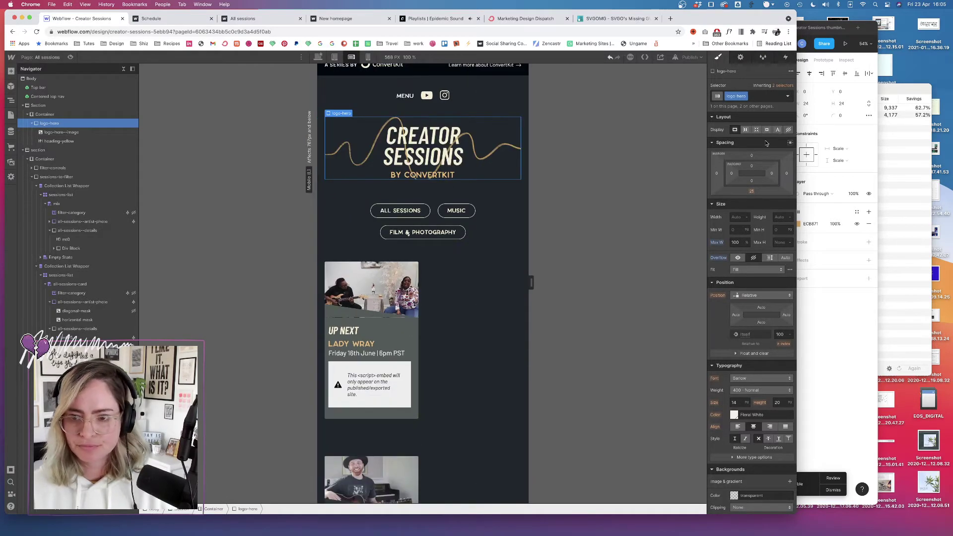
{"action": "left_click", "coordinate": [368, 56]}
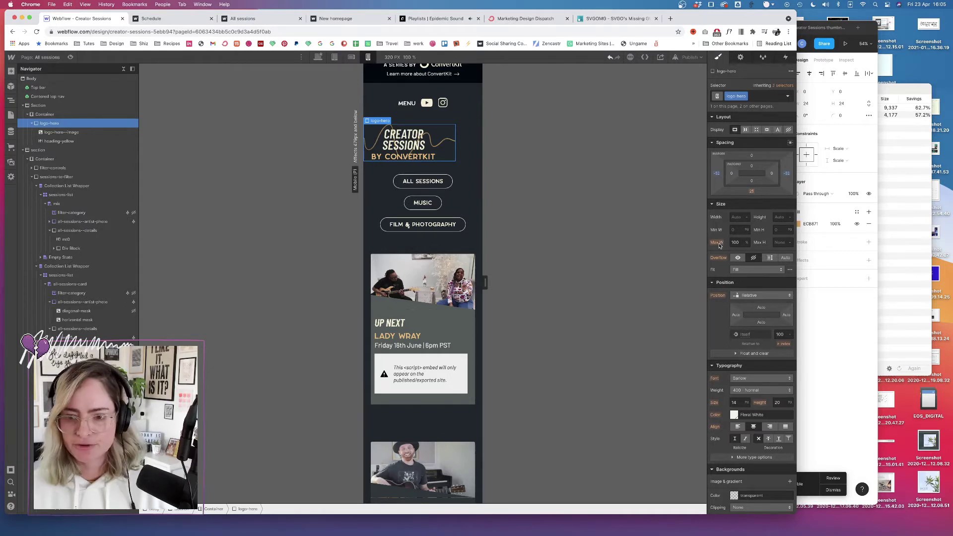
{"action": "key", "text": "shift+3"}
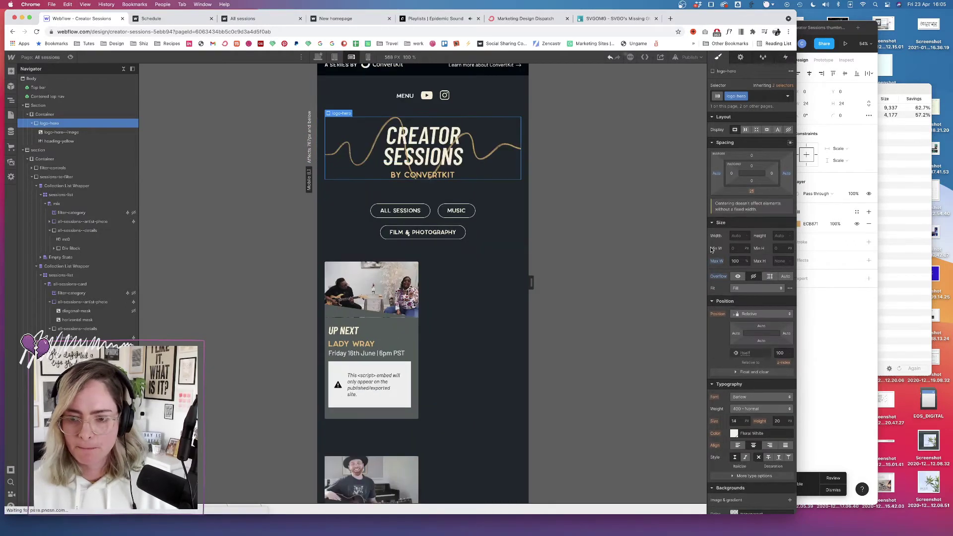
- Clear the logo-hero block's max width and set its width to 100% at the mobile landscape breakpoint
{"action": "left_click", "coordinate": [716, 261], "text": "alt"}
{"action": "left_click", "coordinate": [738, 236]}
{"action": "type", "text": "10"}
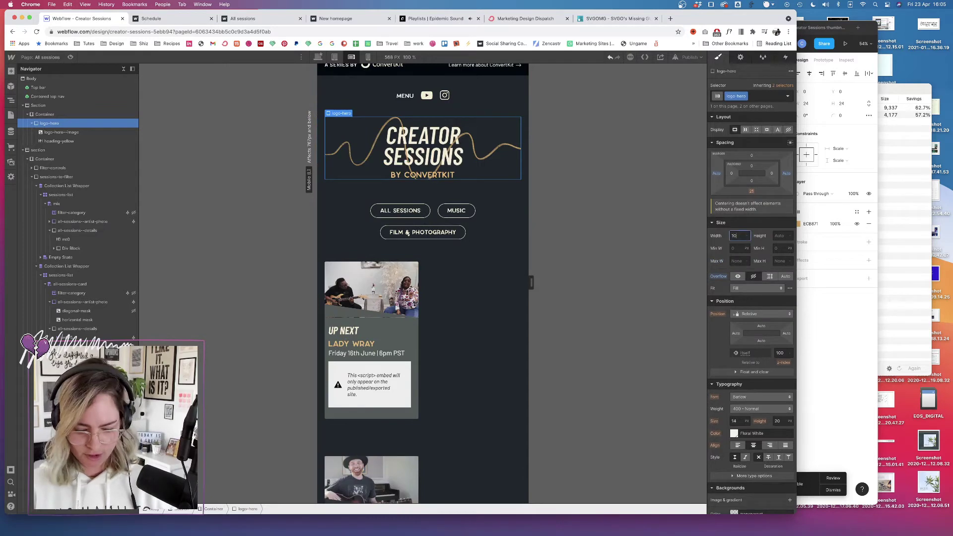
{"action": "type", "text": "0"}
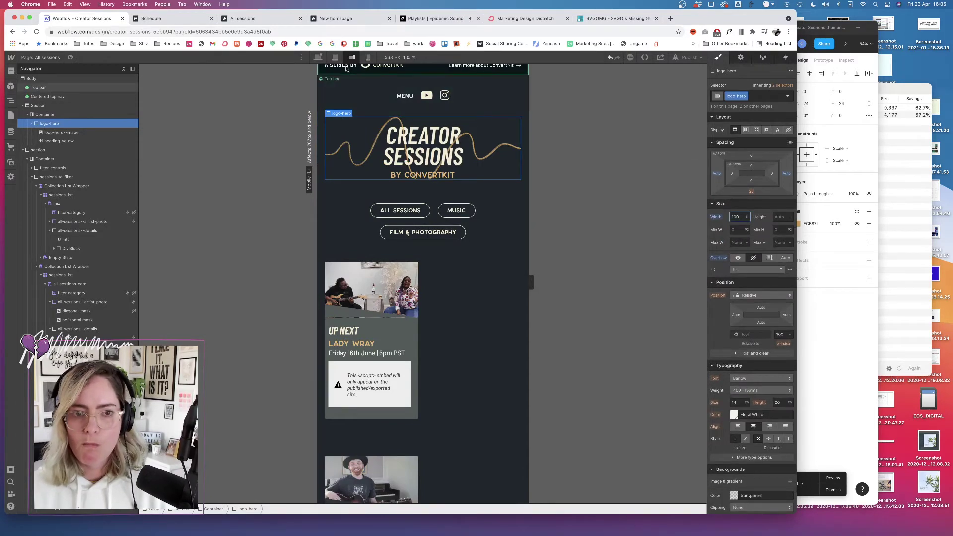
- Set the logo-hero block's side margins to Auto at the mobile portrait breakpoint and inspect the logo-hero-image inside it
{"action": "left_click", "coordinate": [368, 58]}
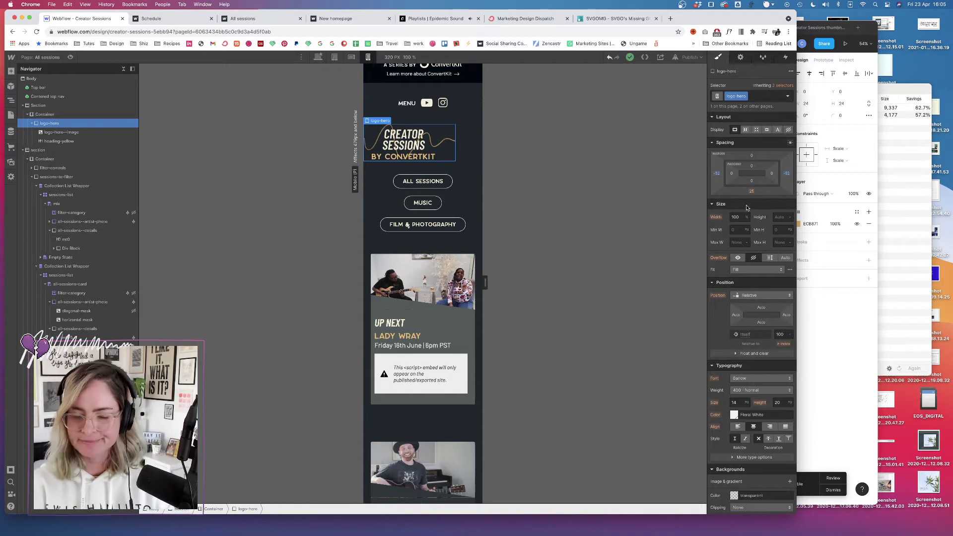
{"action": "left_click", "coordinate": [791, 144]}
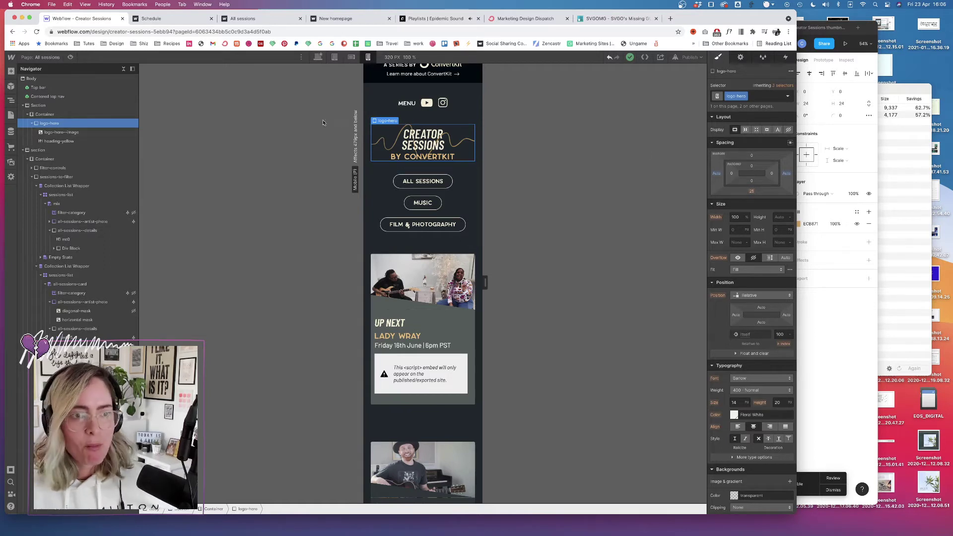
{"action": "left_click", "coordinate": [71, 132]}
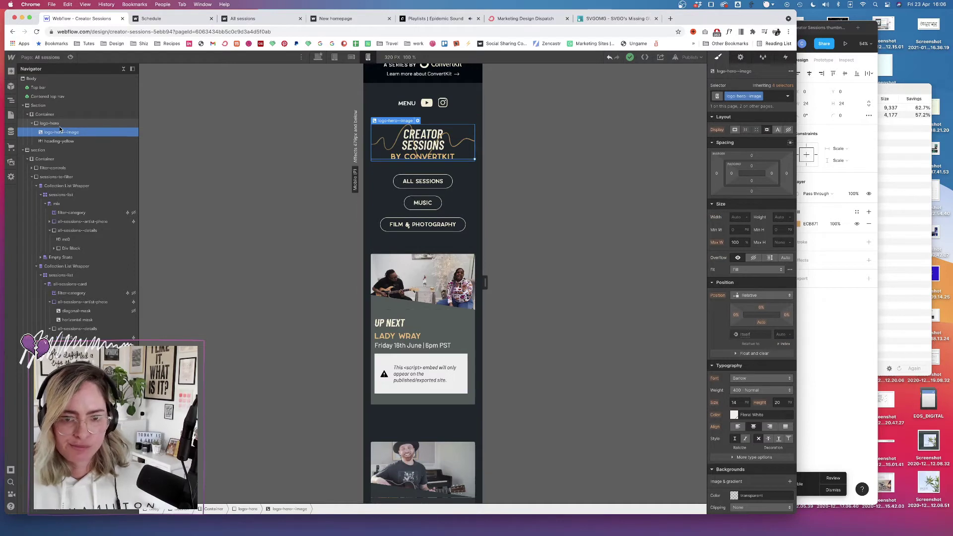
{"action": "left_click", "coordinate": [48, 123]}
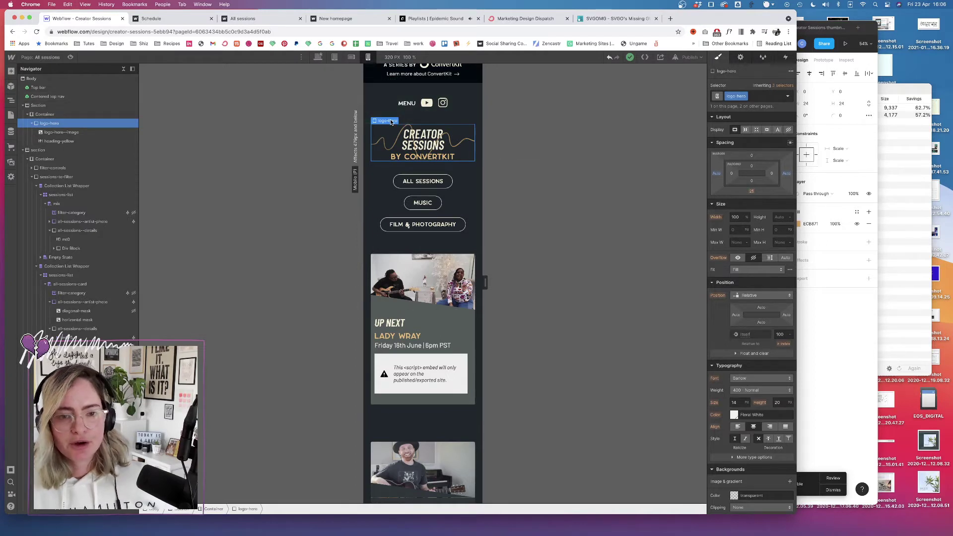
- Try giving the logo-hero block negative left and right margins at the mobile portrait breakpoint and undo them
{"action": "left_click", "coordinate": [352, 58]}
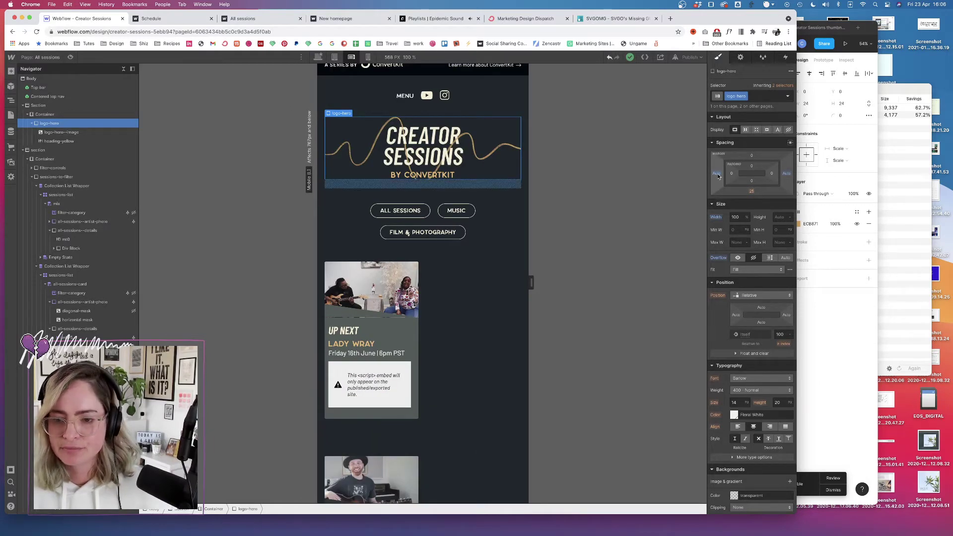
{"action": "key", "text": "shift+4"}
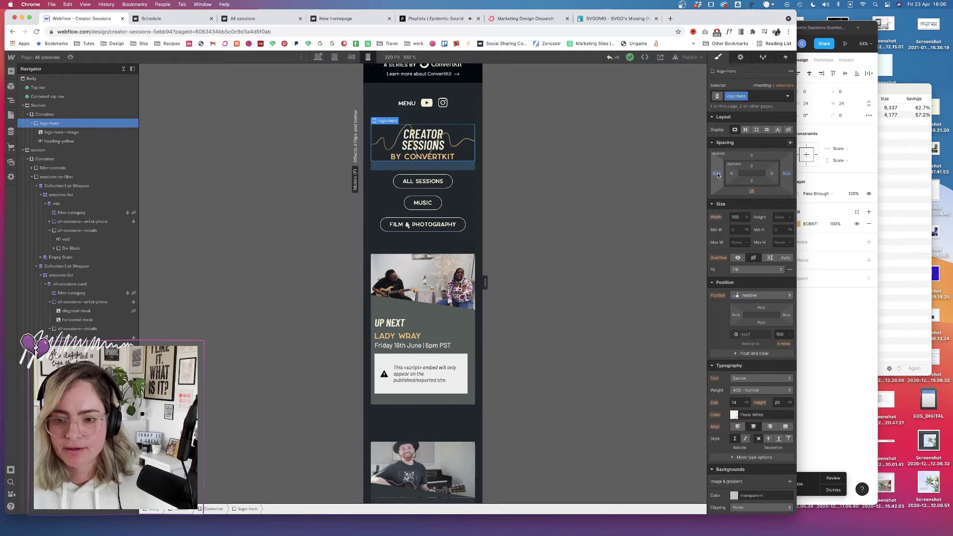
{"action": "left_click_drag", "start_coordinate": [718, 174], "coordinate": [726, 176]}
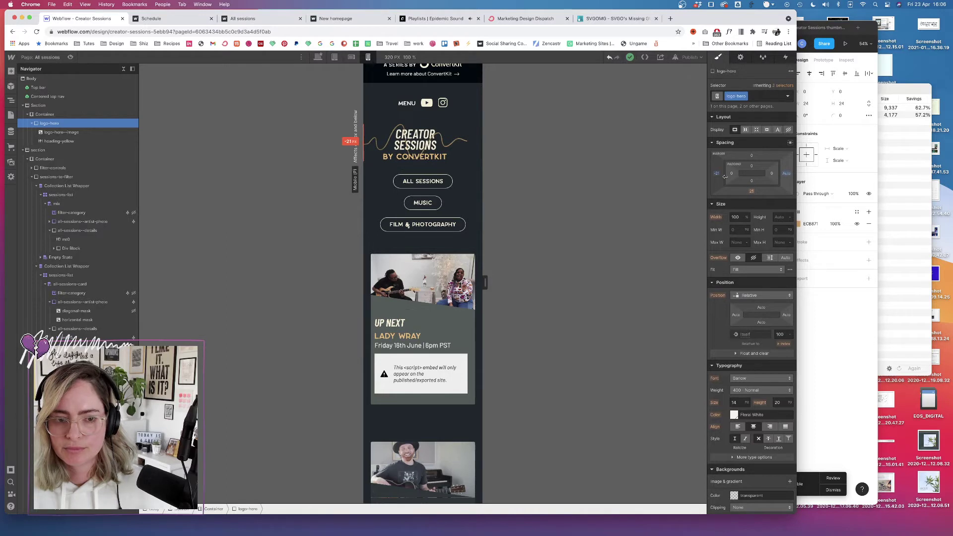
{"action": "mouse_move", "coordinate": [787, 173]}
{"action": "left_mouse_down"}
{"action": "mouse_move", "coordinate": [807, 179]}
{"action": "mouse_move", "coordinate": [768, 177]}
{"action": "left_mouse_up"}
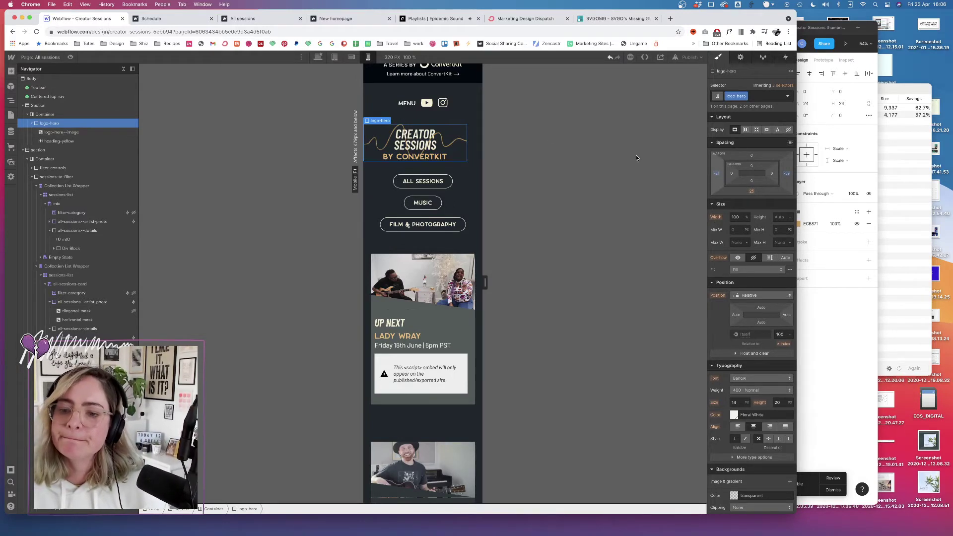
{"action": "key", "text": "super+z"}
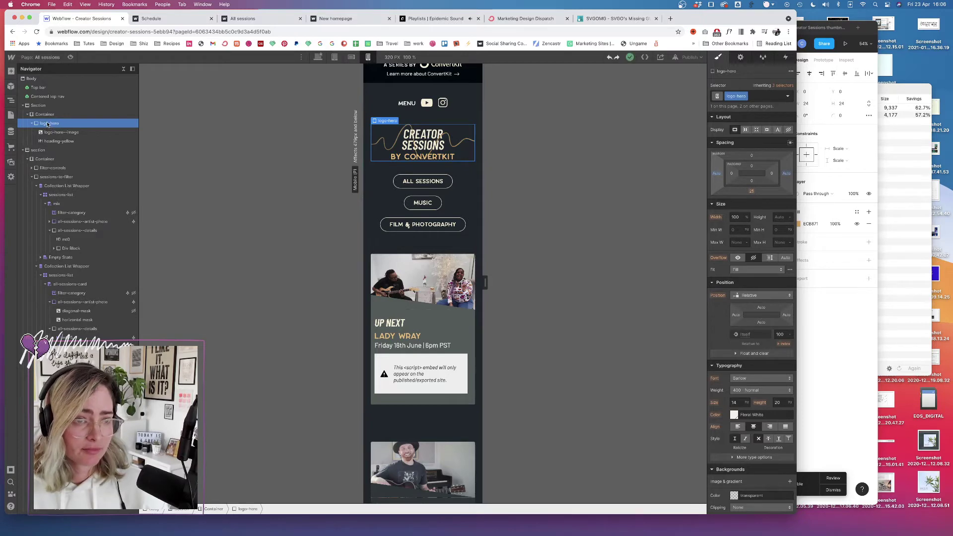
- Move the logo-hero block out of its Container directly into the Section and delete the emptied Container
{"action": "left_click_drag", "start_coordinate": [55, 125], "coordinate": [43, 114]}
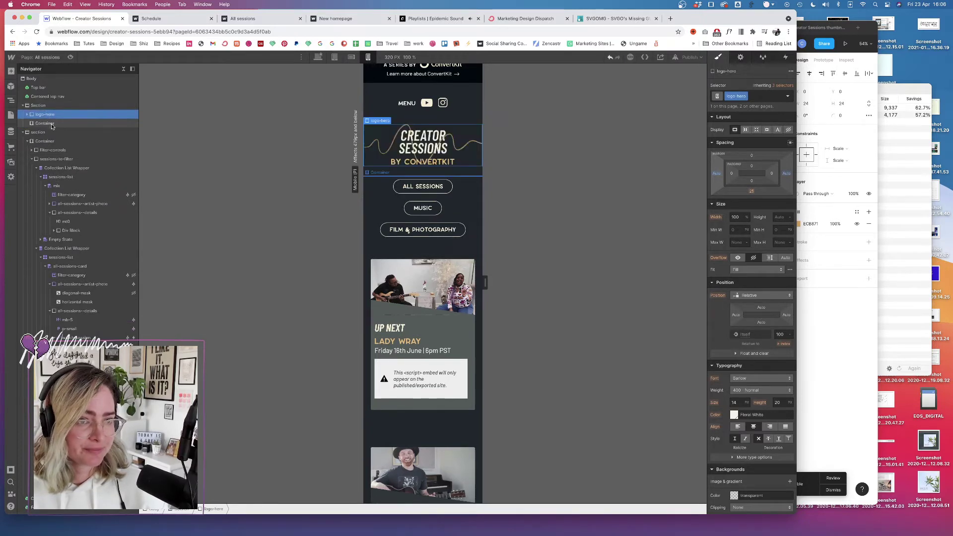
{"action": "left_click", "coordinate": [46, 124]}
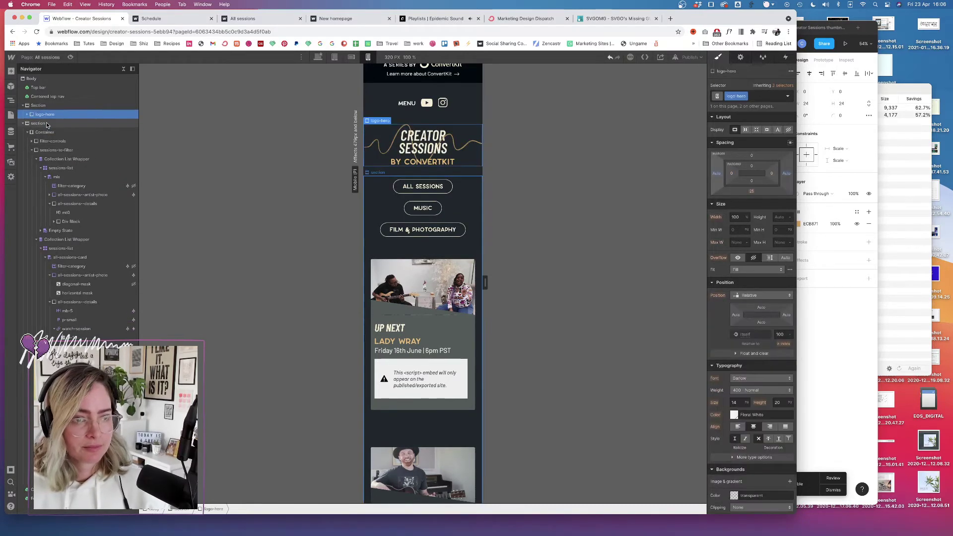
{"action": "key", "text": "Delete"}
- Check the full-width logo-hero block at the desktop, tablet, mobile landscape and mobile portrait breakpoints
{"action": "left_click", "coordinate": [318, 57]}
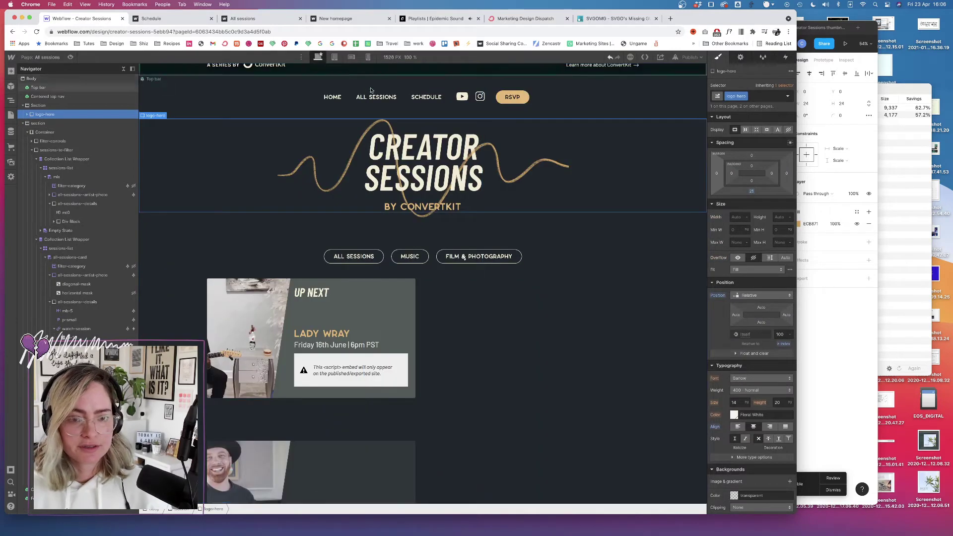
{"action": "left_click", "coordinate": [335, 58]}
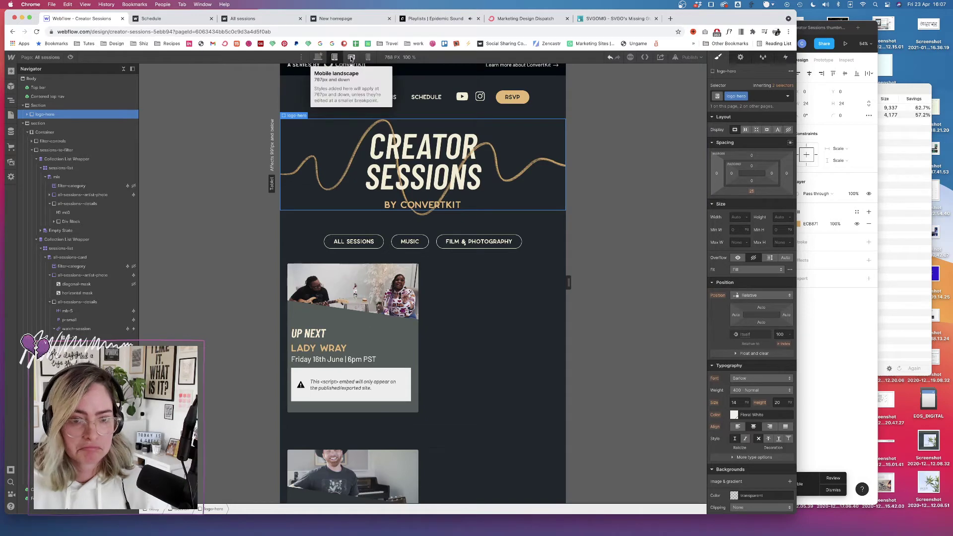
{"action": "left_click", "coordinate": [352, 58]}
{"action": "left_click", "coordinate": [368, 58]}
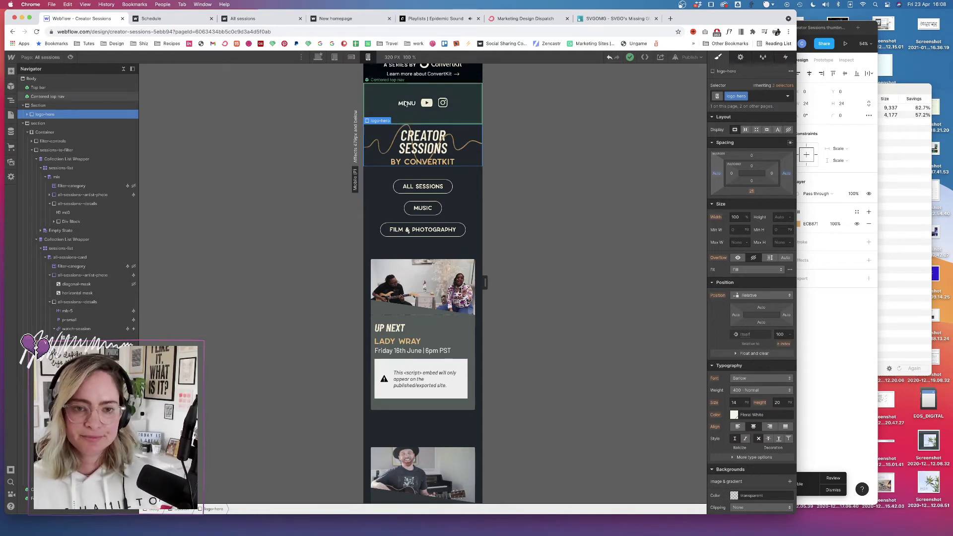
{"action": "scroll", "coordinate": [525, 147], "scroll_direction": "down", "scroll_amount": 5}
{"action": "scroll", "coordinate": [525, 146], "scroll_direction": "up", "scroll_amount": 6}
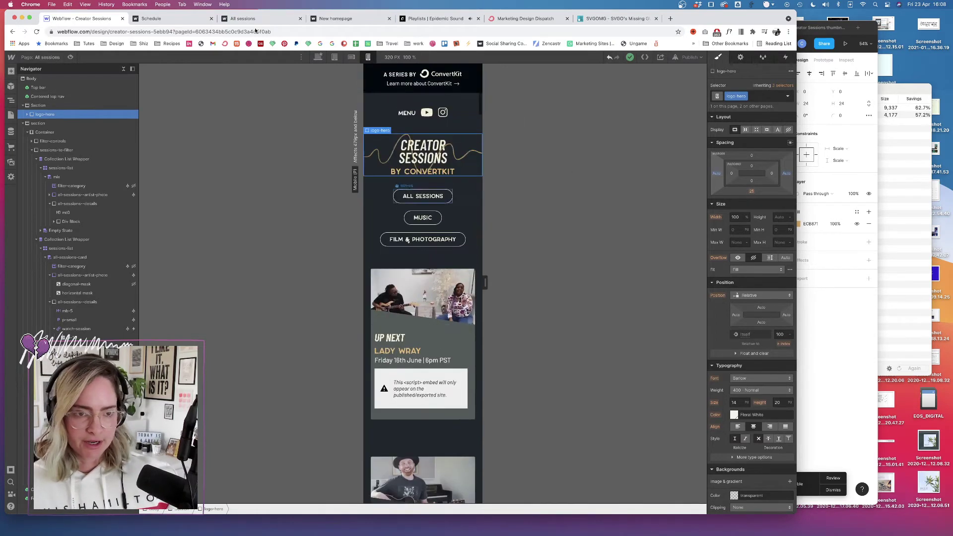
- Publish the updated Creator Sessions site to its webflow.io domain
{"action": "left_click", "coordinate": [152, 20]}
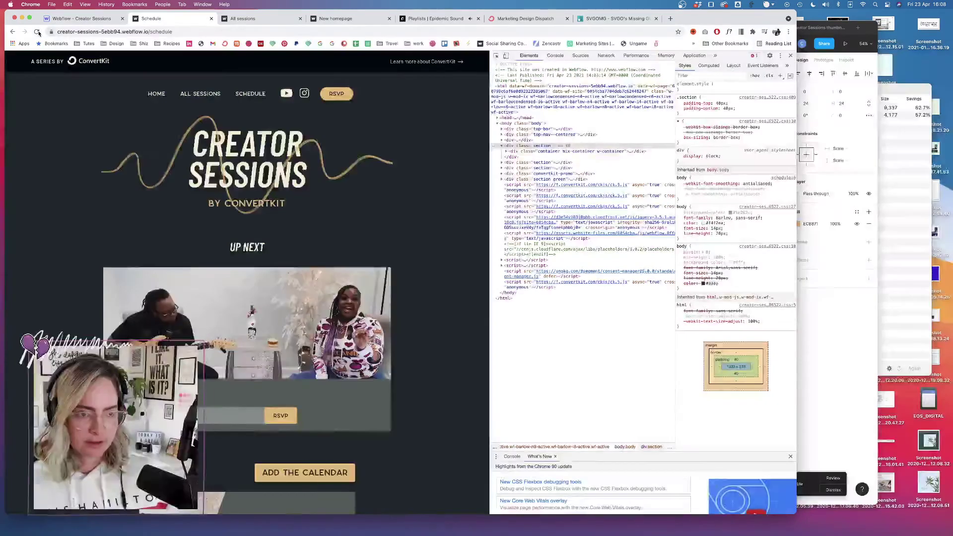
{"action": "left_click", "coordinate": [82, 18]}
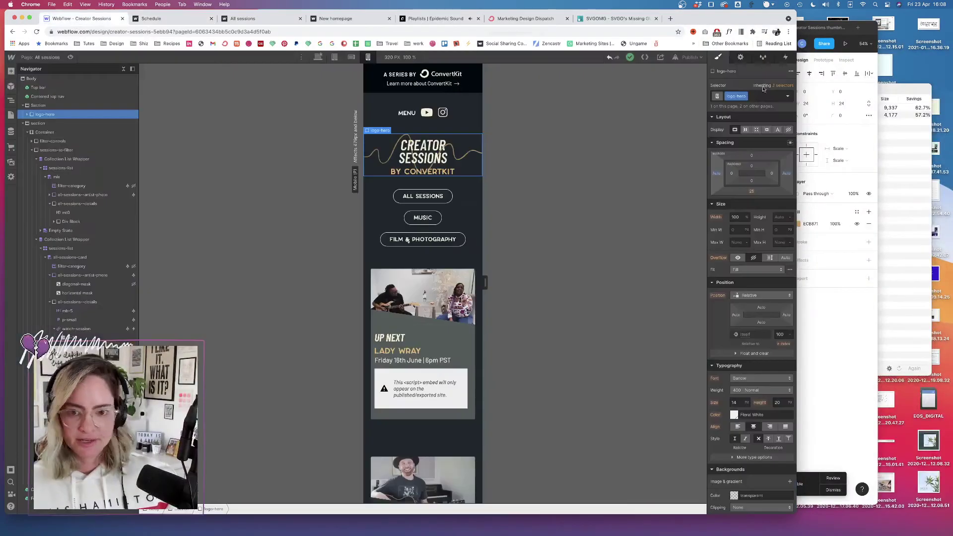
{"action": "left_click", "coordinate": [690, 57]}
{"action": "left_click", "coordinate": [683, 151]}
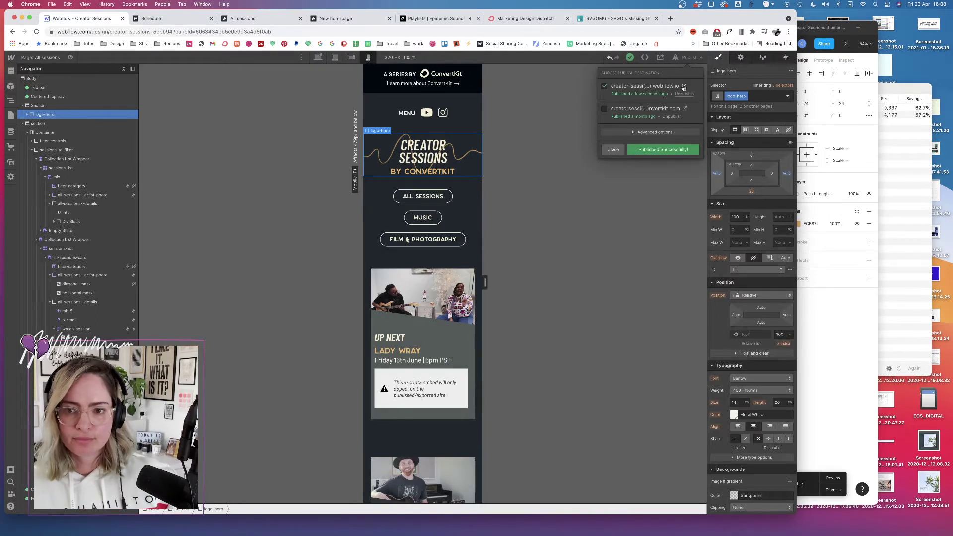
- Open the published All sessions page and narrow its browser window to mobile width to check the logo and layout
{"action": "left_click", "coordinate": [685, 86]}
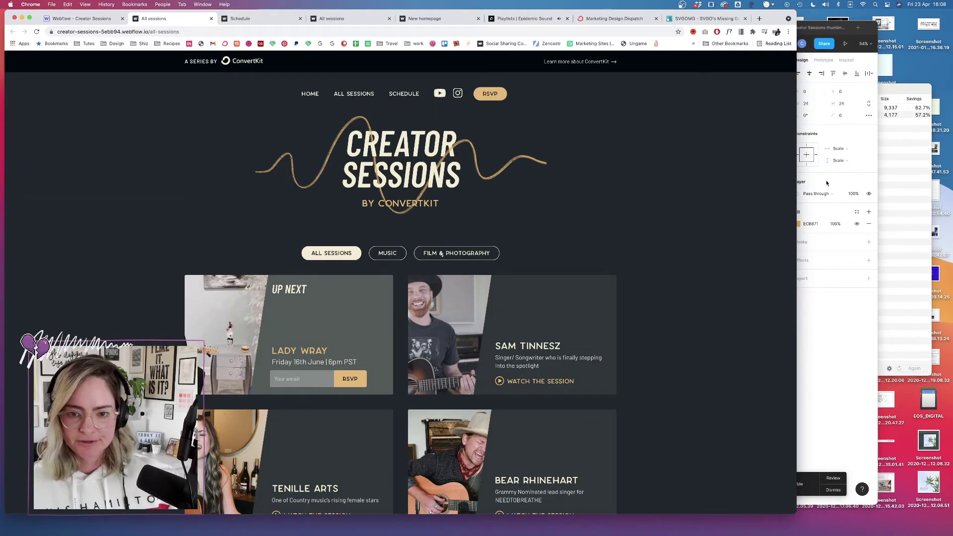
{"action": "left_click_drag", "start_coordinate": [801, 178], "coordinate": [164, 154]}
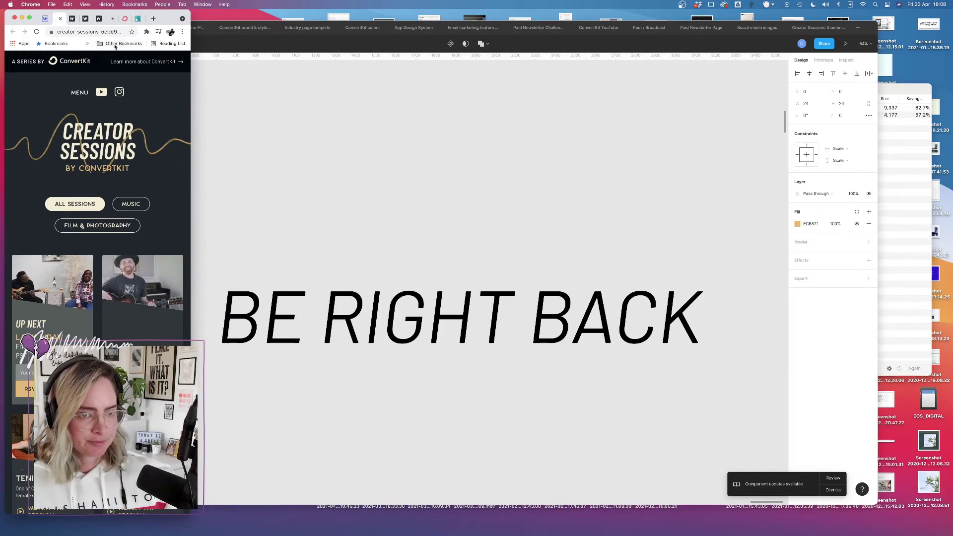
- Expand and collapse the mobile navigation menu repeatedly on the published All sessions page to check how it slides
{"action": "left_click", "coordinate": [84, 93]}
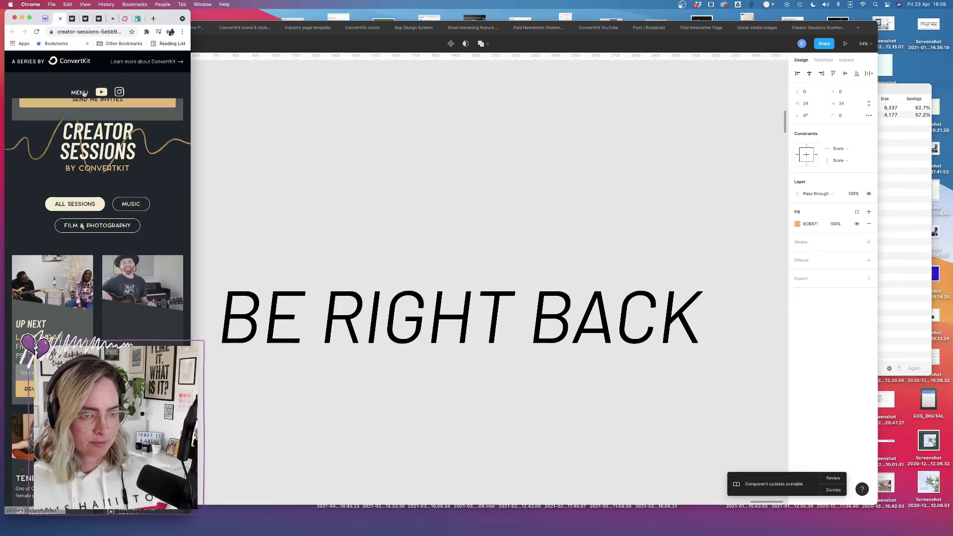
{"action": "left_click", "coordinate": [83, 93]}
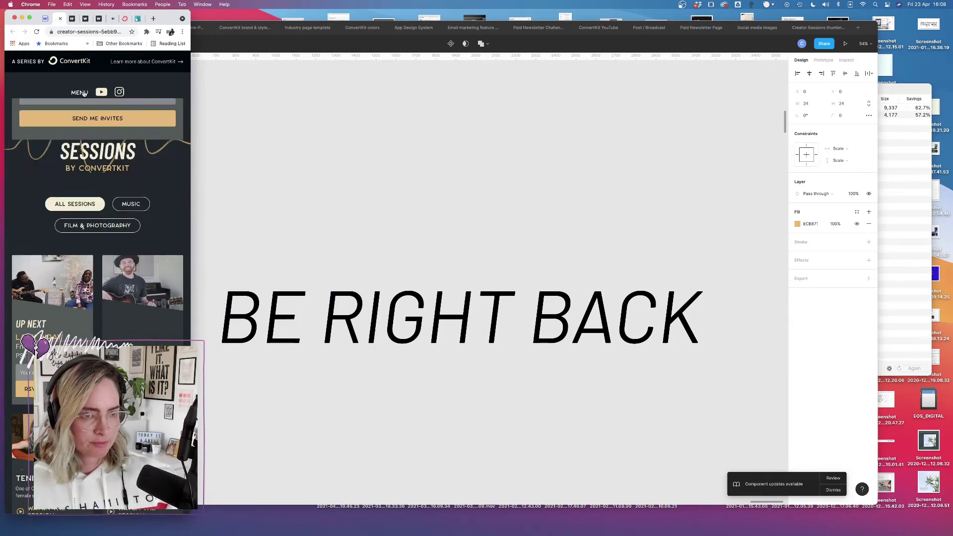
{"action": "left_click", "coordinate": [84, 93]}
{"action": "left_click", "coordinate": [83, 93]}
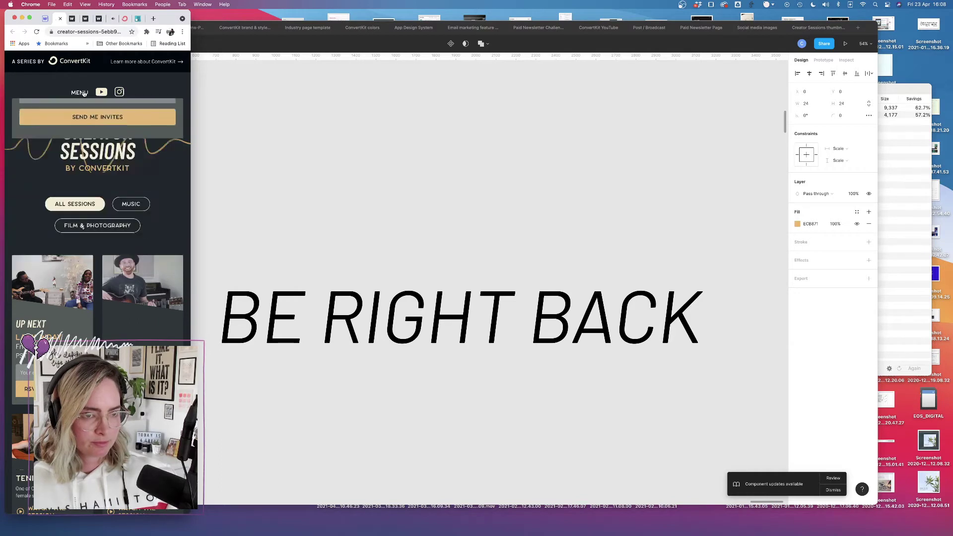
- Try the Film & Photography, Music and All sessions filters at mobile width and examine the session cards
{"action": "left_click", "coordinate": [112, 226]}
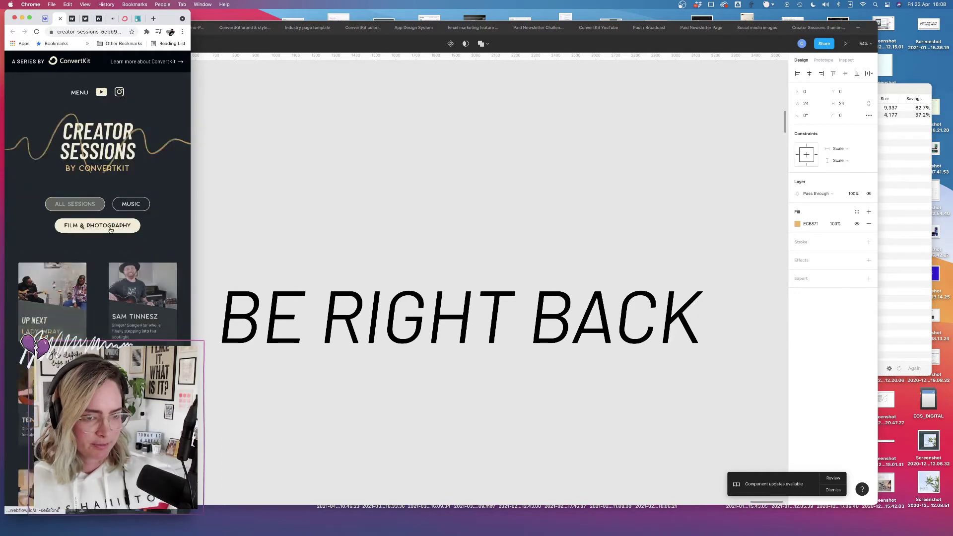
{"action": "left_click", "coordinate": [130, 204]}
{"action": "left_click", "coordinate": [87, 205]}
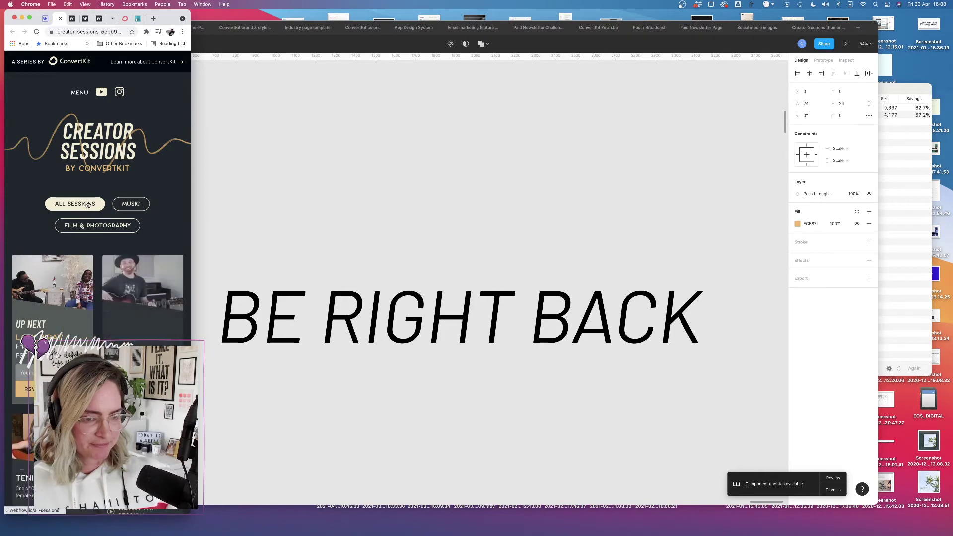
{"action": "scroll", "coordinate": [121, 260], "scroll_direction": "down", "scroll_amount": 8}
{"action": "scroll", "coordinate": [121, 261], "scroll_direction": "down", "scroll_amount": 3}
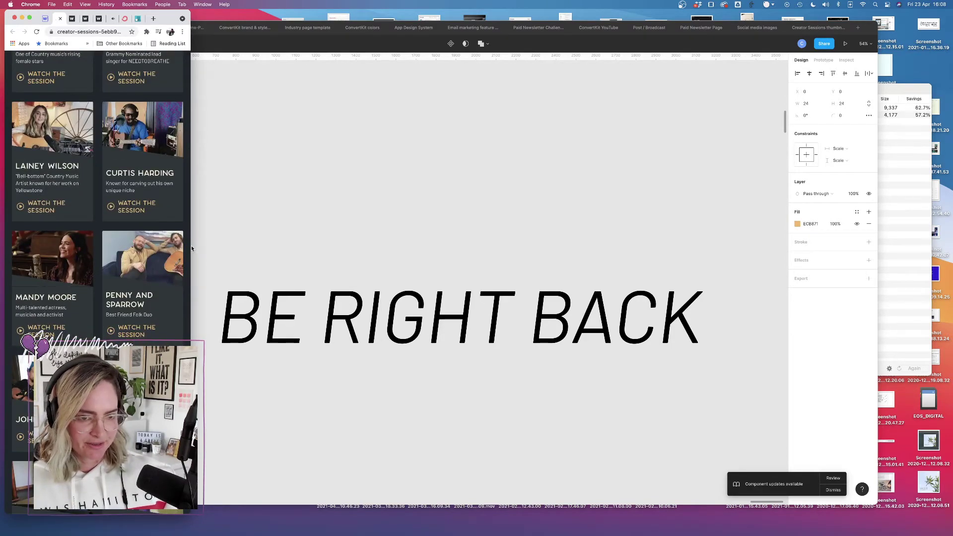
- Widen the browser window to desktop width, open the Penny and Sparrow session and review its page down to the footer
{"action": "left_click_drag", "start_coordinate": [191, 247], "coordinate": [742, 246]}
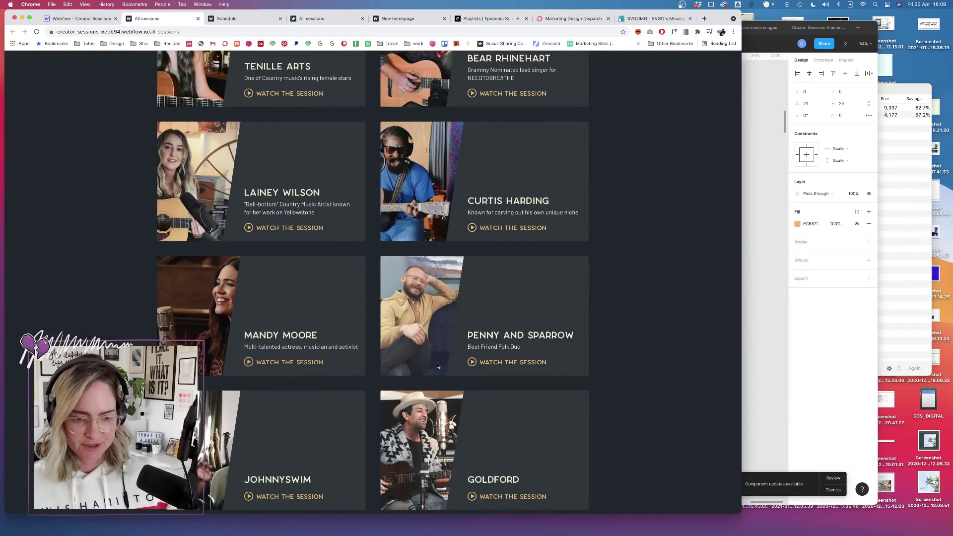
{"action": "left_click", "coordinate": [492, 366]}
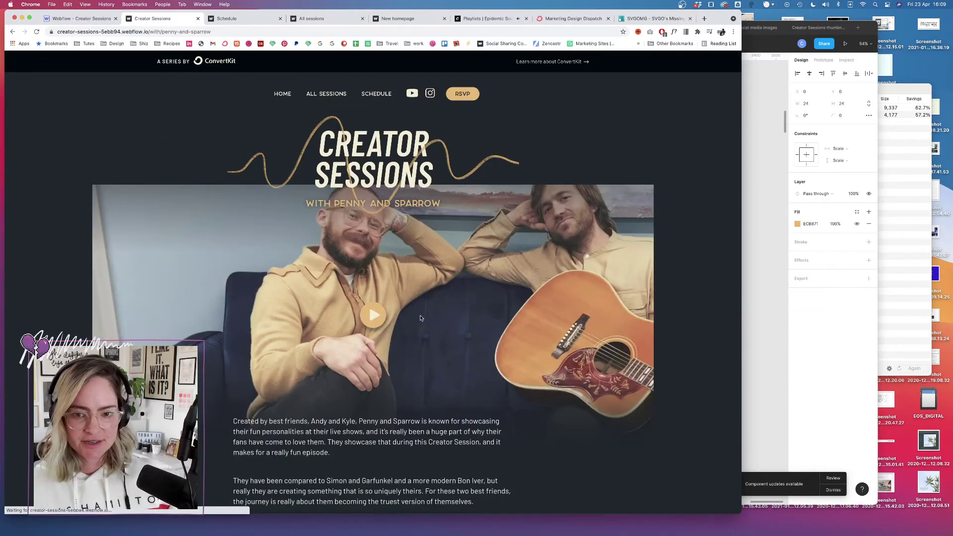
{"action": "scroll", "coordinate": [173, 243], "scroll_direction": "down", "scroll_amount": 5}
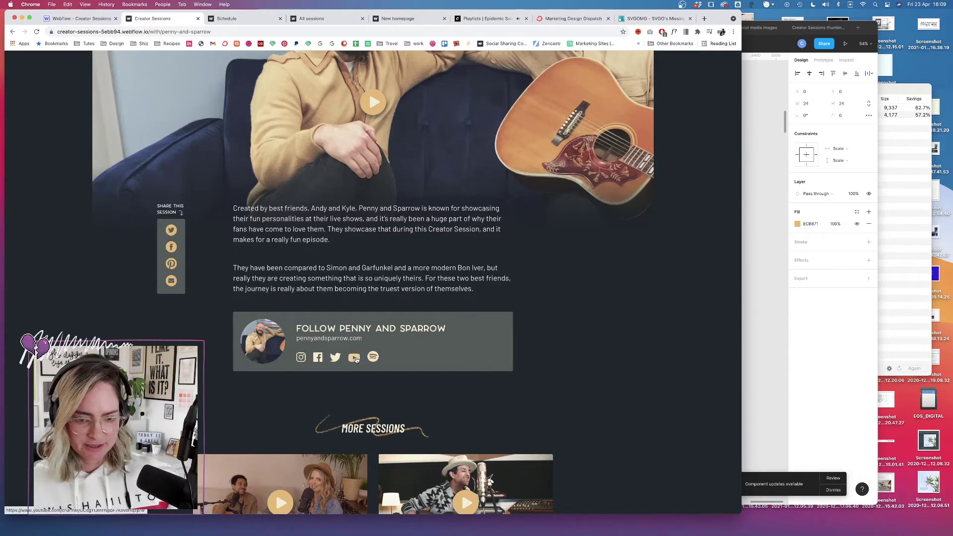
{"action": "scroll", "coordinate": [318, 399], "scroll_direction": "down", "scroll_amount": 2}
{"action": "scroll", "coordinate": [316, 398], "scroll_direction": "down", "scroll_amount": 3}
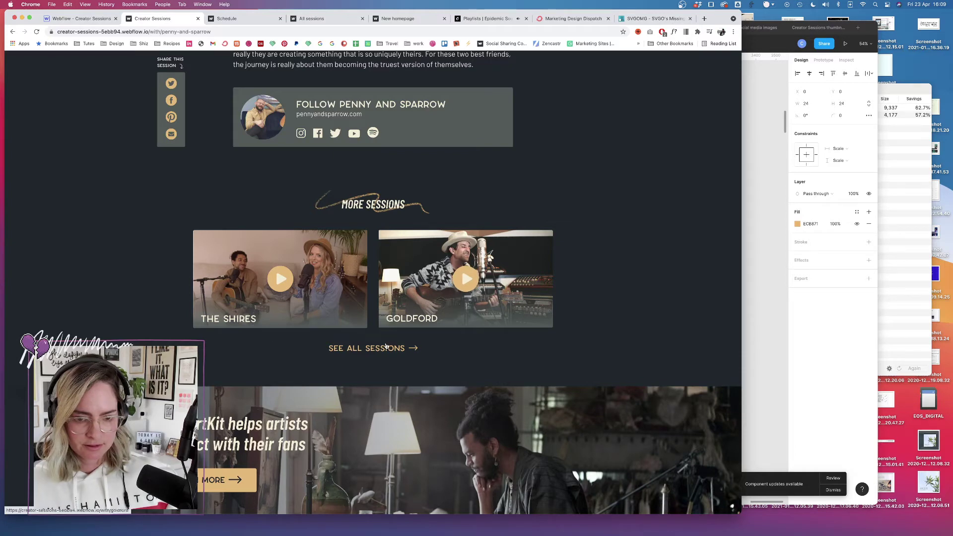
{"action": "scroll", "coordinate": [348, 357], "scroll_direction": "down", "scroll_amount": 3}
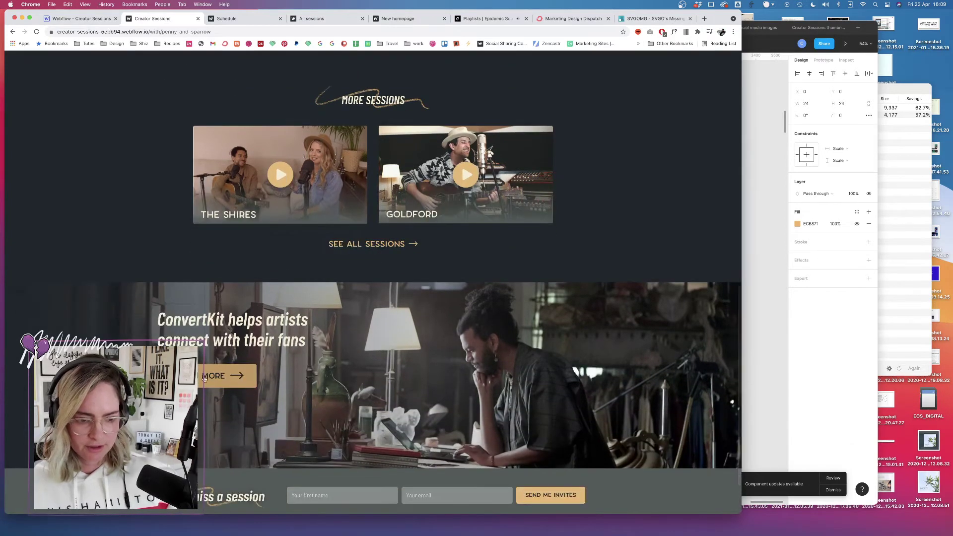
{"action": "scroll", "coordinate": [348, 378], "scroll_direction": "down", "scroll_amount": 2}
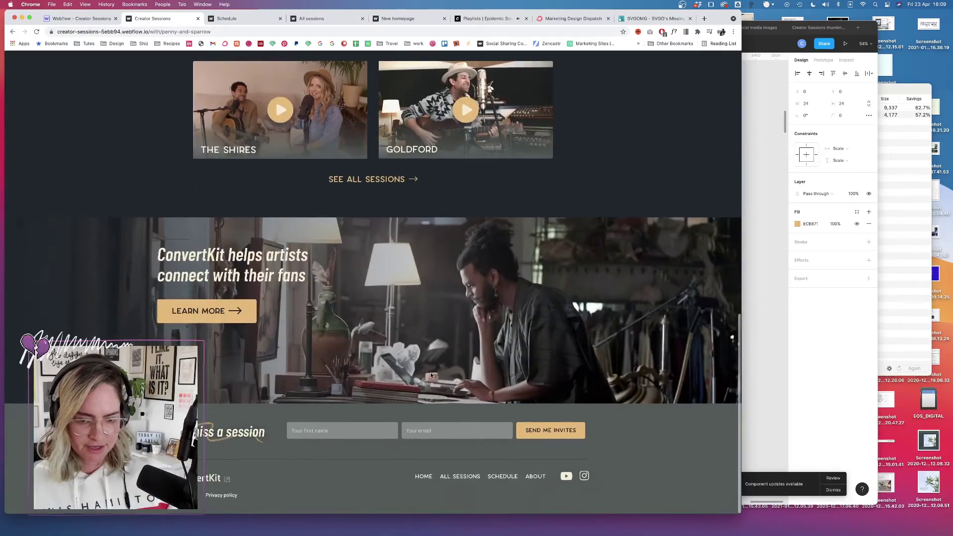
- Open the published homepage and examine its hero, Music carousel, quote sections and Film & Photography row
{"action": "left_click", "coordinate": [423, 478]}
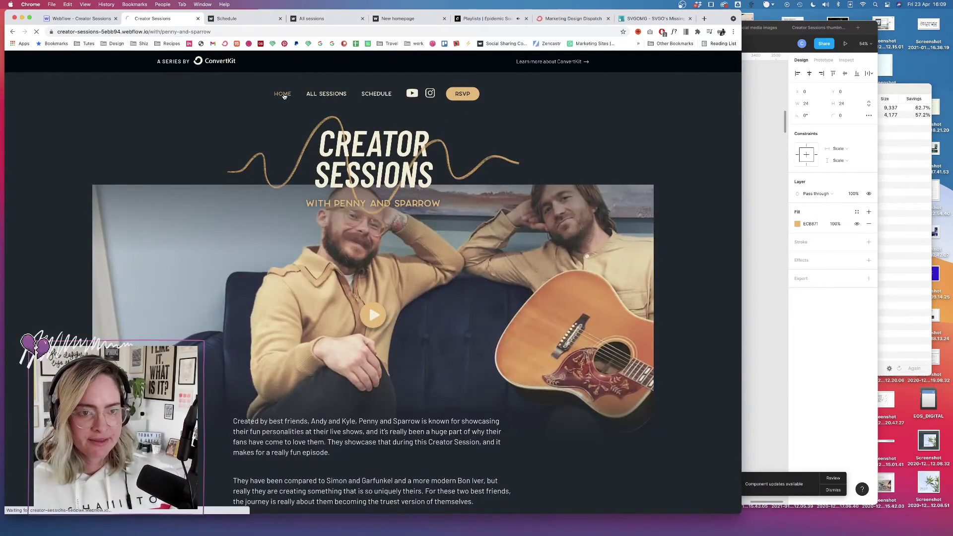
{"action": "left_click", "coordinate": [283, 94]}
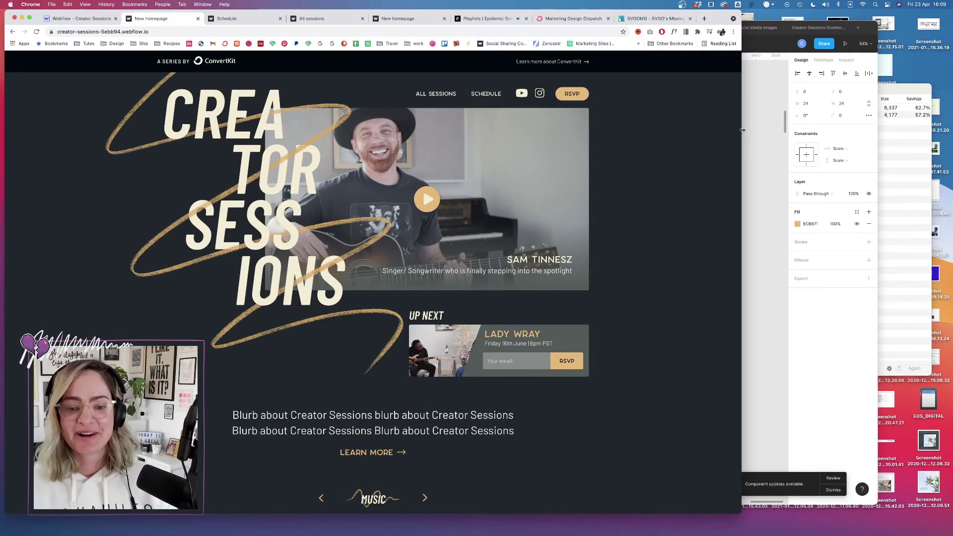
{"action": "scroll", "coordinate": [685, 213], "scroll_direction": "down", "scroll_amount": 5}
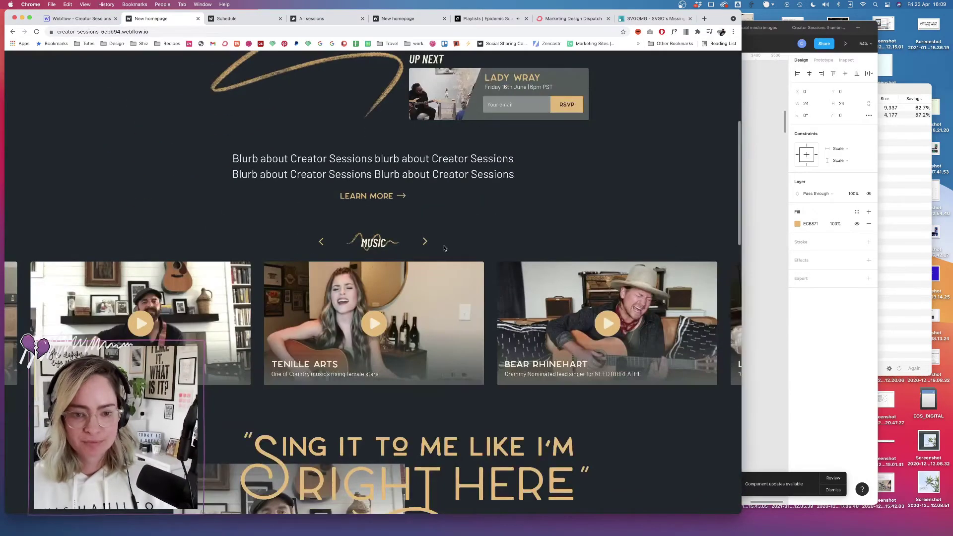
{"action": "scroll", "coordinate": [501, 256], "scroll_direction": "down", "scroll_amount": 3}
{"action": "scroll", "coordinate": [500, 256], "scroll_direction": "up", "scroll_amount": 4}
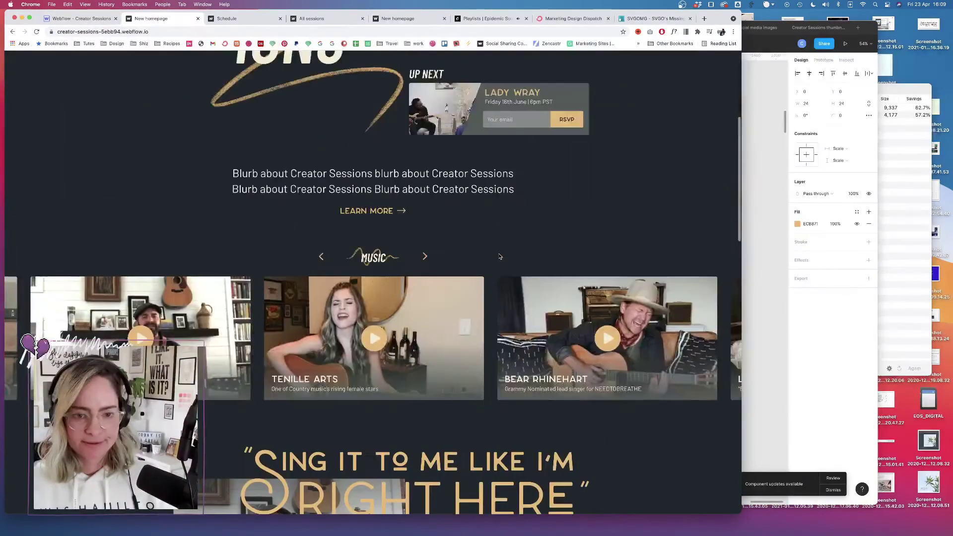
{"action": "scroll", "coordinate": [500, 257], "scroll_direction": "down", "scroll_amount": 14}
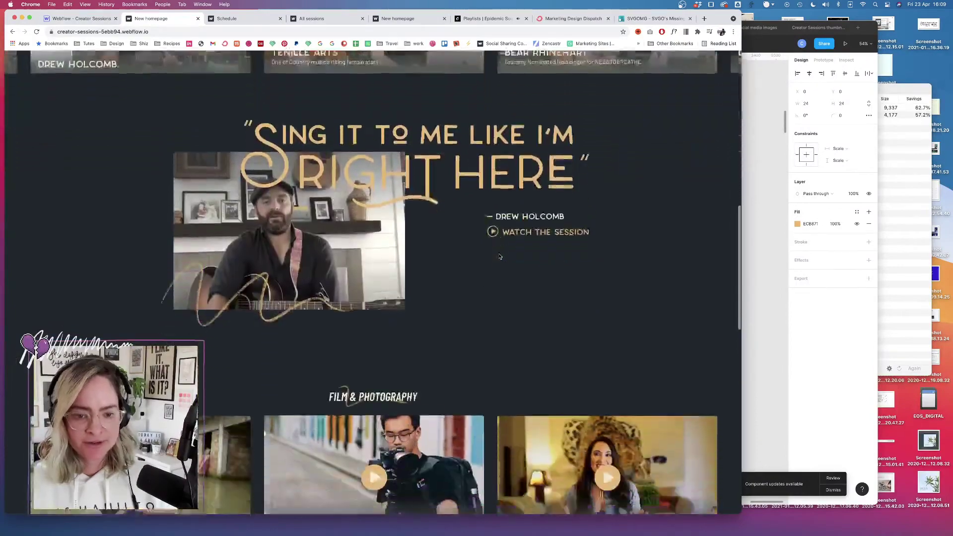
{"action": "scroll", "coordinate": [500, 256], "scroll_direction": "down", "scroll_amount": 5}
{"action": "scroll", "coordinate": [500, 256], "scroll_direction": "up", "scroll_amount": 6}
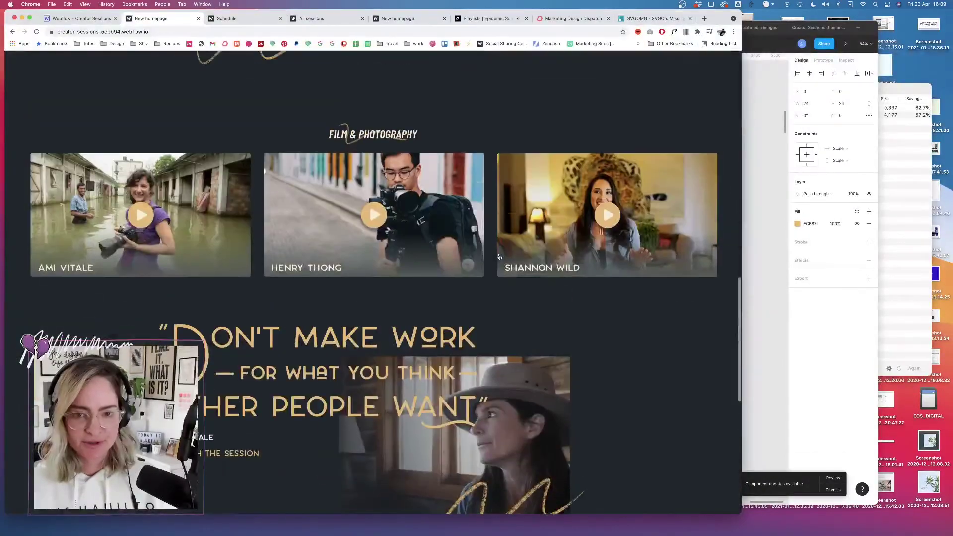
{"action": "scroll", "coordinate": [500, 256], "scroll_direction": "up", "scroll_amount": 8}
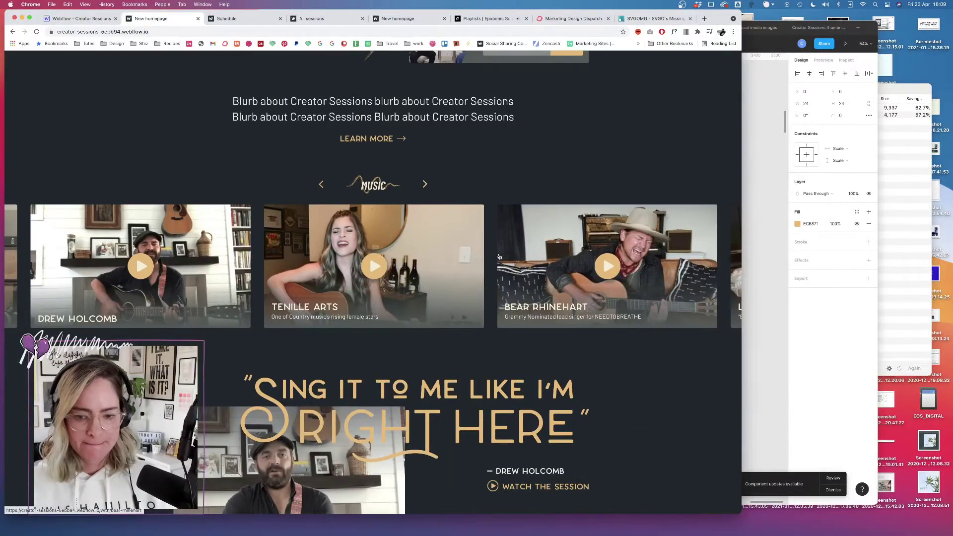
{"action": "scroll", "coordinate": [373, 367], "scroll_direction": "down", "scroll_amount": 10}
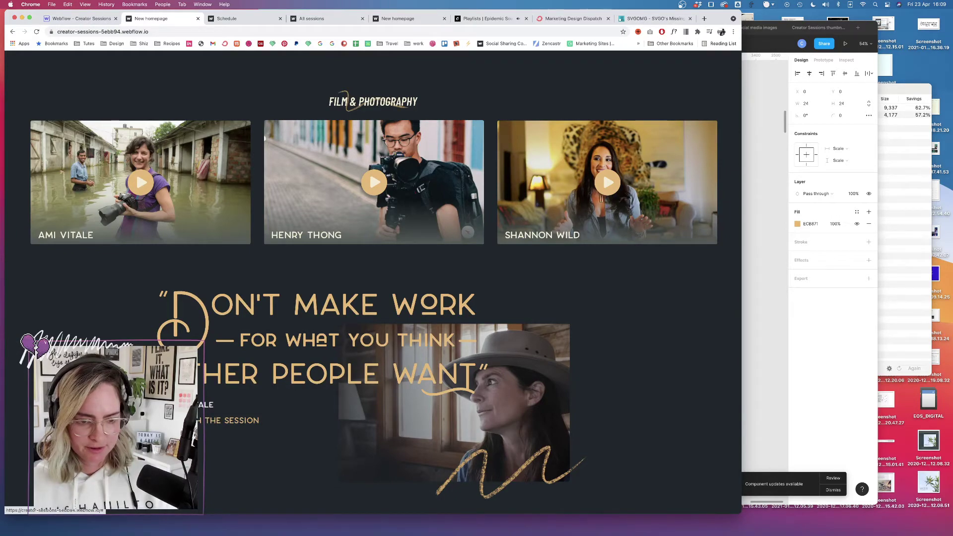
{"action": "scroll", "coordinate": [347, 430], "scroll_direction": "up", "scroll_amount": 7}
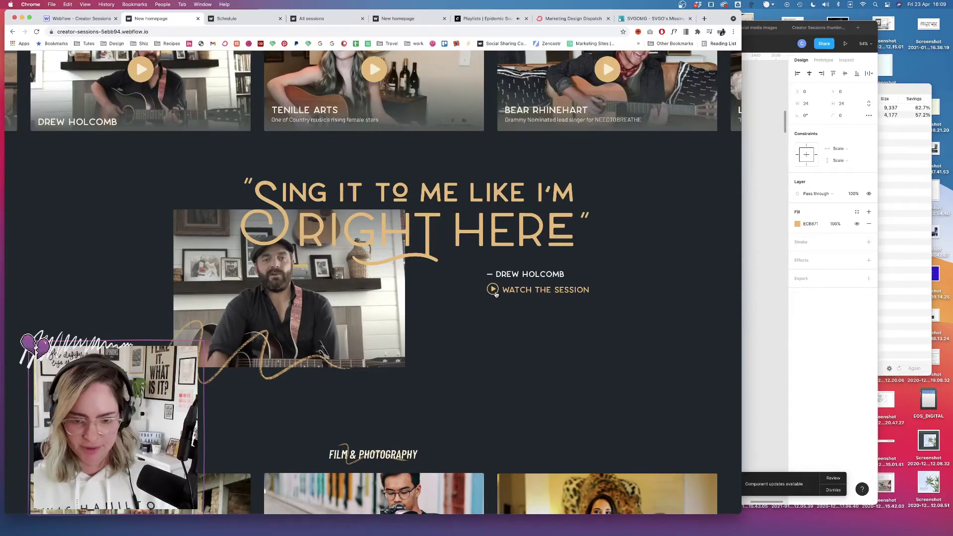
{"action": "scroll", "coordinate": [375, 230], "scroll_direction": "up", "scroll_amount": 7}
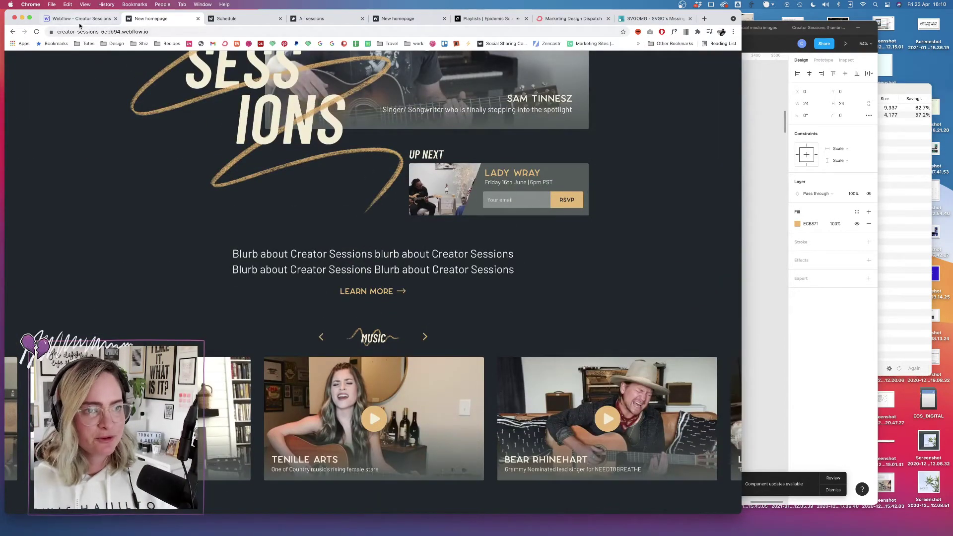
- Inspect the Tenille Arts card in the homepage Music carousel, examining its image markup and the styles of its parent slide
{"action": "right_click", "coordinate": [450, 380]}
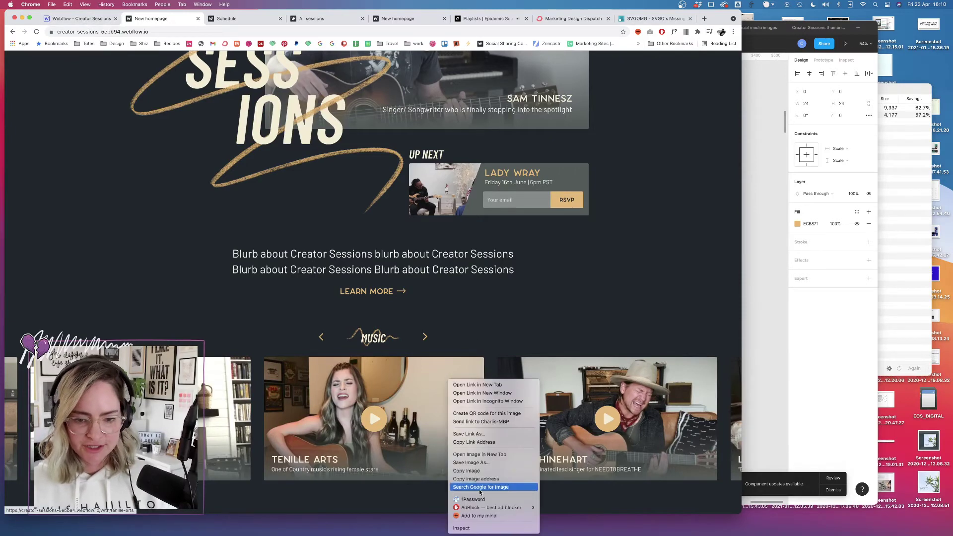
{"action": "left_click", "coordinate": [480, 530]}
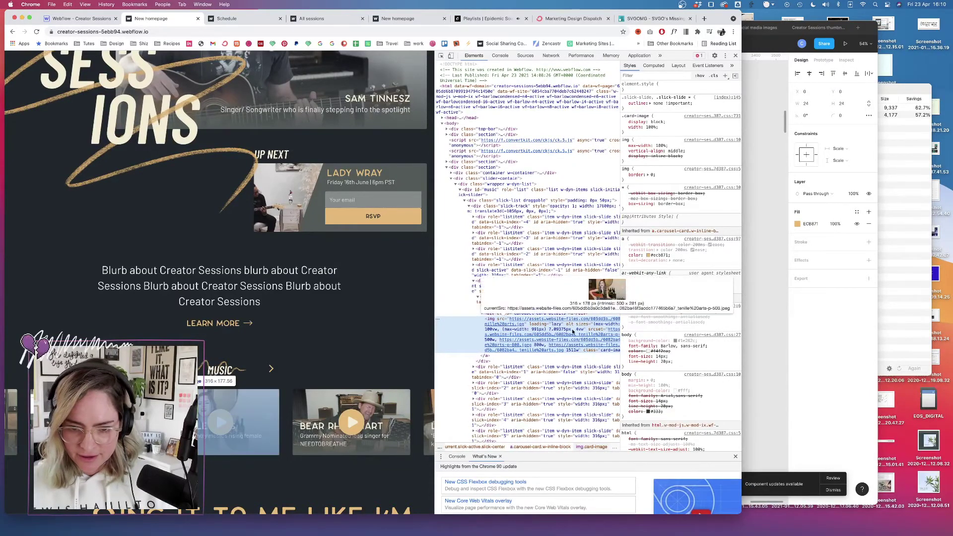
{"action": "scroll", "coordinate": [573, 332], "scroll_direction": "right", "scroll_amount": 2}
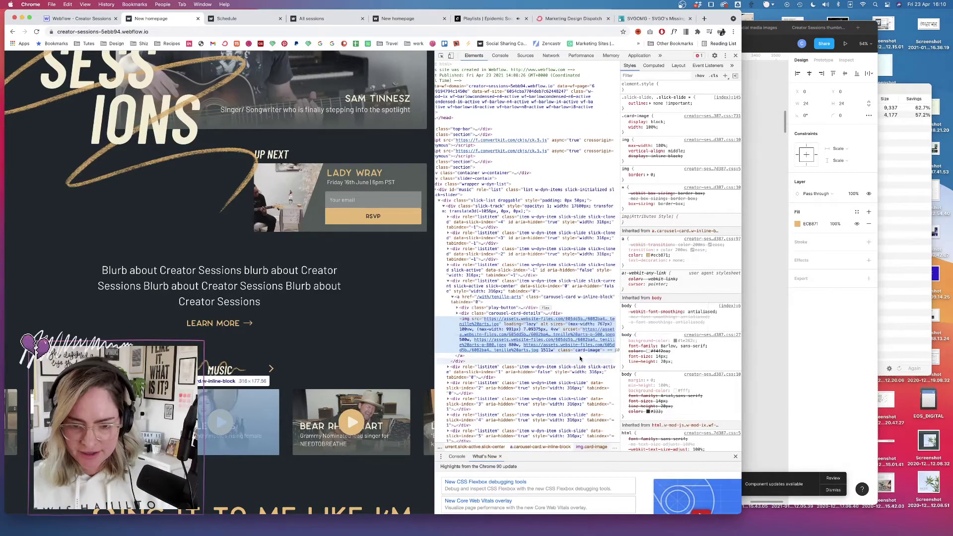
{"action": "mouse_move", "coordinate": [521, 325]}
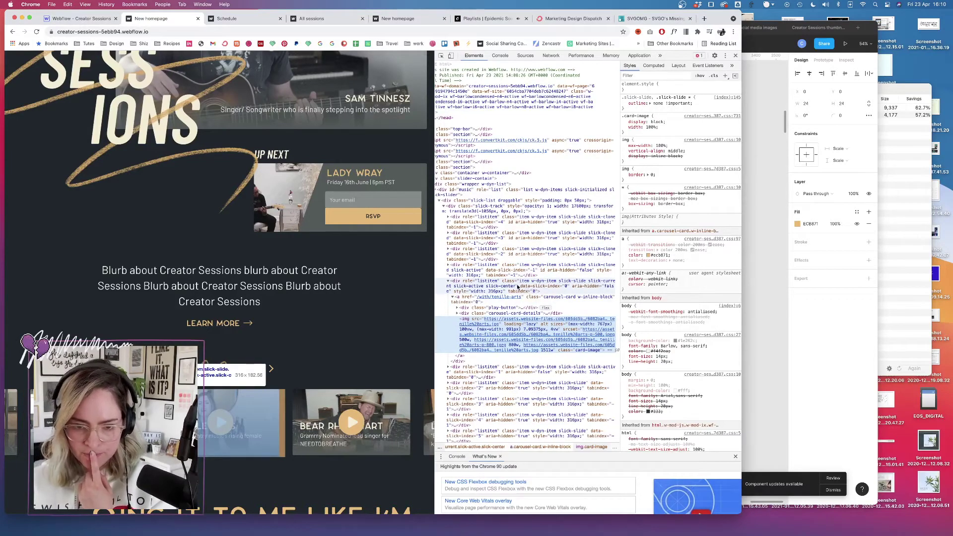
{"action": "left_click", "coordinate": [501, 287]}
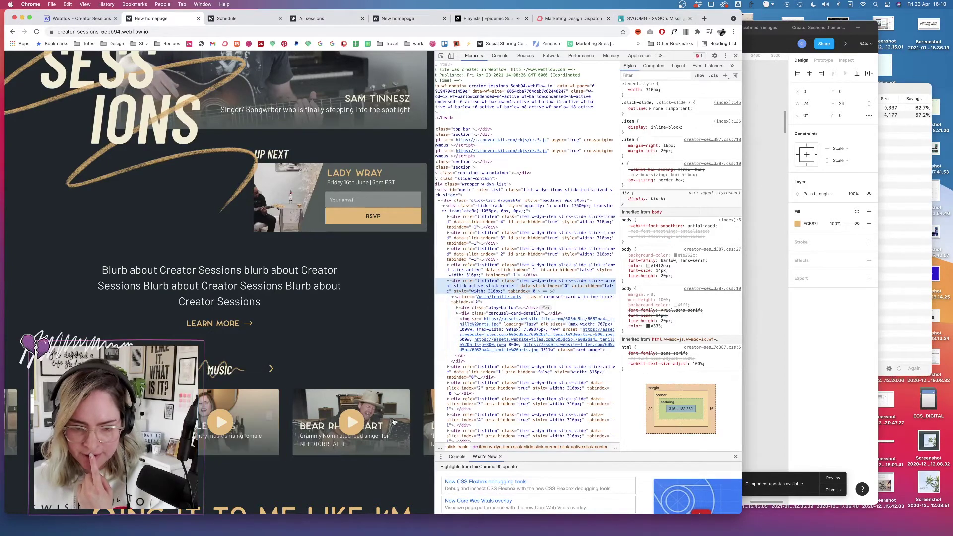
- Inspect the Bear Rhinehart carousel card's details and slide element, and compare its inline width with the current slide's
{"action": "right_click", "coordinate": [378, 407]}
{"action": "left_click", "coordinate": [415, 497]}
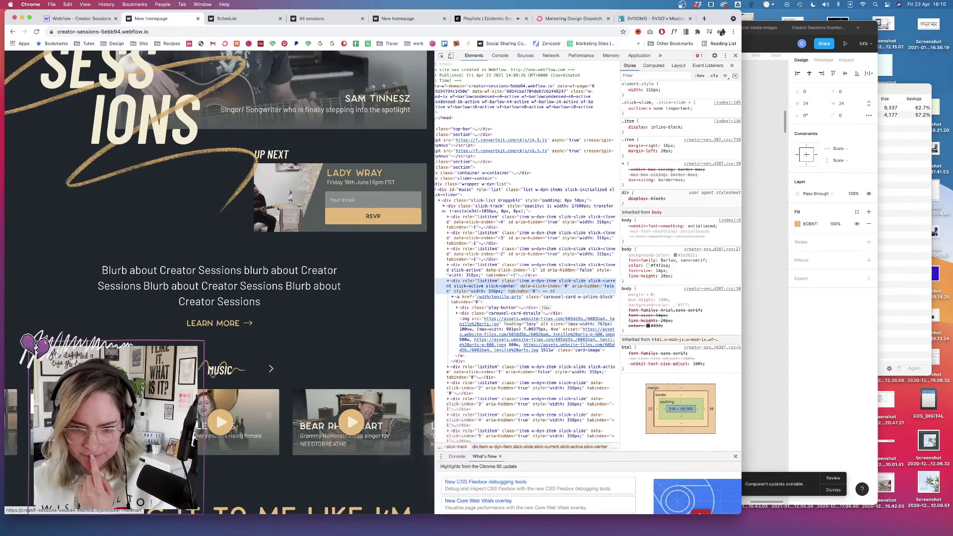
{"action": "left_click", "coordinate": [457, 404]}
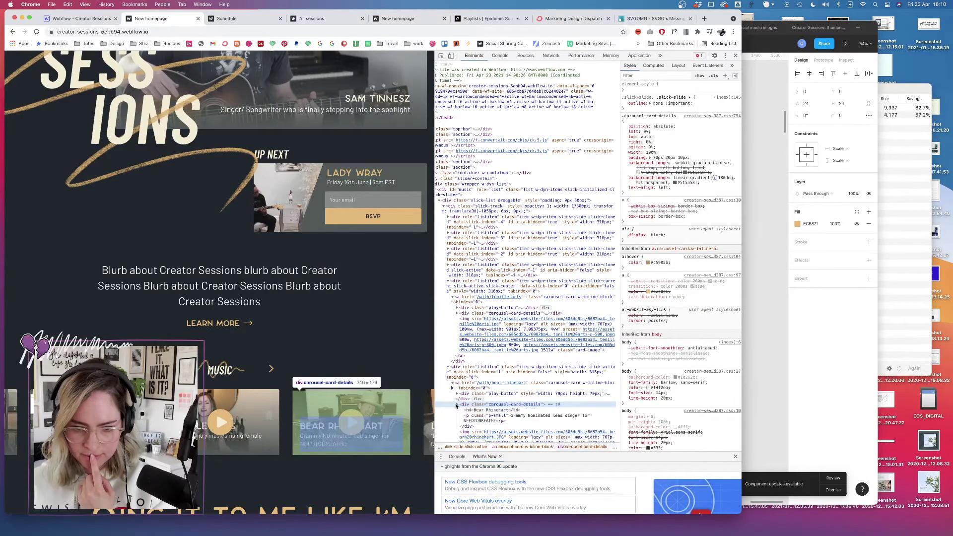
{"action": "scroll", "coordinate": [496, 377], "scroll_direction": "down", "scroll_amount": 3}
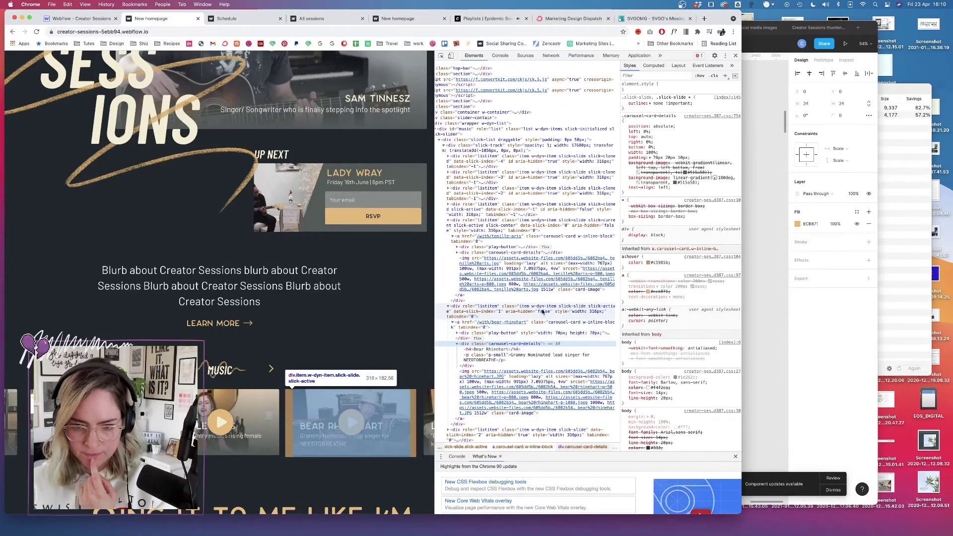
{"action": "left_click", "coordinate": [585, 309]}
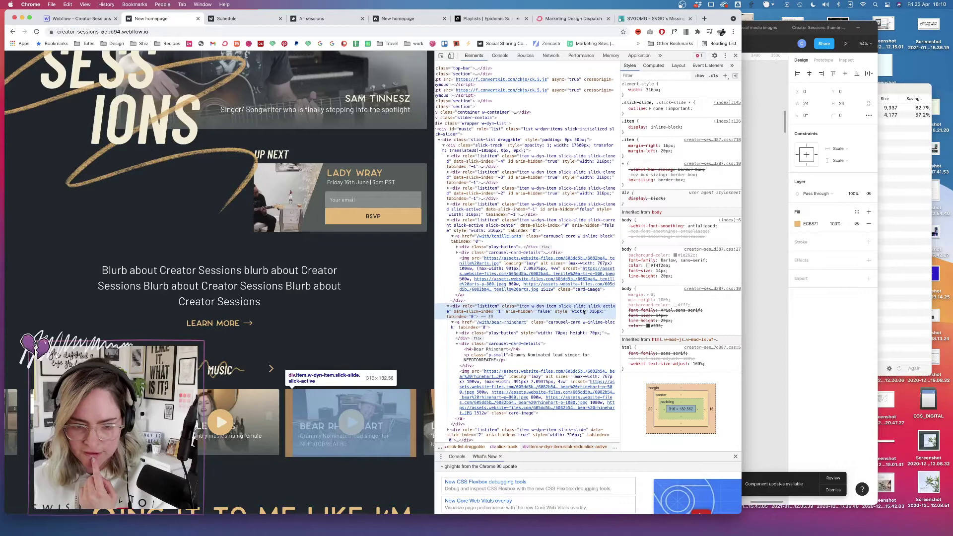
{"action": "left_click", "coordinate": [503, 229]}
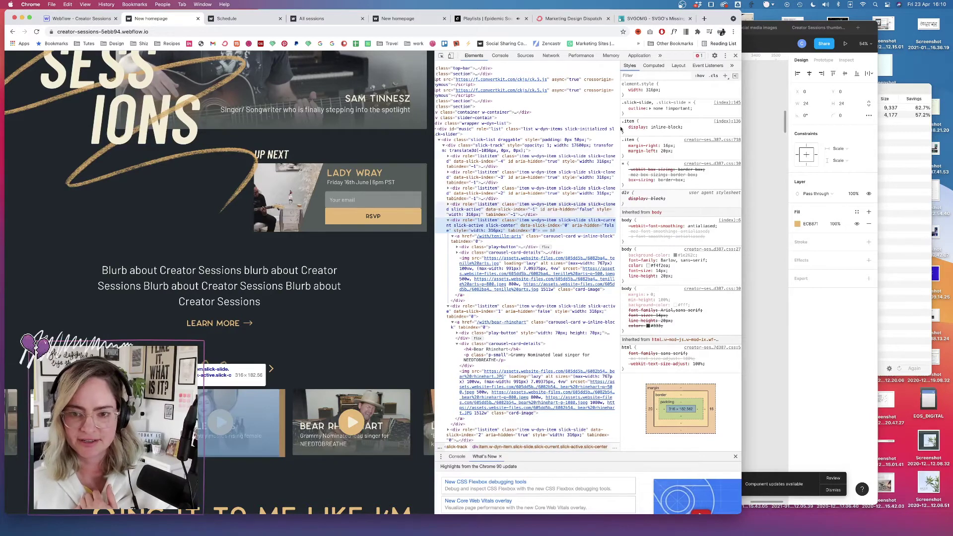
{"action": "left_click", "coordinate": [663, 90]}
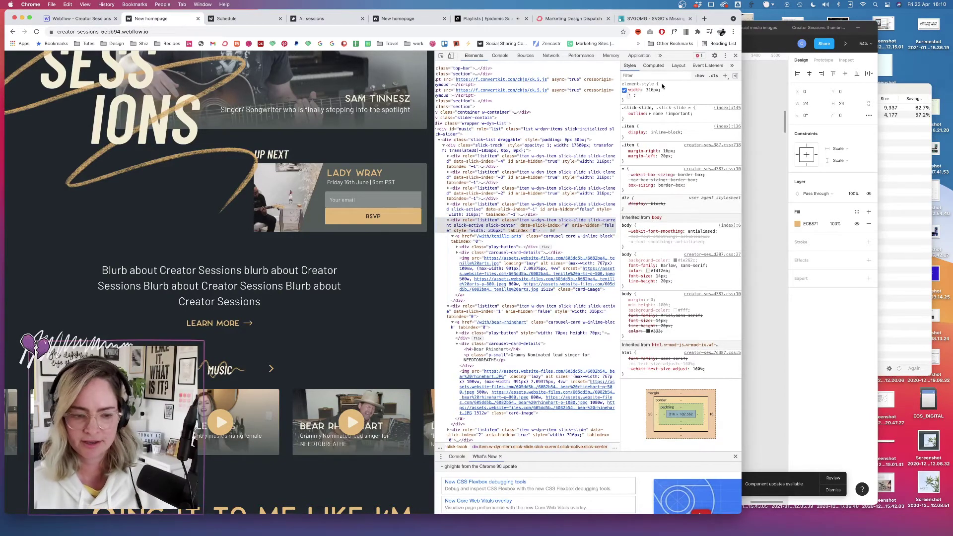
- Switch to the Webflow Designer, open the Home page and show it at the desktop breakpoint
{"action": "left_click", "coordinate": [92, 19]}
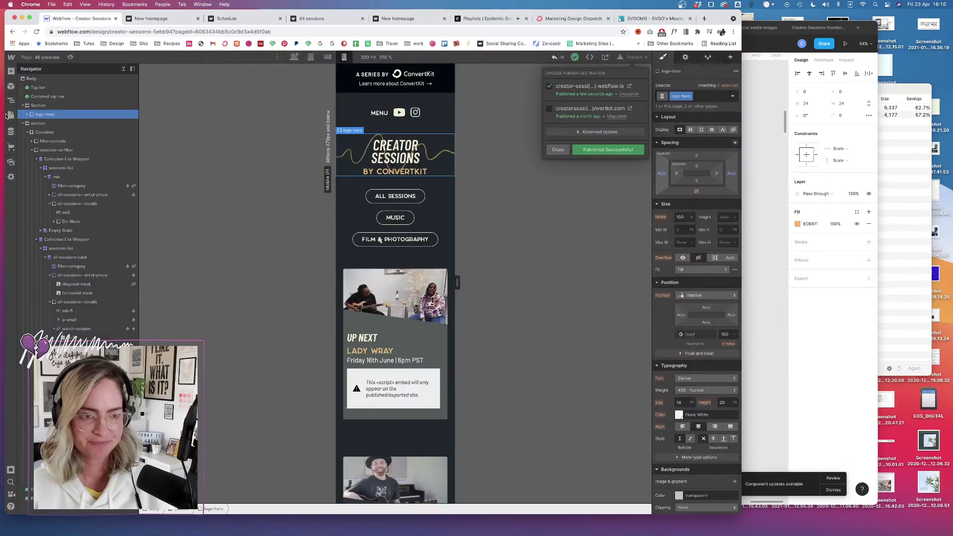
{"action": "left_click", "coordinate": [10, 114]}
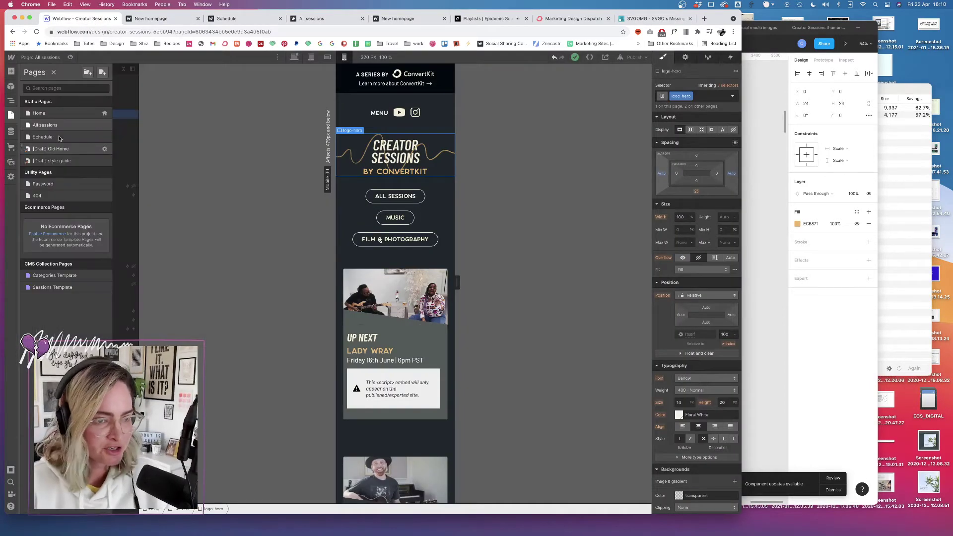
{"action": "left_click", "coordinate": [57, 114]}
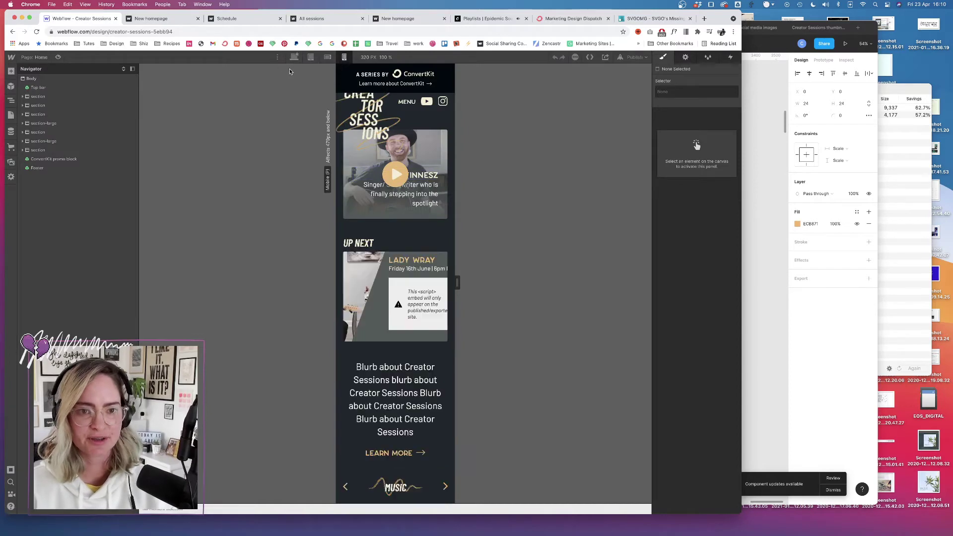
{"action": "left_click", "coordinate": [294, 58]}
- Replace the carousel-card class on the Film & Photography card's link block with a new class named slick-center
{"action": "scroll", "coordinate": [408, 249], "scroll_direction": "down", "scroll_amount": 7}
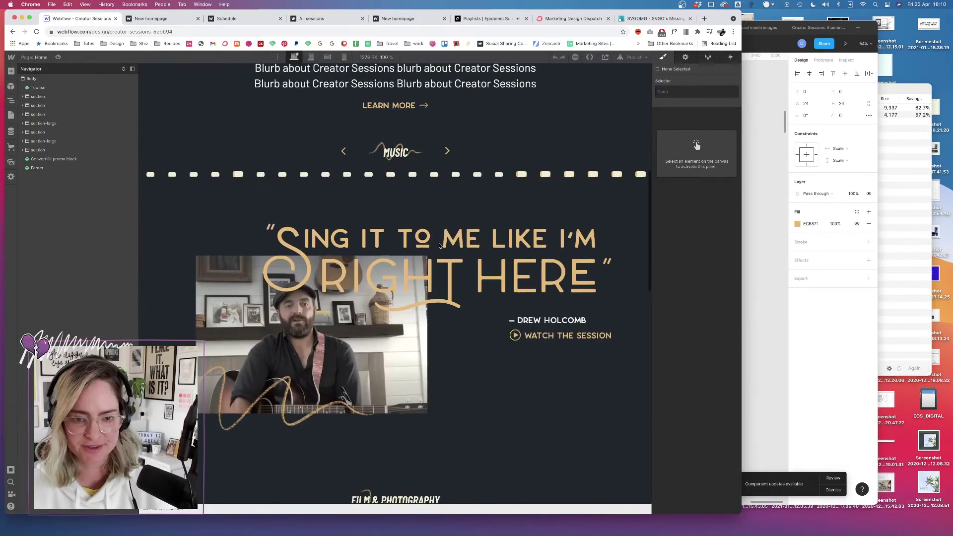
{"action": "scroll", "coordinate": [407, 249], "scroll_direction": "down", "scroll_amount": 6}
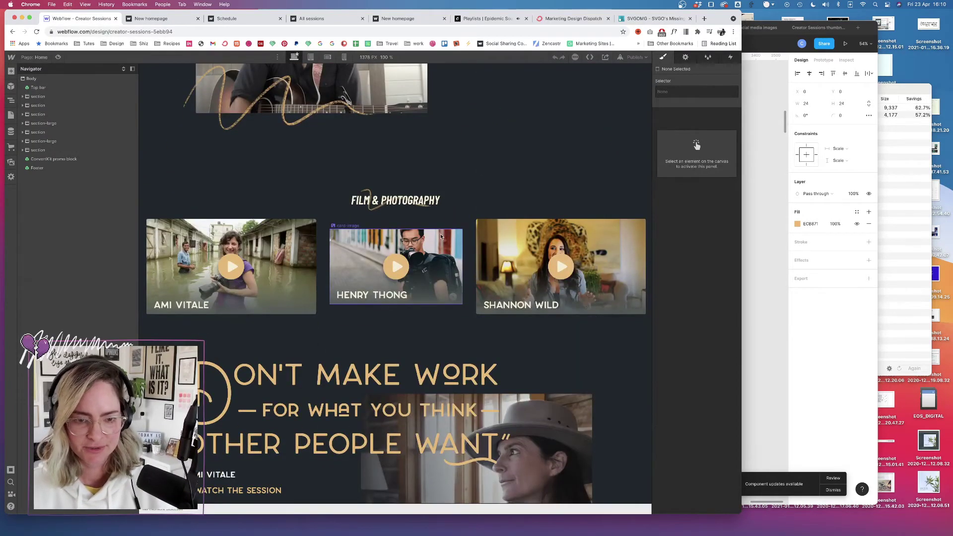
{"action": "left_click", "coordinate": [396, 253]}
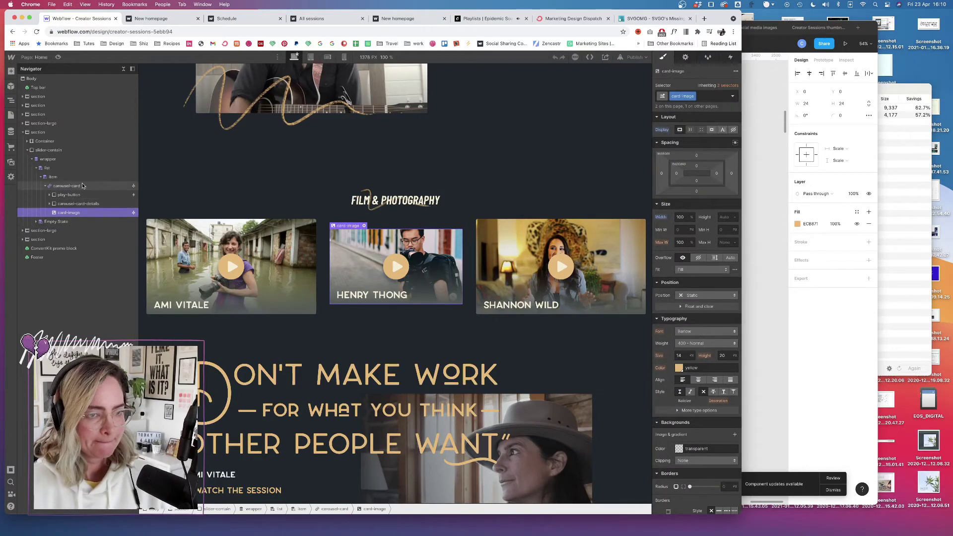
{"action": "left_click", "coordinate": [73, 186]}
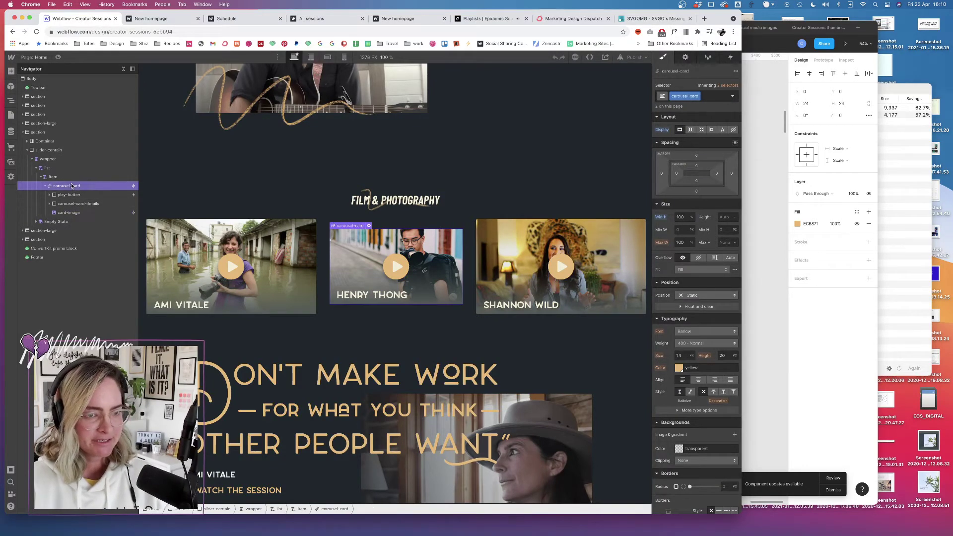
{"action": "left_click", "coordinate": [710, 100]}
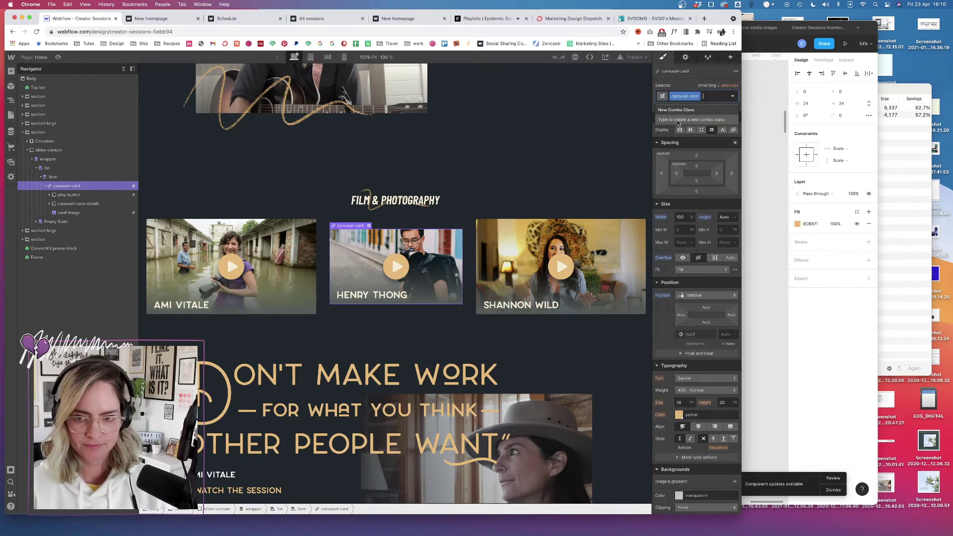
{"action": "key", "text": "BackSpace"}
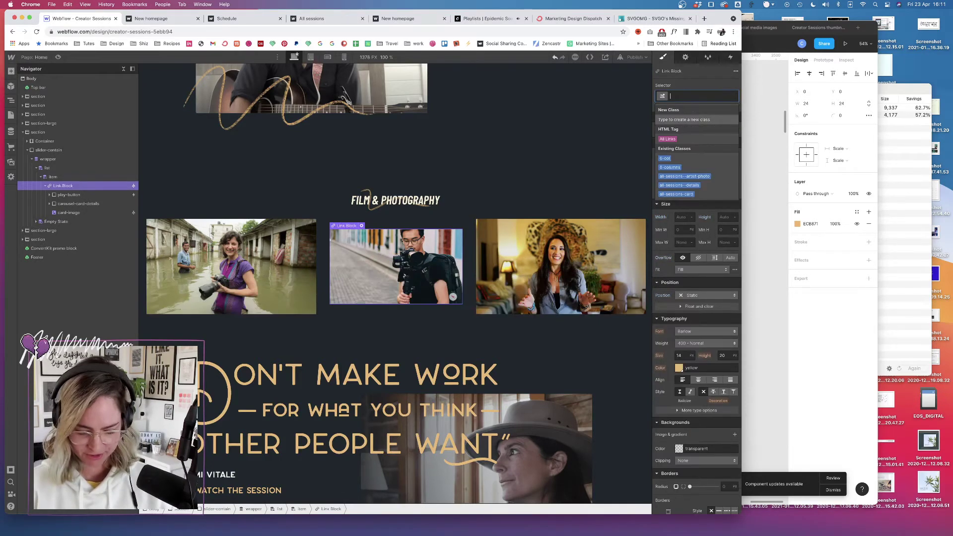
{"action": "type", "text": "slick-cente"}
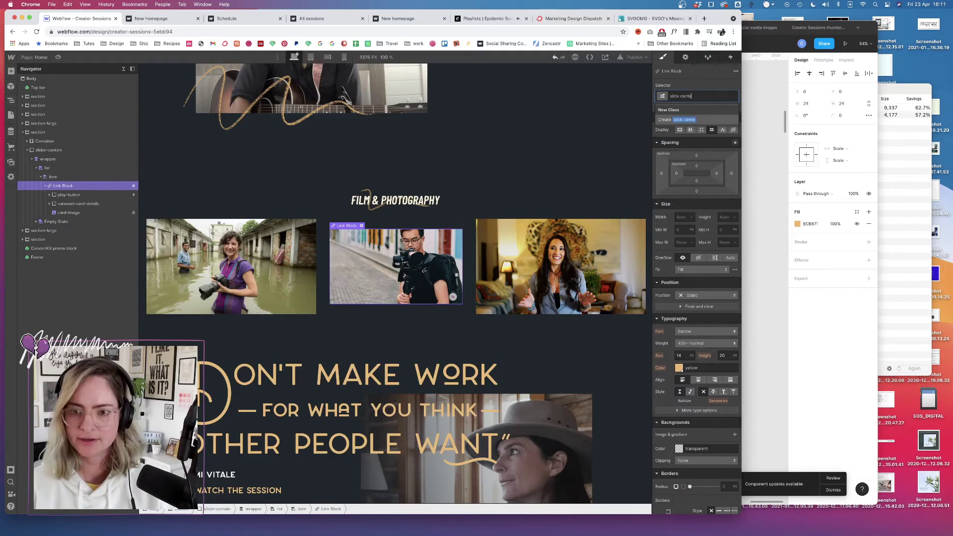
{"action": "type", "text": "r"}
{"action": "key", "text": "Return"}
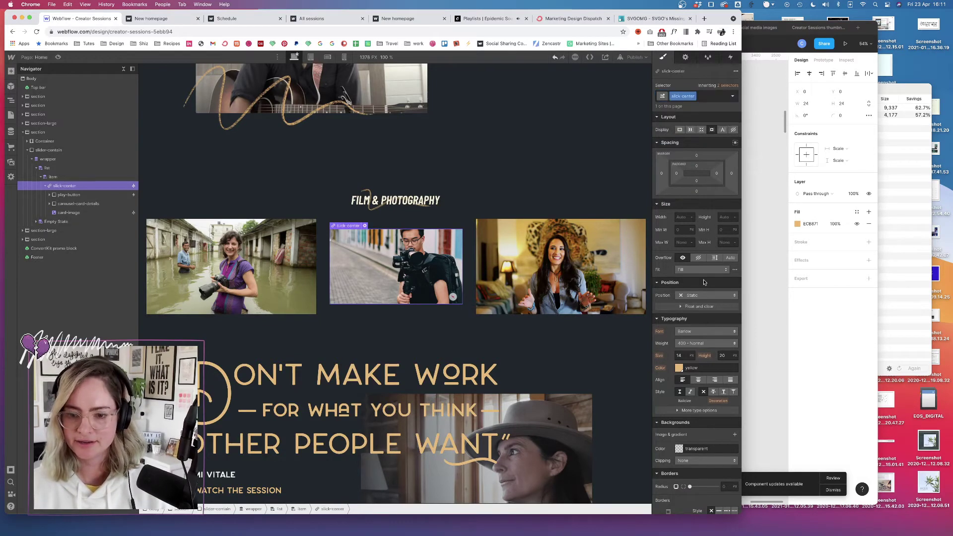
- Add a 2D/3D scale transform of 1.3 on the X and Y axes to the slick-center class
{"action": "scroll", "coordinate": [667, 383], "scroll_direction": "down", "scroll_amount": 3}
{"action": "scroll", "coordinate": [667, 383], "scroll_direction": "down", "scroll_amount": 3}
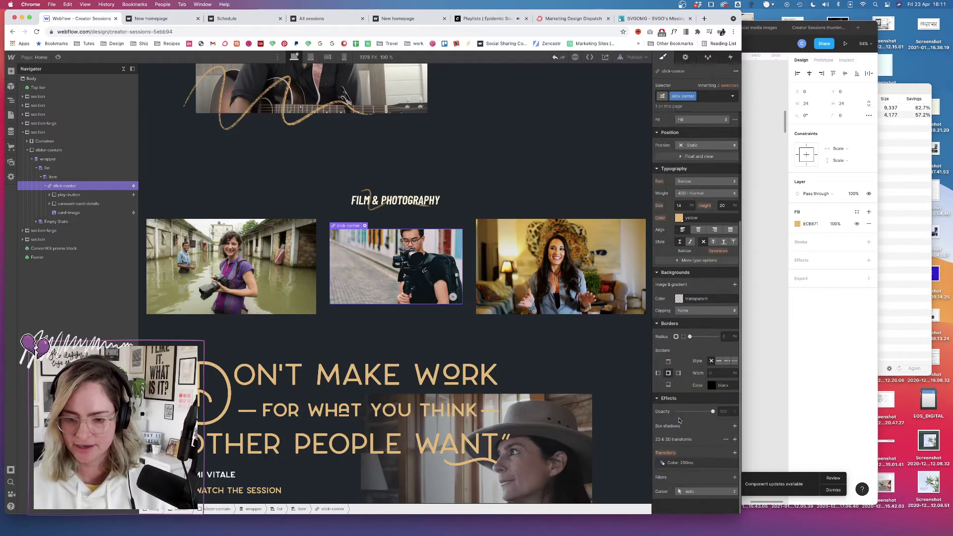
{"action": "left_click", "coordinate": [735, 440]}
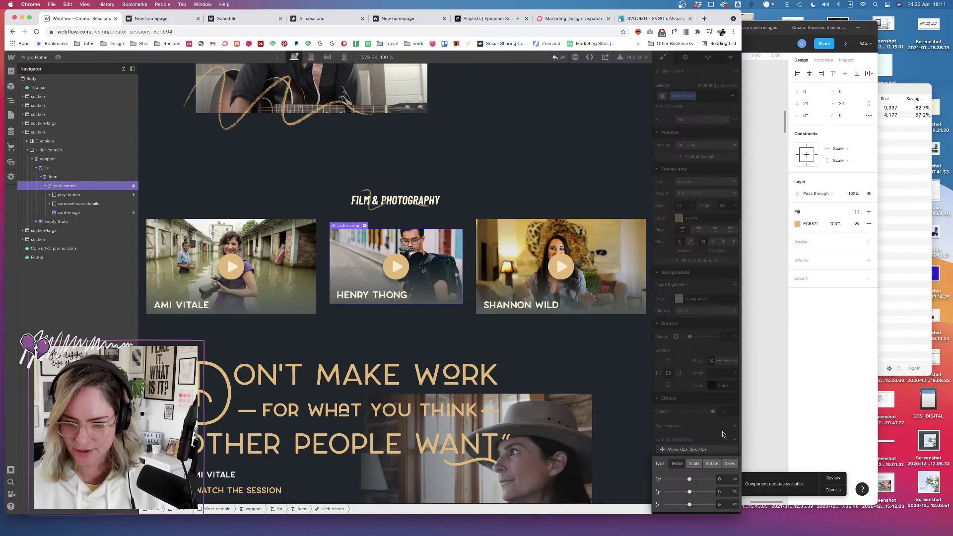
{"action": "left_click", "coordinate": [721, 480]}
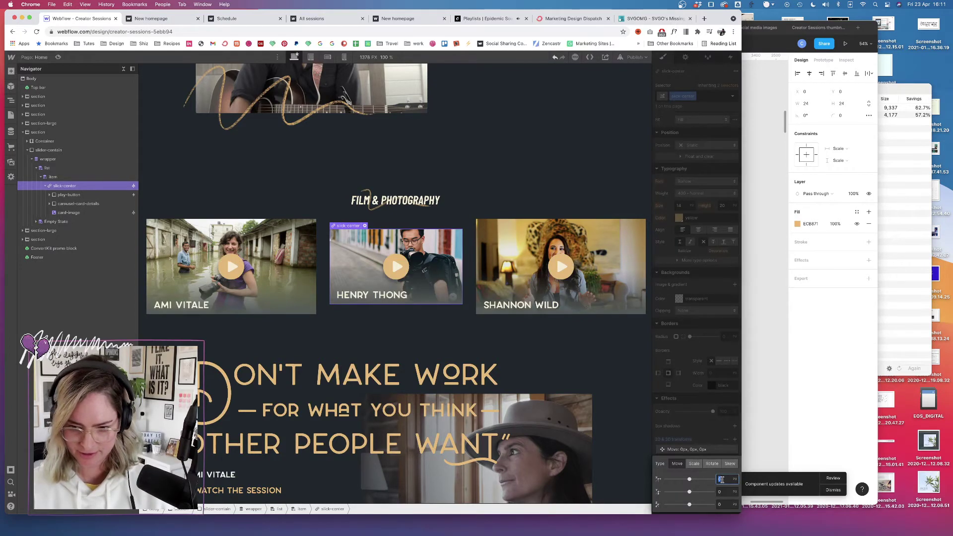
{"action": "left_click", "coordinate": [694, 463]}
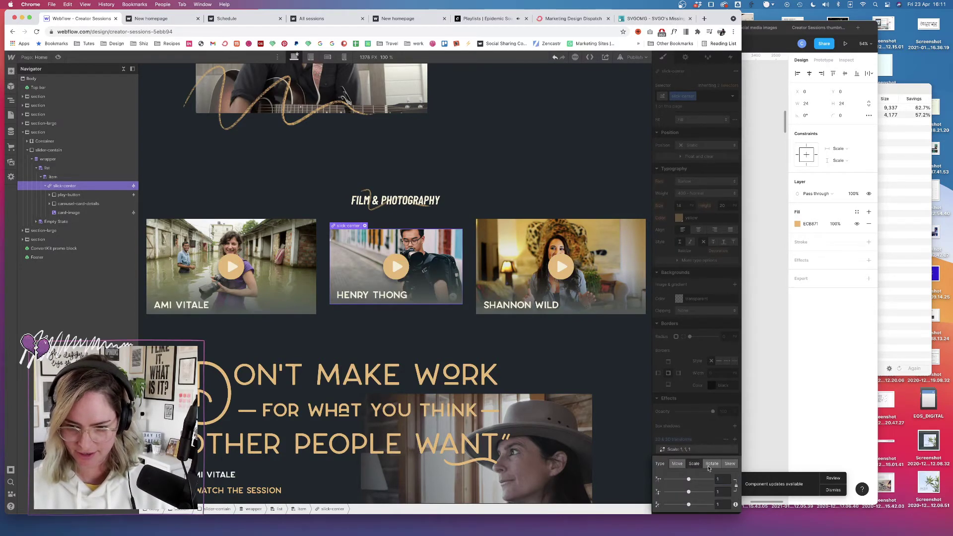
{"action": "left_click", "coordinate": [719, 479]}
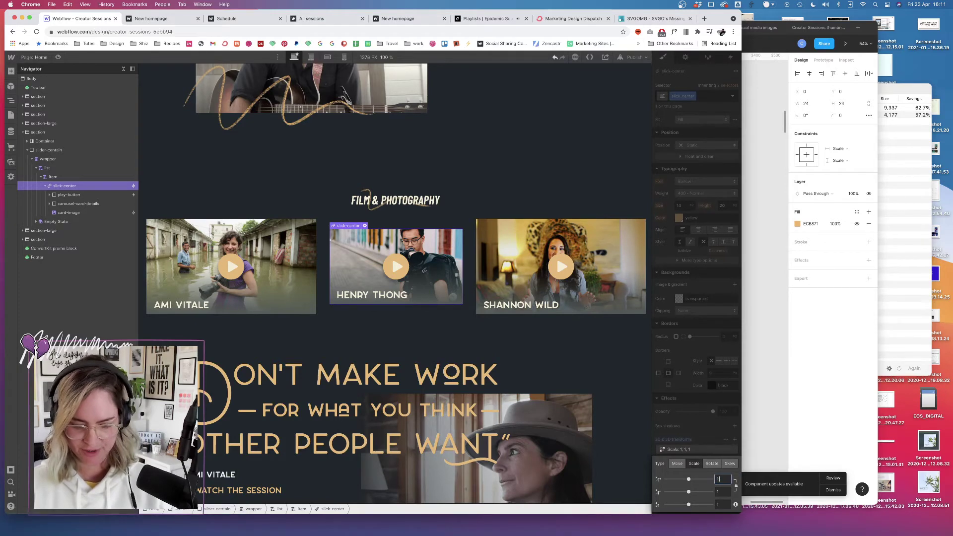
{"action": "type", "text": "1.3"}
{"action": "key", "text": "Return"}
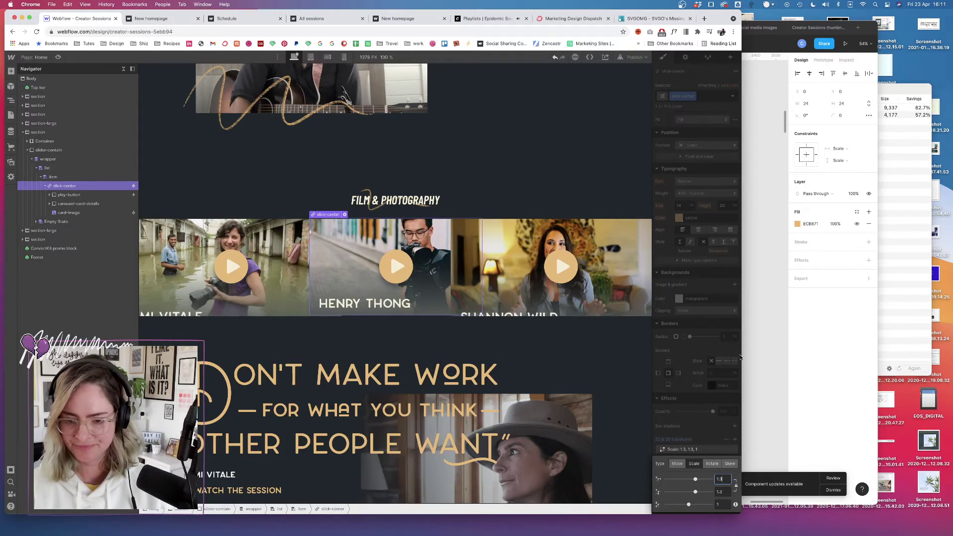
{"action": "left_click", "coordinate": [714, 427]}
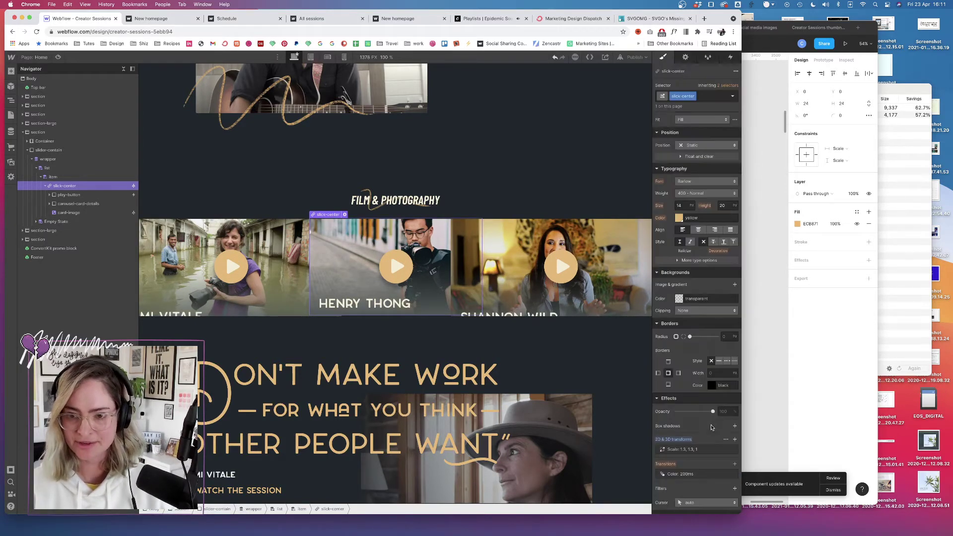
- Restore the carousel-card class on the card's link block in place of slick-center and publish the site to its webflow.io domain
{"action": "left_click", "coordinate": [706, 97]}
{"action": "key", "text": "BackSpace"}
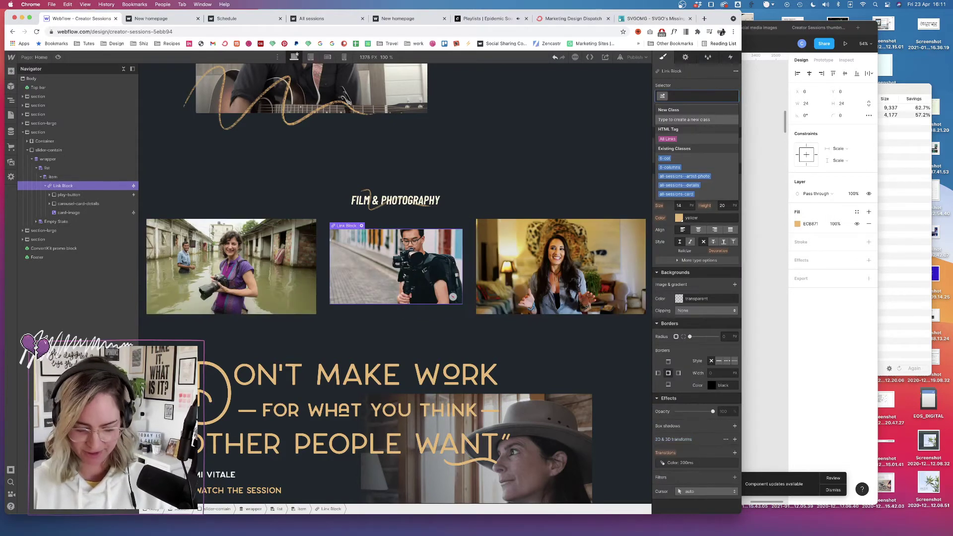
{"action": "type", "text": "car"}
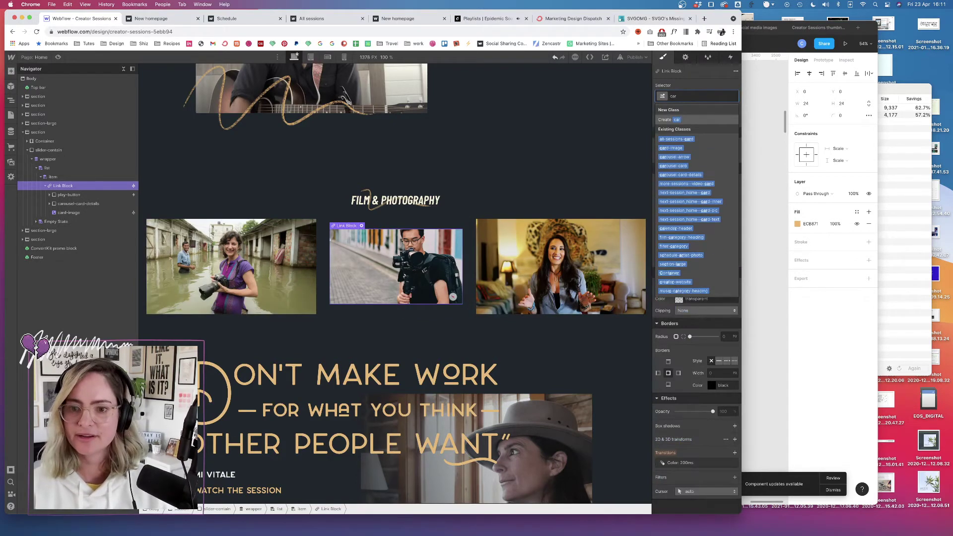
{"action": "left_click", "coordinate": [685, 166]}
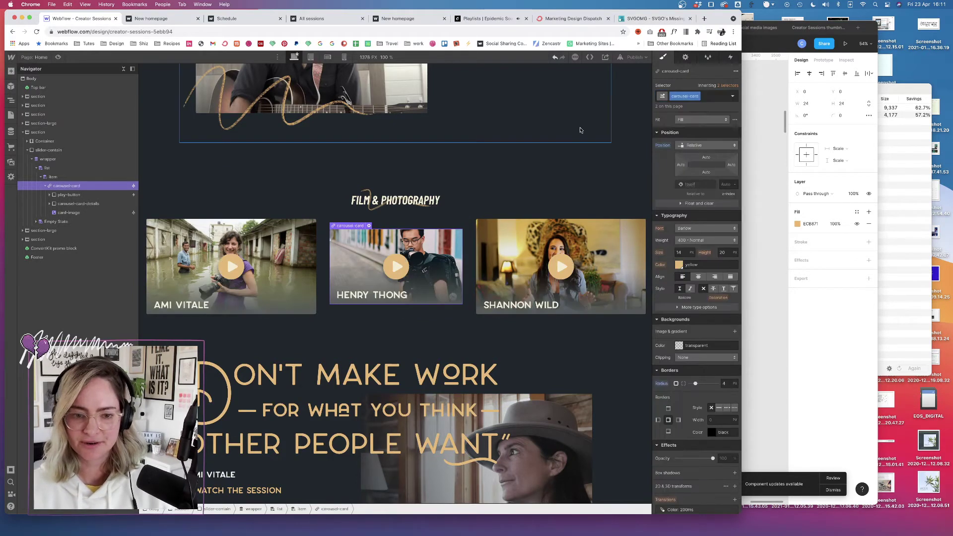
{"action": "left_click", "coordinate": [638, 57]}
{"action": "left_click", "coordinate": [613, 152]}
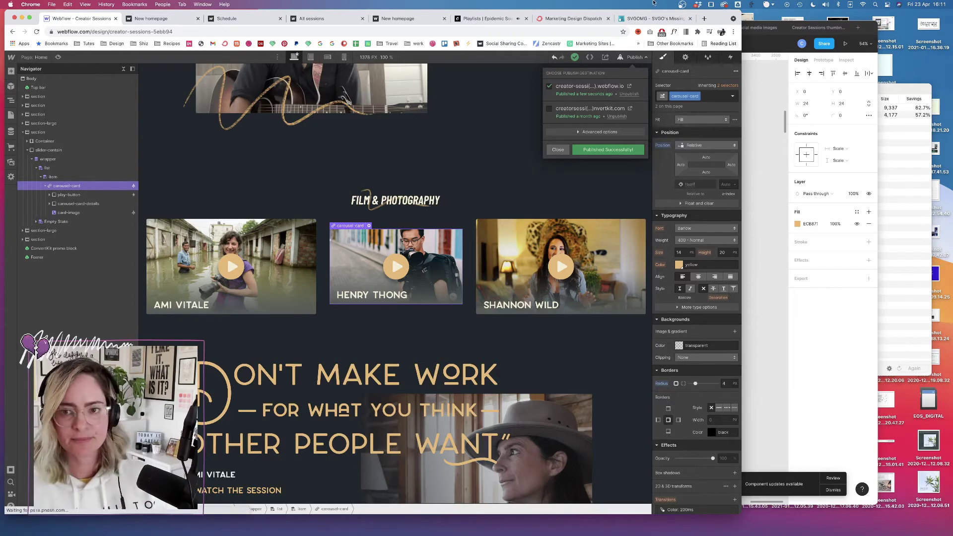
- Search the web for a design mentor's Superpeer page, view the profile and Portfolio Review booking calendar, and close that page
{"action": "left_click", "coordinate": [705, 19]}
{"action": "type", "text": "sup"}
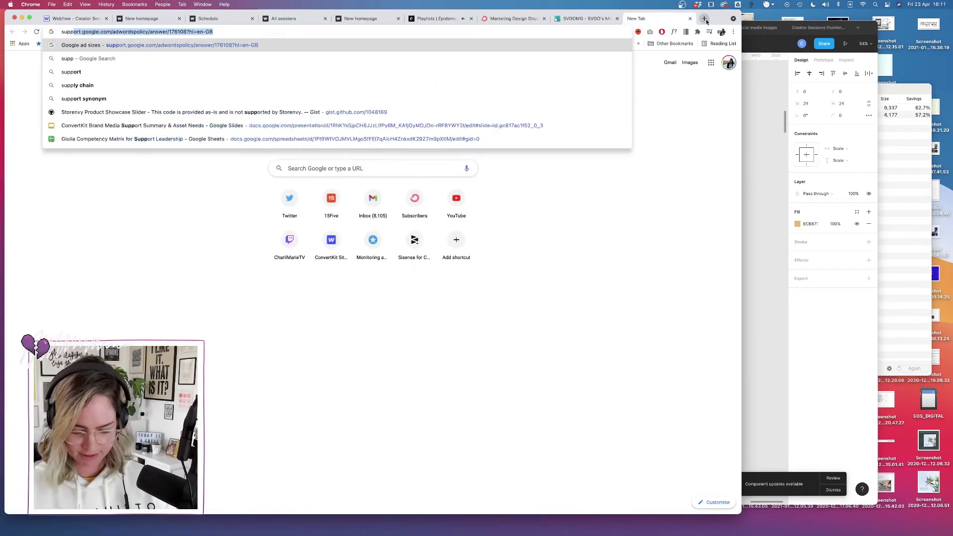
{"action": "type", "text": "erpeer femke"}
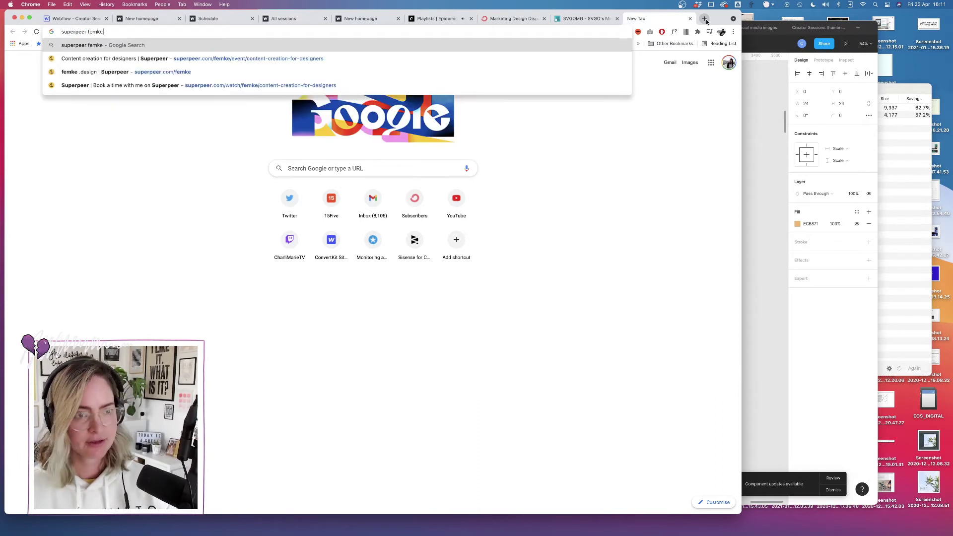
{"action": "key", "text": "Return"}
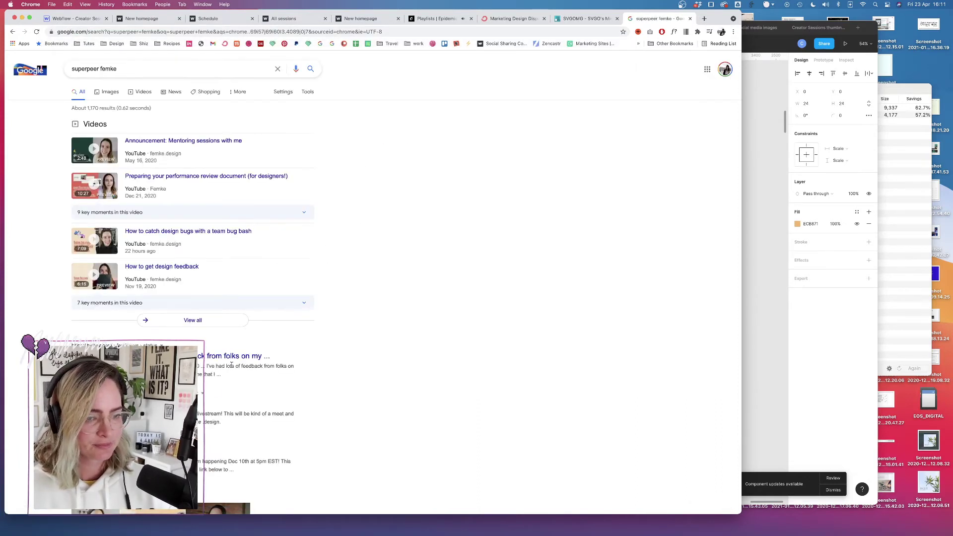
{"action": "left_click", "coordinate": [149, 404]}
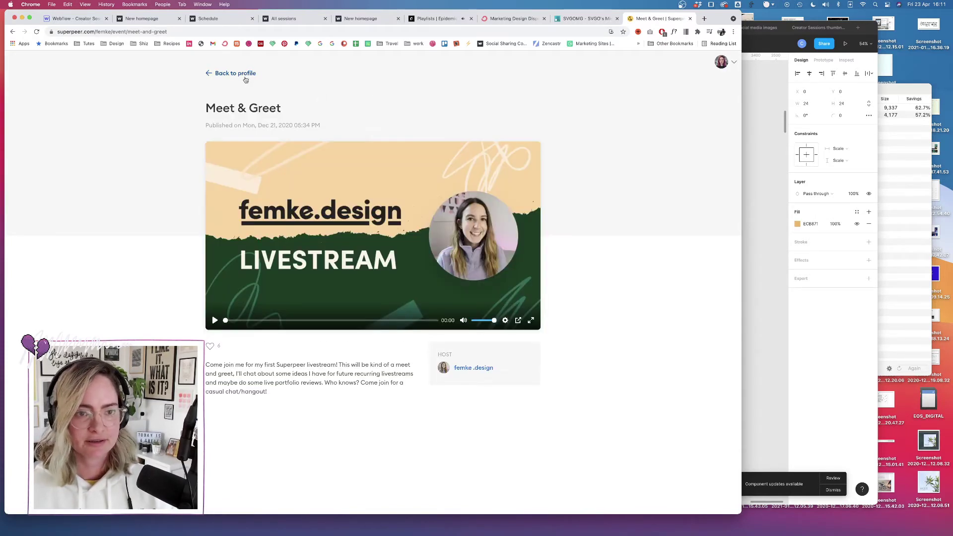
{"action": "left_click", "coordinate": [236, 73]}
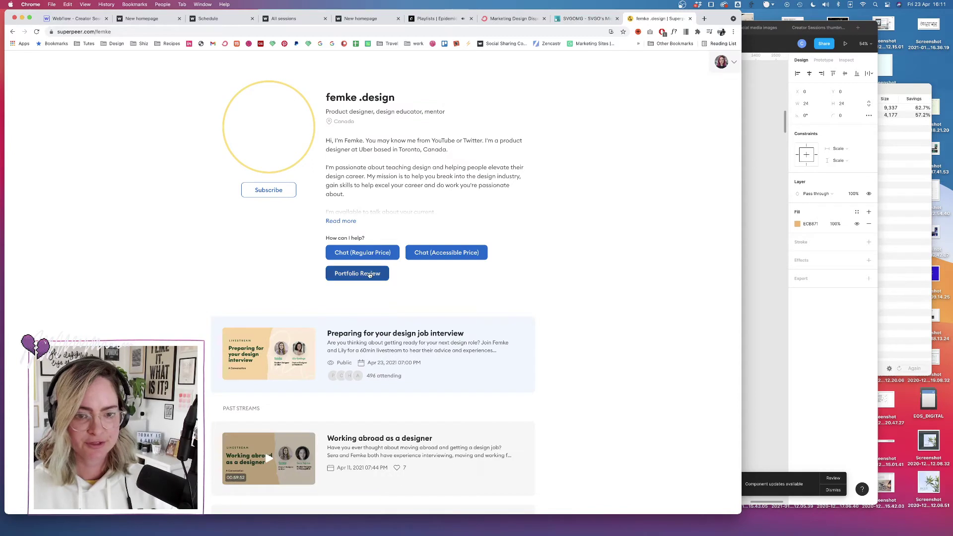
{"action": "left_click", "coordinate": [370, 275]}
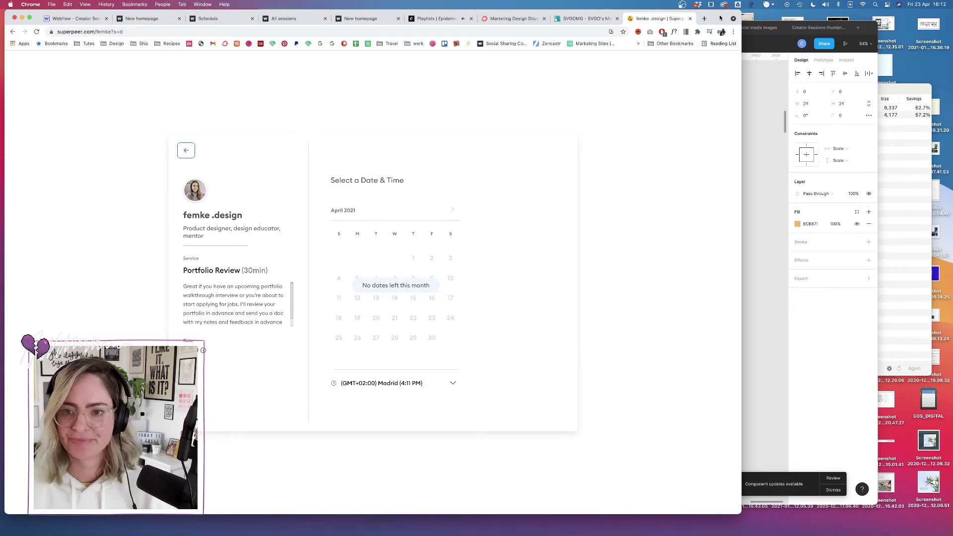
{"action": "left_click", "coordinate": [691, 18]}
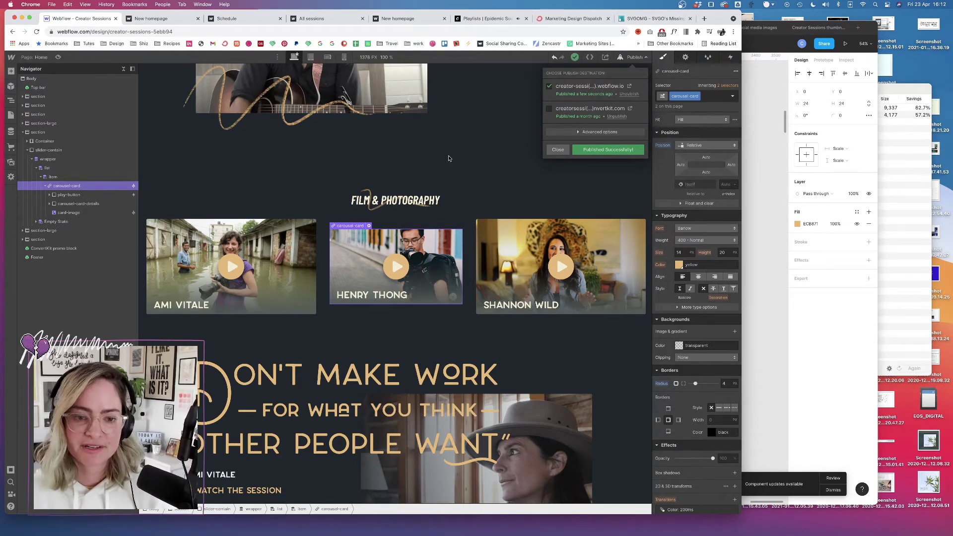
- Inspect the centred Music carousel slide on the published homepage and select its slick-center list item in the page's markup
{"action": "left_click", "coordinate": [158, 18]}
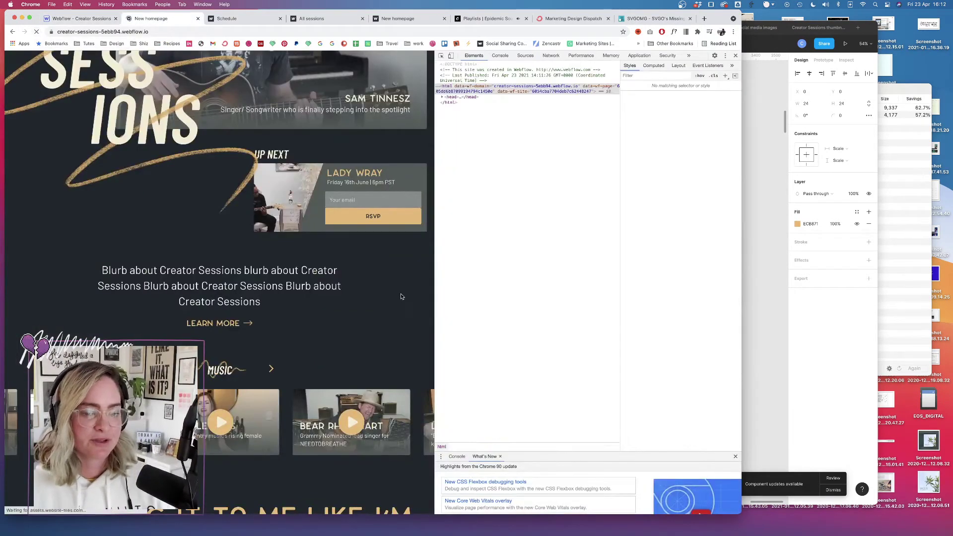
{"action": "scroll", "coordinate": [379, 314], "scroll_direction": "down", "scroll_amount": 4}
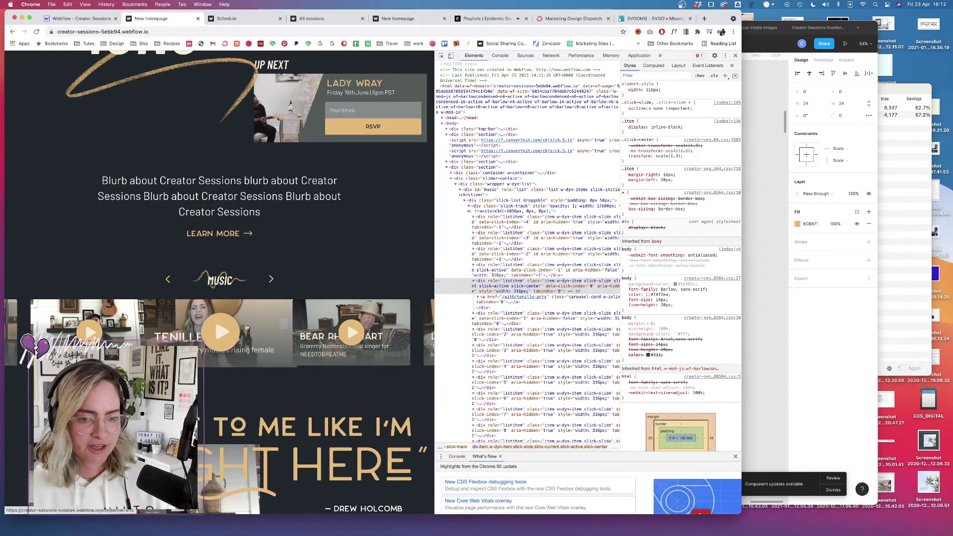
{"action": "right_click", "coordinate": [274, 310]}
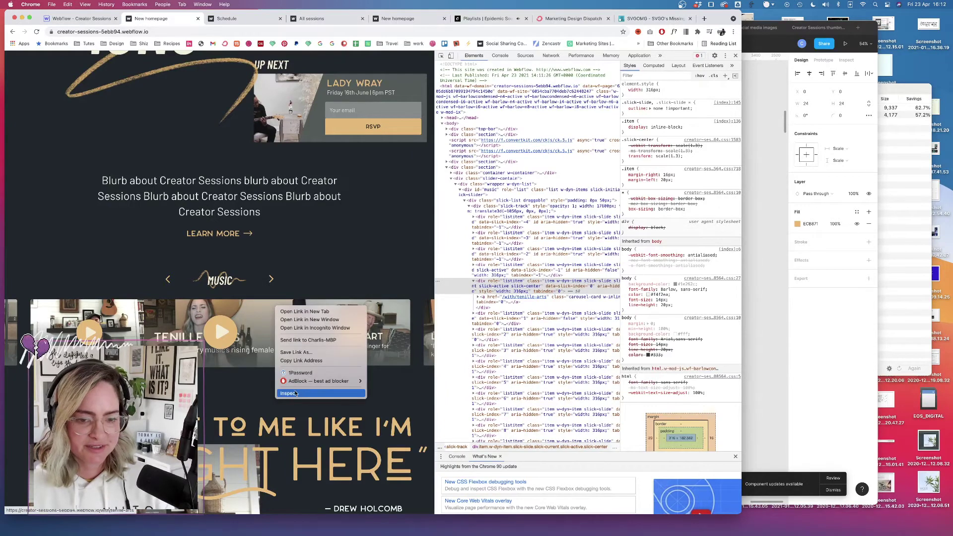
{"action": "left_click", "coordinate": [298, 394]}
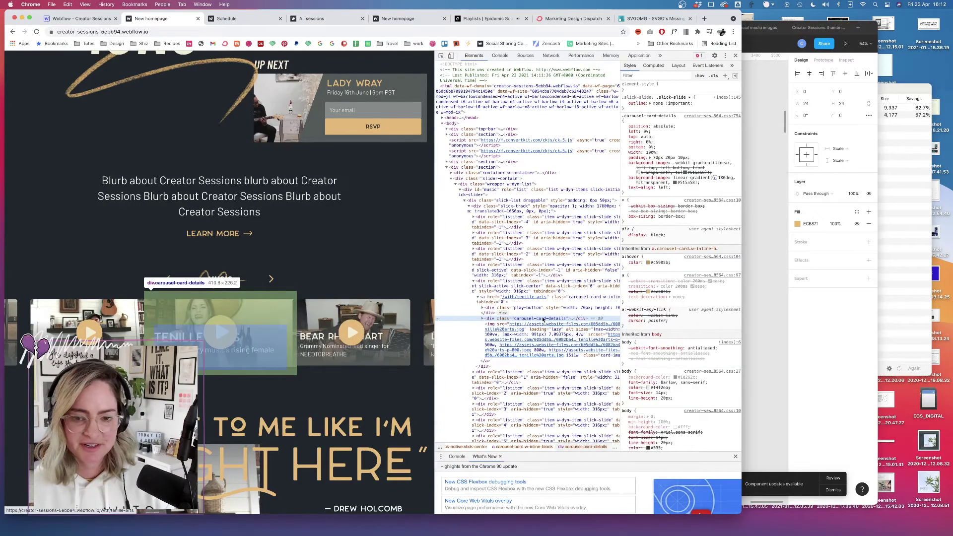
{"action": "left_click", "coordinate": [559, 288]}
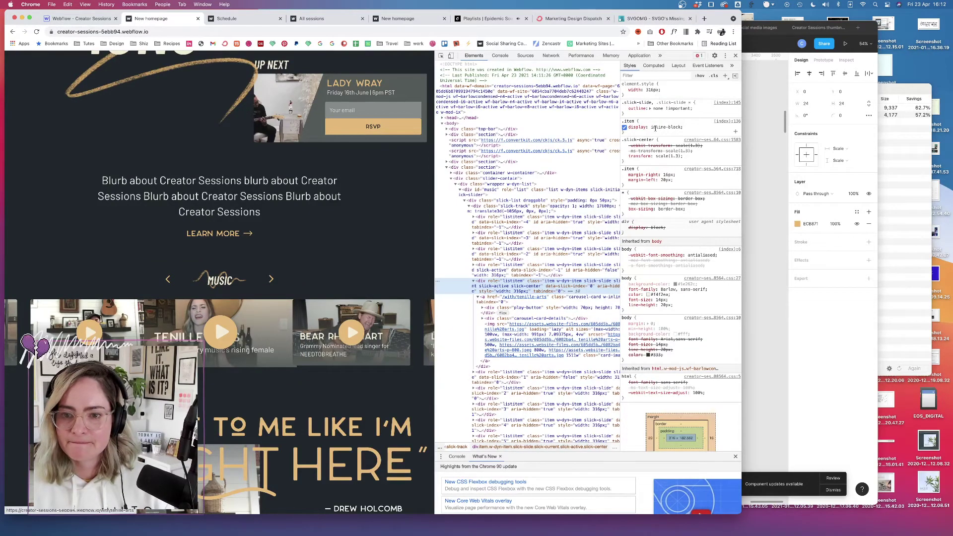
- Set the transform of the slick-center rule to scale(1.1) in the browser's style inspector
{"action": "left_click", "coordinate": [675, 156]}
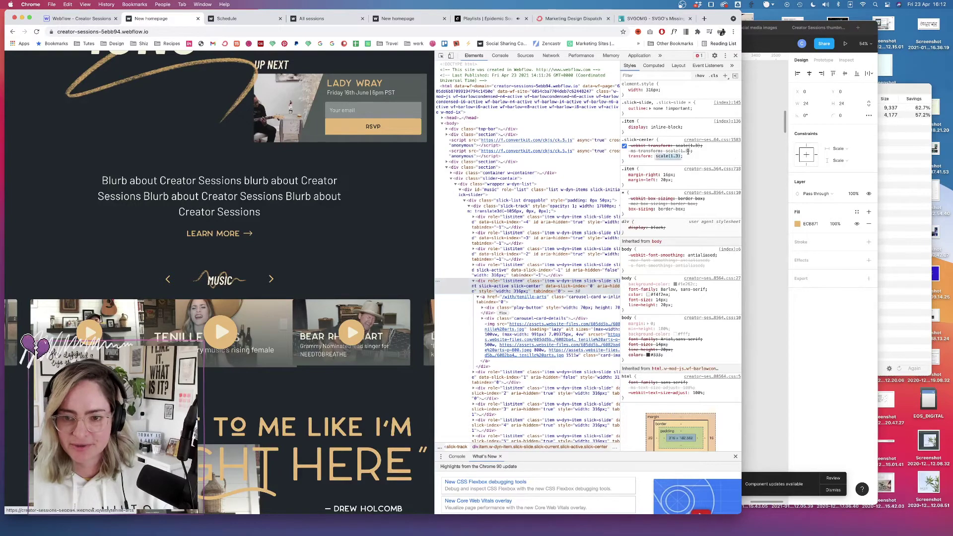
{"action": "key", "text": "BackSpace"}
{"action": "key", "text": "BackSpace"}
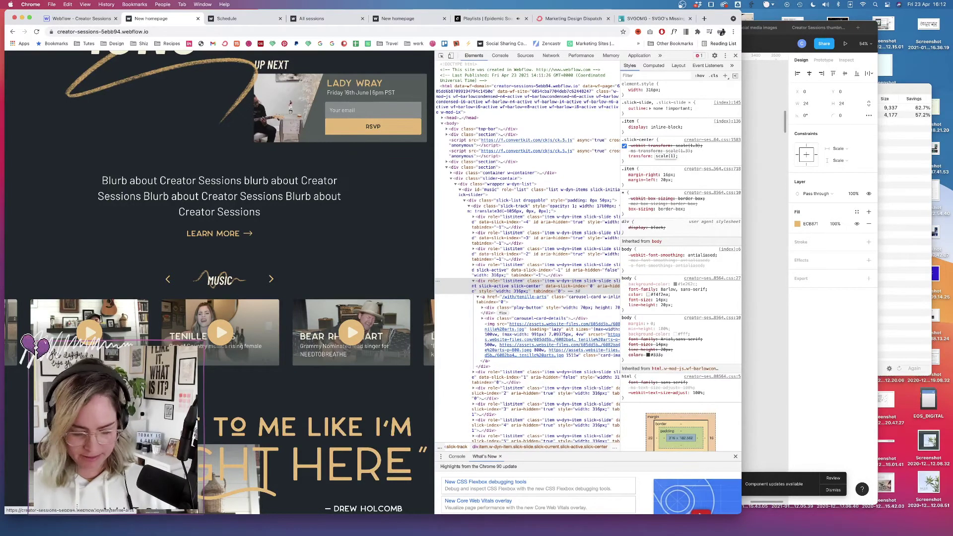
{"action": "type", "text": ".1"}
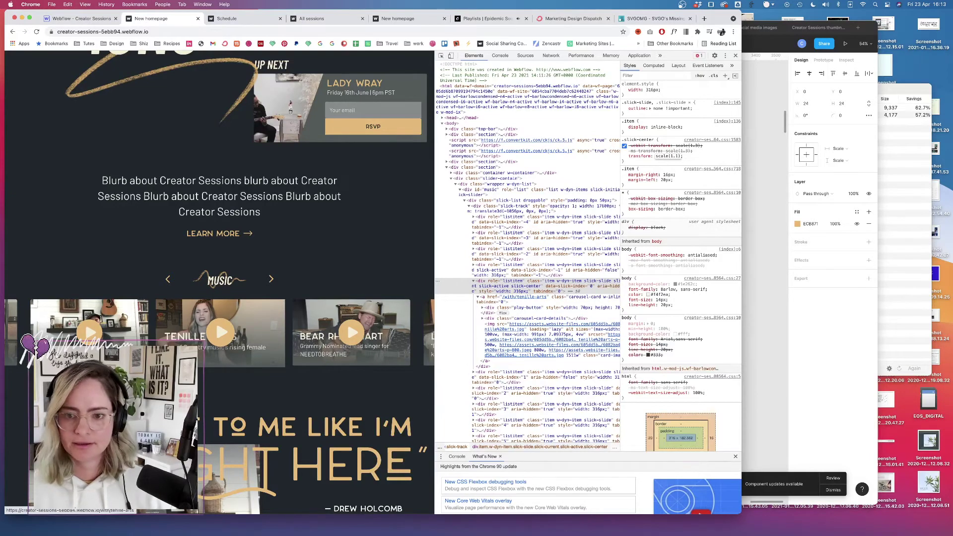
- Add a height of 110% to the slick-center rule
{"action": "left_click", "coordinate": [686, 158]}
{"action": "left_click", "coordinate": [685, 157]}
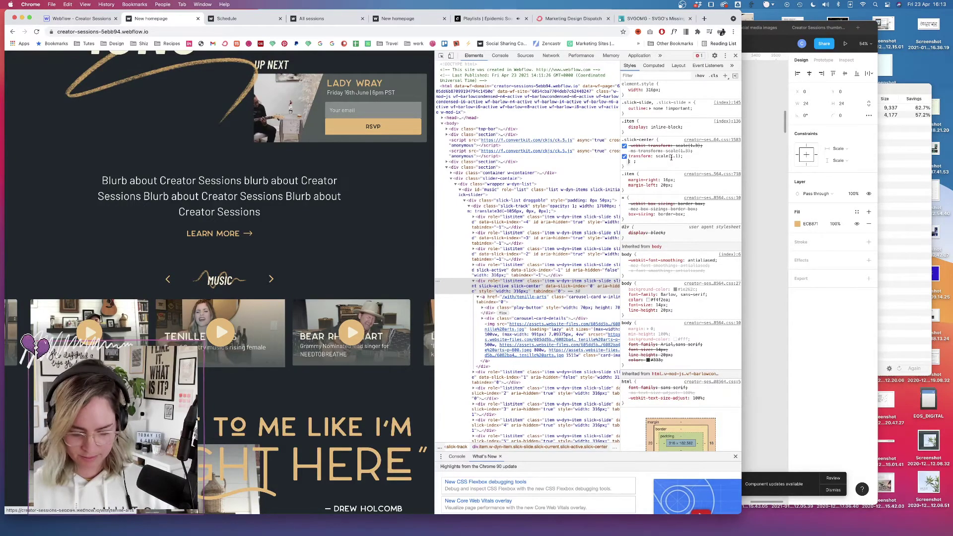
{"action": "type", "text": "height:"}
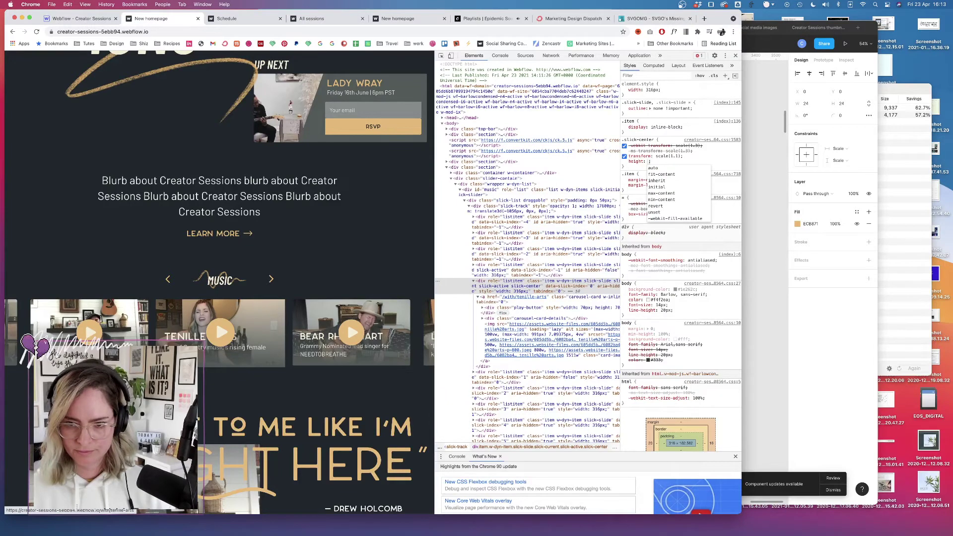
{"action": "type", "text": "112"}
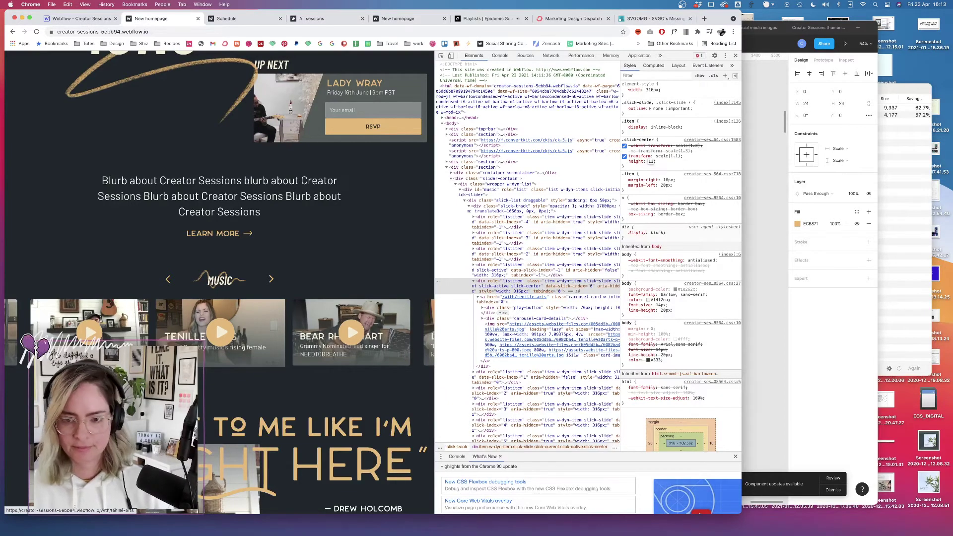
{"action": "type", "text": "0"}
{"action": "key", "text": "Return"}
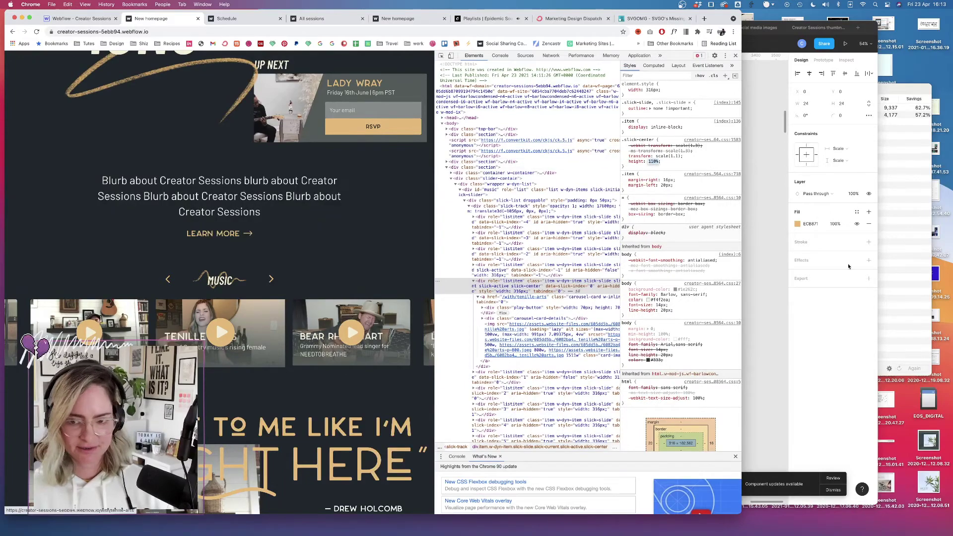
- Switch to Figma, examine the Music carousel in the homepage design, and return to the published page in Chrome
{"action": "left_click", "coordinate": [777, 243]}
{"action": "scroll", "coordinate": [564, 264], "scroll_direction": "down", "scroll_amount": 10}
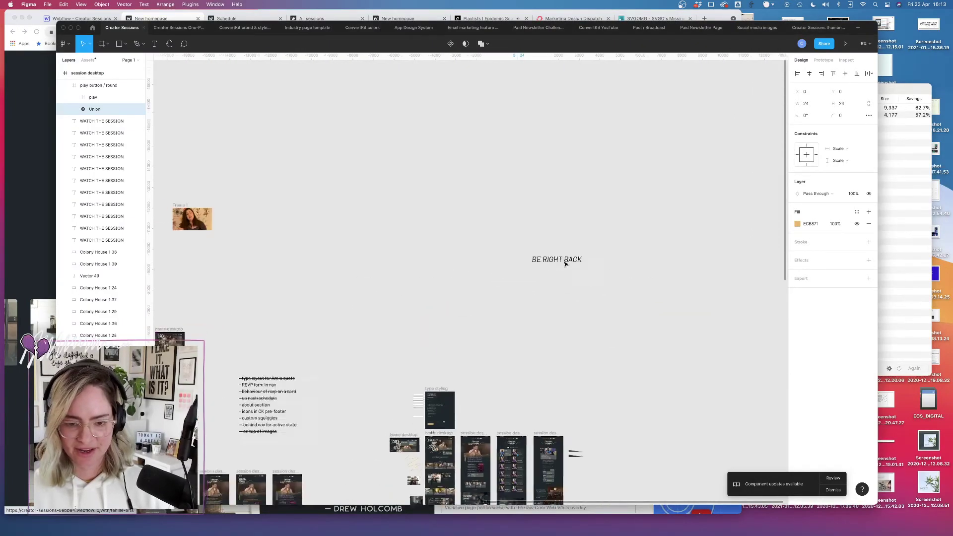
{"action": "scroll", "coordinate": [565, 264], "scroll_direction": "up", "scroll_amount": 8}
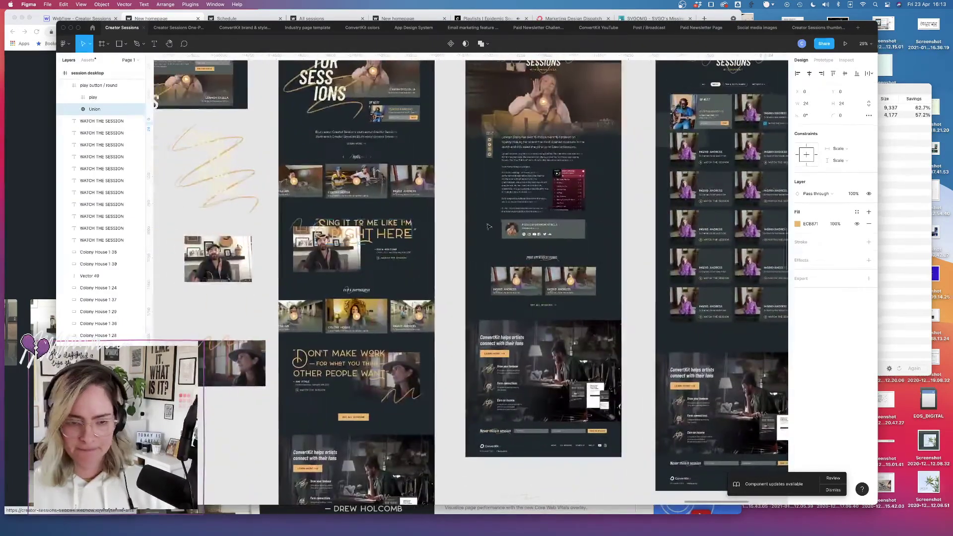
{"action": "scroll", "coordinate": [360, 169], "scroll_direction": "up", "scroll_amount": 10}
{"action": "scroll", "coordinate": [464, 164], "scroll_direction": "down", "scroll_amount": 3}
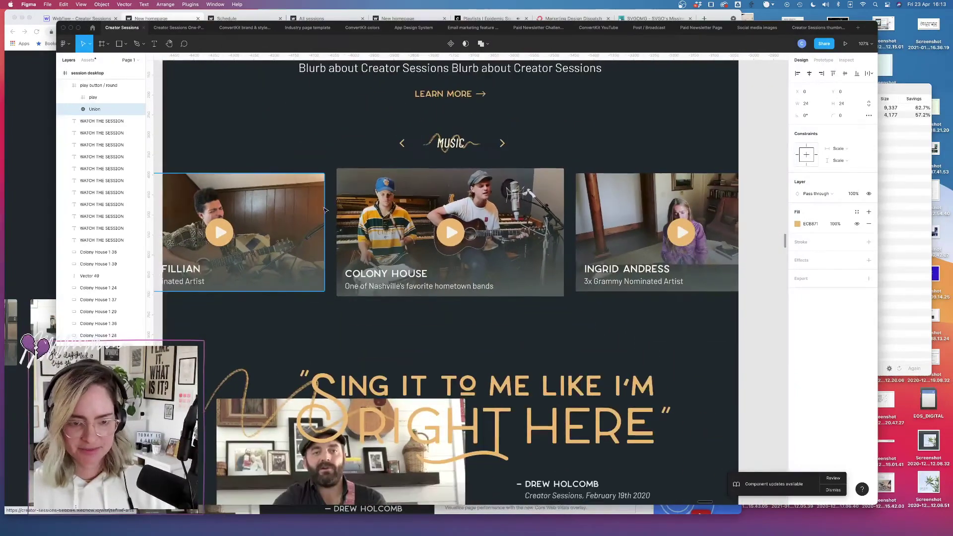
{"action": "left_click", "coordinate": [29, 160]}
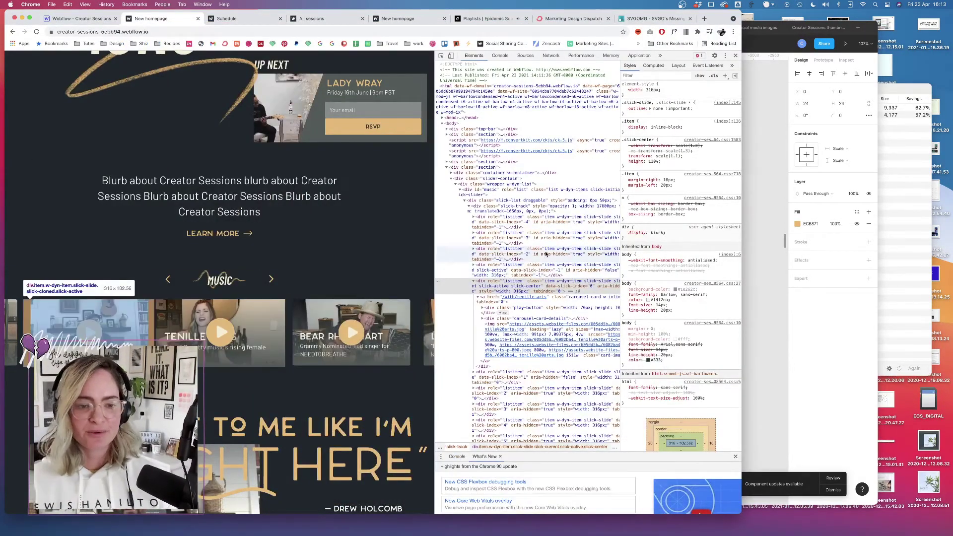
- Compare the styles of the neighbouring slick-active slide and the slick-center slide in the Music carousel's markup
{"action": "left_click", "coordinate": [548, 275]}
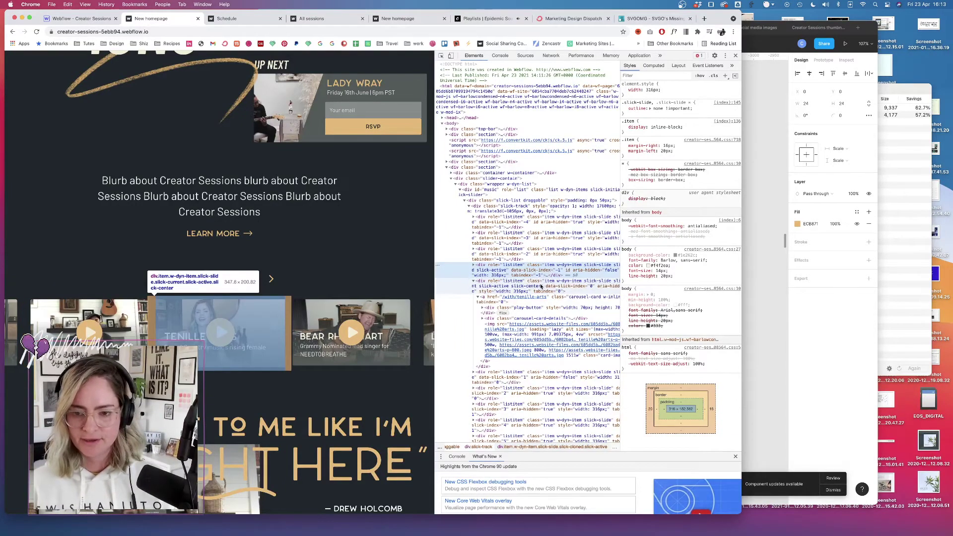
{"action": "left_click", "coordinate": [540, 287]}
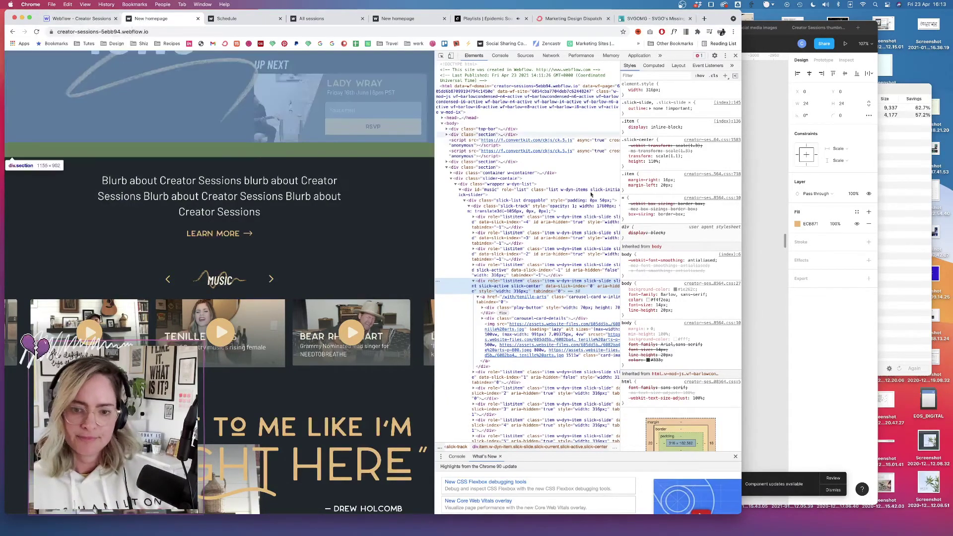
{"action": "left_click", "coordinate": [538, 276]}
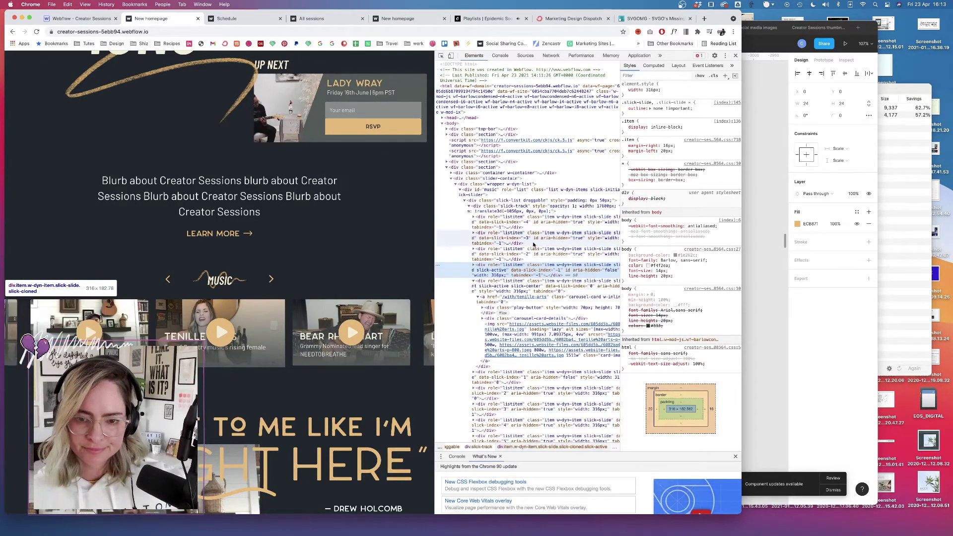
{"action": "right_click", "coordinate": [245, 309]}
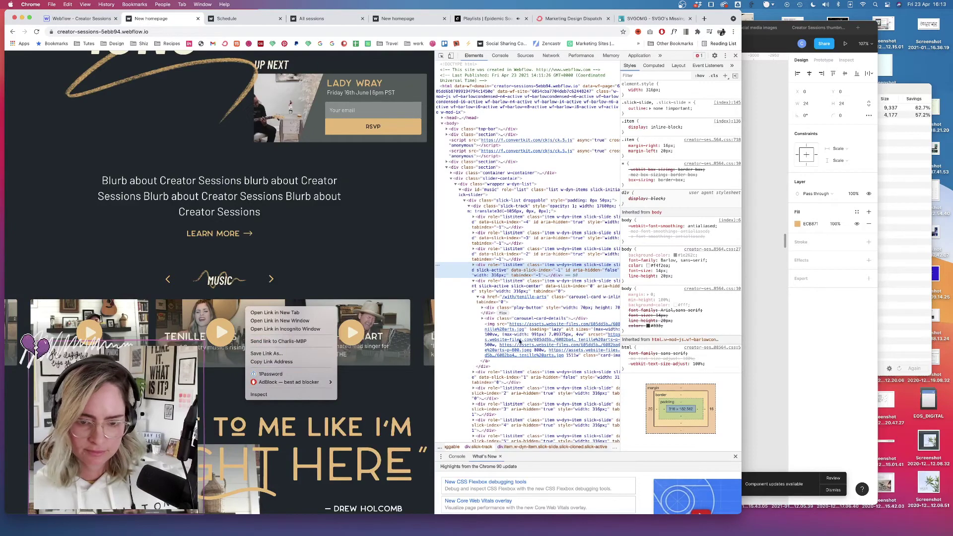
{"action": "left_click", "coordinate": [560, 296]}
{"action": "left_click", "coordinate": [560, 292]}
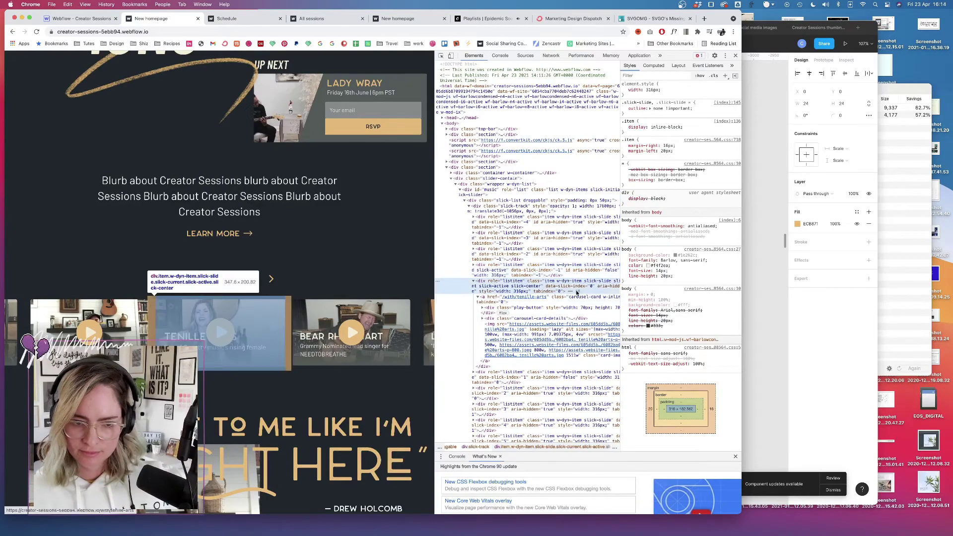
- Disable the transform and -webkit-transform declarations in the slick-center rule, keeping only its height declaration on
{"action": "left_click", "coordinate": [625, 162]}
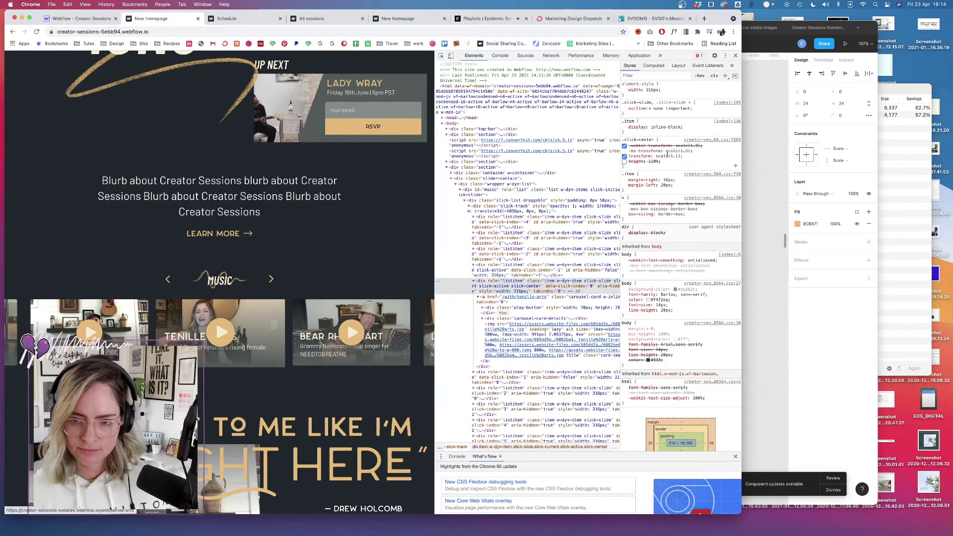
{"action": "left_click", "coordinate": [625, 156]}
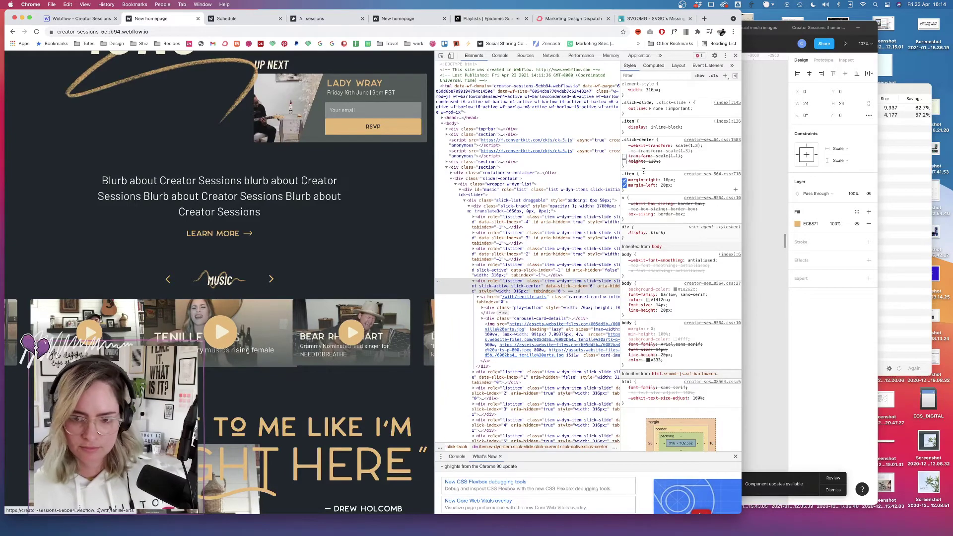
{"action": "left_click", "coordinate": [625, 146]}
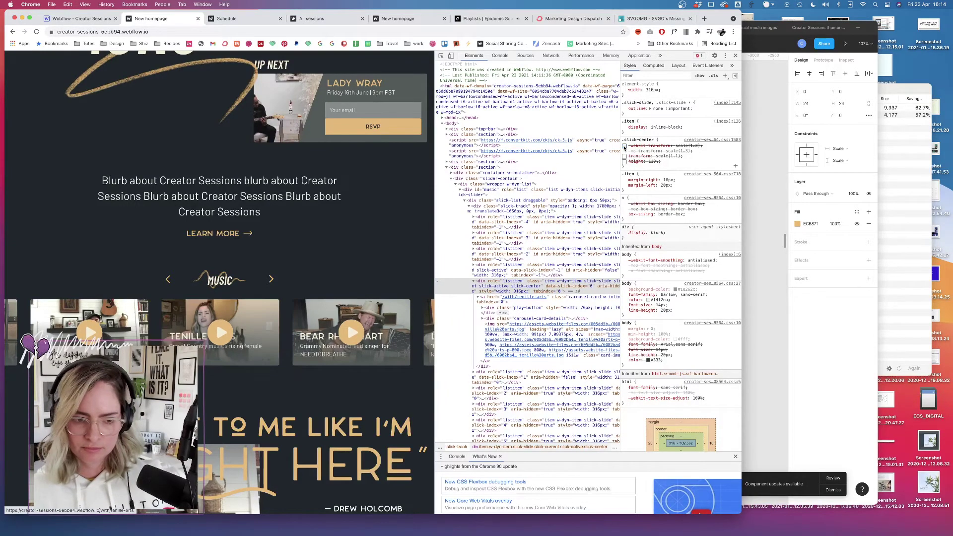
{"action": "left_click", "coordinate": [625, 162]}
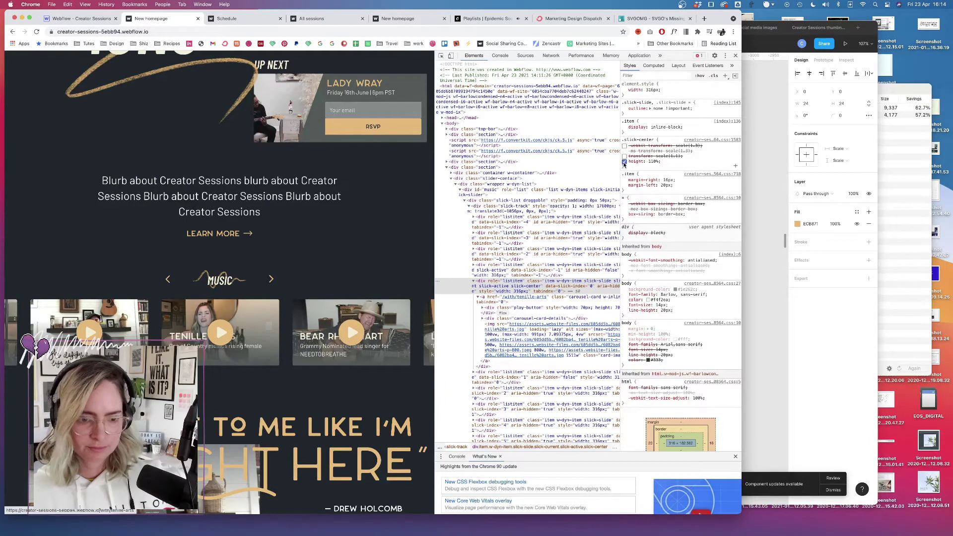
- Set the height in the slick-center rule to 80%
{"action": "left_click", "coordinate": [660, 162]}
{"action": "left_click", "coordinate": [654, 161]}
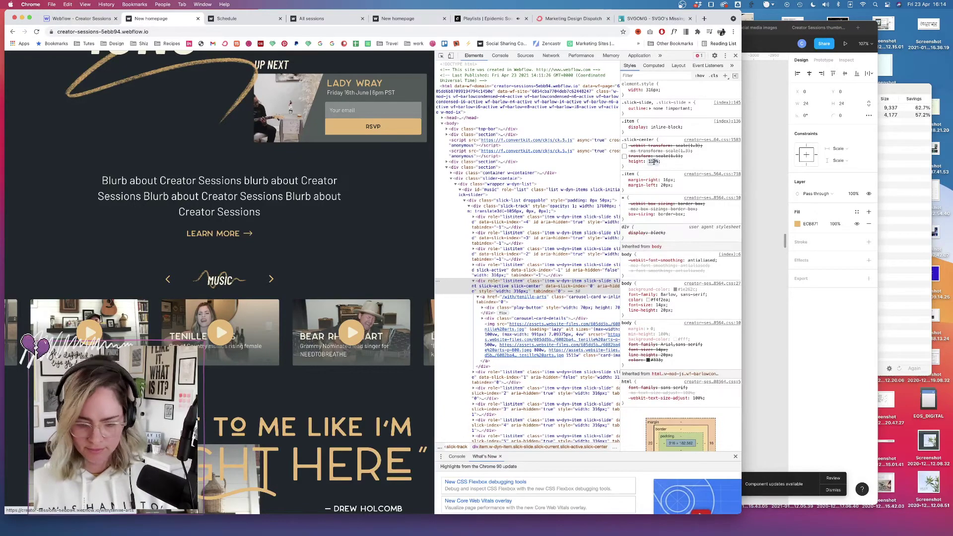
{"action": "type", "text": "80"}
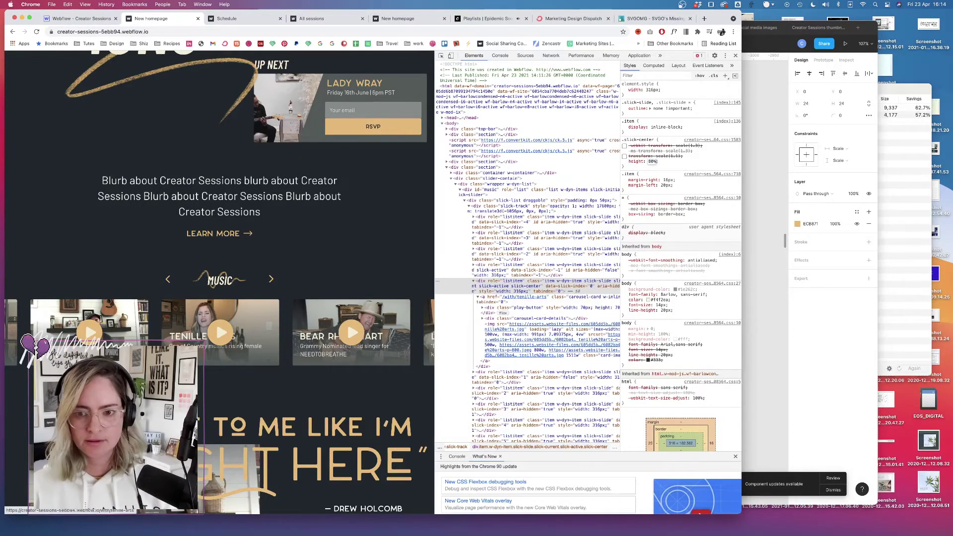
{"action": "type", "text": "%"}
{"action": "key", "text": "Return"}
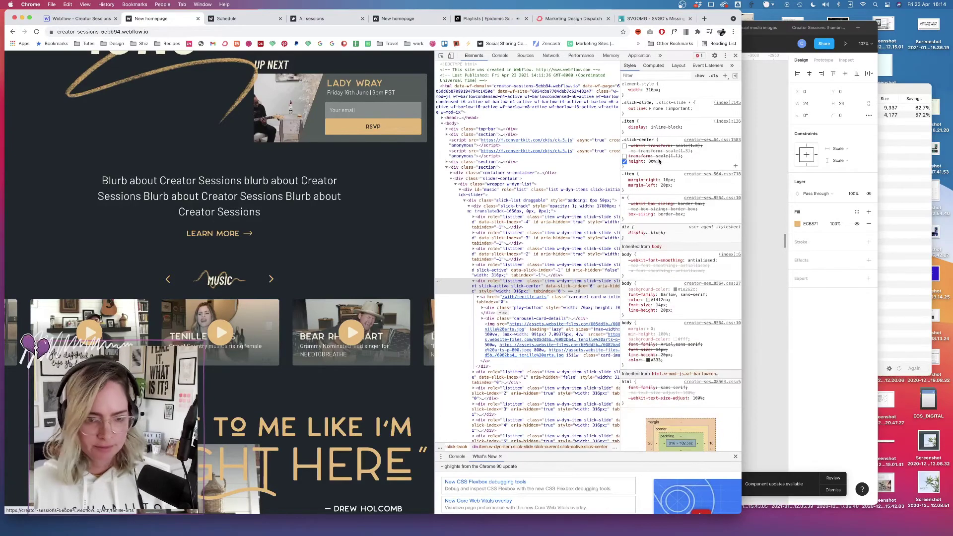
{"action": "key", "text": "Escape"}
- Try heights of 30% and 50px in the slick-center rule
{"action": "left_click", "coordinate": [653, 161]}
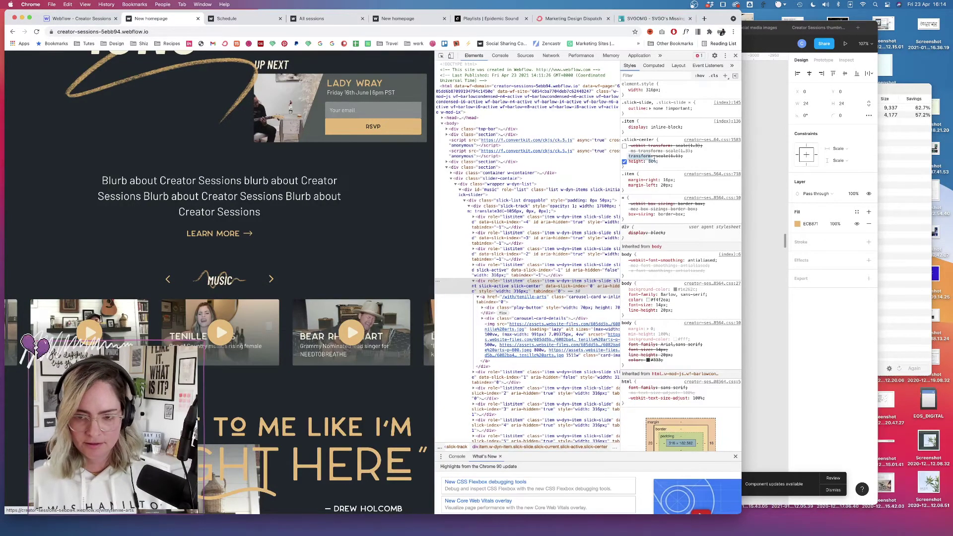
{"action": "type", "text": "0"}
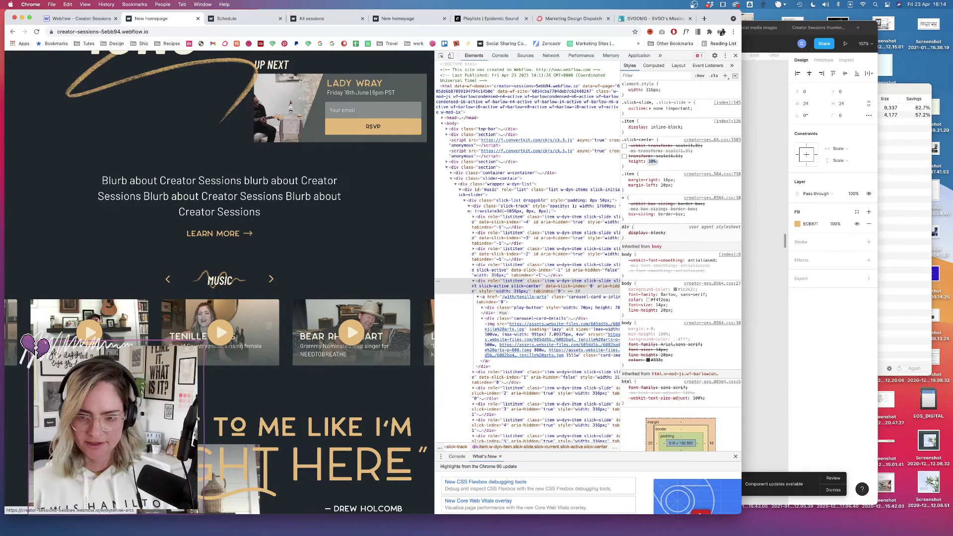
{"action": "type", "text": "3"}
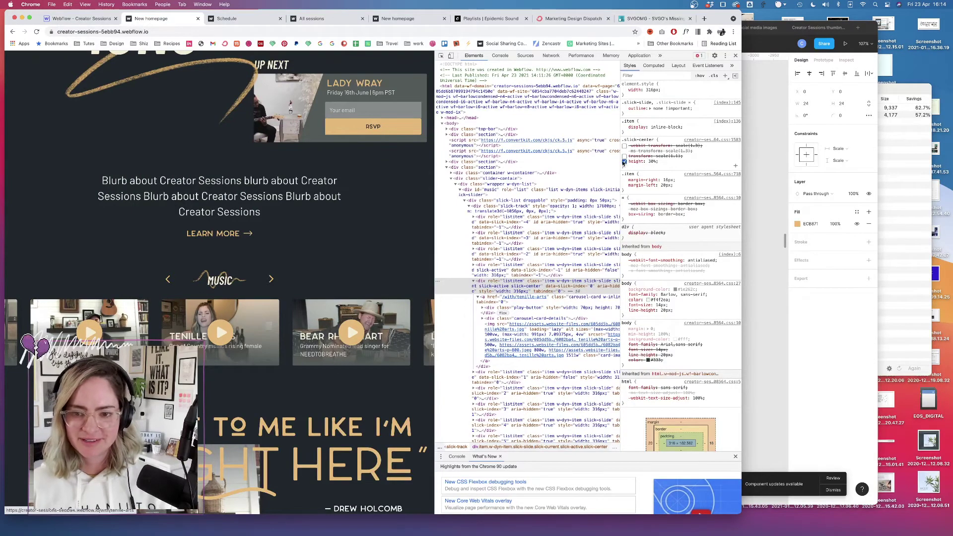
{"action": "left_click", "coordinate": [656, 160]}
{"action": "type", "text": "50px"}
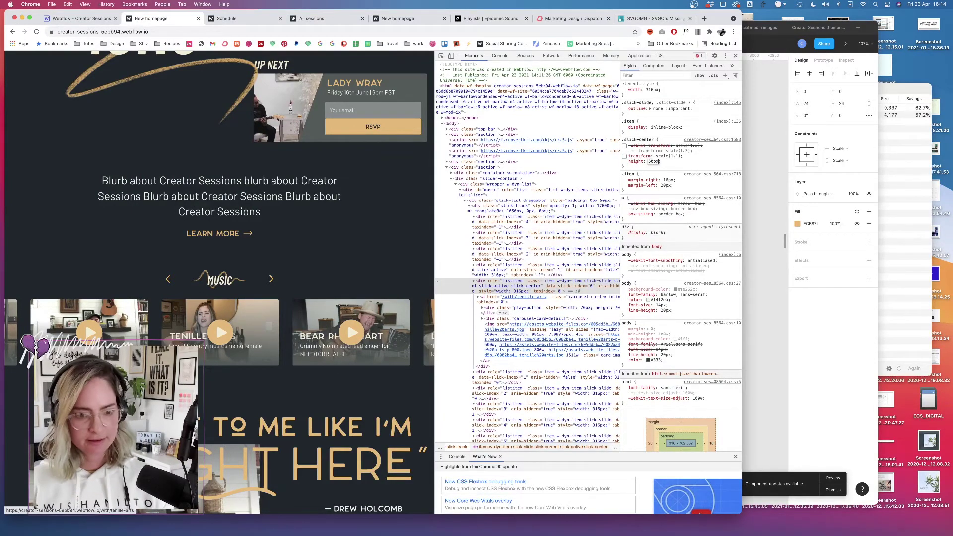
{"action": "key", "text": "Return"}
{"action": "key", "text": "Escape"}
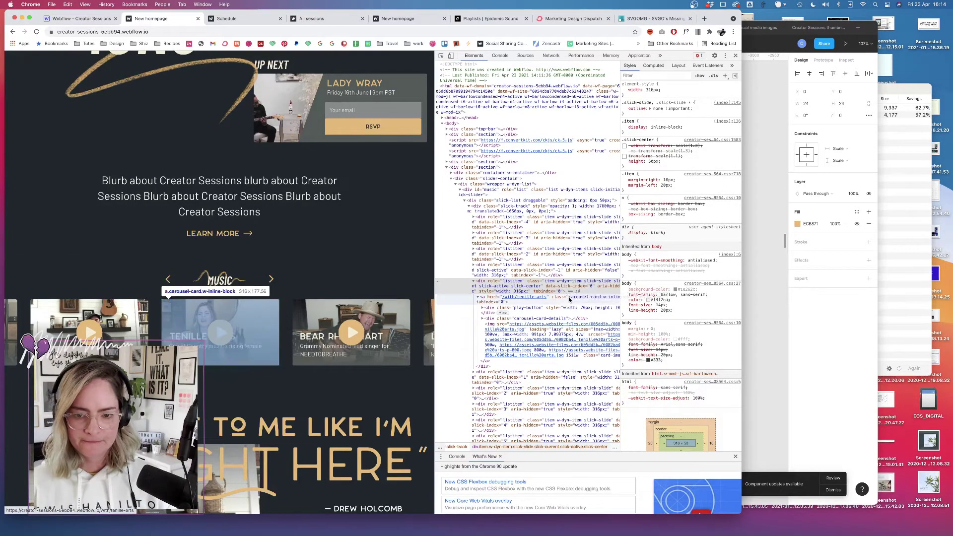
- Try heights of 120% and 140% in the slick-center rule
{"action": "left_click", "coordinate": [652, 162]}
{"action": "type", "text": "120"}
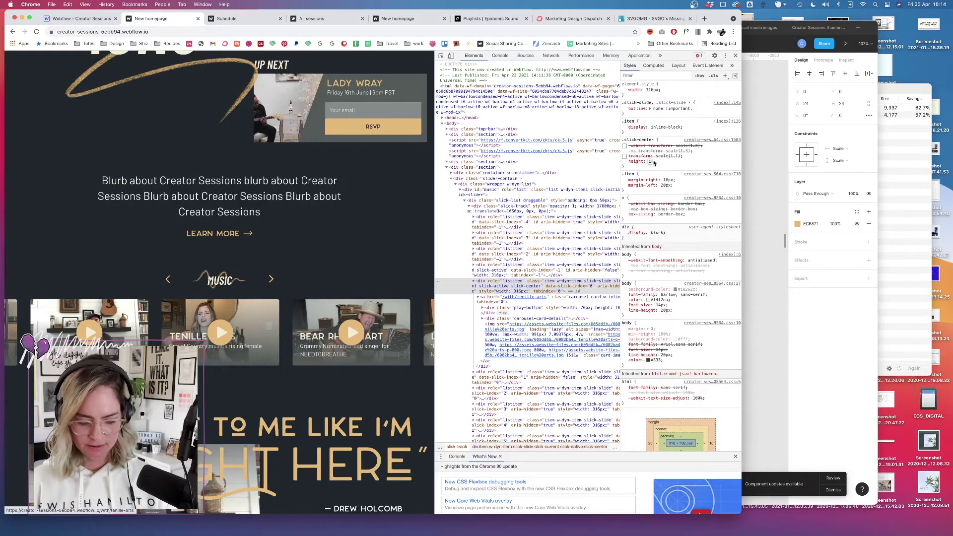
{"action": "key", "text": "Return"}
{"action": "type", "text": "%"}
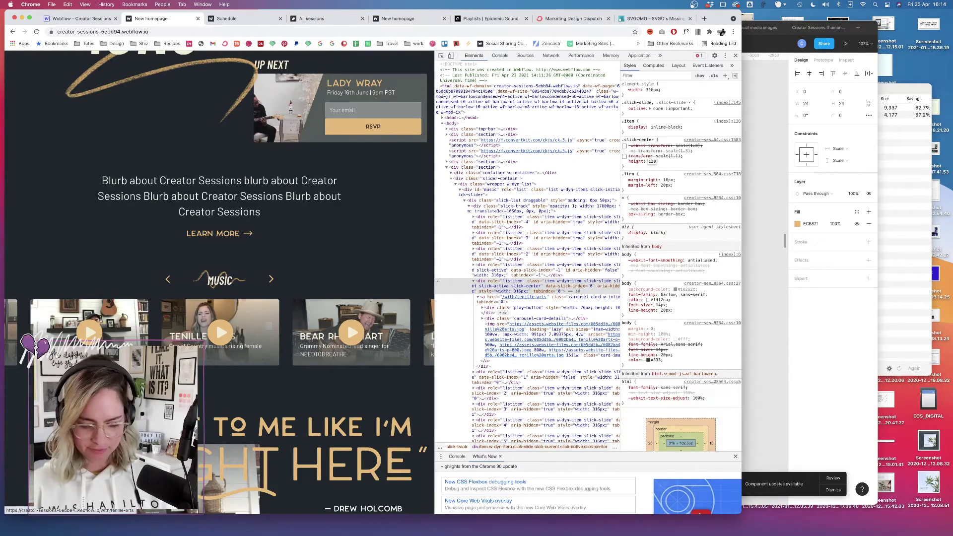
{"action": "key", "text": "Return"}
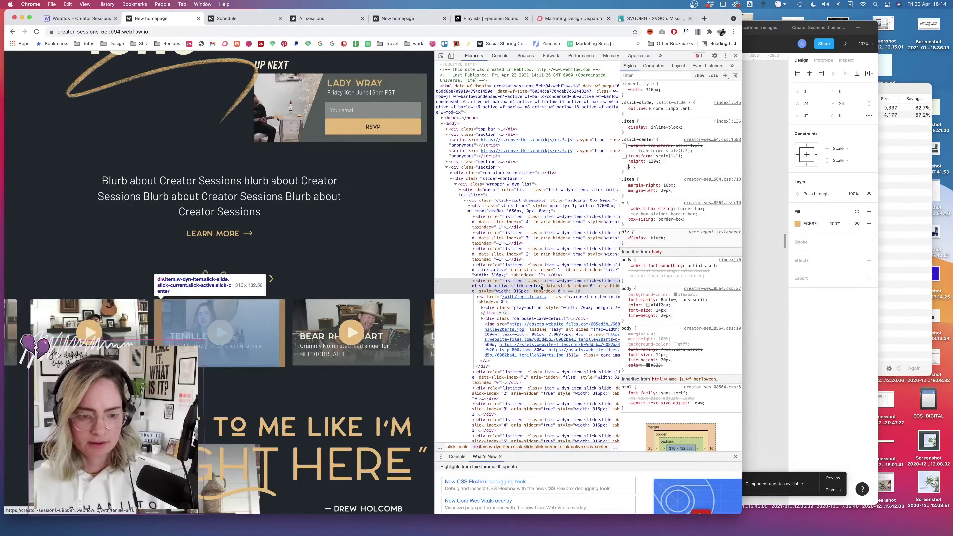
{"action": "key", "text": "shift+Tab"}
{"action": "key", "text": "shift+Up"}
{"action": "key", "text": "shift+Up"}
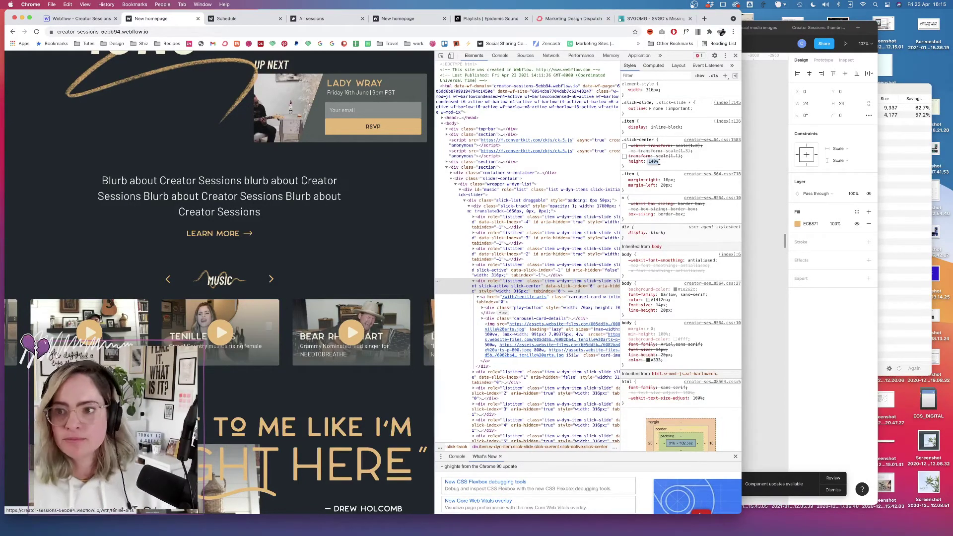
- Switch to the Epidemic Sound playlist, play the track Lazy, and return to the published homepage
{"action": "left_click", "coordinate": [489, 19]}
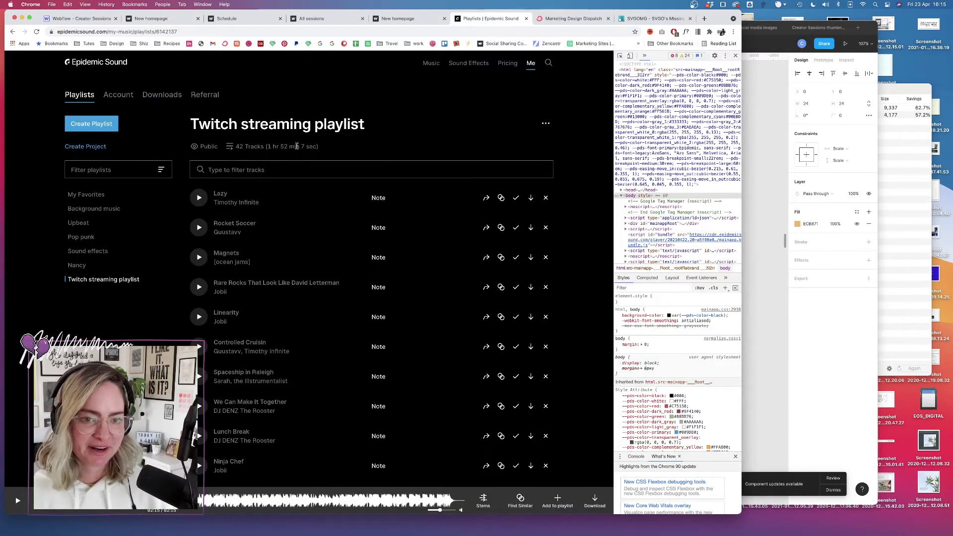
{"action": "left_click", "coordinate": [199, 197]}
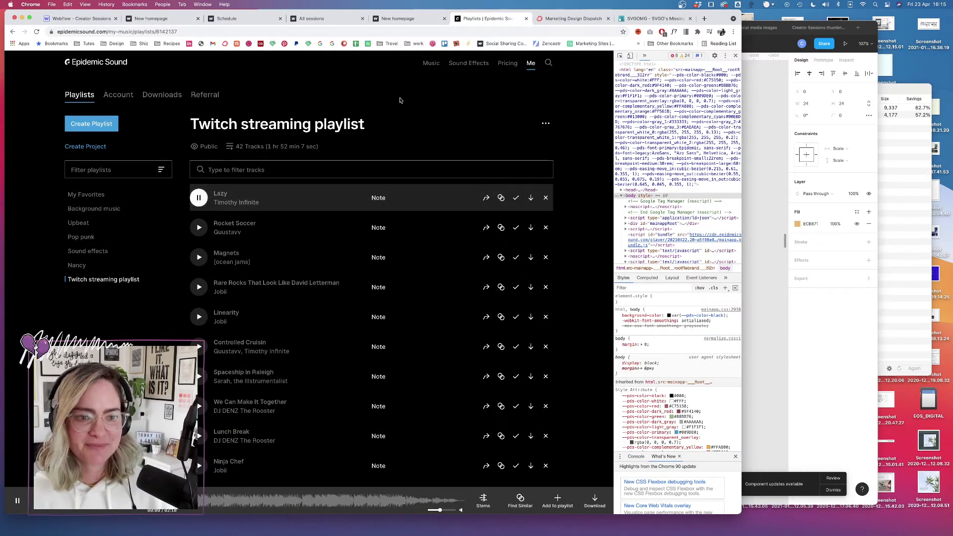
{"action": "left_click", "coordinate": [178, 22]}
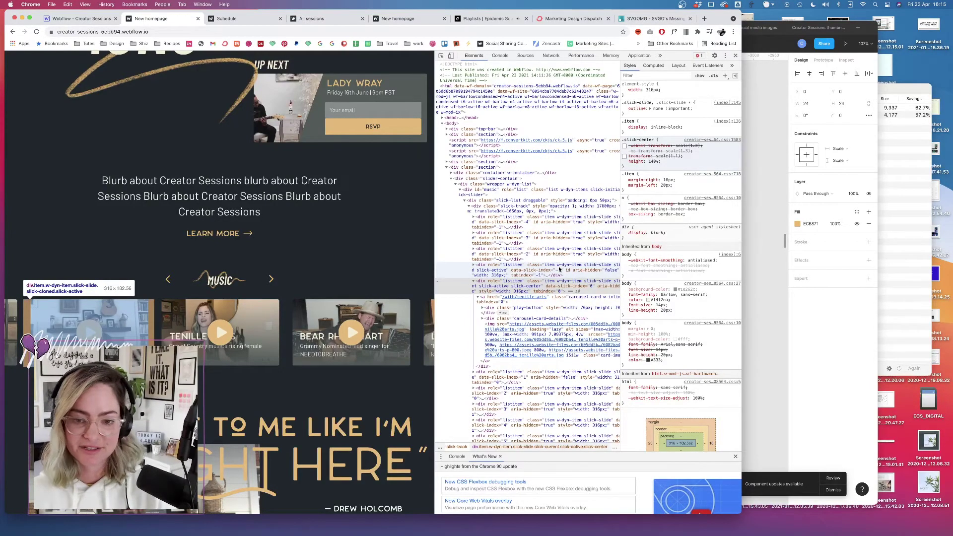
- In the Webflow Designer, swap the link block's carousel-card class for slick-center and remove that class's scale transform
{"action": "left_click", "coordinate": [110, 19]}
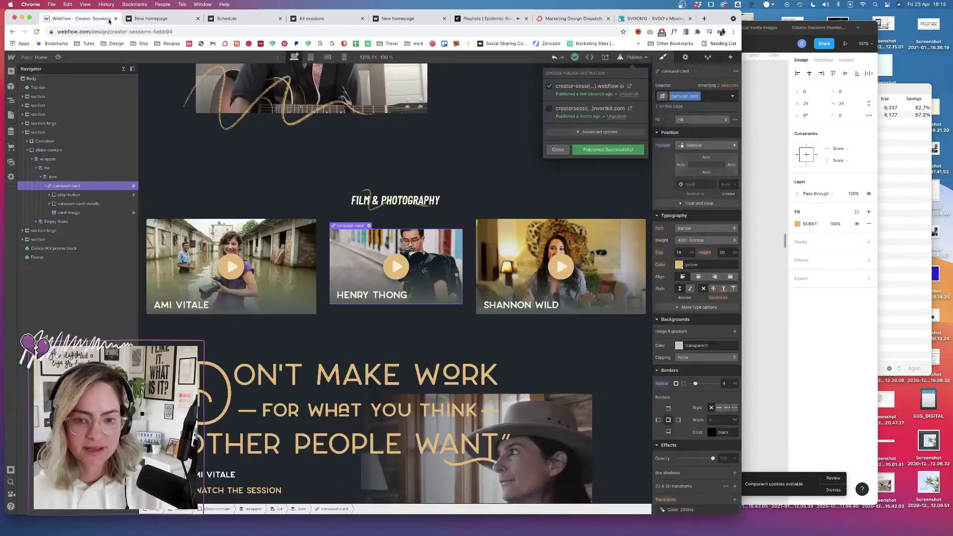
{"action": "left_click", "coordinate": [704, 98]}
{"action": "left_click", "coordinate": [714, 99]}
{"action": "key", "text": "BackSpace"}
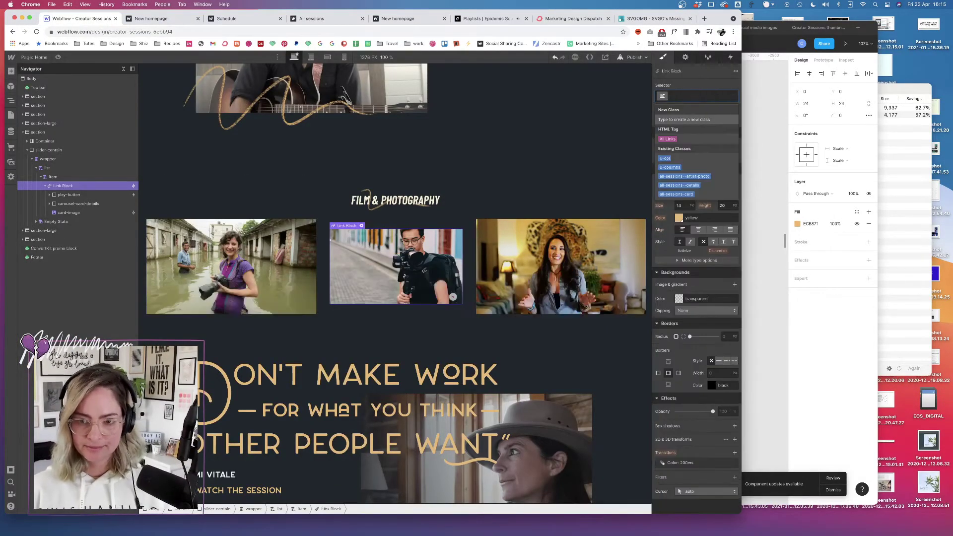
{"action": "left_click", "coordinate": [677, 139]}
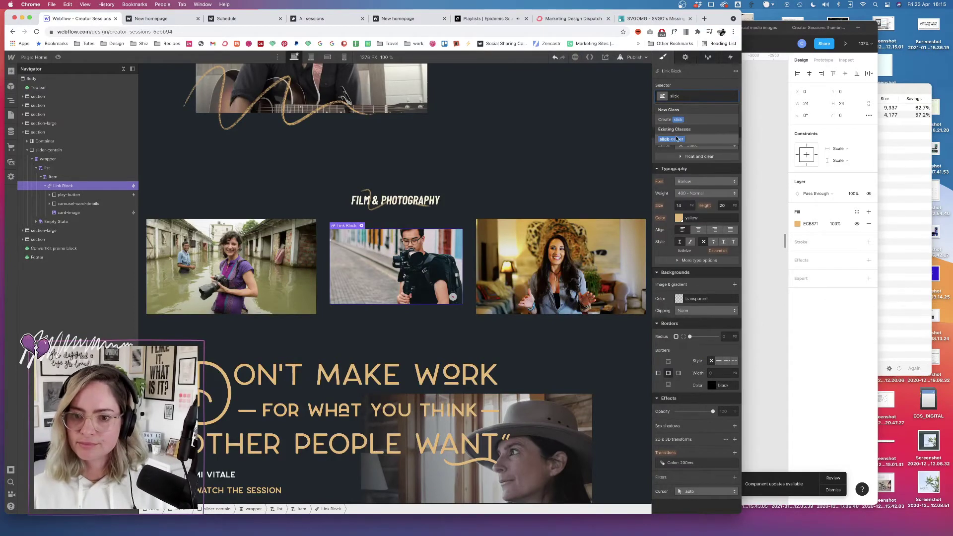
{"action": "scroll", "coordinate": [675, 415], "scroll_direction": "down", "scroll_amount": 1}
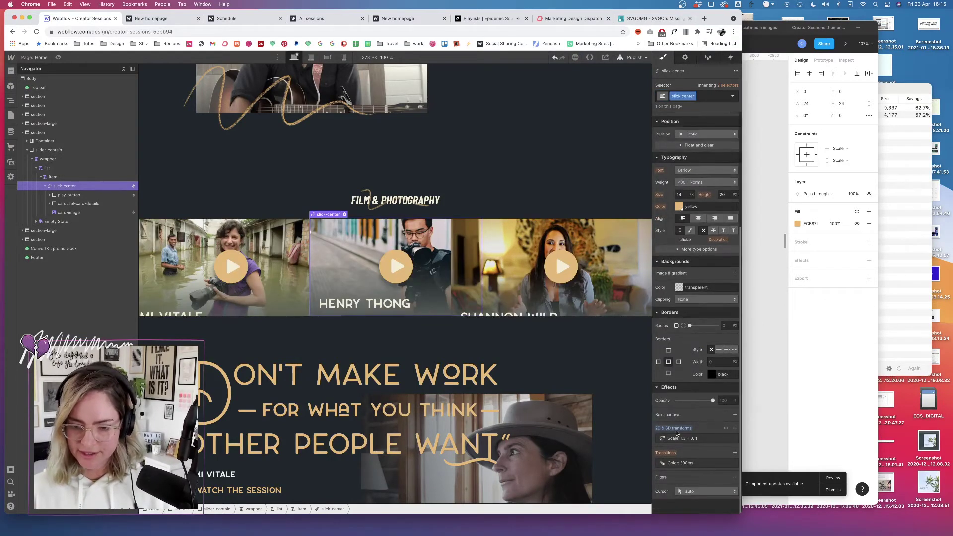
{"action": "key", "text": "super+z"}
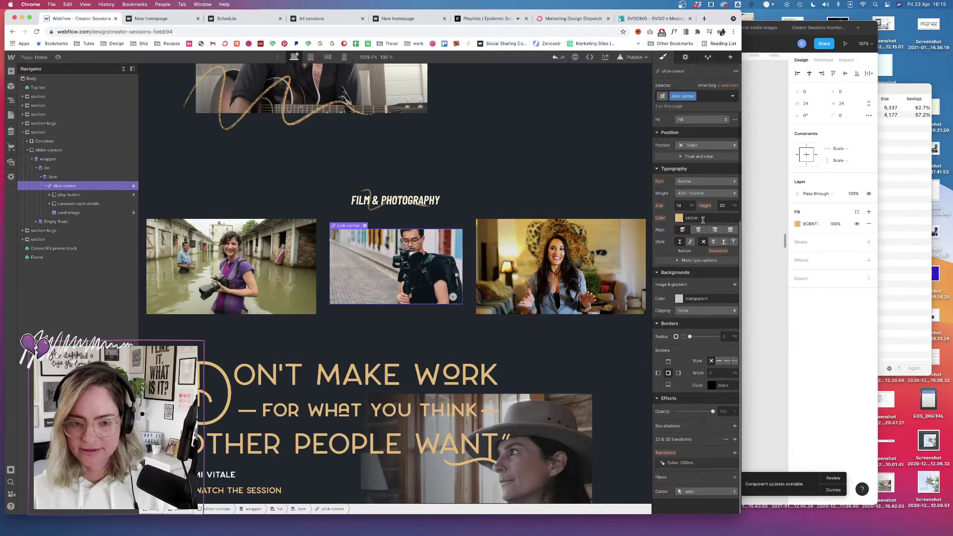
- Replace the link block's slick-center class with the existing carousel-card class
{"action": "left_click", "coordinate": [706, 96]}
{"action": "type", "text": "carou"}
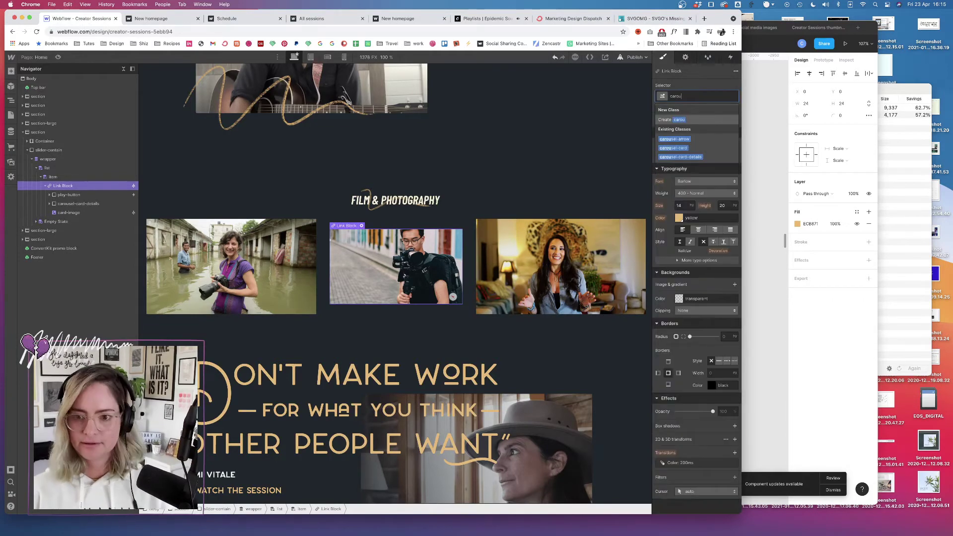
{"action": "left_click", "coordinate": [686, 148]}
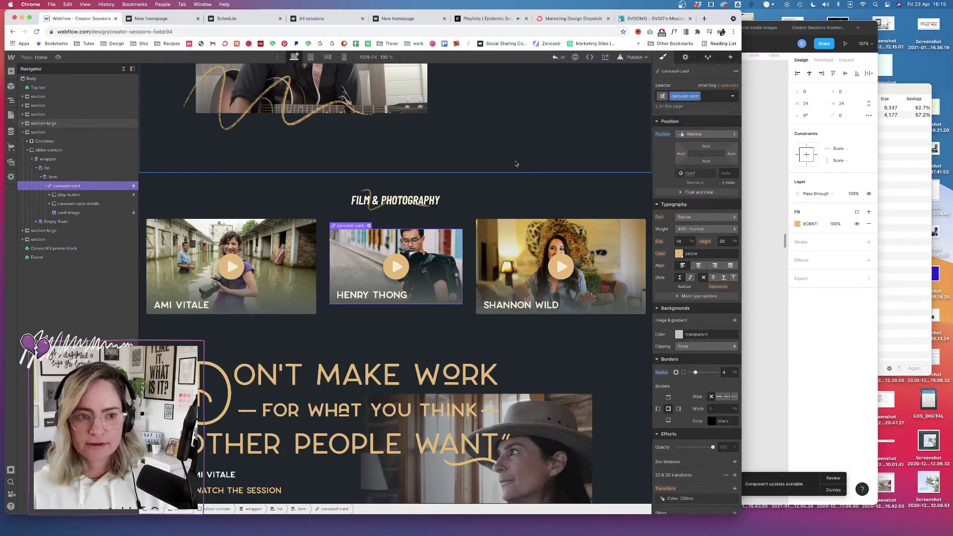
- Widen the browser window and resize the inspector pane to examine the published Music carousel at different page widths
{"action": "left_click", "coordinate": [159, 19]}
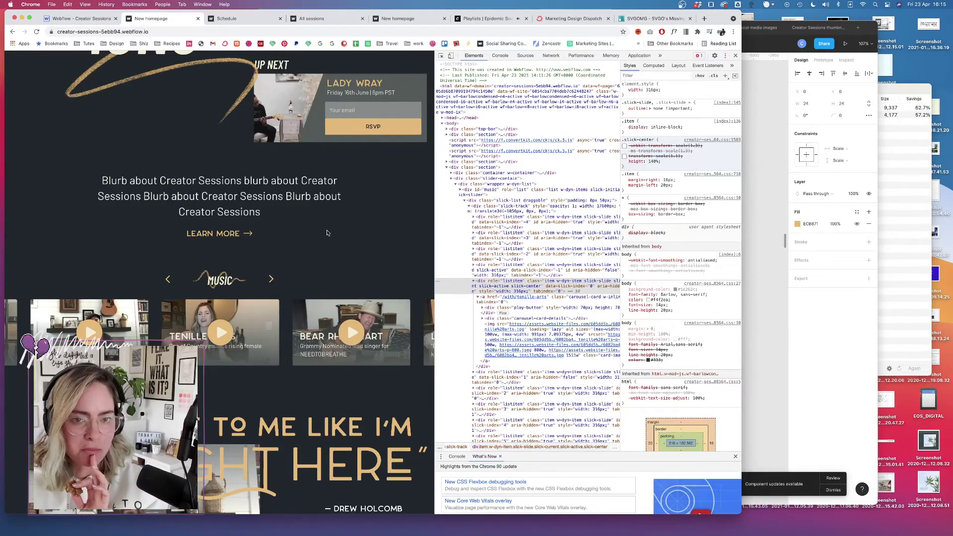
{"action": "scroll", "coordinate": [326, 233], "scroll_direction": "up", "scroll_amount": 10}
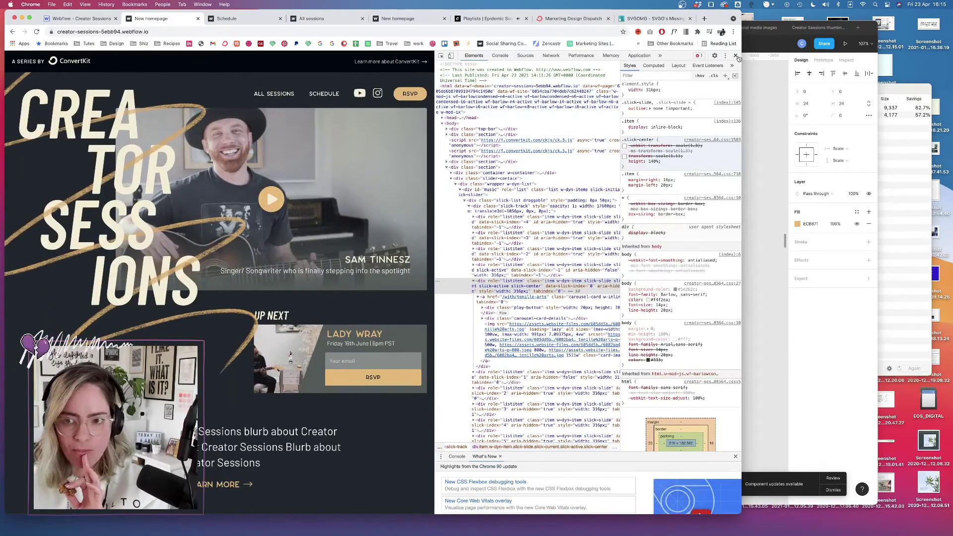
{"action": "left_click_drag", "start_coordinate": [741, 66], "coordinate": [937, 66]}
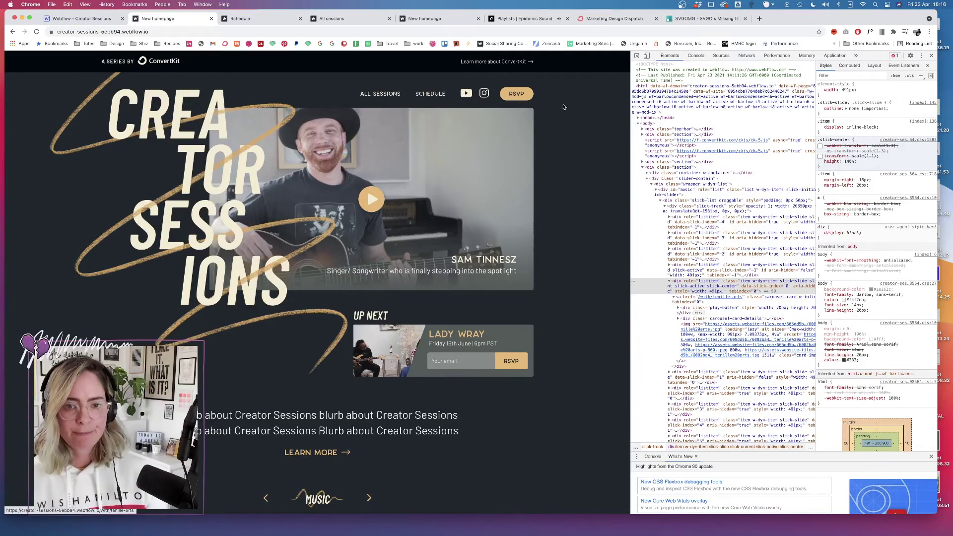
{"action": "scroll", "coordinate": [534, 276], "scroll_direction": "down", "scroll_amount": 5}
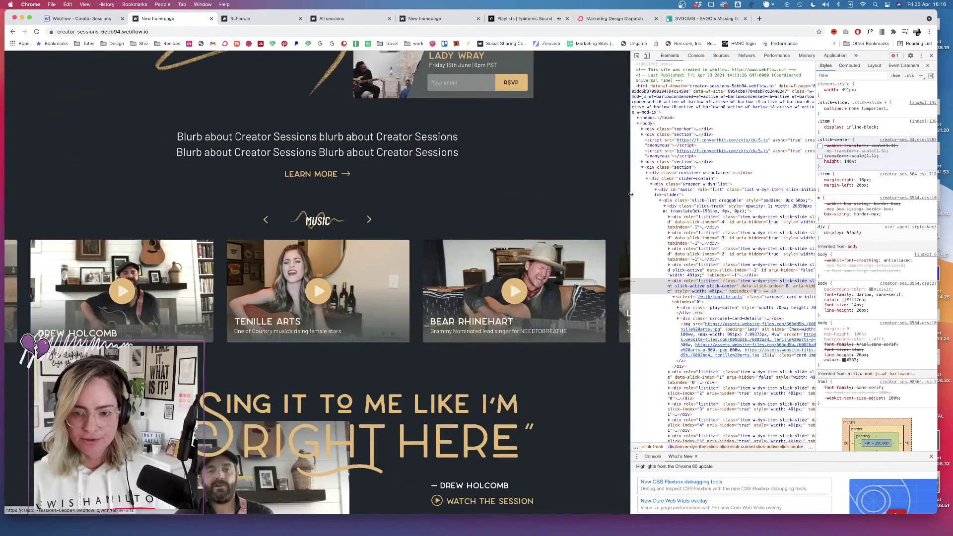
{"action": "left_click_drag", "start_coordinate": [631, 194], "coordinate": [401, 170]}
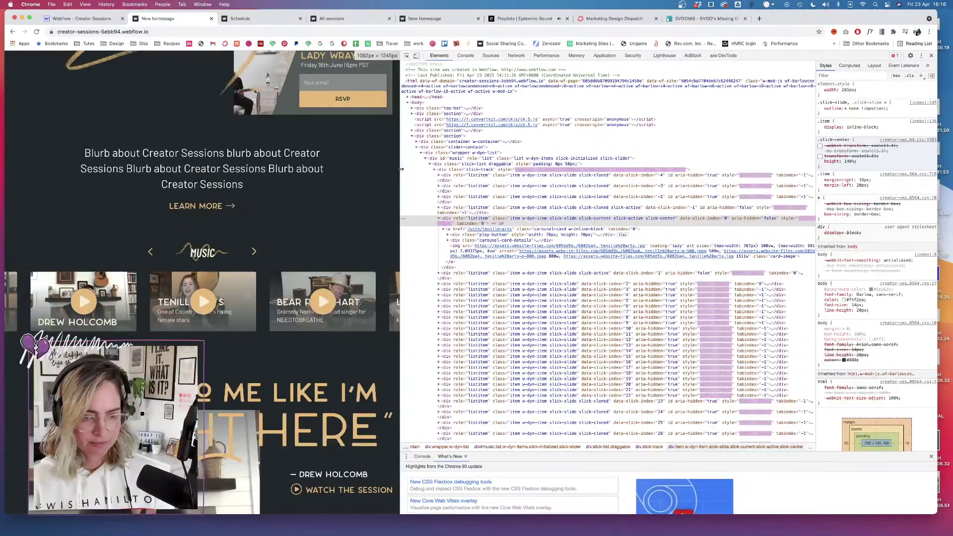
{"action": "left_click_drag", "start_coordinate": [487, 191], "coordinate": [501, 194]}
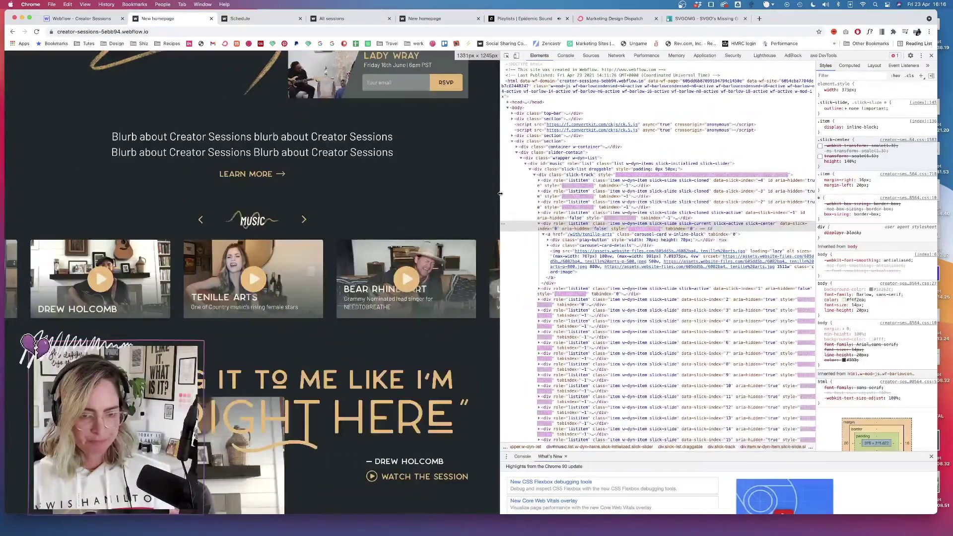
{"action": "mouse_move", "coordinate": [501, 194]}
{"action": "left_mouse_down"}
{"action": "mouse_move", "coordinate": [588, 215]}
{"action": "mouse_move", "coordinate": [497, 208]}
{"action": "left_mouse_up"}
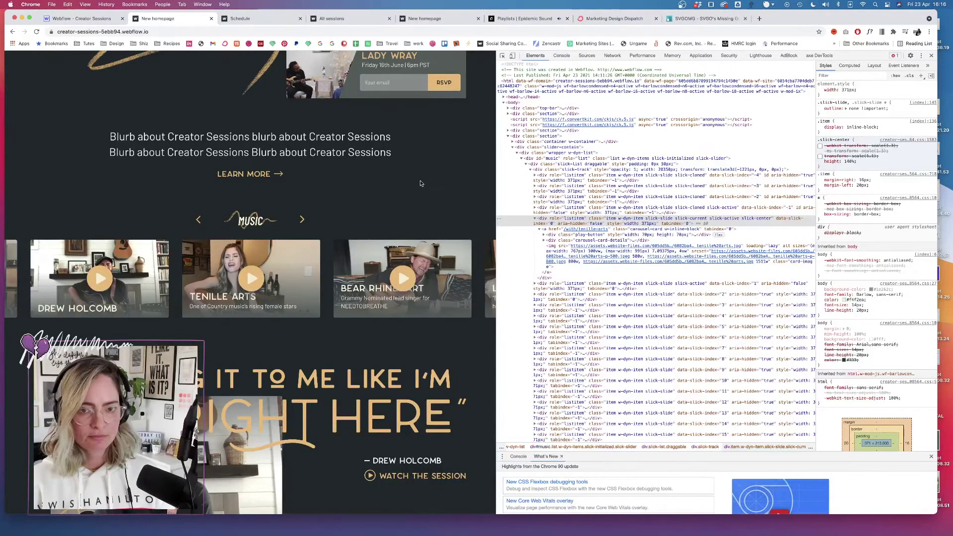
{"action": "left_click", "coordinate": [94, 19]}
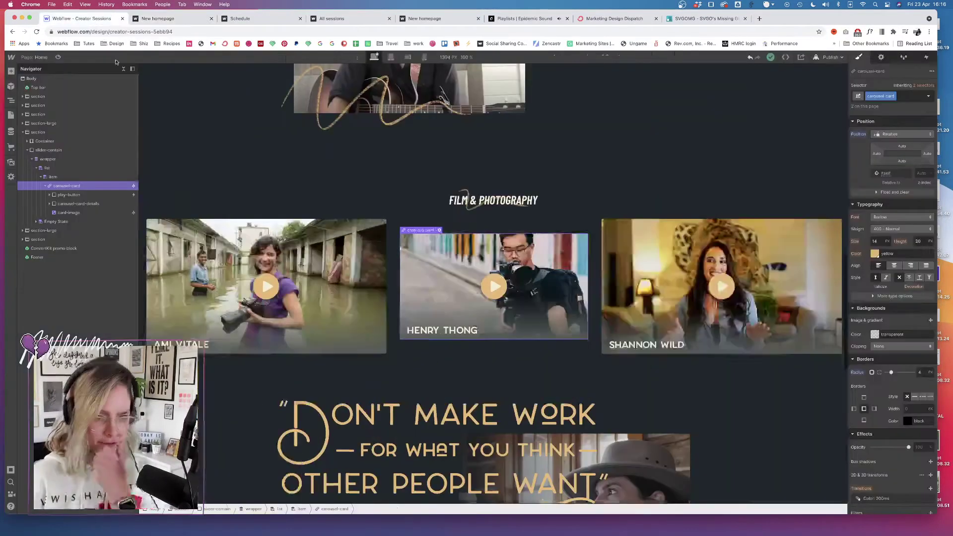
{"action": "left_click", "coordinate": [171, 19]}
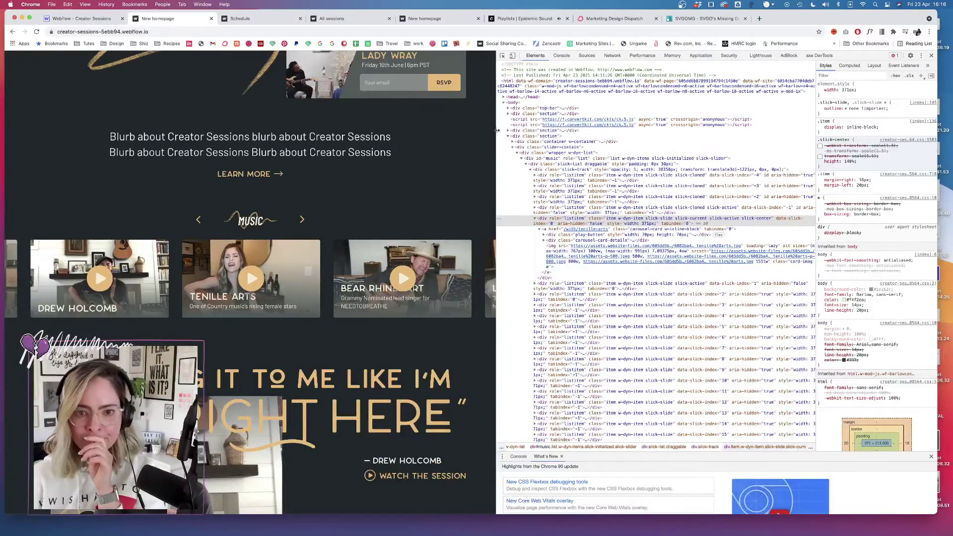
{"action": "left_click_drag", "start_coordinate": [497, 132], "coordinate": [628, 159]}
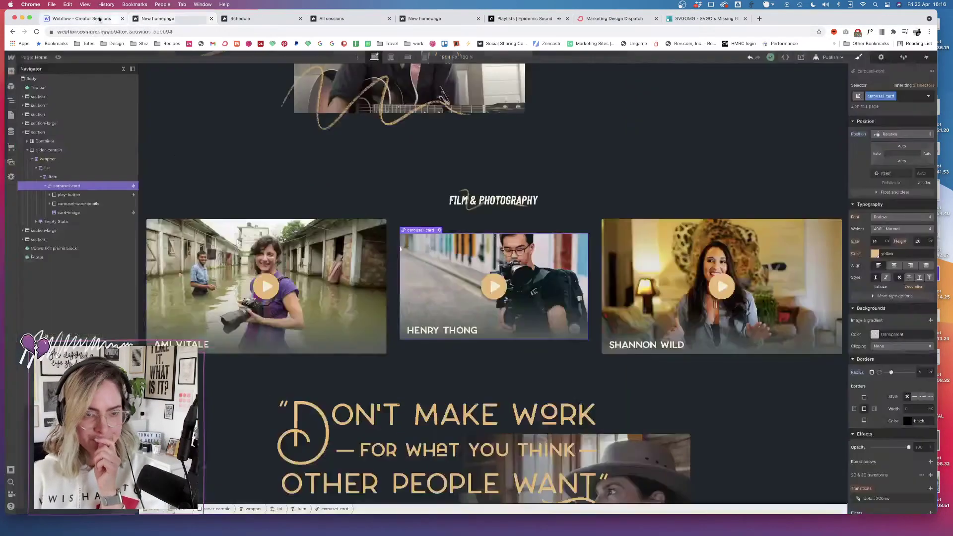
- Review the size settings of the card-image and carousel-card elements in the Webflow Designer's Film & Photography slider
{"action": "left_click", "coordinate": [90, 19]}
{"action": "left_click", "coordinate": [641, 235]}
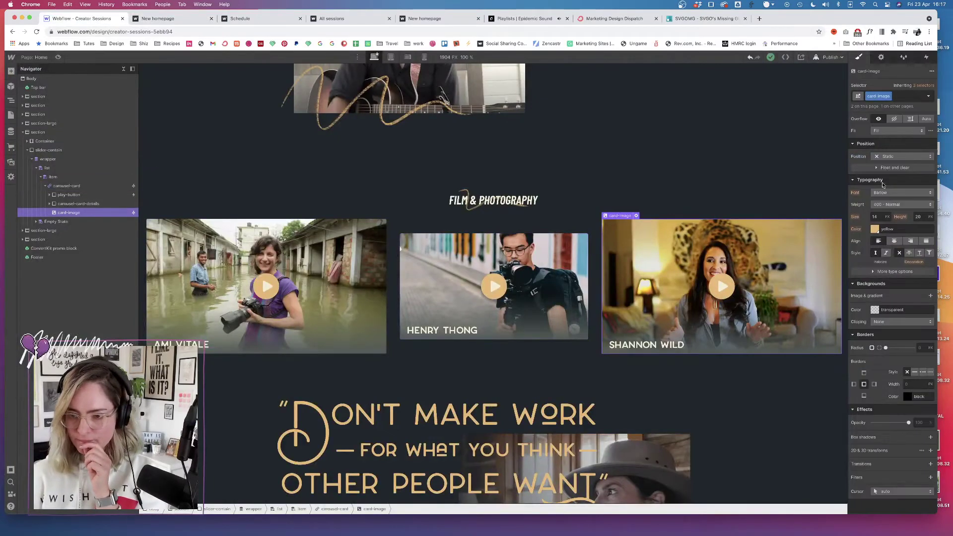
{"action": "scroll", "coordinate": [863, 211], "scroll_direction": "up", "scroll_amount": 1}
{"action": "scroll", "coordinate": [864, 211], "scroll_direction": "up", "scroll_amount": 3}
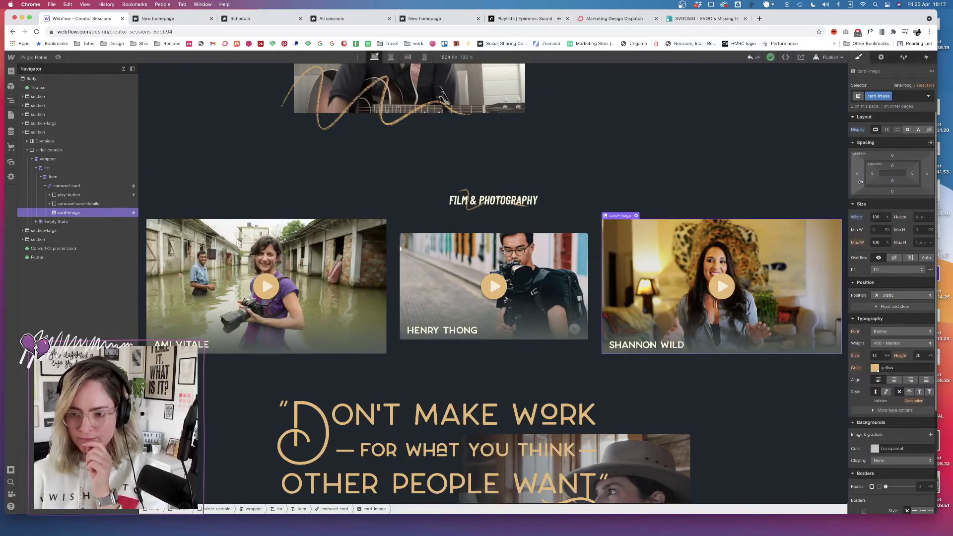
{"action": "left_click", "coordinate": [71, 187]}
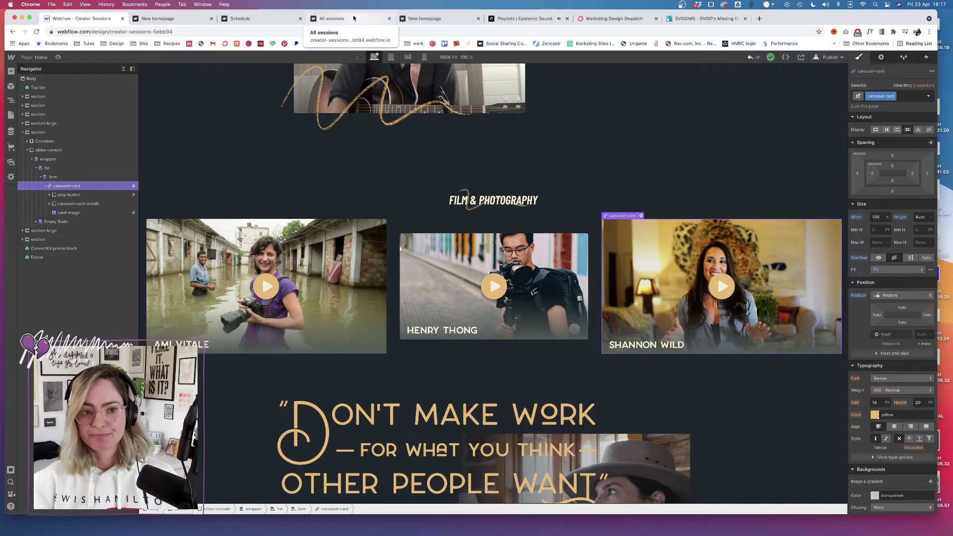
- Inspect the third Music carousel card's image on the published homepage to check its rendered size
{"action": "left_click", "coordinate": [157, 18]}
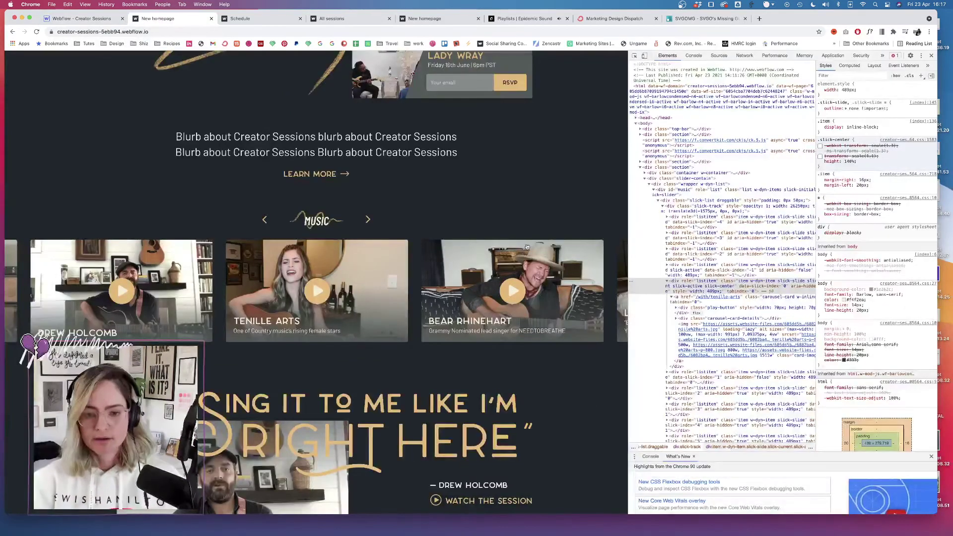
{"action": "right_click", "coordinate": [586, 262]}
{"action": "left_click", "coordinate": [604, 408]}
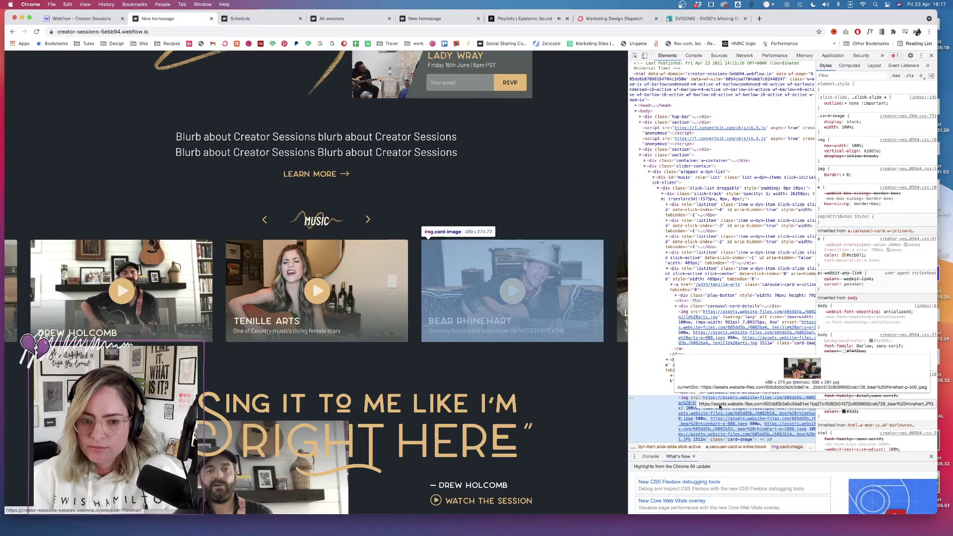
- Set the carousel-card class's minimum height to 280 px in the Webflow Designer
{"action": "left_click", "coordinate": [75, 24]}
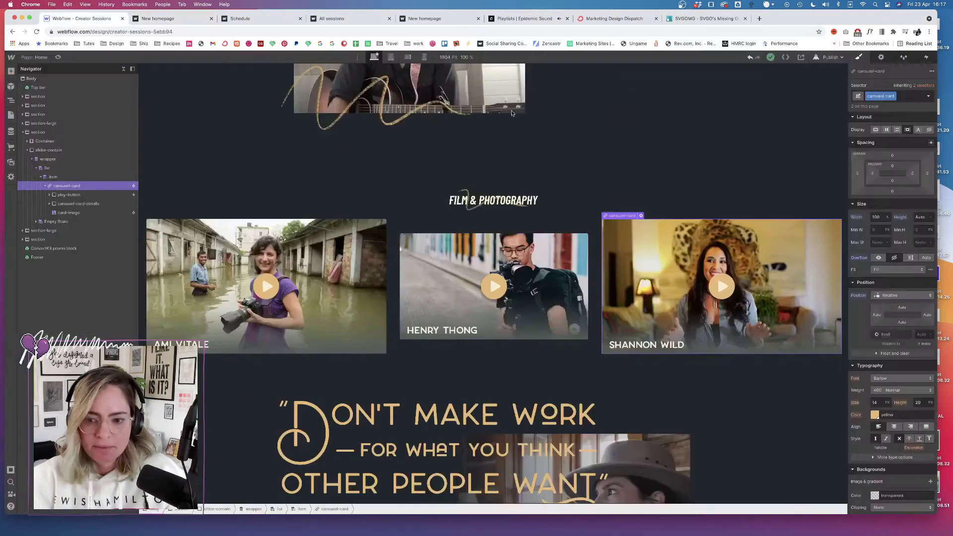
{"action": "left_click", "coordinate": [921, 230]}
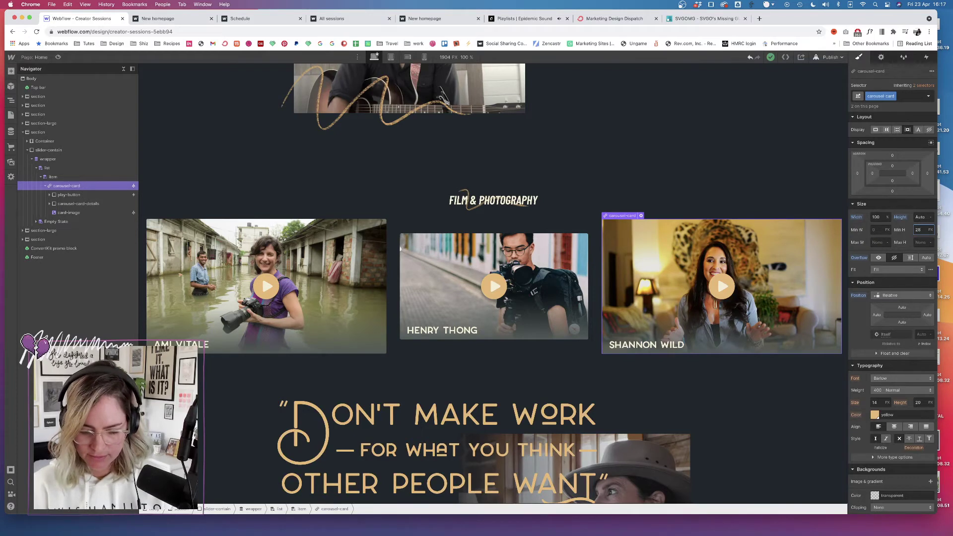
{"action": "key", "text": "Tab"}
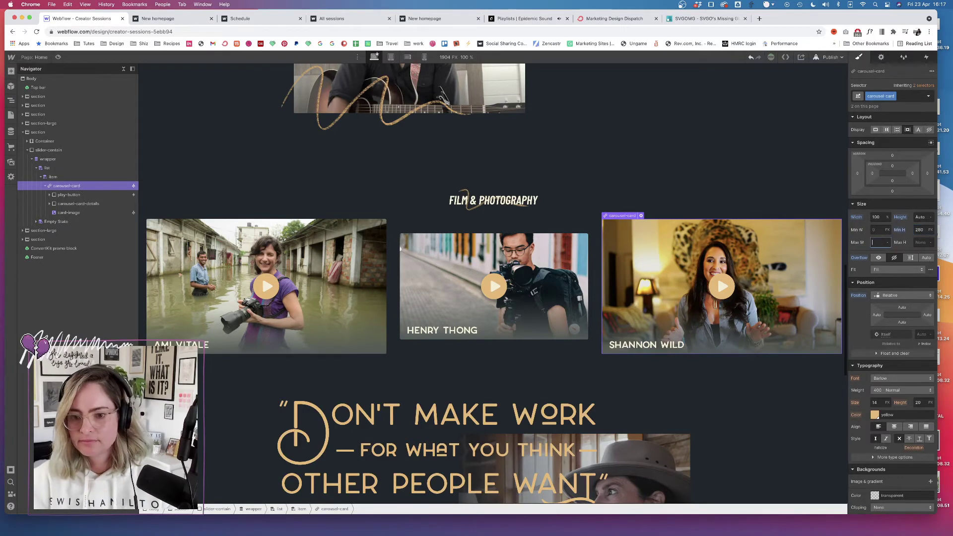
- Publish the site to its webflow.io subdomain and open the refreshed live homepage at the Music carousel
{"action": "left_click", "coordinate": [828, 58]}
{"action": "left_click", "coordinate": [812, 150]}
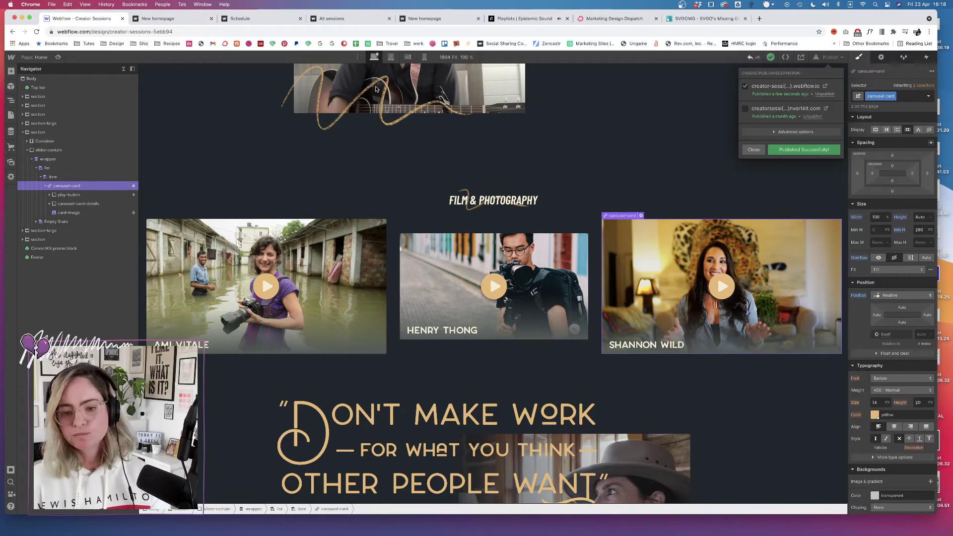
{"action": "left_click", "coordinate": [825, 88]}
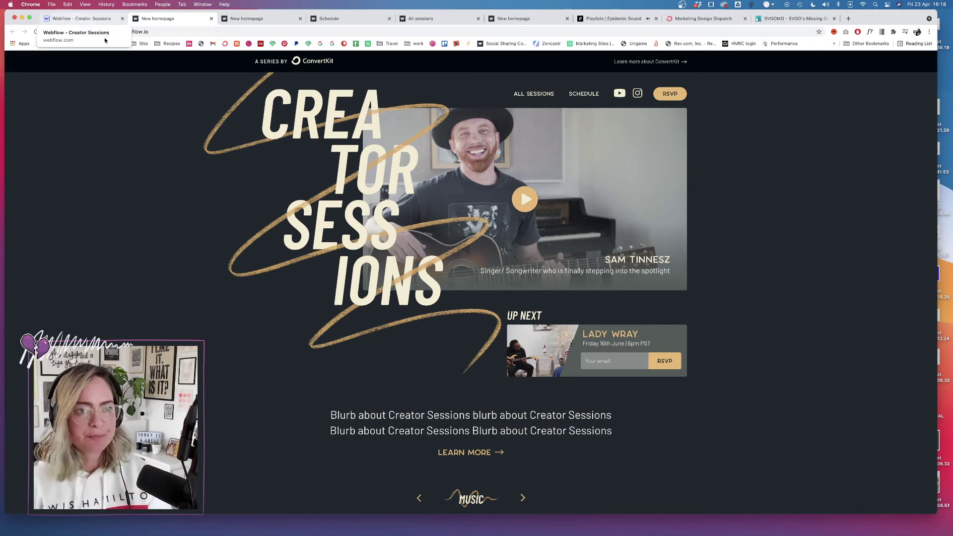
{"action": "left_click", "coordinate": [37, 31]}
{"action": "scroll", "coordinate": [338, 240], "scroll_direction": "down", "scroll_amount": 10}
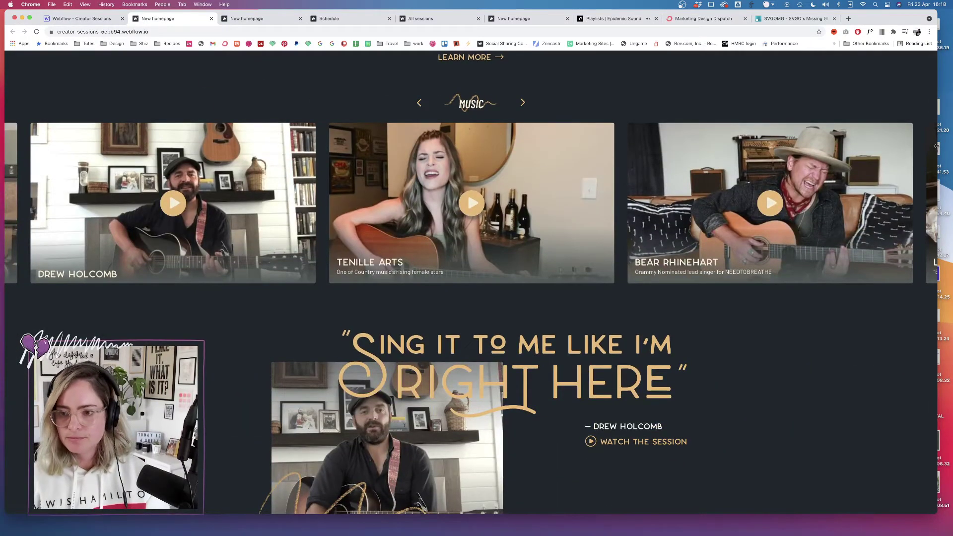
- Narrow the browser window to see how the Music carousel cards scale on the published homepage
{"action": "left_click_drag", "start_coordinate": [937, 147], "coordinate": [603, 186]}
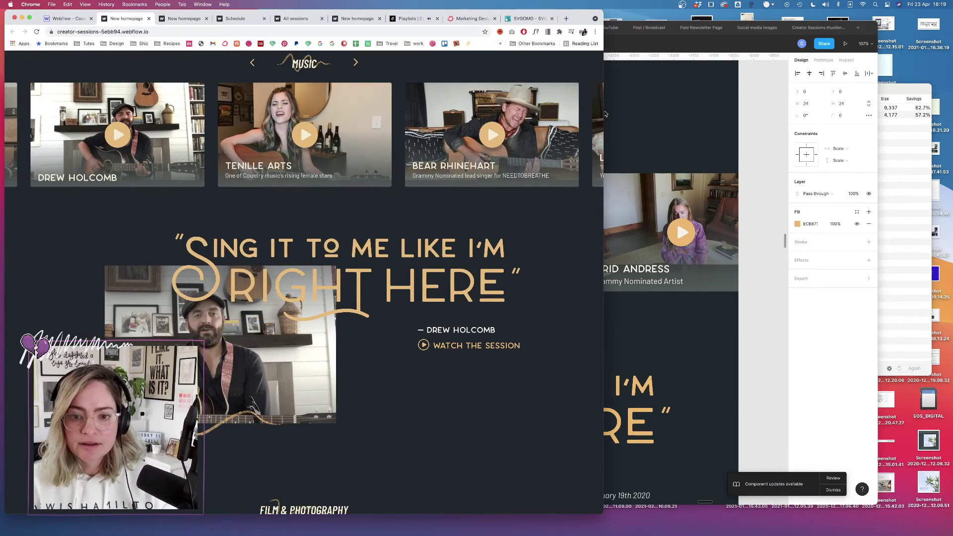
{"action": "mouse_move", "coordinate": [604, 114]}
{"action": "left_mouse_down"}
{"action": "mouse_move", "coordinate": [432, 113]}
{"action": "mouse_move", "coordinate": [612, 114]}
{"action": "left_mouse_up"}
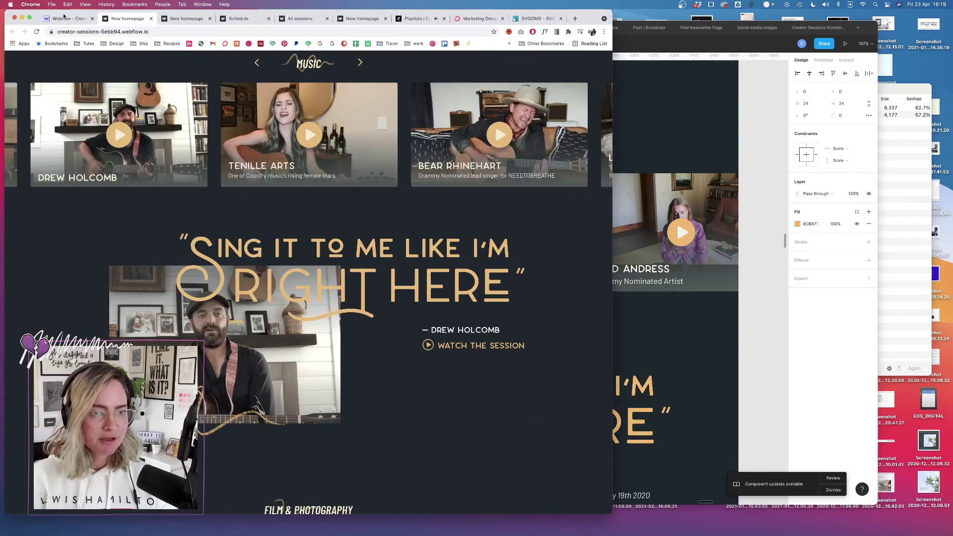
- In the Webflow Designer, try a 100% height on the Film & Photography slider's card-image class, and reset it
{"action": "left_click", "coordinate": [65, 18]}
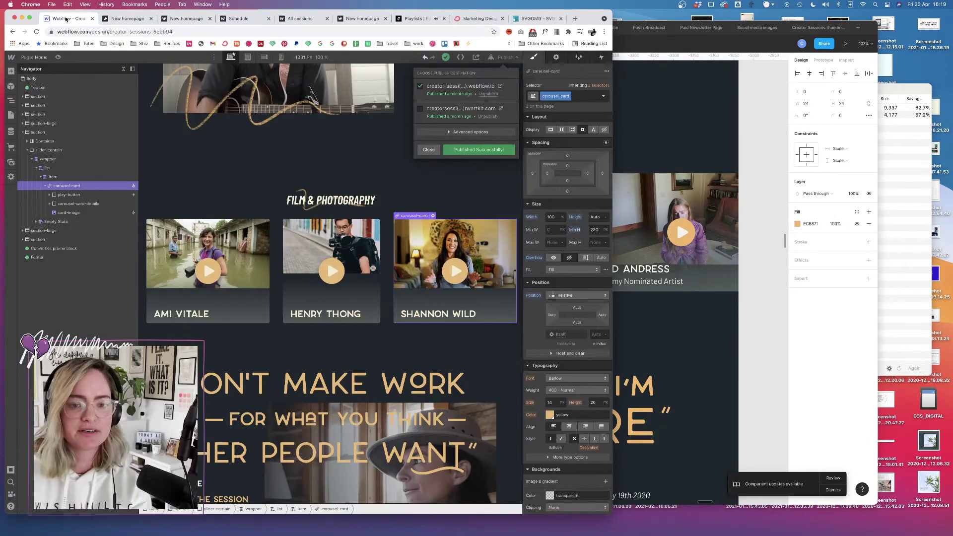
{"action": "left_click", "coordinate": [74, 212]}
{"action": "left_click", "coordinate": [78, 215]}
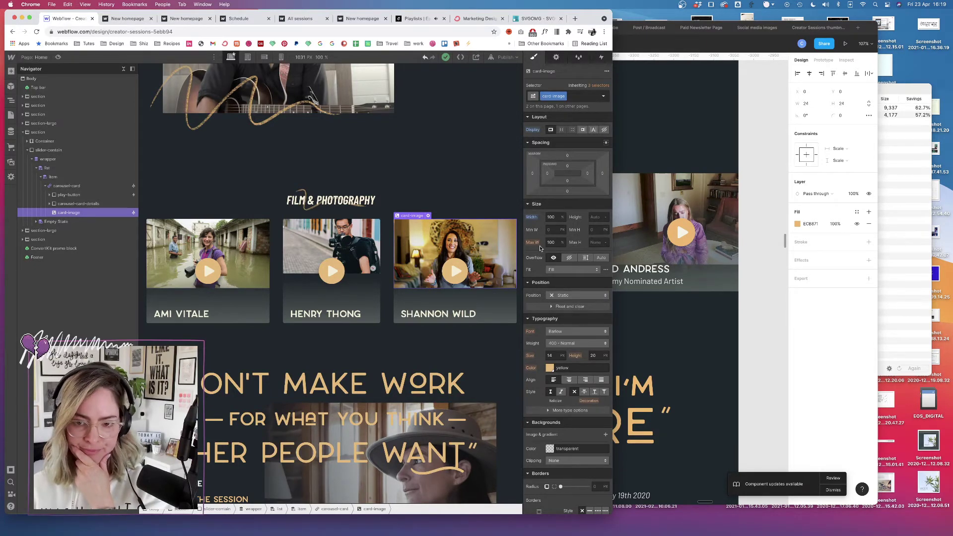
{"action": "left_click", "coordinate": [600, 217]}
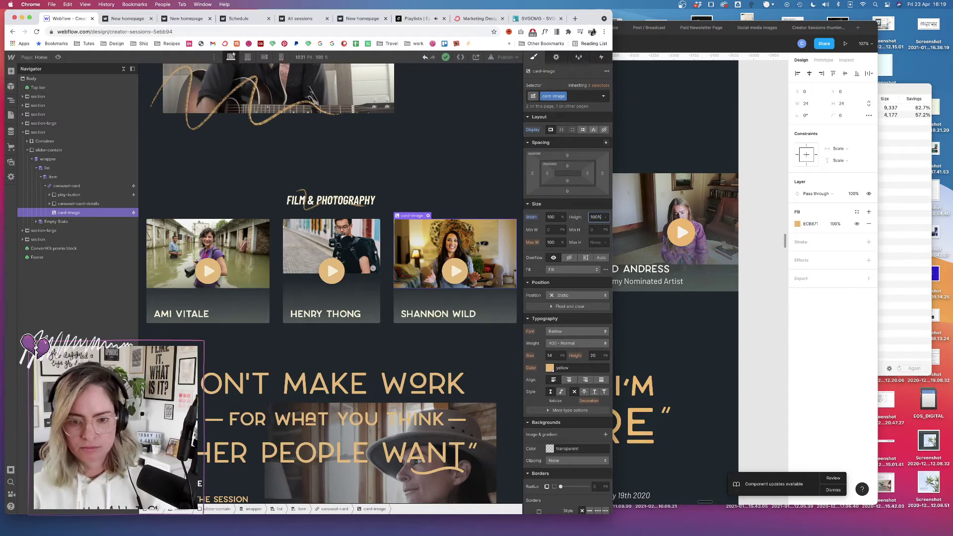
{"action": "type", "text": "100%"}
{"action": "key", "text": "Tab"}
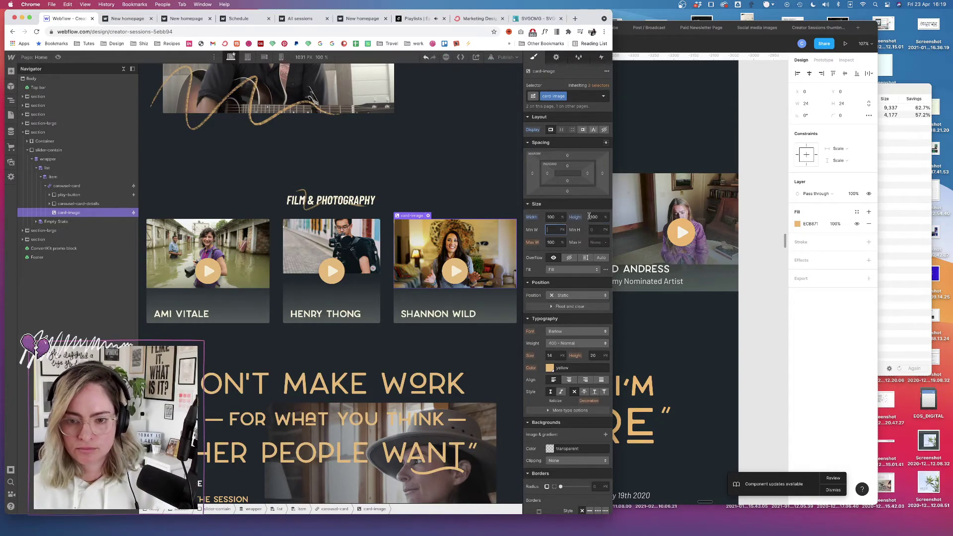
{"action": "left_click", "coordinate": [532, 217], "text": "alt"}
{"action": "key", "text": "super+z"}
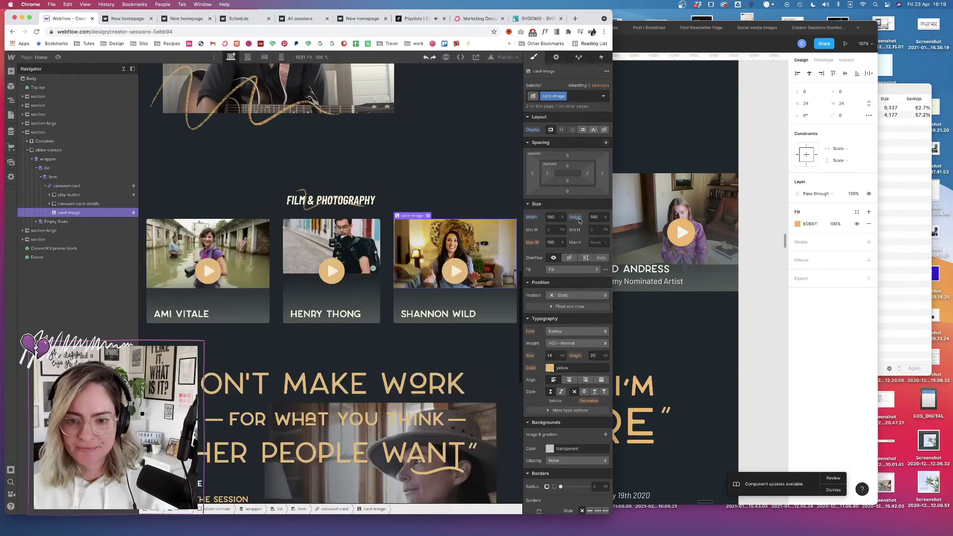
{"action": "left_click", "coordinate": [576, 217], "text": "alt"}
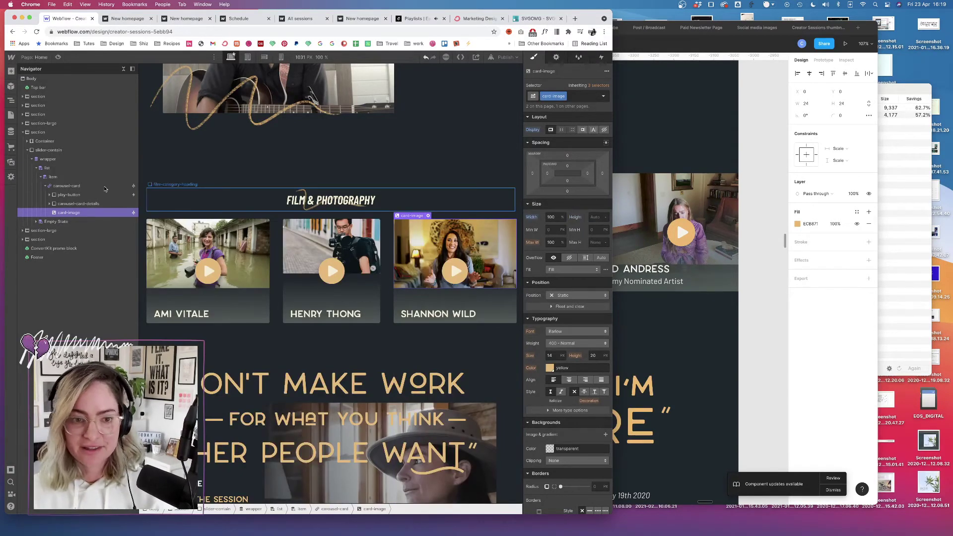
- Bind the carousel-card link block's background image to the Screenshot field of the Sessions collection
{"action": "left_click", "coordinate": [78, 187]}
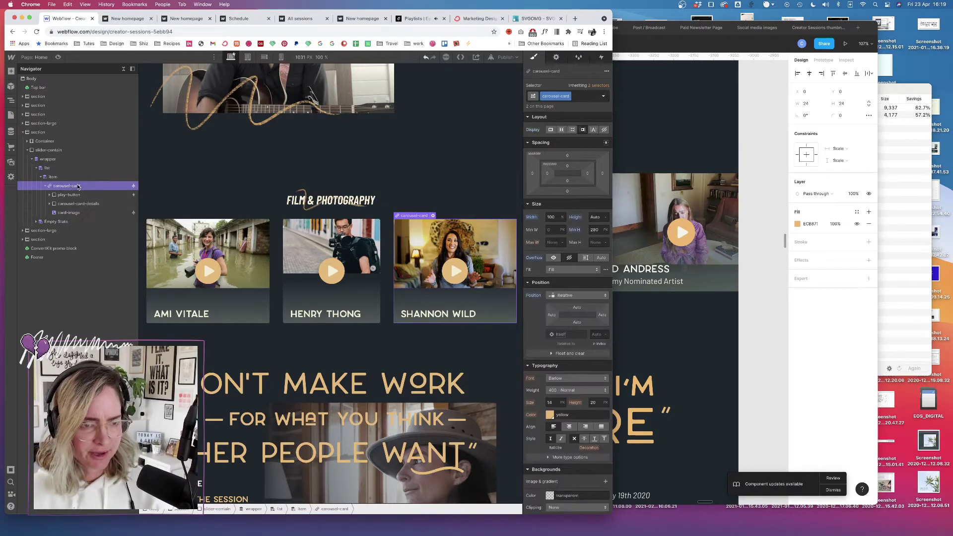
{"action": "scroll", "coordinate": [539, 372], "scroll_direction": "down", "scroll_amount": 4}
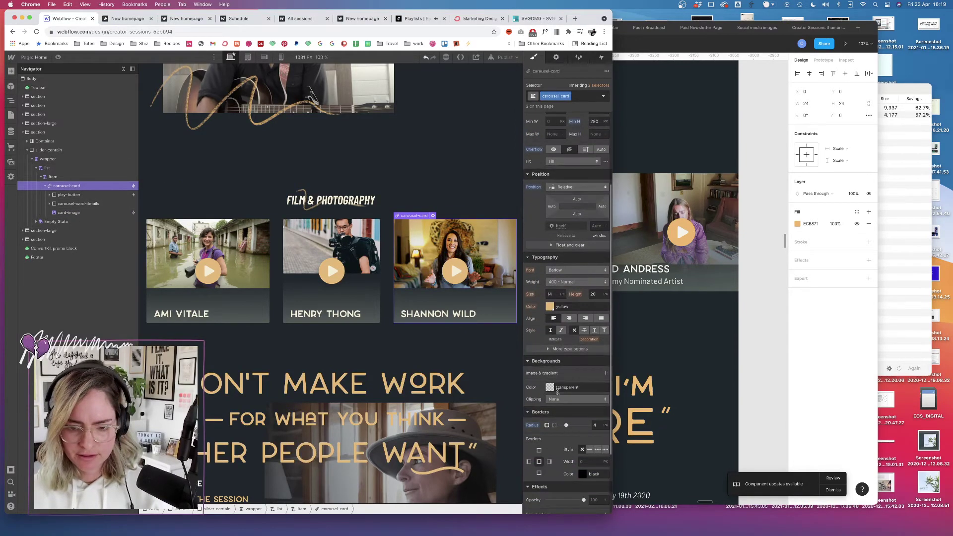
{"action": "left_click", "coordinate": [556, 57]}
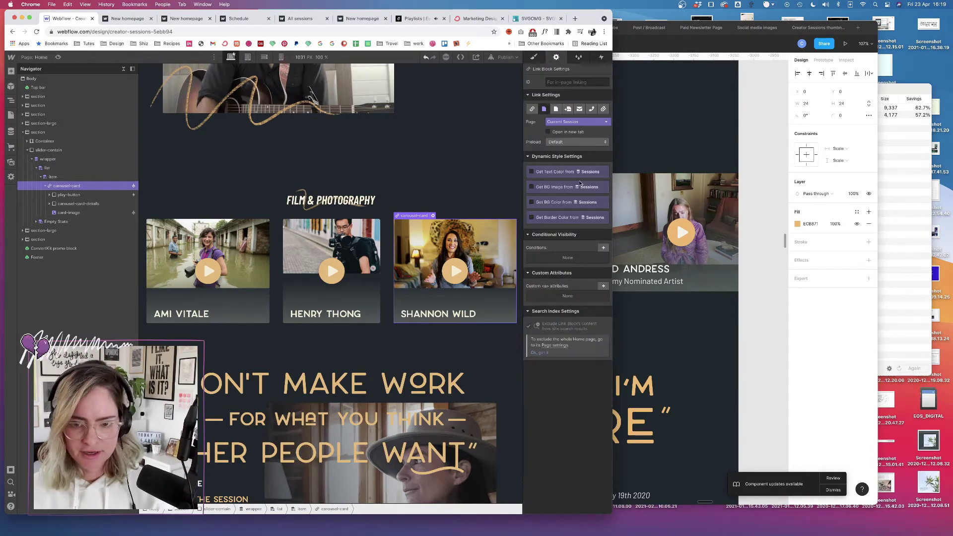
{"action": "left_click", "coordinate": [531, 187]}
{"action": "left_click", "coordinate": [561, 200]}
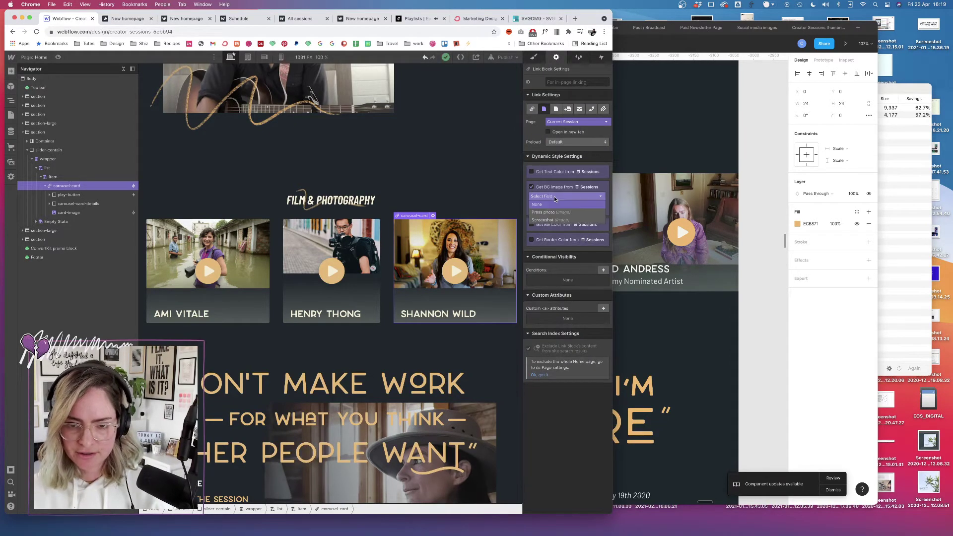
{"action": "left_click", "coordinate": [546, 220]}
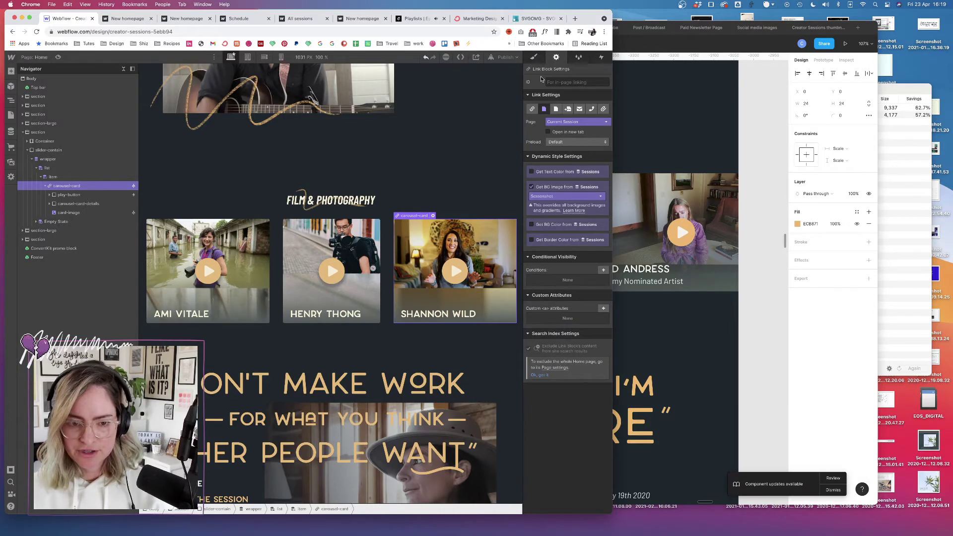
- Add a background image layer to the carousel-card class with Cover size, centered position and no tiling
{"action": "left_click", "coordinate": [536, 60]}
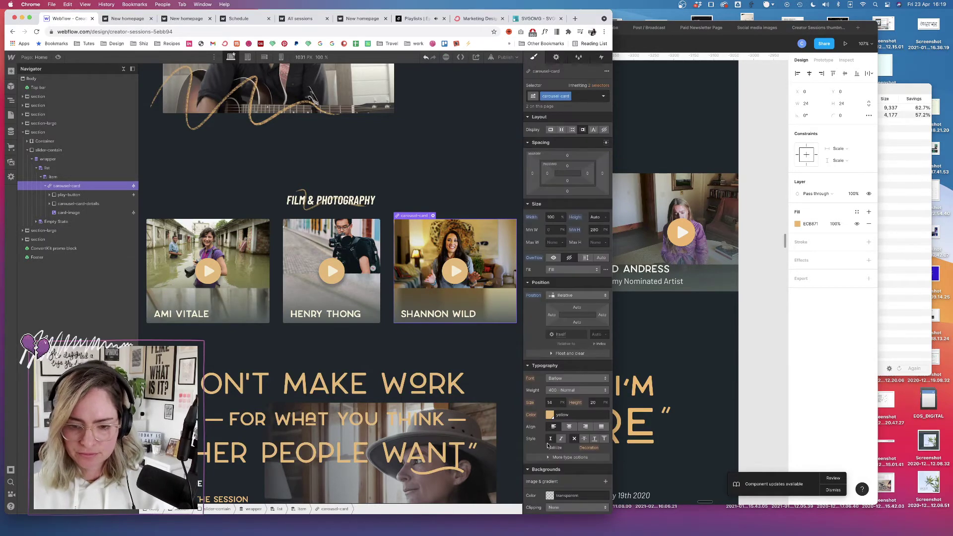
{"action": "scroll", "coordinate": [548, 445], "scroll_direction": "down", "scroll_amount": 3}
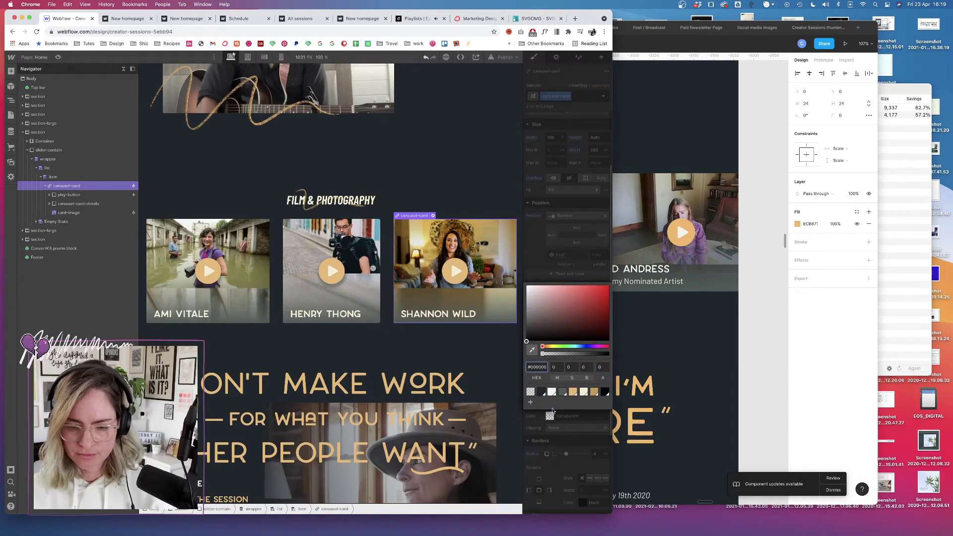
{"action": "left_click", "coordinate": [540, 426]}
{"action": "left_click", "coordinate": [606, 402]}
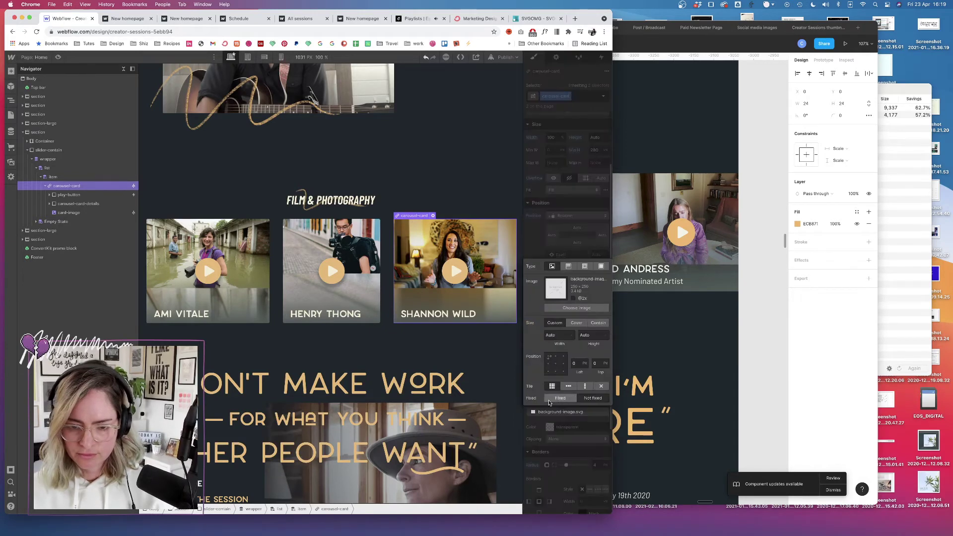
{"action": "left_click", "coordinate": [579, 323]}
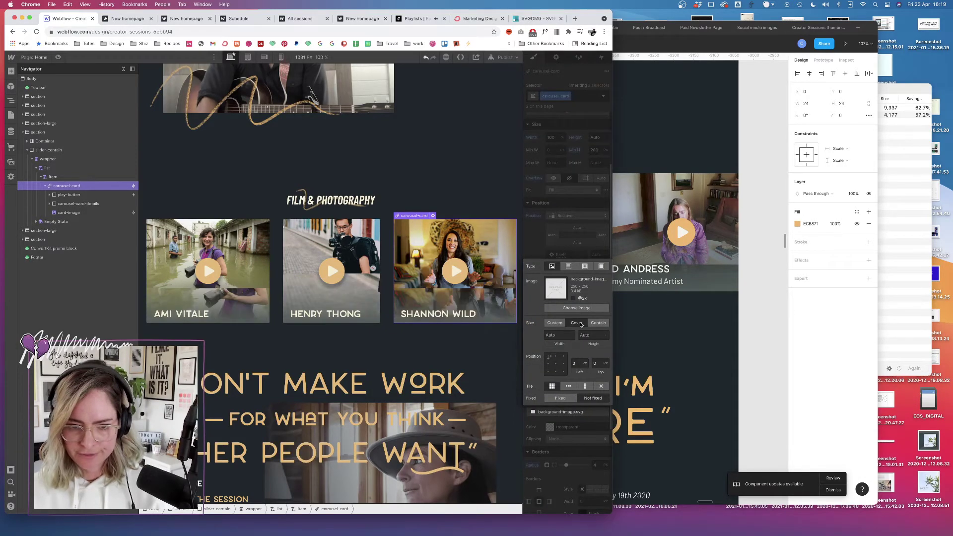
{"action": "left_click", "coordinate": [556, 363]}
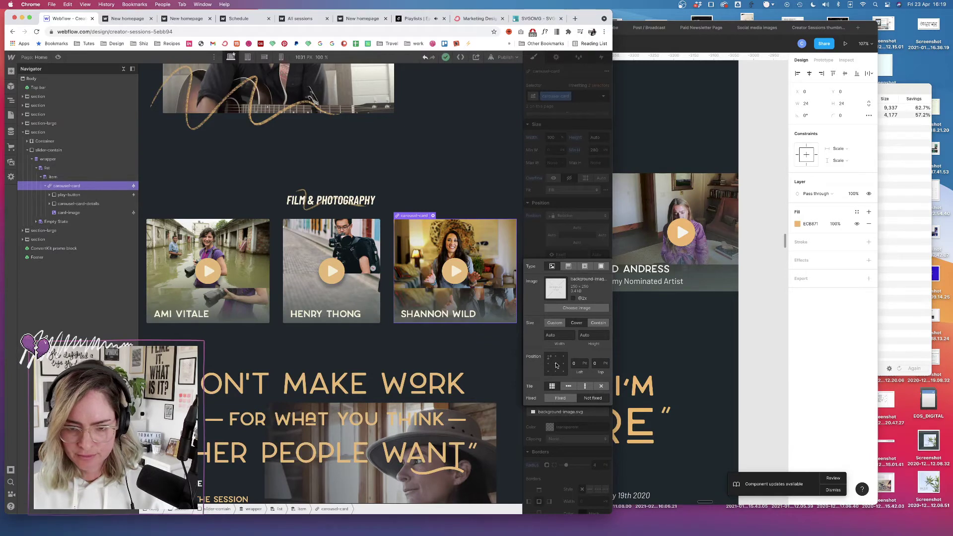
{"action": "left_click", "coordinate": [601, 386]}
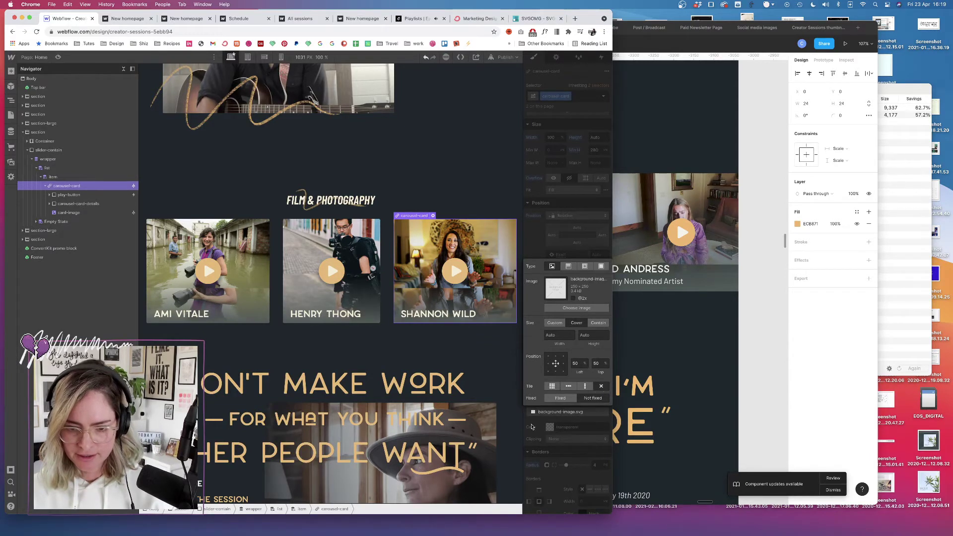
{"action": "key", "text": "Escape"}
- Try deleting the card-image element from the Film & Photography carousel card, and undo the deletion
{"action": "left_click", "coordinate": [76, 213]}
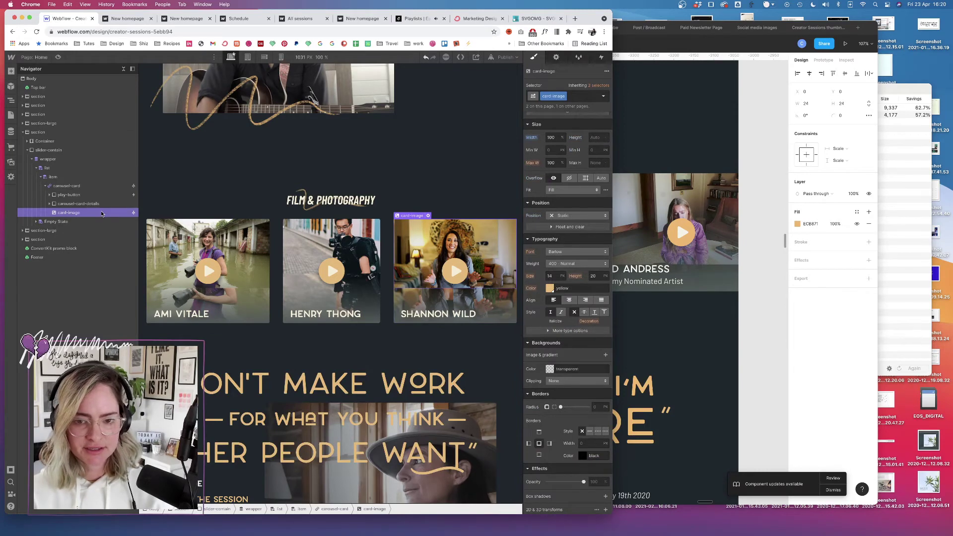
{"action": "key", "text": "Delete"}
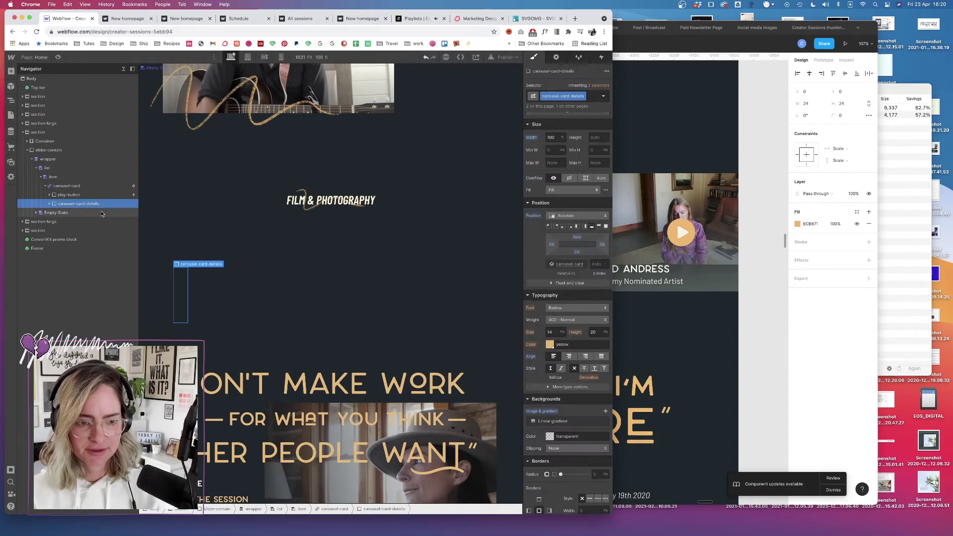
{"action": "key", "text": "super+z"}
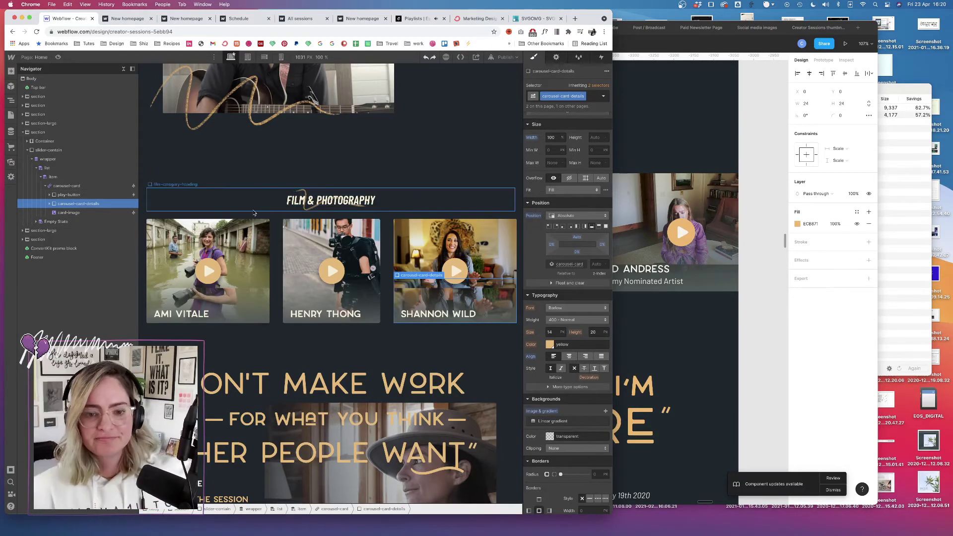
- Try hiding the card-image element with a display setting of none, and set it back to block
{"action": "left_click", "coordinate": [75, 187]}
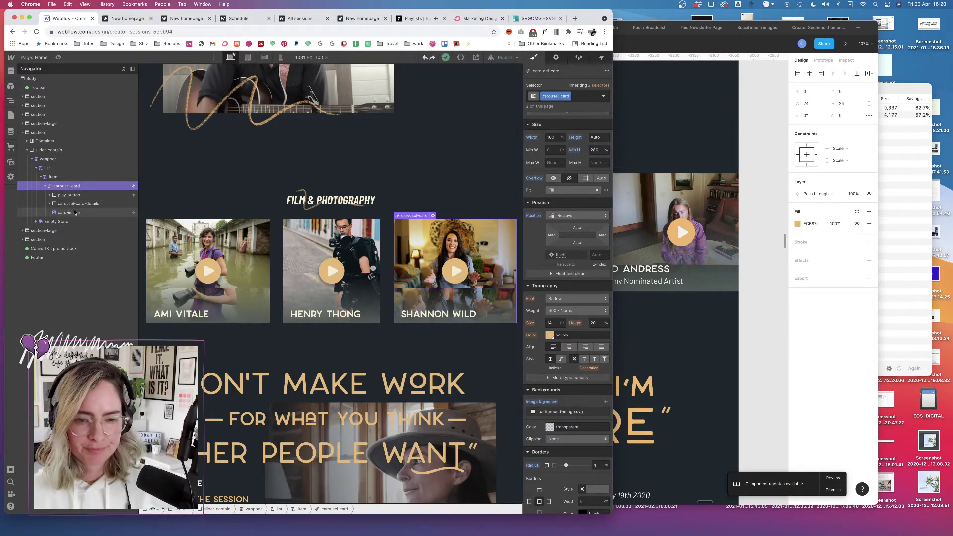
{"action": "left_click", "coordinate": [74, 213]}
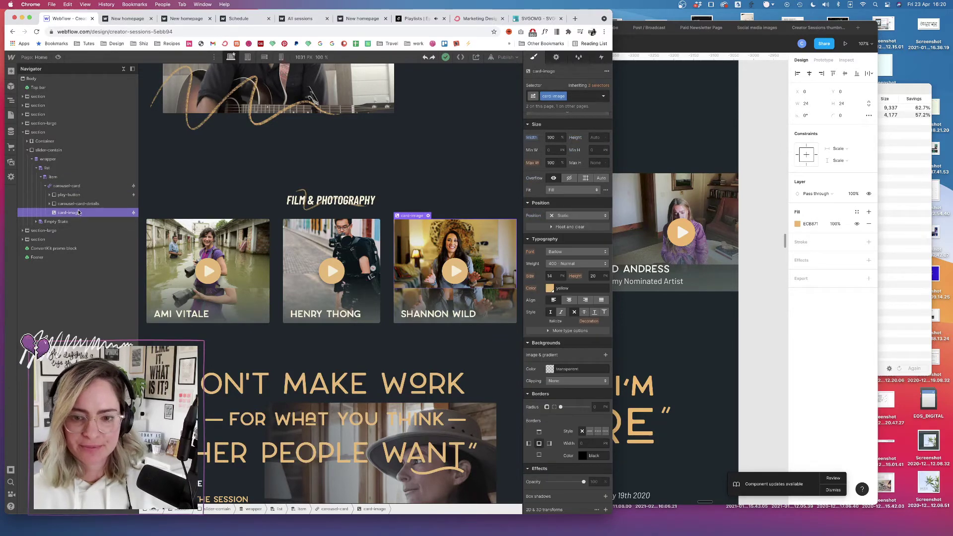
{"action": "scroll", "coordinate": [554, 376], "scroll_direction": "down", "scroll_amount": 3}
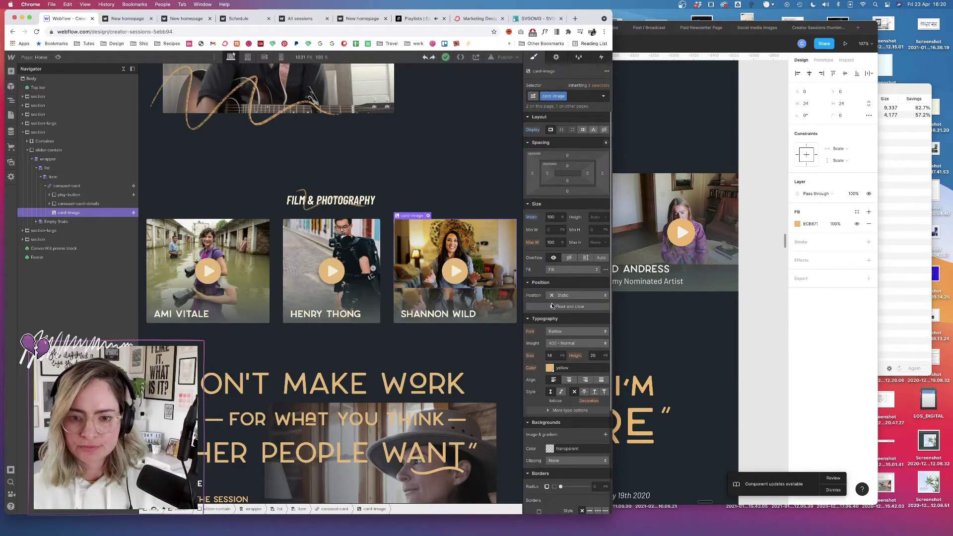
{"action": "scroll", "coordinate": [553, 286], "scroll_direction": "up", "scroll_amount": 5}
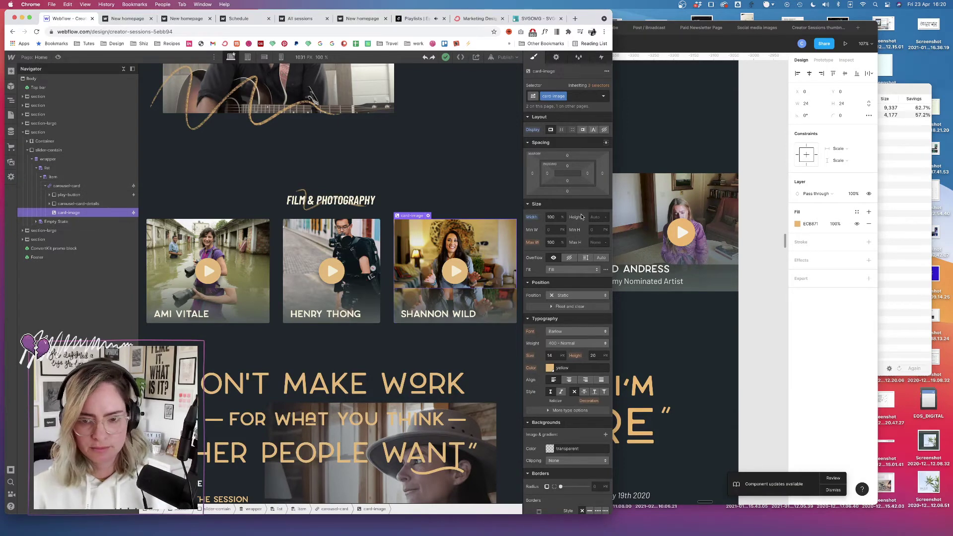
{"action": "left_click", "coordinate": [604, 129]}
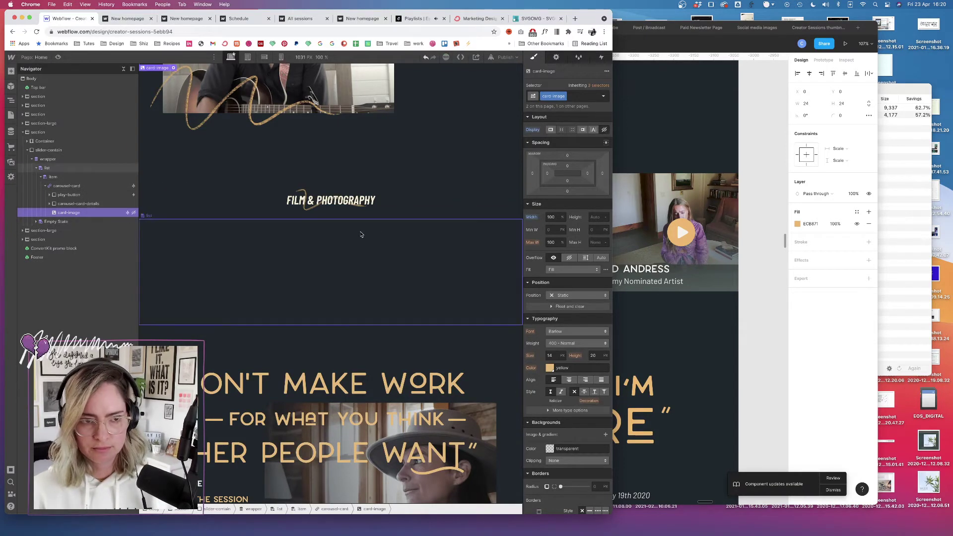
{"action": "left_click", "coordinate": [551, 129]}
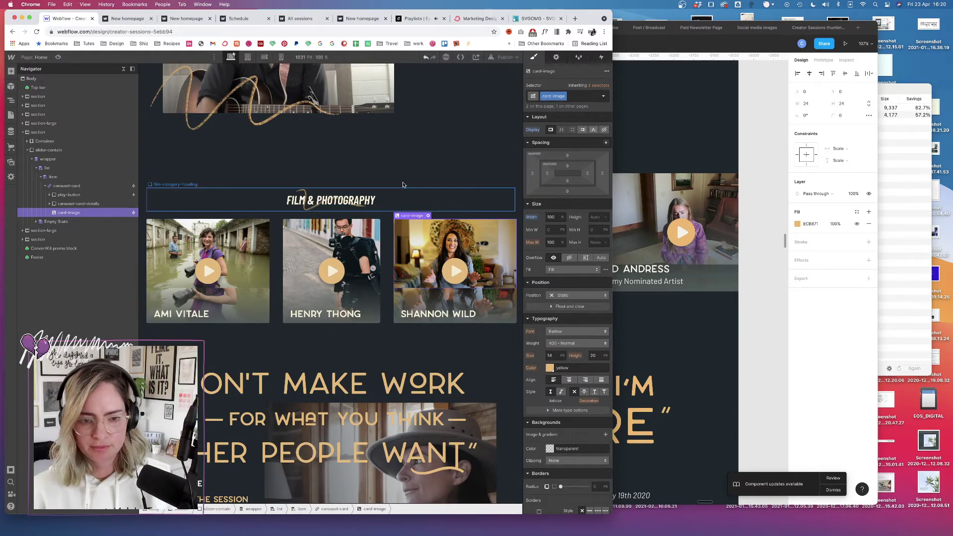
- Delete the card-image element from the carousel-card in the Film & Photography slider
{"action": "left_click", "coordinate": [78, 186]}
{"action": "left_click", "coordinate": [75, 213]}
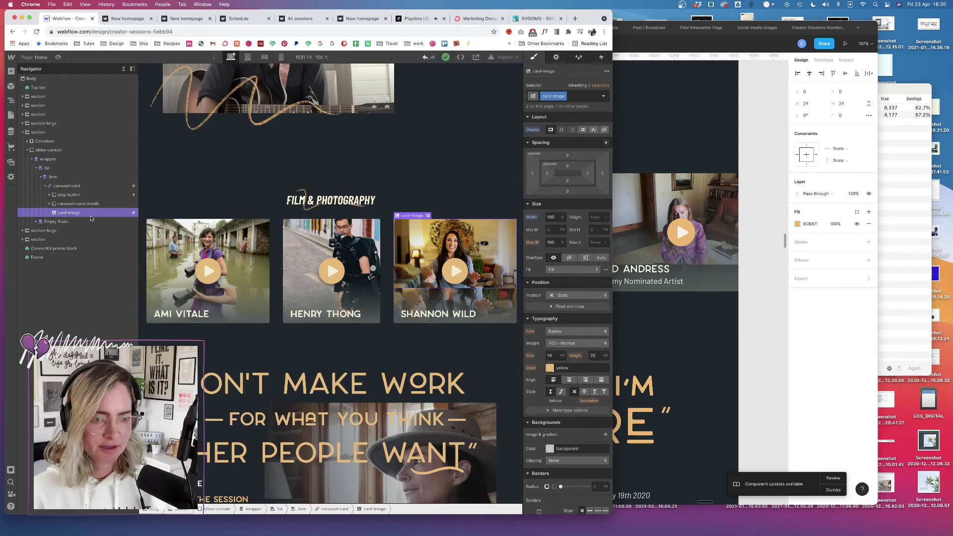
{"action": "key", "text": "Delete"}
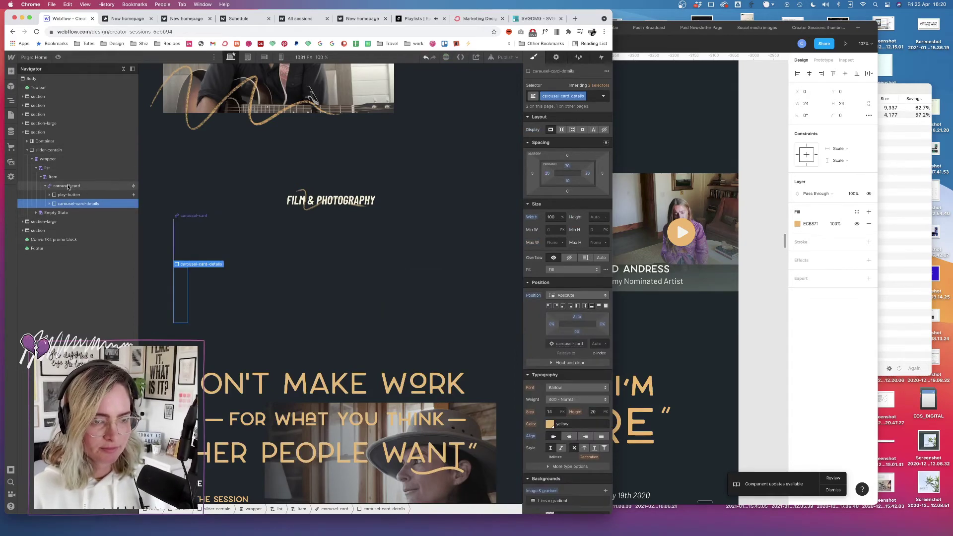
- Publish the site to its webflow.io subdomain and check the Film & Photography cards on the refreshed live homepage
{"action": "left_click", "coordinate": [506, 57]}
{"action": "left_click", "coordinate": [496, 154]}
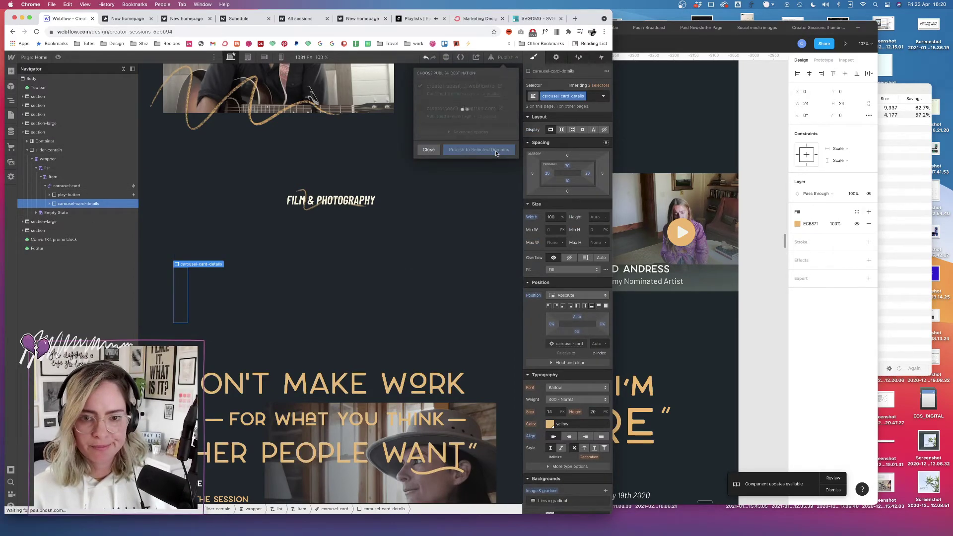
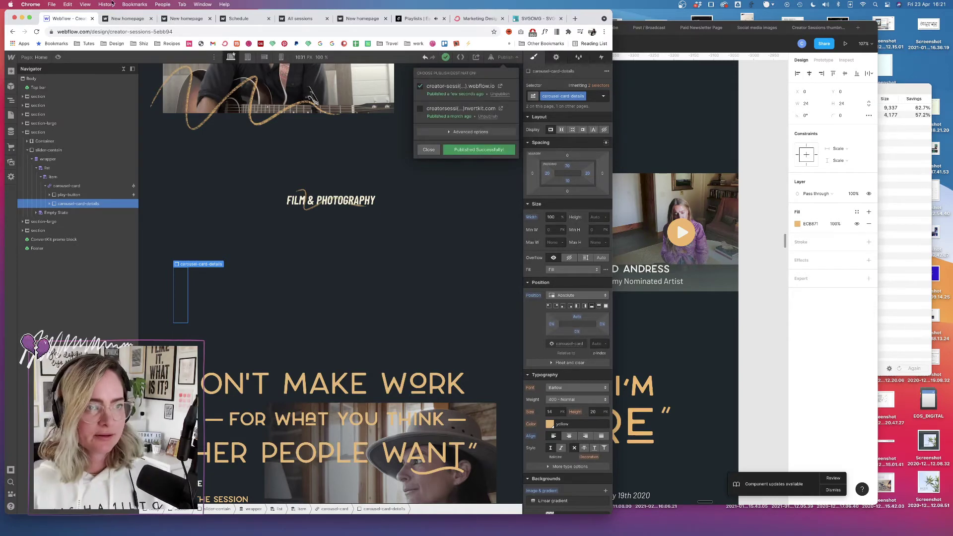
{"action": "left_click", "coordinate": [124, 18]}
{"action": "left_click", "coordinate": [35, 32]}
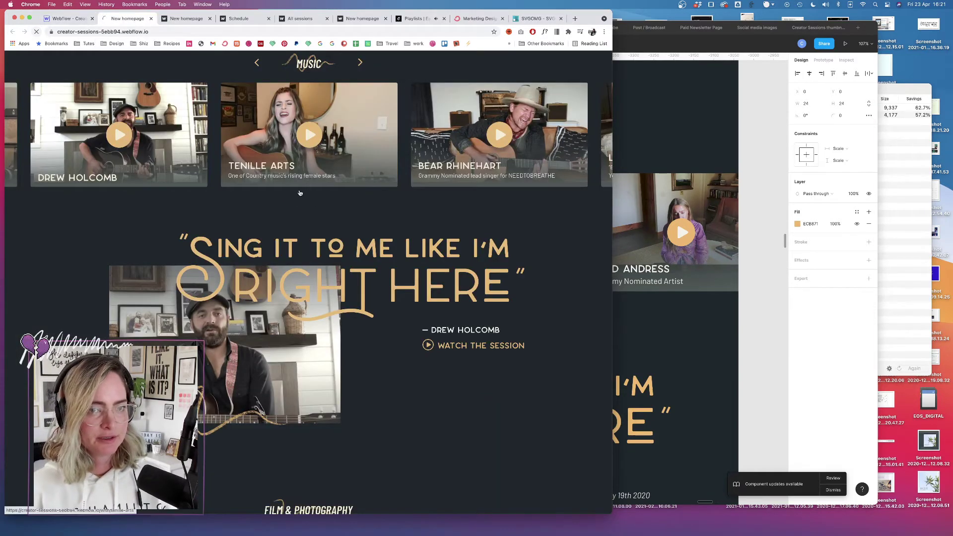
{"action": "scroll", "coordinate": [400, 373], "scroll_direction": "down", "scroll_amount": 8}
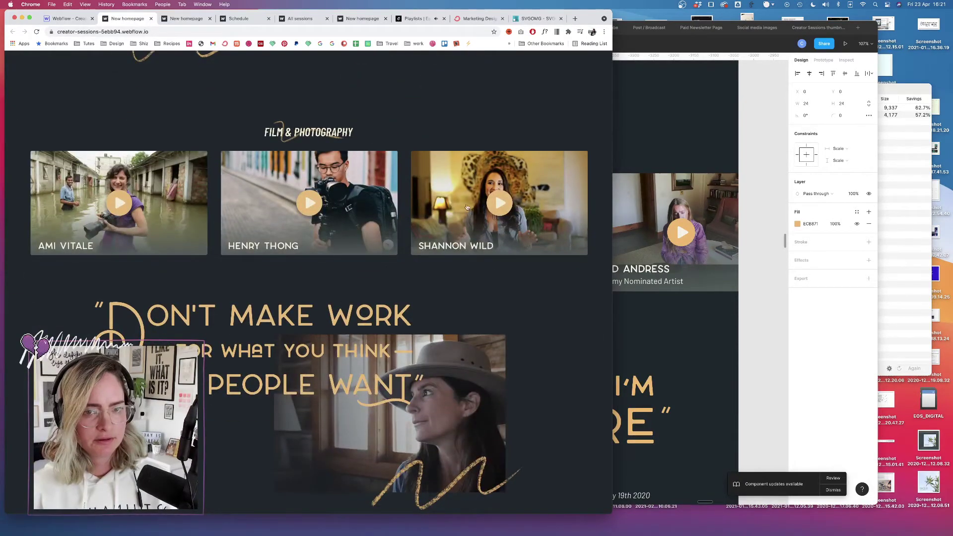
{"action": "left_click", "coordinate": [59, 19]}
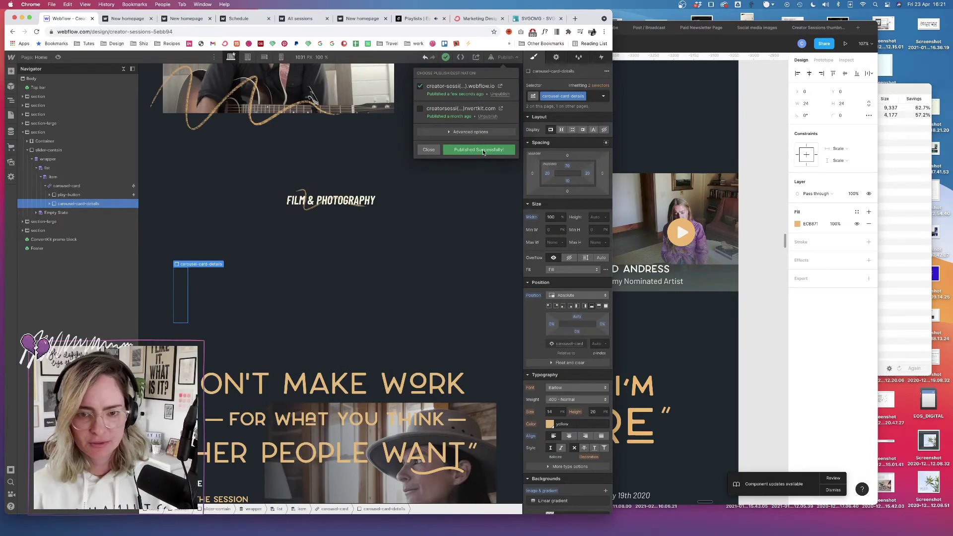
- Check the Film & Photography cards on the live homepage in a wider browser window
{"action": "left_click", "coordinate": [472, 183]}
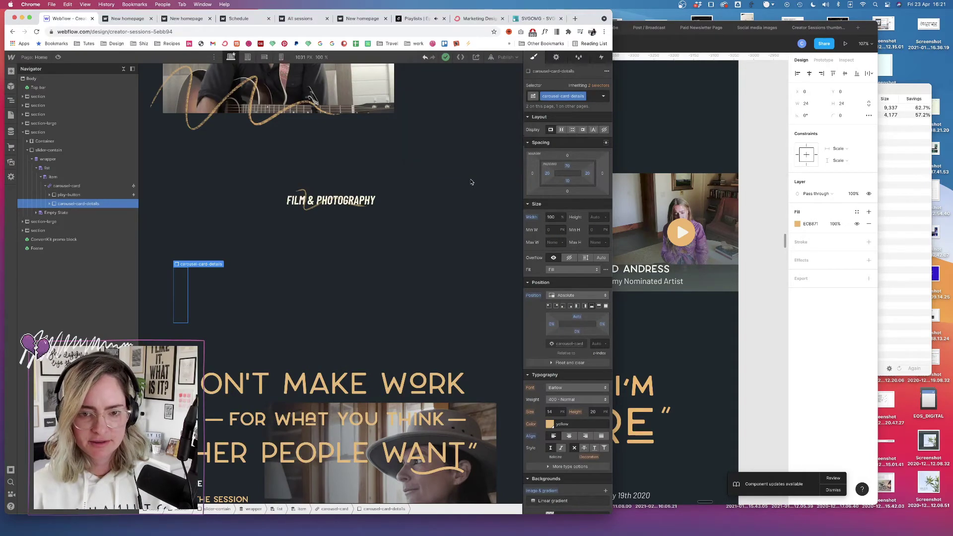
{"action": "left_click", "coordinate": [127, 19]}
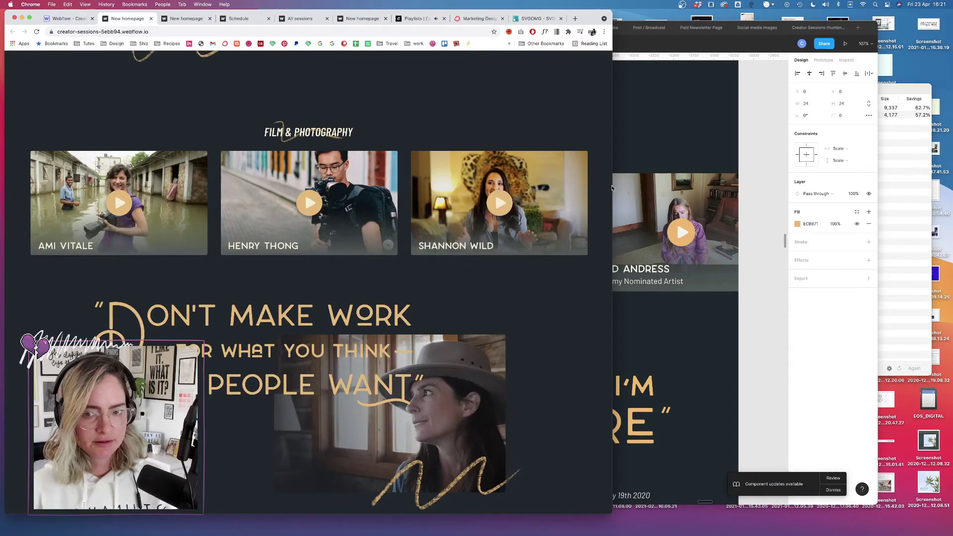
{"action": "left_click_drag", "start_coordinate": [613, 187], "coordinate": [692, 174]}
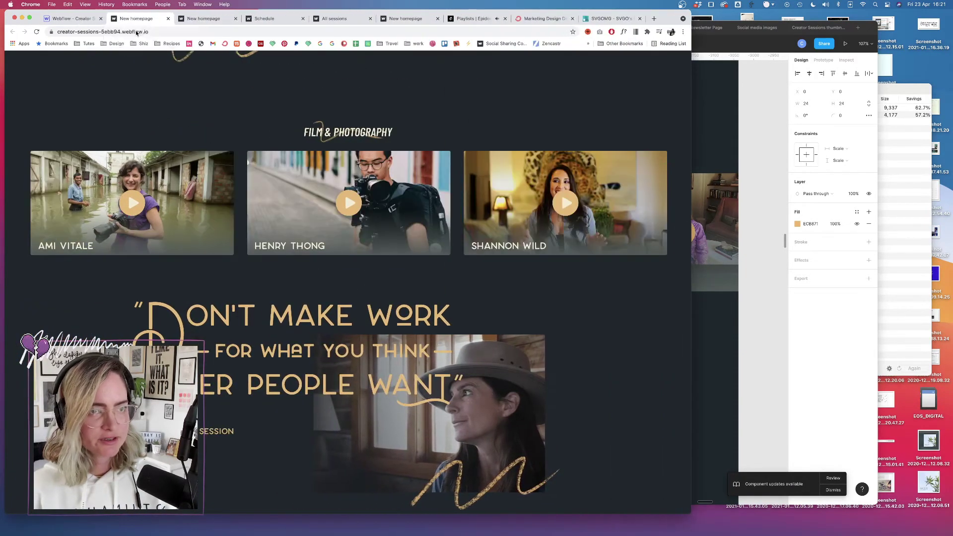
- In the Webflow Designer, bind the Music carousel-card's background image to the Sessions Screenshot field and delete its card-image element
{"action": "left_click", "coordinate": [70, 18]}
{"action": "scroll", "coordinate": [387, 208], "scroll_direction": "up", "scroll_amount": 15}
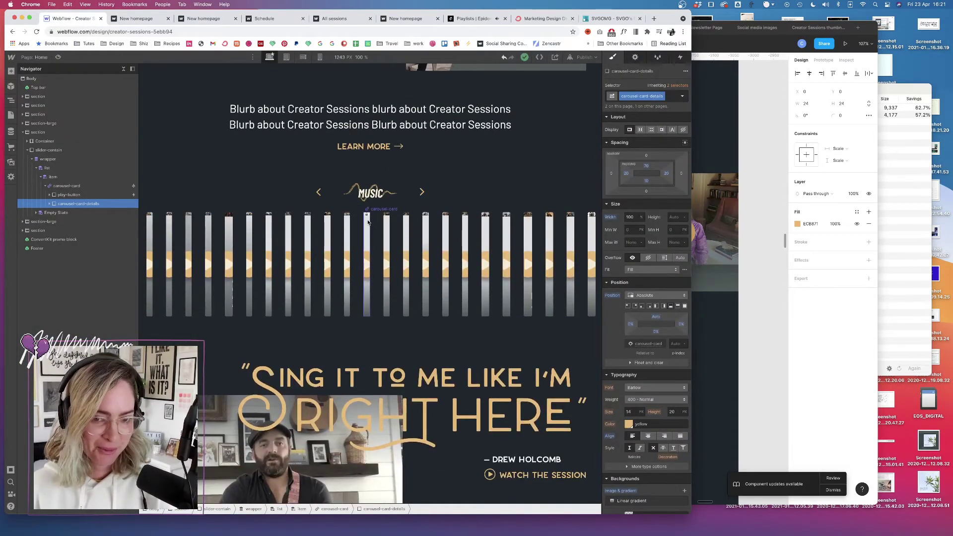
{"action": "left_click", "coordinate": [257, 235]}
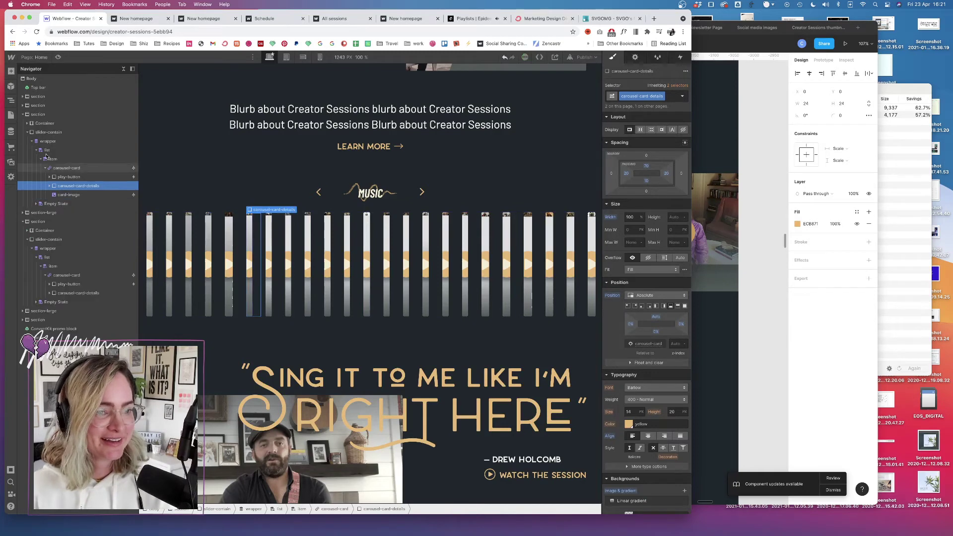
{"action": "left_click", "coordinate": [66, 168]}
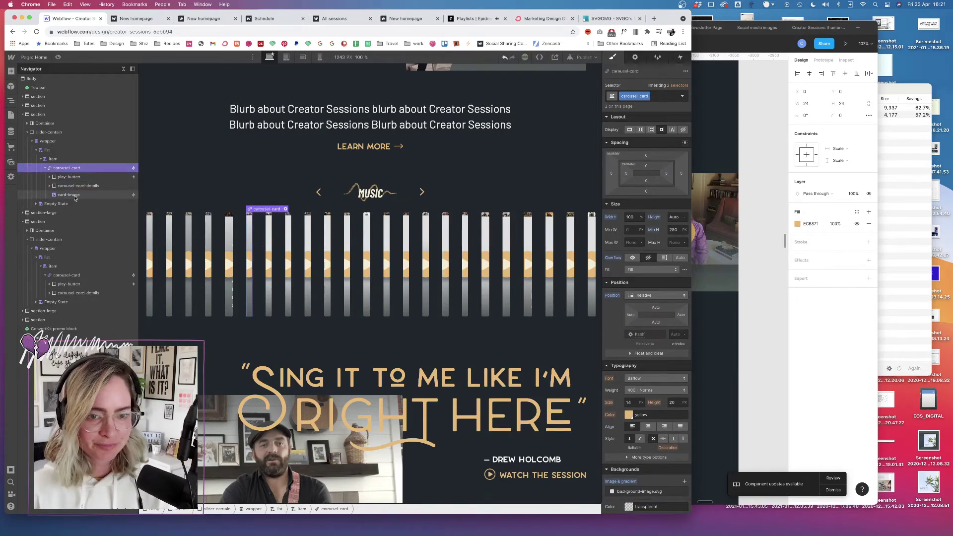
{"action": "left_click", "coordinate": [636, 58]}
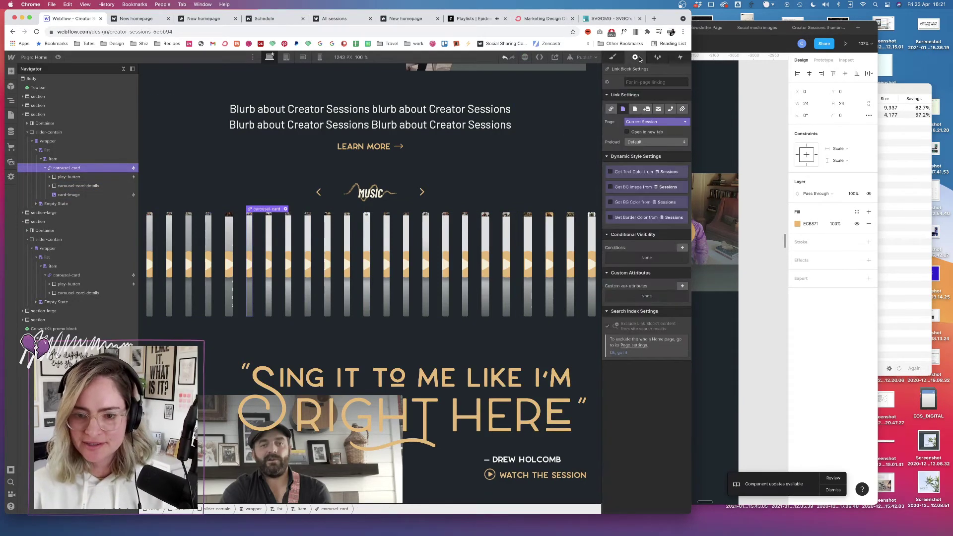
{"action": "left_click", "coordinate": [612, 187]}
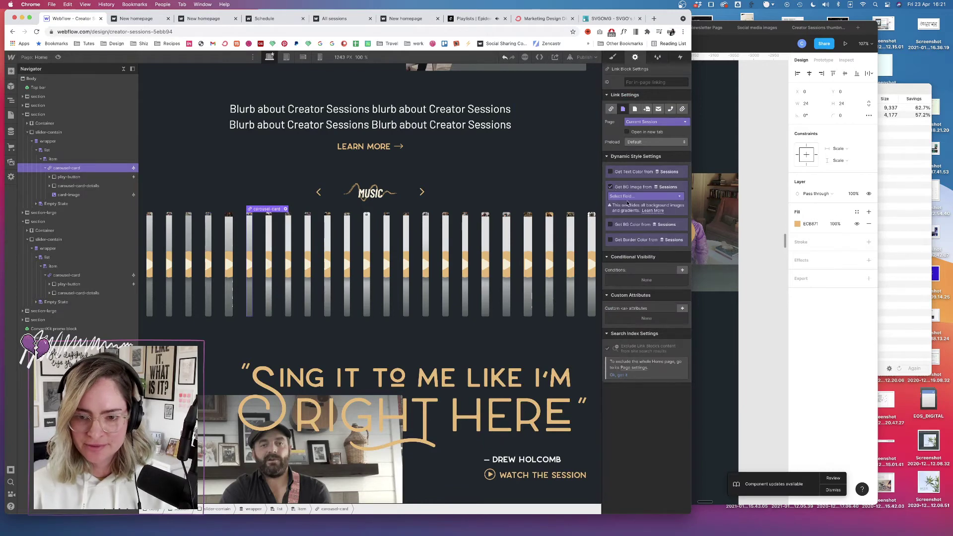
{"action": "left_click", "coordinate": [628, 197]}
{"action": "left_click", "coordinate": [630, 220]}
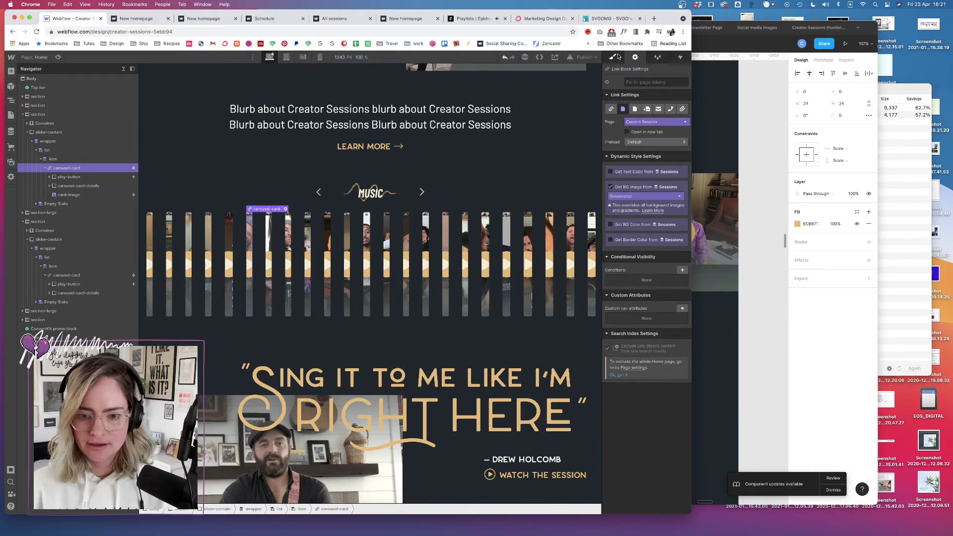
{"action": "left_click", "coordinate": [65, 195]}
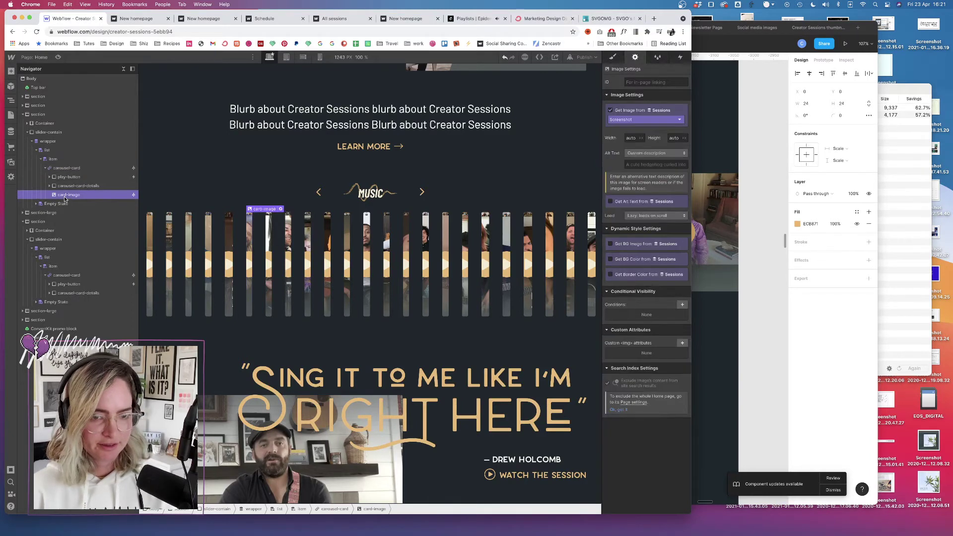
{"action": "key", "text": "Delete"}
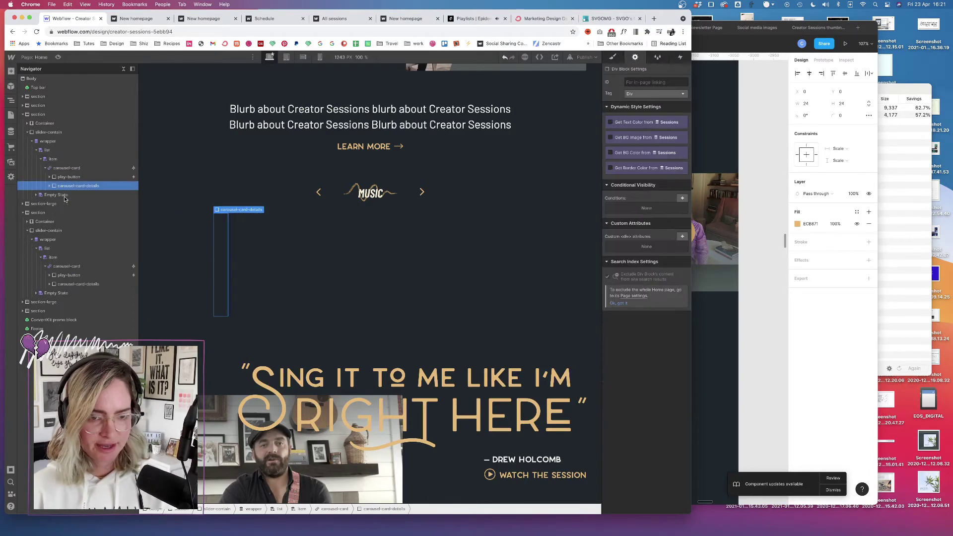
- Publish the site to its webflow.io subdomain and check the Music cards on the refreshed live homepage at narrower and wider window widths
{"action": "left_click", "coordinate": [587, 57]}
{"action": "left_click", "coordinate": [557, 149]}
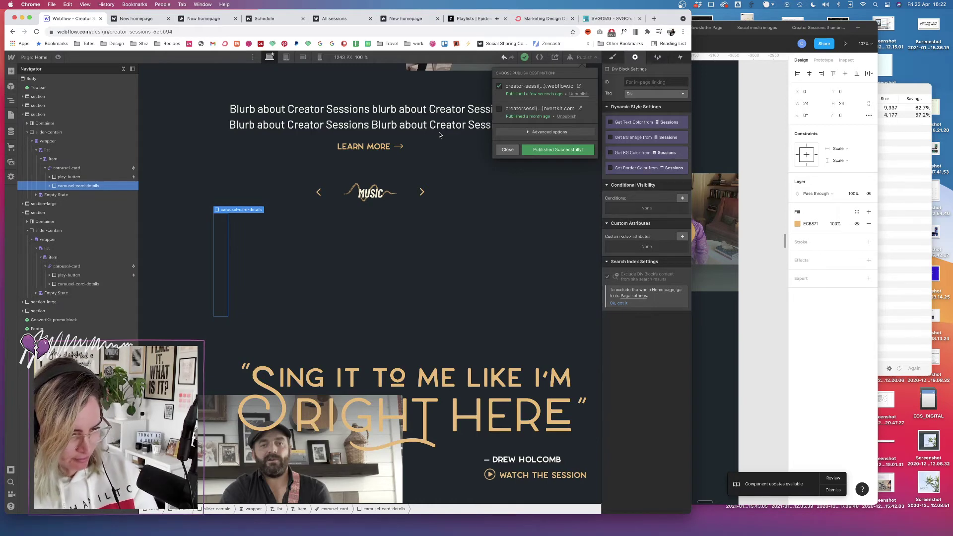
{"action": "left_click", "coordinate": [137, 19]}
{"action": "left_click", "coordinate": [37, 31]}
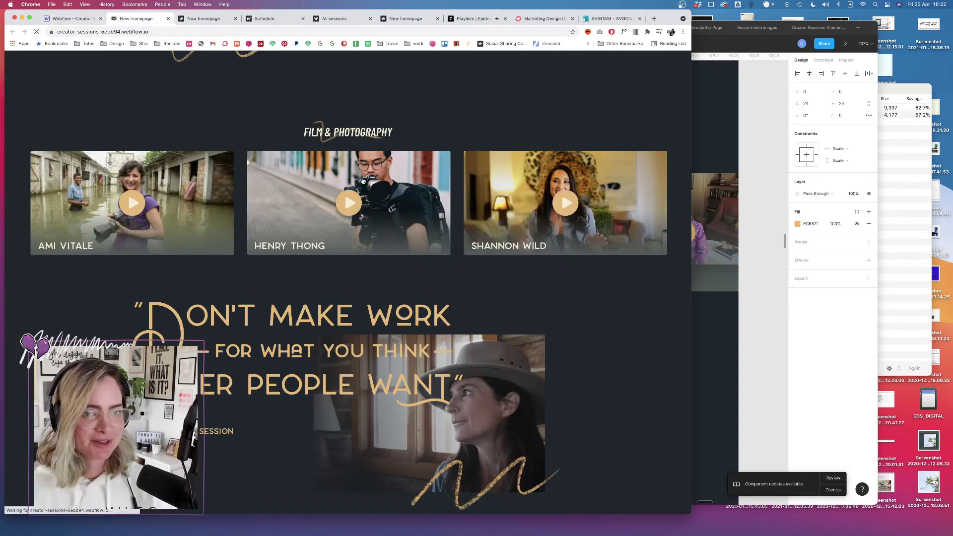
{"action": "scroll", "coordinate": [363, 160], "scroll_direction": "up", "scroll_amount": 8}
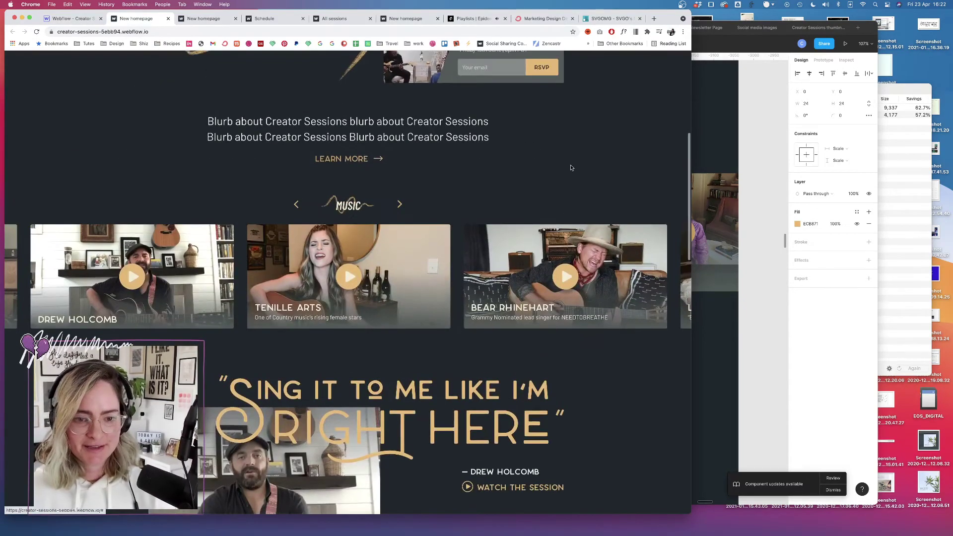
{"action": "left_click_drag", "start_coordinate": [691, 229], "coordinate": [412, 188]}
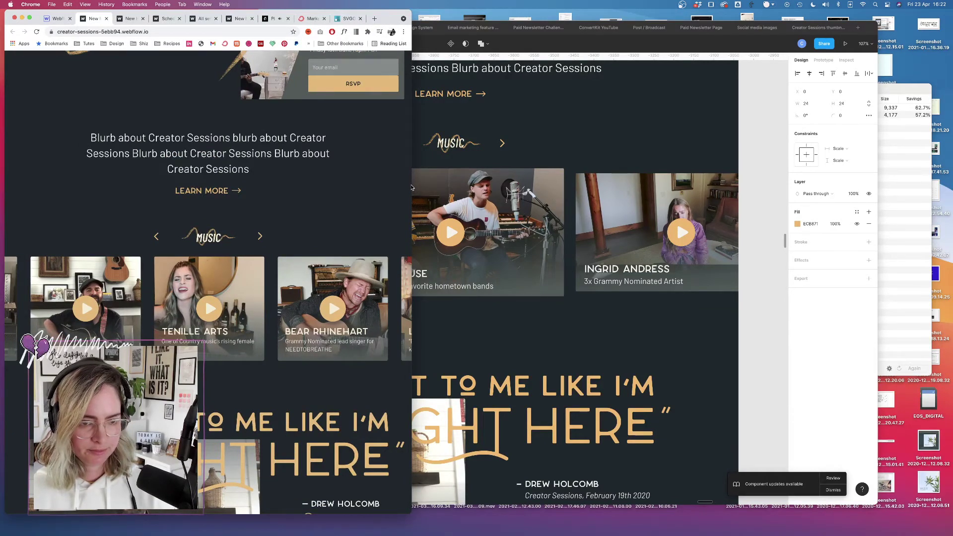
{"action": "left_click_drag", "start_coordinate": [412, 188], "coordinate": [664, 189]}
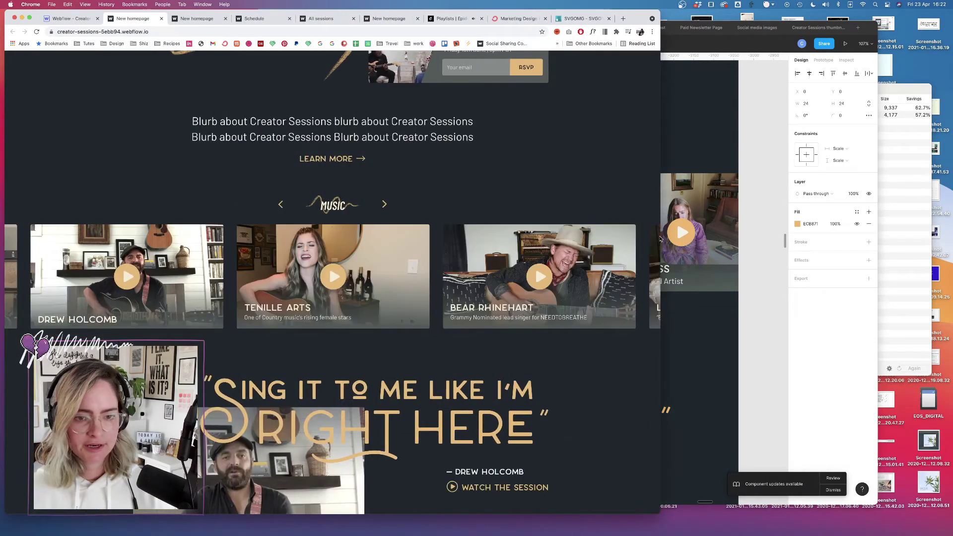
- In the Webflow Designer, replace the carousel-card class on the Music slider's link block with slick-center
{"action": "left_click", "coordinate": [75, 16]}
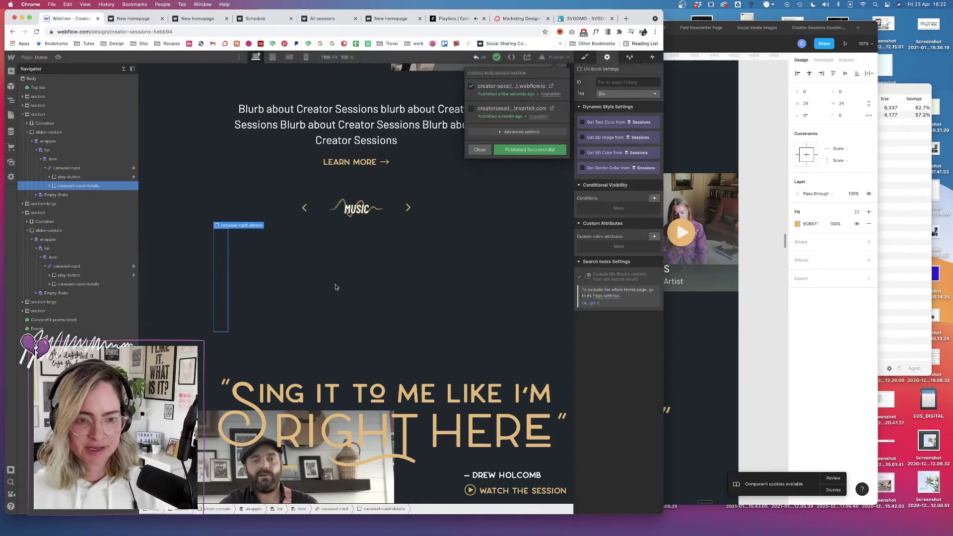
{"action": "left_click", "coordinate": [84, 170]}
{"action": "left_click", "coordinate": [85, 170]}
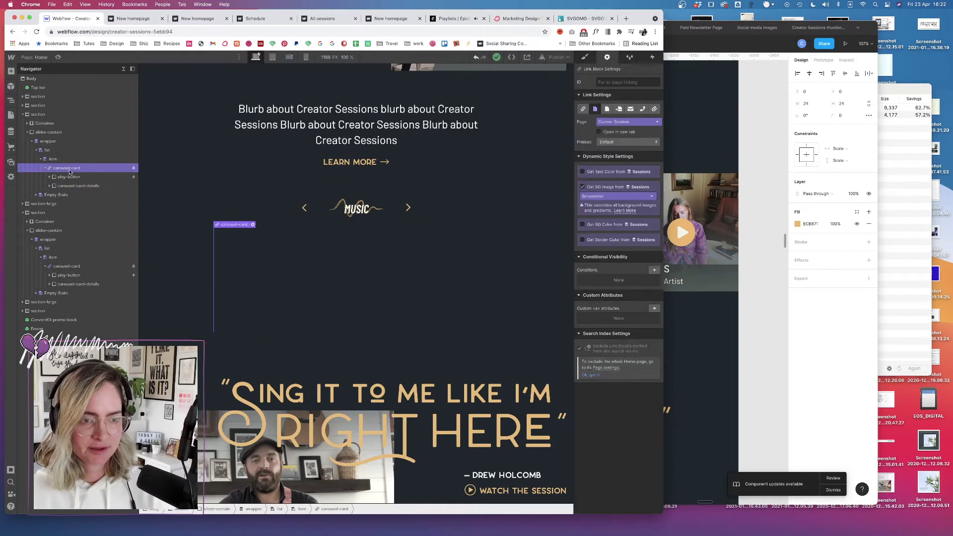
{"action": "left_click", "coordinate": [585, 56]}
{"action": "left_click", "coordinate": [632, 96]}
{"action": "key", "text": "BackSpace"}
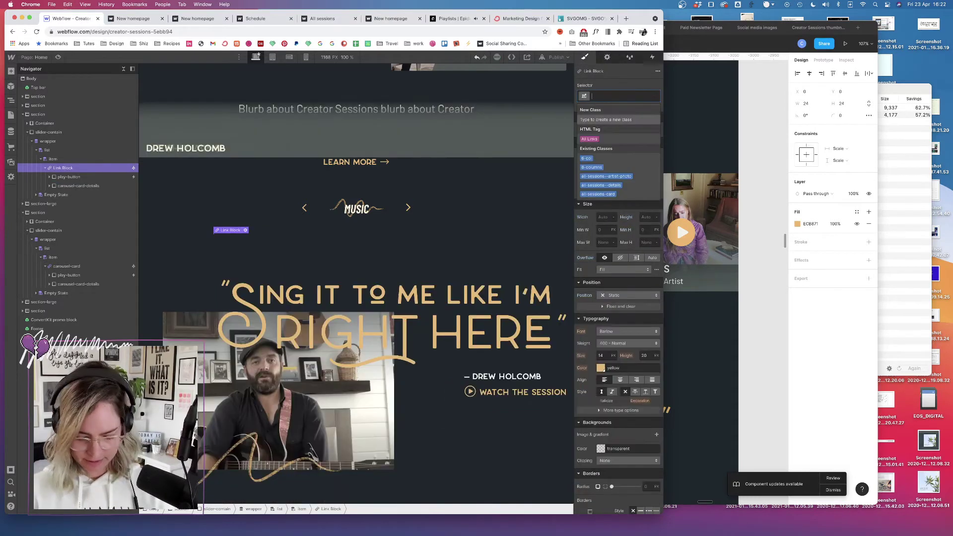
{"action": "type", "text": "slick-cen"}
{"action": "left_click", "coordinate": [593, 139]}
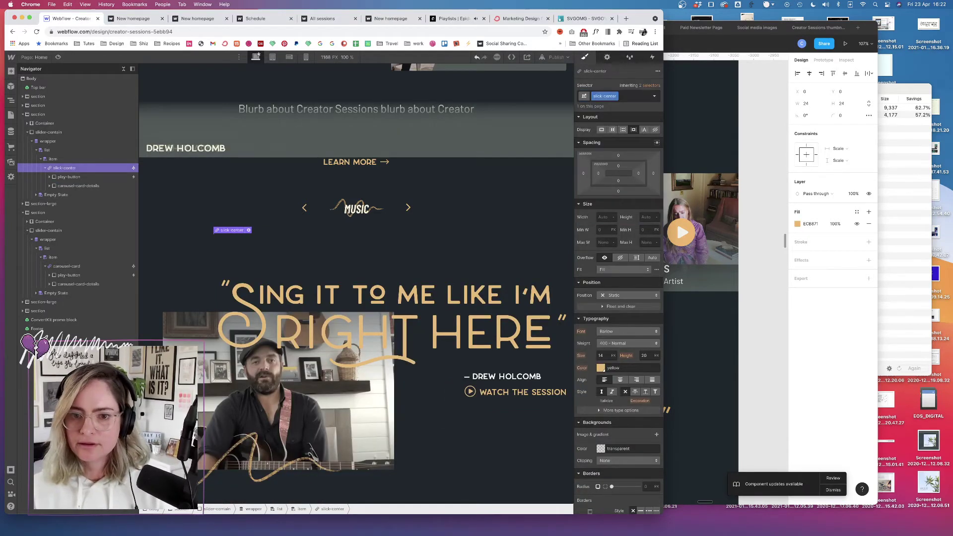
- Set the minimum height of the slick-center class to 300 px
{"action": "left_click", "coordinate": [647, 217]}
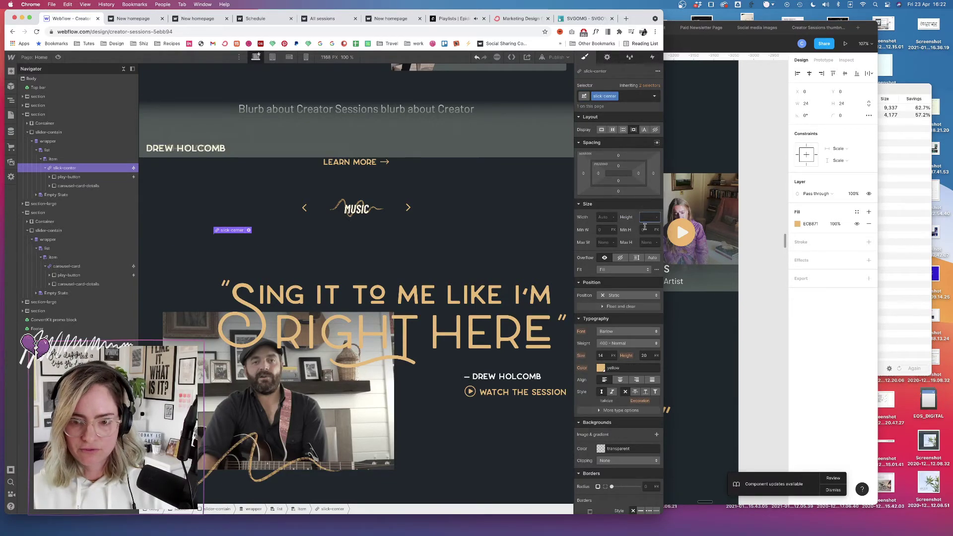
{"action": "left_click", "coordinate": [646, 229]}
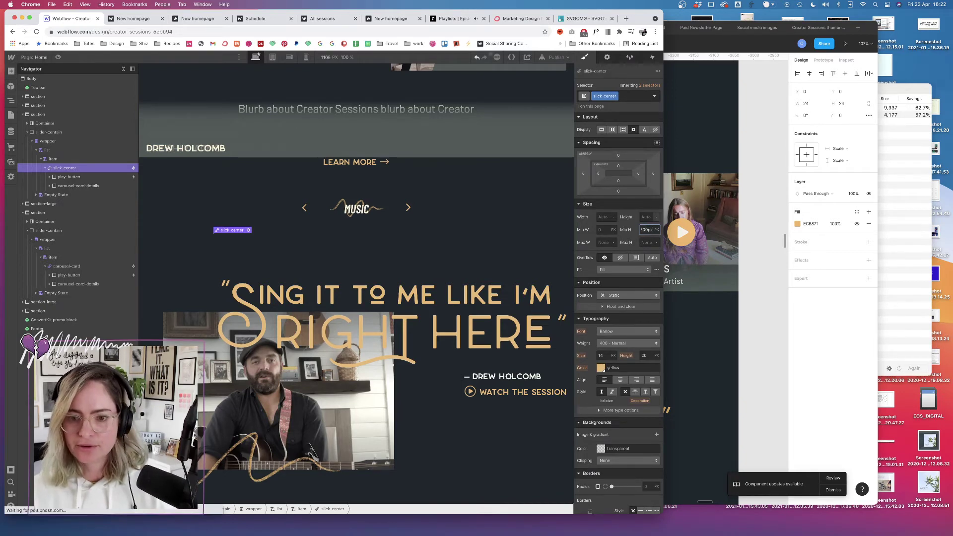
{"action": "key", "text": "Tab"}
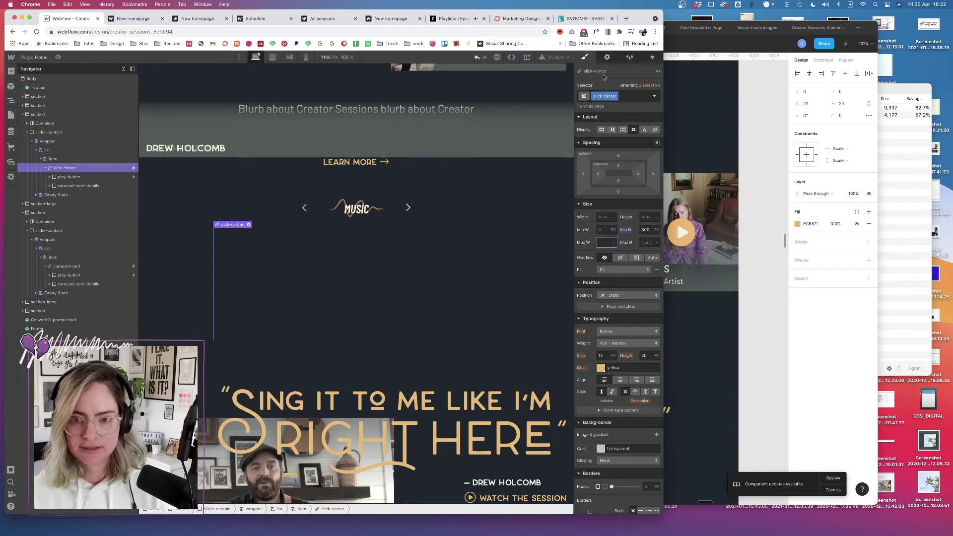
- Replace the slick-center class on the Music slider's link block with the existing carousel-card class
{"action": "left_click", "coordinate": [625, 99]}
{"action": "key", "text": "BackSpace"}
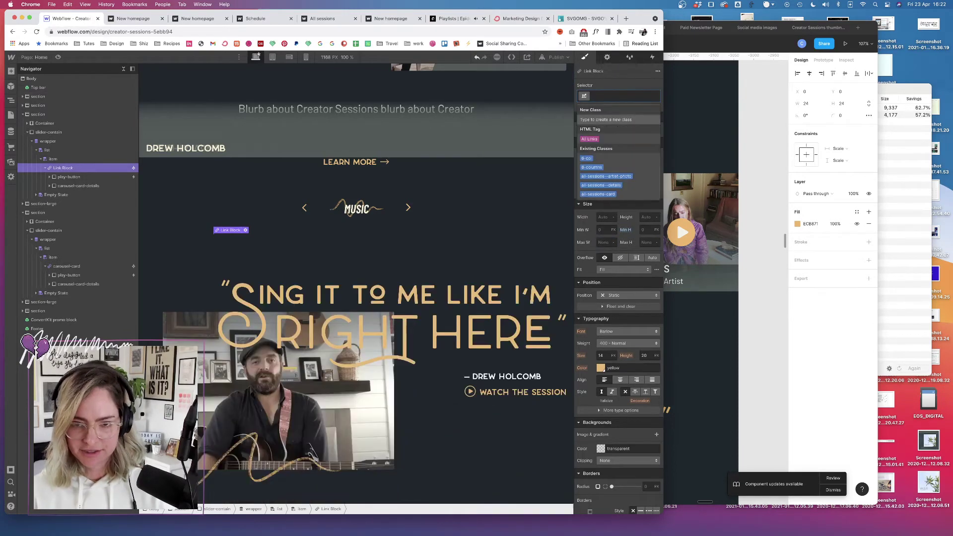
{"action": "type", "text": "carou"}
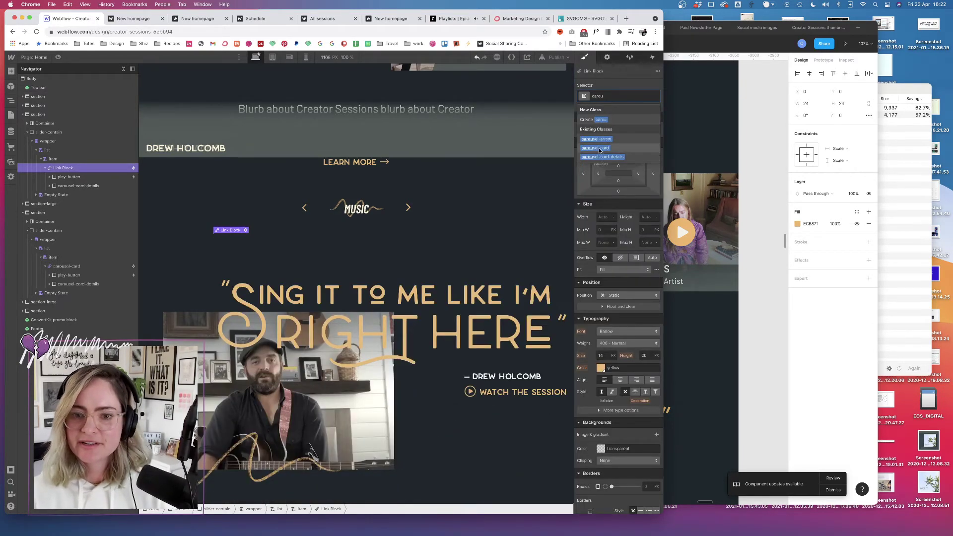
{"action": "key", "text": "Return"}
- Publish the site to its webflow.io subdomain and reload the live homepage to check the Music carousel's centre card
{"action": "left_click", "coordinate": [556, 57]}
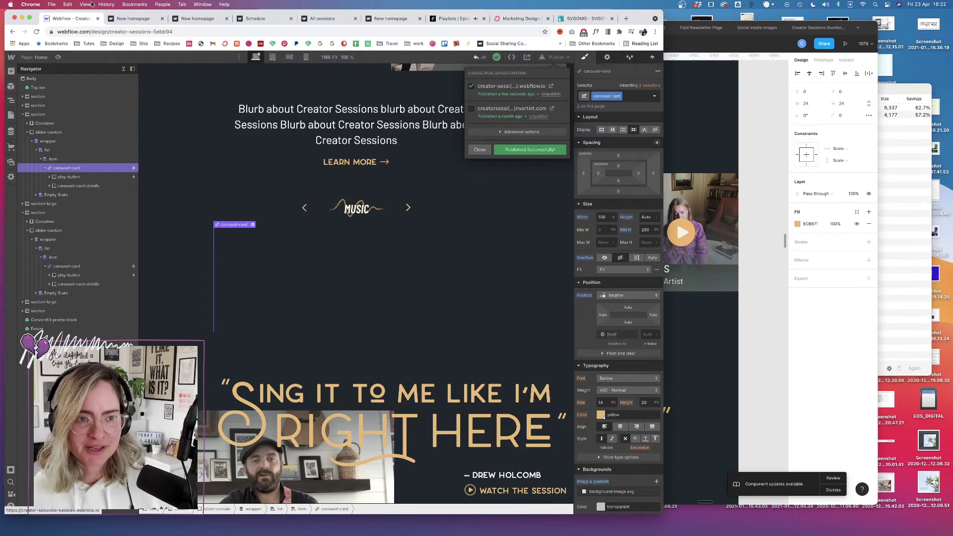
{"action": "left_click", "coordinate": [134, 18]}
{"action": "left_click", "coordinate": [34, 32]}
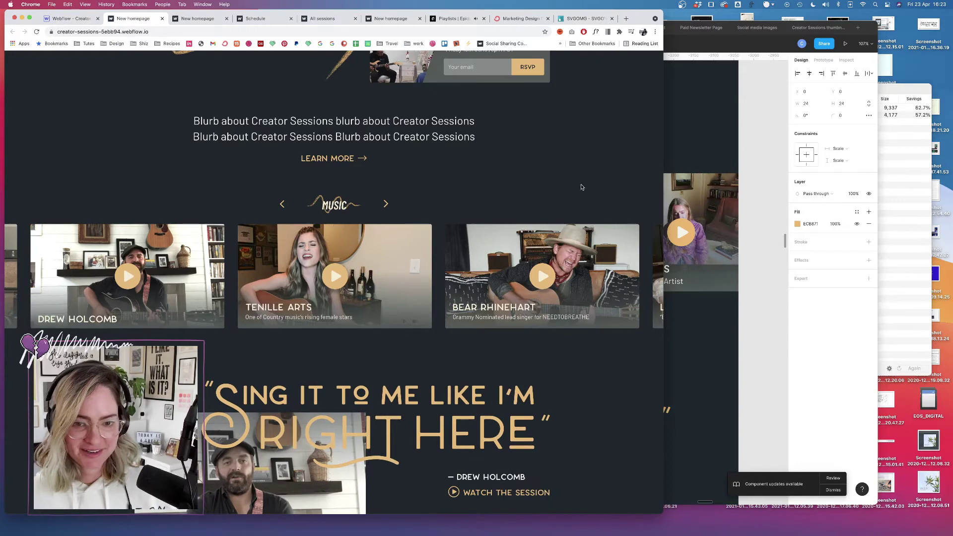
- Inspect the Tenille Arts card of the live Music carousel in the developer tools with a wider browser window
{"action": "right_click", "coordinate": [381, 238]}
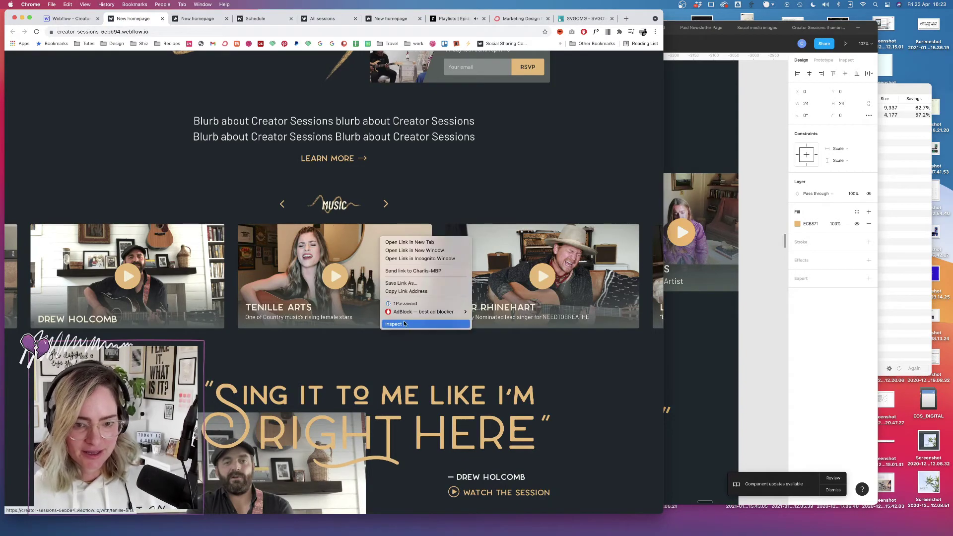
{"action": "left_click", "coordinate": [405, 324]}
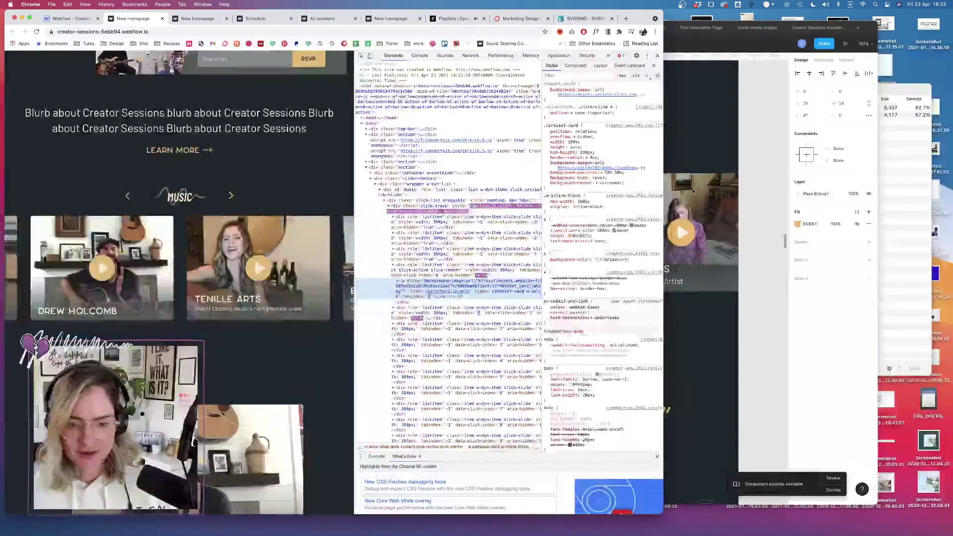
{"action": "key", "text": "ctrl+alt+Right"}
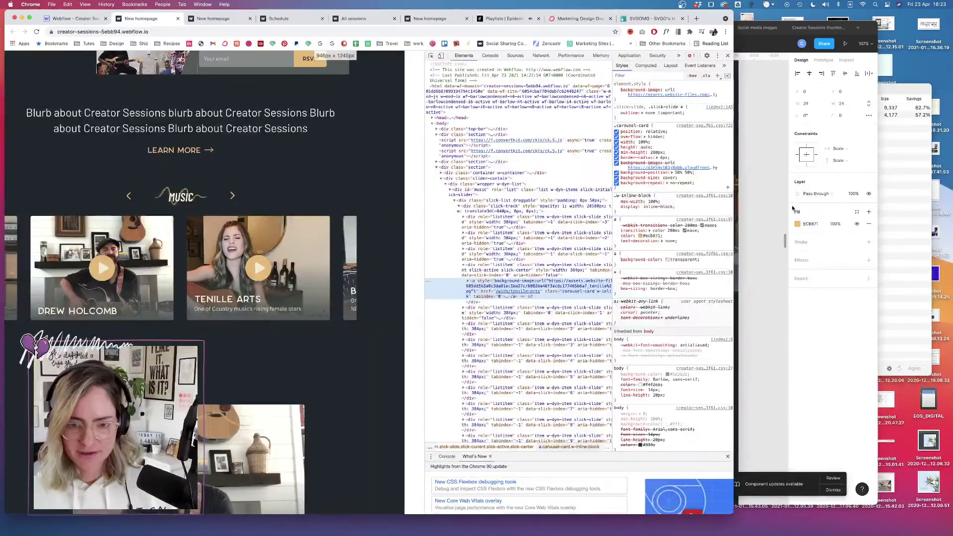
{"action": "key", "text": "ctrl+alt+Right"}
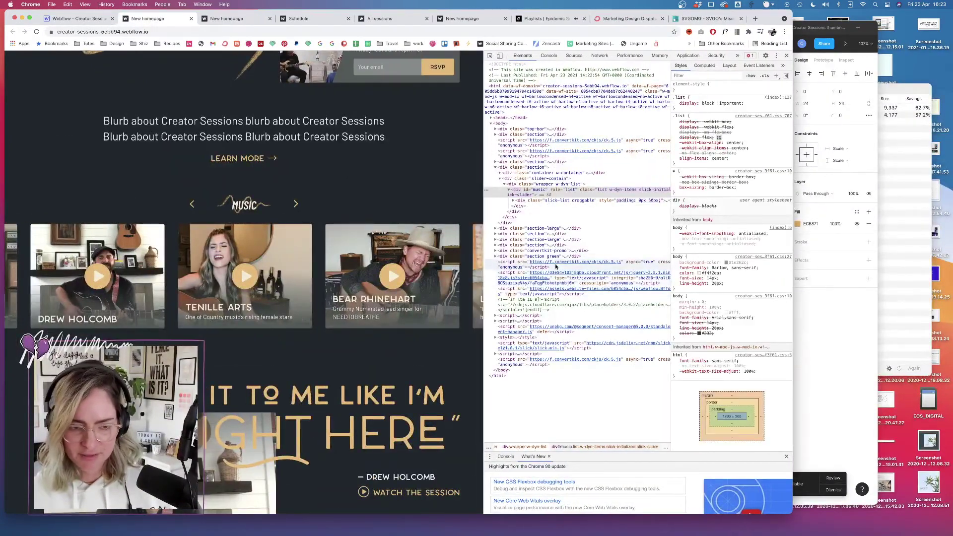
{"action": "right_click", "coordinate": [270, 235]}
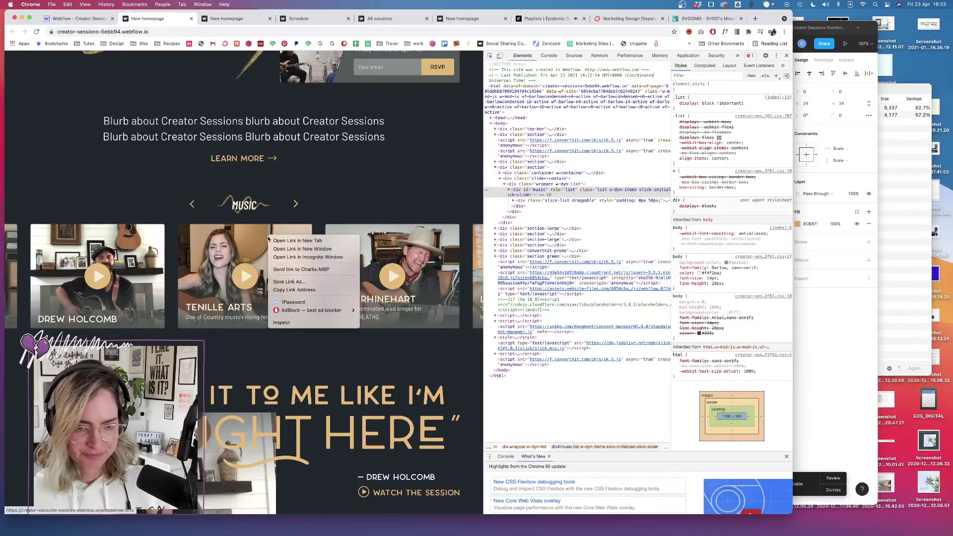
{"action": "left_click", "coordinate": [285, 322]}
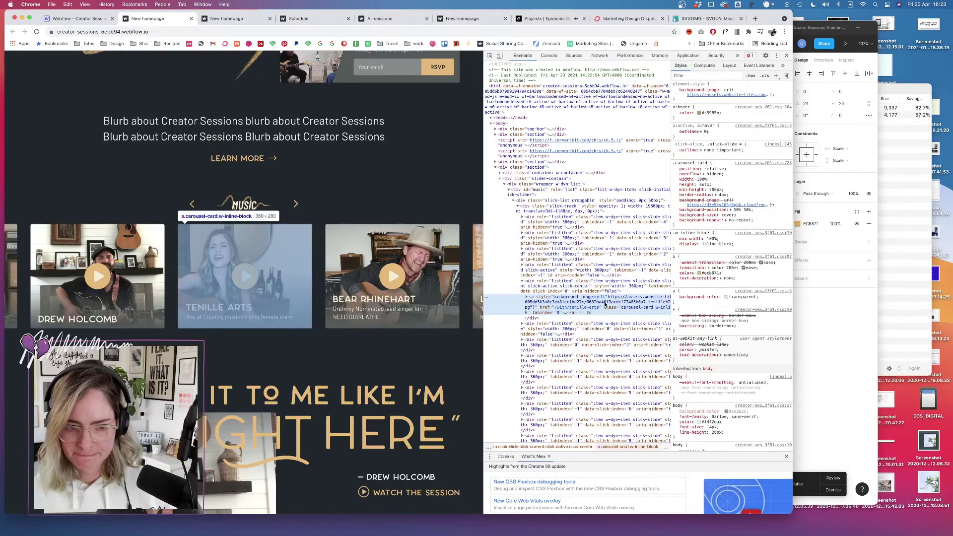
- Raise the slick-center min-height to 350px on the Tenille Arts slide in the developer tools
{"action": "left_click", "coordinate": [614, 286]}
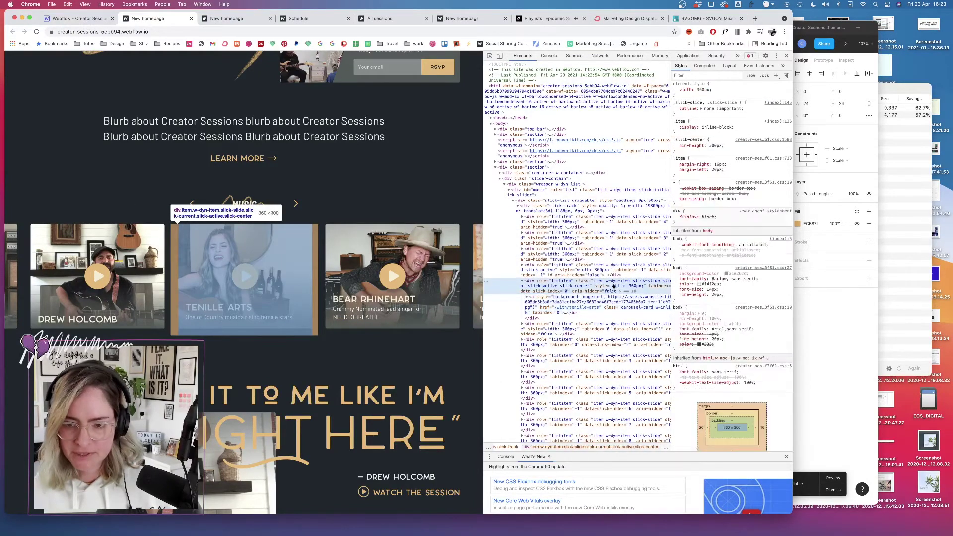
{"action": "left_click", "coordinate": [716, 145]}
{"action": "key", "text": "shift+Up"}
{"action": "key", "text": "shift+Up"}
{"action": "key", "text": "shift+Up"}
{"action": "key", "text": "shift+Up"}
{"action": "key", "text": "shift+Up"}
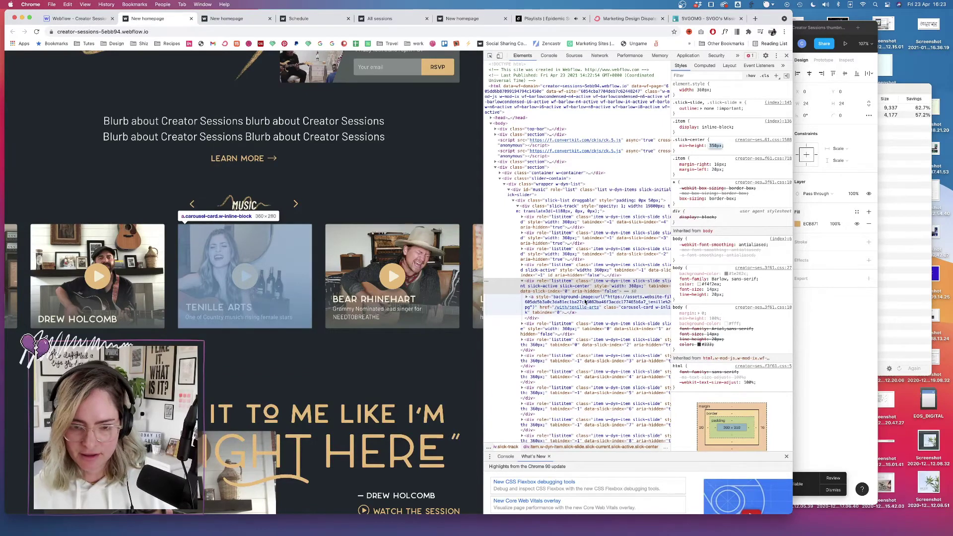
- Set the carousel-card height to 100% on the Tenille Arts link in the developer tools
{"action": "left_click", "coordinate": [586, 301]}
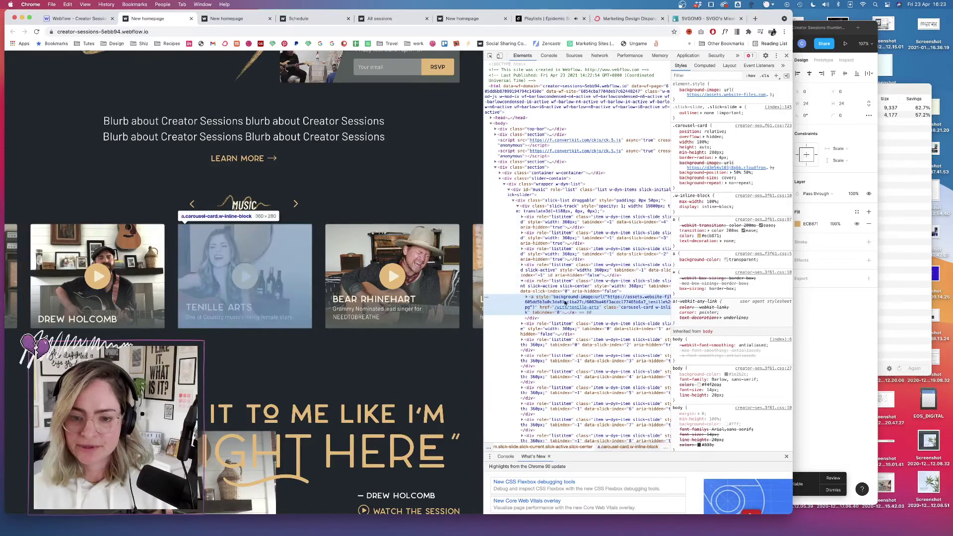
{"action": "left_click", "coordinate": [675, 152]}
{"action": "left_click", "coordinate": [676, 153]}
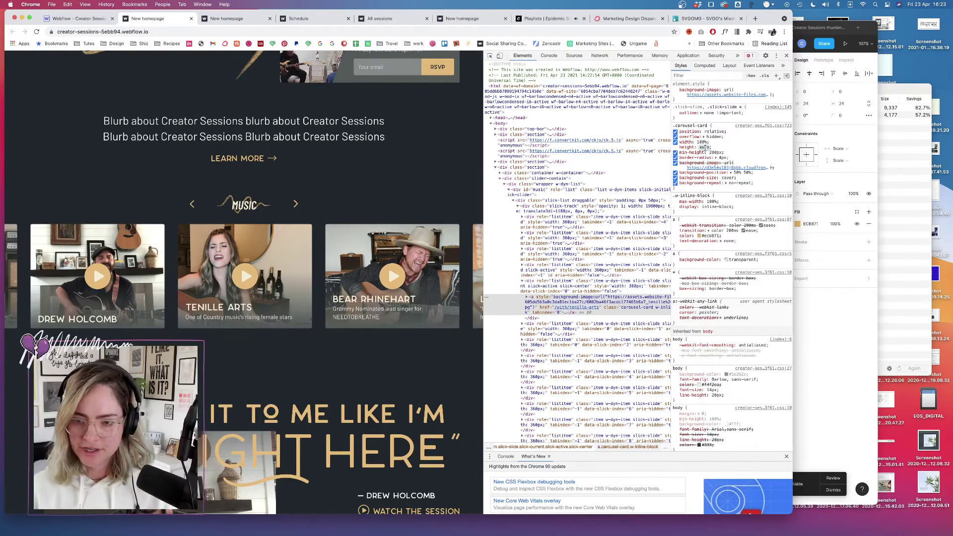
{"action": "type", "text": "100"}
{"action": "key", "text": "Tab"}
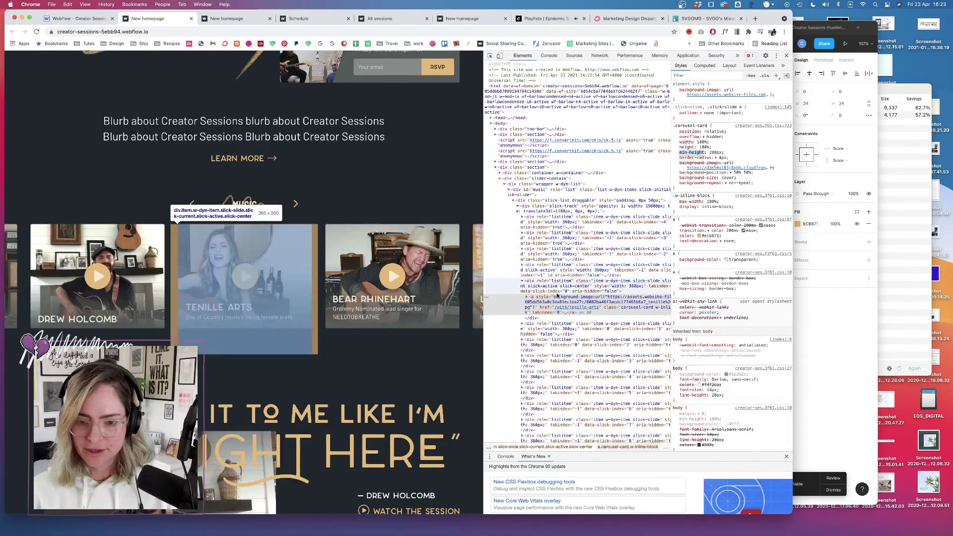
- In the Webflow designer, swap the Music link block's carousel-card class for slick-center and clear that class's minimum height
{"action": "left_click", "coordinate": [99, 20]}
{"action": "left_click", "coordinate": [757, 97]}
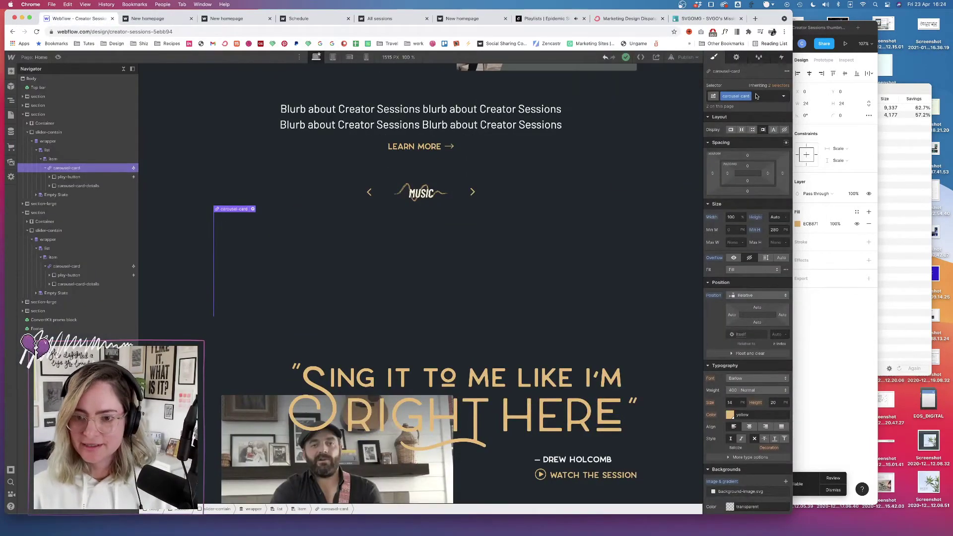
{"action": "left_click", "coordinate": [758, 100]}
{"action": "key", "text": "BackSpace"}
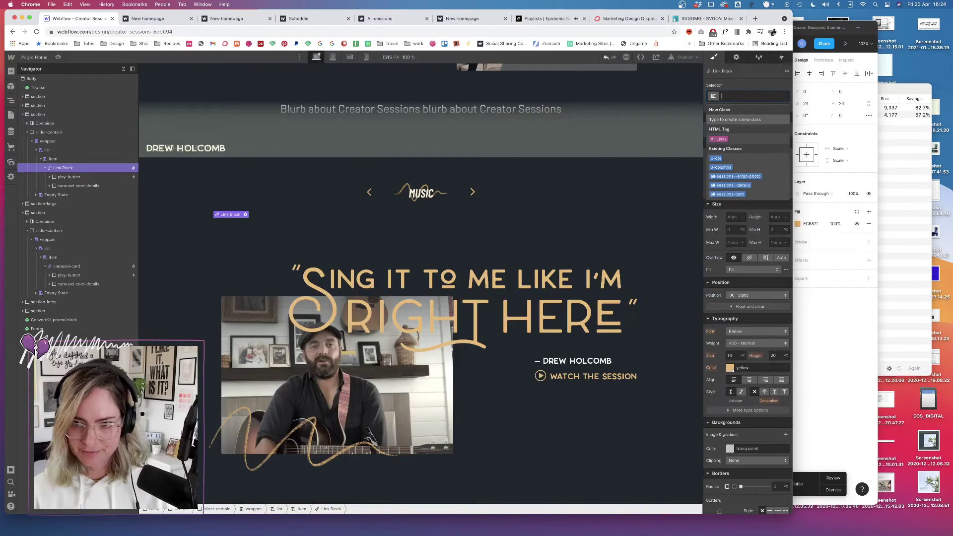
{"action": "type", "text": "slick"}
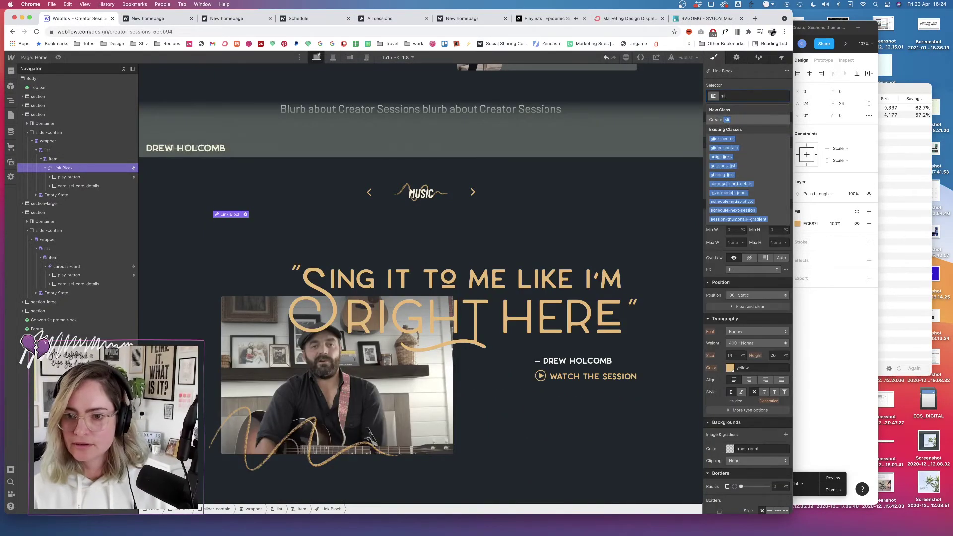
{"action": "left_click", "coordinate": [752, 139]}
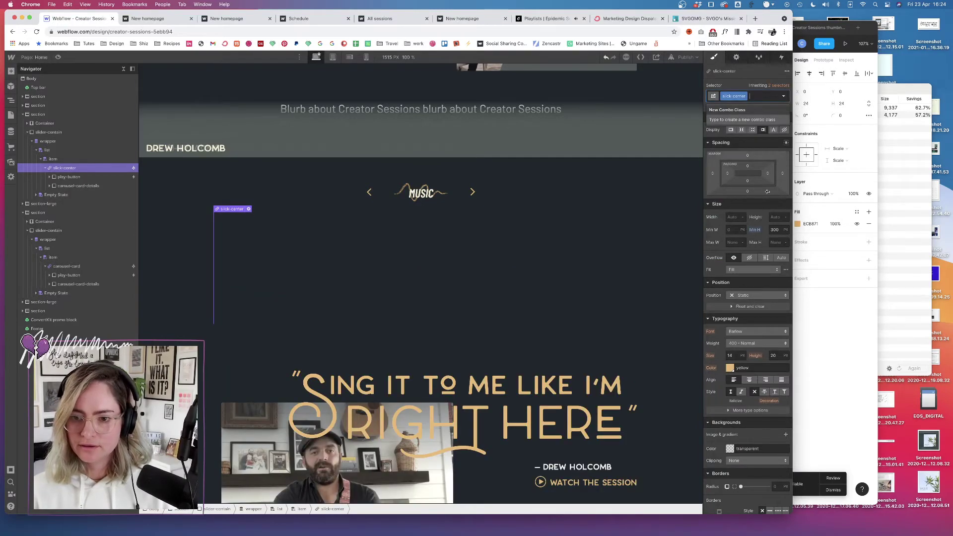
{"action": "left_click", "coordinate": [755, 230], "text": "alt"}
- Replace slick-center with the existing carousel-card class on the Music slider's link block
{"action": "left_click", "coordinate": [752, 96]}
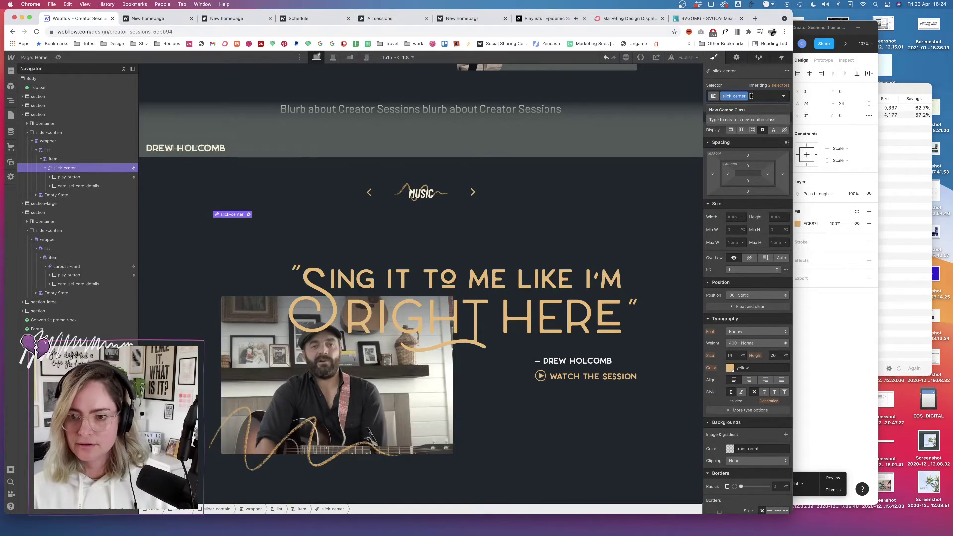
{"action": "key", "text": "BackSpace"}
{"action": "type", "text": "carou"}
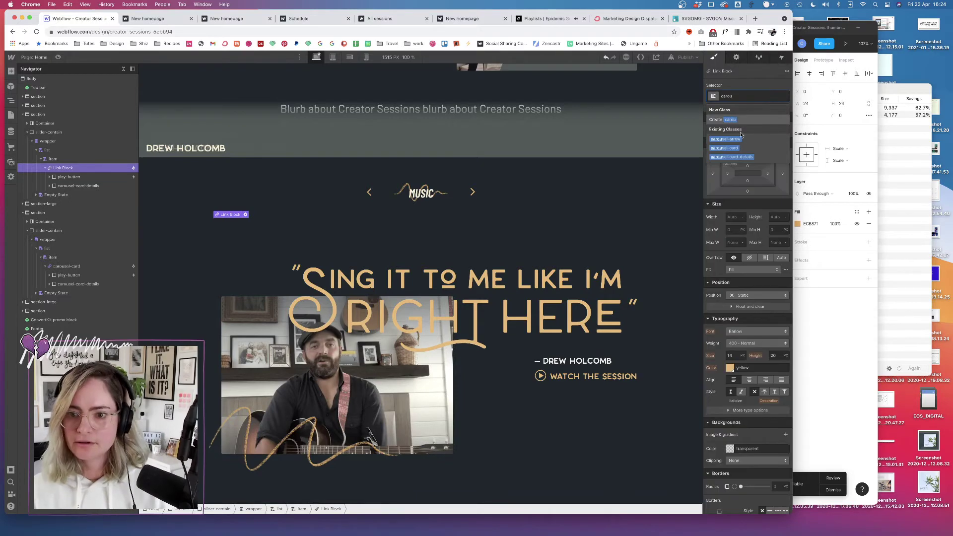
{"action": "left_click", "coordinate": [733, 148]}
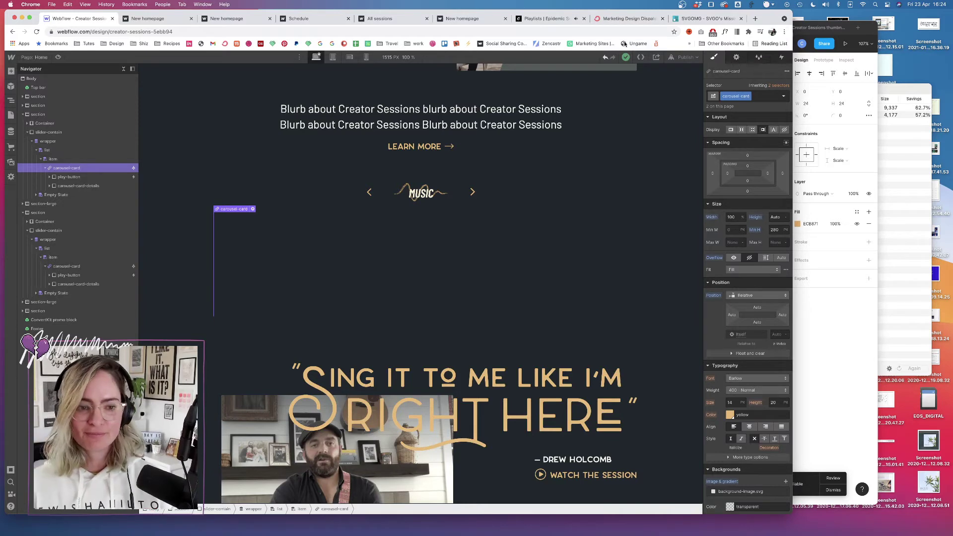
- Publish the site to its webflow.io subdomain only, leaving out the custom domain, and reload the live homepage
{"action": "left_click", "coordinate": [682, 57]}
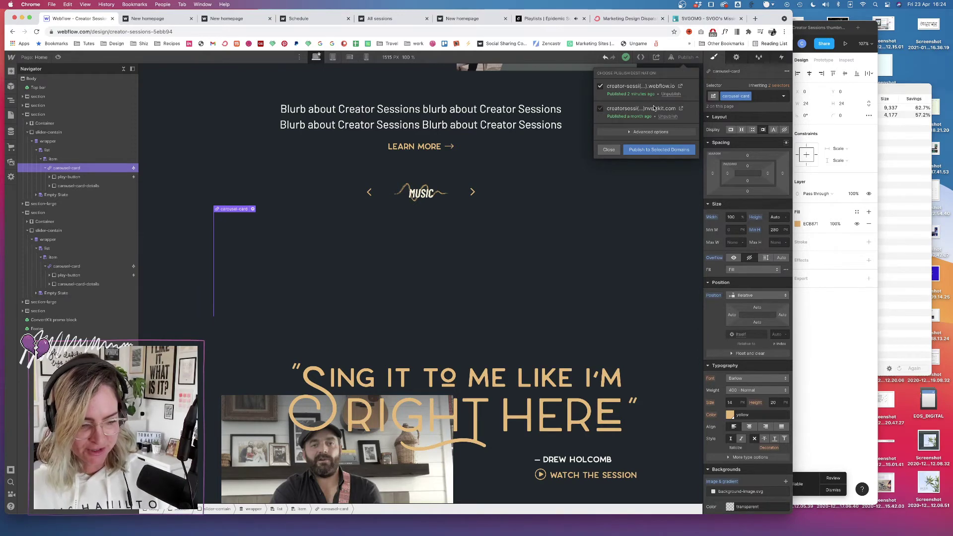
{"action": "left_click", "coordinate": [655, 107]}
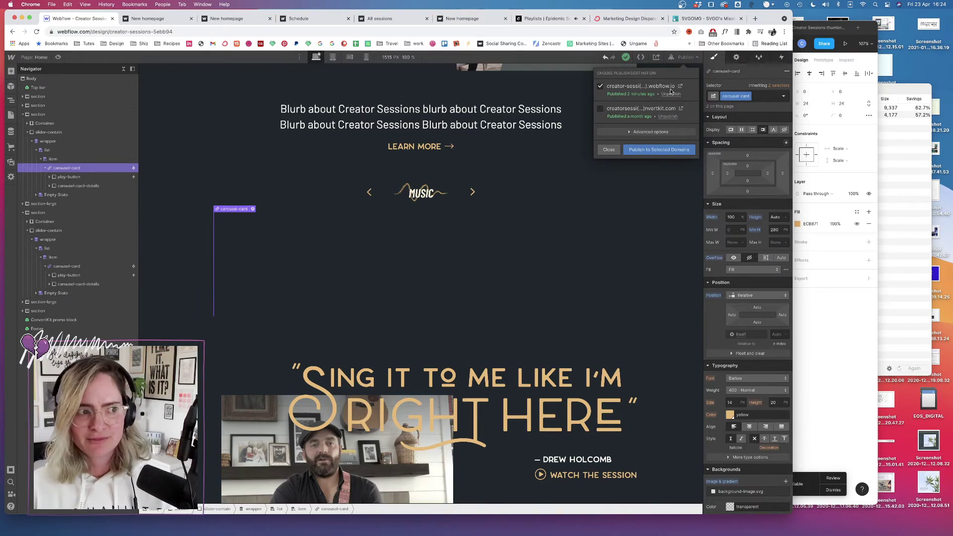
{"action": "left_click", "coordinate": [658, 150]}
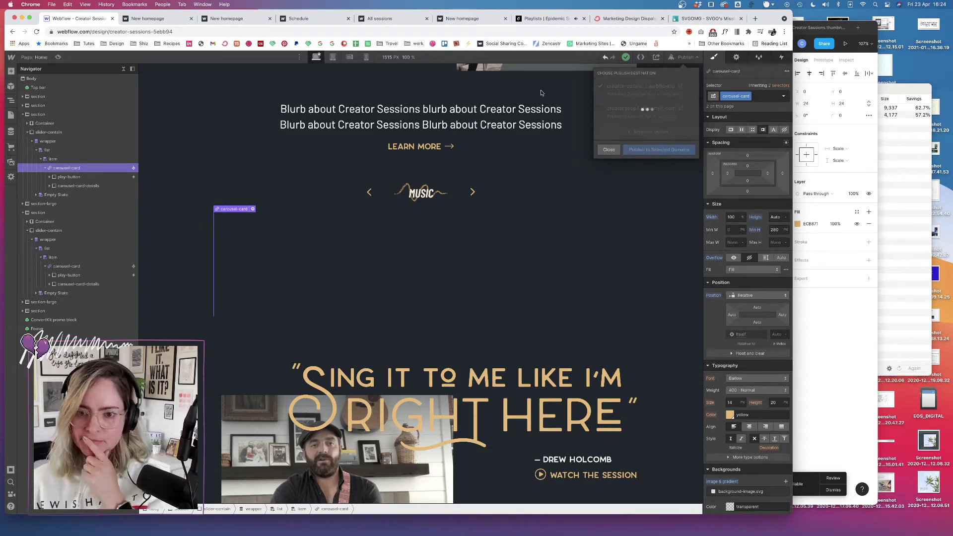
{"action": "left_click", "coordinate": [152, 19]}
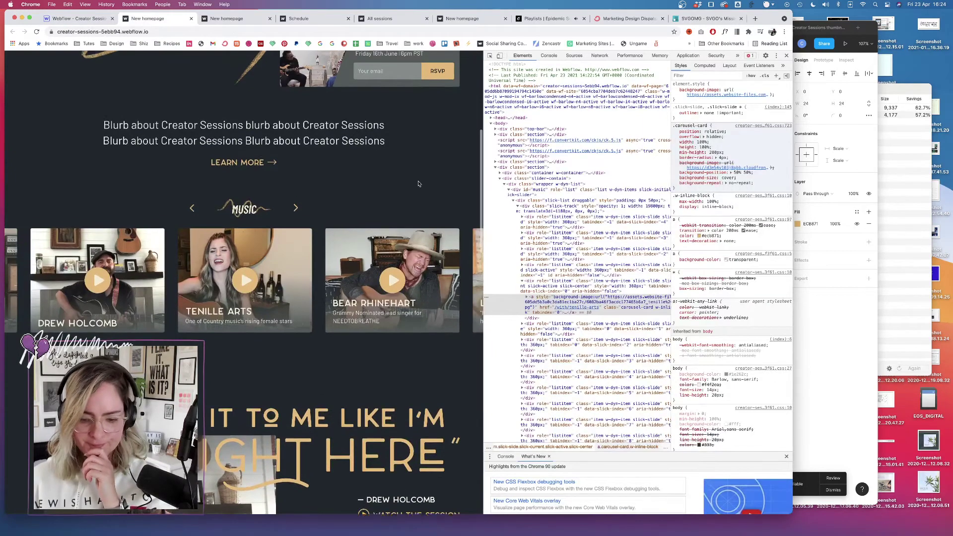
{"action": "scroll", "coordinate": [419, 180], "scroll_direction": "up", "scroll_amount": 6}
{"action": "key", "text": "super+r"}
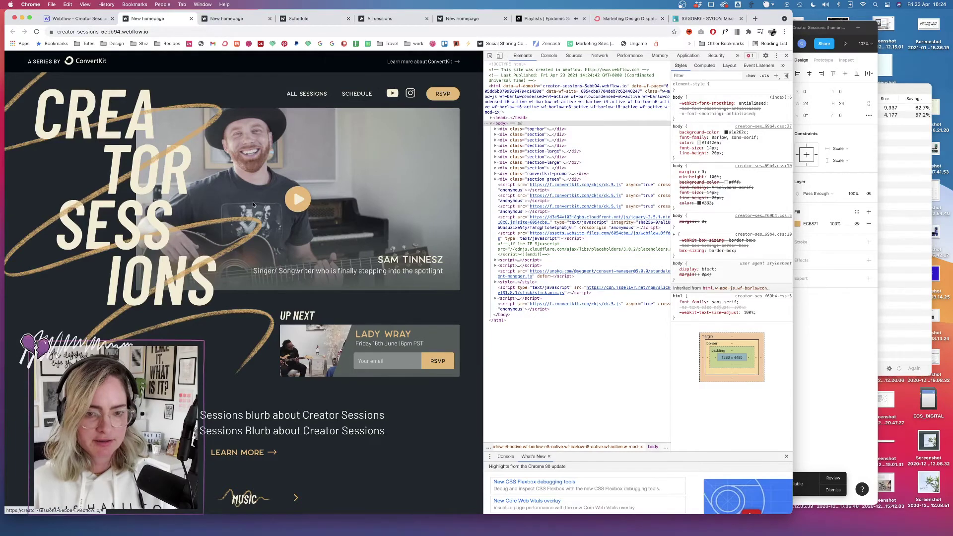
- Link the link block around the Lady Wray heading in the Up Next card to the Schedule page
{"action": "left_click", "coordinate": [77, 19]}
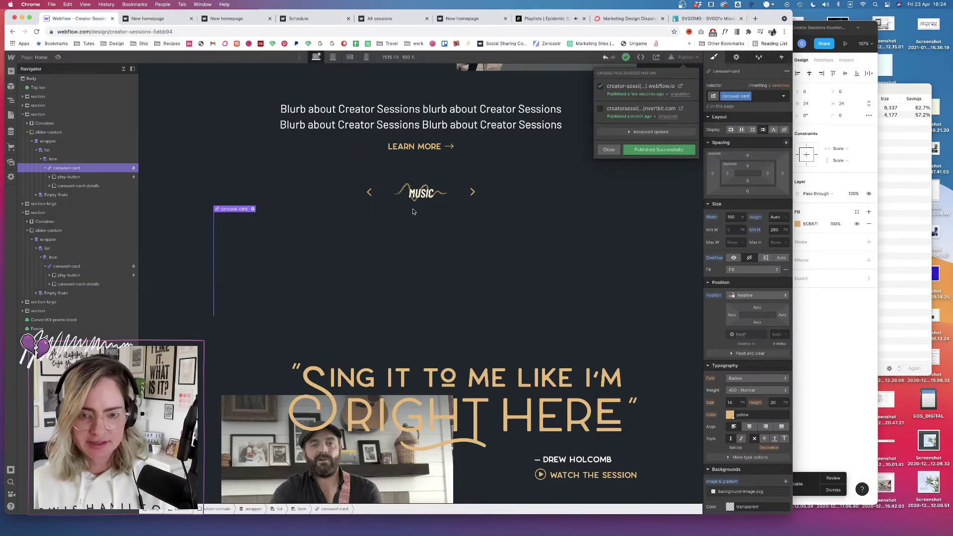
{"action": "scroll", "coordinate": [500, 187], "scroll_direction": "up", "scroll_amount": 5}
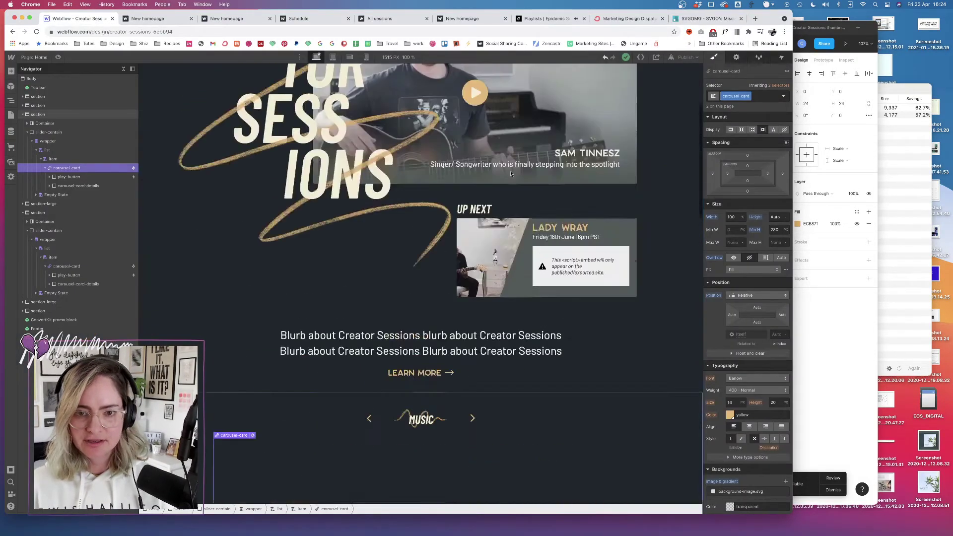
{"action": "left_click", "coordinate": [556, 229]}
{"action": "left_click", "coordinate": [94, 231]}
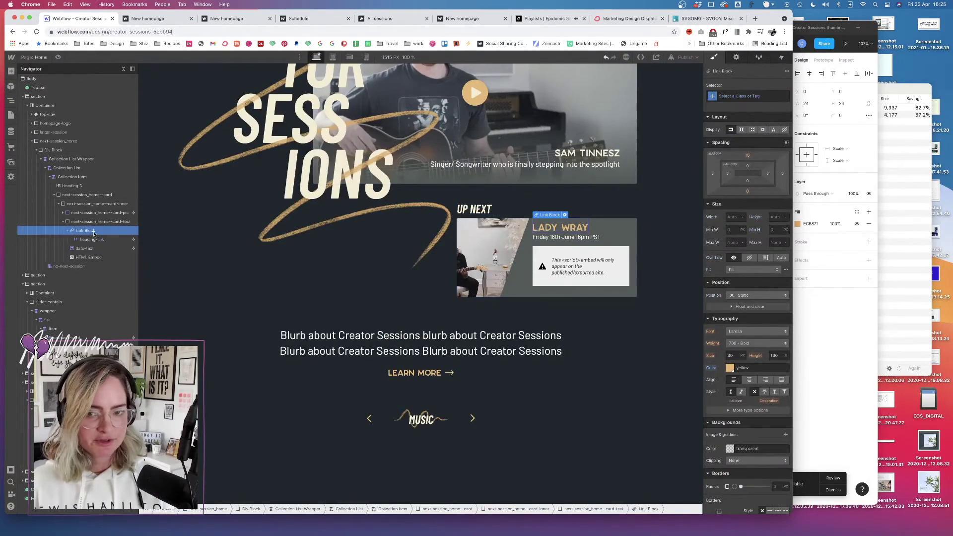
{"action": "left_click", "coordinate": [737, 57]}
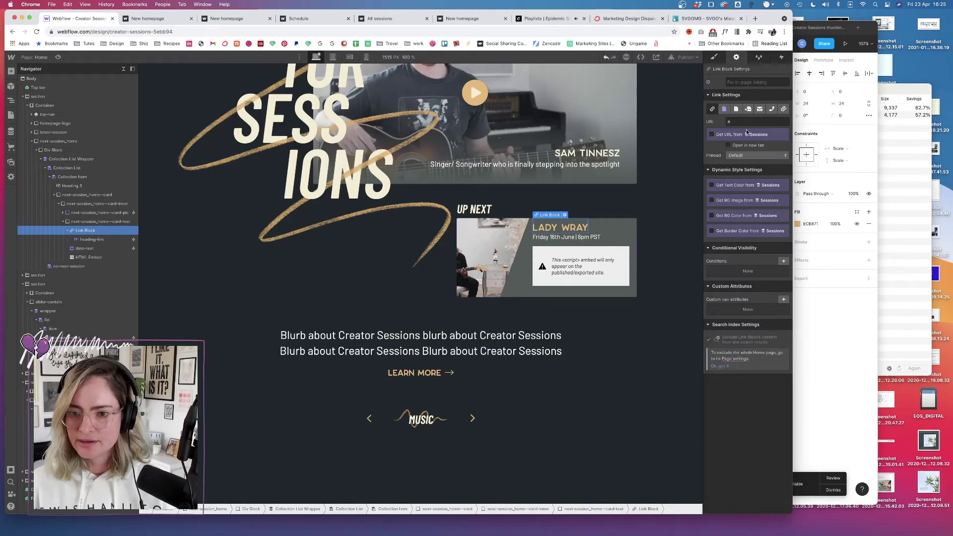
{"action": "left_click", "coordinate": [736, 108]}
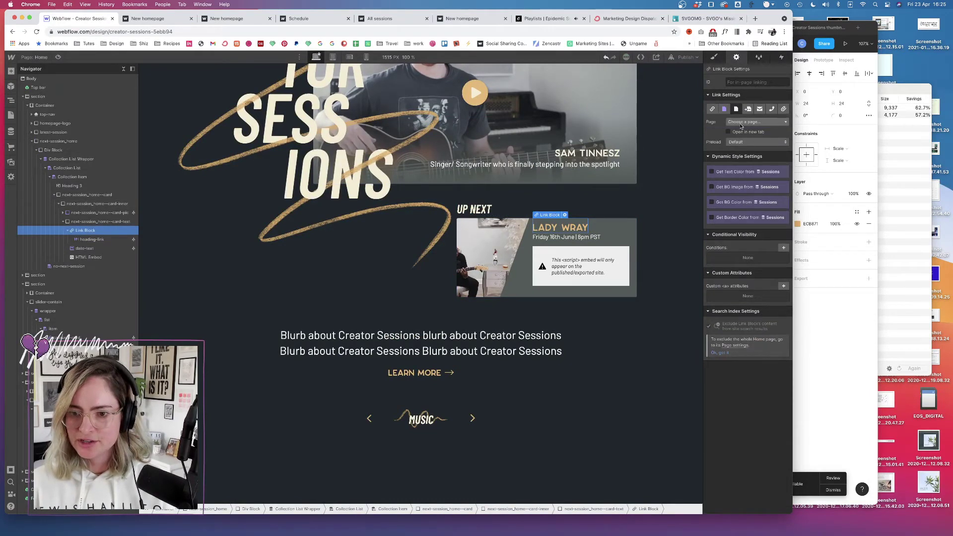
{"action": "left_click", "coordinate": [742, 122]}
{"action": "left_click", "coordinate": [740, 155]}
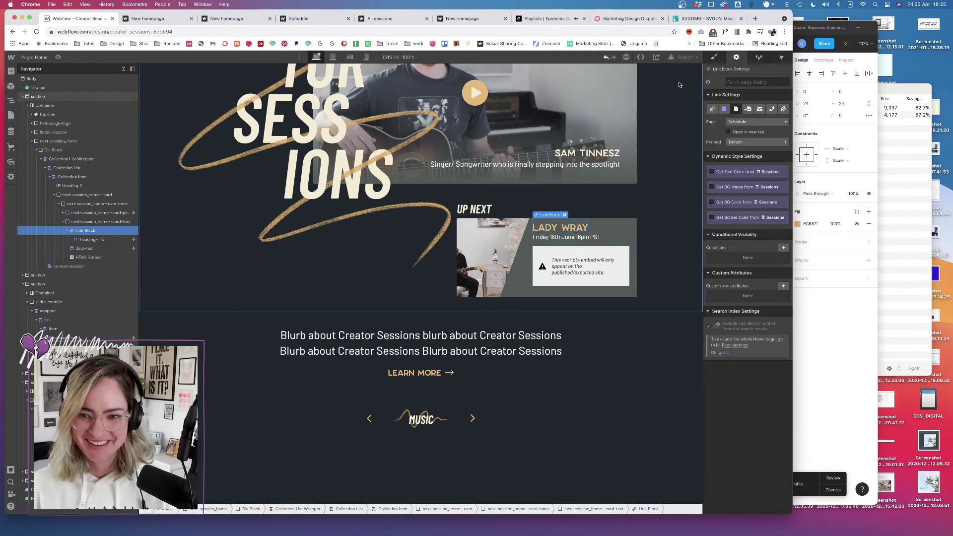
- Check the blurb and Music areas on the live homepage, and try the section-large class on the blurb section in Webflow
{"action": "key", "text": "ctrl+Tab"}
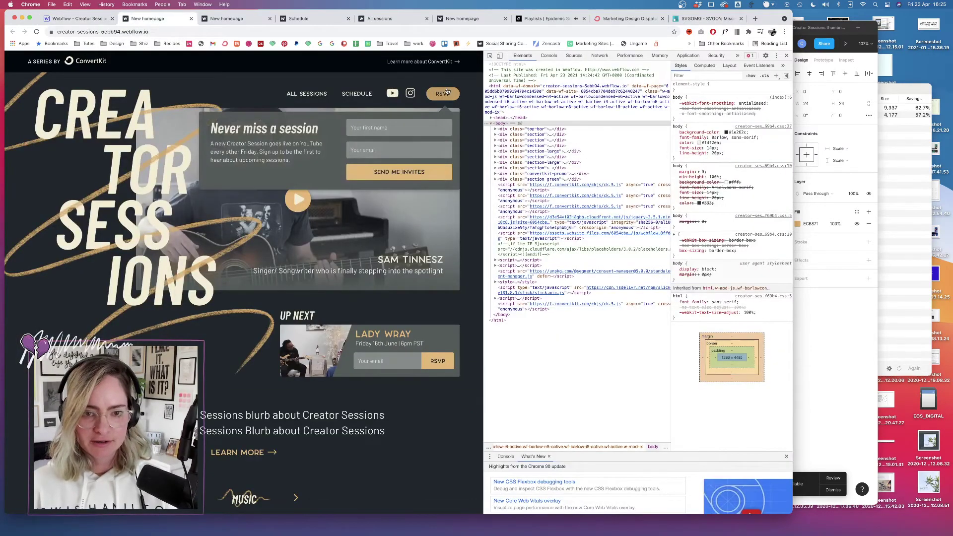
{"action": "scroll", "coordinate": [268, 167], "scroll_direction": "down", "scroll_amount": 5}
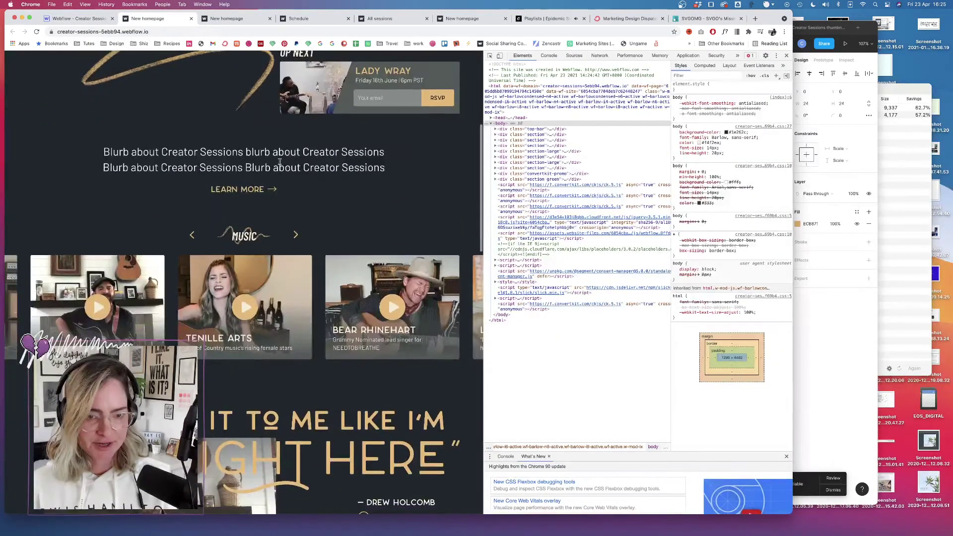
{"action": "key", "text": "ctrl+shift+Tab"}
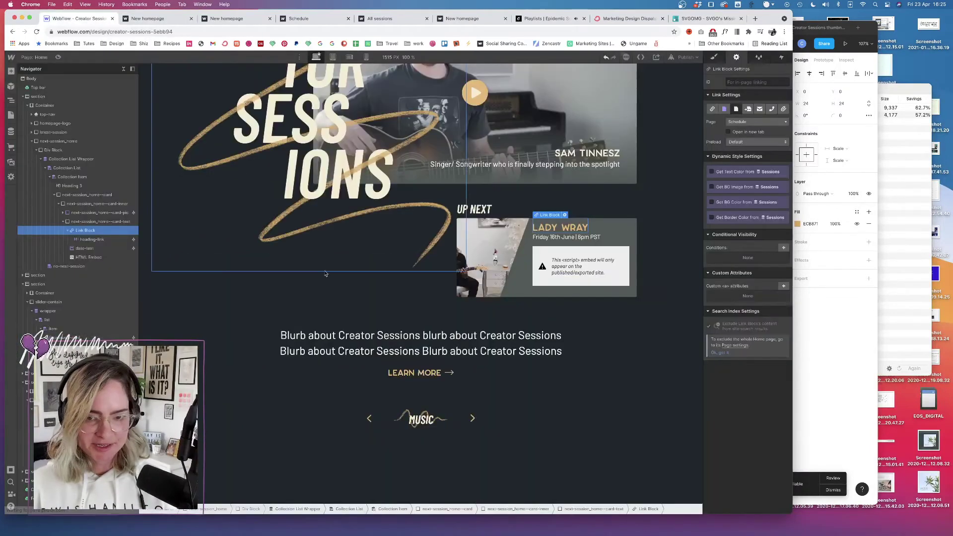
{"action": "left_click", "coordinate": [42, 276]}
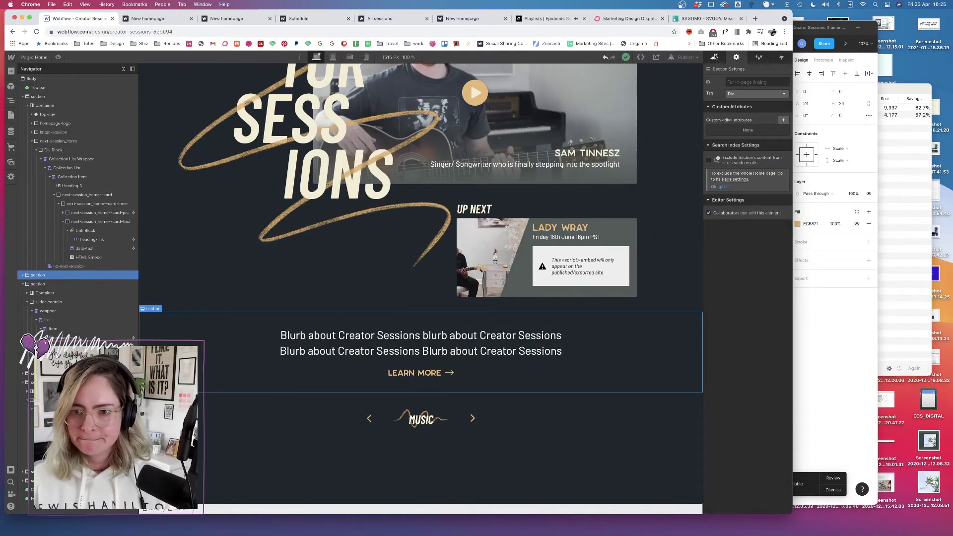
{"action": "left_click", "coordinate": [714, 58]}
{"action": "left_click", "coordinate": [756, 97]}
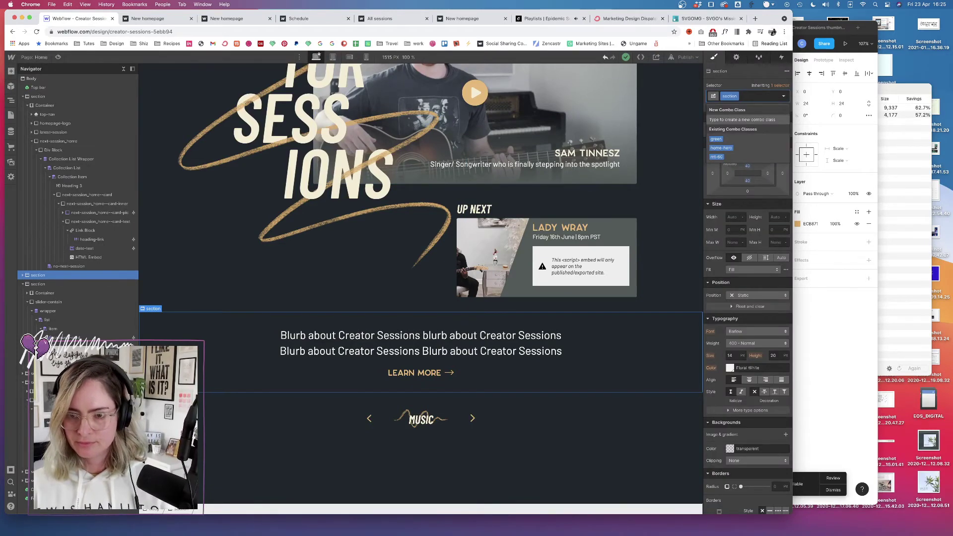
{"action": "key", "text": "BackSpace"}
{"action": "type", "text": "larg"}
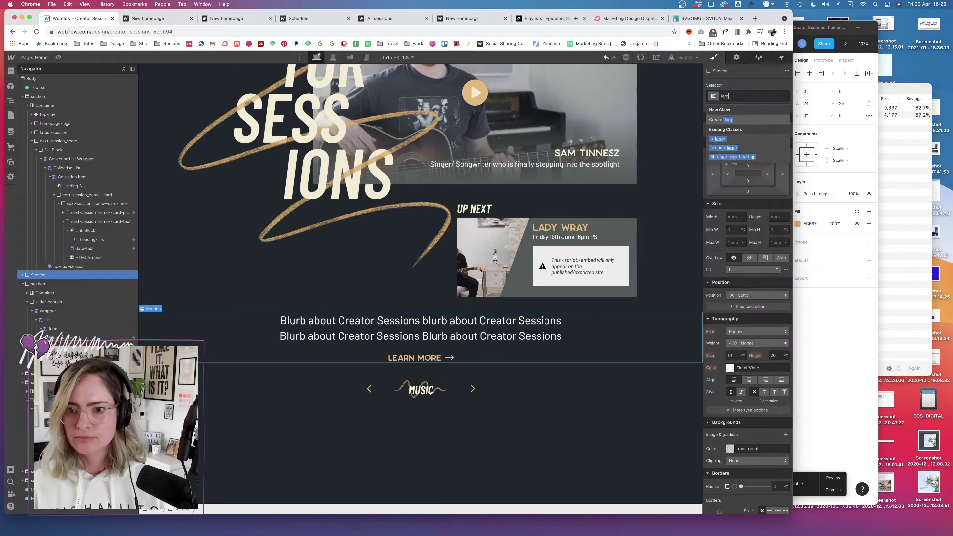
{"action": "left_click", "coordinate": [728, 149]}
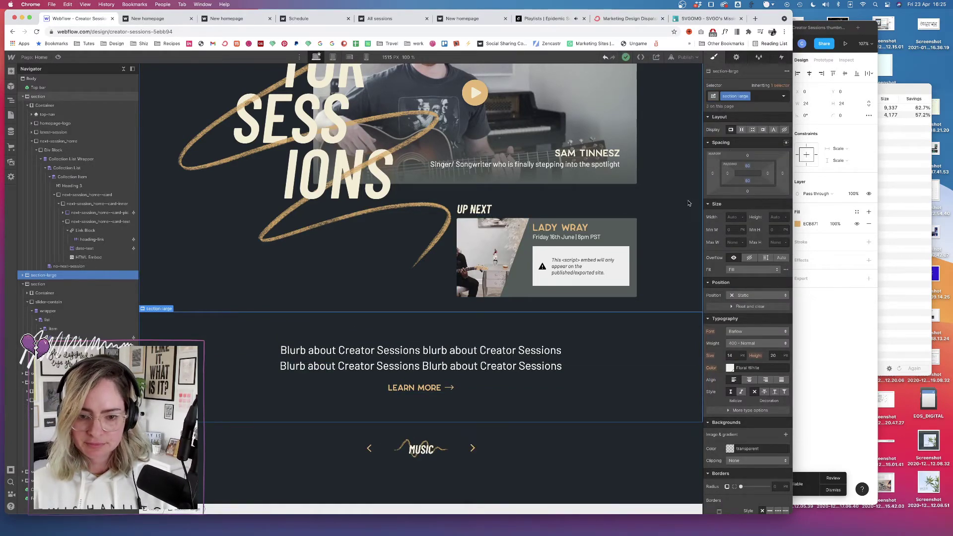
- Replace section-large with the original section class on the blurb section
{"action": "left_click", "coordinate": [759, 99]}
{"action": "key", "text": "BackSpace"}
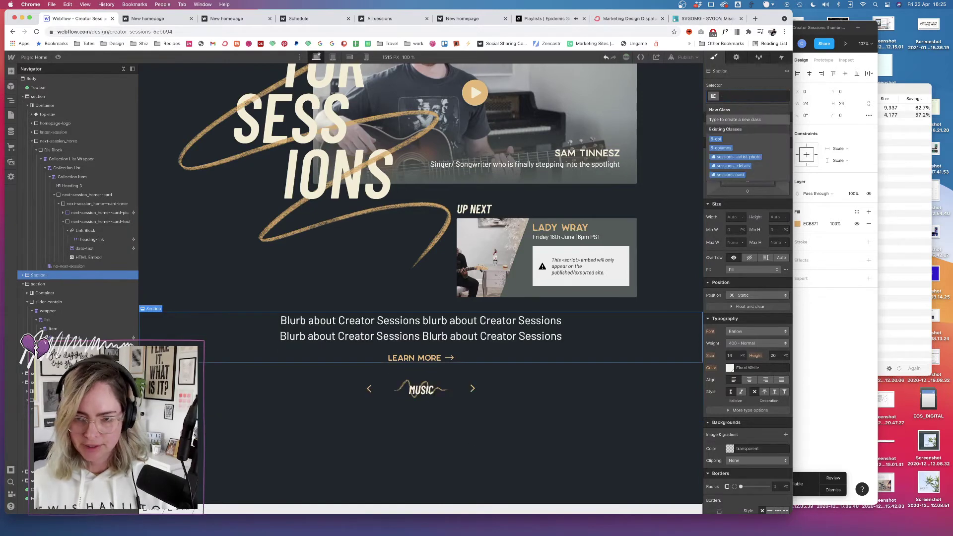
{"action": "type", "text": "secti"}
{"action": "key", "text": "Return"}
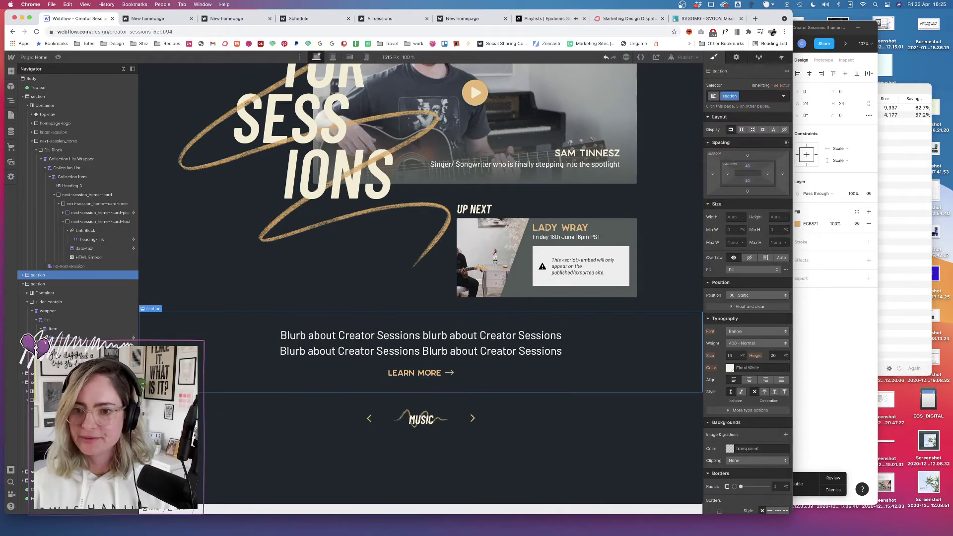
- Try a new mb-200 combo class on the blurb section
{"action": "left_click", "coordinate": [761, 96]}
{"action": "type", "text": "mb-"}
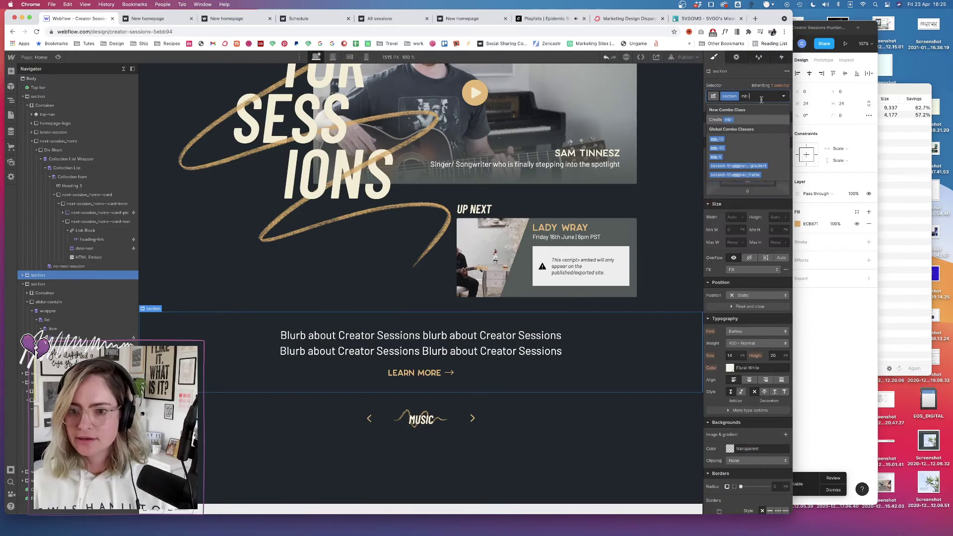
{"action": "key", "text": "BackSpace"}
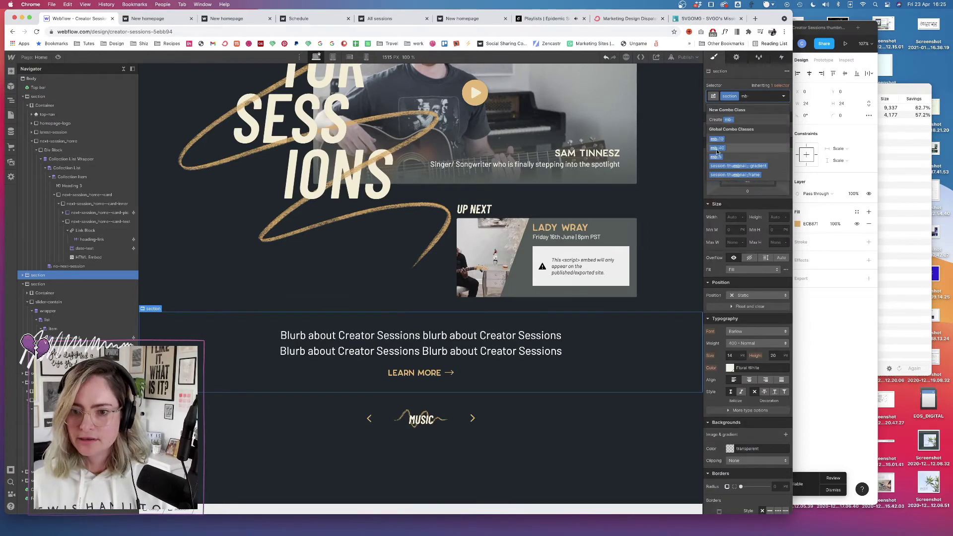
{"action": "type", "text": "200"}
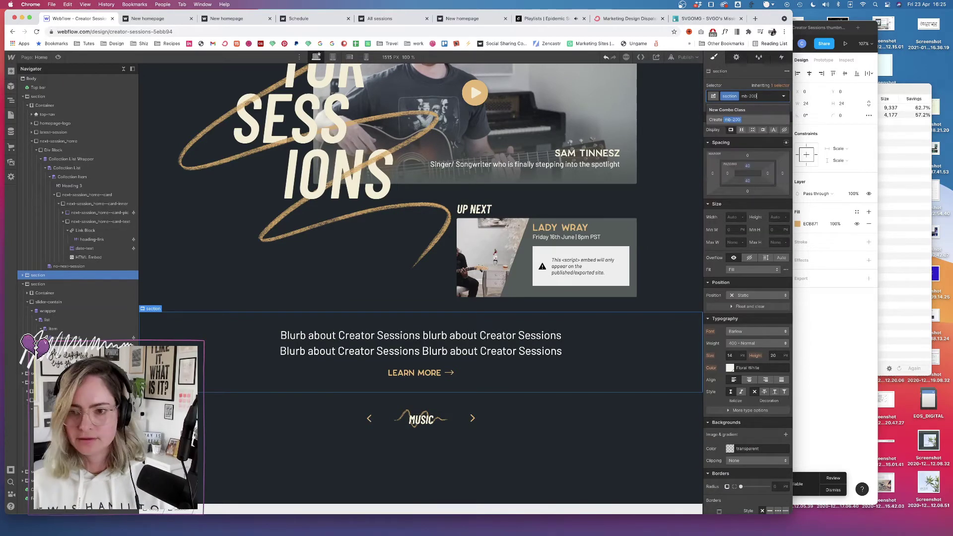
{"action": "key", "text": "Return"}
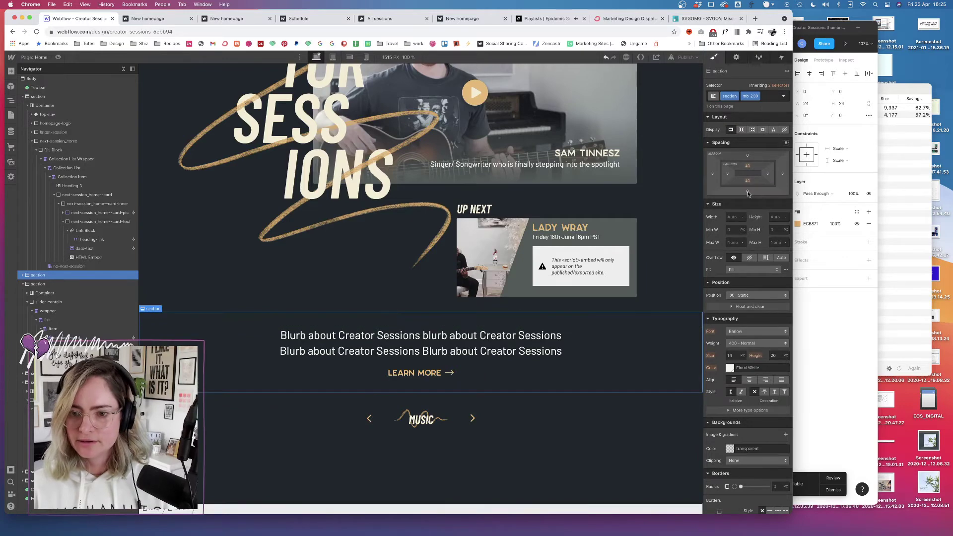
- Replace the mb-200 combo class on the blurb section with the existing global class mb-40
{"action": "left_click", "coordinate": [764, 100]}
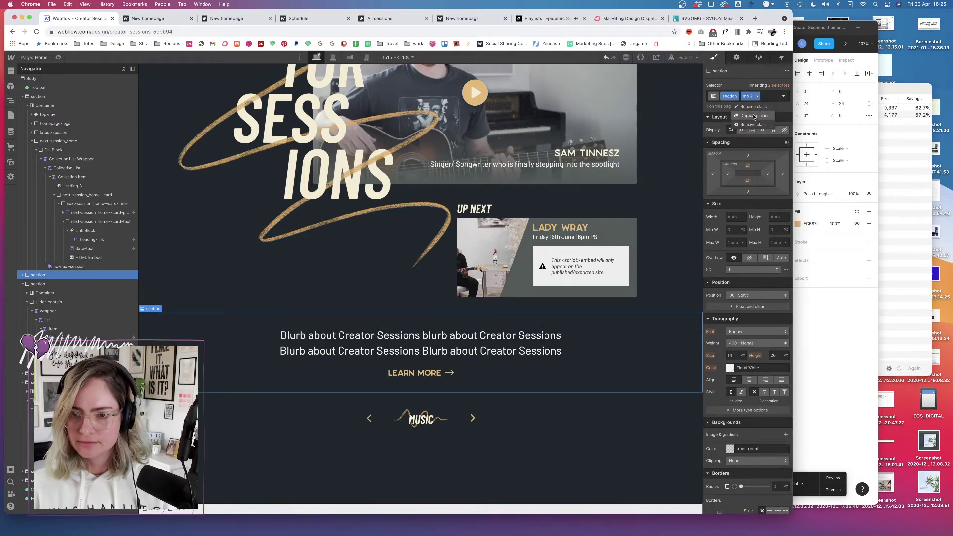
{"action": "key", "text": "BackSpace"}
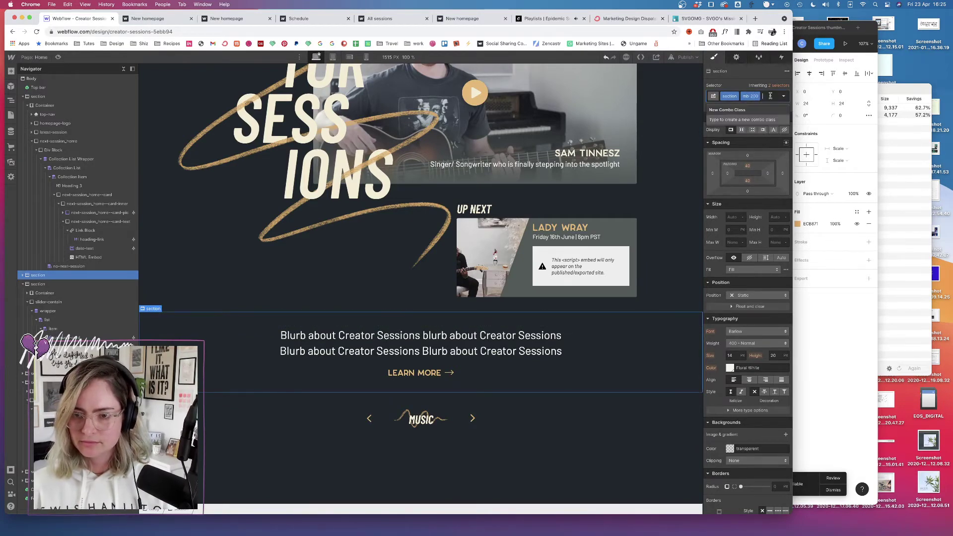
{"action": "type", "text": "mb-"}
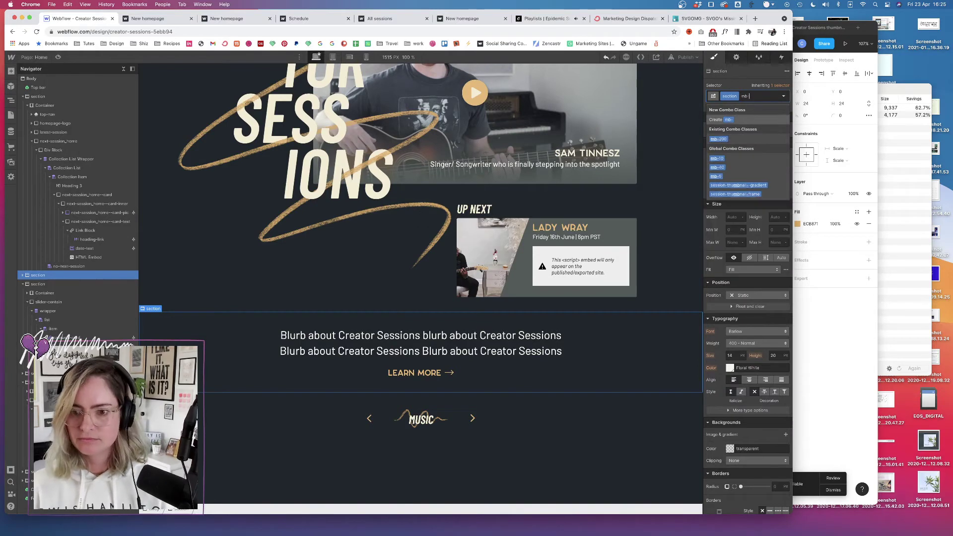
{"action": "left_click", "coordinate": [718, 168]}
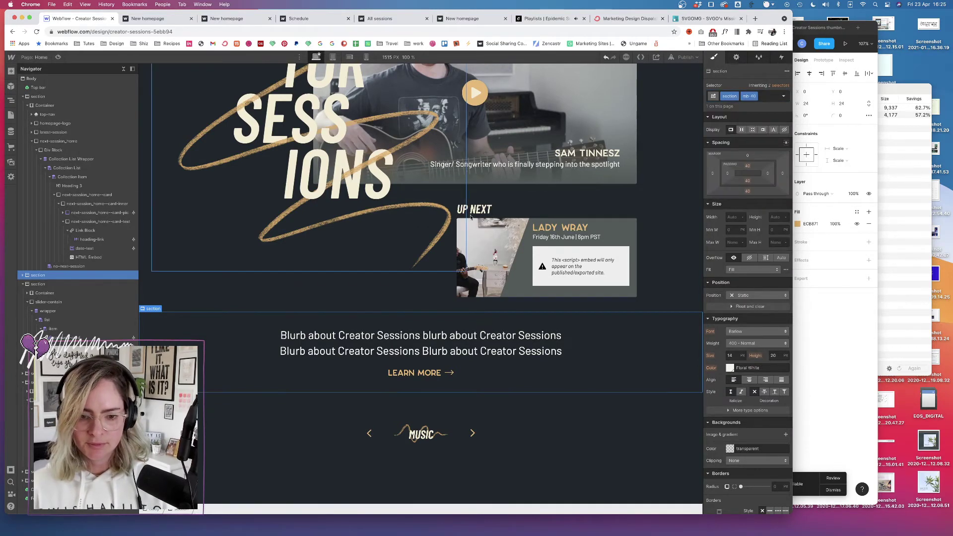
- Publish the blurb section's spacing change to the webflow.io subdomain and reload the live homepage
{"action": "left_click", "coordinate": [686, 57]}
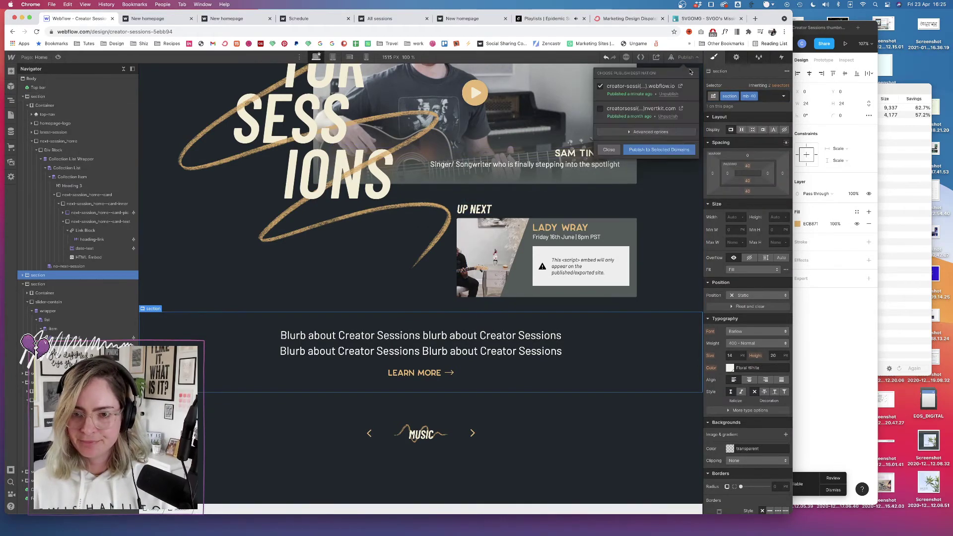
{"action": "left_click", "coordinate": [661, 150]}
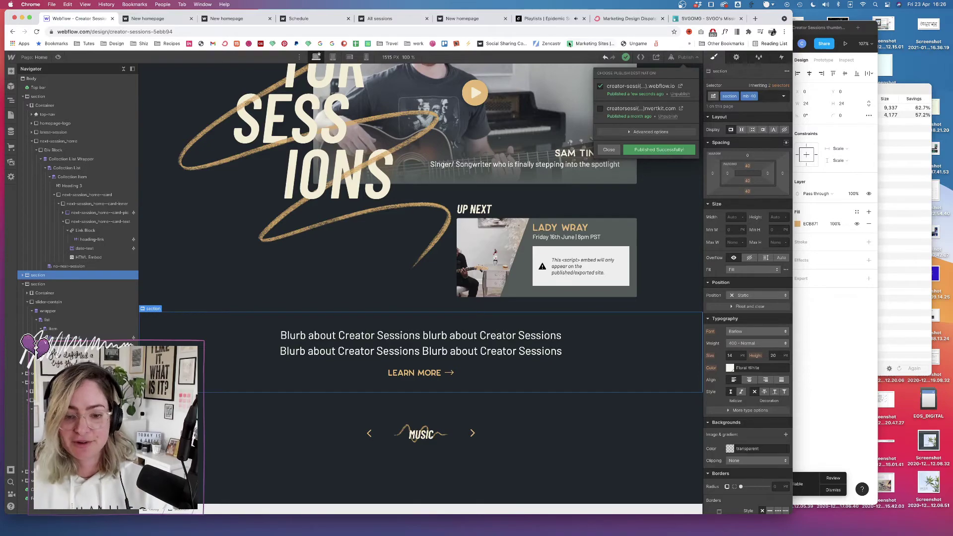
{"action": "left_click", "coordinate": [149, 18]}
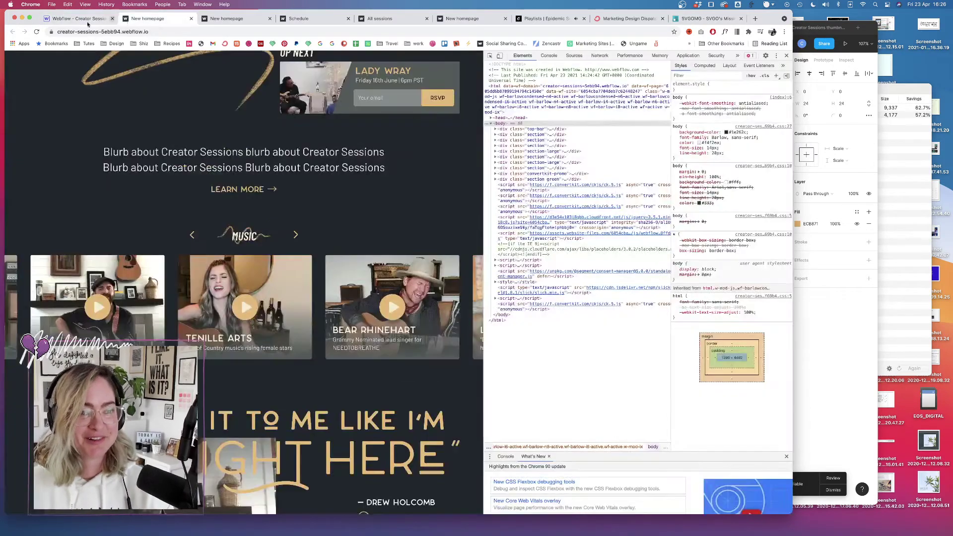
{"action": "left_click", "coordinate": [37, 33]}
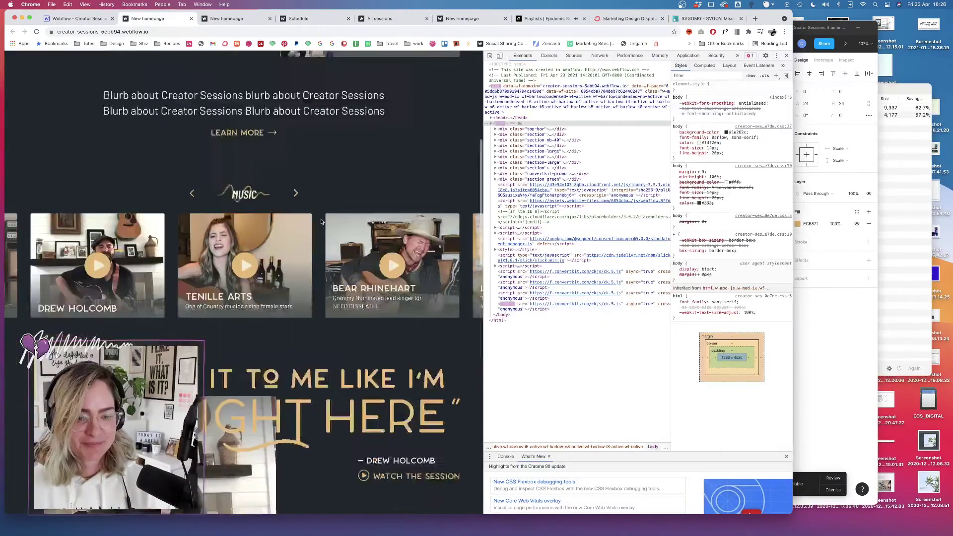
- Review the live homepage down to the footer, and examine how the hero and Up Next card respond to a narrower and wider viewport
{"action": "scroll", "coordinate": [322, 221], "scroll_direction": "down", "scroll_amount": 4}
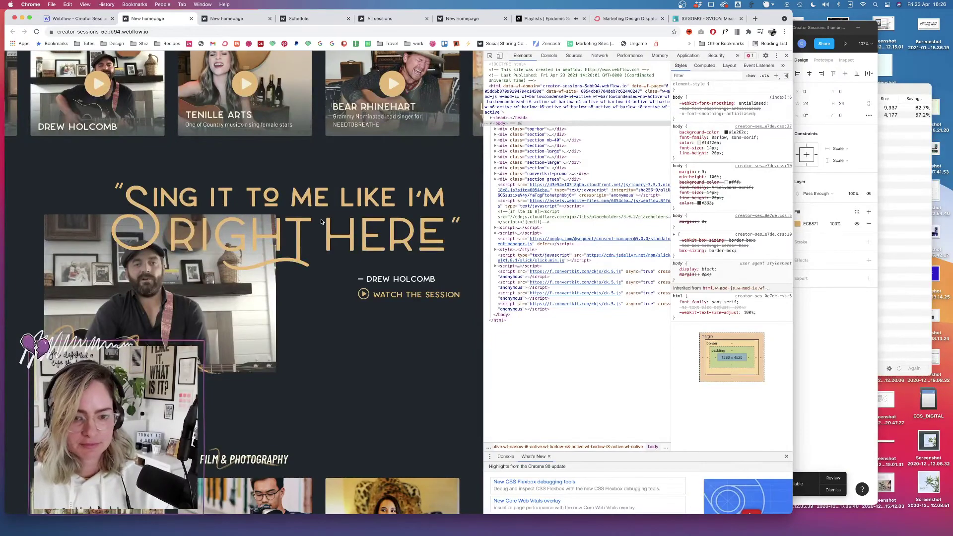
{"action": "scroll", "coordinate": [280, 393], "scroll_direction": "down", "scroll_amount": 10}
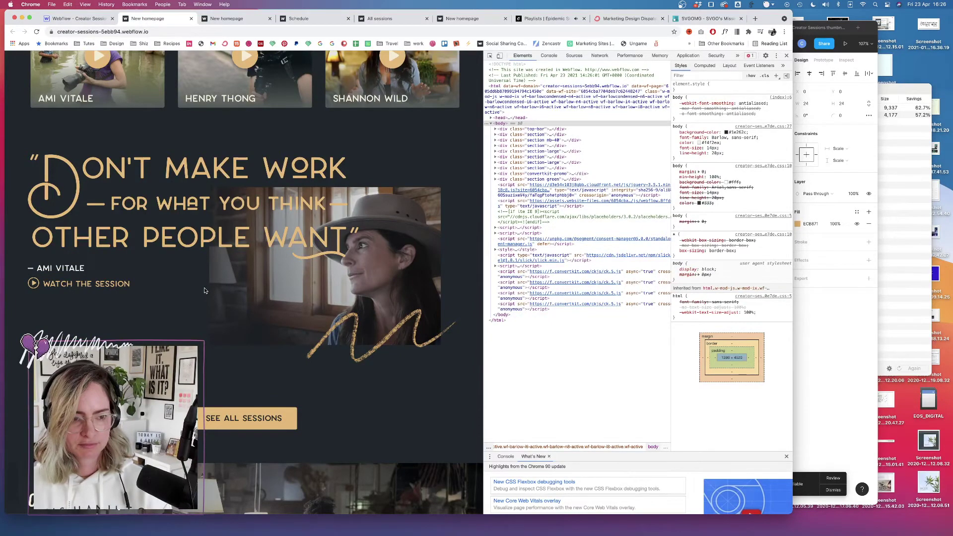
{"action": "scroll", "coordinate": [204, 291], "scroll_direction": "down", "scroll_amount": 5}
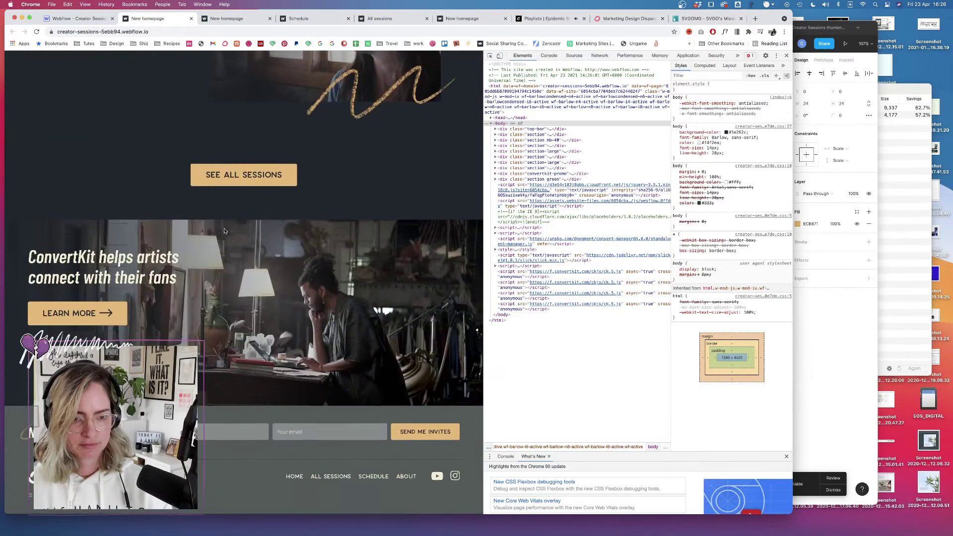
{"action": "scroll", "coordinate": [148, 251], "scroll_direction": "up", "scroll_amount": 20}
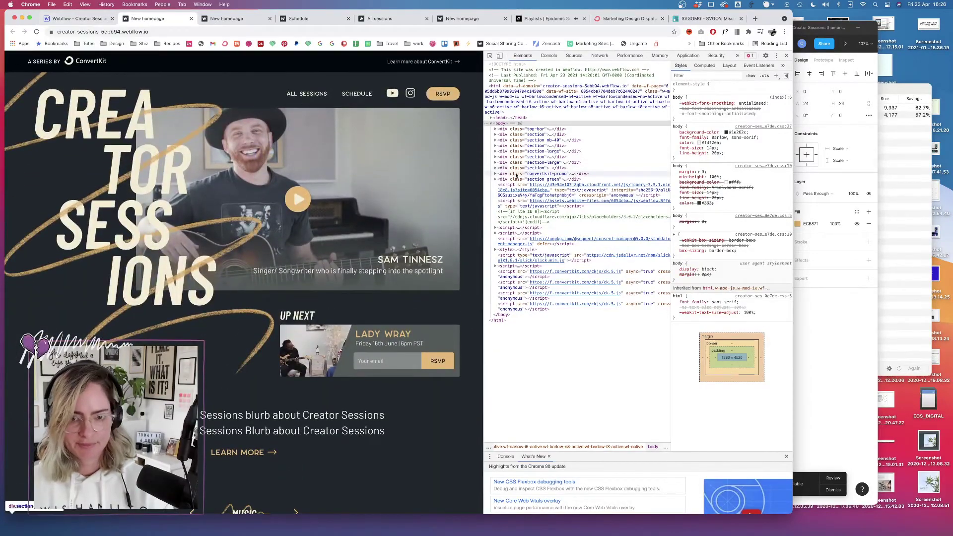
{"action": "left_click_drag", "start_coordinate": [484, 169], "coordinate": [353, 180]}
{"action": "scroll", "coordinate": [353, 180], "scroll_direction": "down", "scroll_amount": 5}
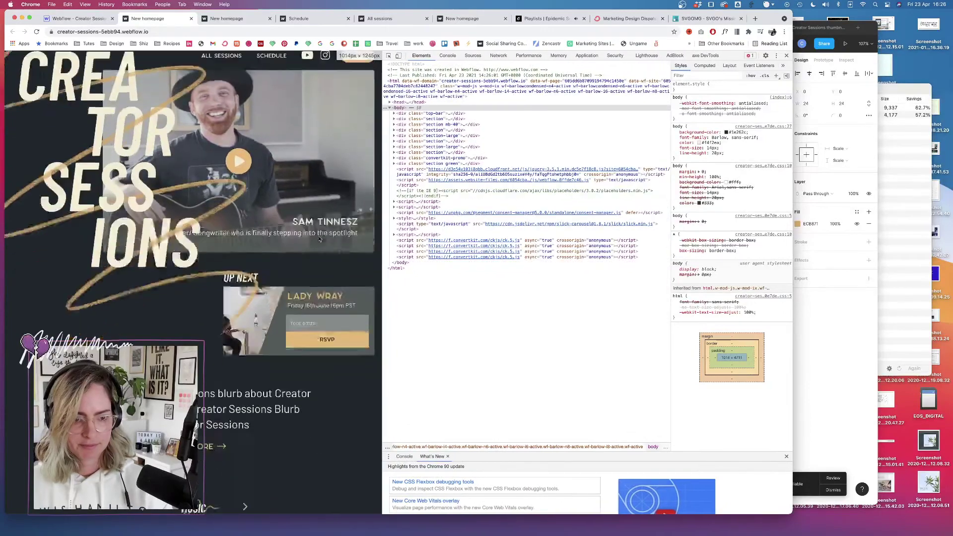
{"action": "scroll", "coordinate": [367, 181], "scroll_direction": "up", "scroll_amount": 3}
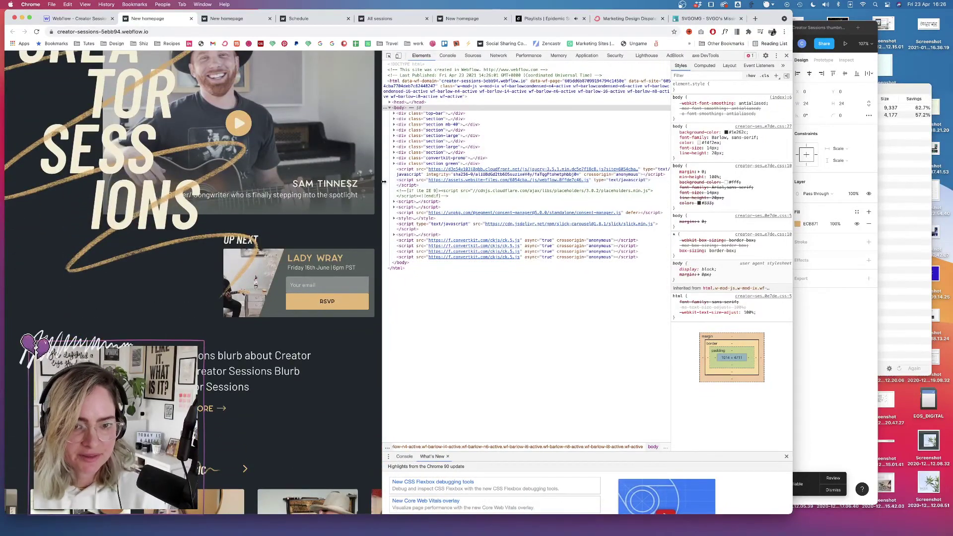
{"action": "left_click_drag", "start_coordinate": [390, 182], "coordinate": [538, 181]}
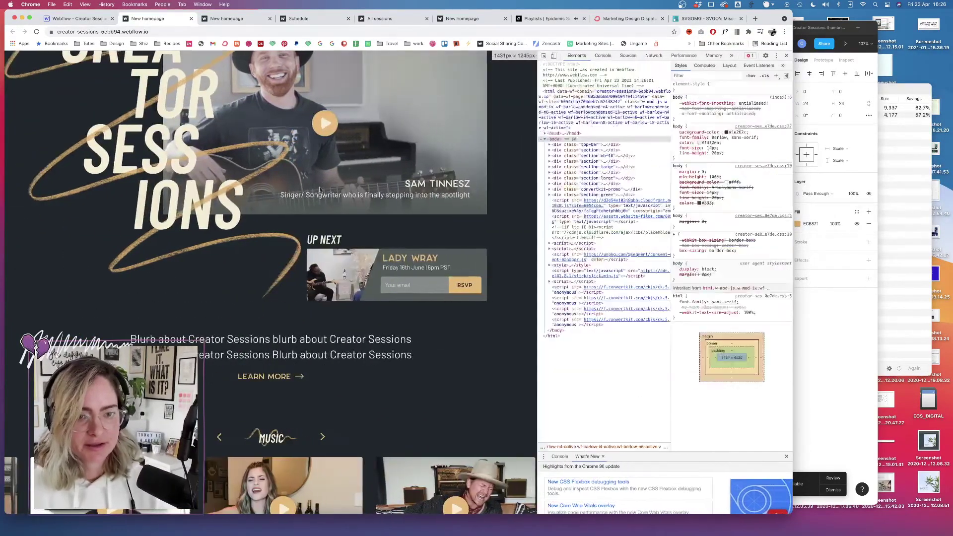
- In Webflow, increase the left padding of the latest-session--details block in the hero and check it at the tablet breakpoint
{"action": "left_click", "coordinate": [77, 18]}
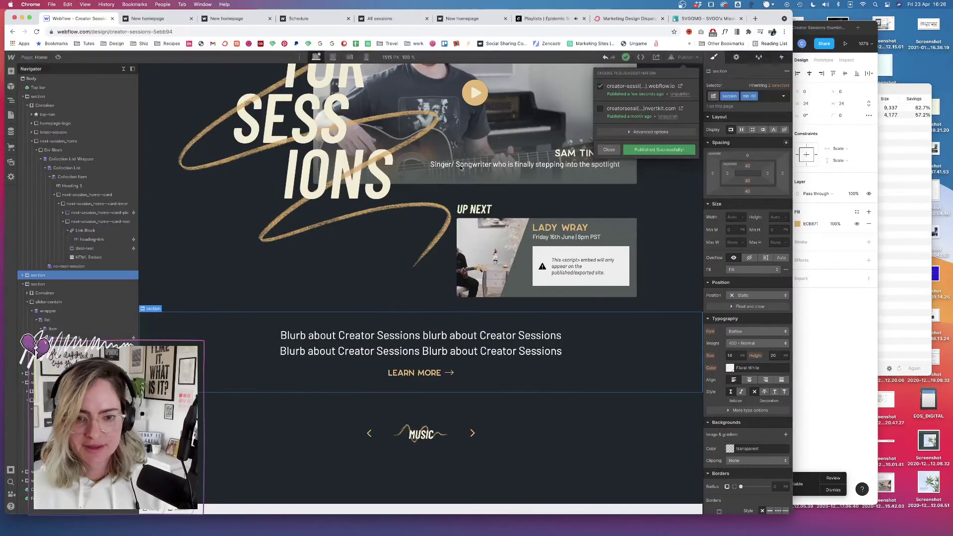
{"action": "left_click", "coordinate": [446, 164]}
{"action": "left_click", "coordinate": [532, 165]}
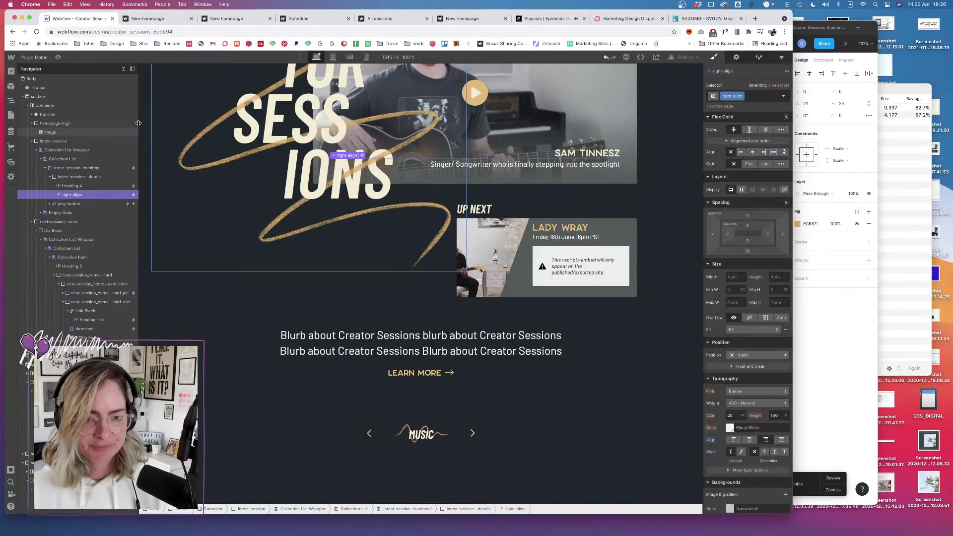
{"action": "left_click", "coordinate": [81, 177]}
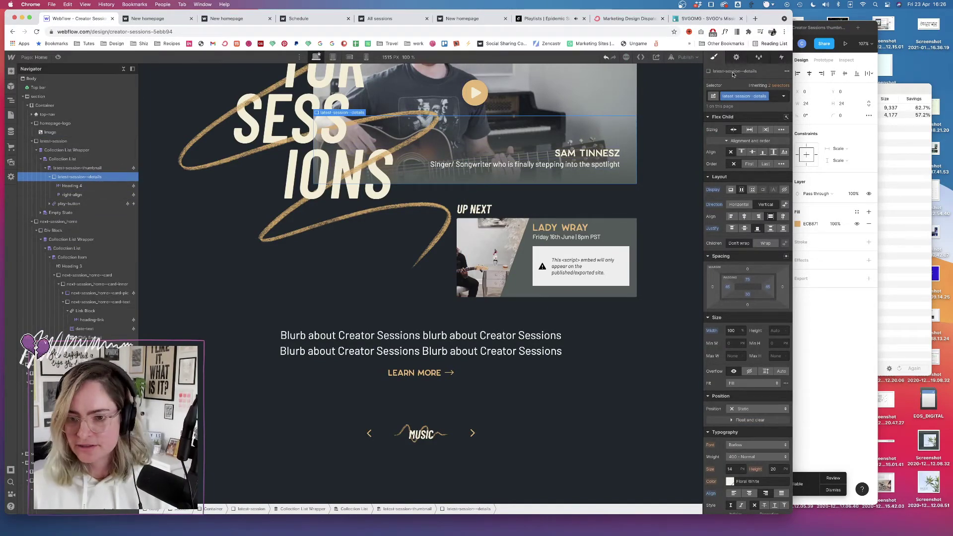
{"action": "left_click", "coordinate": [744, 60]}
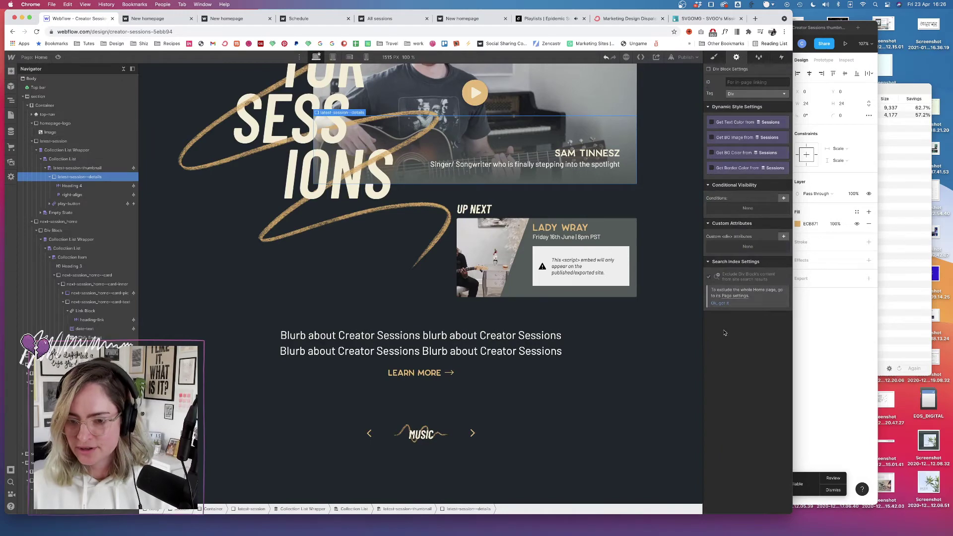
{"action": "left_click", "coordinate": [714, 59]}
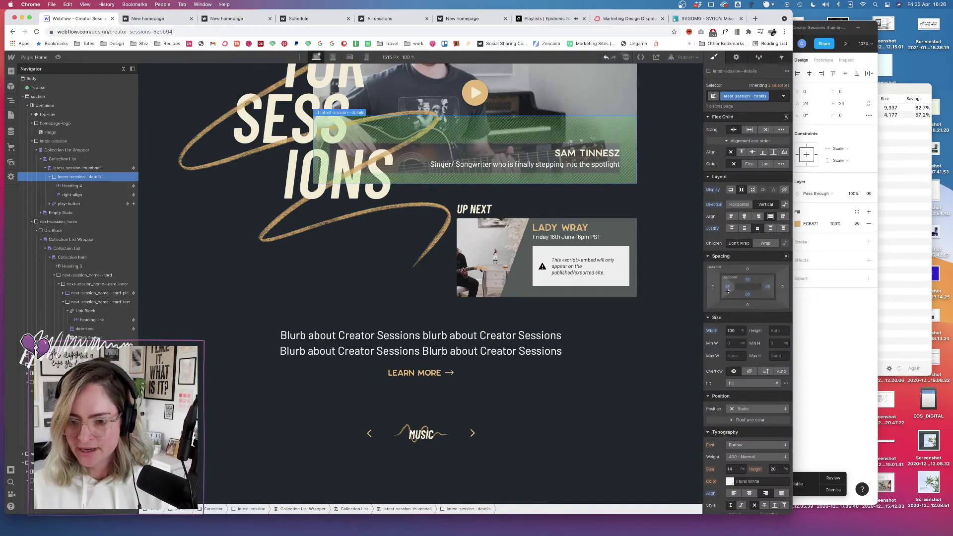
{"action": "left_click_drag", "start_coordinate": [728, 288], "coordinate": [816, 301]}
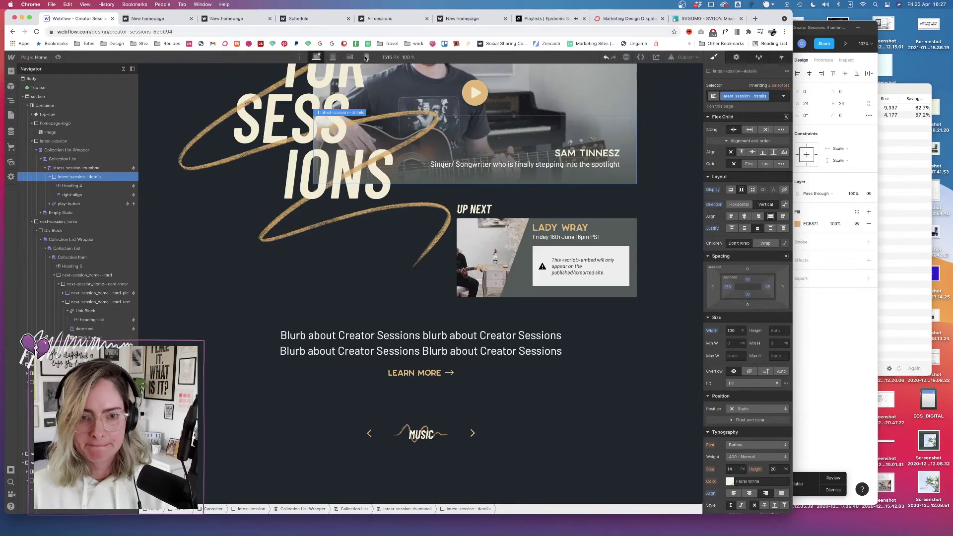
{"action": "left_click", "coordinate": [333, 58]}
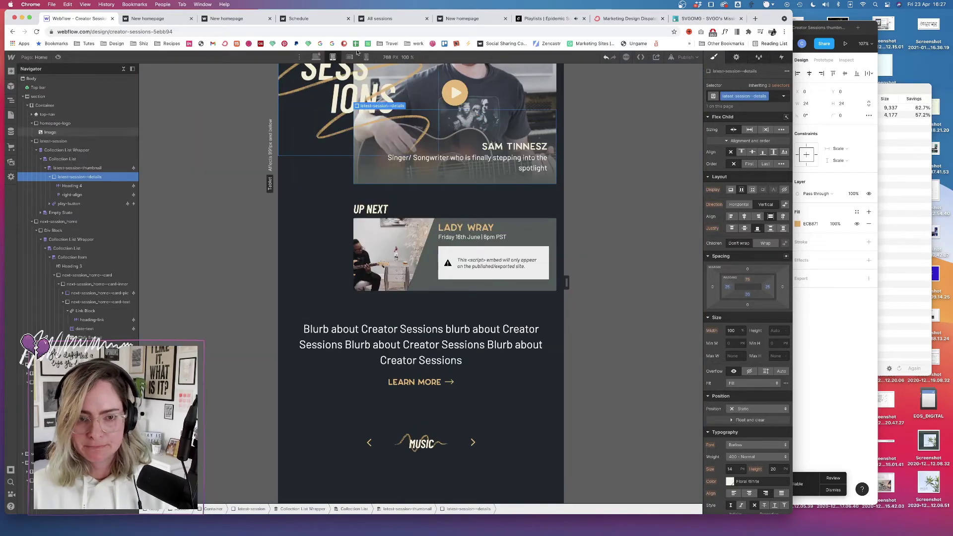
{"action": "left_click", "coordinate": [316, 58]}
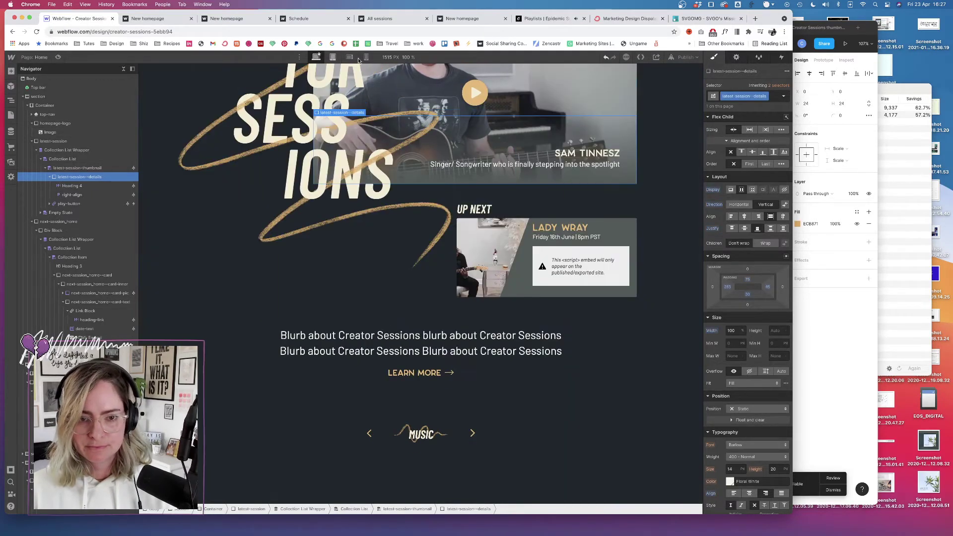
- Publish the hero padding change to the webflow.io subdomain, reload the live homepage and check the hero at a narrower viewport width
{"action": "left_click", "coordinate": [695, 59]}
{"action": "left_click", "coordinate": [669, 151]}
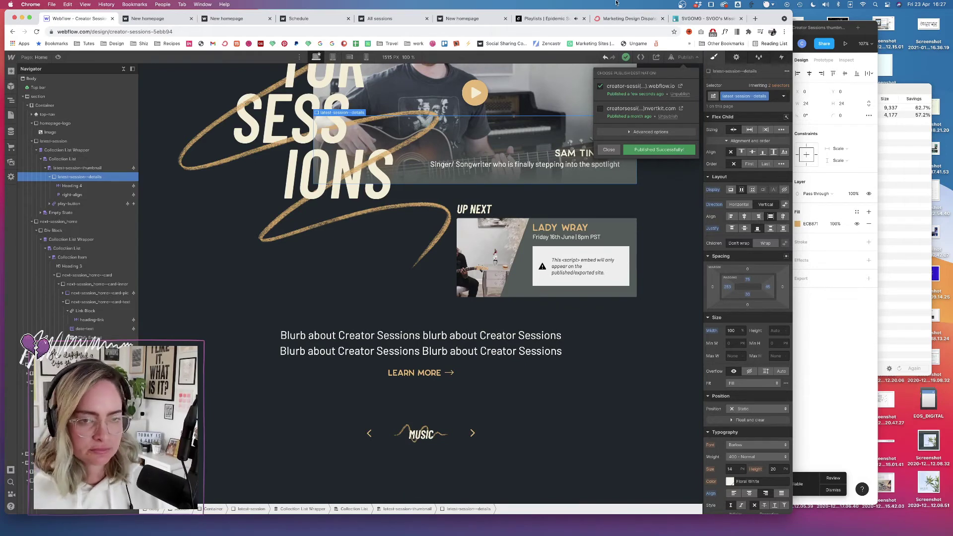
{"action": "left_click", "coordinate": [149, 18]}
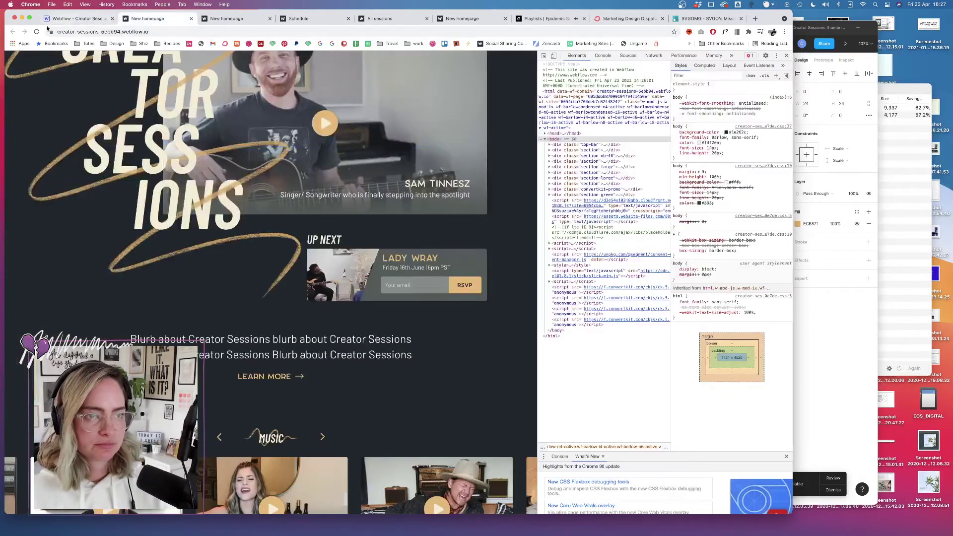
{"action": "left_click", "coordinate": [36, 31]}
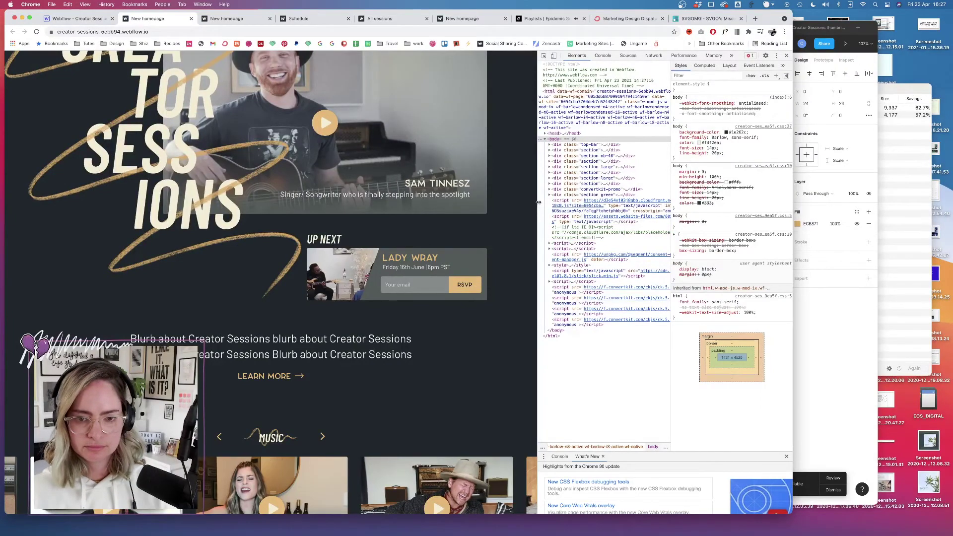
{"action": "left_click_drag", "start_coordinate": [539, 203], "coordinate": [368, 203]}
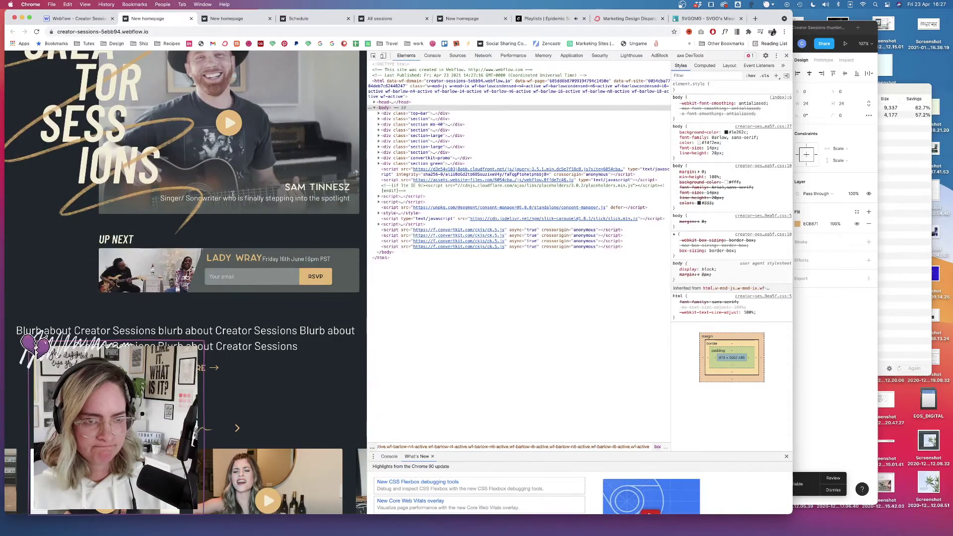
- Switch to Webflow and check the position and z-index settings of the homepage-logo and the hero's right-align description text
{"action": "left_click", "coordinate": [80, 19]}
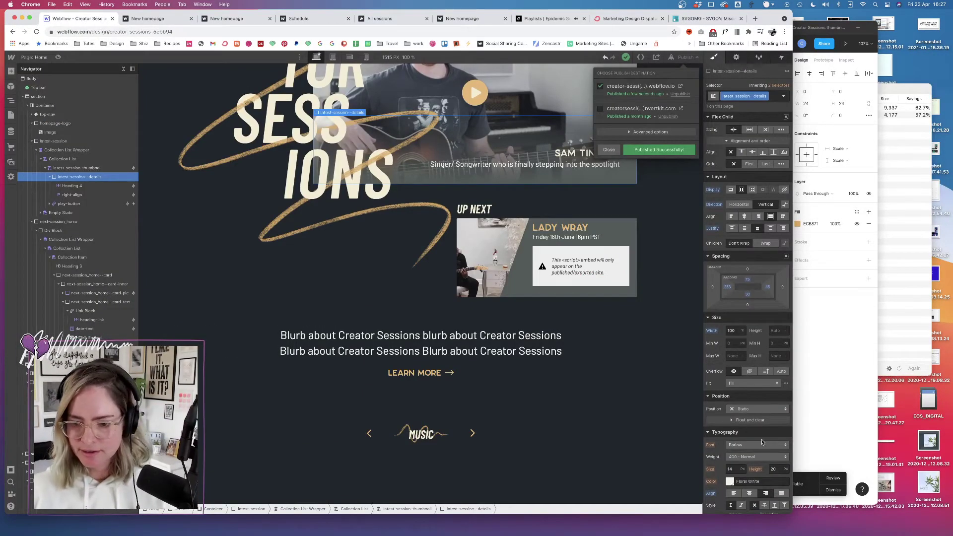
{"action": "left_click", "coordinate": [295, 213]}
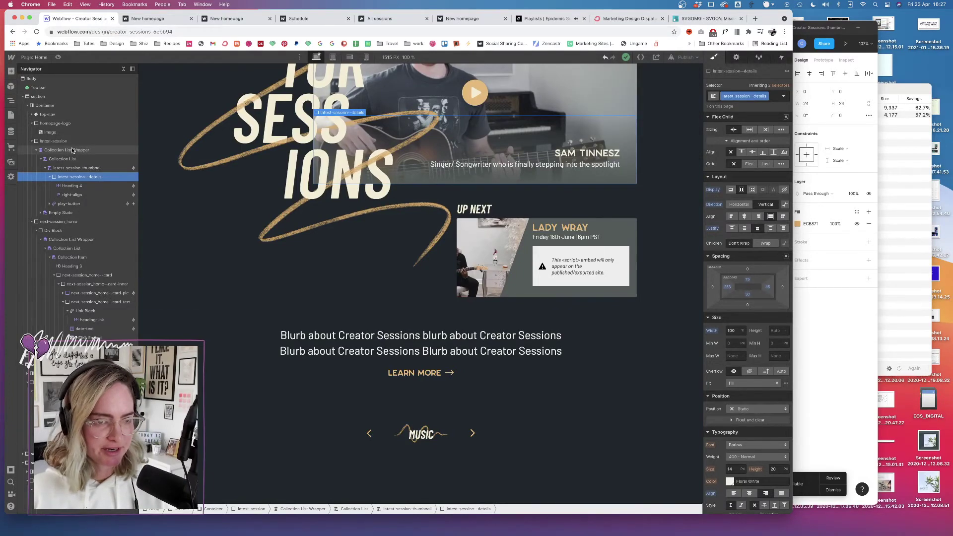
{"action": "left_click", "coordinate": [65, 123]}
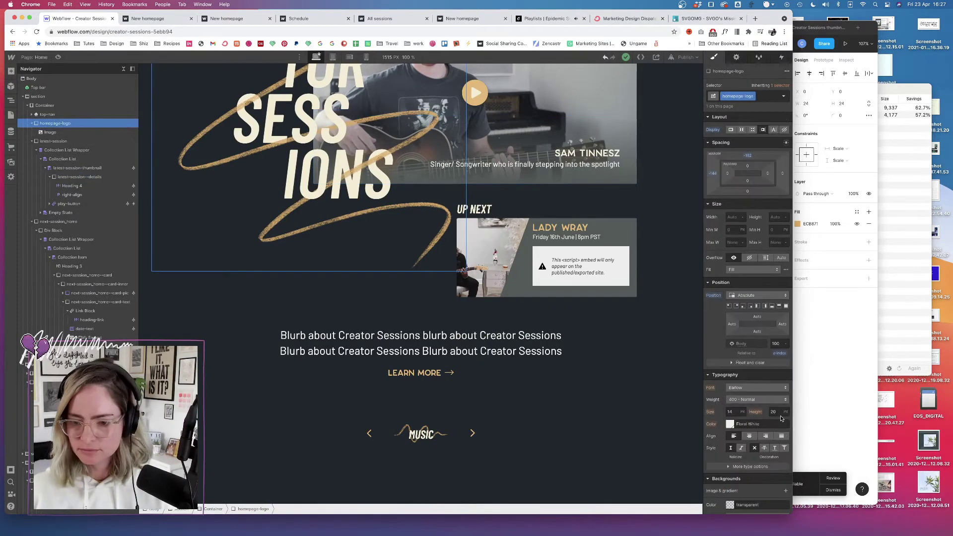
{"action": "scroll", "coordinate": [769, 458], "scroll_direction": "down", "scroll_amount": 3}
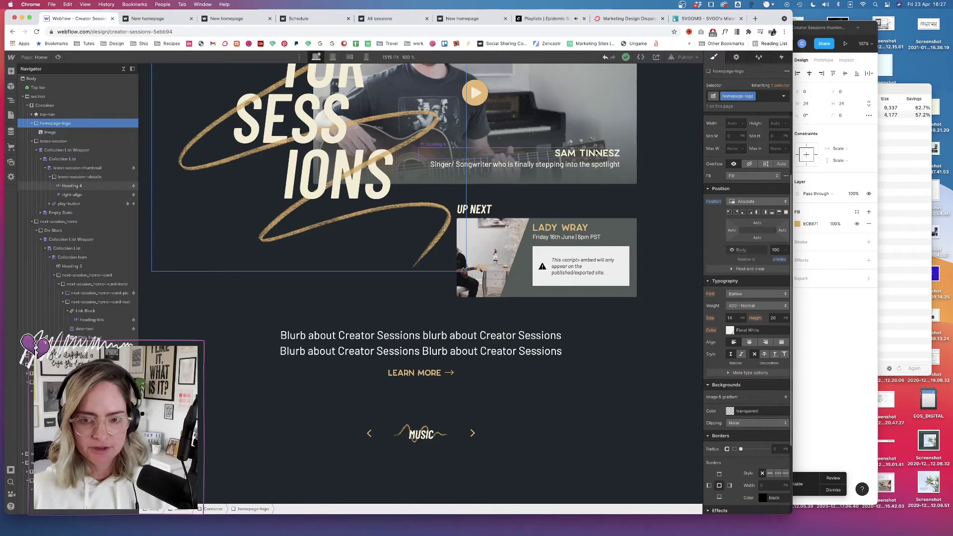
{"action": "left_click", "coordinate": [72, 194]}
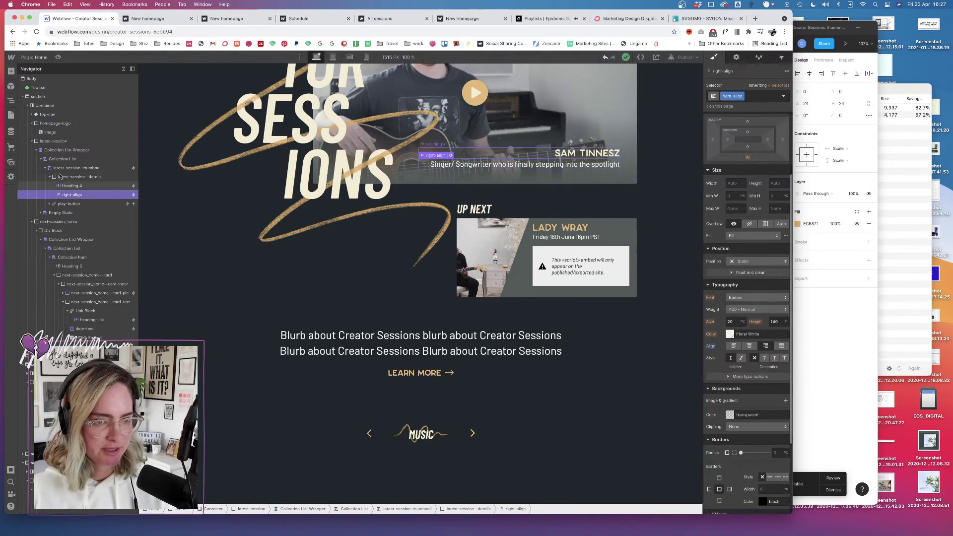
- Try relative positioning with a z-index of 200 on the hero's latest-session--details block, and reset its position each time
{"action": "left_click", "coordinate": [77, 177]}
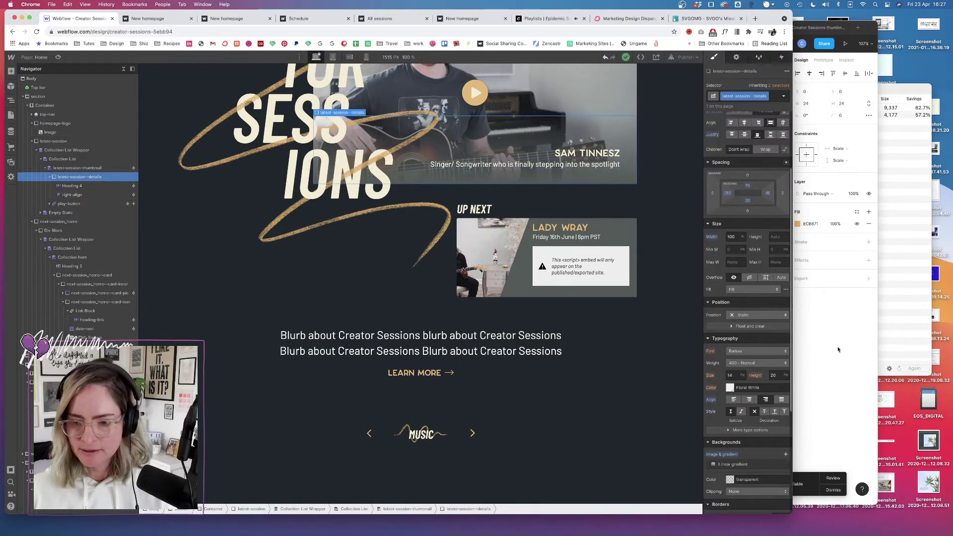
{"action": "left_click", "coordinate": [756, 315]}
{"action": "left_click", "coordinate": [743, 324]}
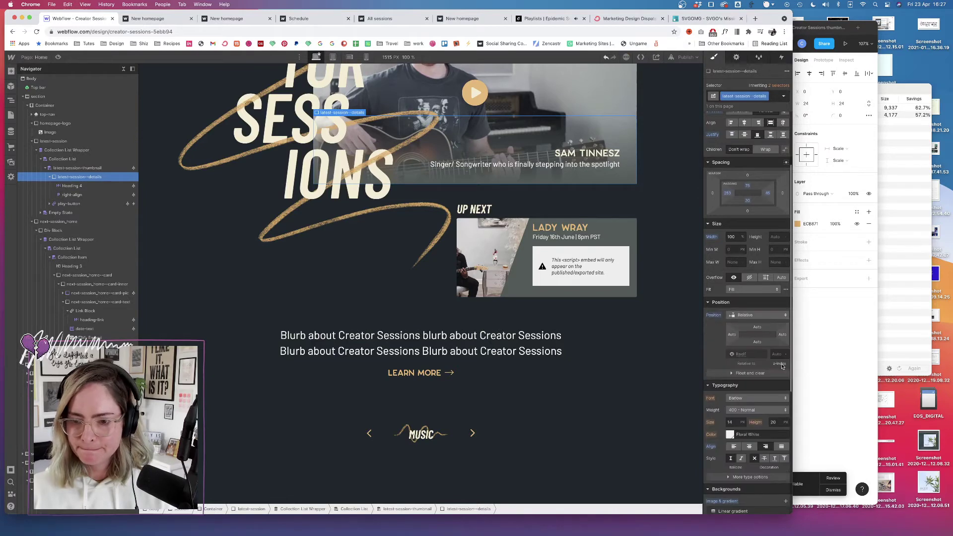
{"action": "key", "text": "Return"}
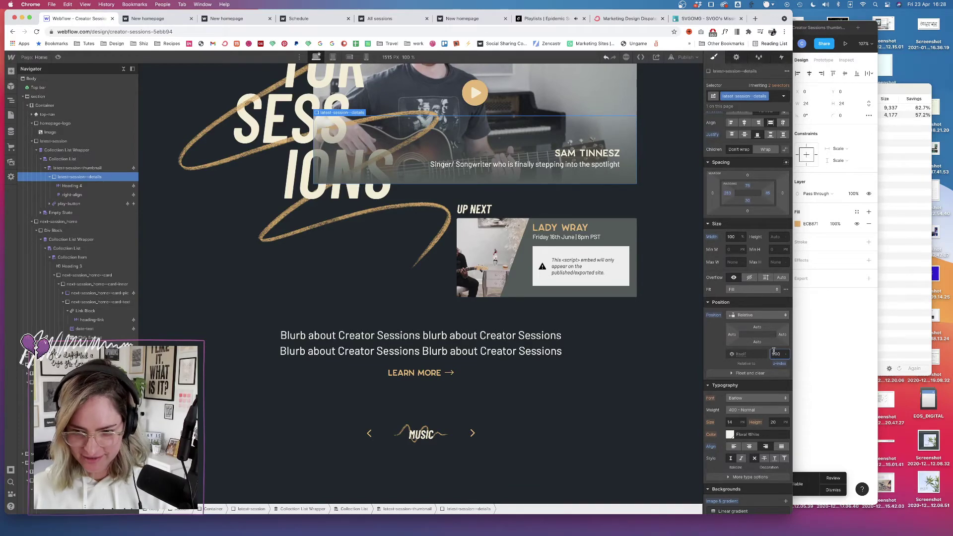
{"action": "left_click", "coordinate": [714, 316], "text": "alt"}
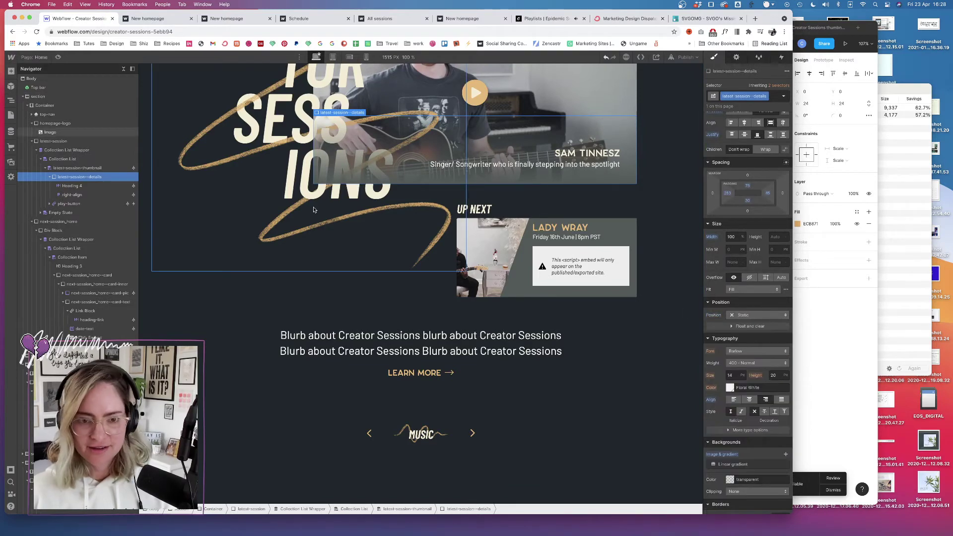
{"action": "left_click", "coordinate": [747, 316]}
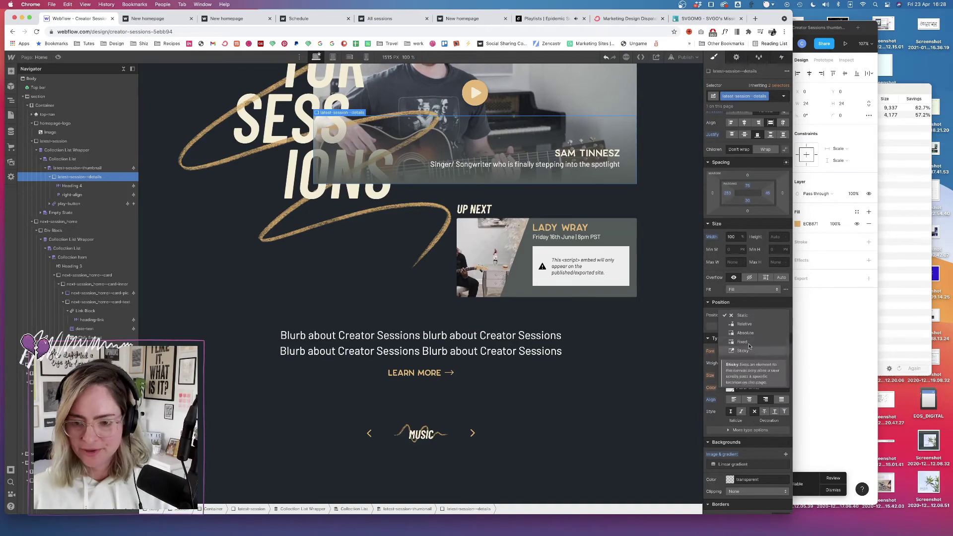
{"action": "left_click", "coordinate": [745, 326]}
{"action": "left_click", "coordinate": [776, 354]}
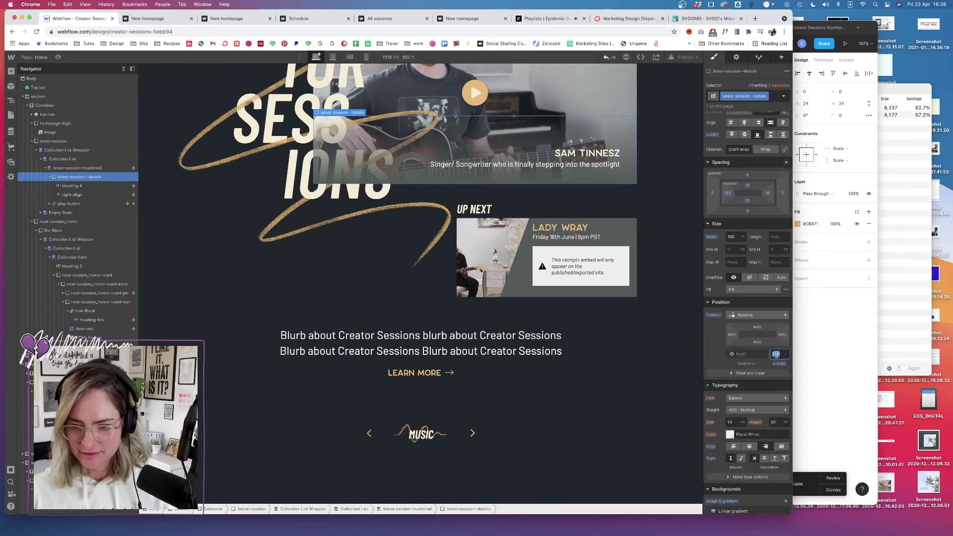
{"action": "left_click", "coordinate": [717, 317], "text": "alt"}
- Add a z-200 combo class to the hero's right-align description text and give it relative positioning with a z-index of 200
{"action": "left_click", "coordinate": [72, 195]}
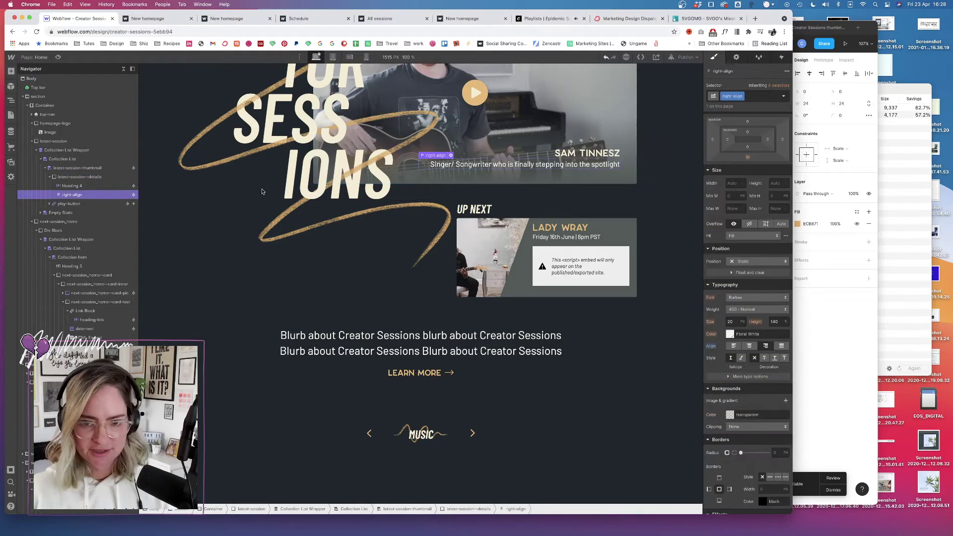
{"action": "left_click", "coordinate": [755, 97]}
{"action": "type", "text": "z-200"}
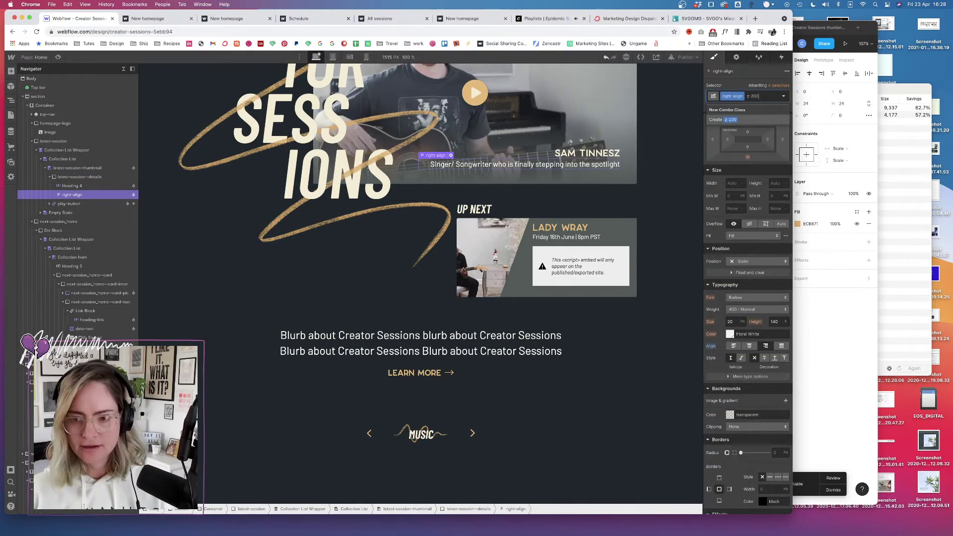
{"action": "key", "text": "Return"}
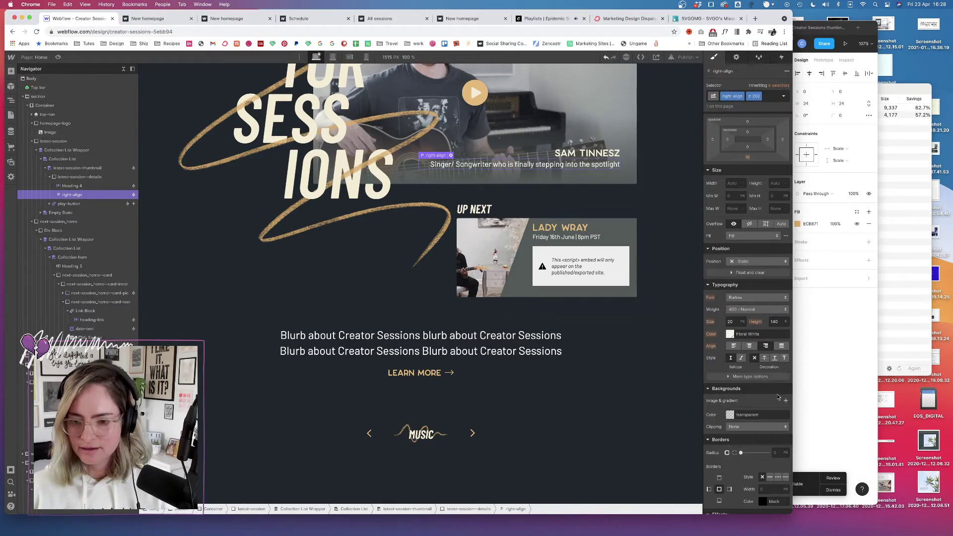
{"action": "left_click", "coordinate": [758, 261]}
{"action": "left_click", "coordinate": [765, 271]}
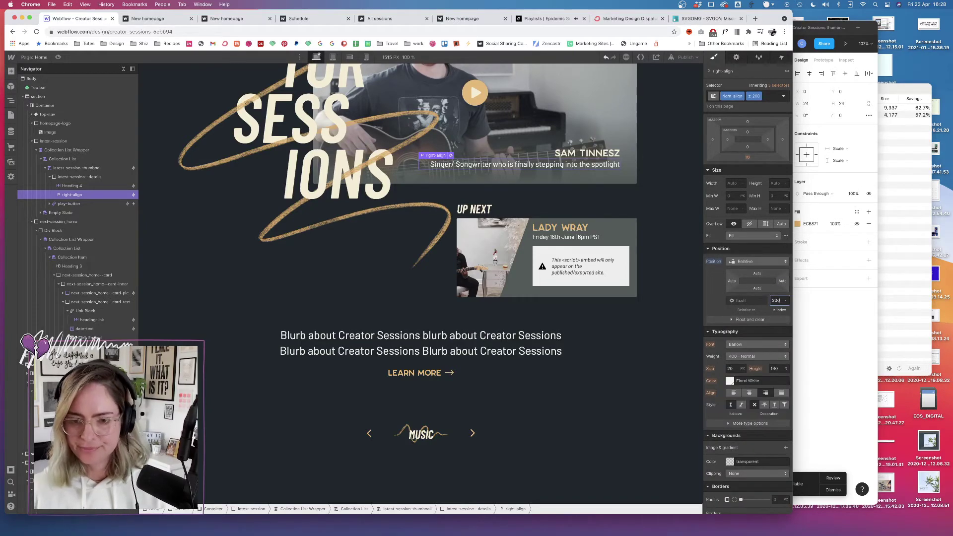
- Publish the hero text's stacking change to the webflow.io subdomain and reload the live homepage
{"action": "left_click", "coordinate": [686, 57]}
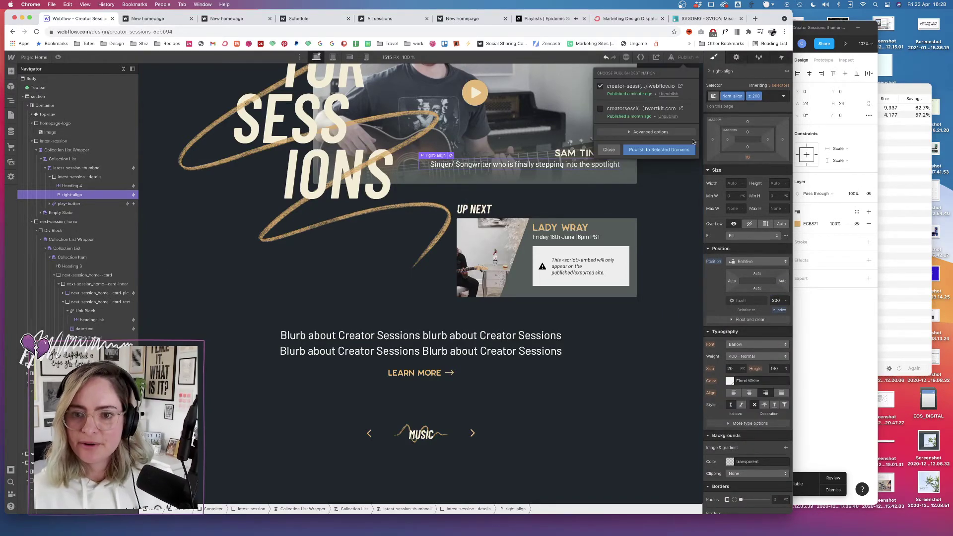
{"action": "left_click", "coordinate": [679, 150]}
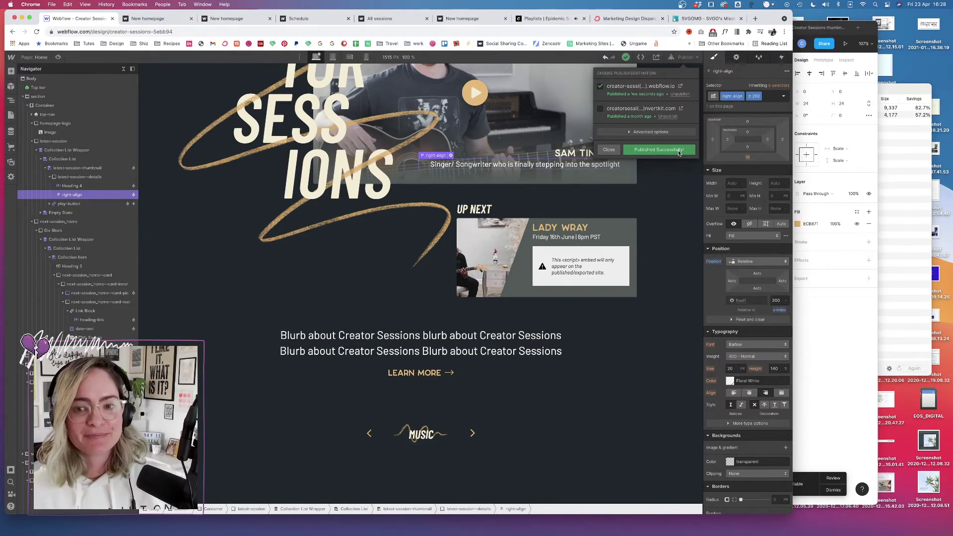
{"action": "left_click", "coordinate": [172, 17]}
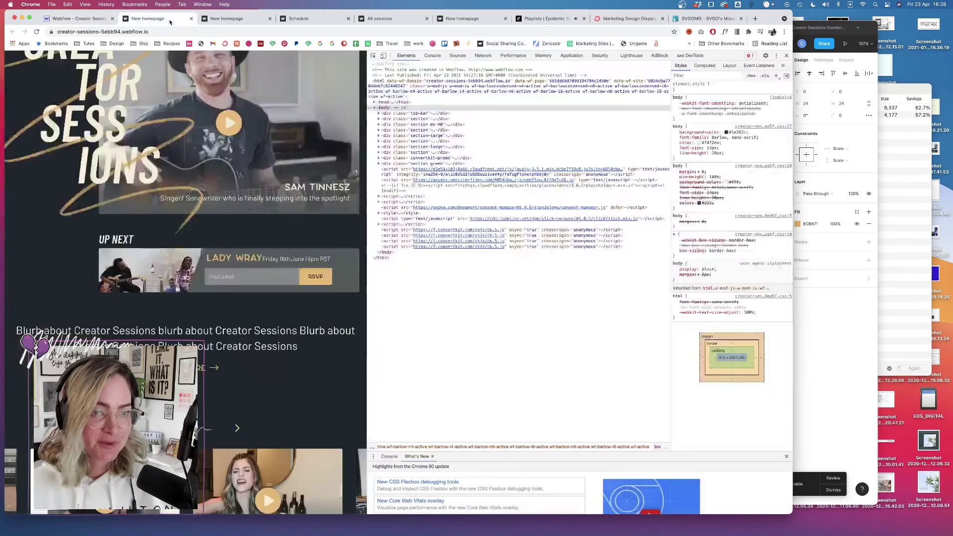
{"action": "key", "text": "super+r"}
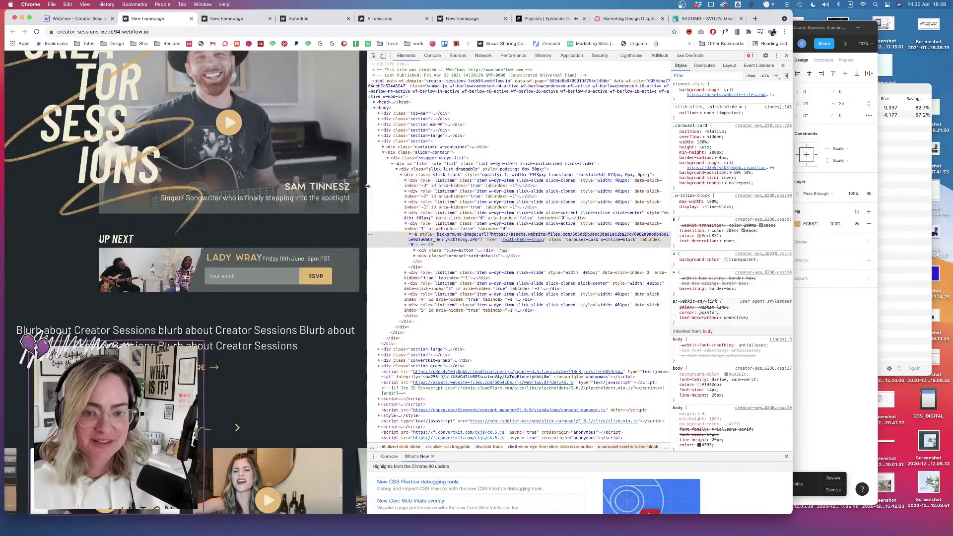
- Examine how the live homepage's hero text and logo overlap at a narrower and a wider viewport width
{"action": "left_click_drag", "start_coordinate": [369, 190], "coordinate": [292, 162]}
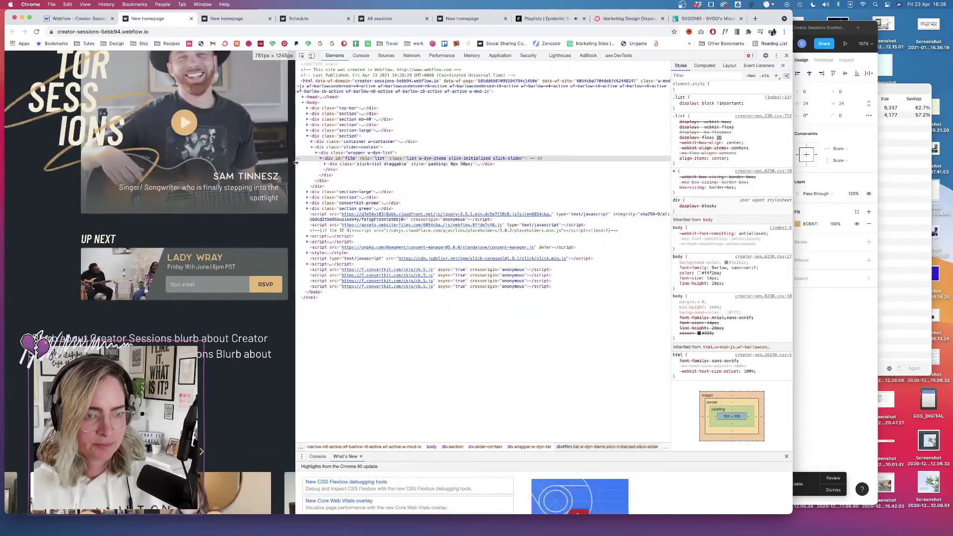
{"action": "scroll", "coordinate": [261, 146], "scroll_direction": "down", "scroll_amount": 6}
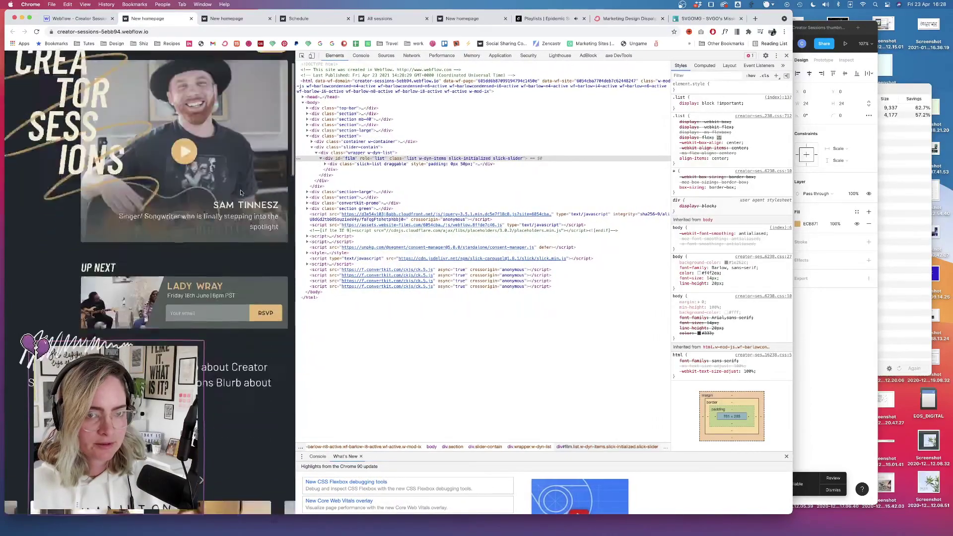
{"action": "scroll", "coordinate": [269, 212], "scroll_direction": "up", "scroll_amount": 4}
{"action": "left_click_drag", "start_coordinate": [293, 187], "coordinate": [295, 273]}
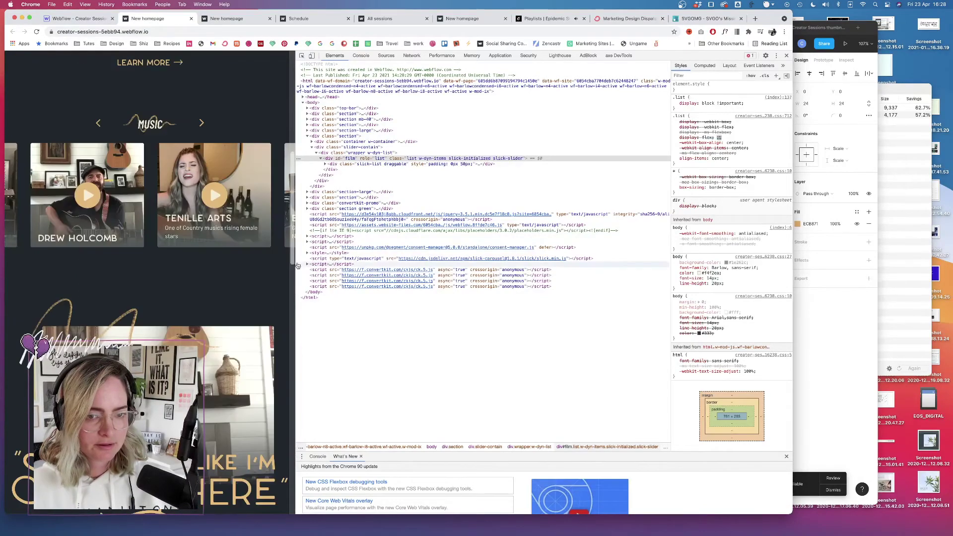
{"action": "scroll", "coordinate": [295, 271], "scroll_direction": "up", "scroll_amount": 10}
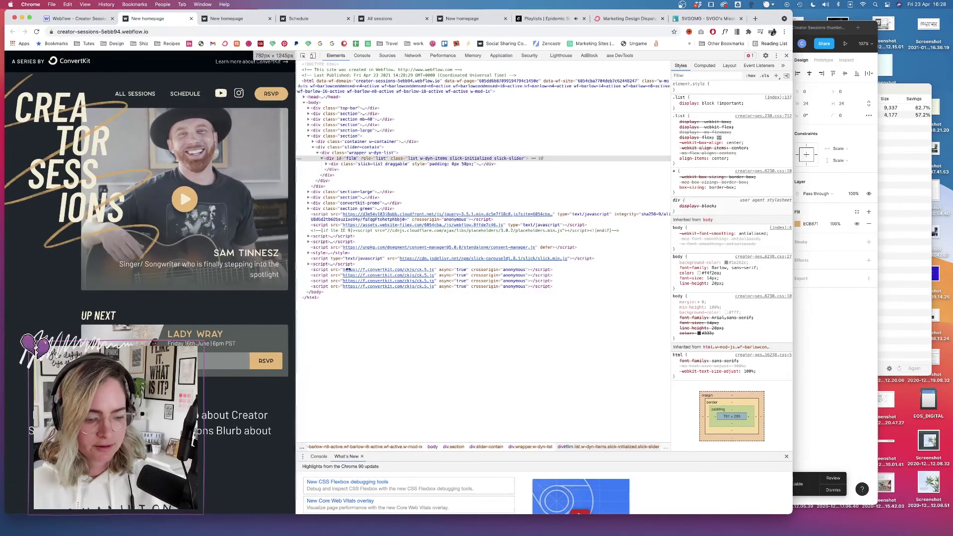
{"action": "left_click_drag", "start_coordinate": [295, 267], "coordinate": [413, 281]}
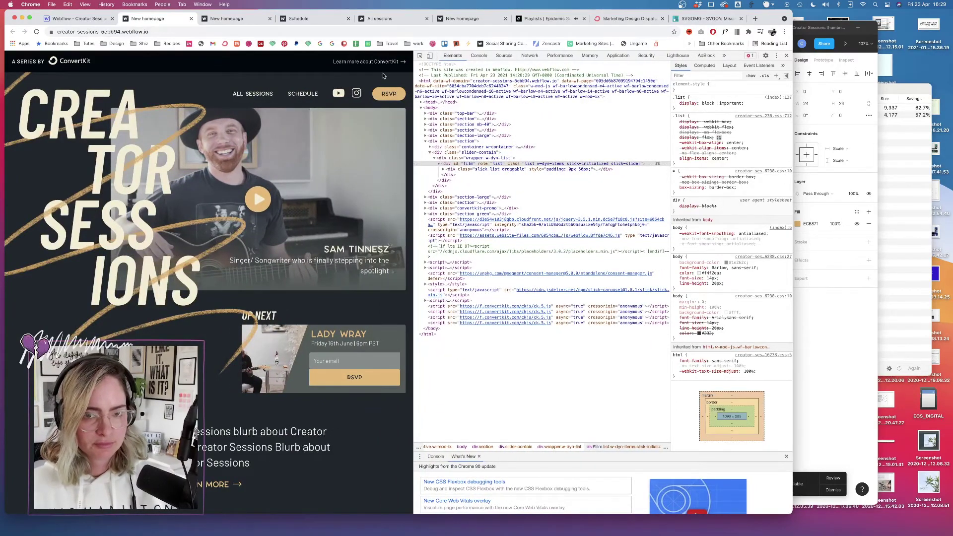
- Open the header's RSVP sign-up form on the live homepage and review the page's lower sections down to See All Sessions
{"action": "scroll", "coordinate": [385, 81], "scroll_direction": "down", "scroll_amount": 3}
{"action": "scroll", "coordinate": [387, 87], "scroll_direction": "up", "scroll_amount": 3}
{"action": "left_click", "coordinate": [390, 95]}
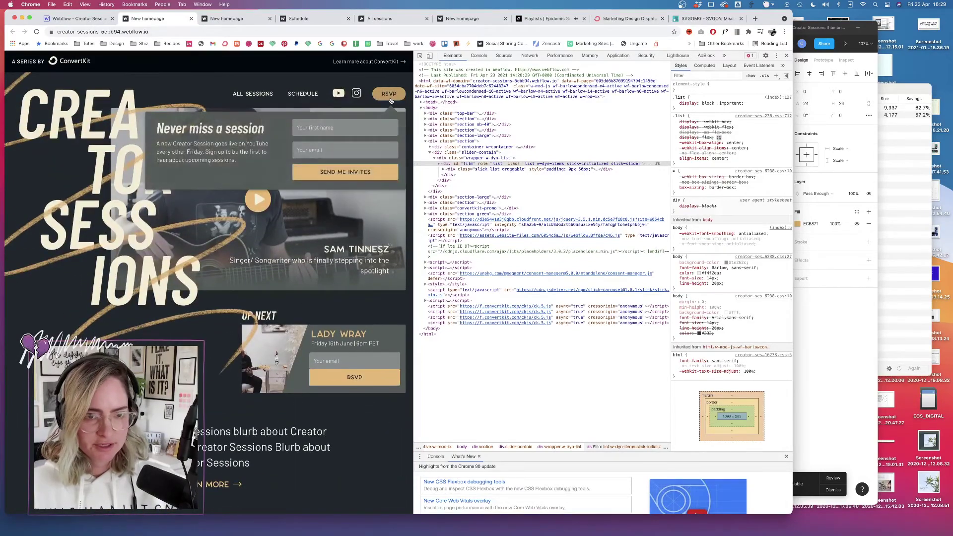
{"action": "scroll", "coordinate": [283, 316], "scroll_direction": "down", "scroll_amount": 8}
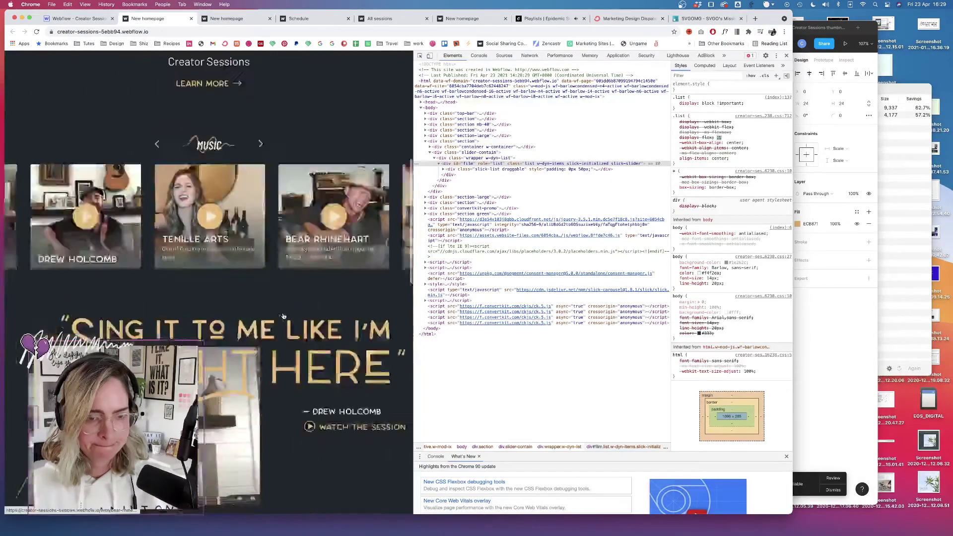
{"action": "scroll", "coordinate": [284, 317], "scroll_direction": "down", "scroll_amount": 12}
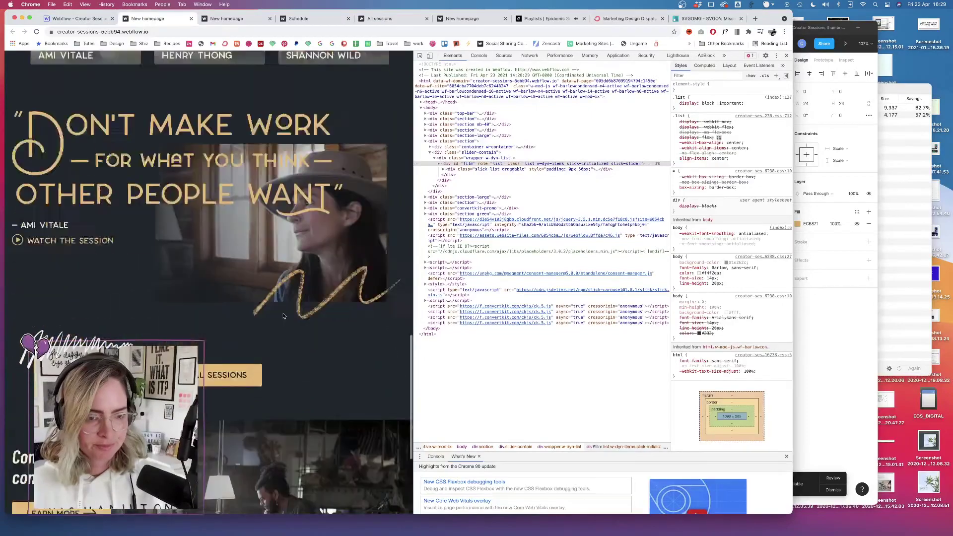
{"action": "scroll", "coordinate": [284, 316], "scroll_direction": "down", "scroll_amount": 3}
{"action": "scroll", "coordinate": [395, 321], "scroll_direction": "up", "scroll_amount": 20}
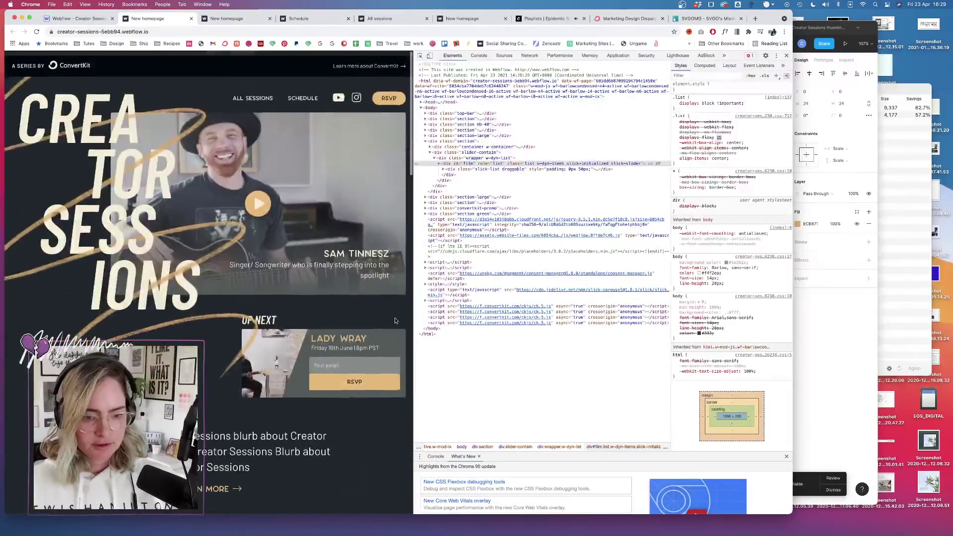
- Narrow the live homepage's viewport in stages and examine how the carousels, quote sections and ConvertKit promo adapt
{"action": "left_click_drag", "start_coordinate": [412, 336], "coordinate": [375, 336]}
{"action": "scroll", "coordinate": [294, 364], "scroll_direction": "down", "scroll_amount": 10}
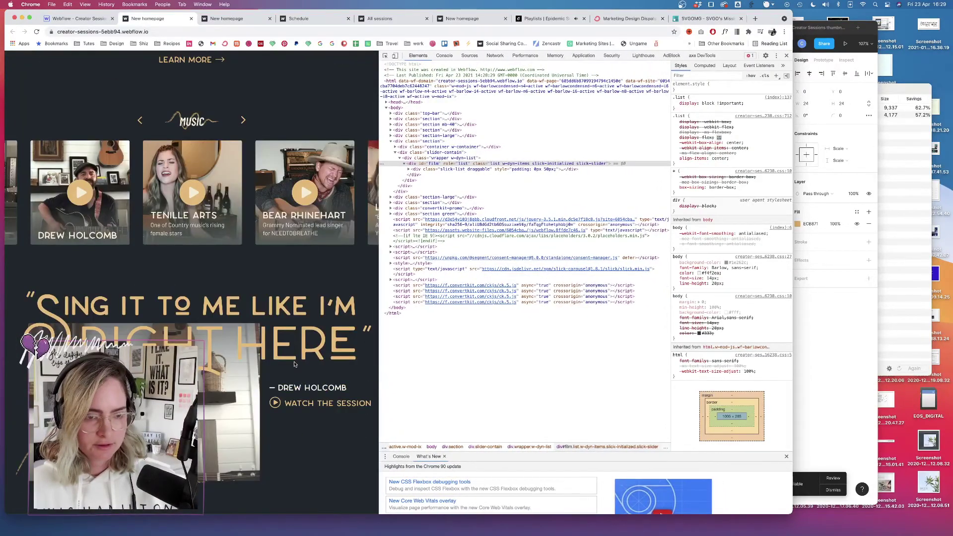
{"action": "scroll", "coordinate": [294, 364], "scroll_direction": "down", "scroll_amount": 7}
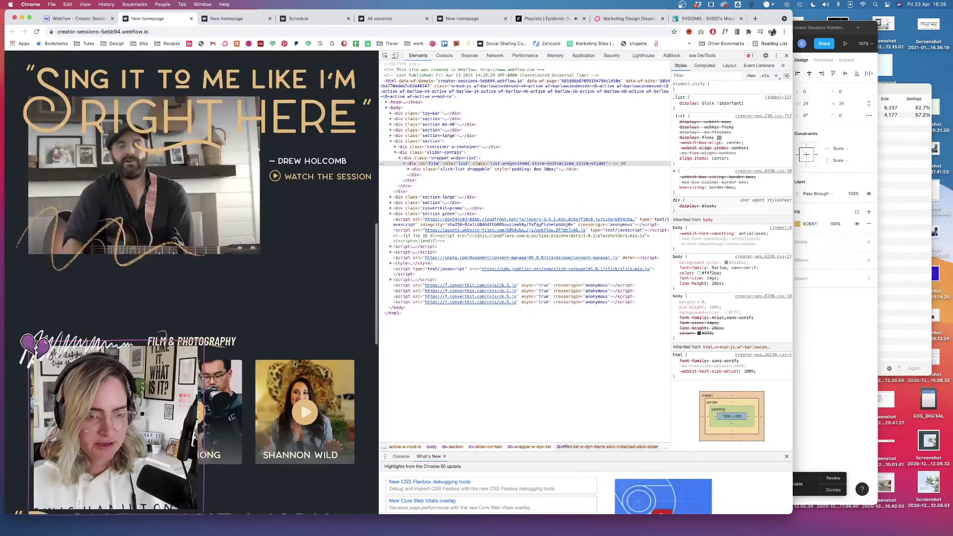
{"action": "scroll", "coordinate": [295, 365], "scroll_direction": "down", "scroll_amount": 3}
{"action": "scroll", "coordinate": [295, 365], "scroll_direction": "up", "scroll_amount": 10}
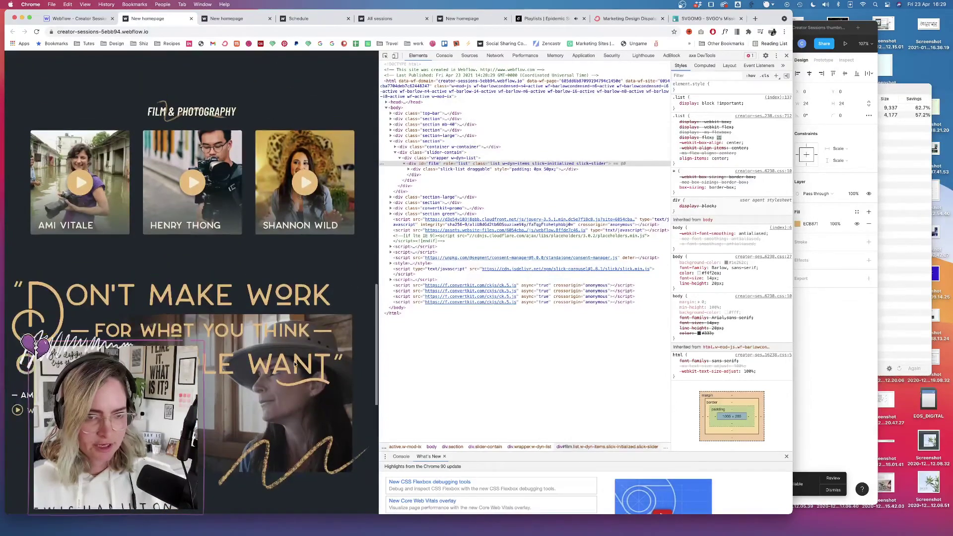
{"action": "scroll", "coordinate": [295, 365], "scroll_direction": "down", "scroll_amount": 10}
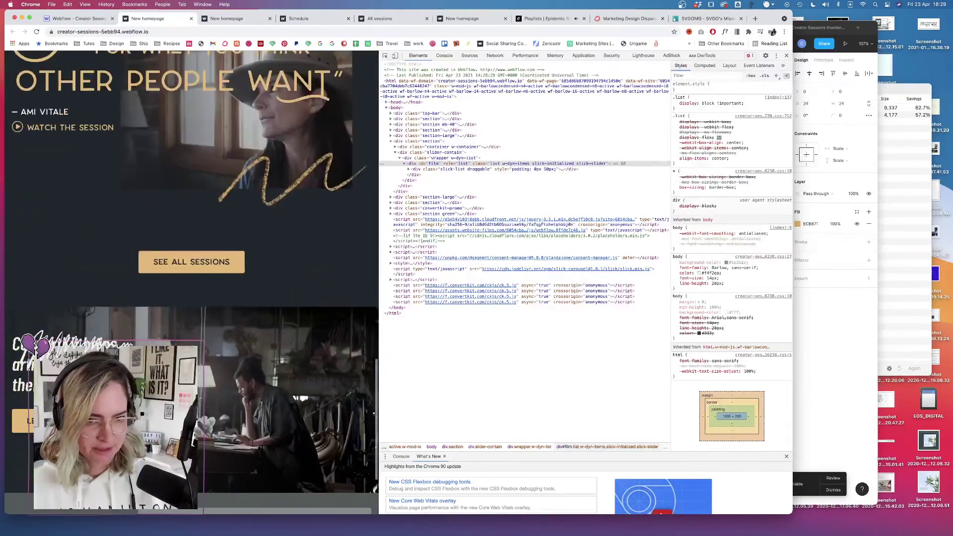
{"action": "left_click_drag", "start_coordinate": [379, 280], "coordinate": [338, 275]}
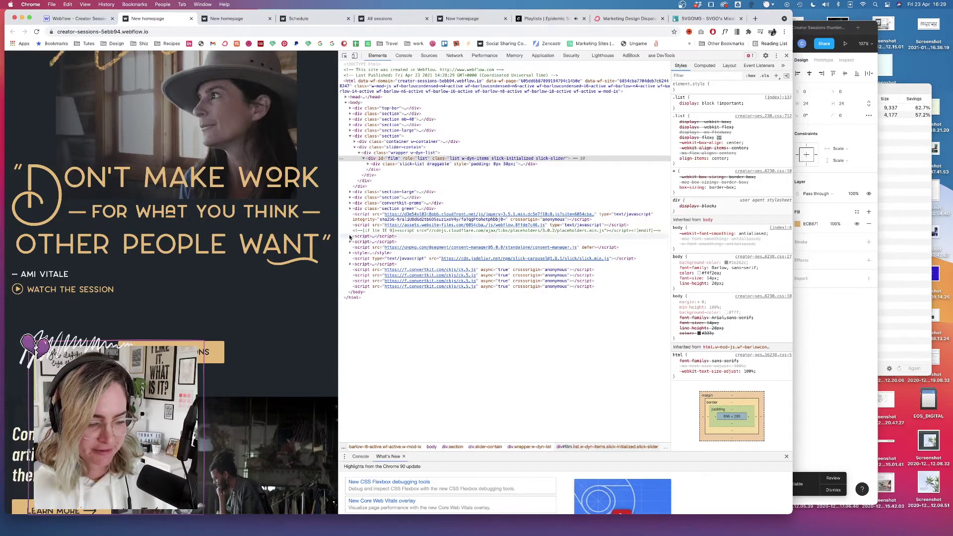
{"action": "scroll", "coordinate": [289, 259], "scroll_direction": "up", "scroll_amount": 15}
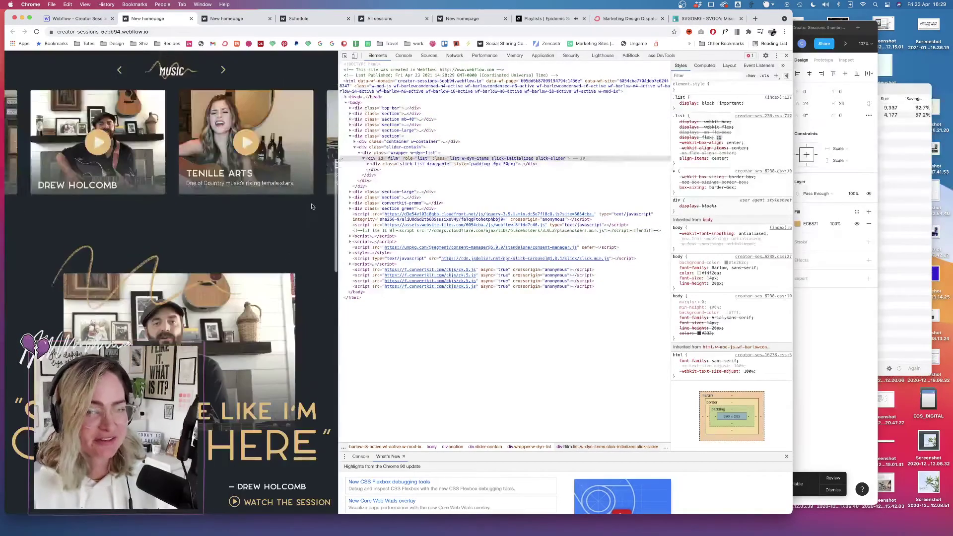